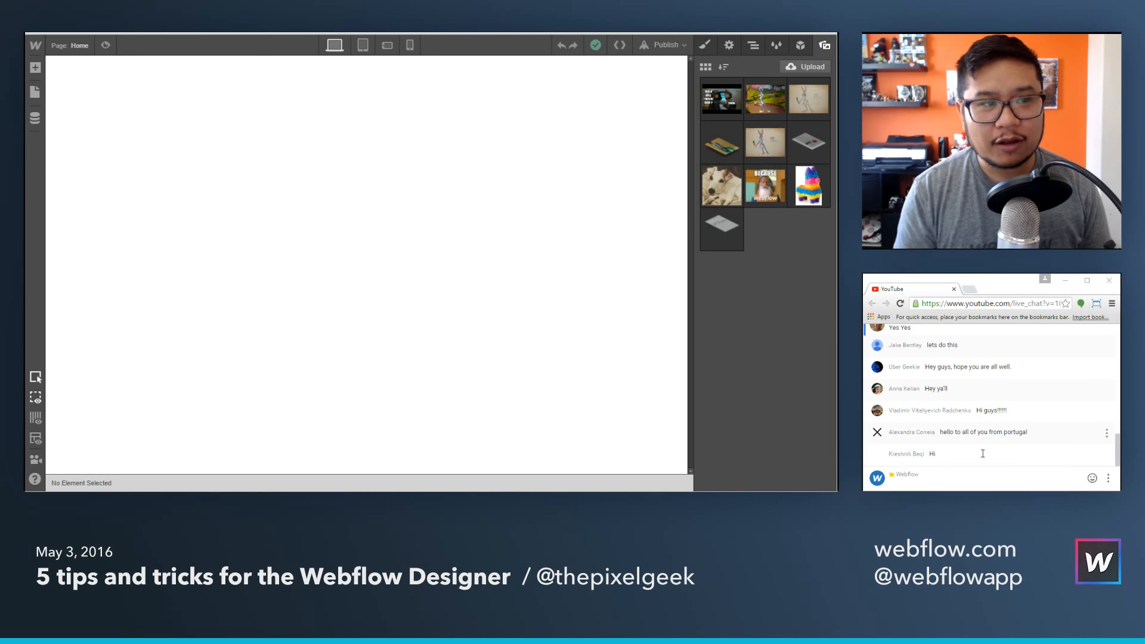
Add a Rich Text element to the body of the Home page.
click(455, 117)
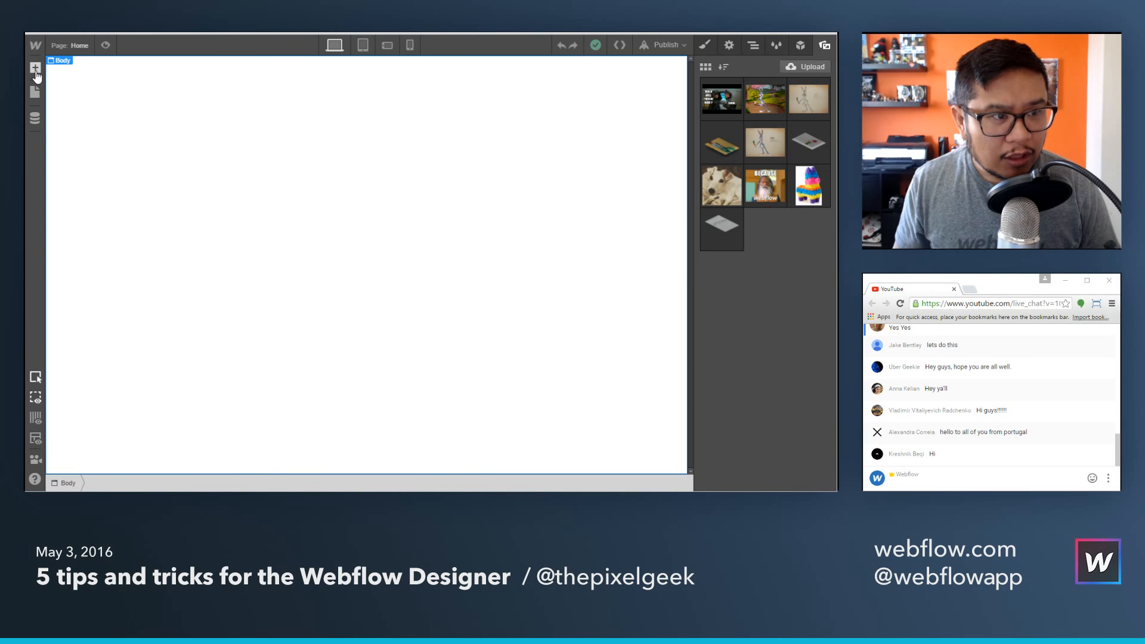
click(35, 69)
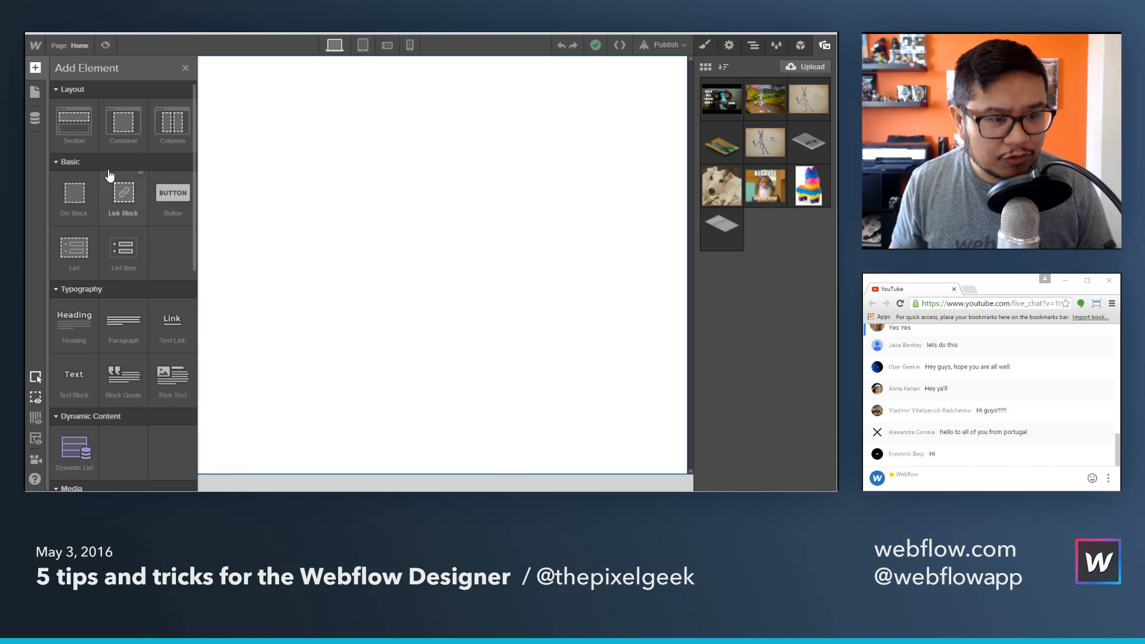
scroll(109, 175, down, 3)
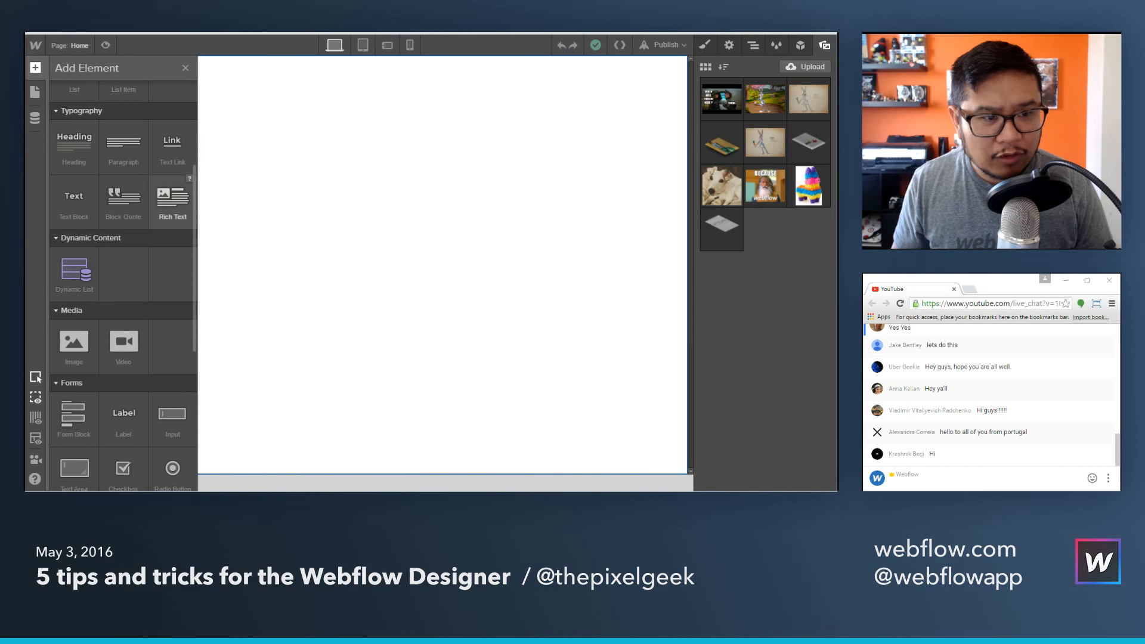
drag(172, 201, 340, 198)
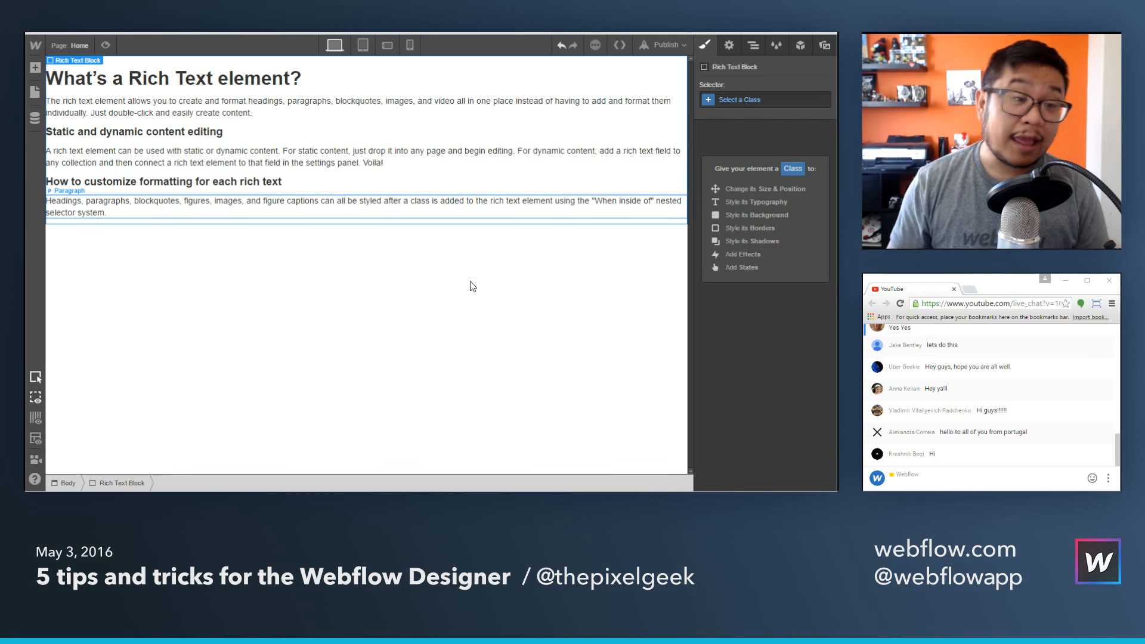
click(79, 46)
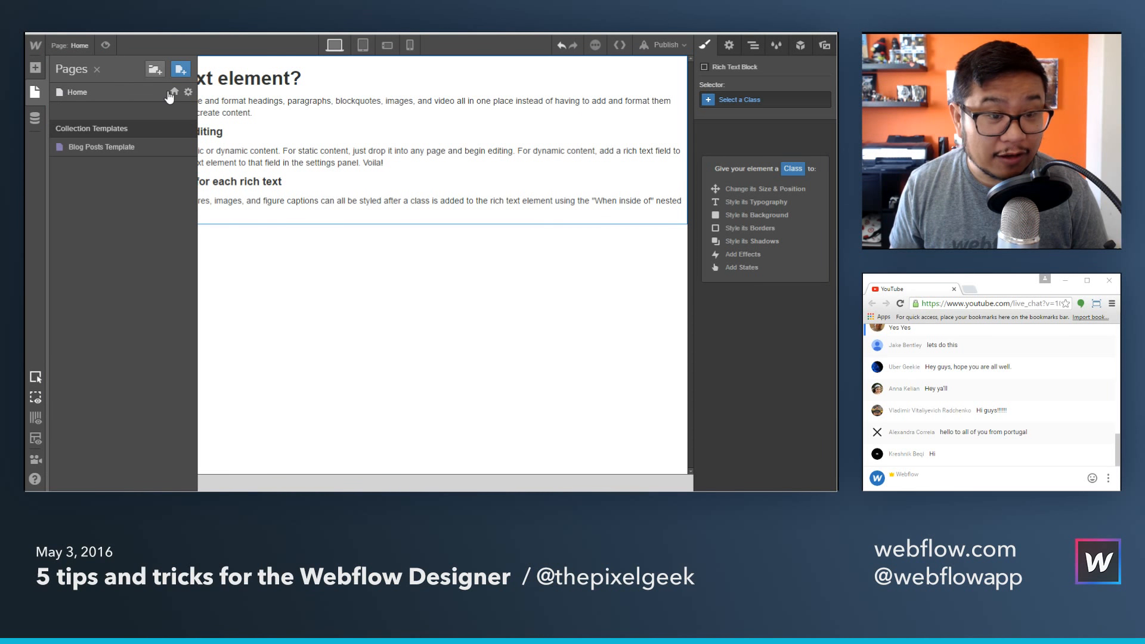
click(359, 84)
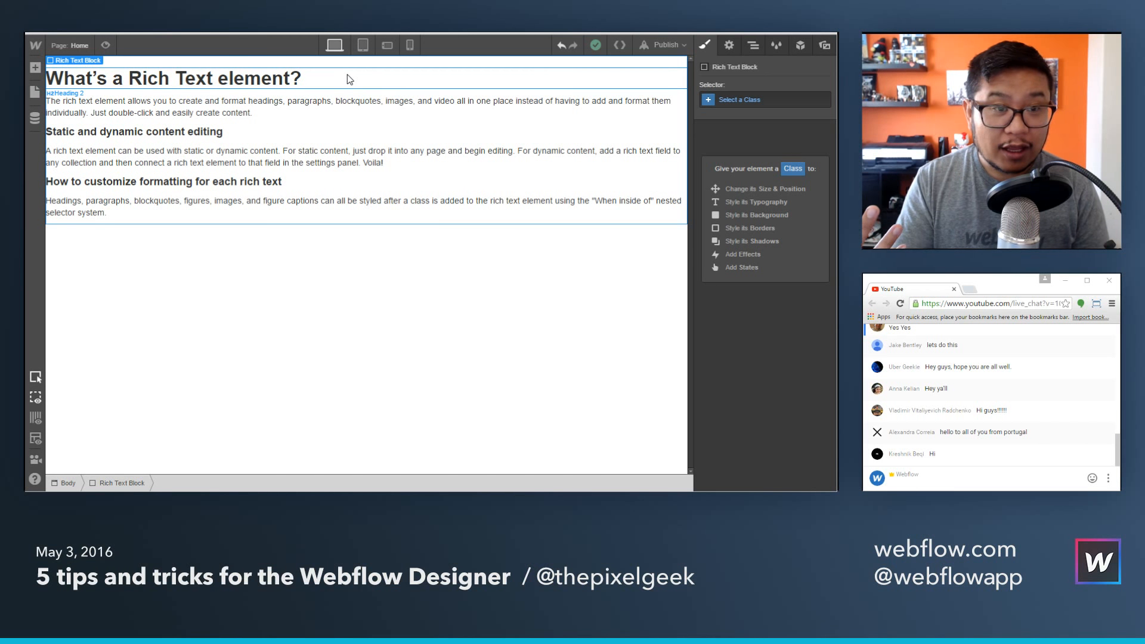
Select the rich text's heading and paragraphs in turn, then choose the All Paragraphs tag selector for the last paragraph.
click(348, 75)
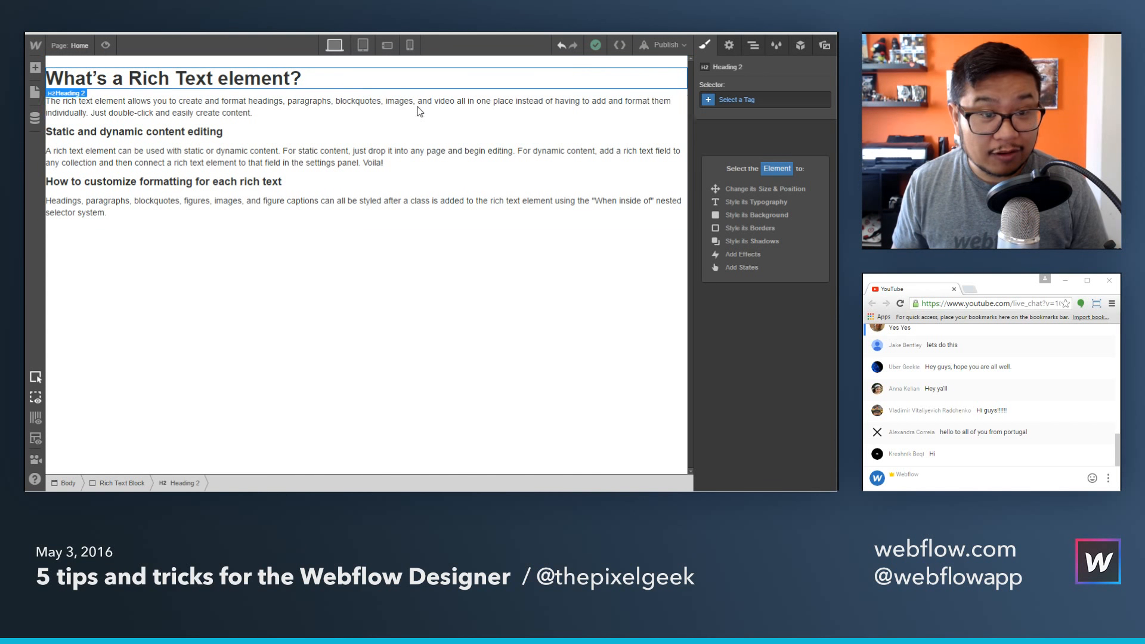
click(426, 110)
click(401, 160)
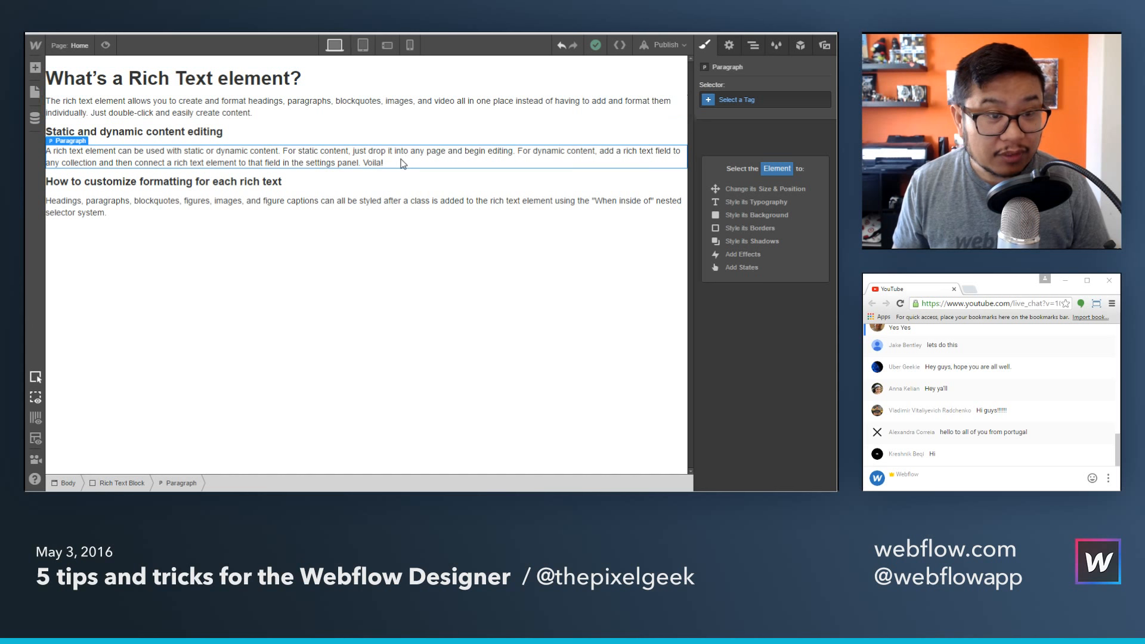
click(535, 210)
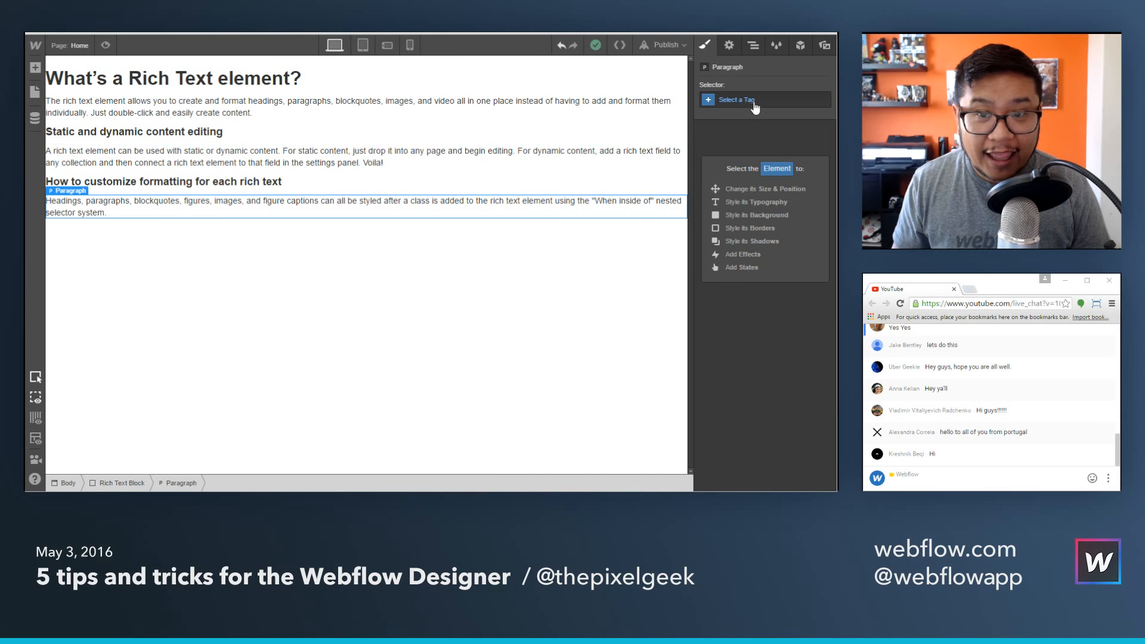
click(754, 102)
click(742, 136)
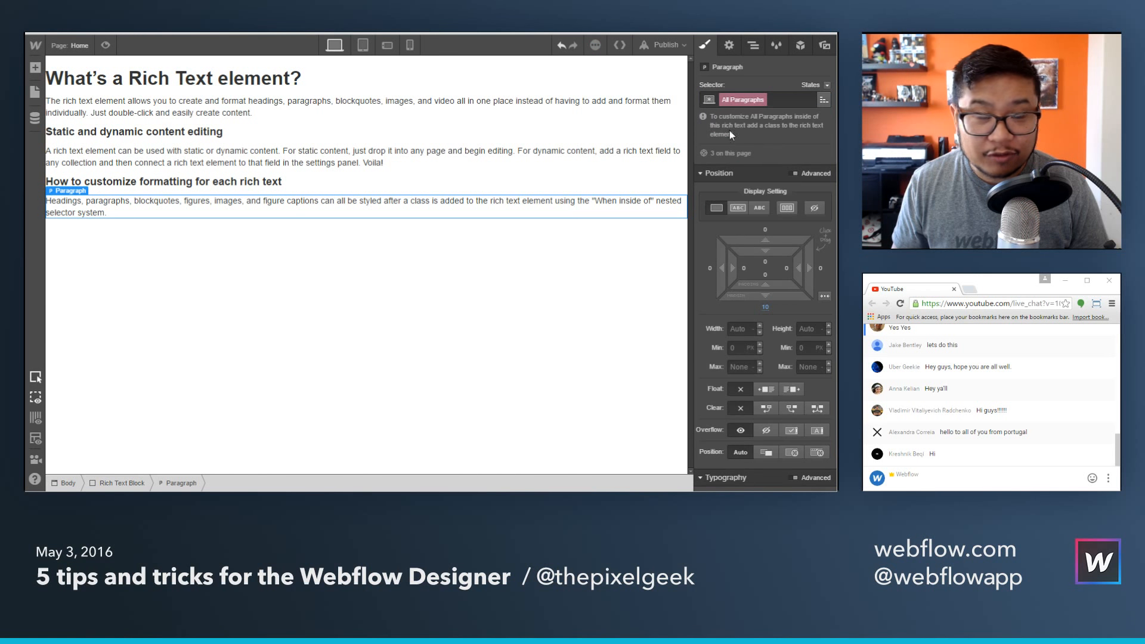
Choose the All H2 Headings tag selector for the rich text's main heading.
click(493, 81)
click(754, 101)
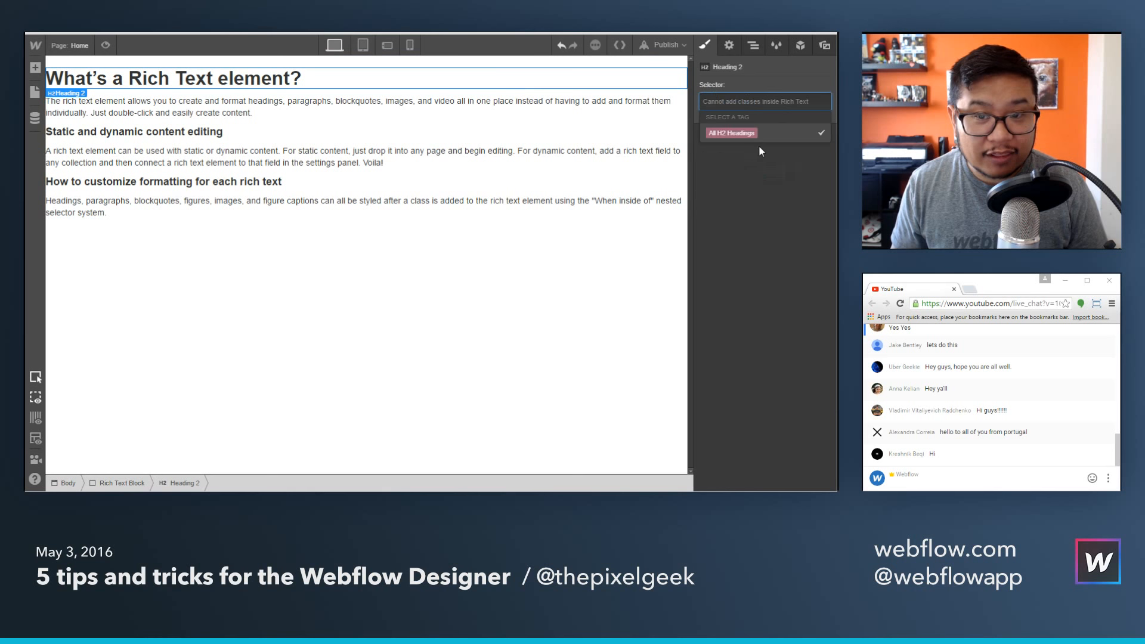
click(741, 136)
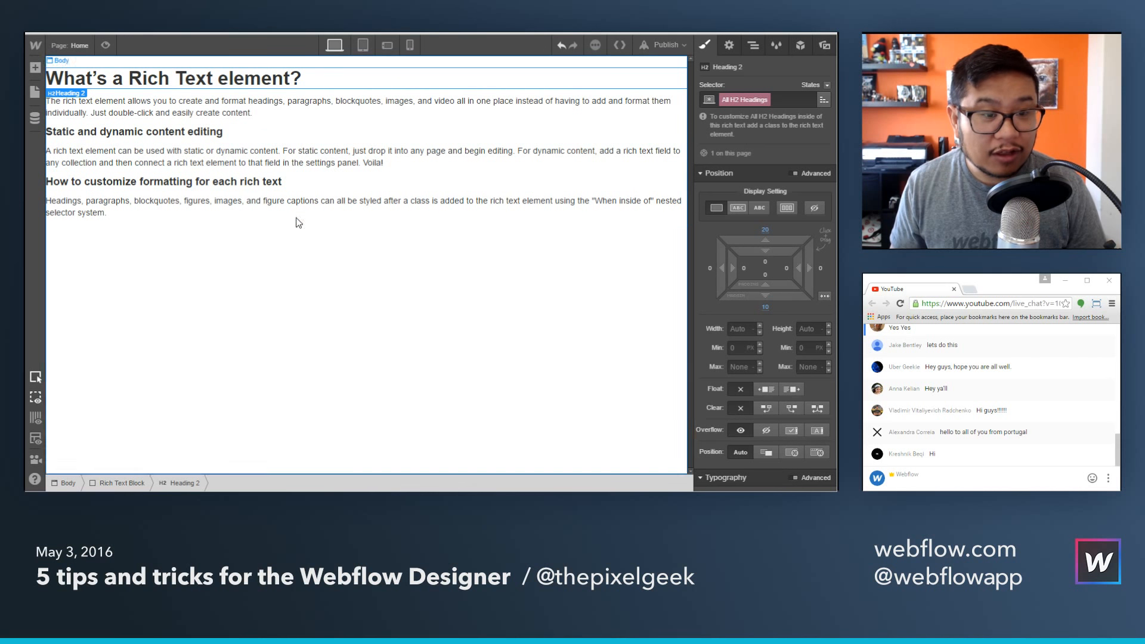
Open the Blog Posts Template page and add a Rich Text element to its body.
click(71, 47)
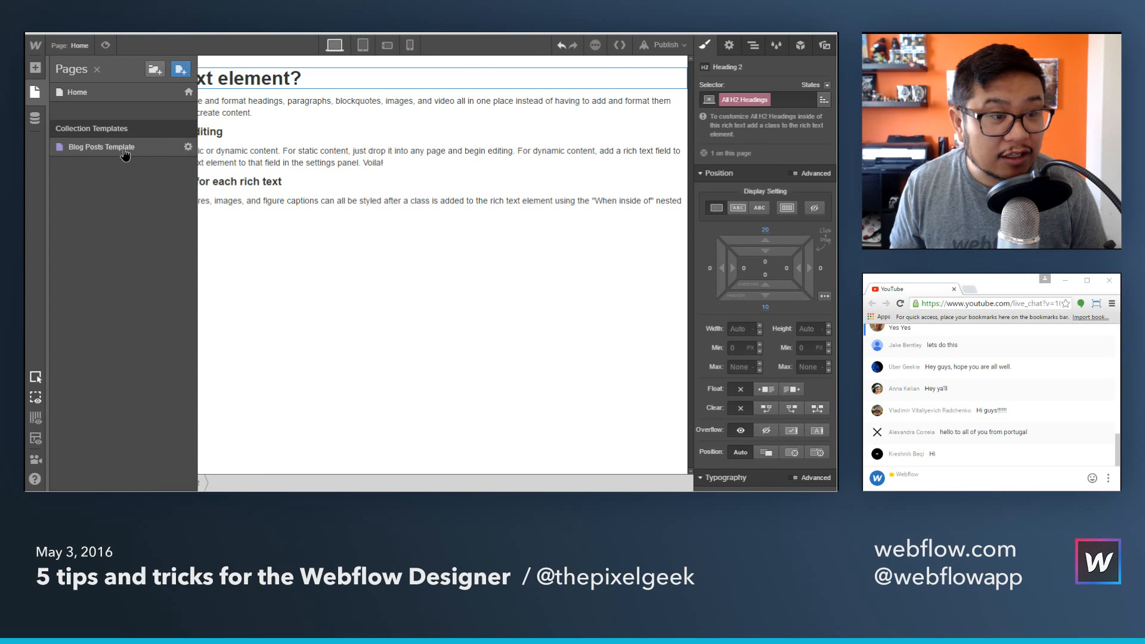
click(126, 152)
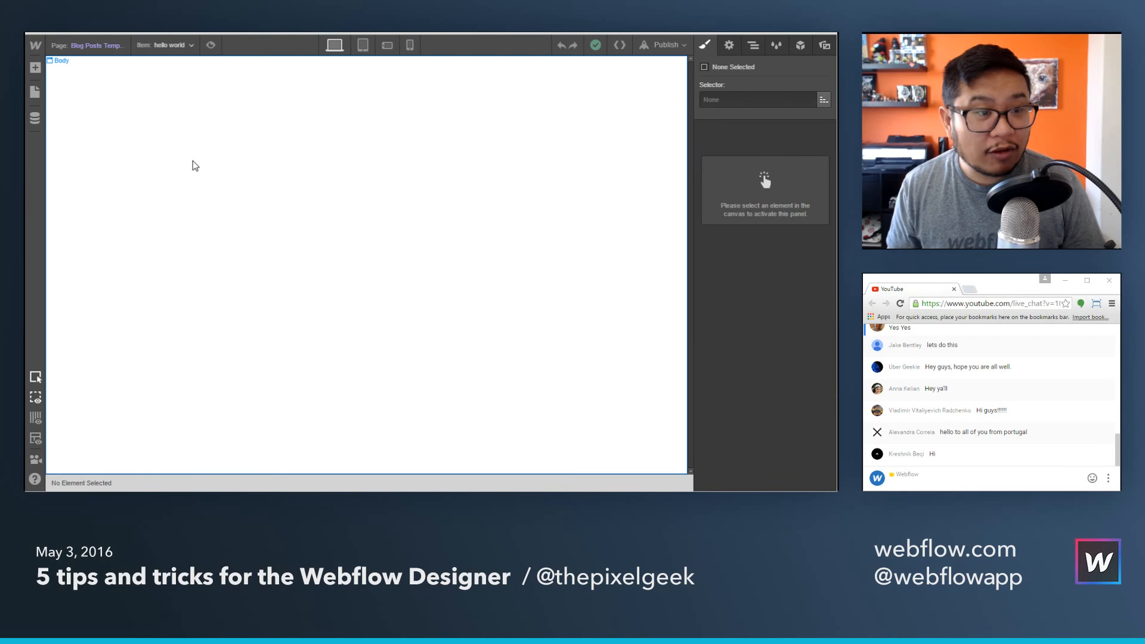
click(35, 68)
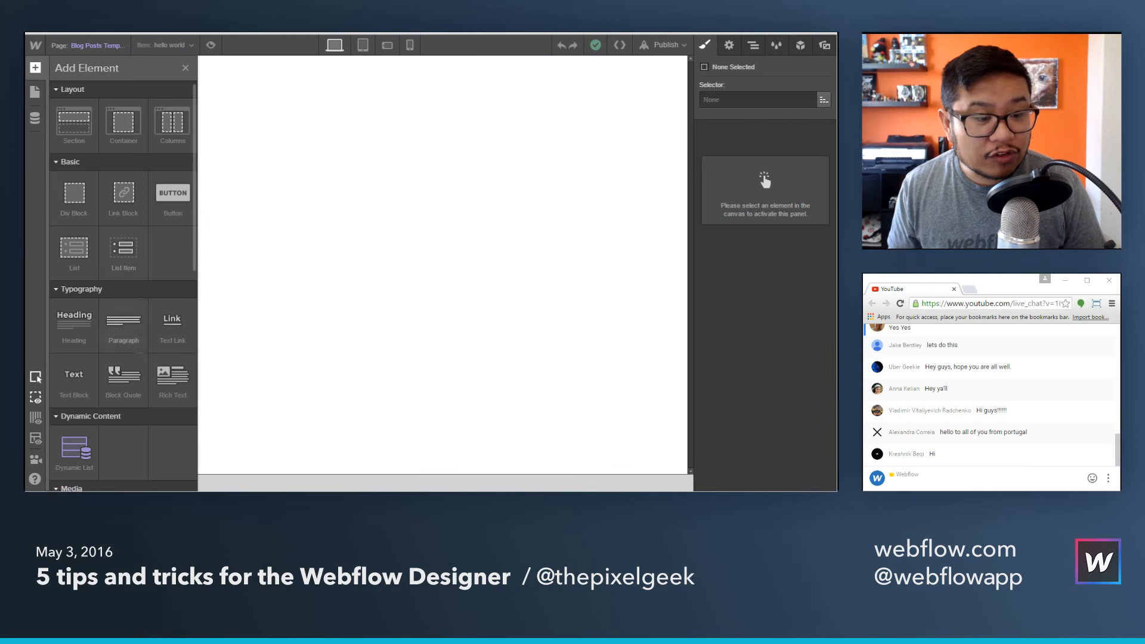
drag(172, 378, 387, 240)
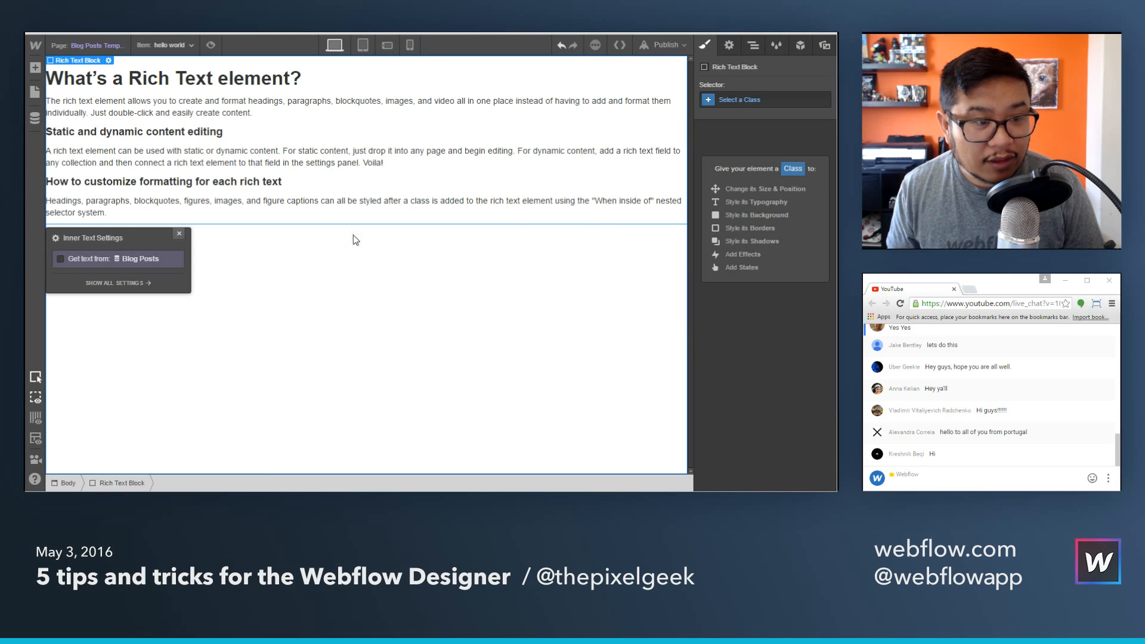
Bind the rich text's content to the Post Body field of the Blog Posts collection.
click(88, 262)
click(91, 276)
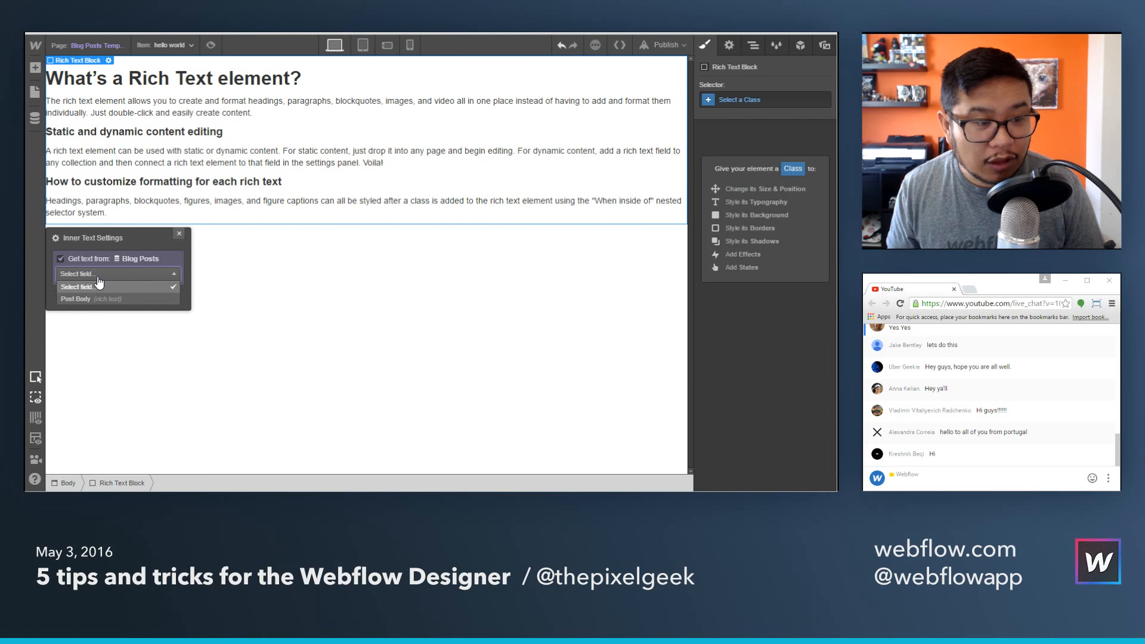
click(100, 302)
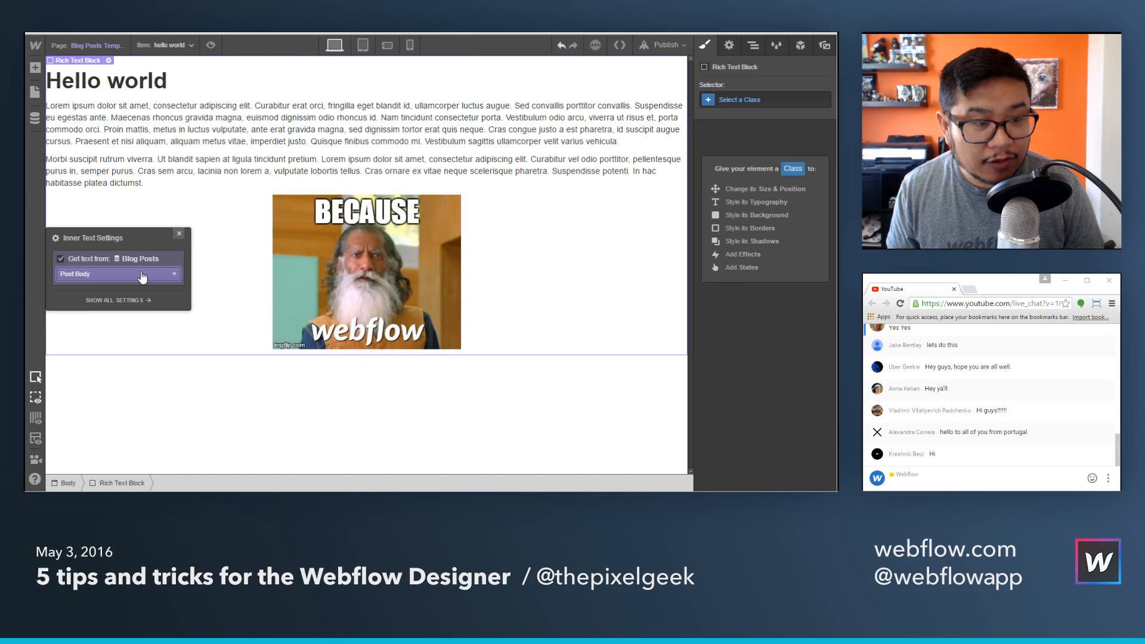
click(179, 233)
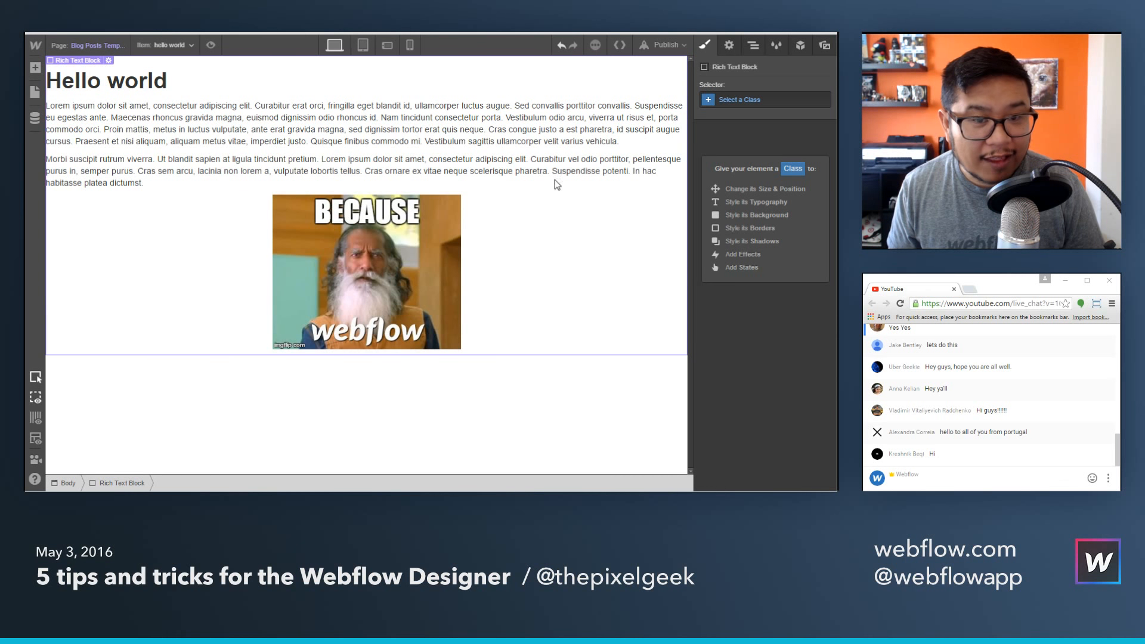
Inspect the template's Rich Text Block in the Navigator for child elements.
click(207, 371)
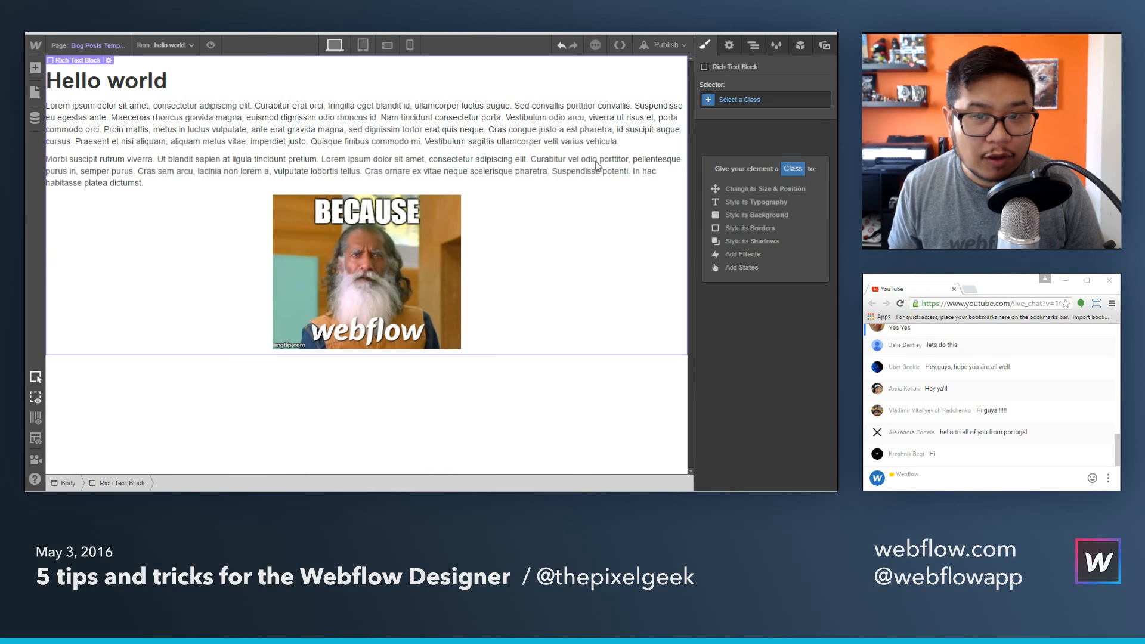
click(753, 45)
click(740, 99)
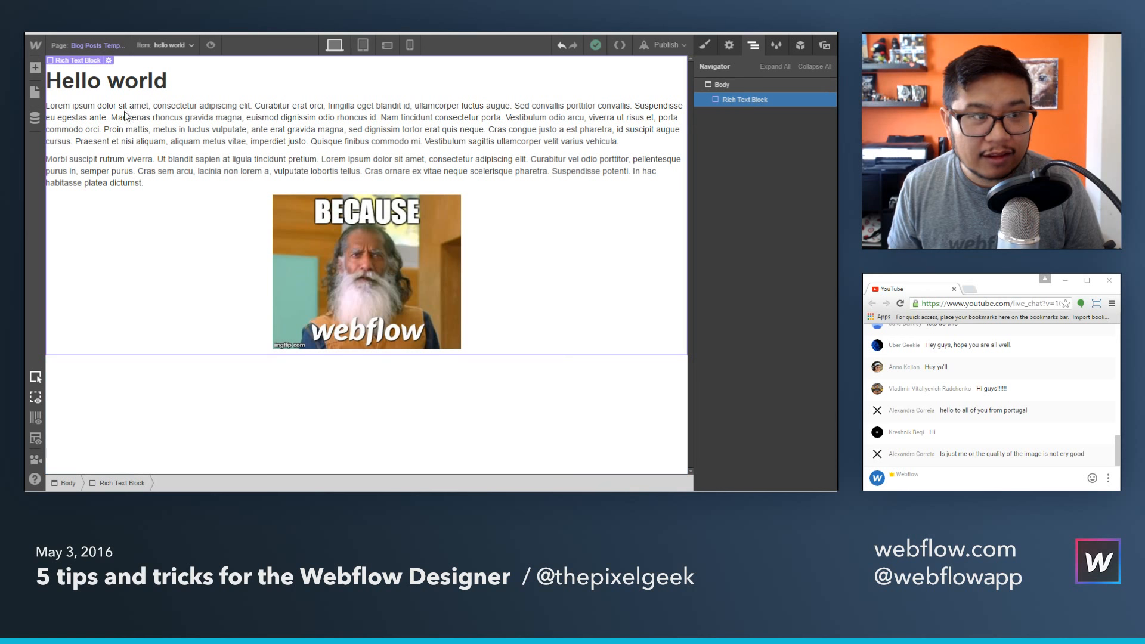
Return to the Home page, expand its Rich Text Block in the Navigator and inspect each nested heading and paragraph.
key(p)
click(87, 97)
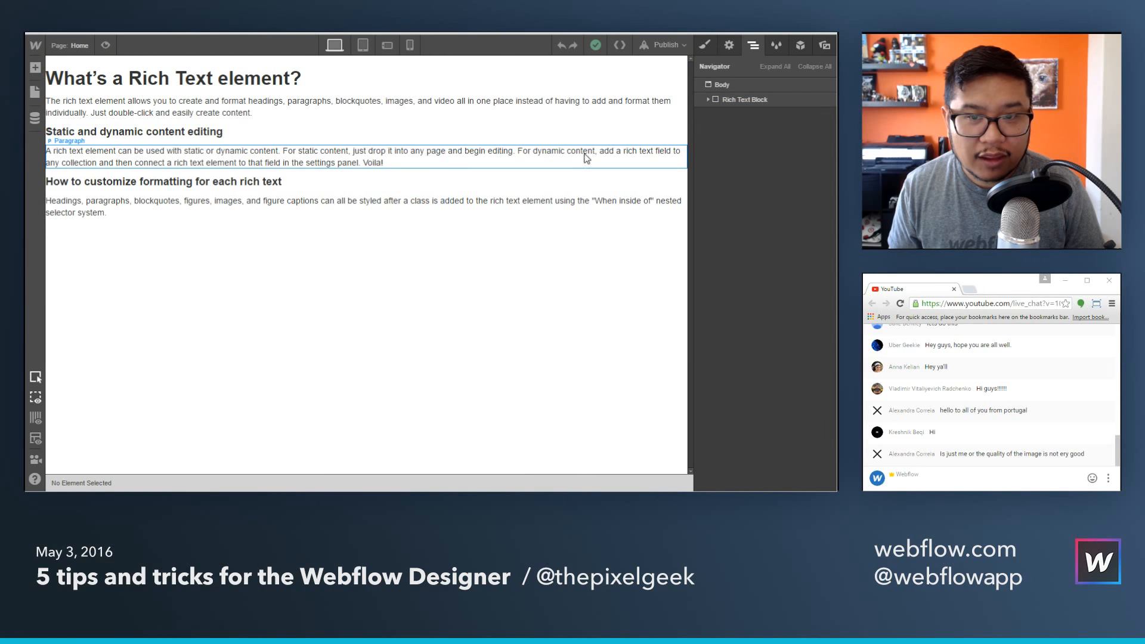
click(708, 100)
click(744, 114)
click(753, 130)
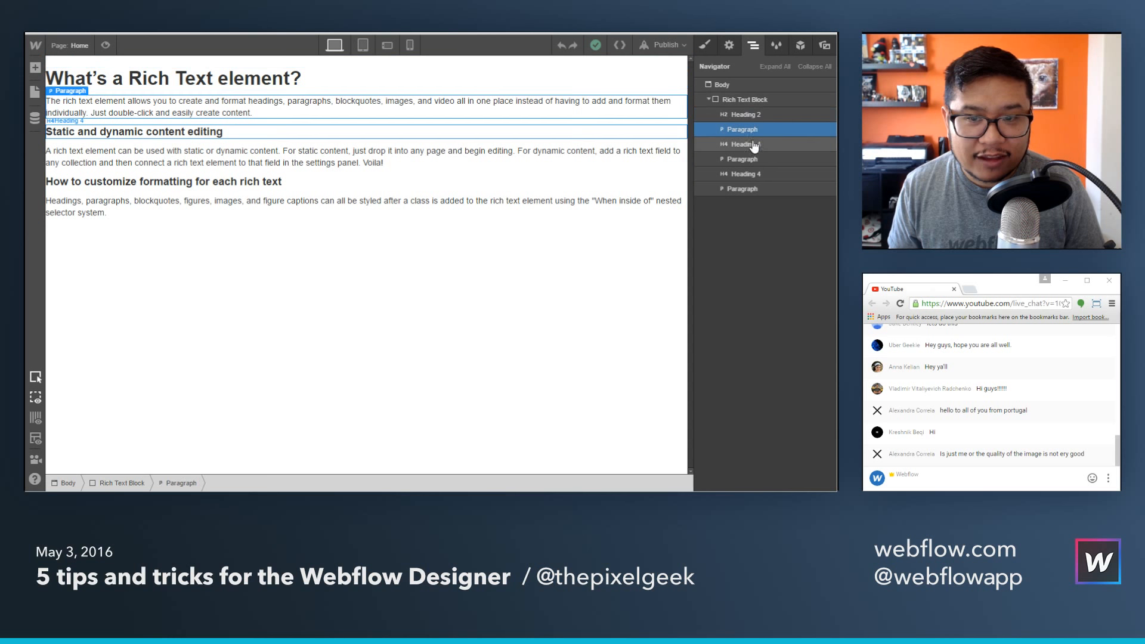
click(751, 144)
click(748, 160)
click(745, 174)
click(744, 189)
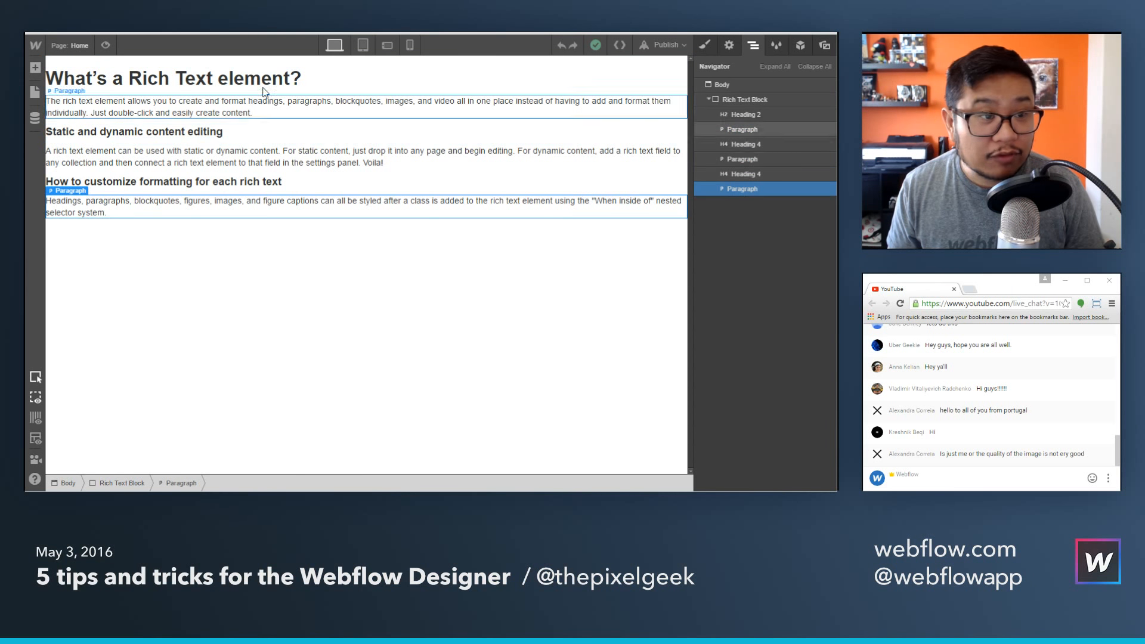
Go back to the Blog Posts Template page and select its Rich Text Block for comparison.
click(35, 91)
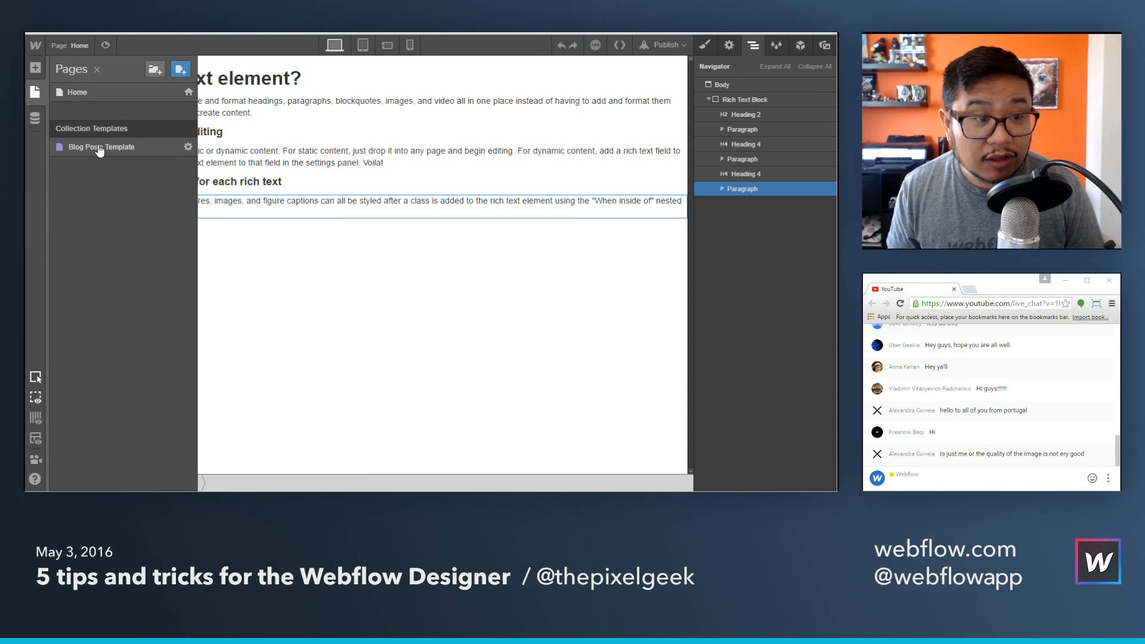
click(100, 148)
click(575, 170)
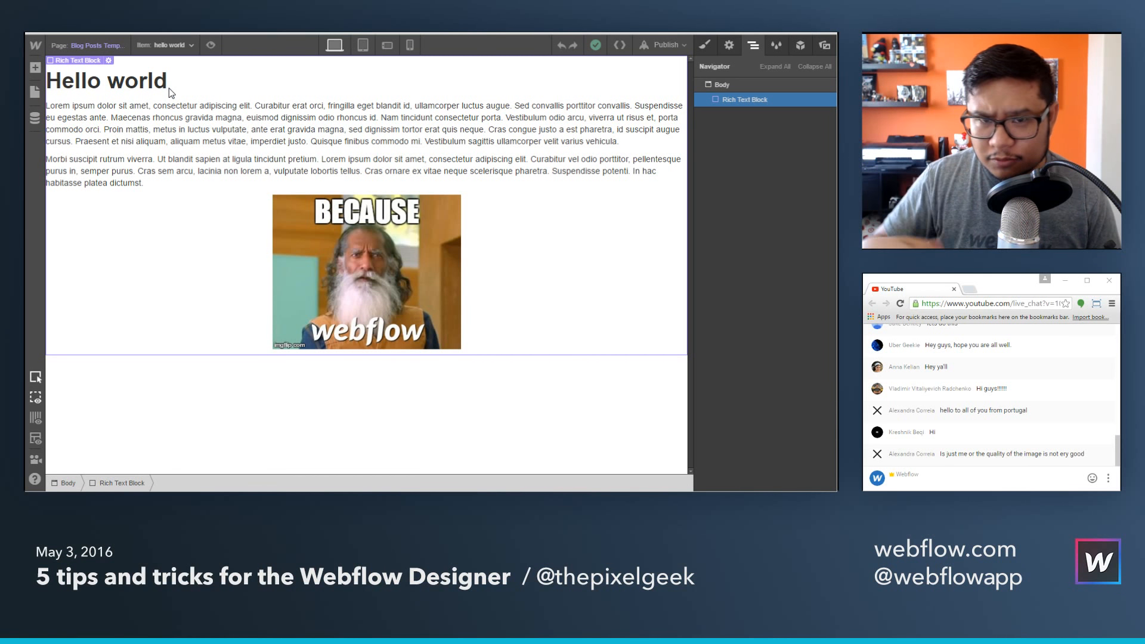
Switch to the Home page and create the class RTE on its Rich Text Block.
click(100, 47)
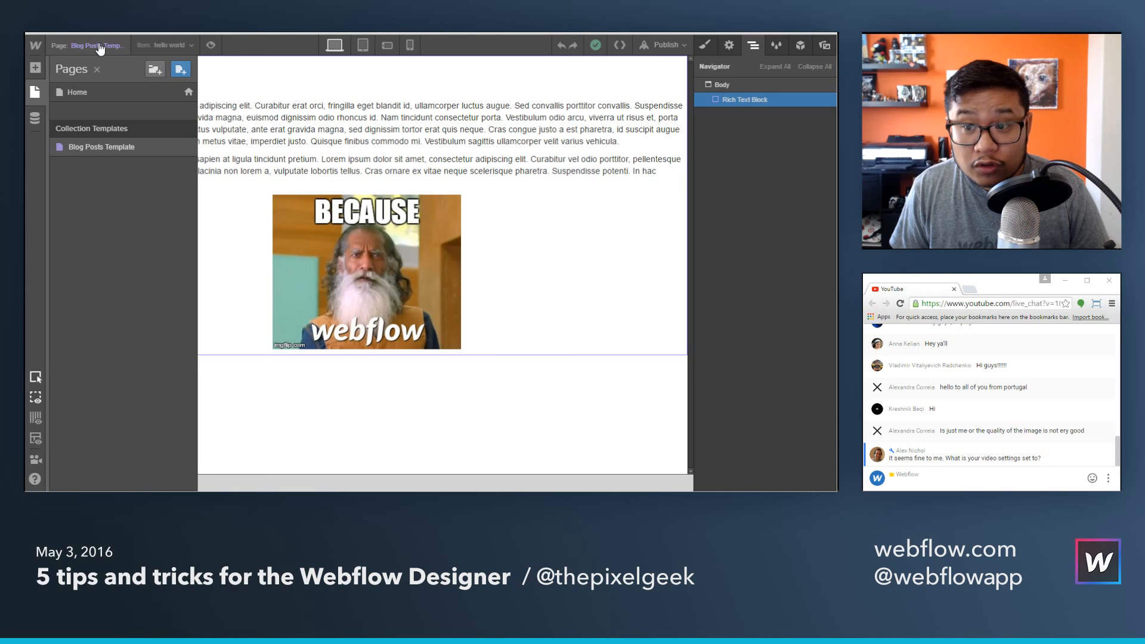
click(93, 101)
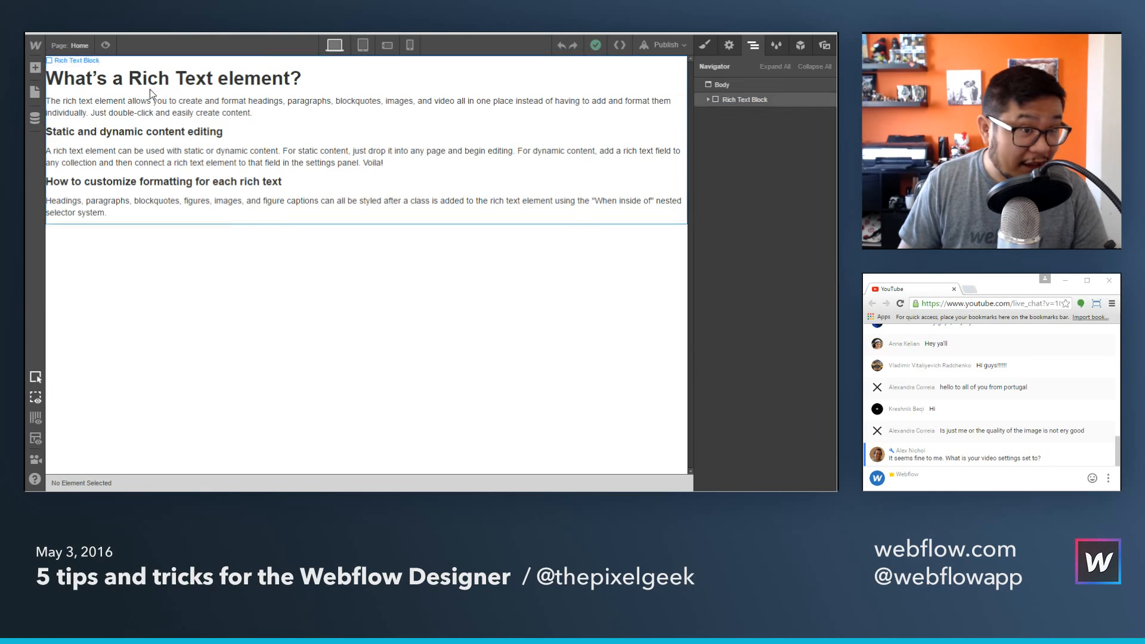
click(410, 83)
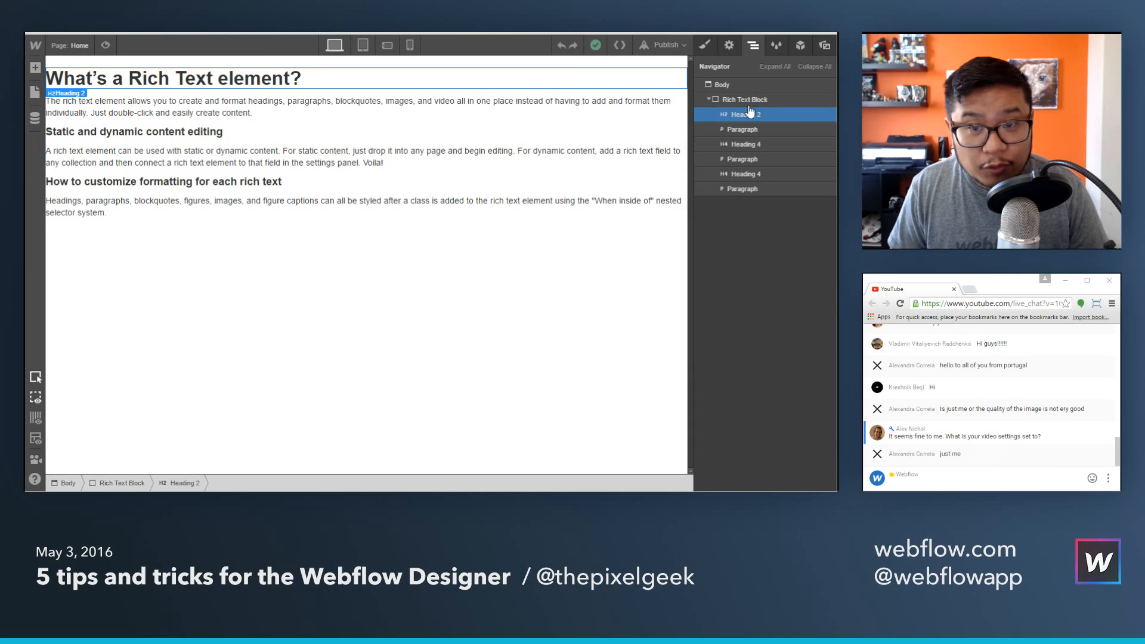
click(708, 99)
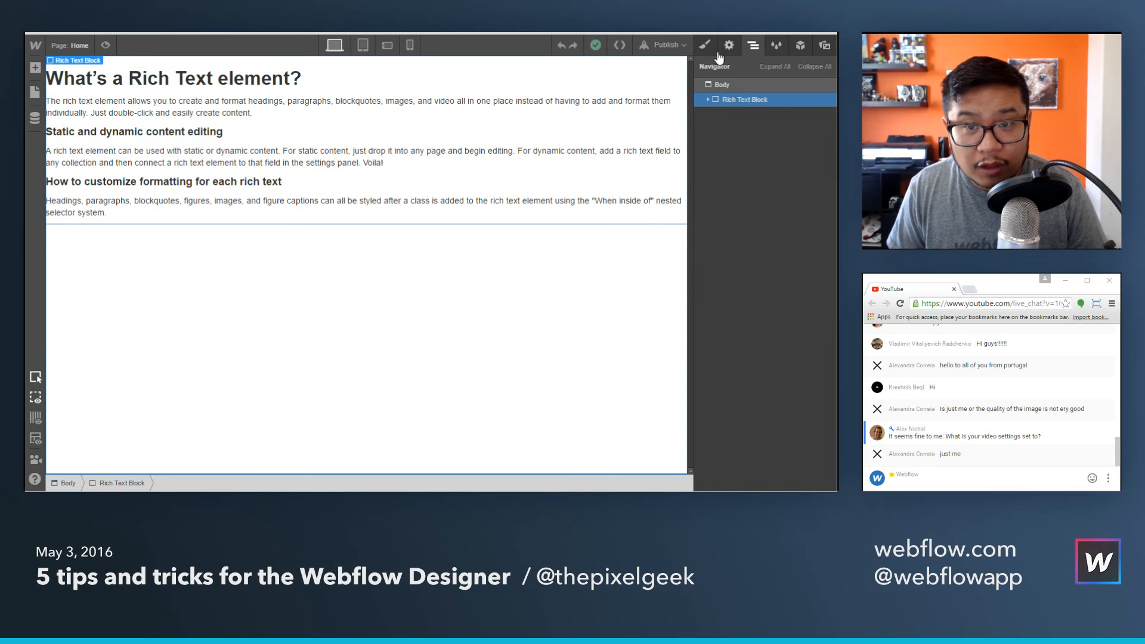
key(s)
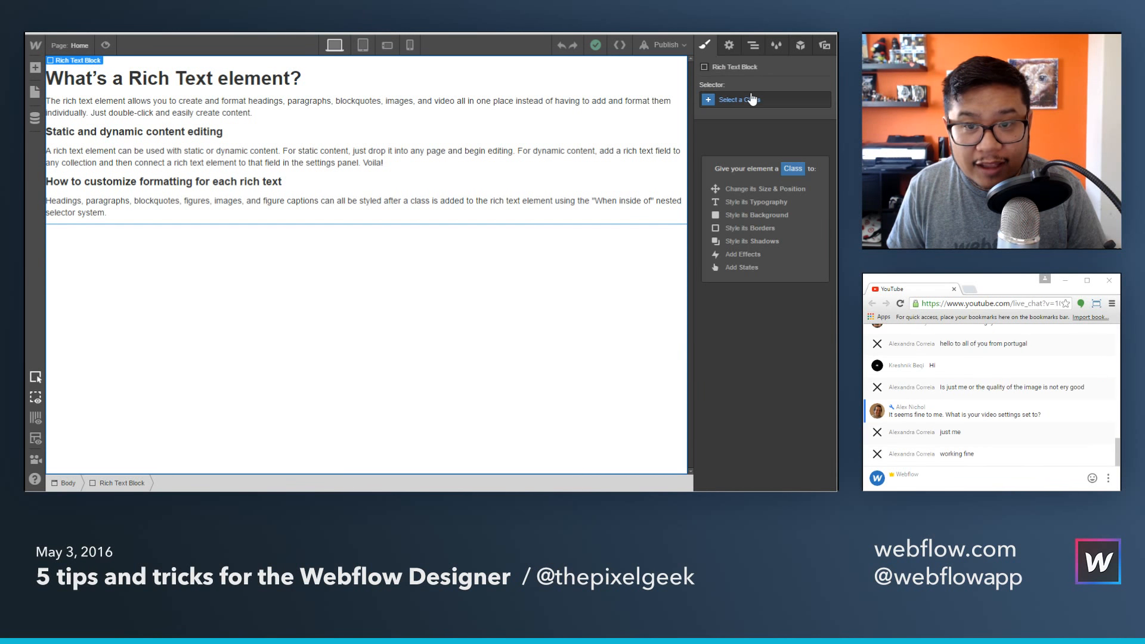
click(755, 100)
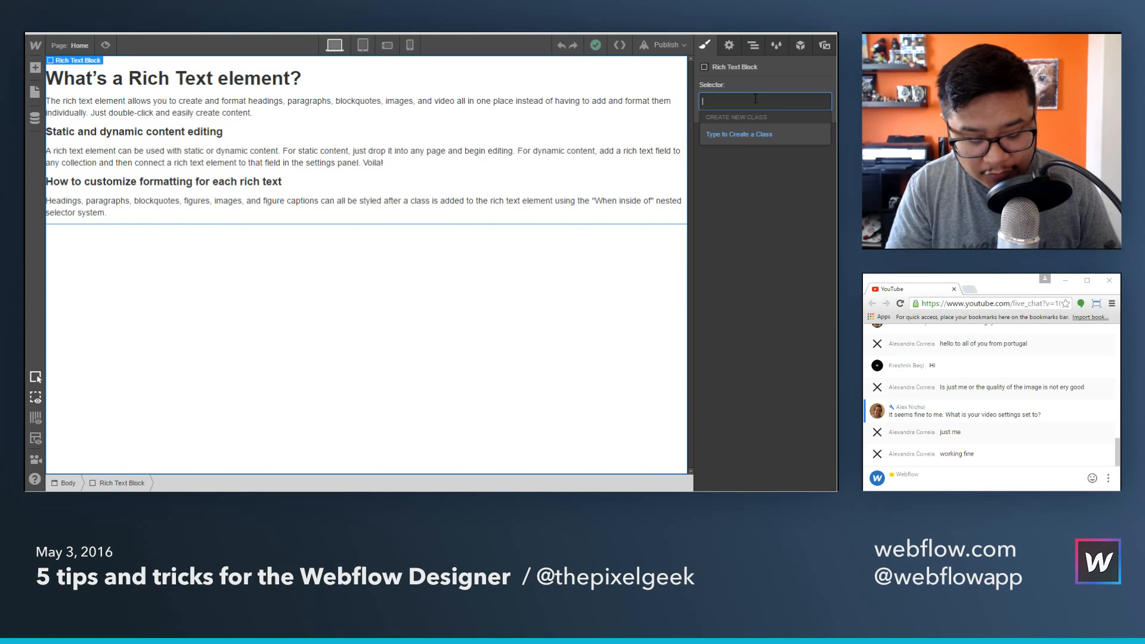
text(RTE)
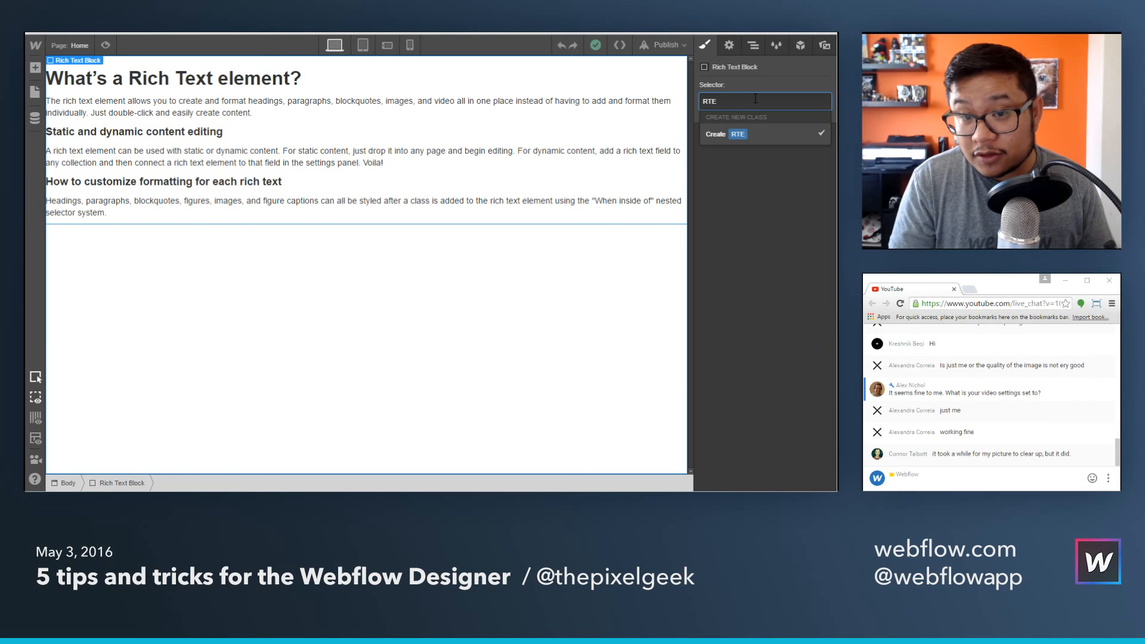
key(Return)
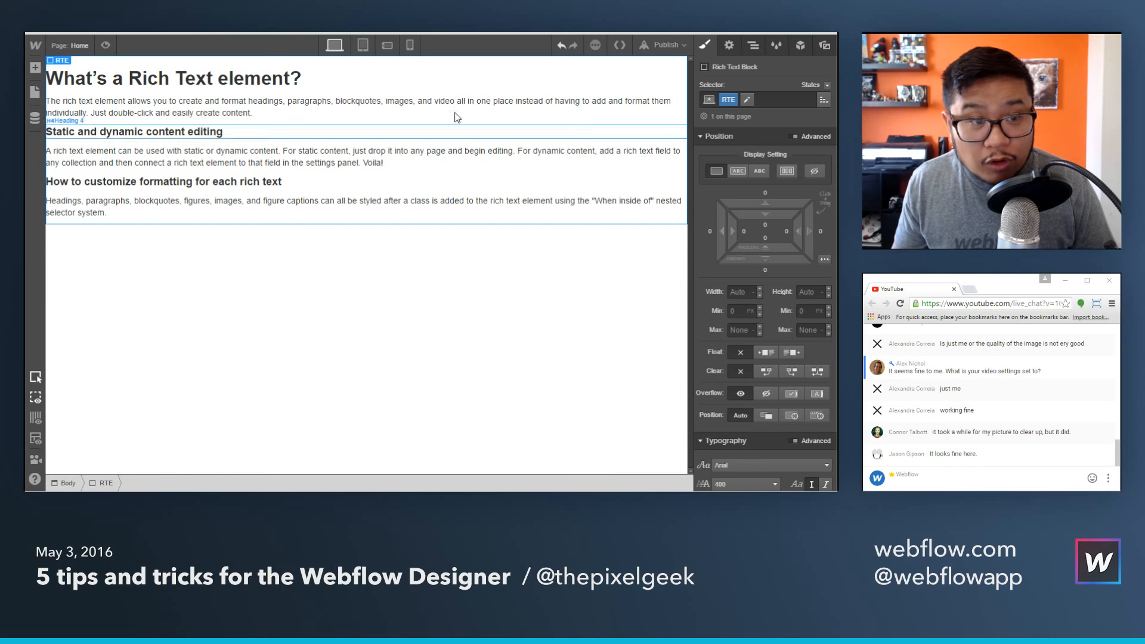
Select the "What's a Rich Text element?" heading and target the All H2 Headings tag nested inside the RTE class.
click(284, 83)
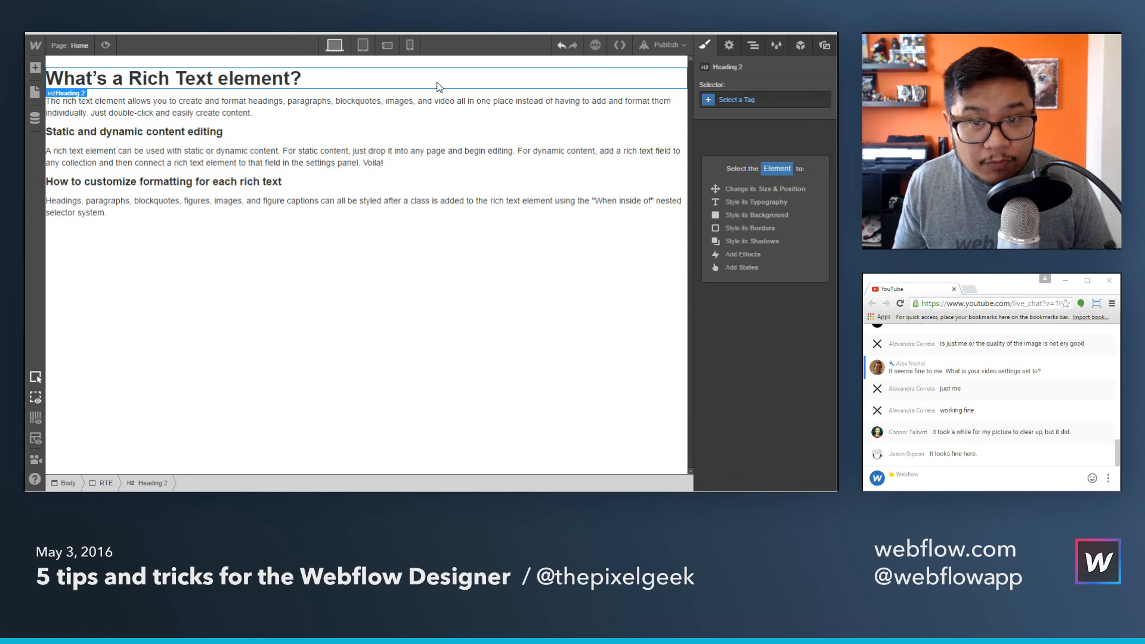
click(776, 104)
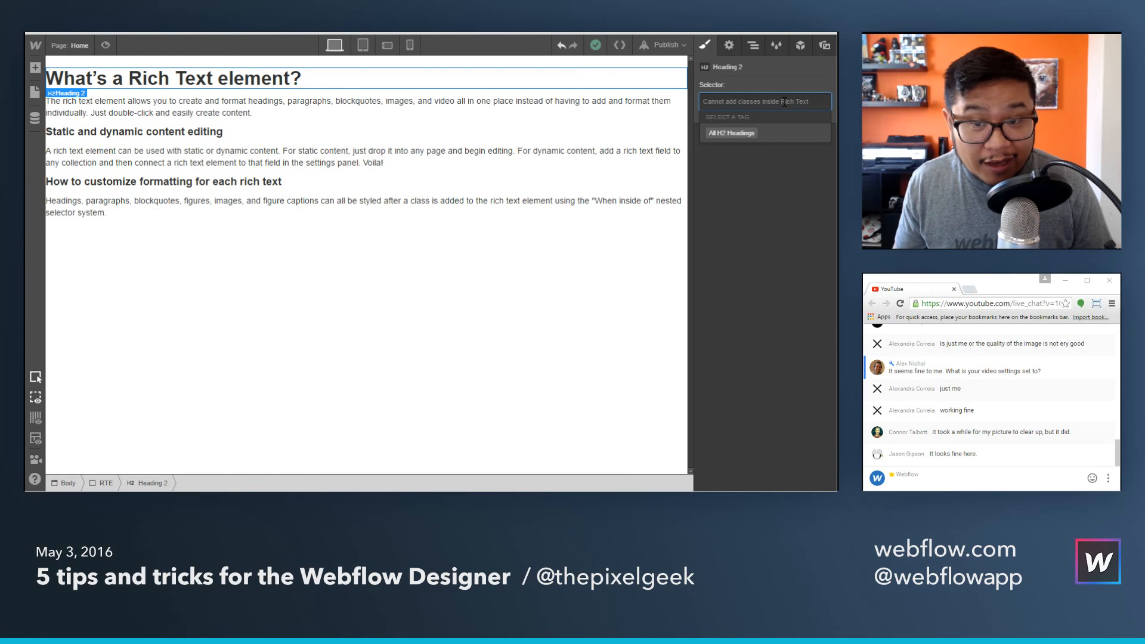
click(753, 136)
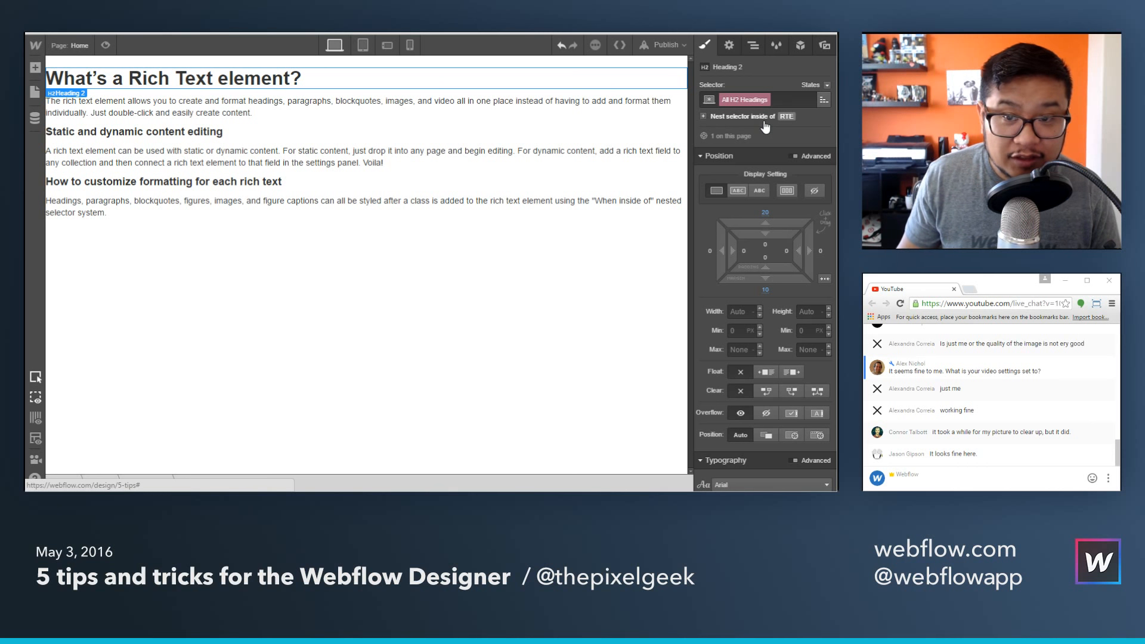
click(764, 119)
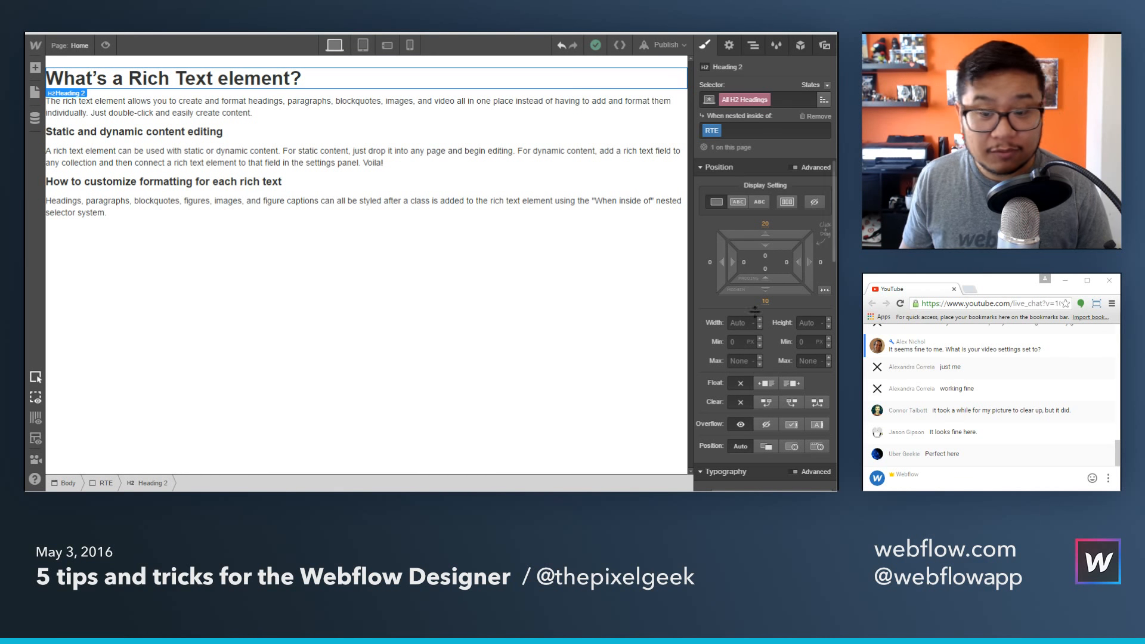
Set the text colour of H2 headings nested inside RTE to blue #0098ff.
scroll(725, 358, down, 3)
click(720, 356)
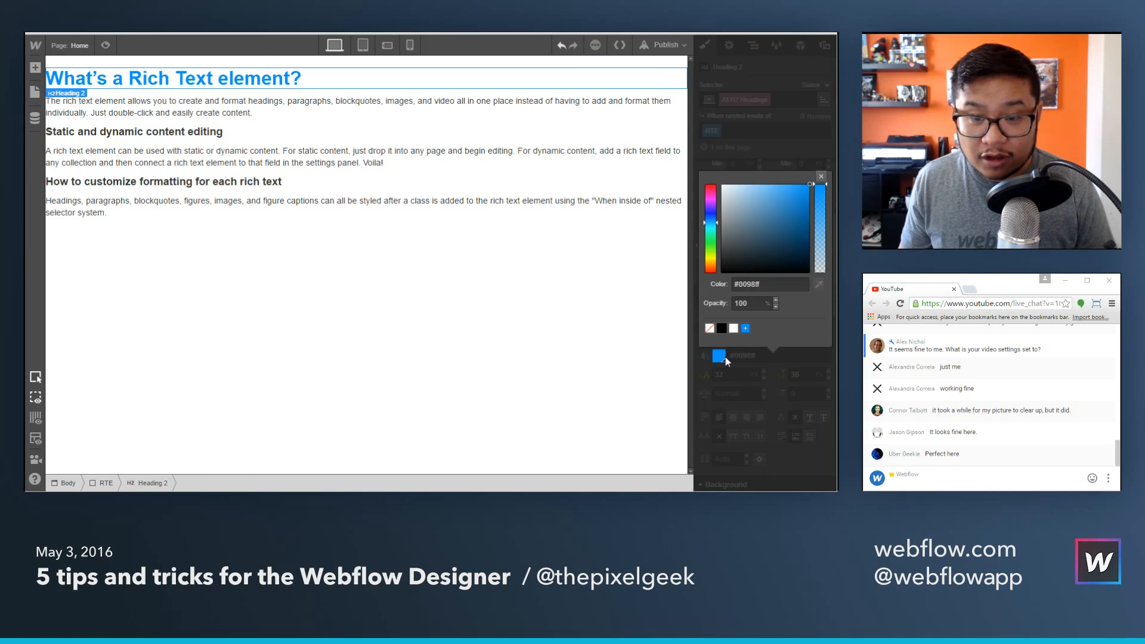
click(822, 177)
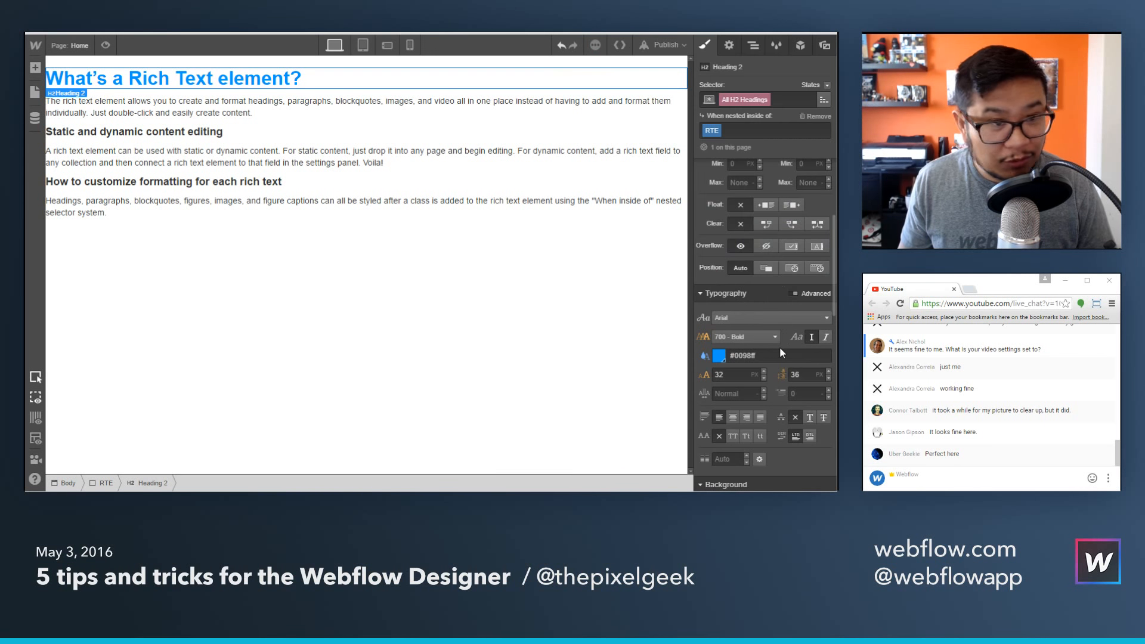
scroll(779, 346, down, 2)
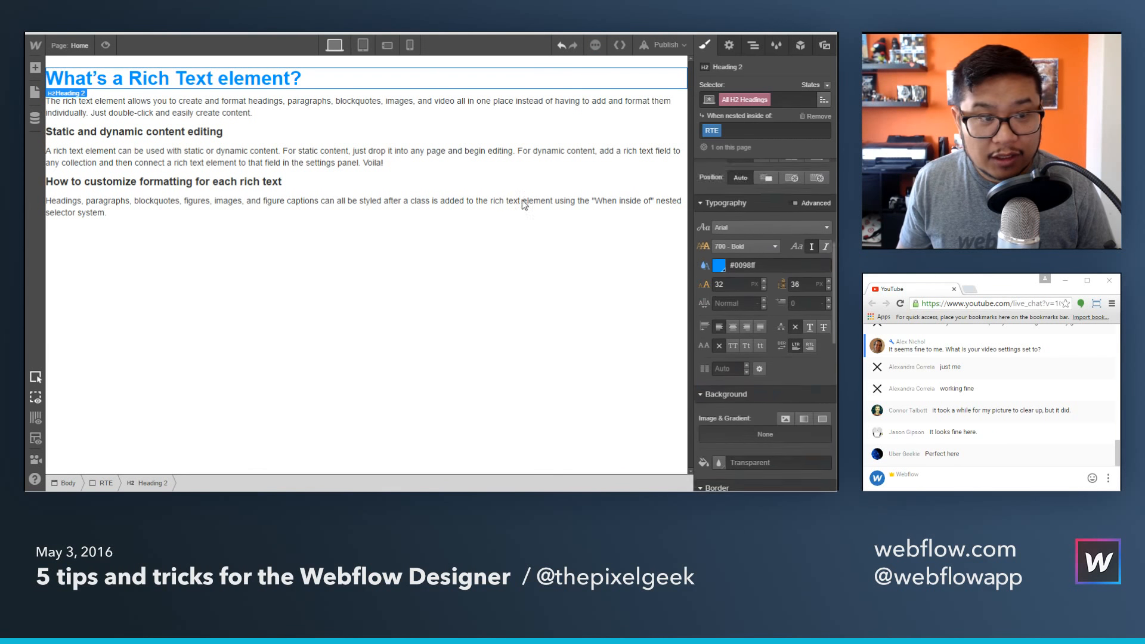
Target All Paragraphs nested inside RTE from the first paragraph and set their font to Exo.
click(454, 104)
click(752, 101)
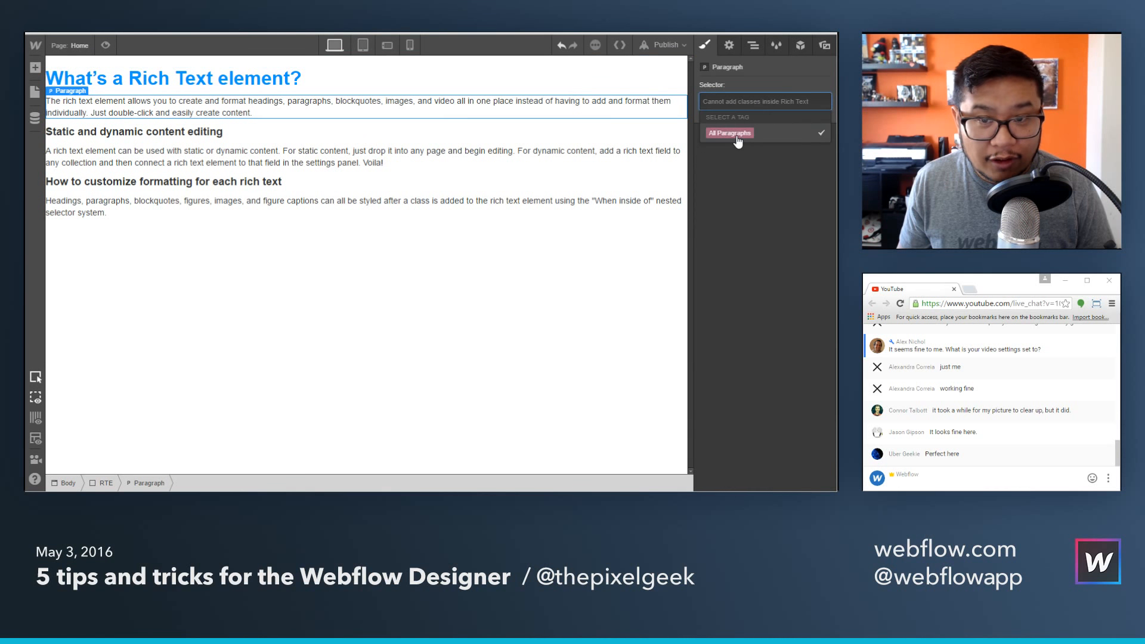
click(737, 136)
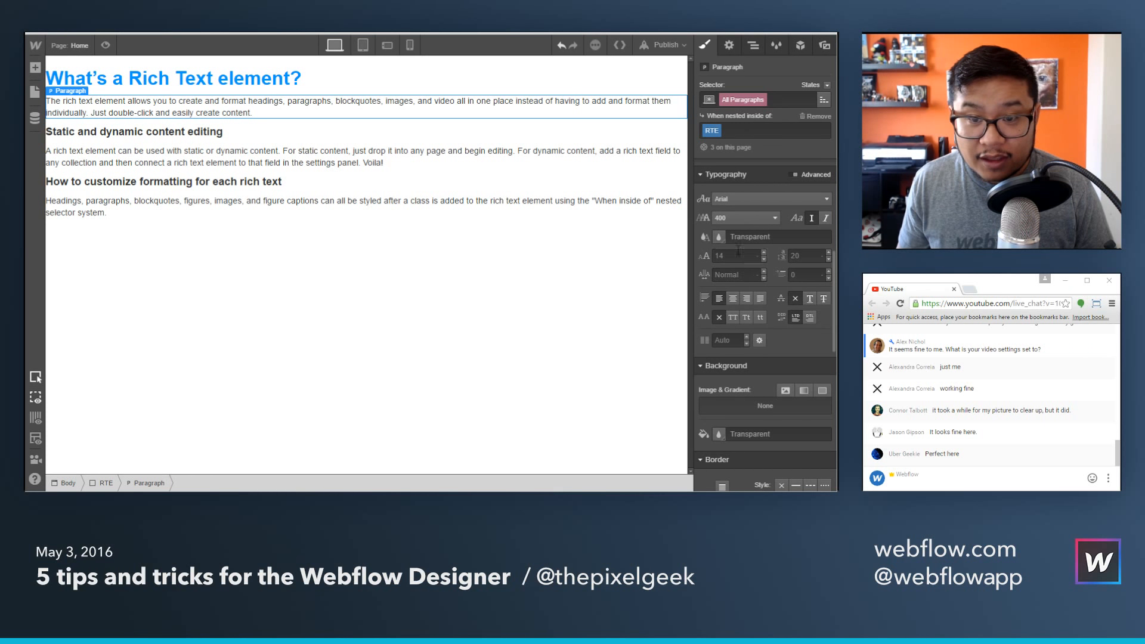
click(740, 200)
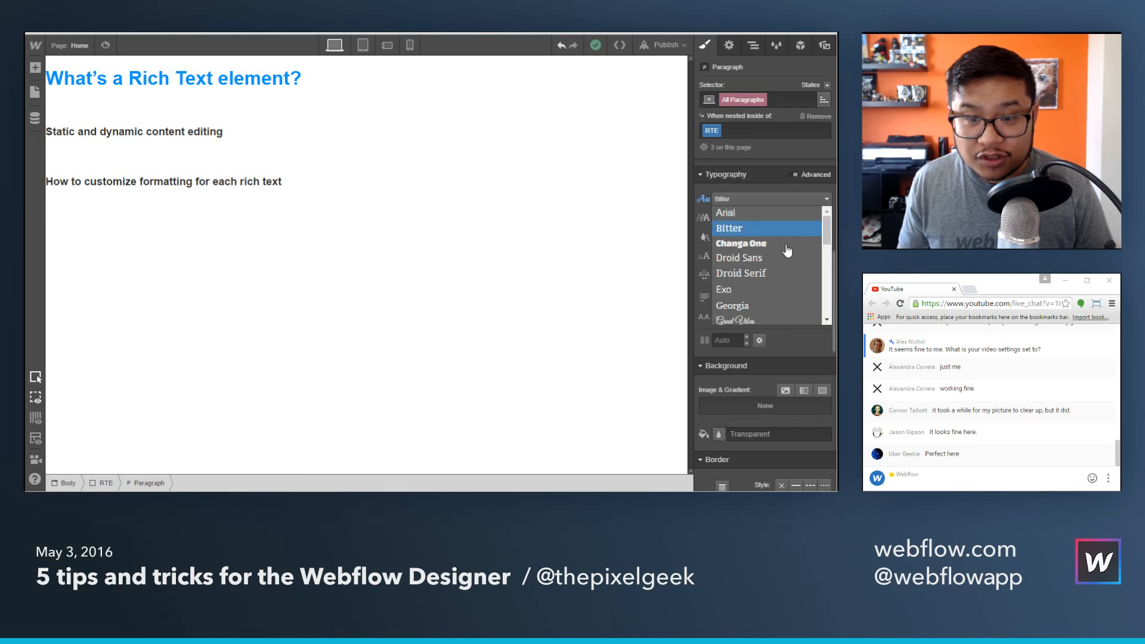
click(744, 292)
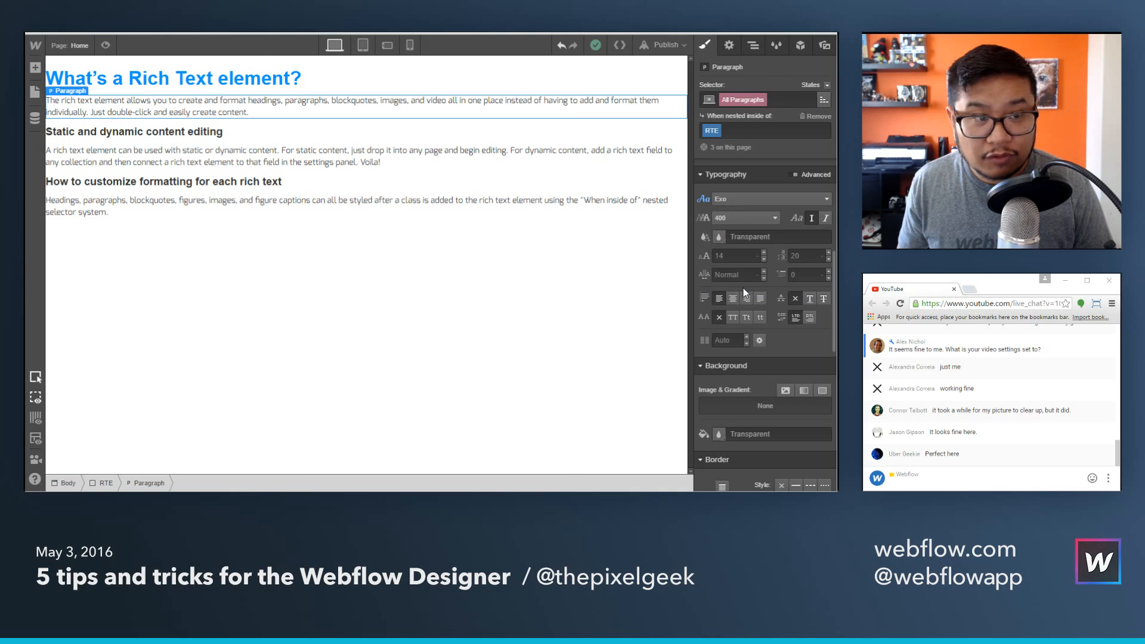
Set the nested paragraphs' font size to 18 px and their line height to 24 px.
click(740, 256)
text(2)
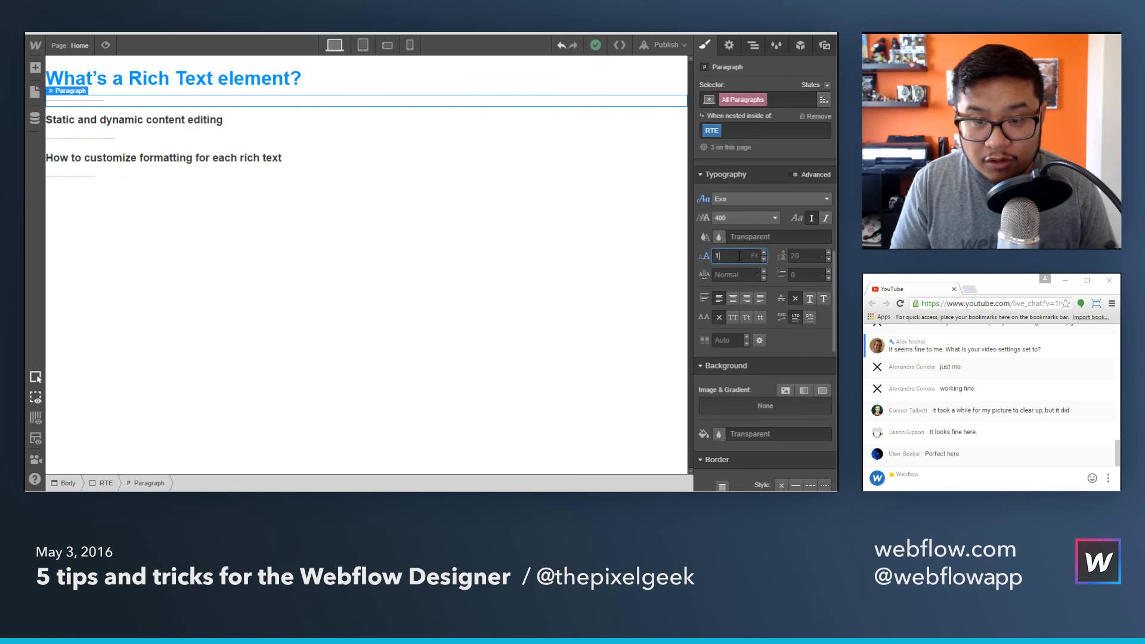
key(BackSpace)
text(18)
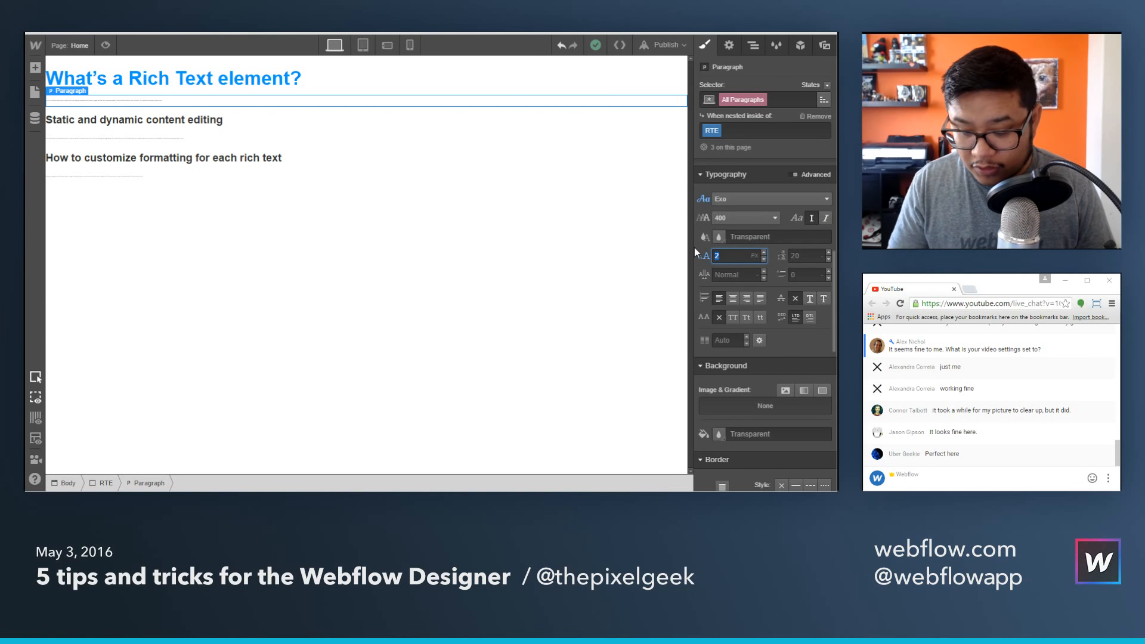
key(Tab)
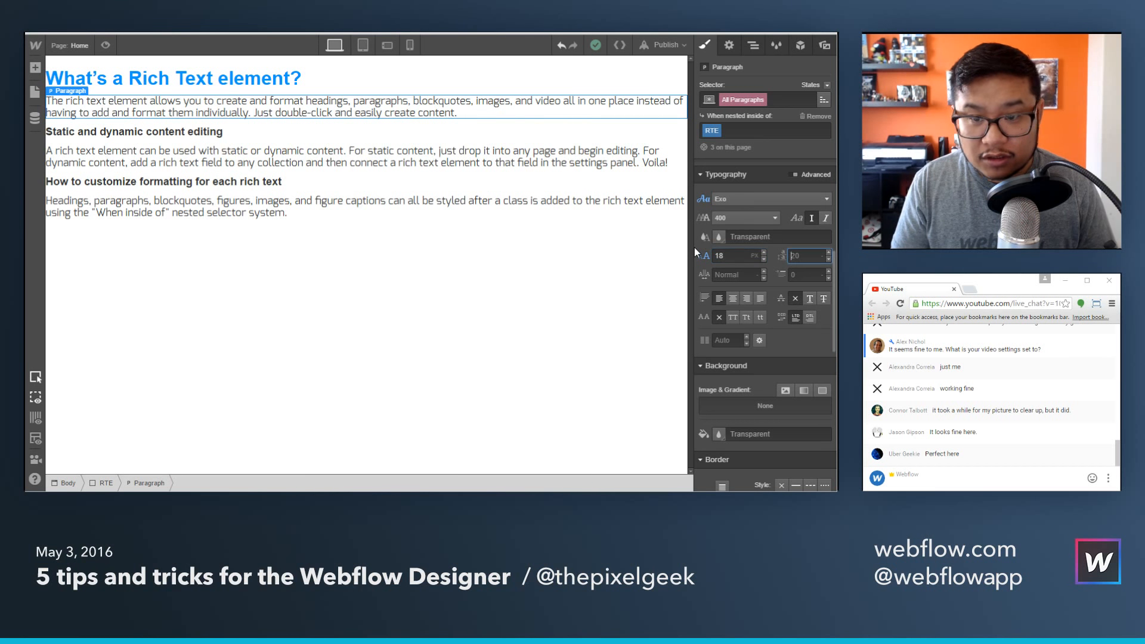
text(24)
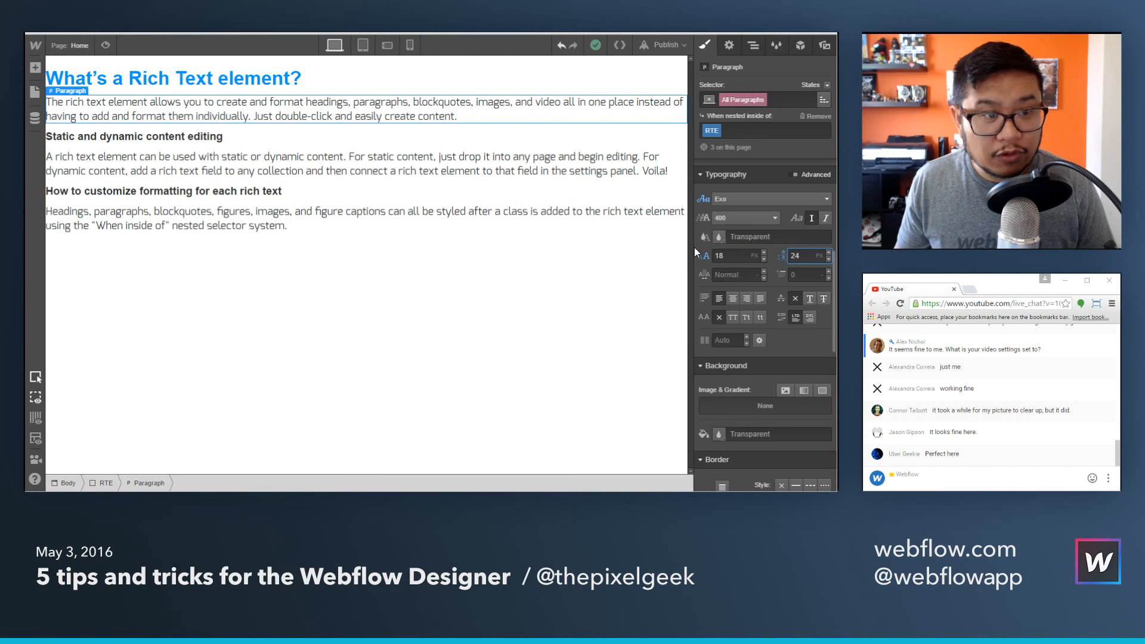
Set the nested paragraphs' text colour to grey #919191.
click(719, 237)
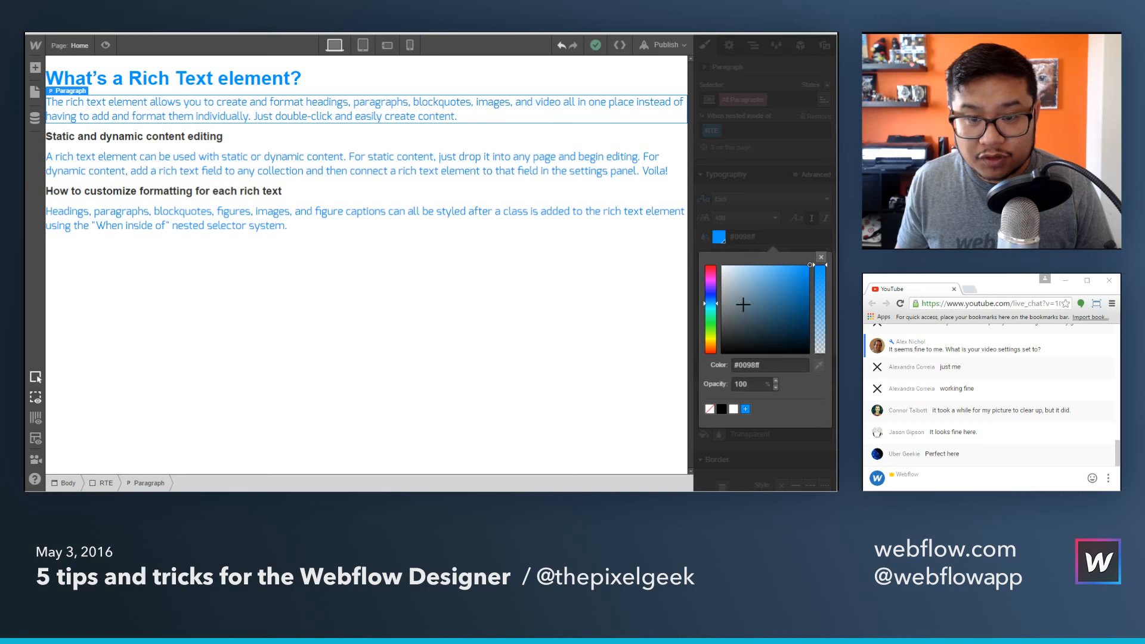
drag(699, 304, 694, 304)
click(820, 257)
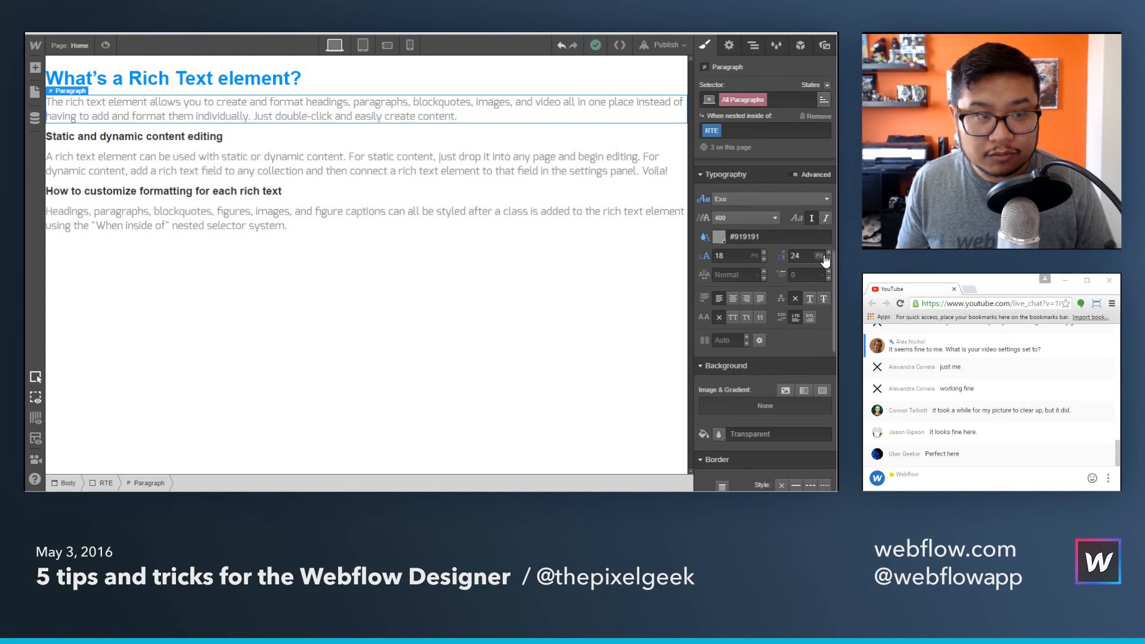
Open the Blog Posts Template page and apply the existing RTE class to its Rich Text Block.
click(73, 52)
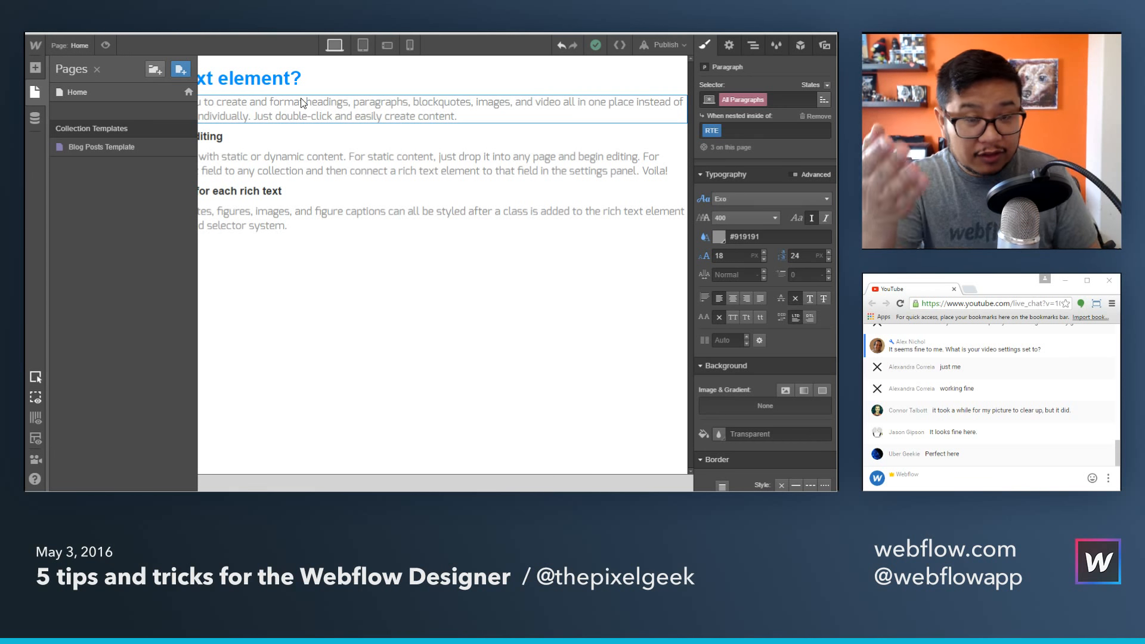
click(120, 149)
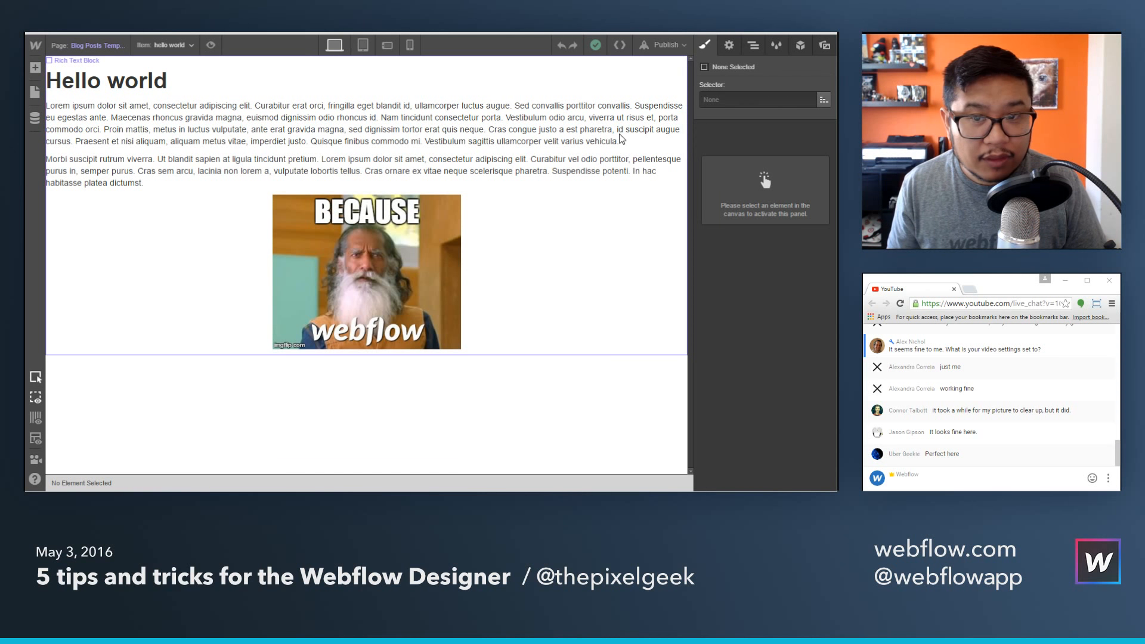
click(621, 139)
click(779, 107)
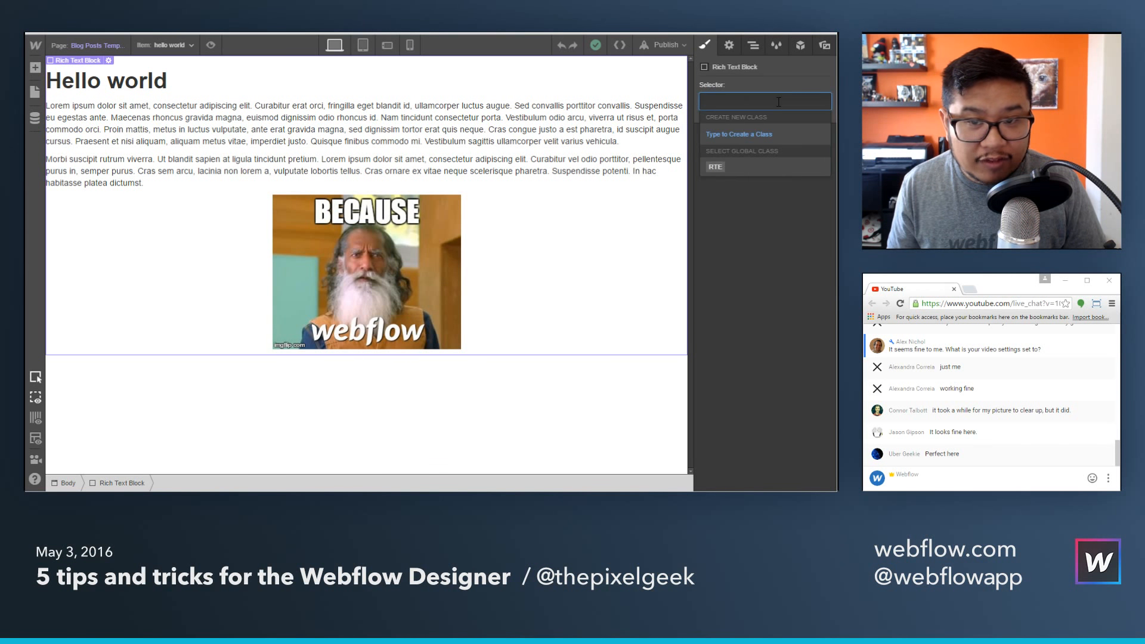
click(717, 170)
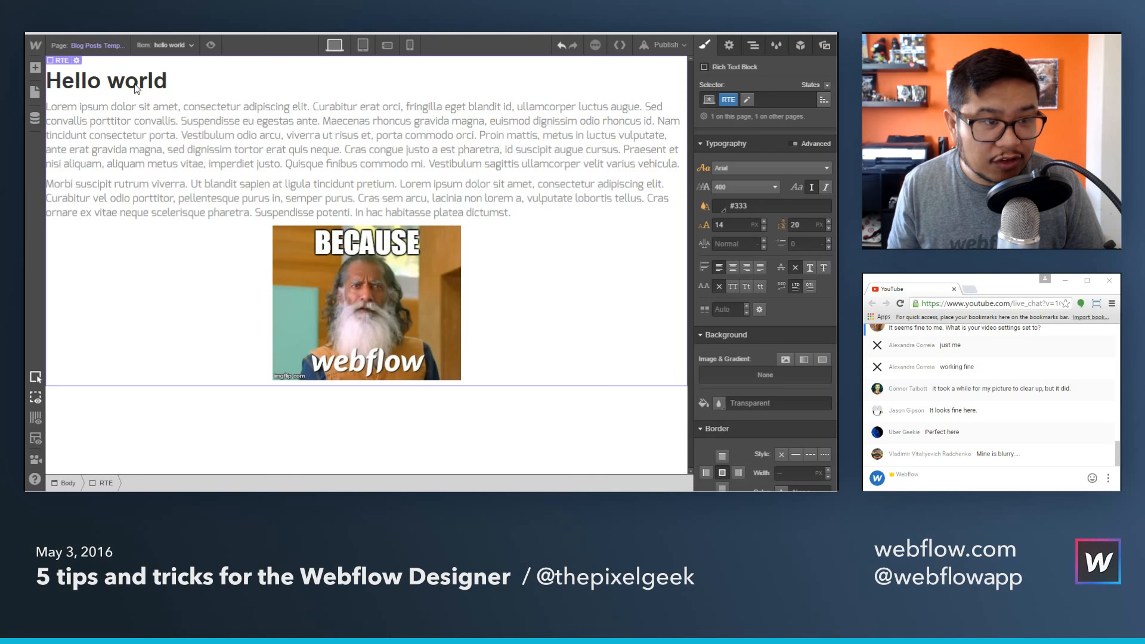
Change the "Hello world" heading in the hello world blog post's body to H2, save the post and return to the template page.
click(34, 119)
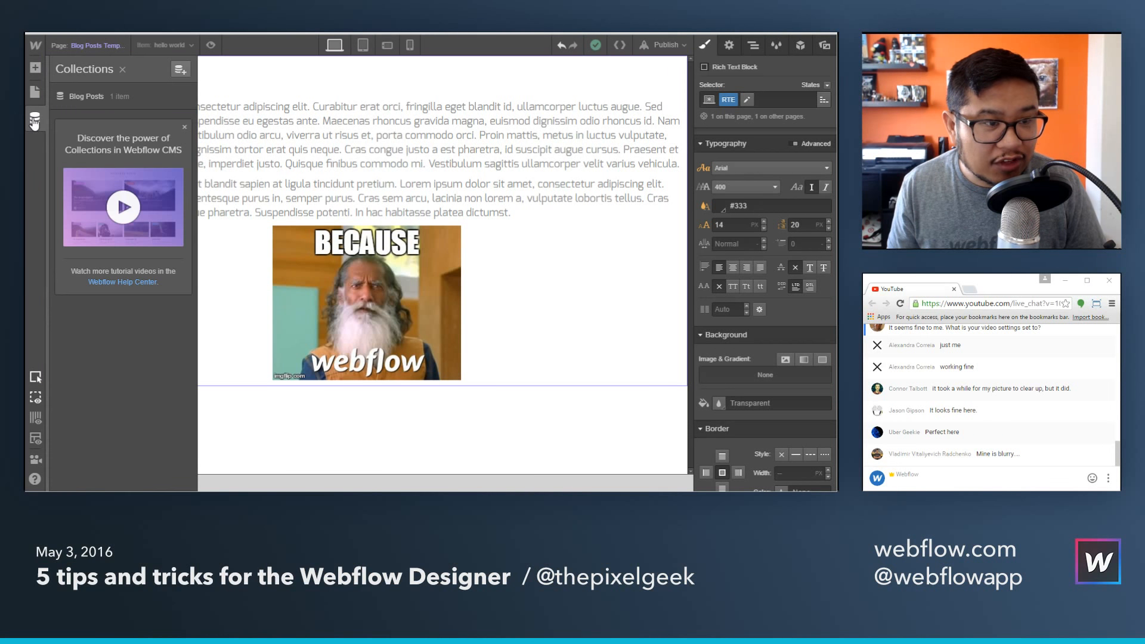
click(153, 105)
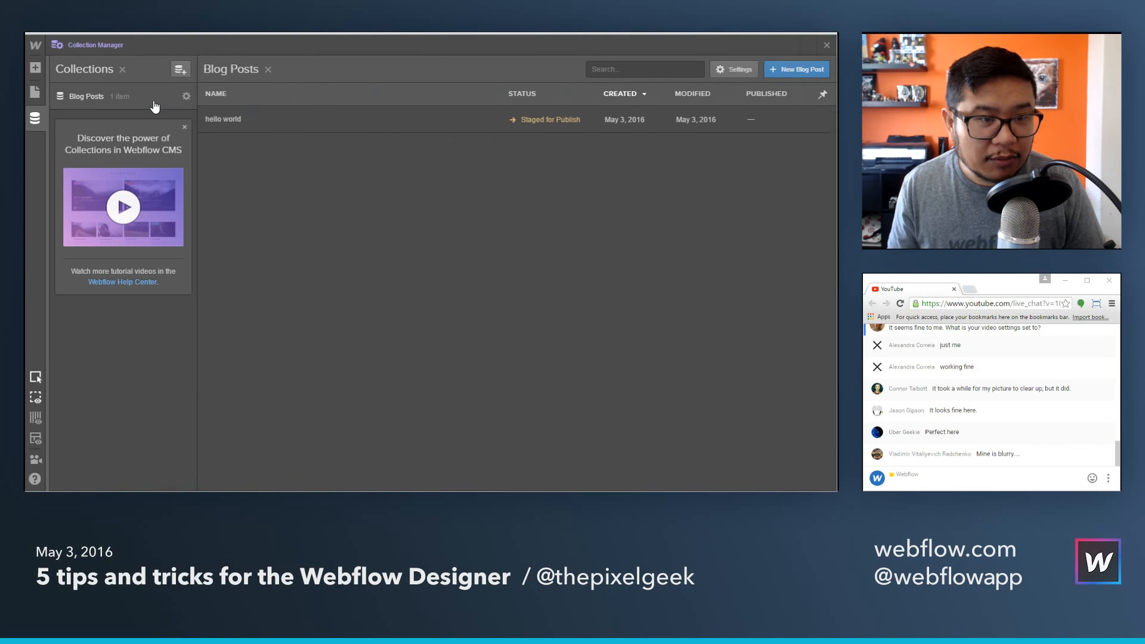
click(356, 122)
drag(551, 191, 397, 184)
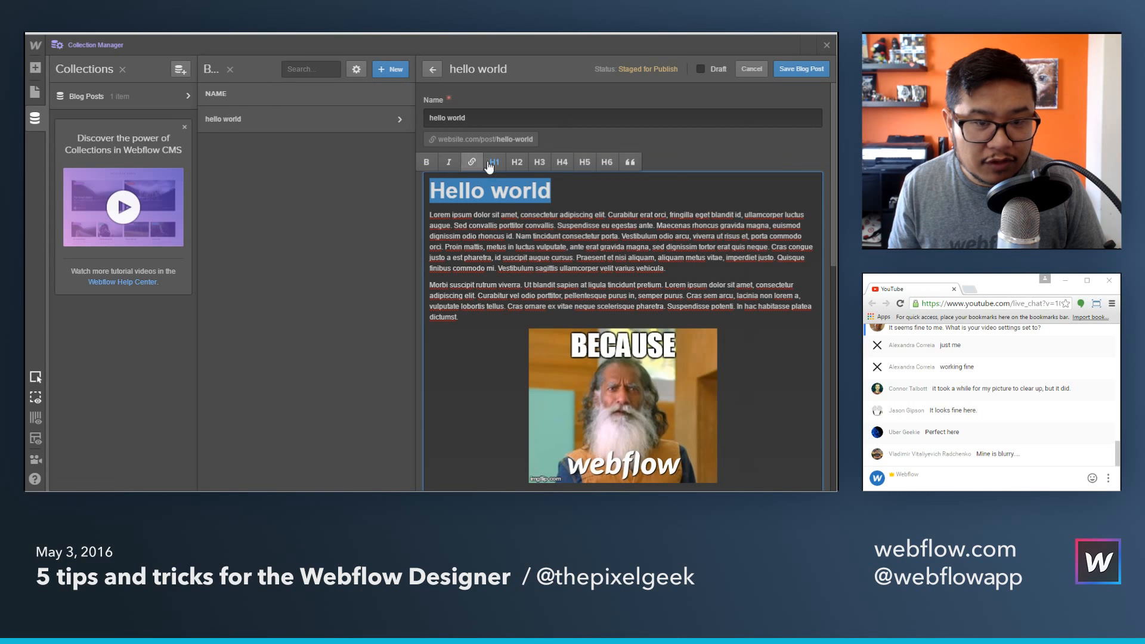
click(525, 164)
click(802, 70)
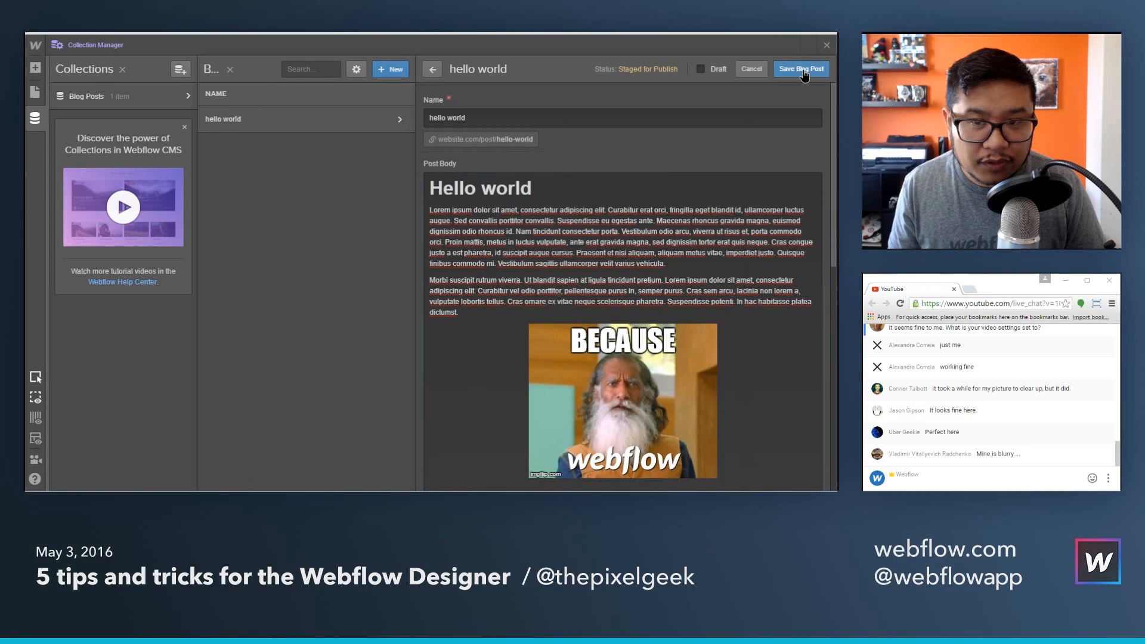
click(827, 45)
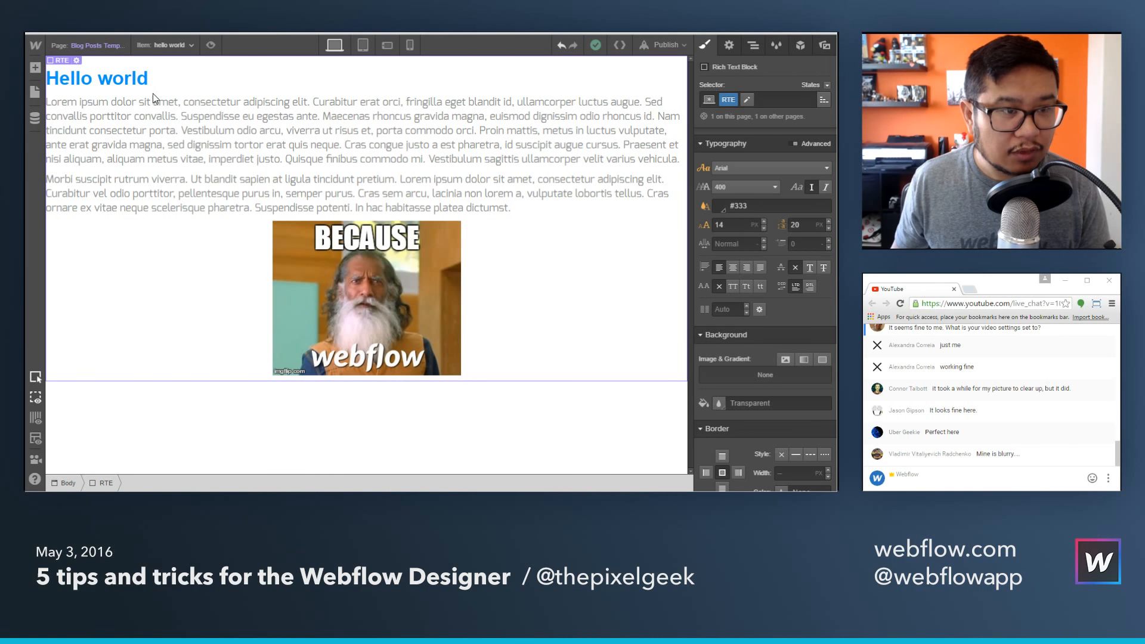
Compare the RTE block's styling on the Home page with that on the Blog Posts Template page.
click(118, 47)
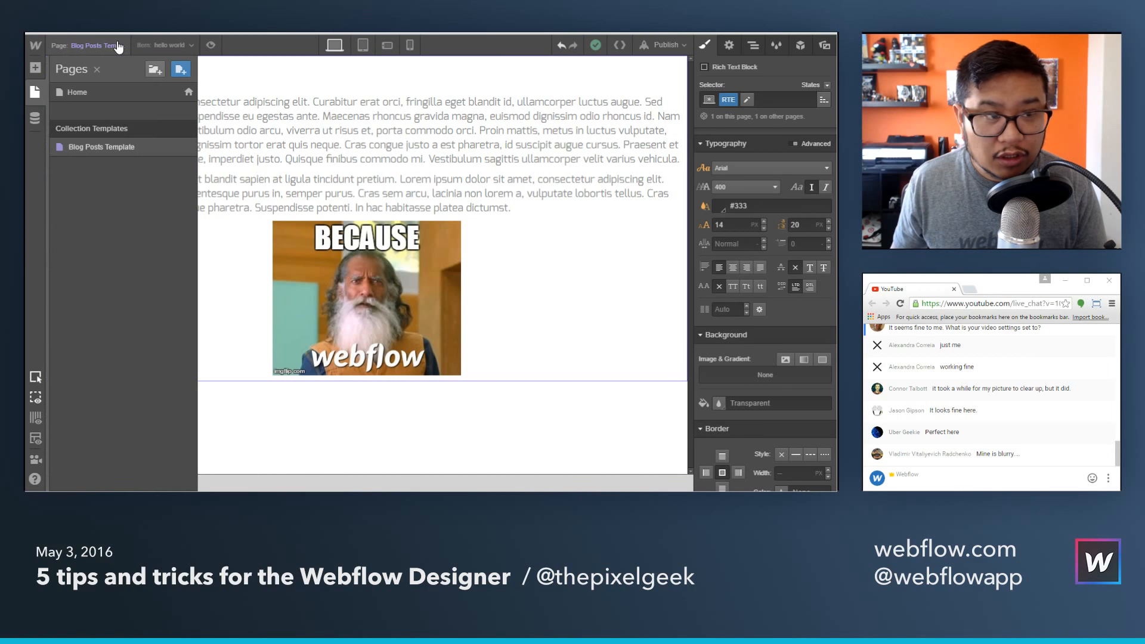
click(111, 96)
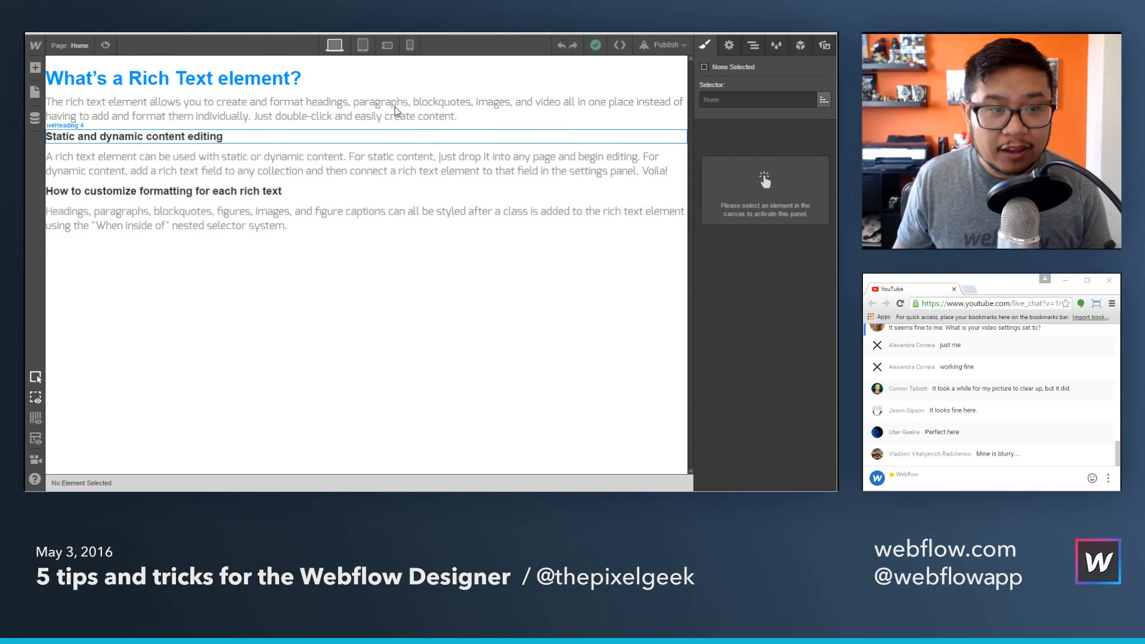
click(362, 79)
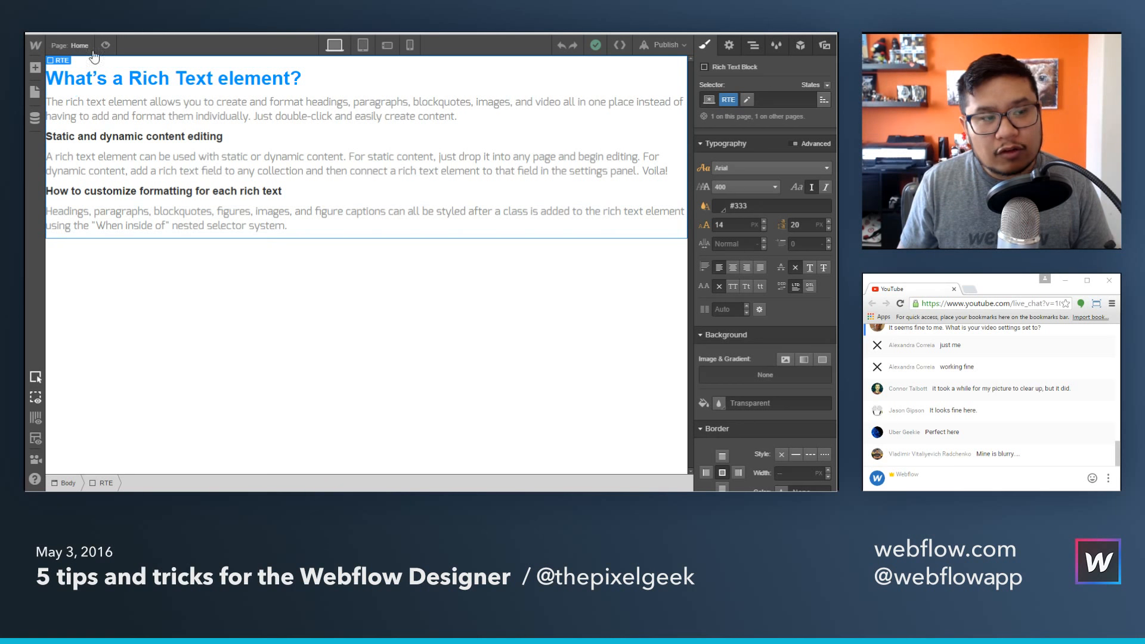
click(72, 48)
click(93, 147)
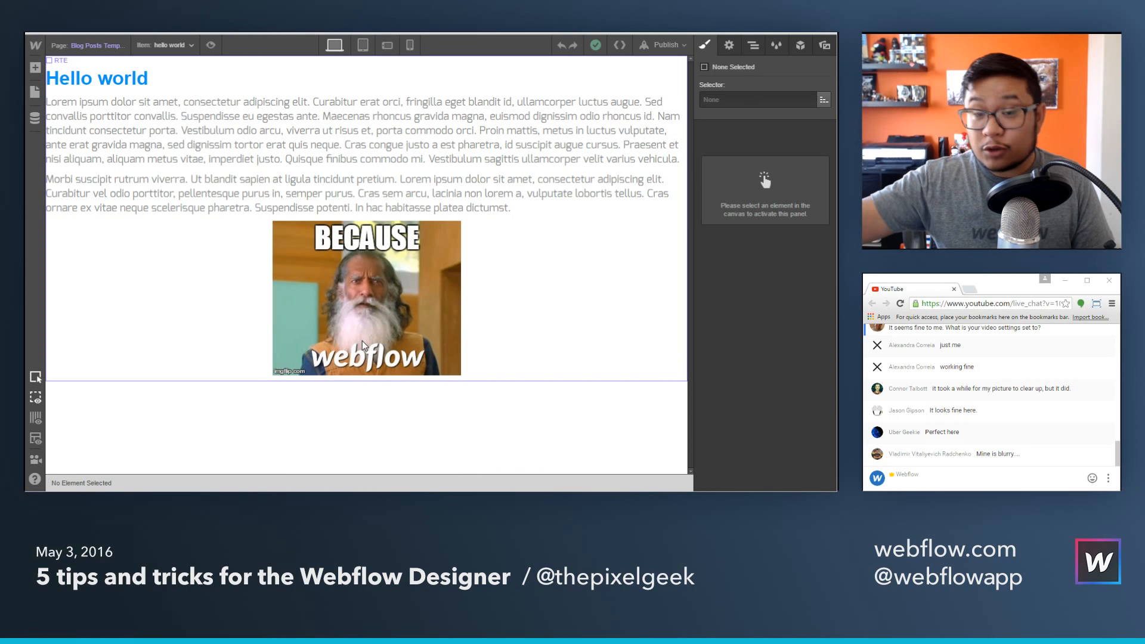
Go to the Home page and insert the chuck-webflow-meme_360_360 image below the last paragraph of the Rich Text Block.
click(111, 49)
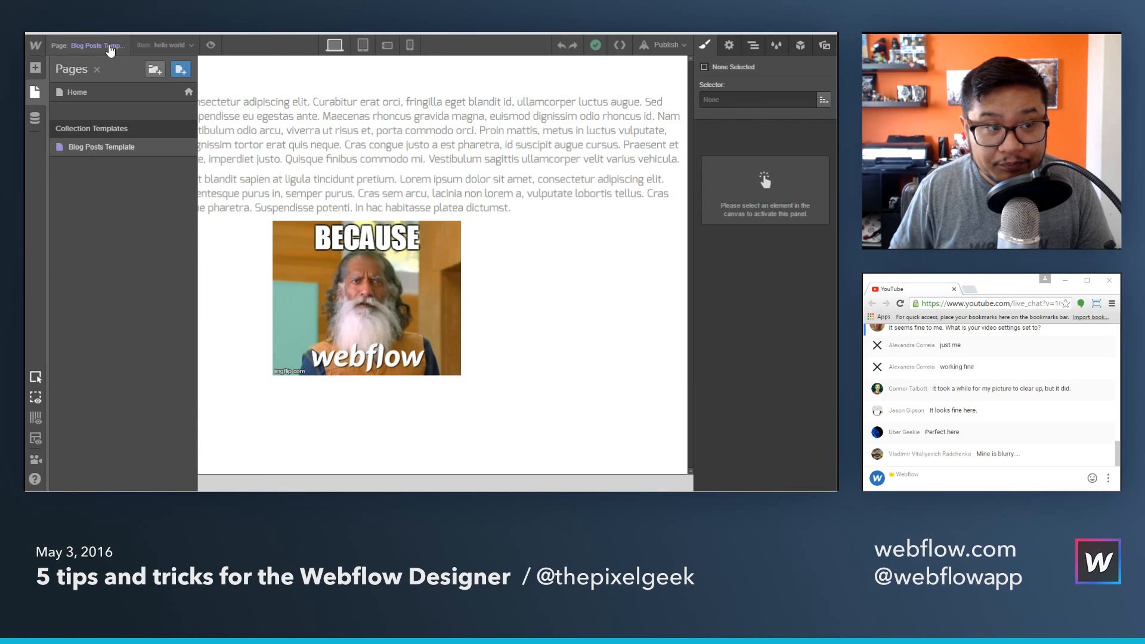
click(76, 92)
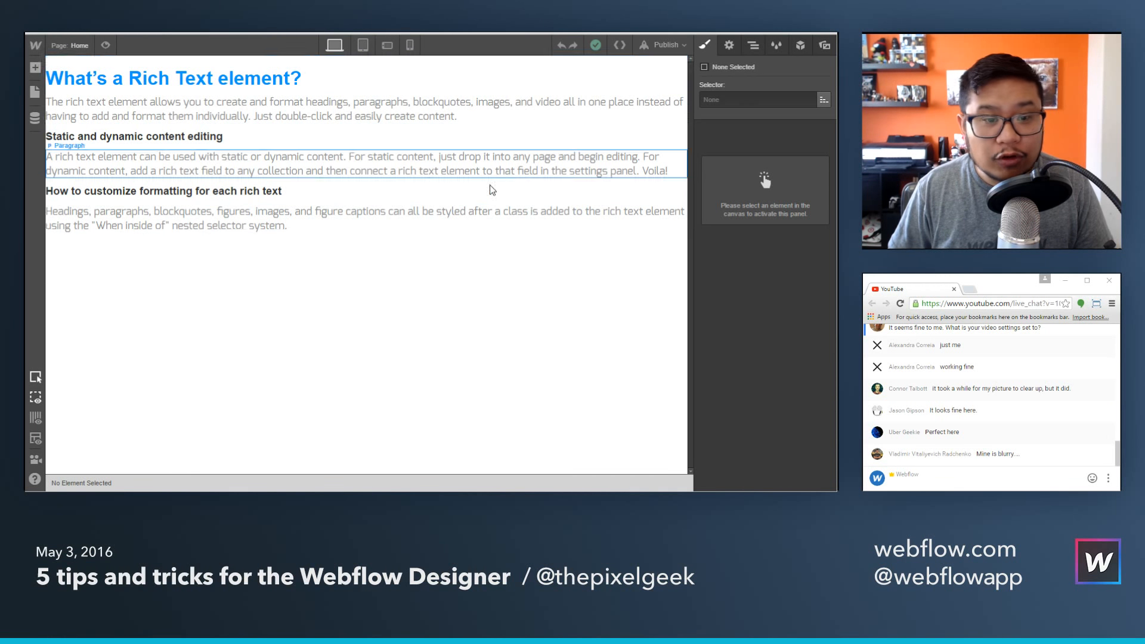
double_click(358, 230)
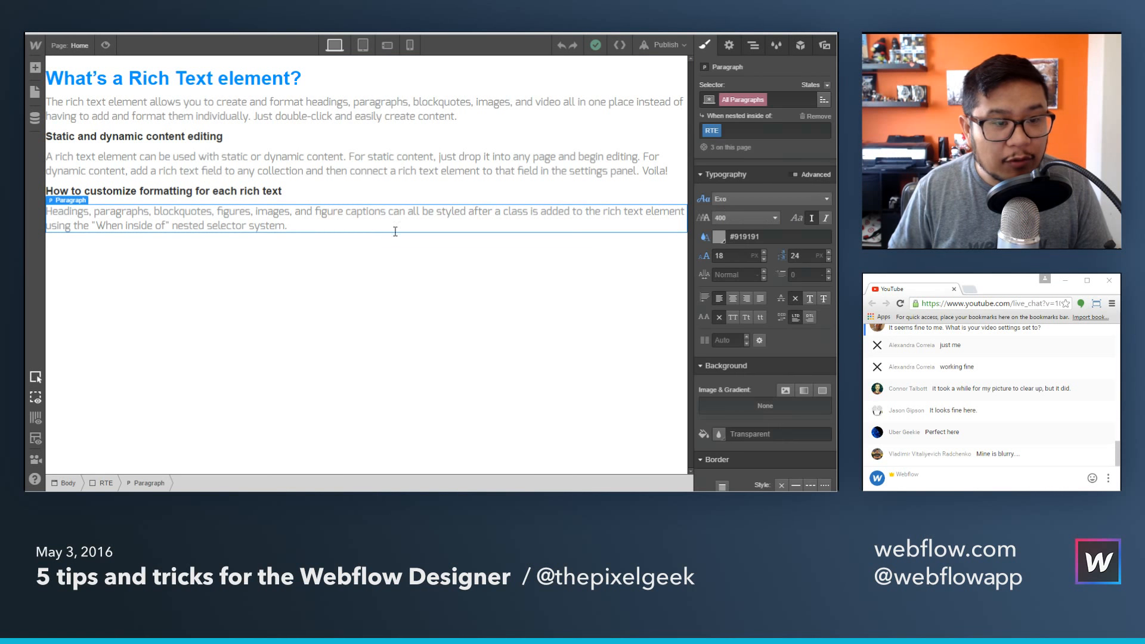
key(Return)
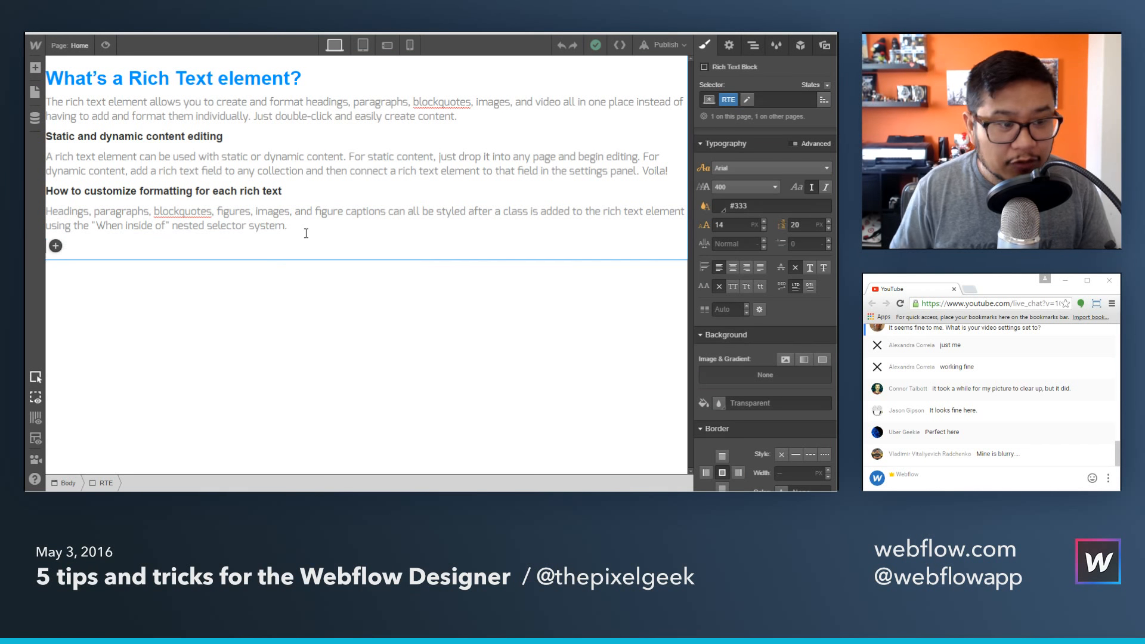
click(56, 246)
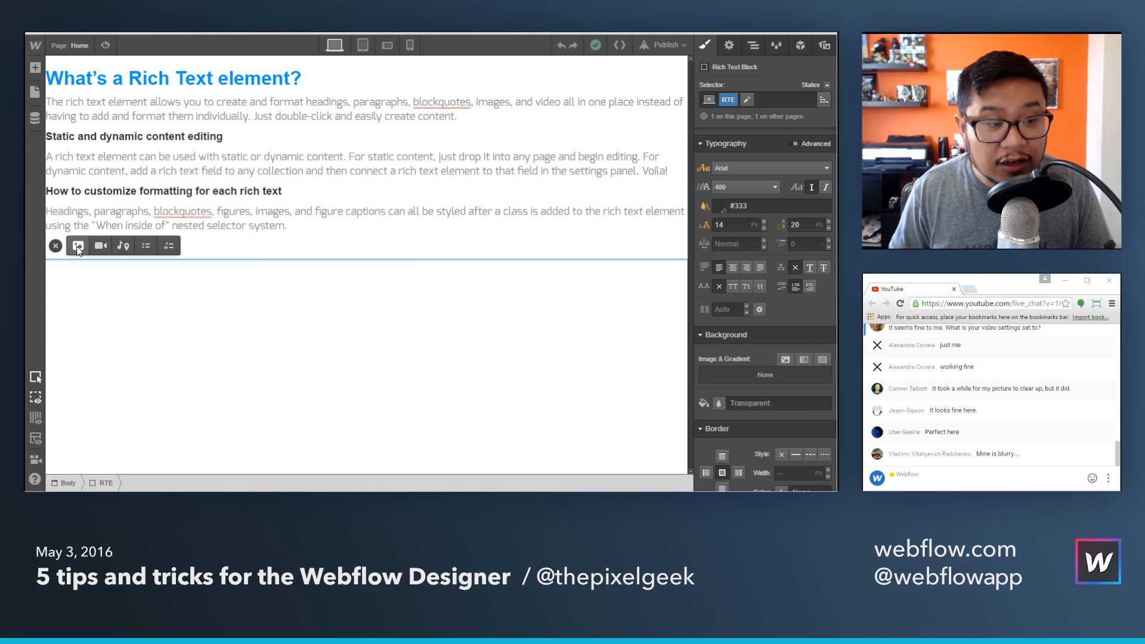
click(78, 246)
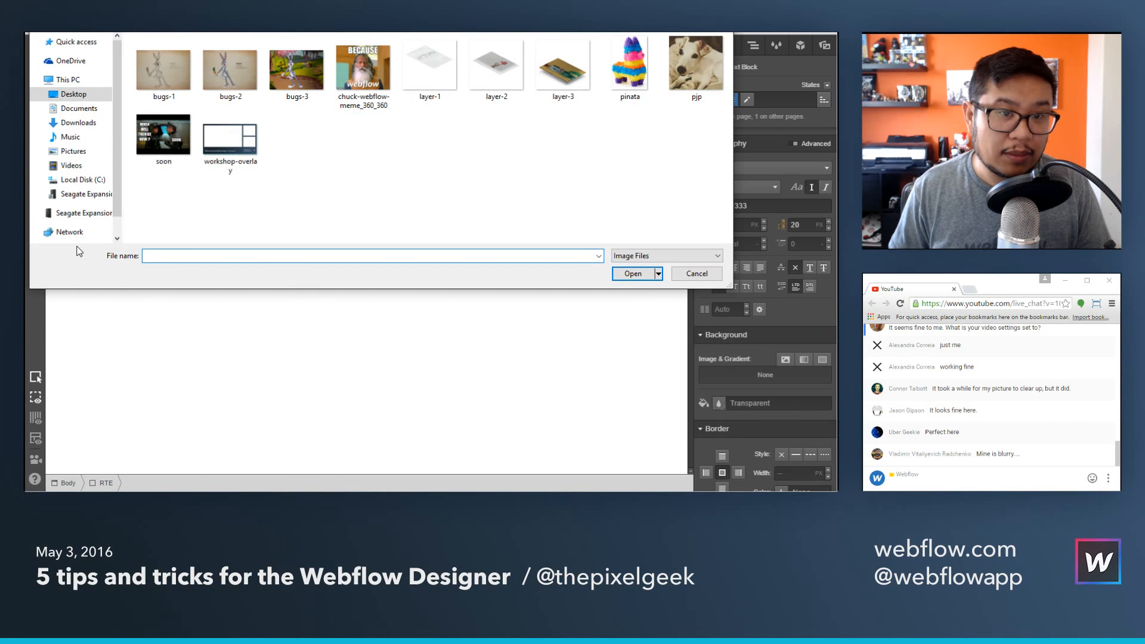
double_click(373, 77)
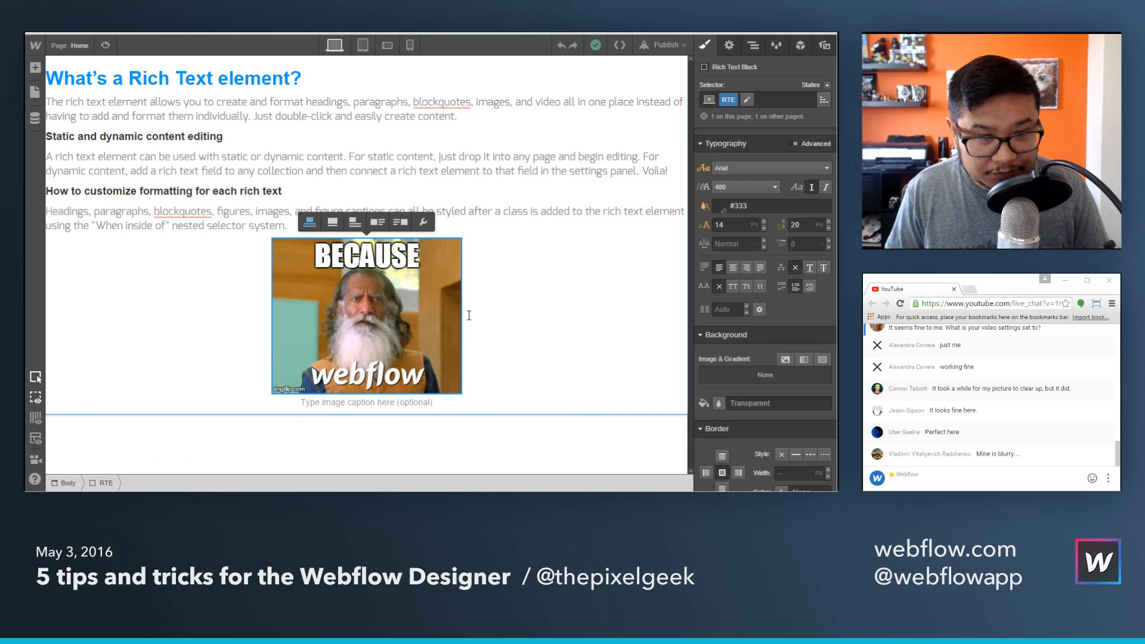
click(541, 307)
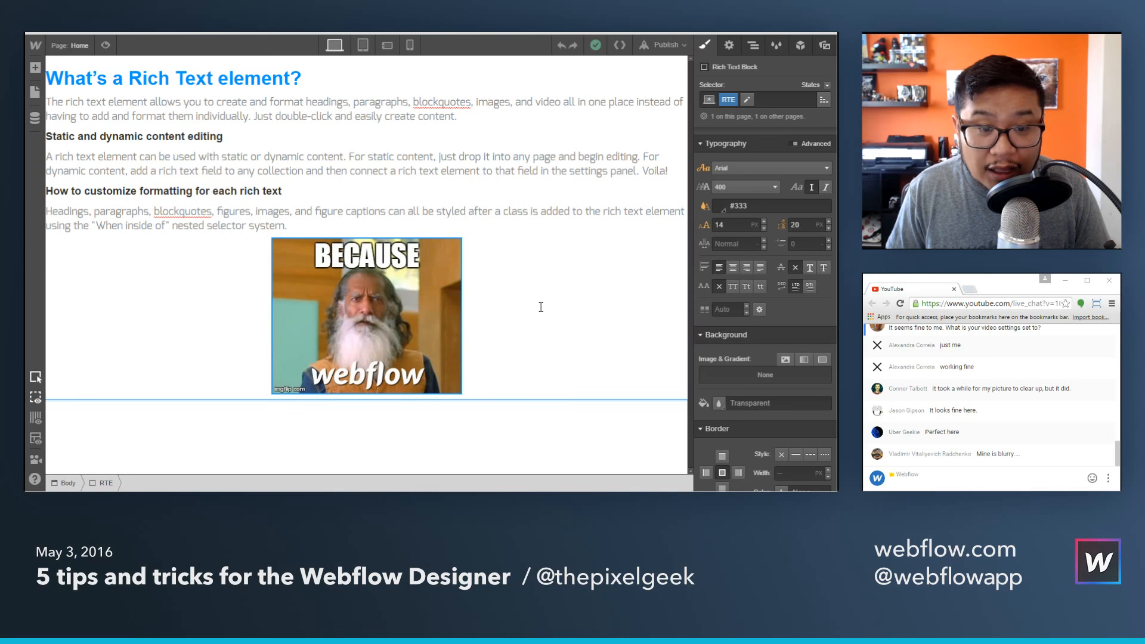
click(394, 325)
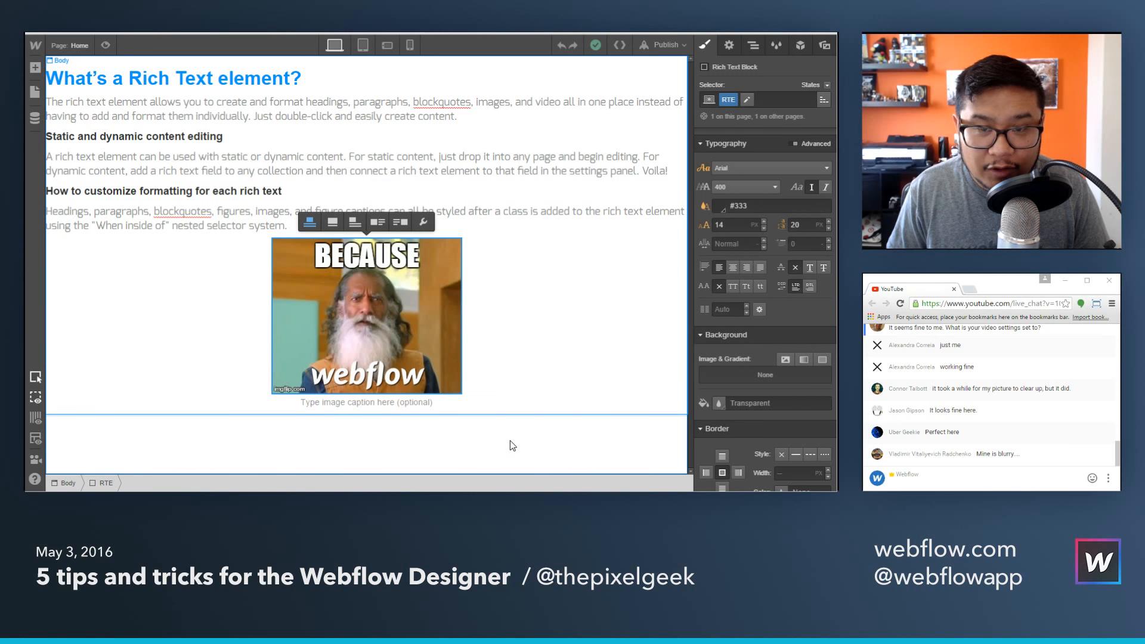
click(522, 221)
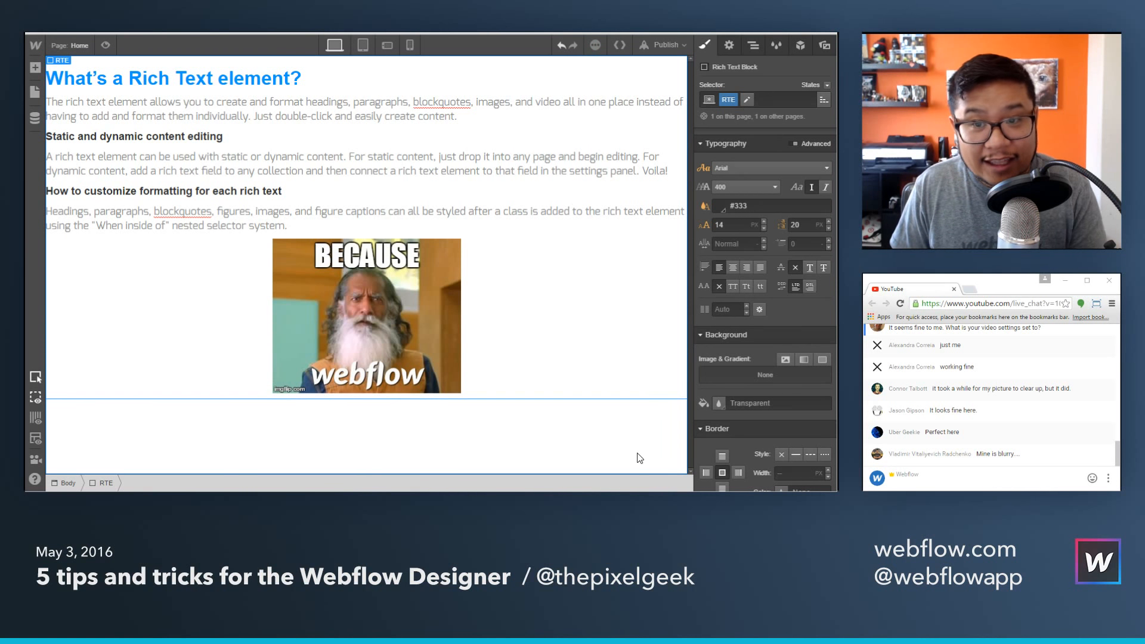
click(552, 460)
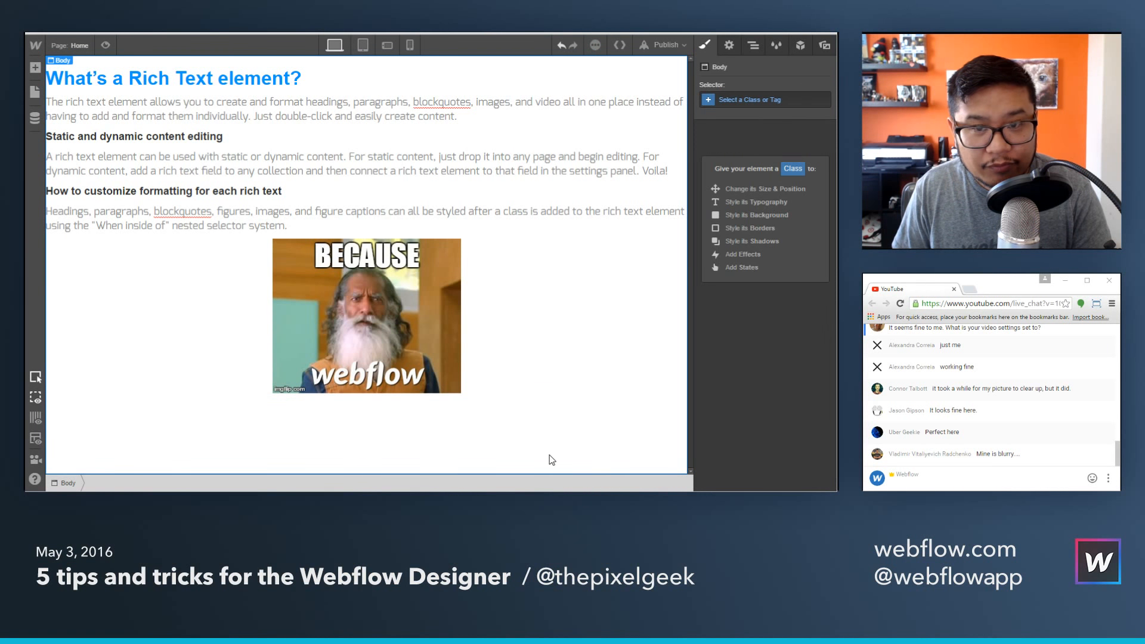
Select the inserted image and target the All Images tag, nested inside the RTE class.
click(348, 302)
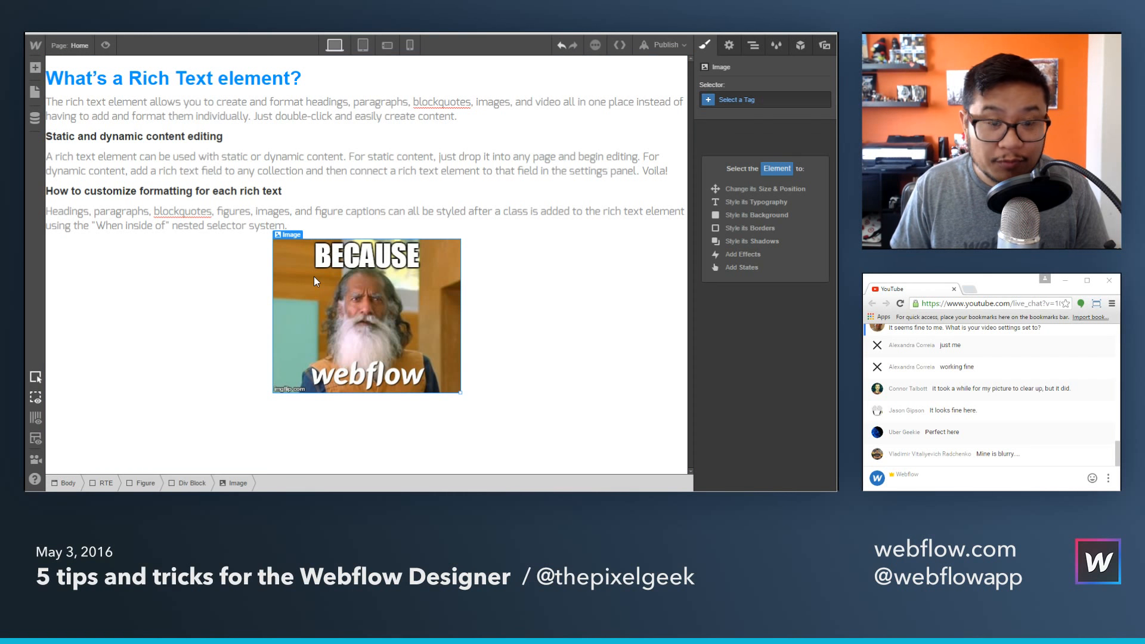
click(752, 46)
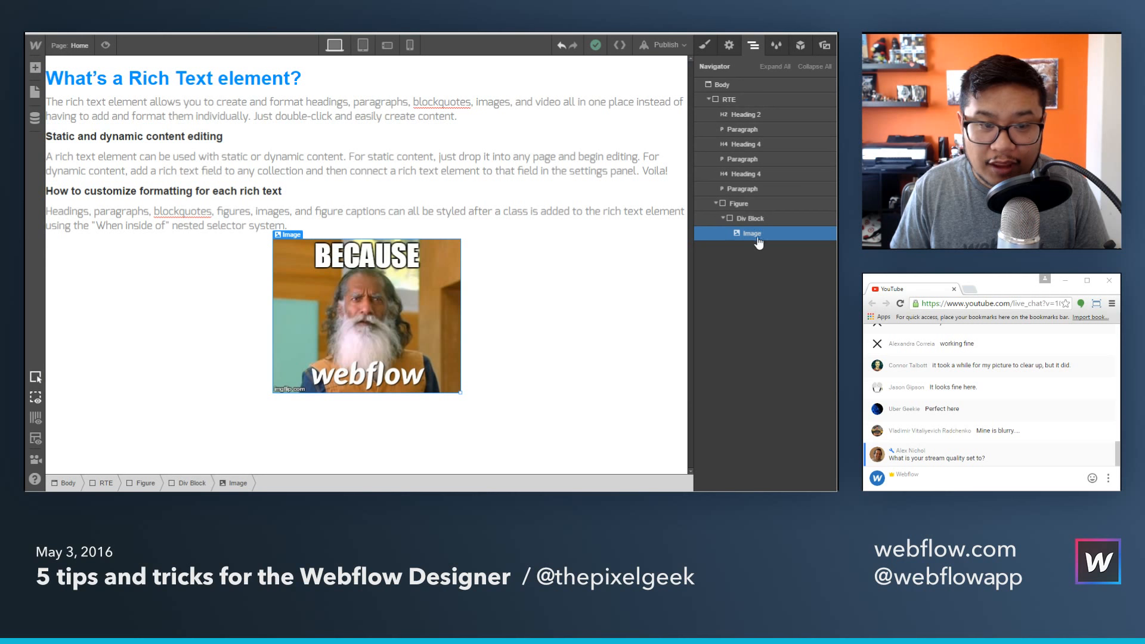
click(704, 49)
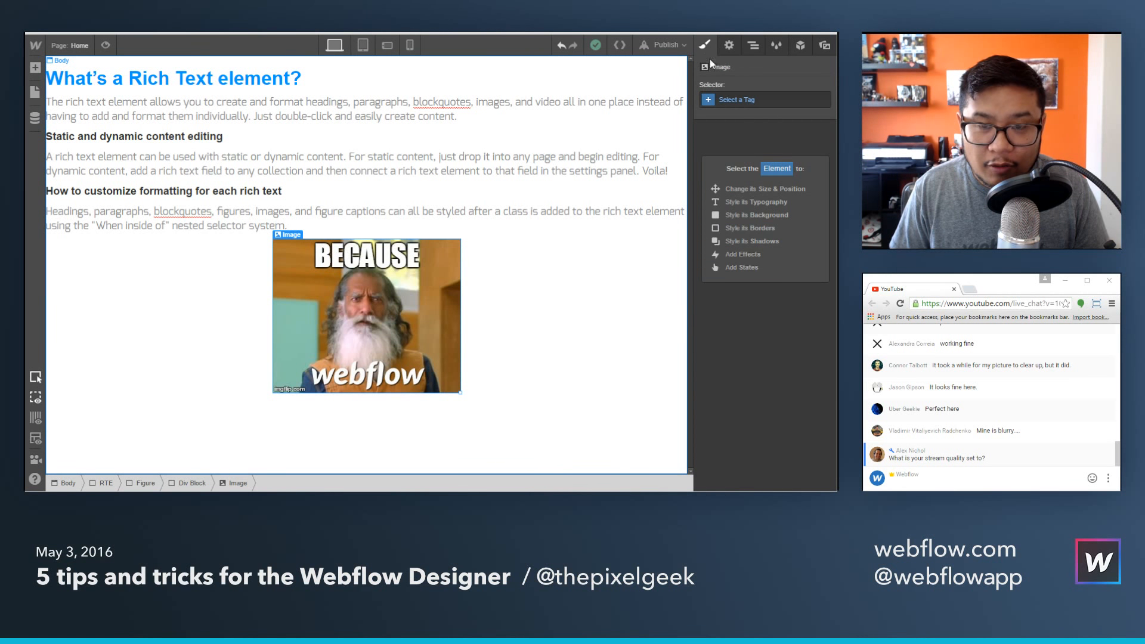
click(753, 100)
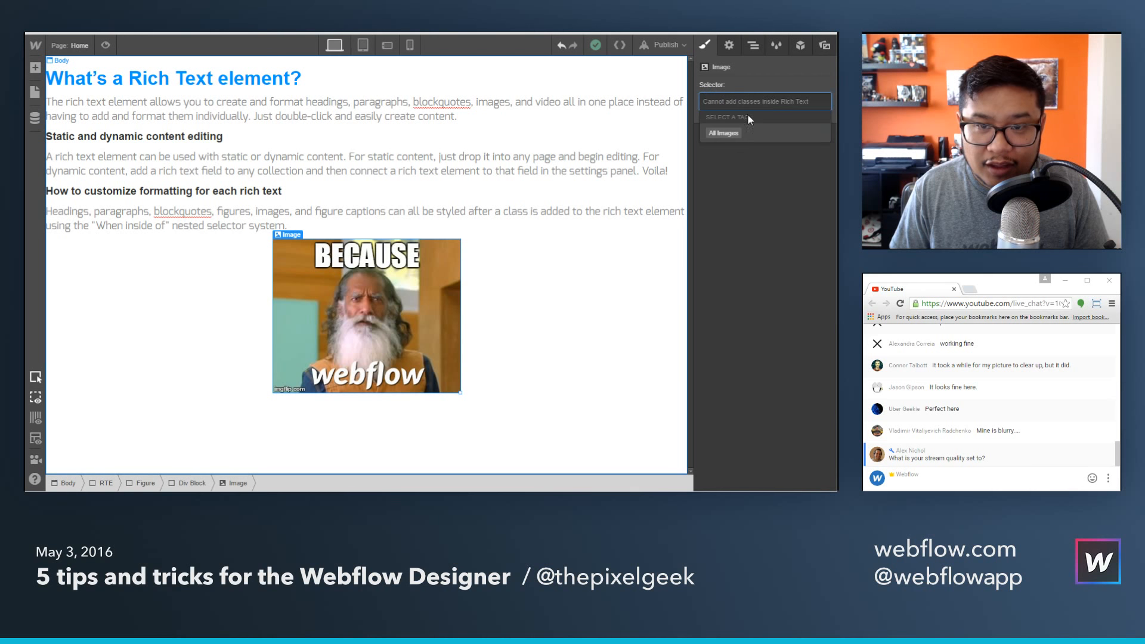
click(724, 133)
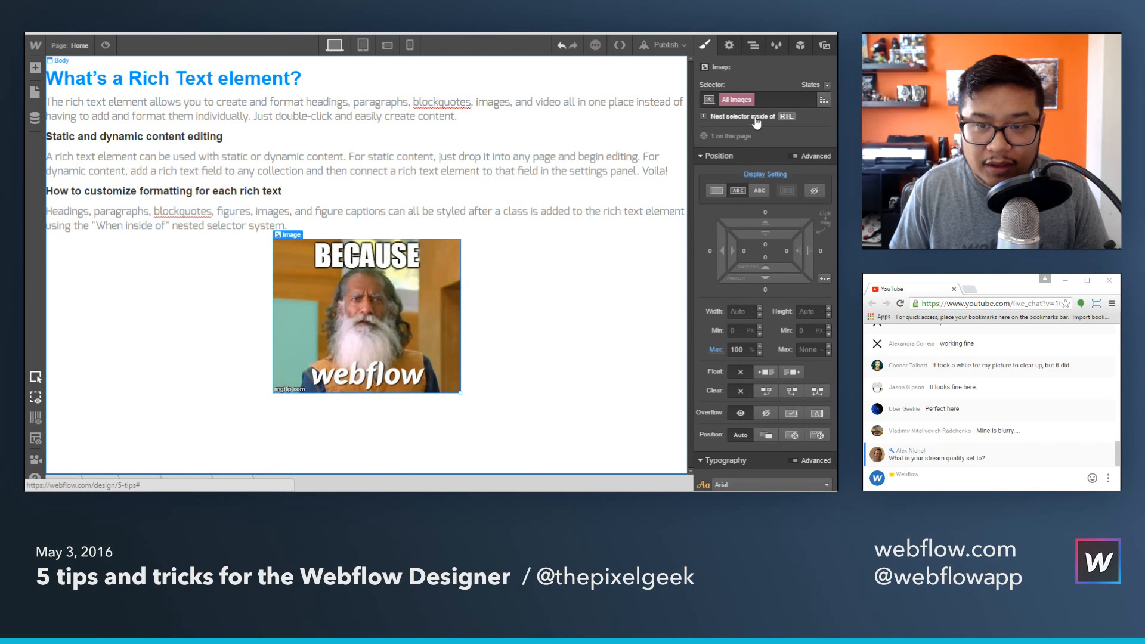
click(755, 118)
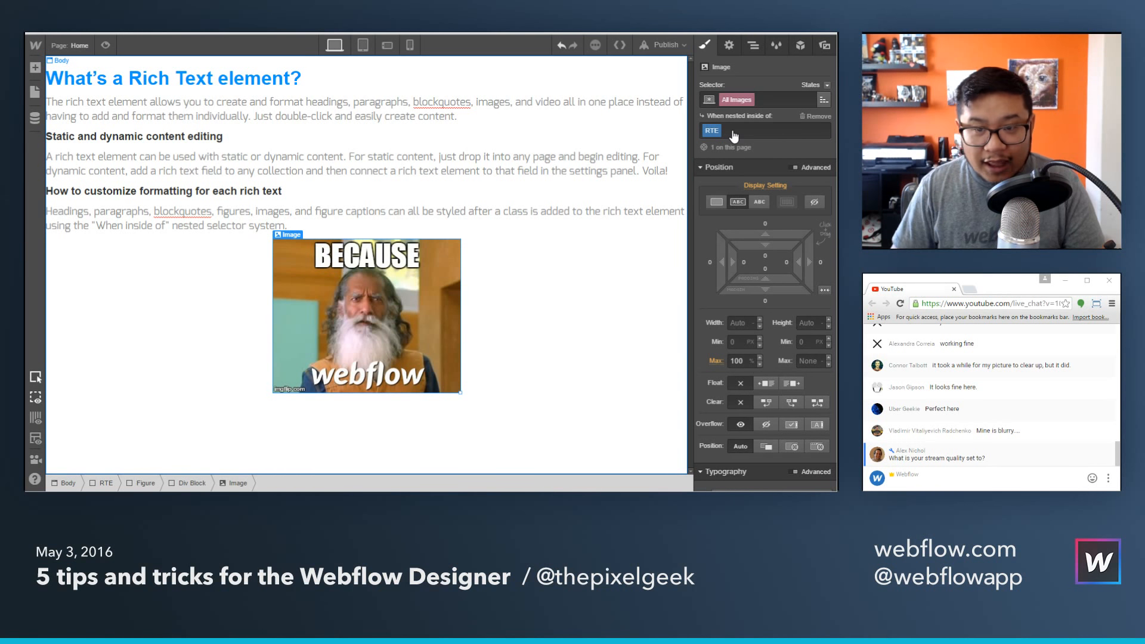
Add equal padding on all four sides of the nested images.
scroll(758, 310, down, 3)
scroll(789, 218, up, 3)
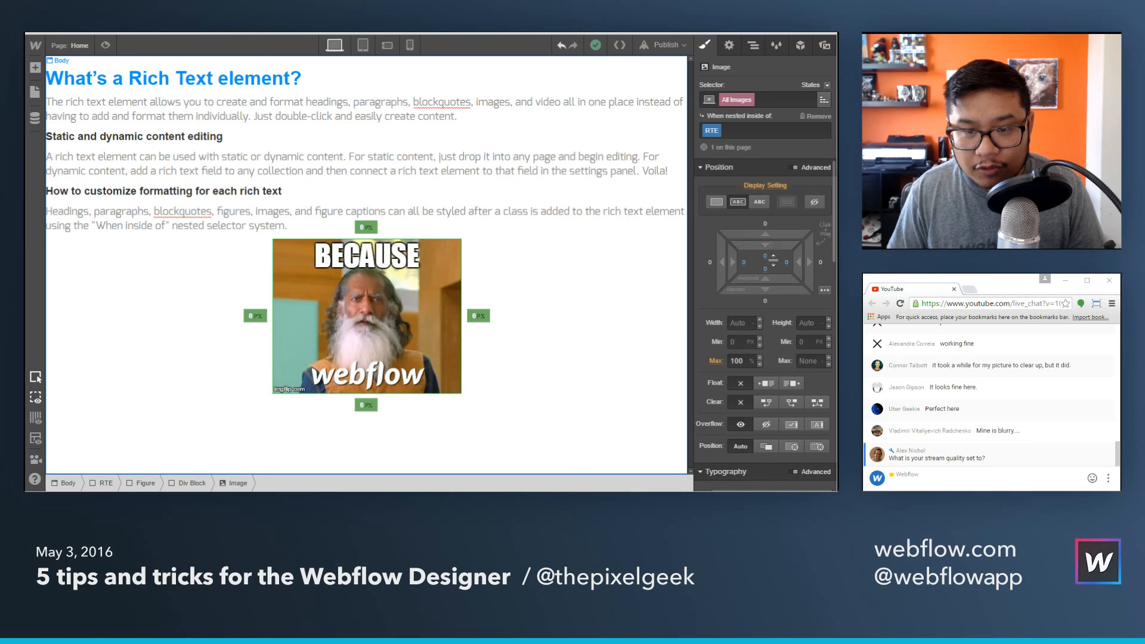
drag(772, 261, 771, 276)
Give the nested images a solid border 5 px wide on all sides.
scroll(775, 341, down, 8)
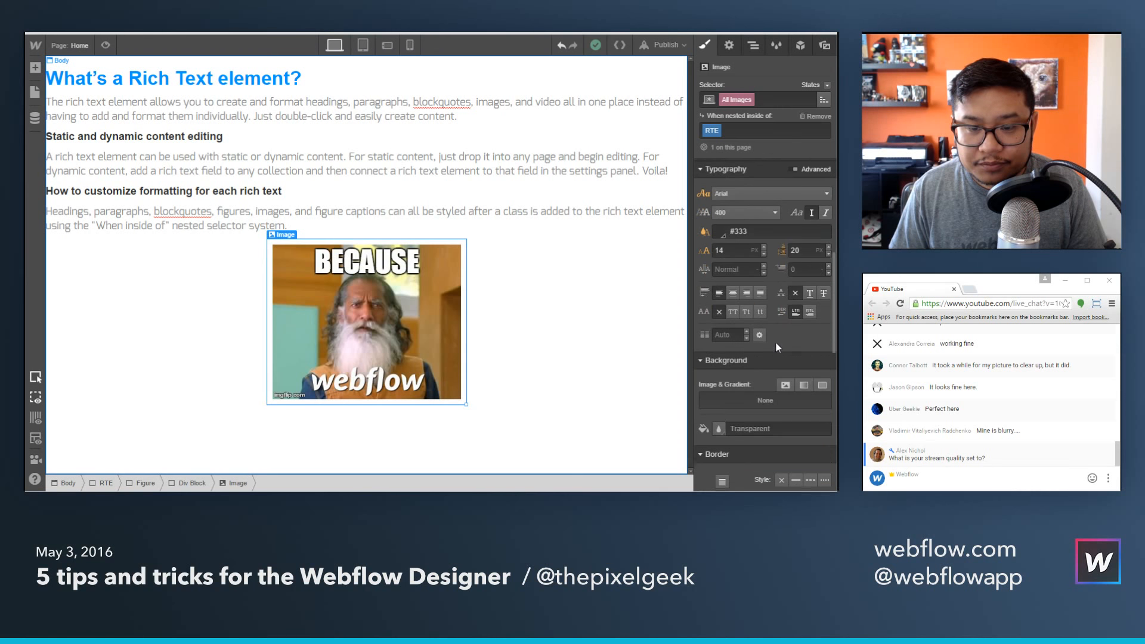
scroll(776, 342, down, 1)
click(796, 247)
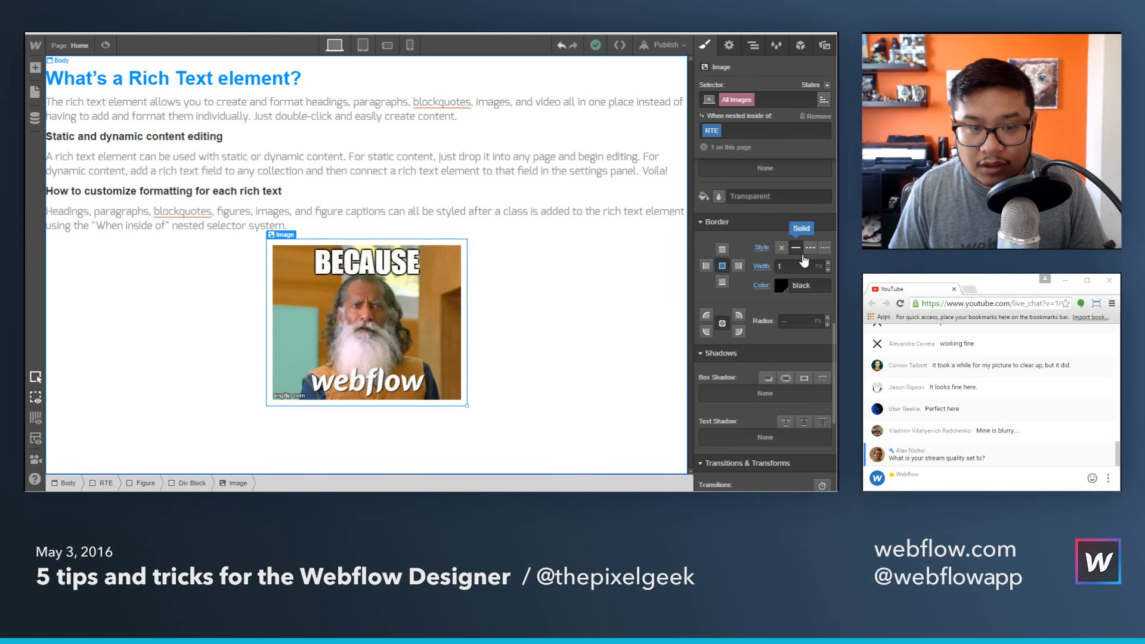
click(781, 266)
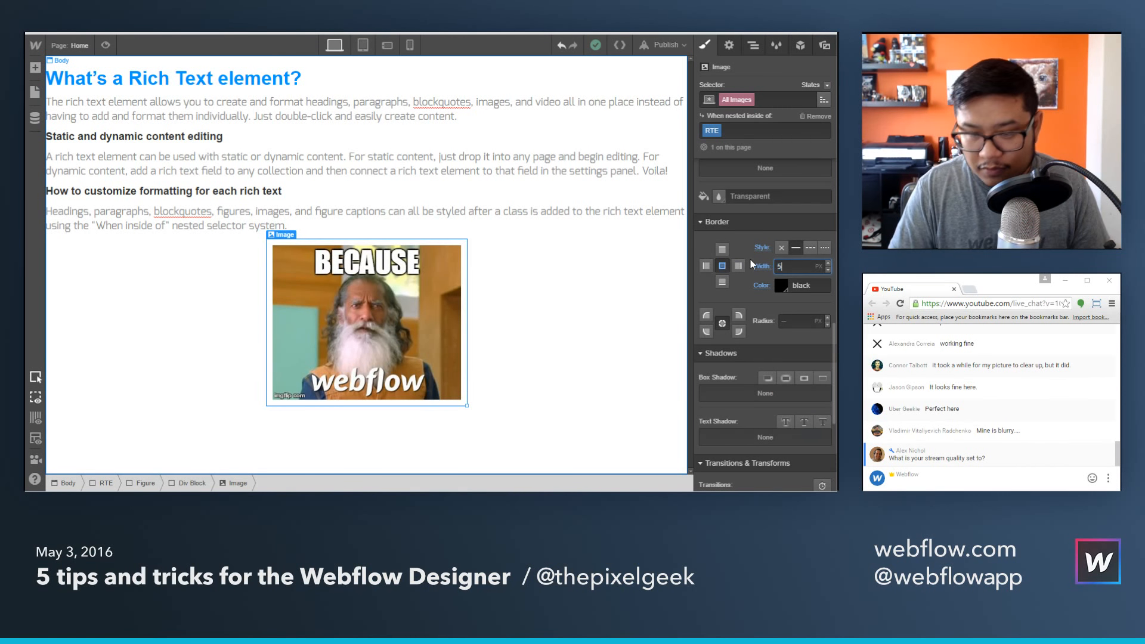
text(5)
Set the nested images' border colour to bright blue #0cf.
click(781, 285)
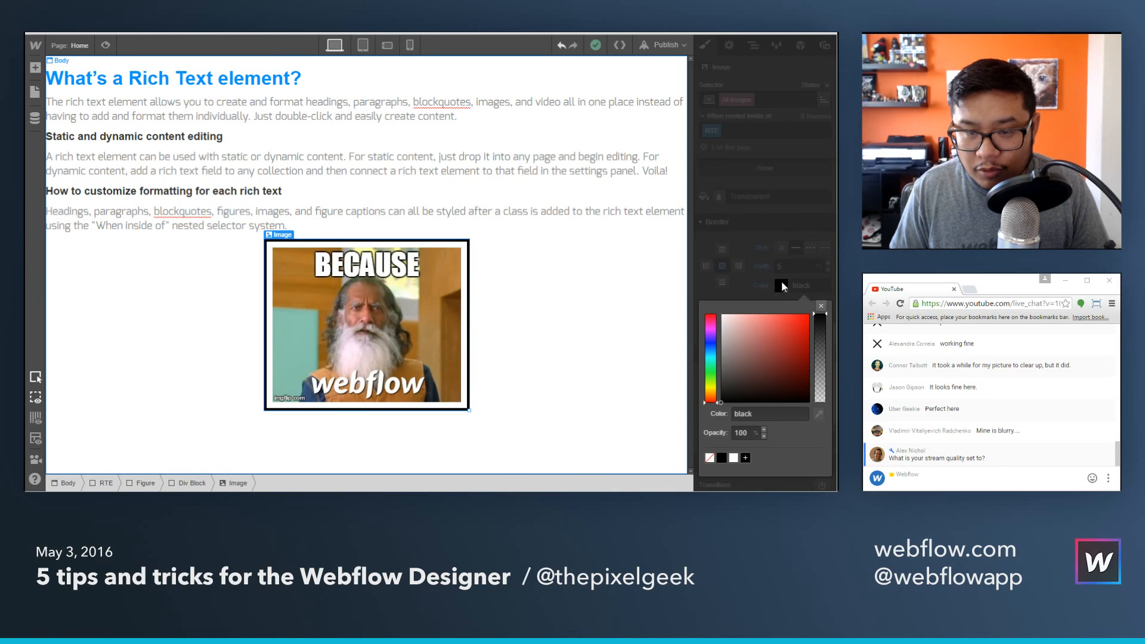
click(712, 360)
drag(713, 360, 829, 302)
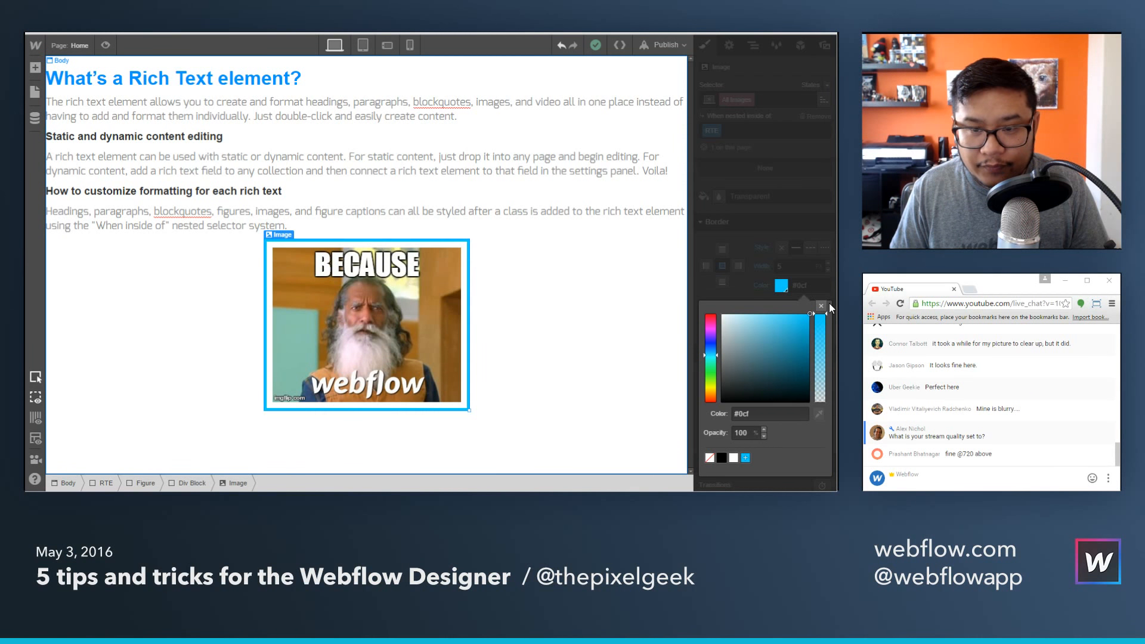
click(821, 306)
click(636, 284)
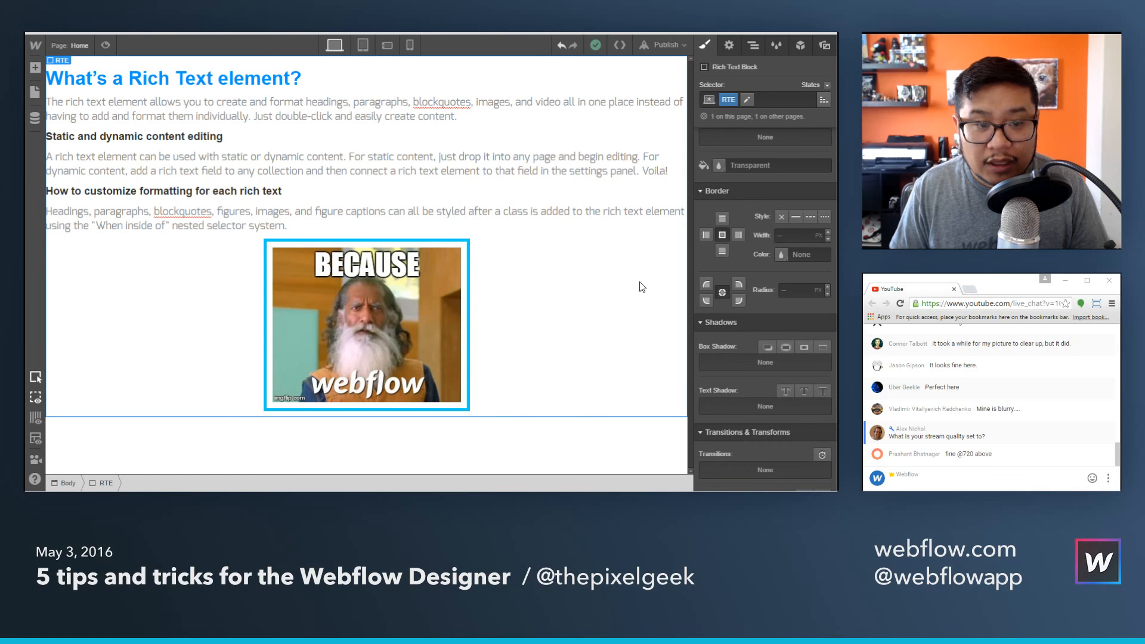
Compare the image styling on the Blog Posts Template page with that on the Home page.
click(81, 47)
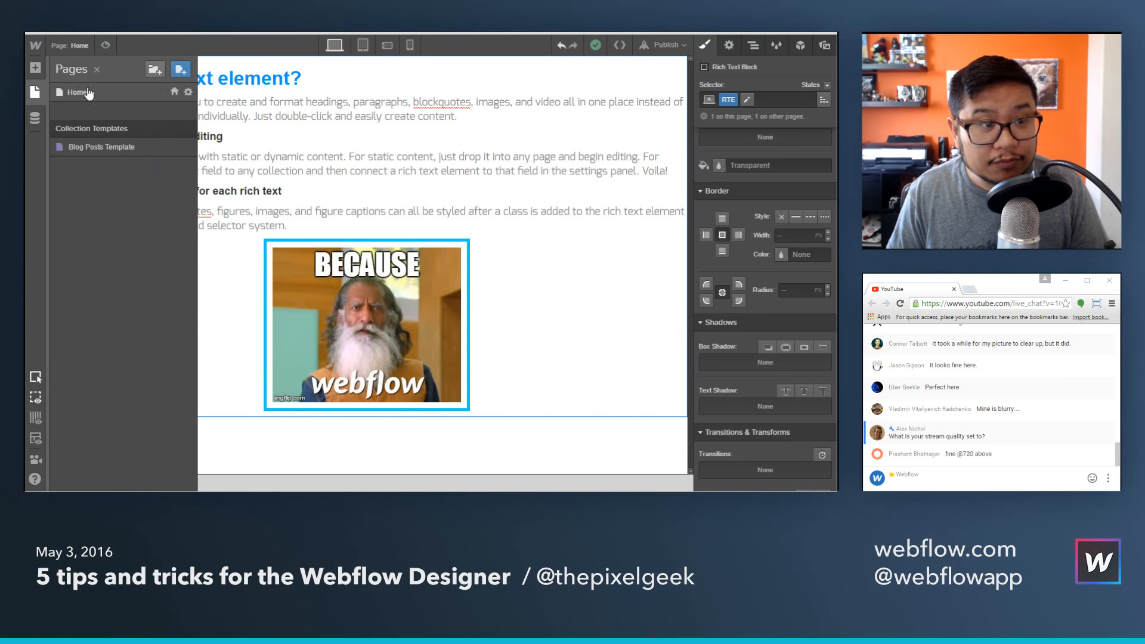
click(87, 147)
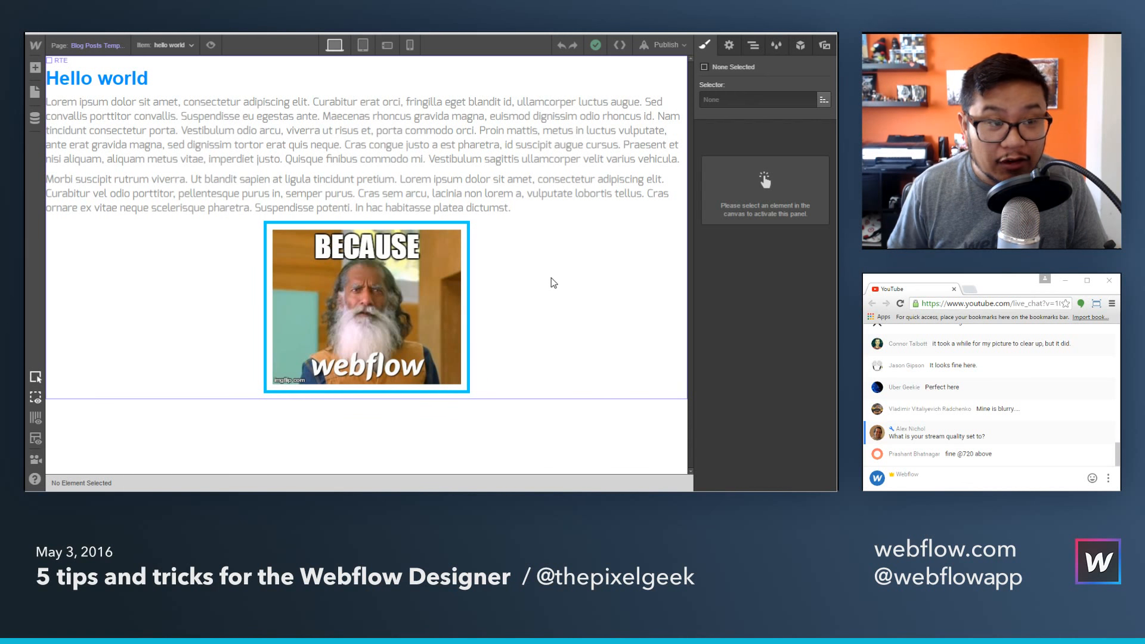
click(540, 296)
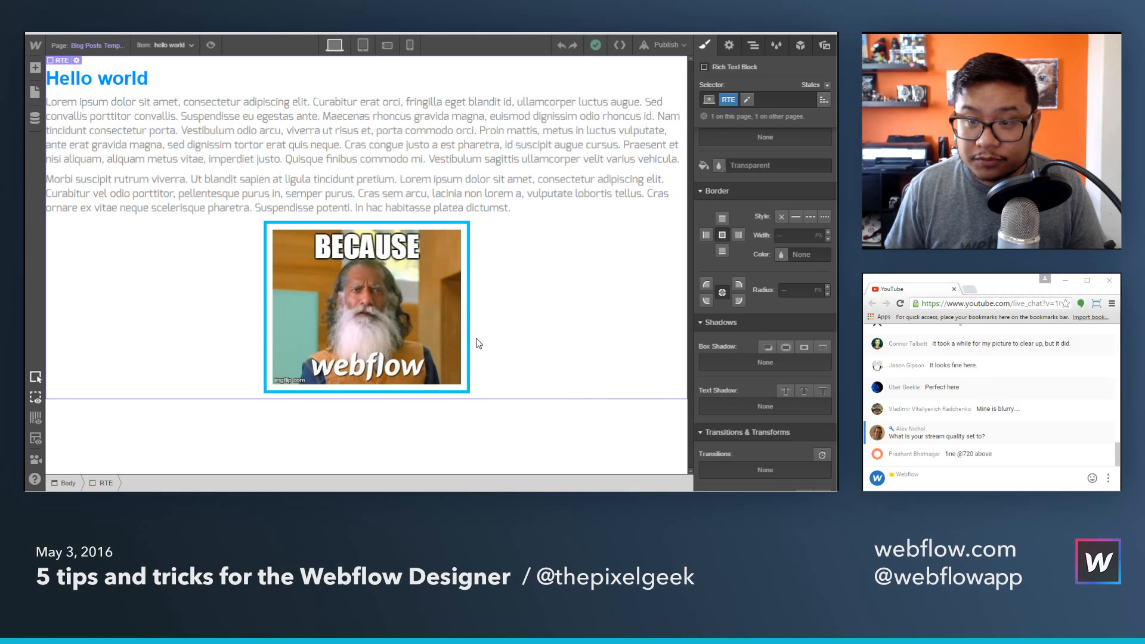
key(p)
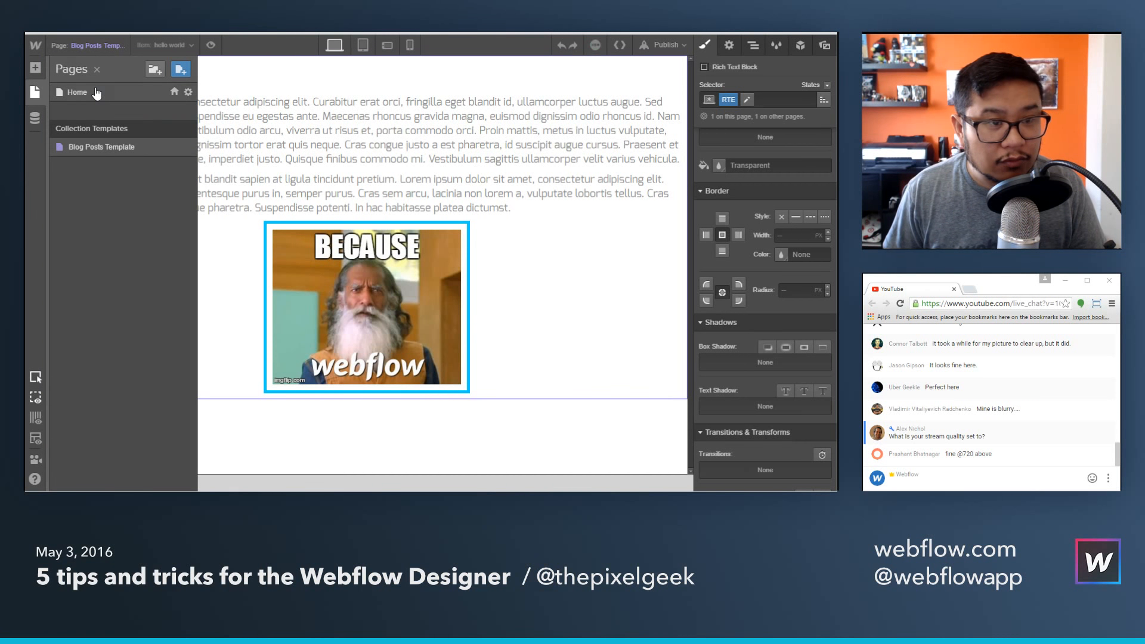
click(76, 92)
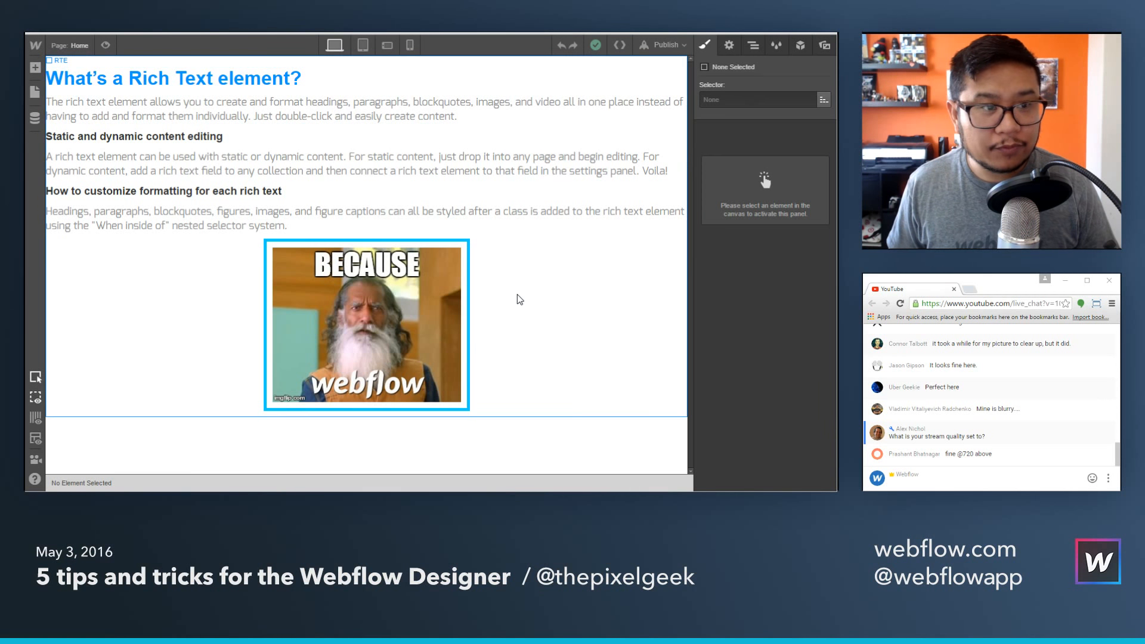
Remove the RTE class from the Rich Text Block on the Blog Posts Template page.
key(p)
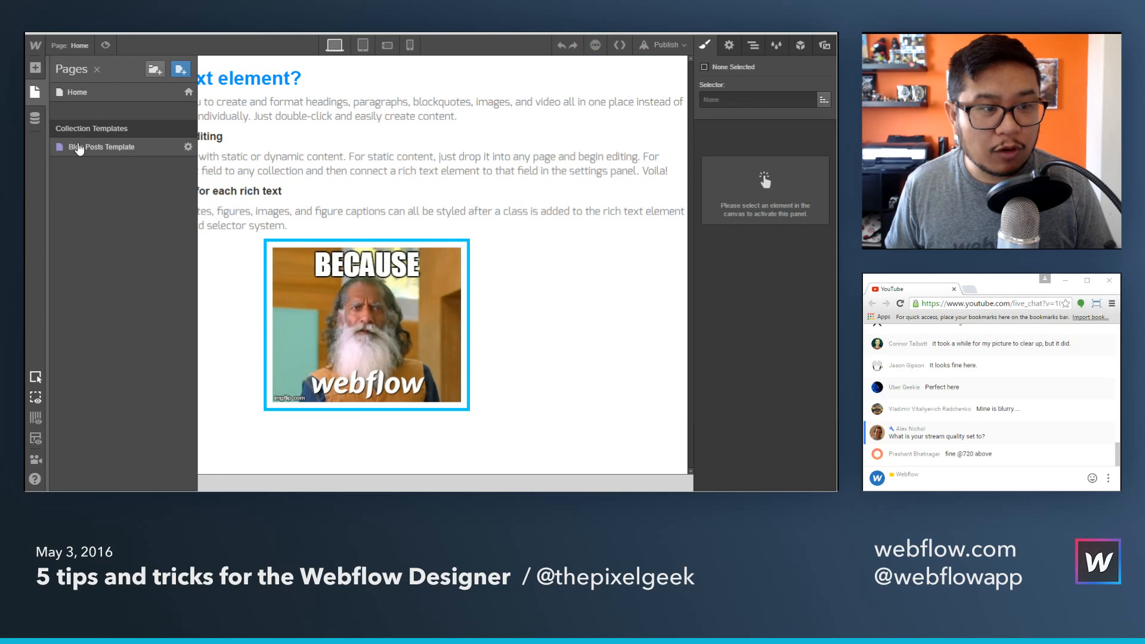
click(79, 148)
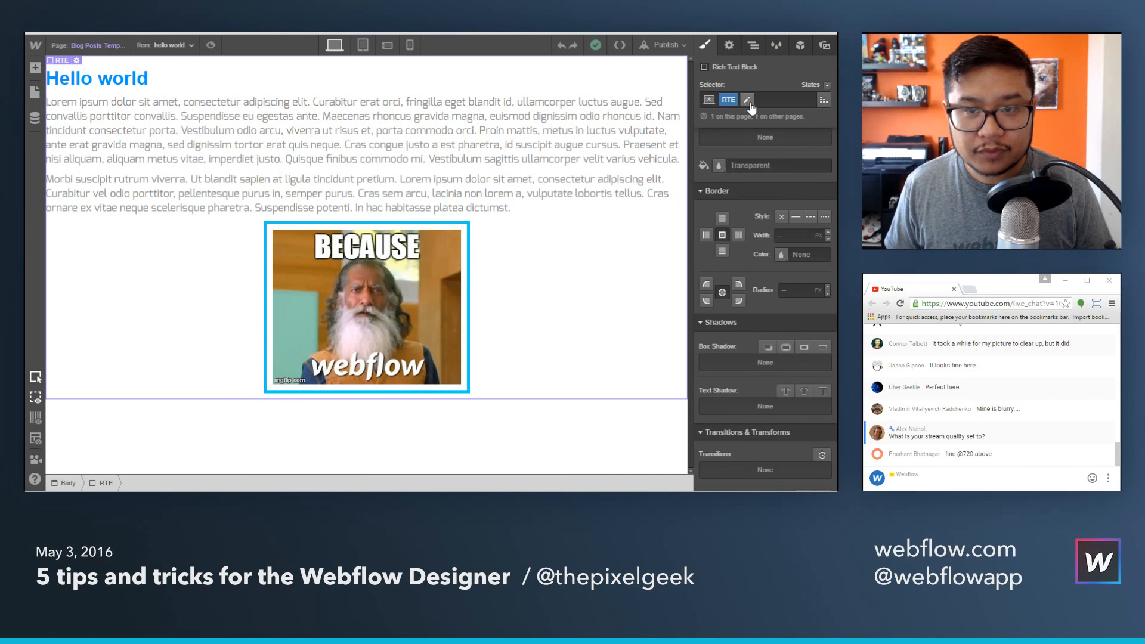
click(726, 105)
click(715, 103)
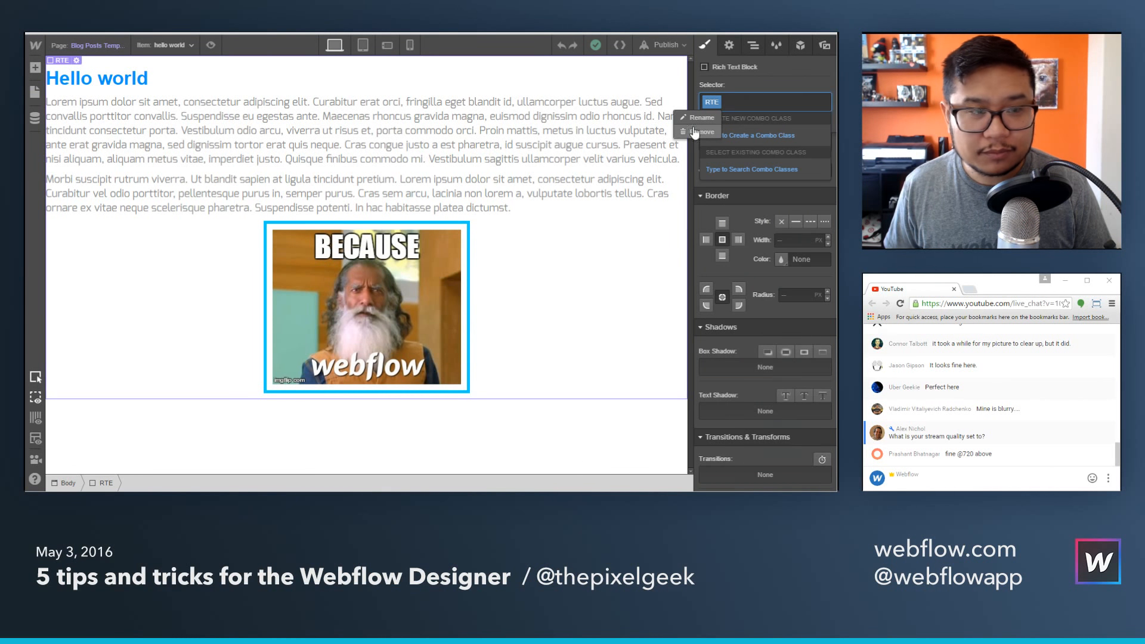
click(694, 131)
Switch to the Home page and add a Rich Text block to the empty page body.
click(81, 48)
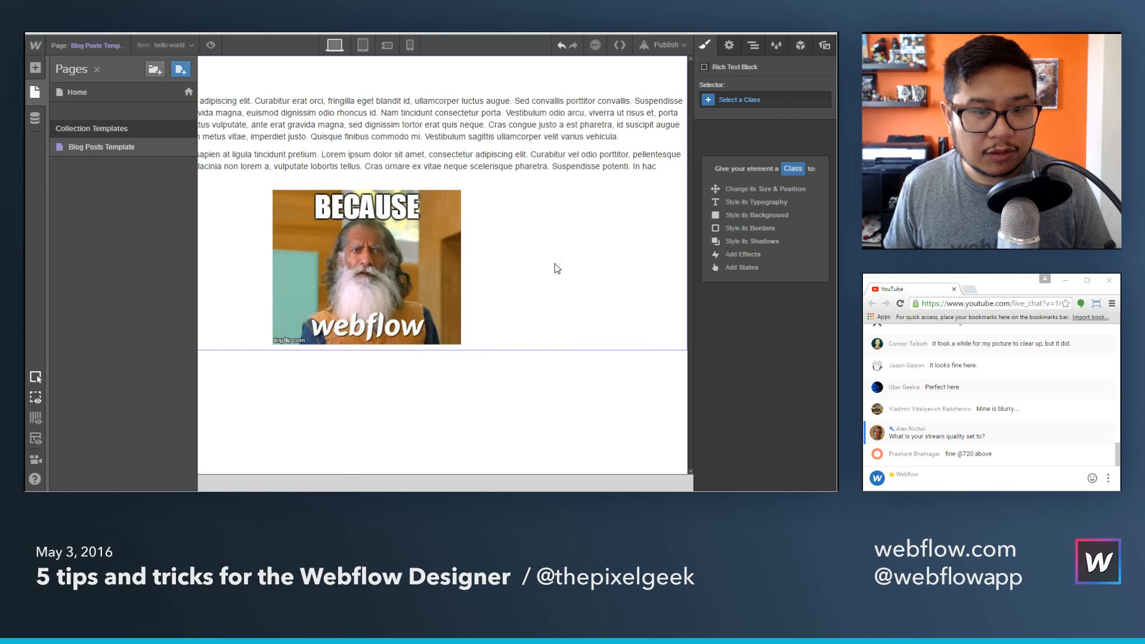
click(113, 92)
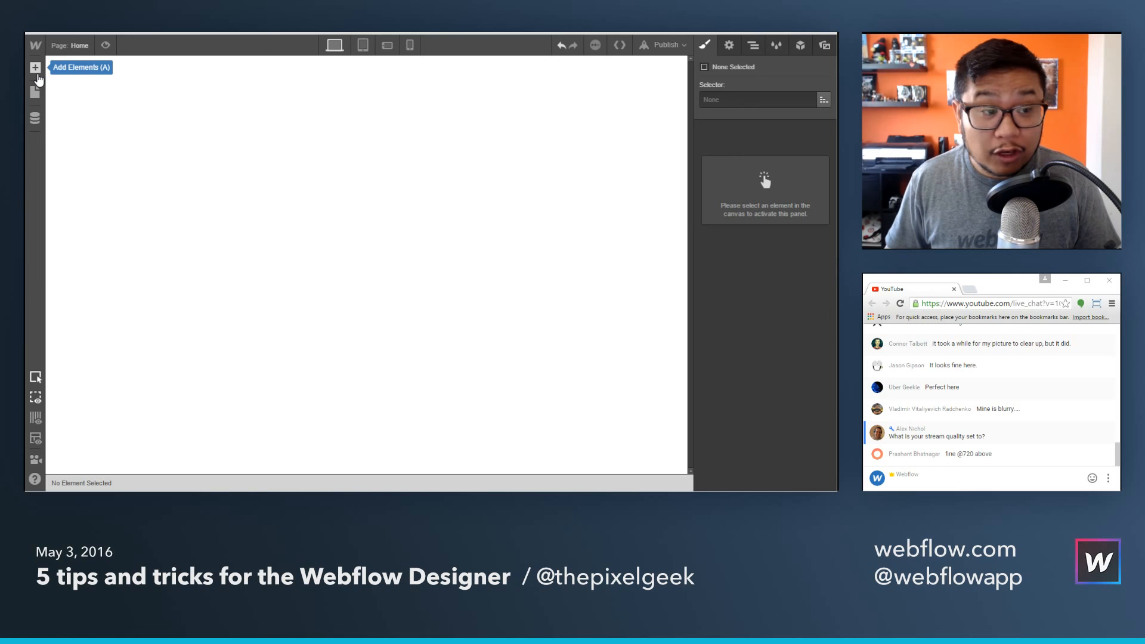
click(35, 69)
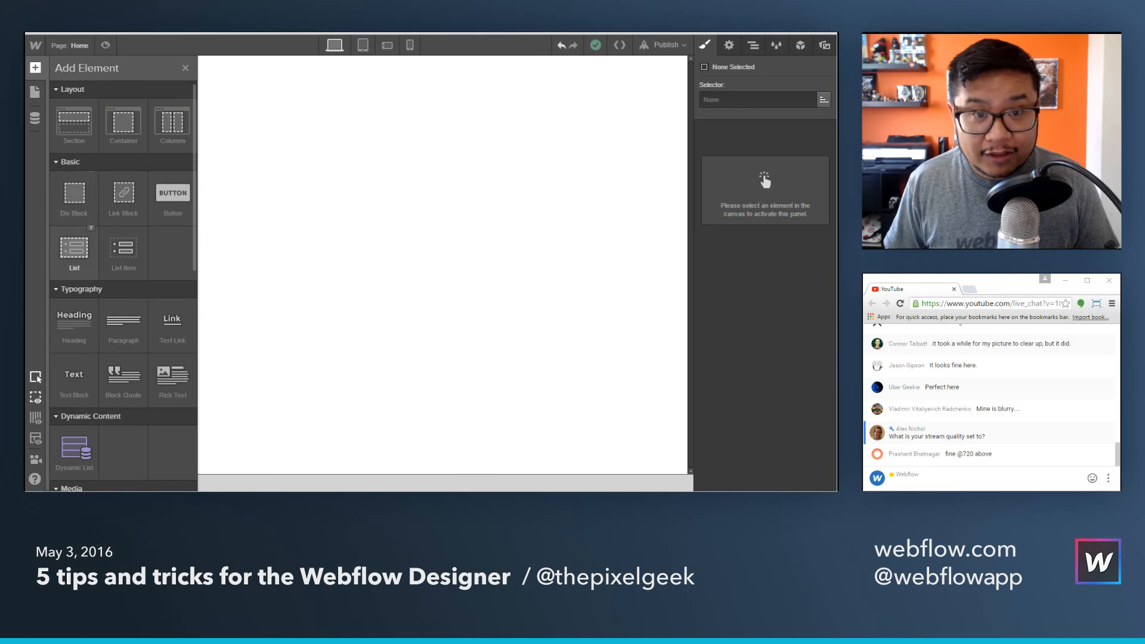
scroll(124, 269, down, 3)
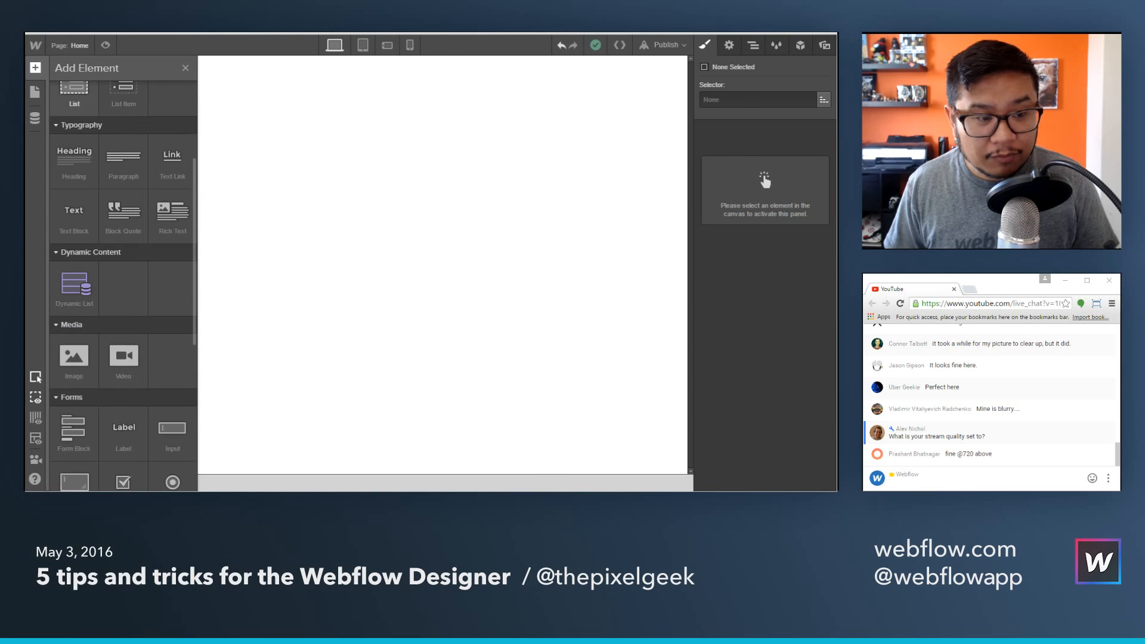
drag(173, 201, 459, 226)
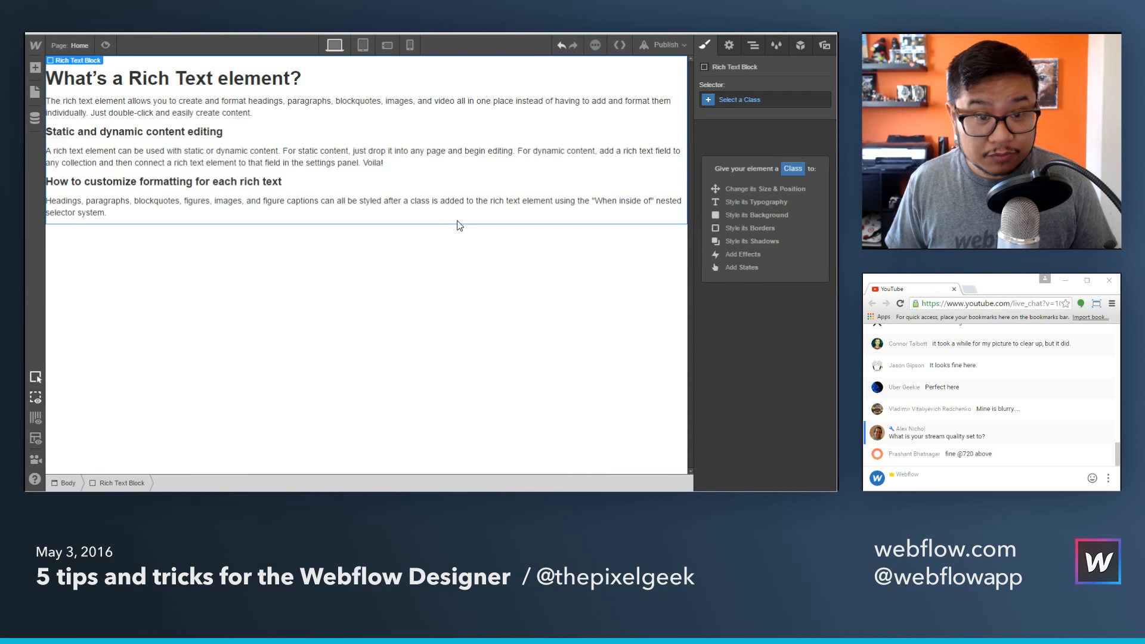
Create a new class named RTE2 on the Rich Text Block.
click(762, 103)
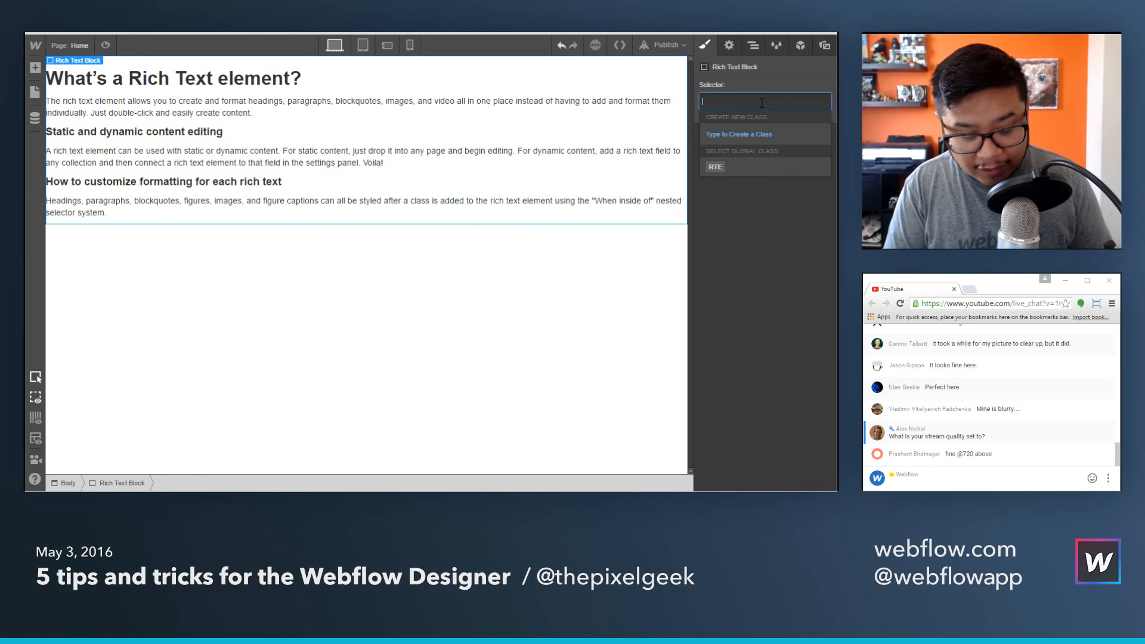
text(RTE2)
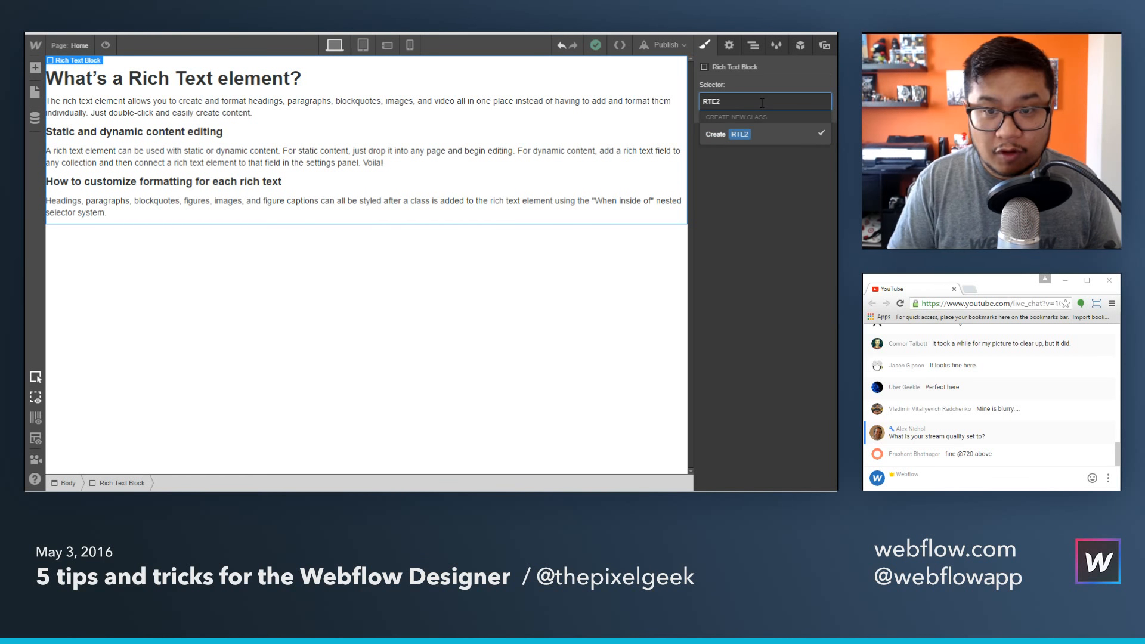
key(Return)
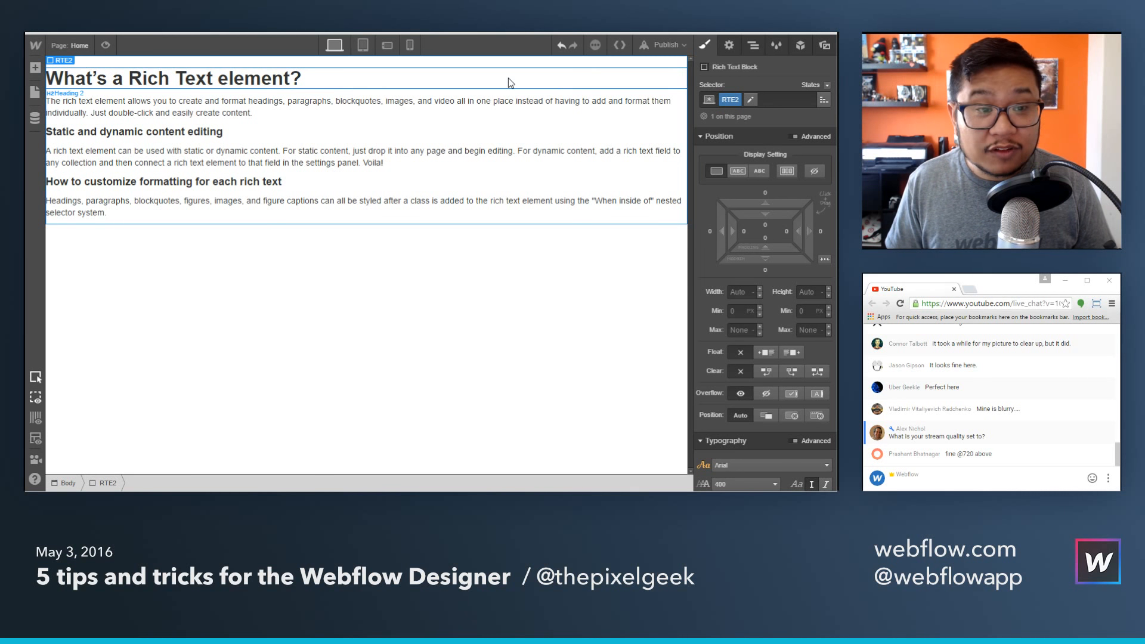
Target the All H2 Headings tag from the main heading and nest its selector inside RTE2.
click(327, 105)
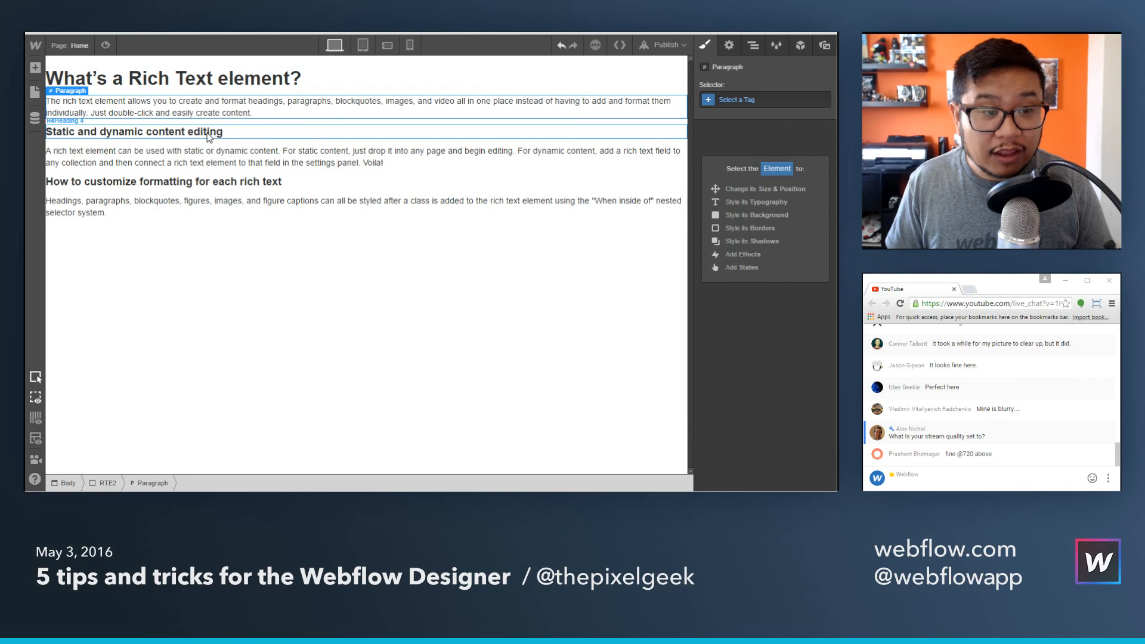
click(207, 134)
click(256, 154)
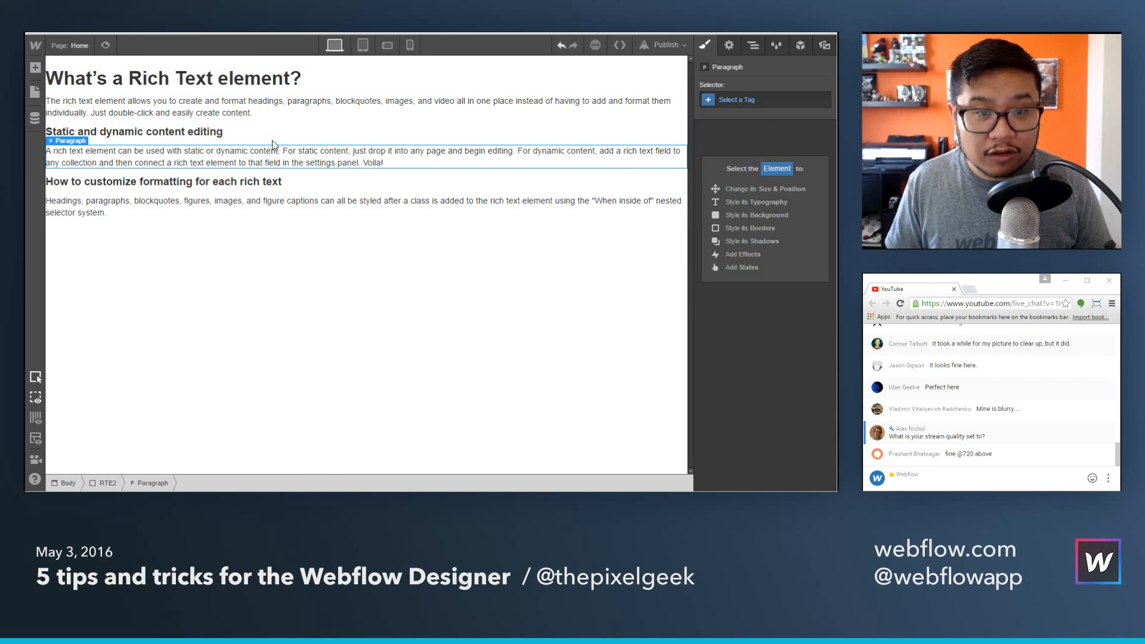
click(296, 77)
click(729, 100)
click(737, 134)
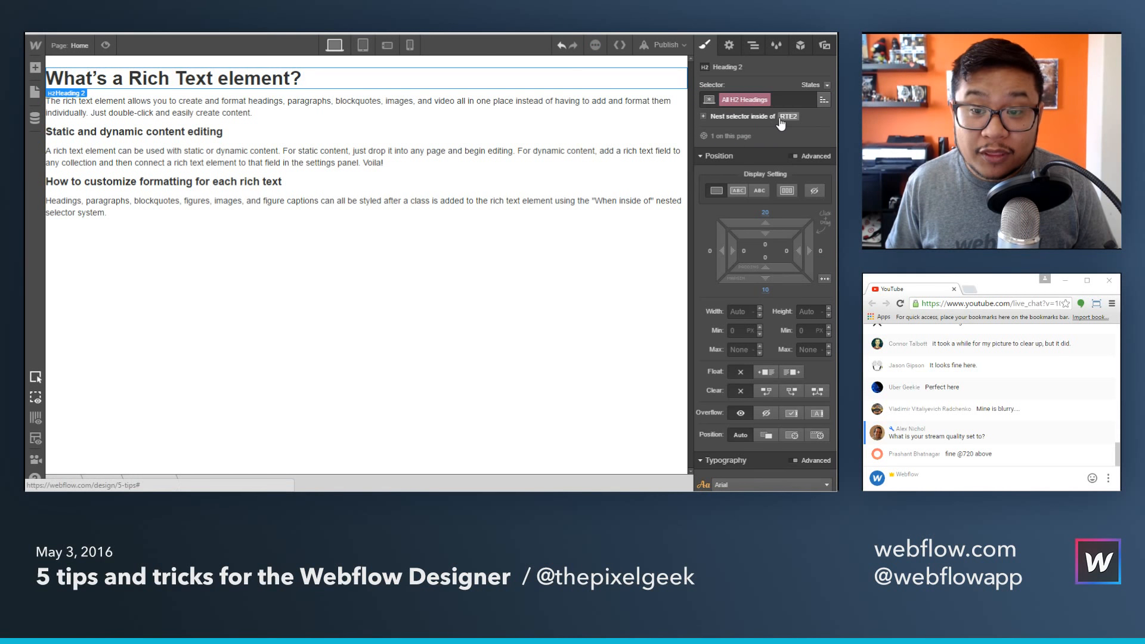
click(786, 118)
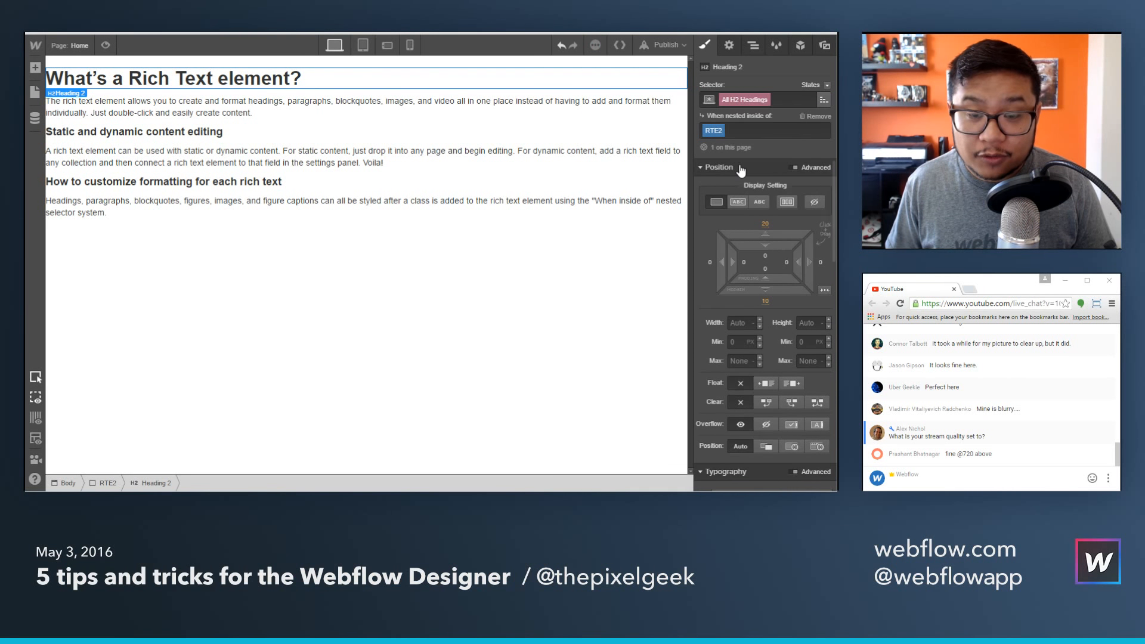
Set the text colour of the nested H2 headings to purple #8500ff.
scroll(754, 387, down, 3)
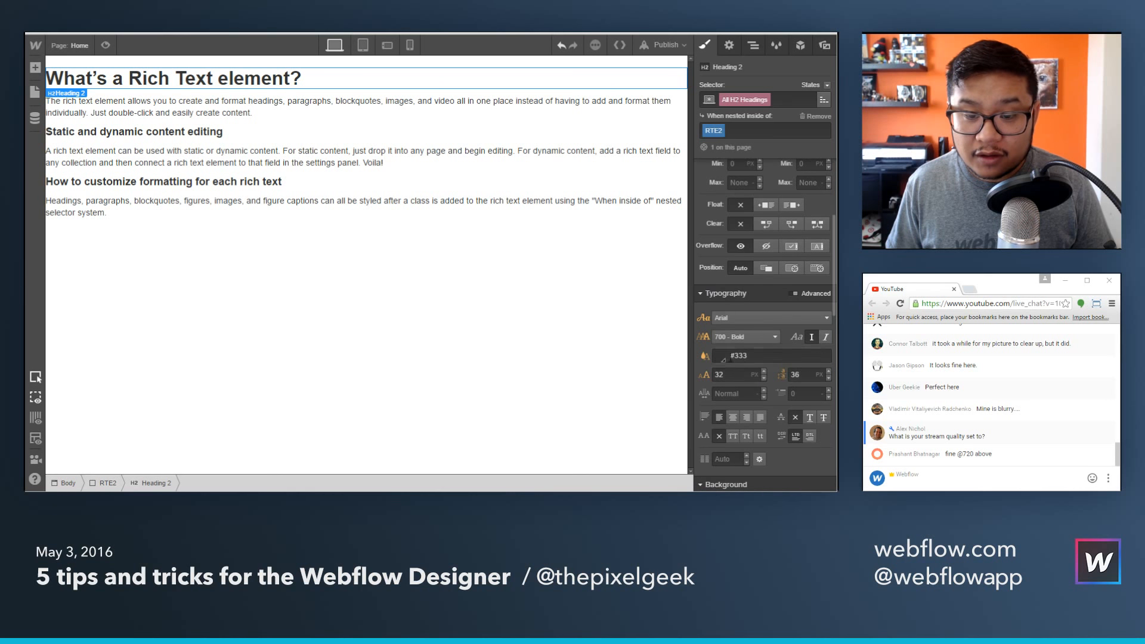
click(718, 357)
click(710, 239)
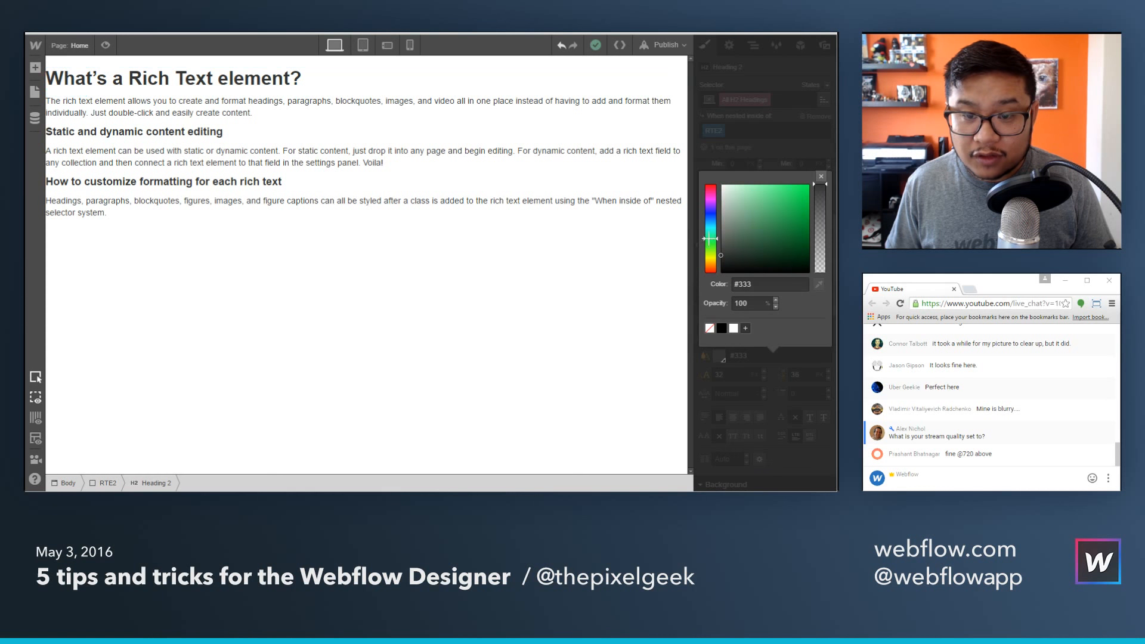
drag(752, 228, 827, 170)
drag(712, 197, 711, 206)
click(821, 177)
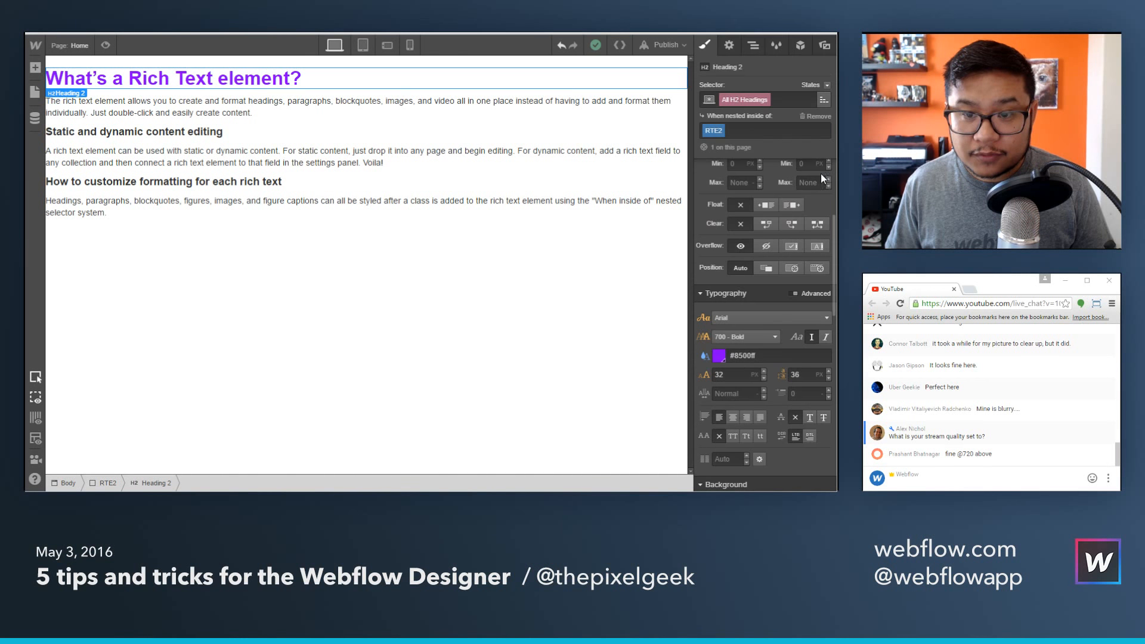
Target the All Paragraphs tag from the first paragraph and nest its selector inside RTE2.
click(444, 102)
click(738, 103)
click(743, 131)
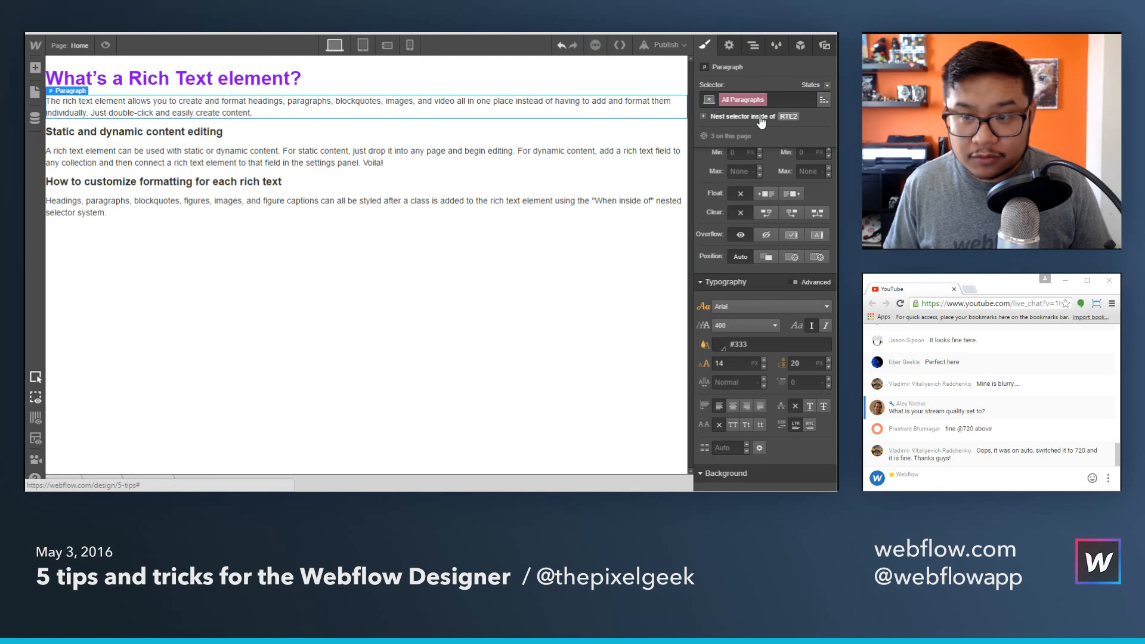
click(764, 118)
Set the nested paragraphs' font to Exo and their text colour to grey #919191.
scroll(759, 272, up, 3)
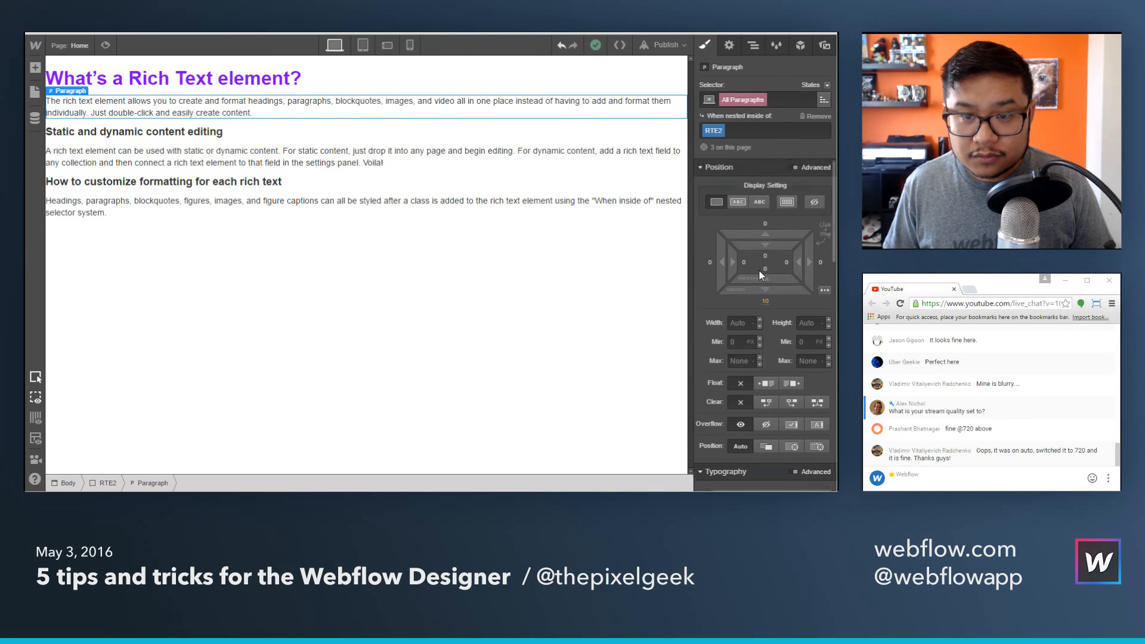
scroll(757, 298, down, 3)
click(740, 318)
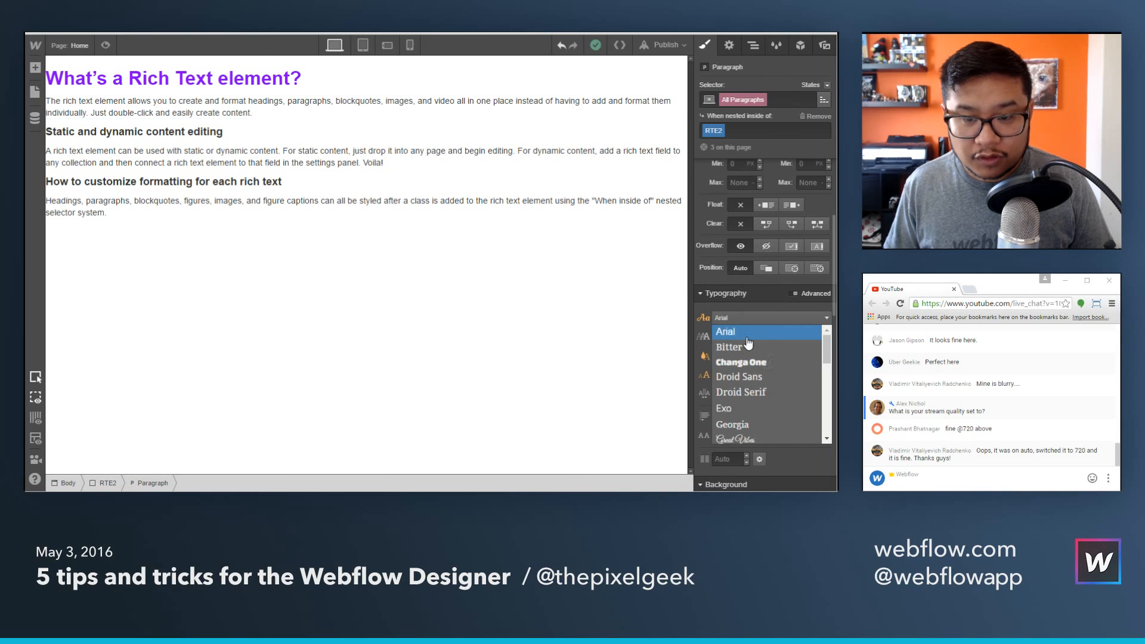
click(746, 407)
click(718, 361)
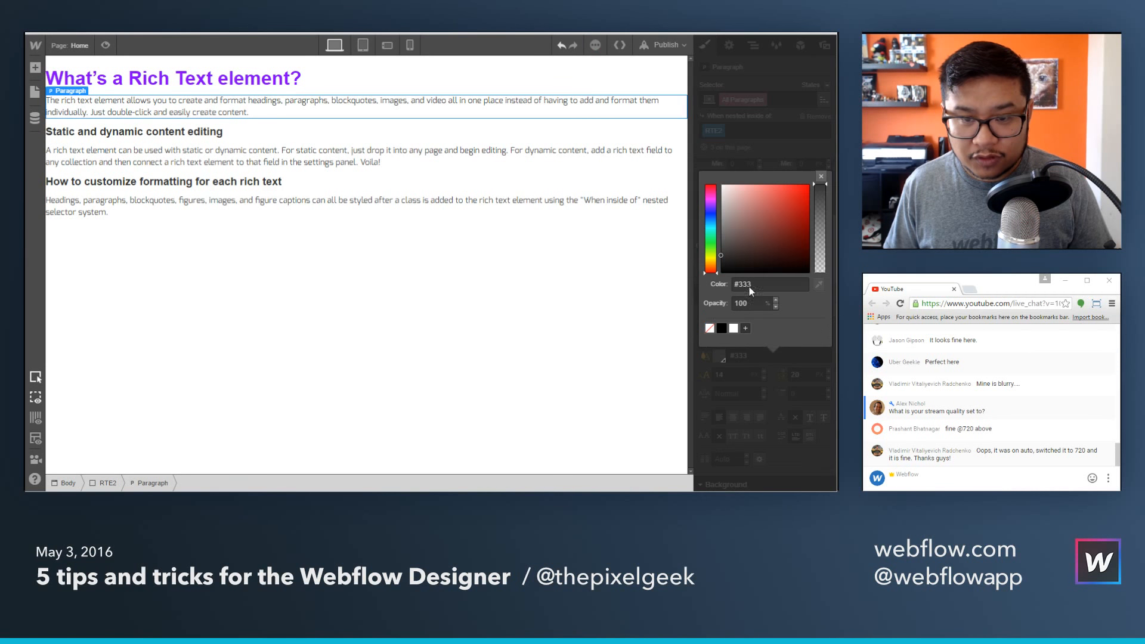
click(720, 222)
click(820, 177)
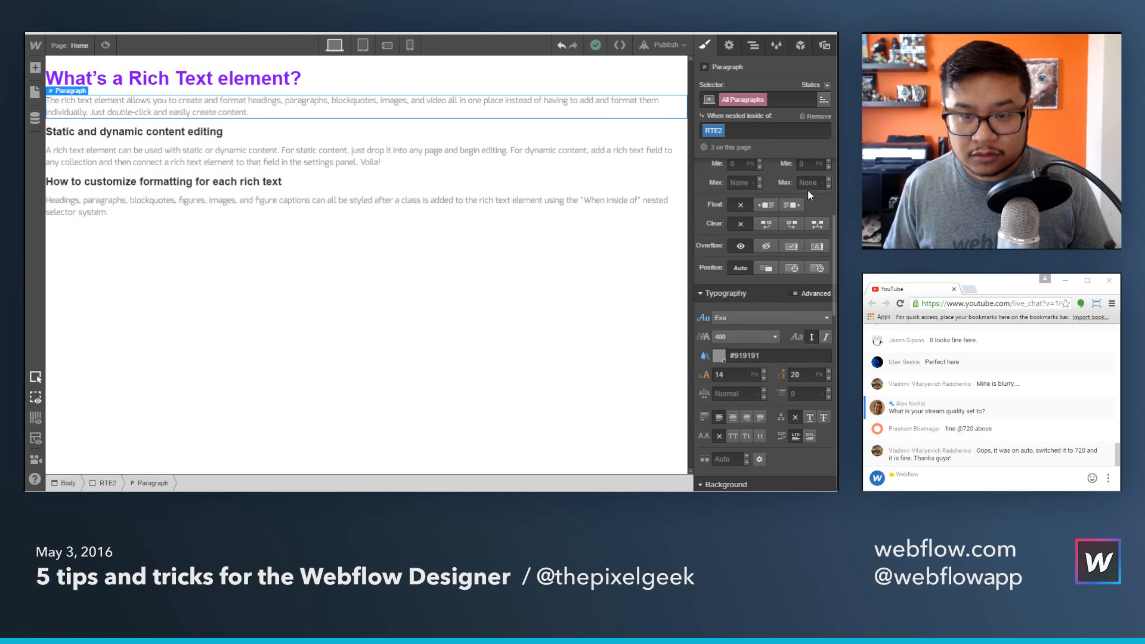
Set the nested paragraphs' font weight to 700 - Bold.
click(745, 337)
click(738, 418)
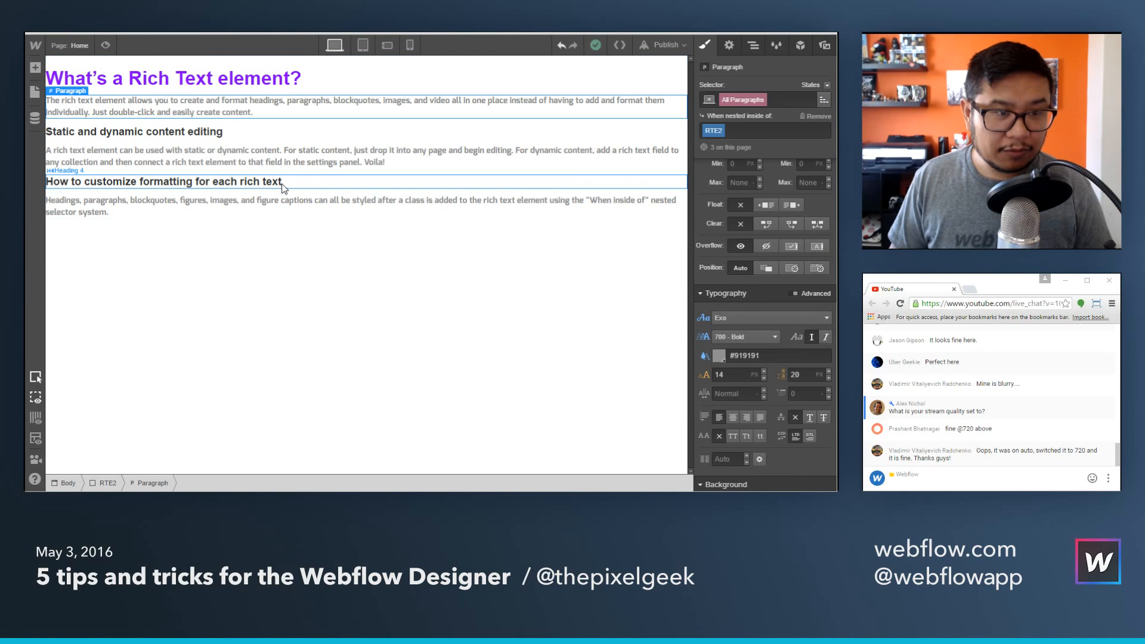
click(352, 291)
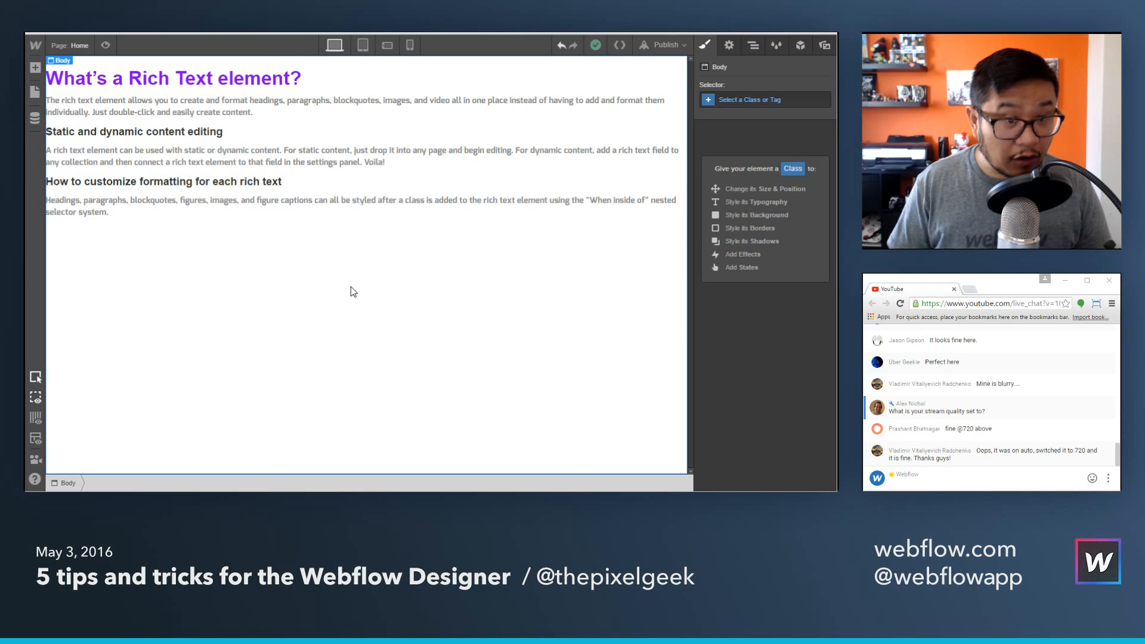
Insert the "Because Webflow" meme image on a new line after the last paragraph of the Rich Text block.
click(305, 200)
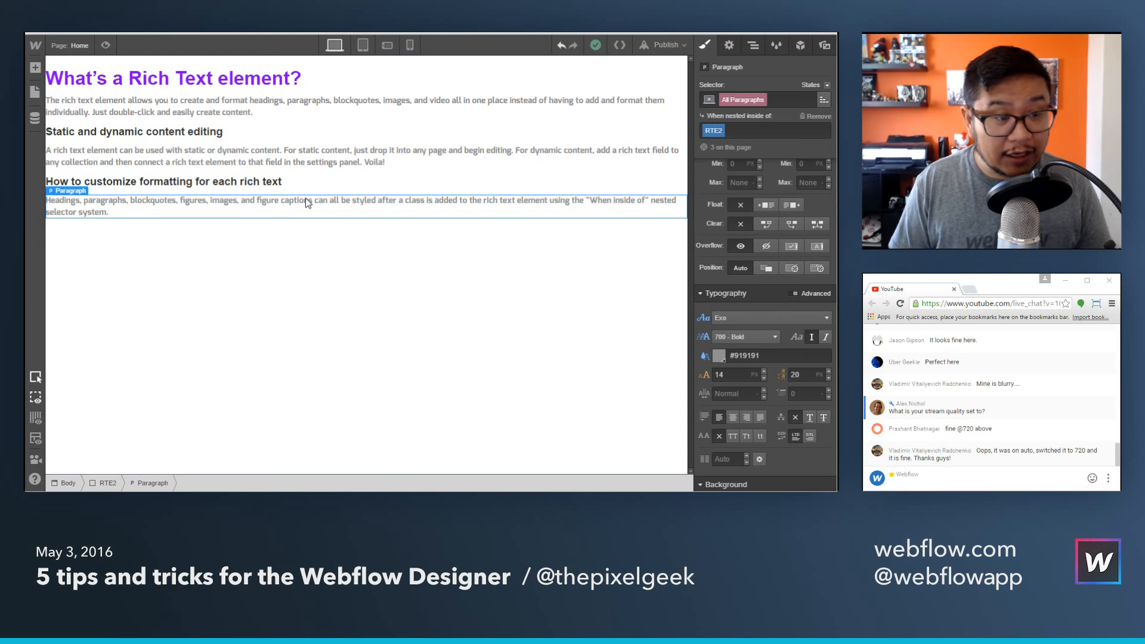
click(257, 218)
key(Return)
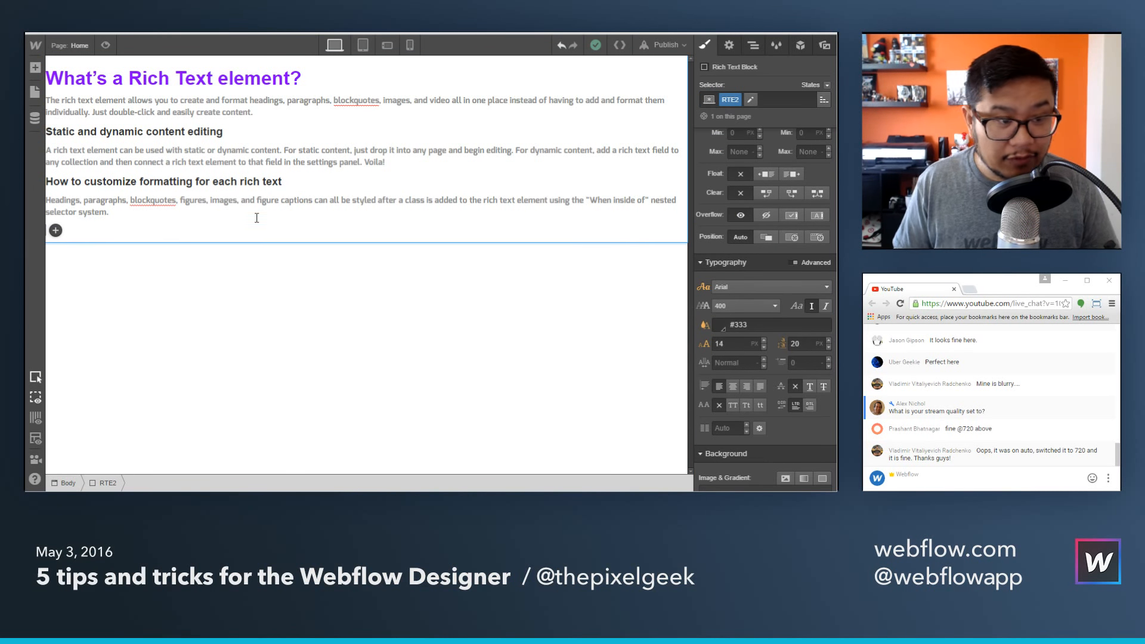
click(56, 230)
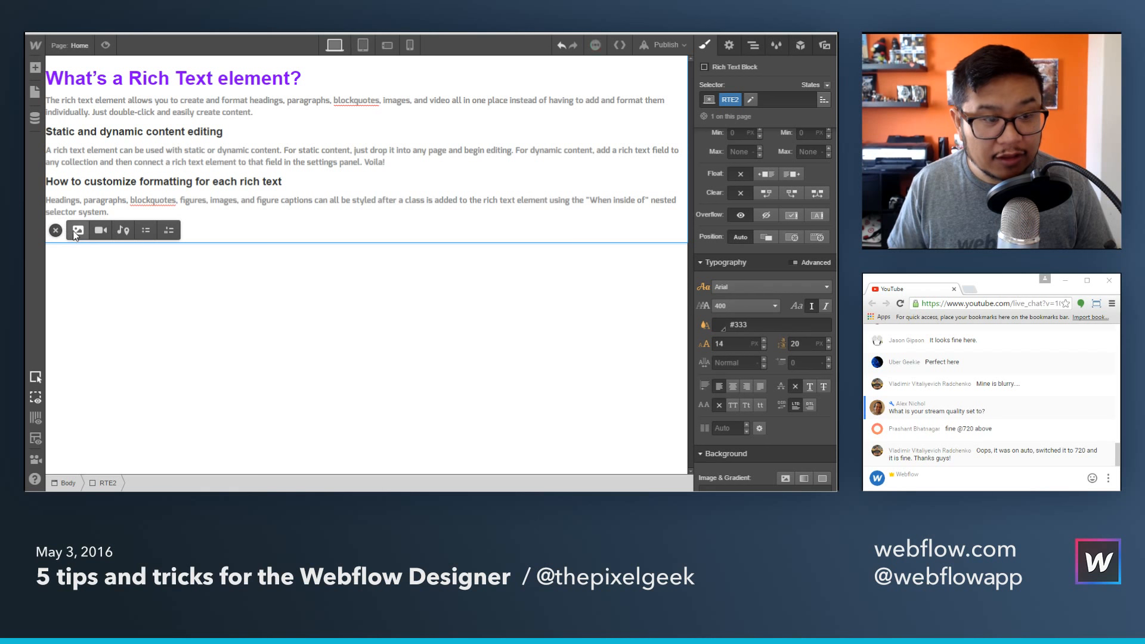
click(78, 230)
double_click(363, 65)
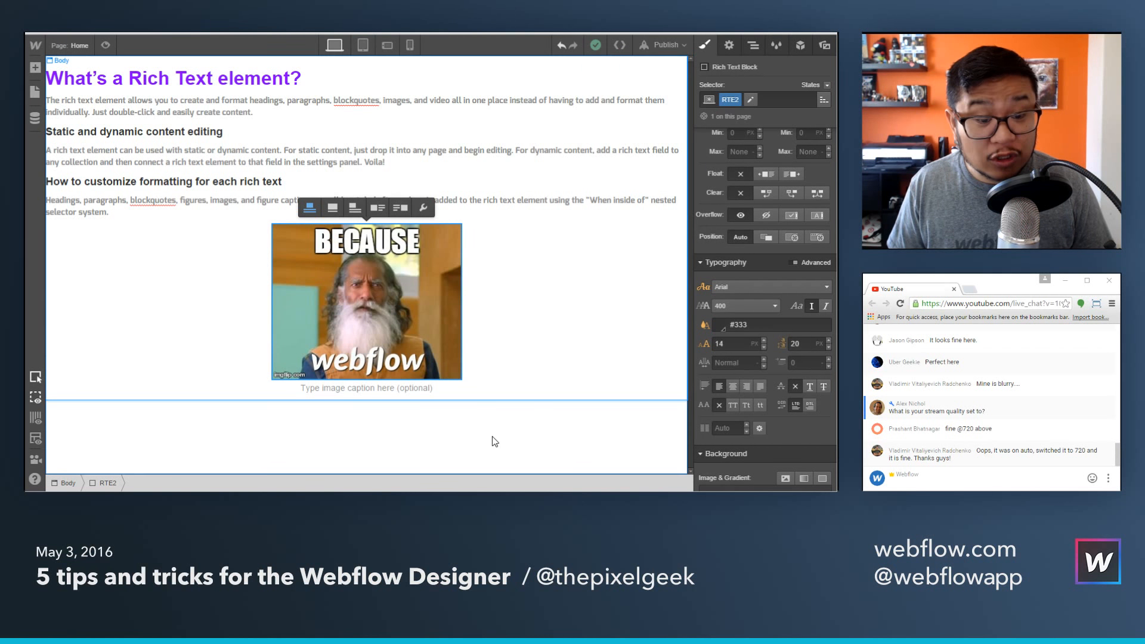
key(Escape)
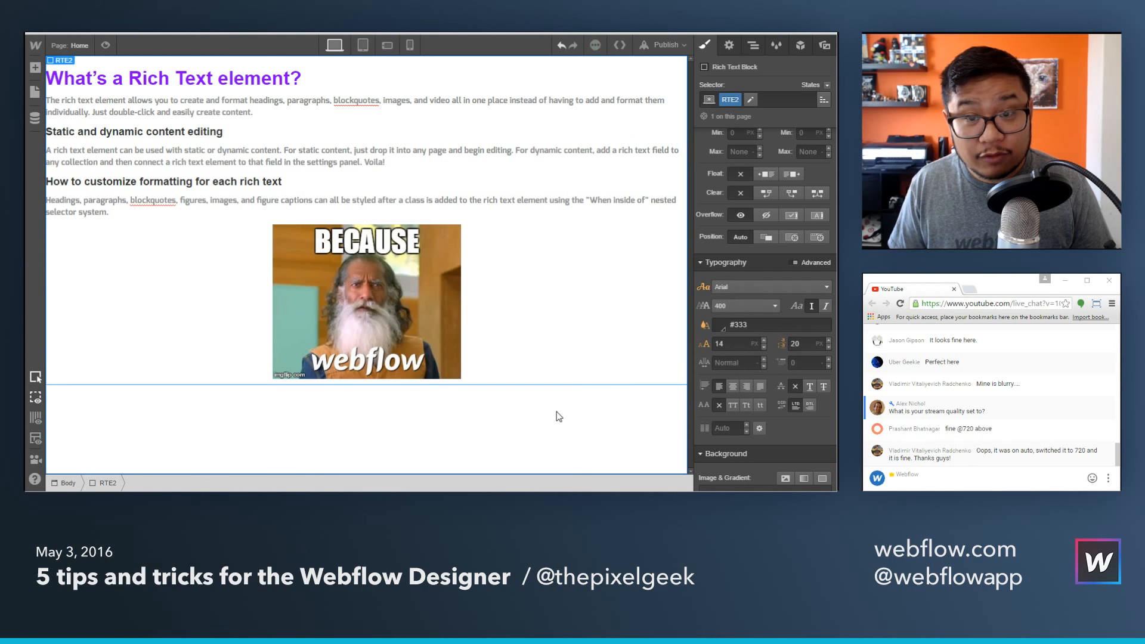
Select the image inside the figure's div block and nest its All Images selector inside RTE2.
click(753, 46)
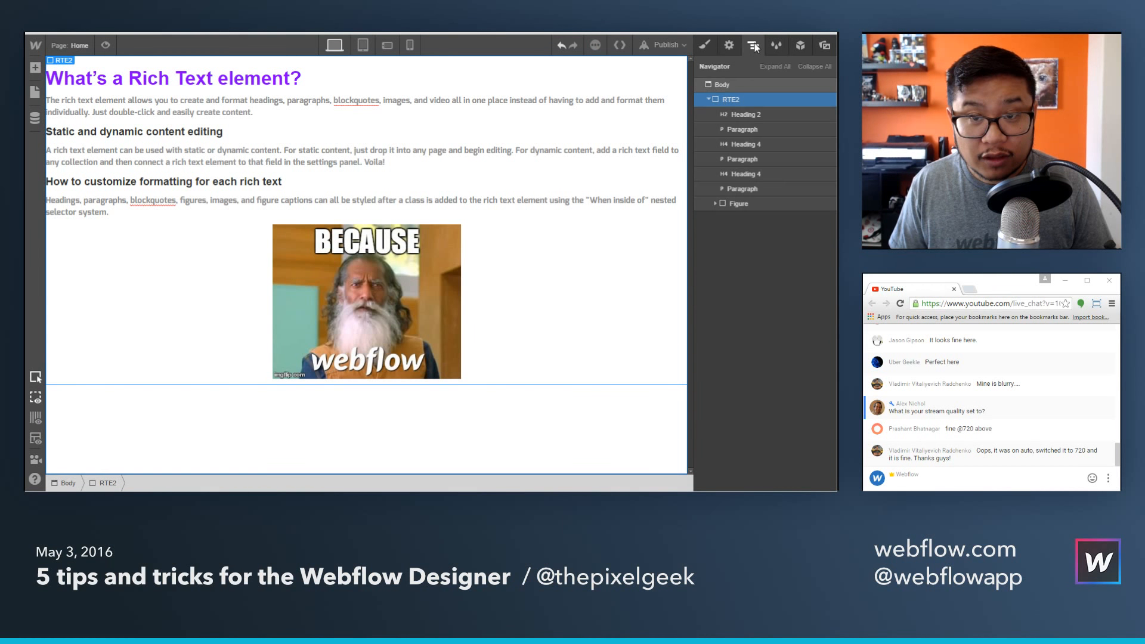
click(715, 204)
click(722, 218)
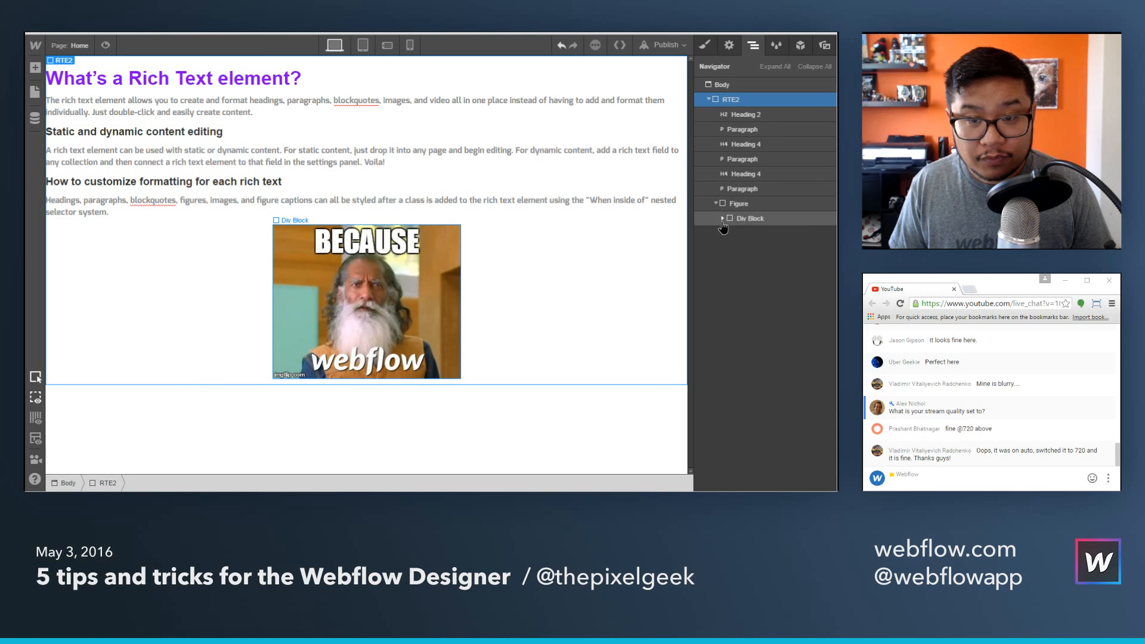
click(753, 234)
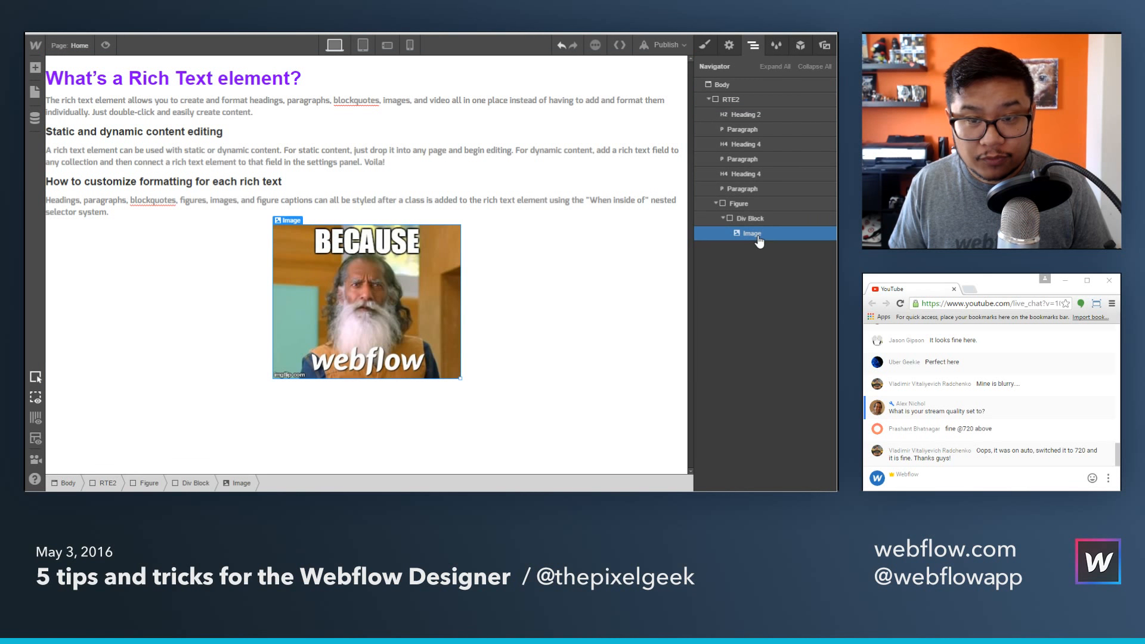
key(s)
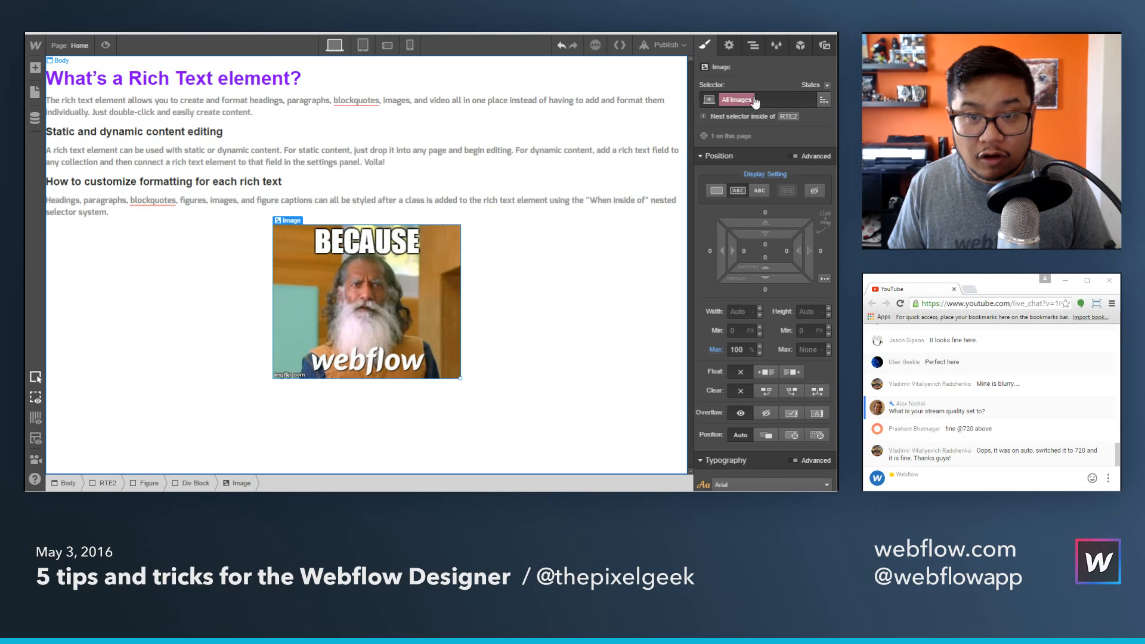
click(740, 116)
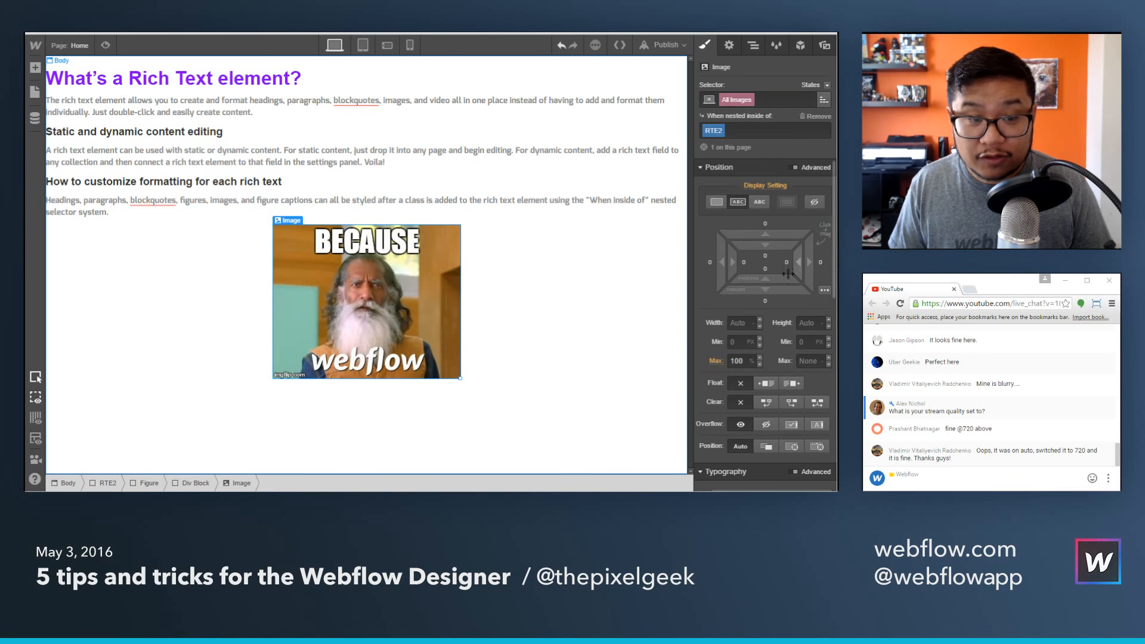
Give the nested images a solid border 5 px wide in yellow #ffc200.
scroll(793, 373, down, 5)
scroll(796, 380, down, 3)
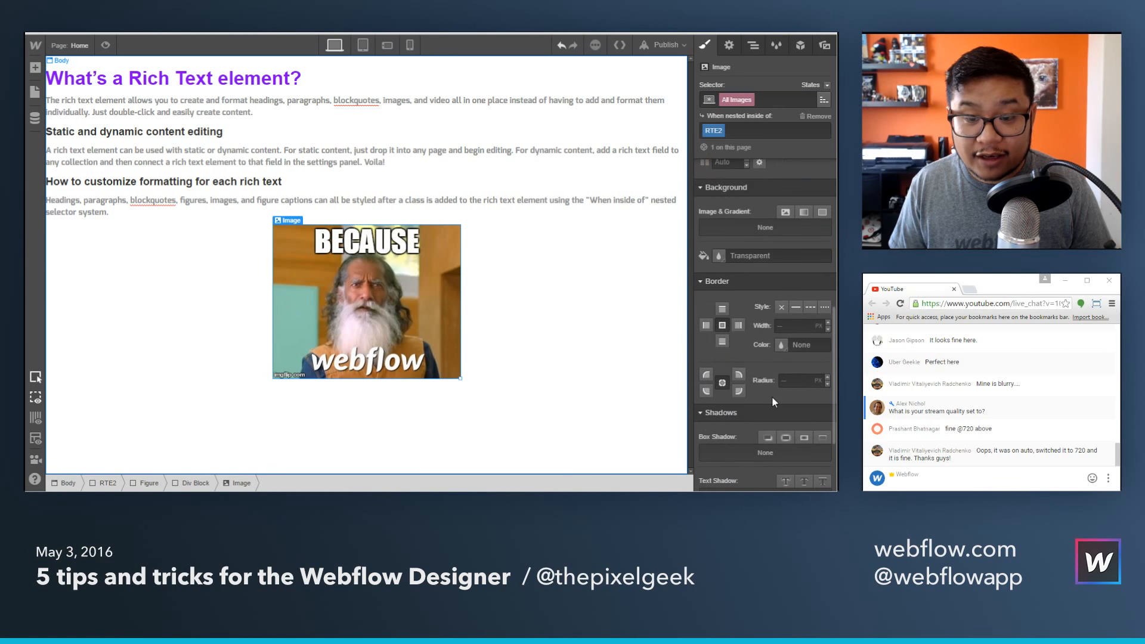
click(763, 328)
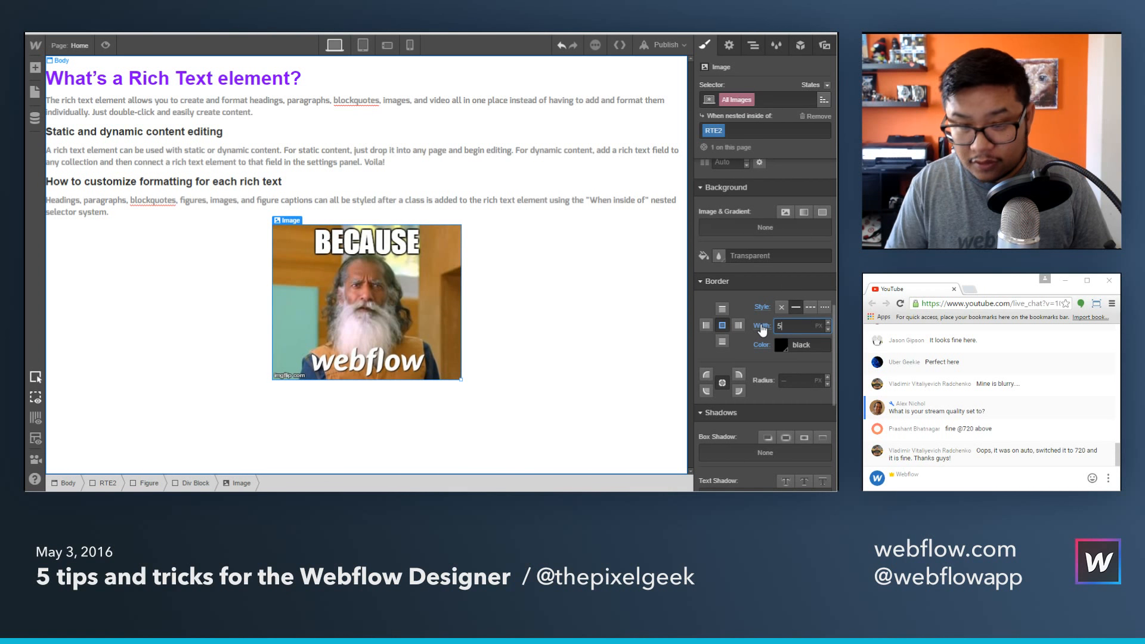
click(781, 345)
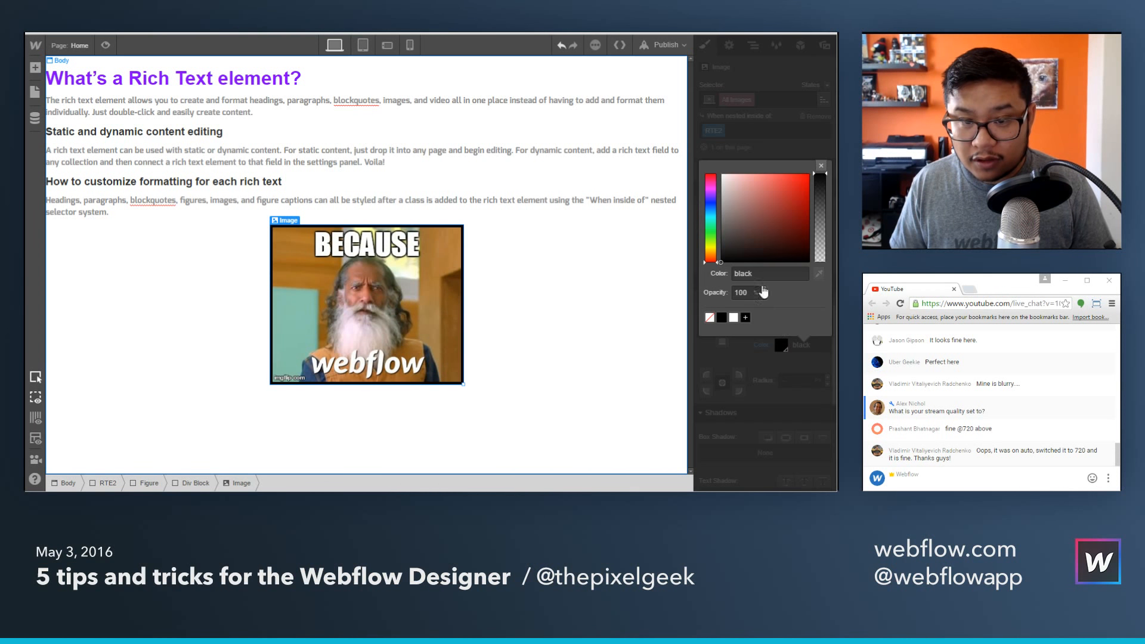
click(711, 251)
click(810, 174)
click(822, 168)
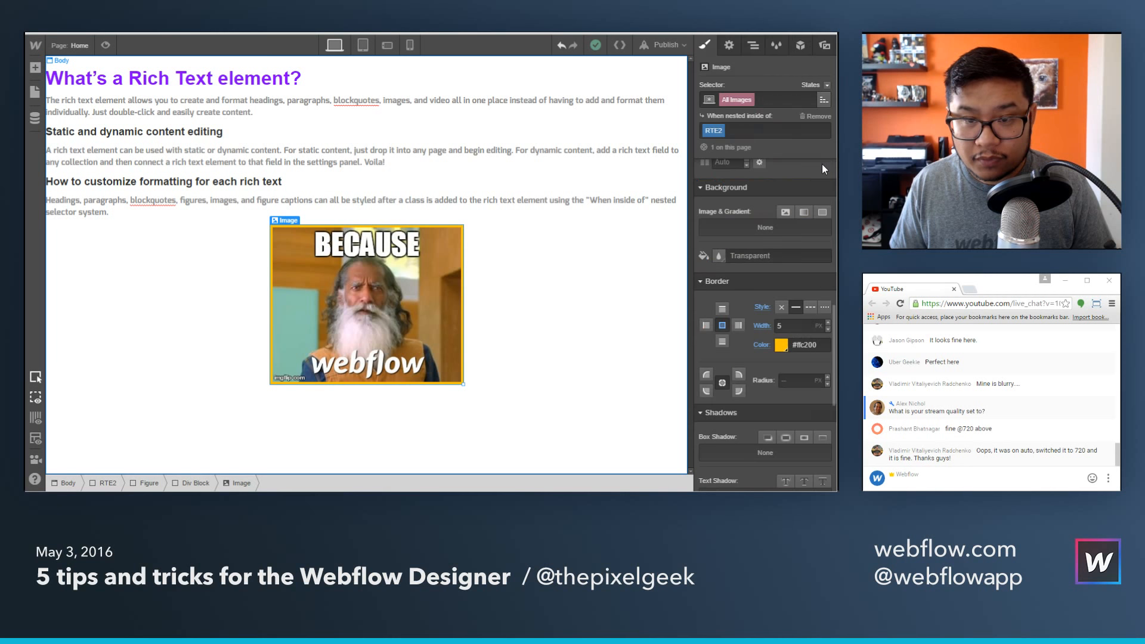
click(642, 394)
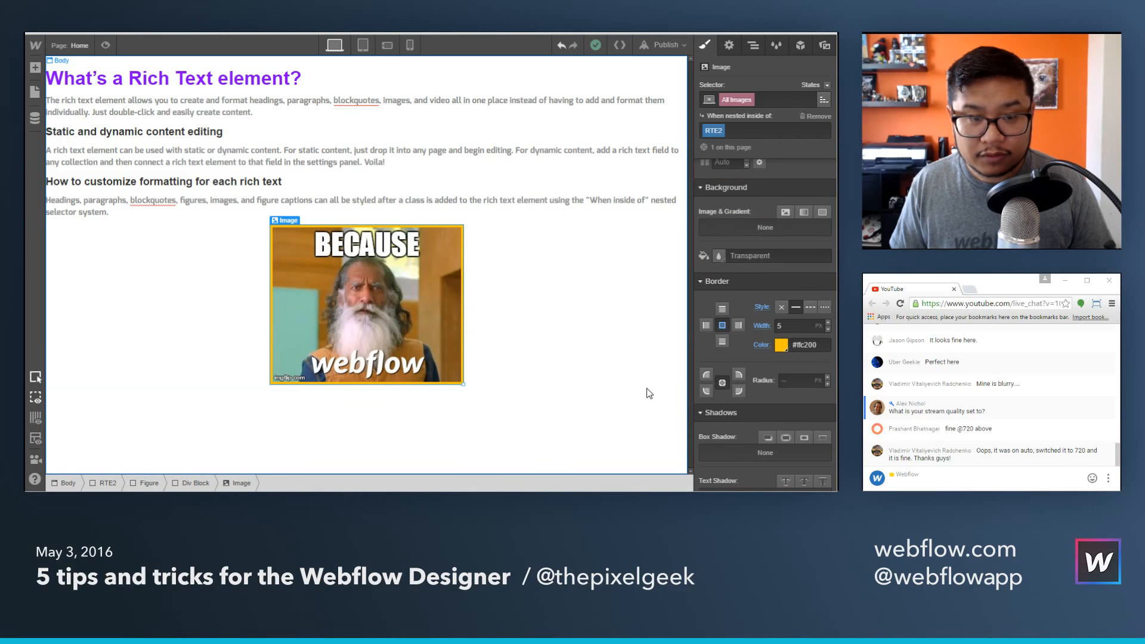
Add an outer glow box shadow to the nested images with colour #a0a0a0 and a blur of 24 px.
click(410, 342)
scroll(790, 387, down, 2)
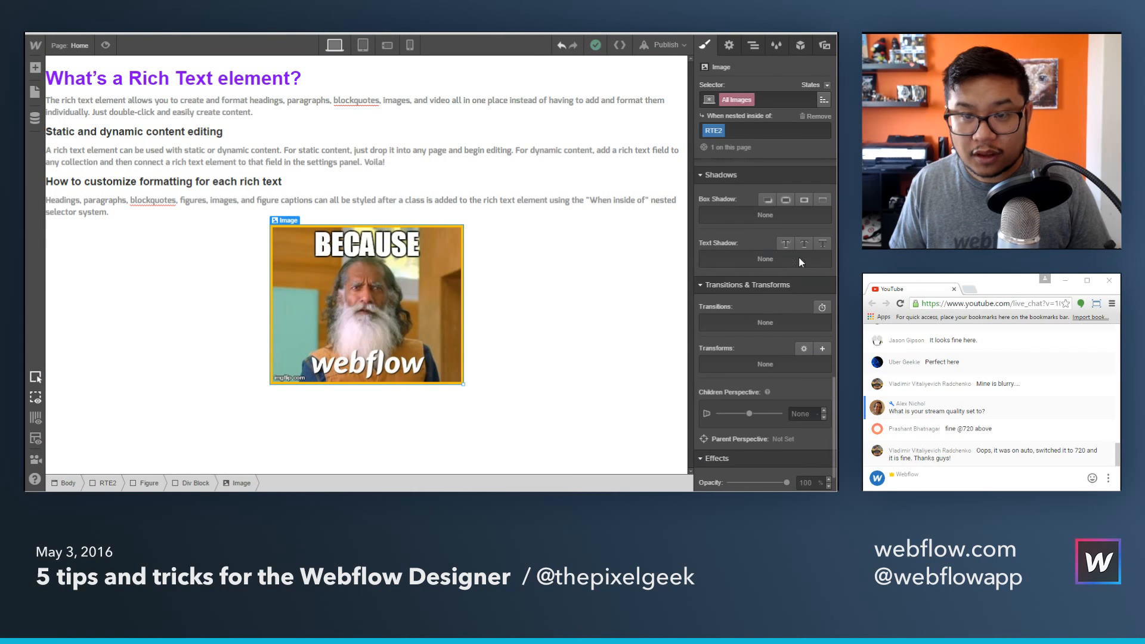
click(785, 198)
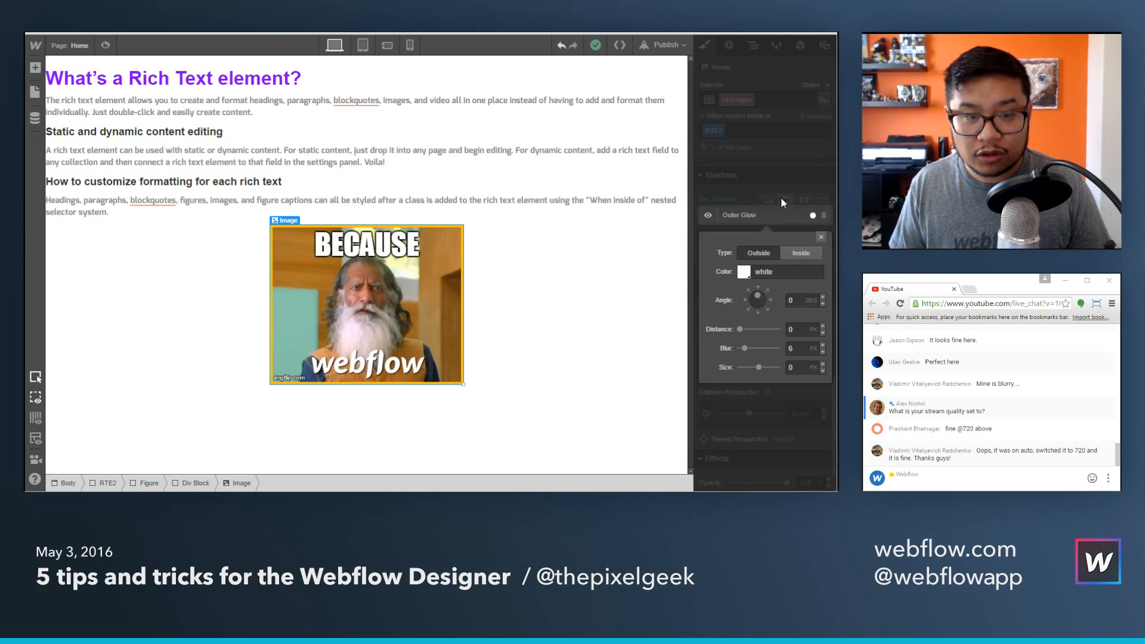
click(741, 271)
drag(731, 351, 634, 333)
click(819, 293)
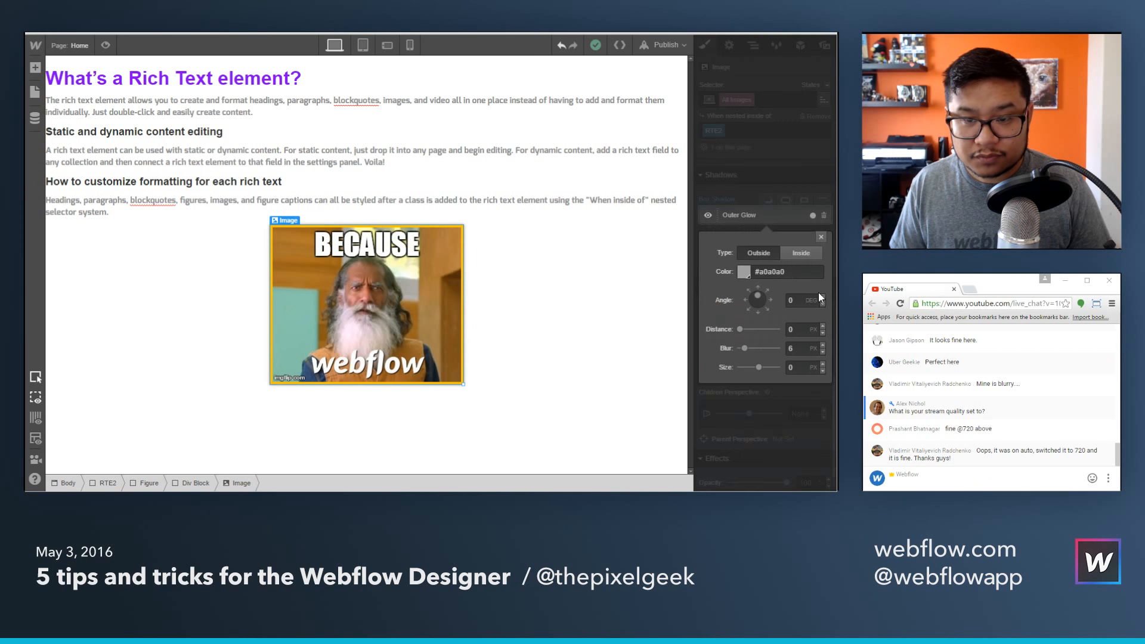
drag(744, 348, 758, 348)
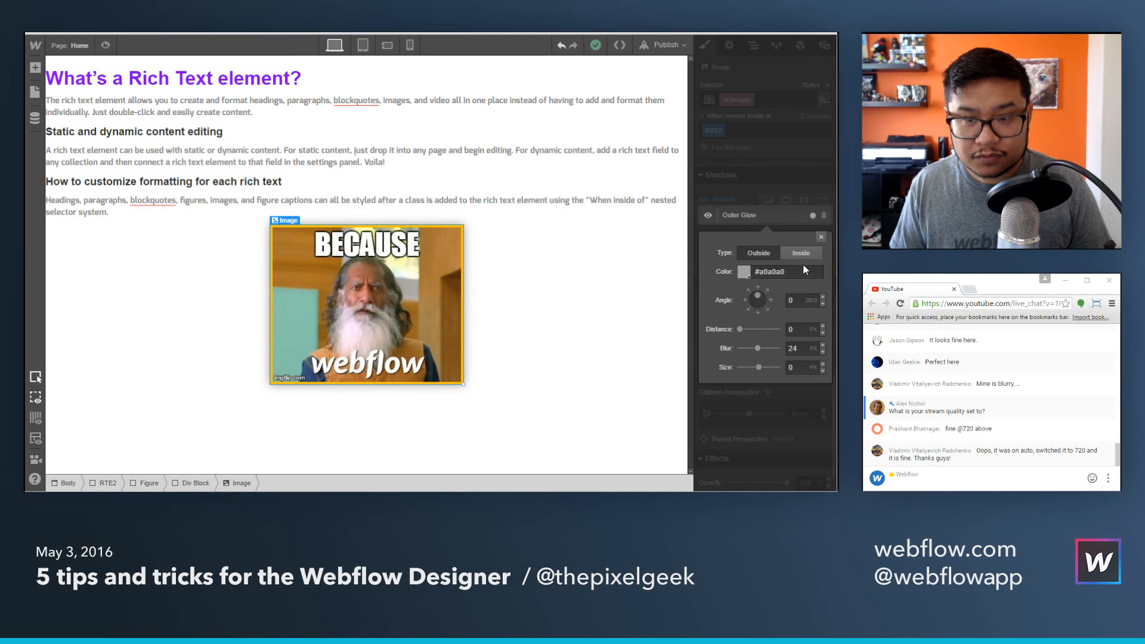
click(819, 237)
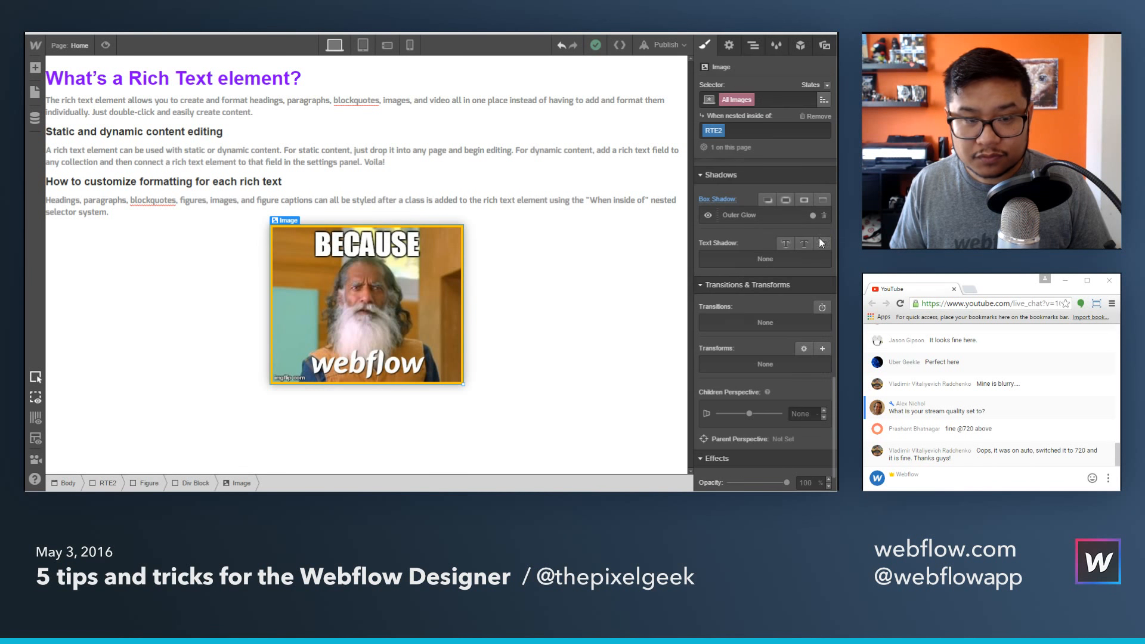
click(590, 406)
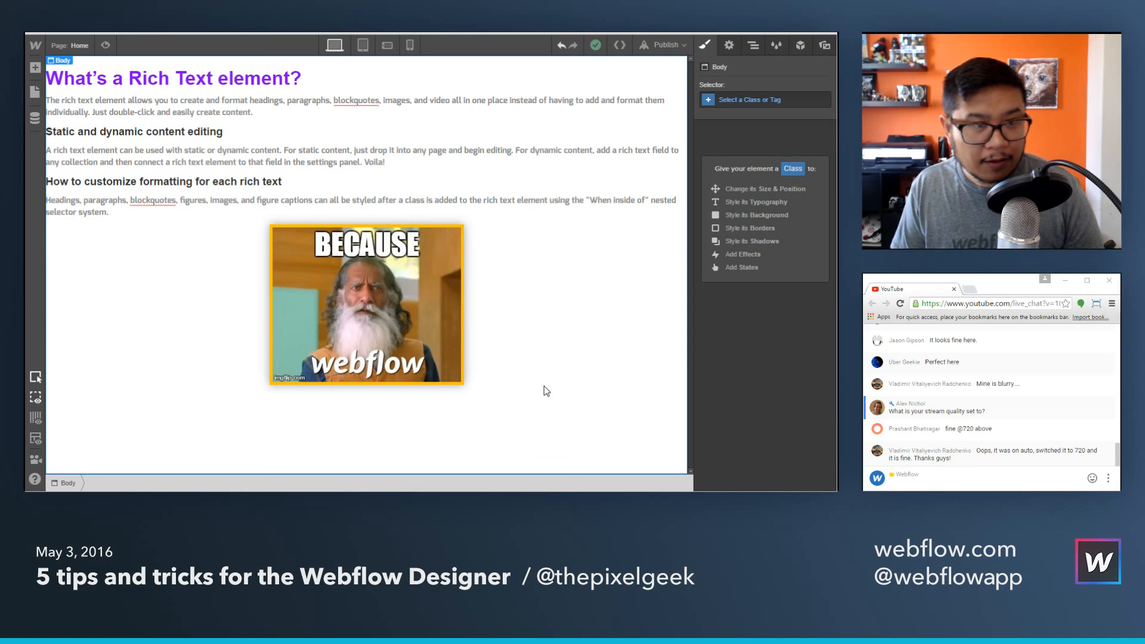
Open the Blog Posts Template page and apply the existing RTE2 class to its Rich Text block.
click(562, 340)
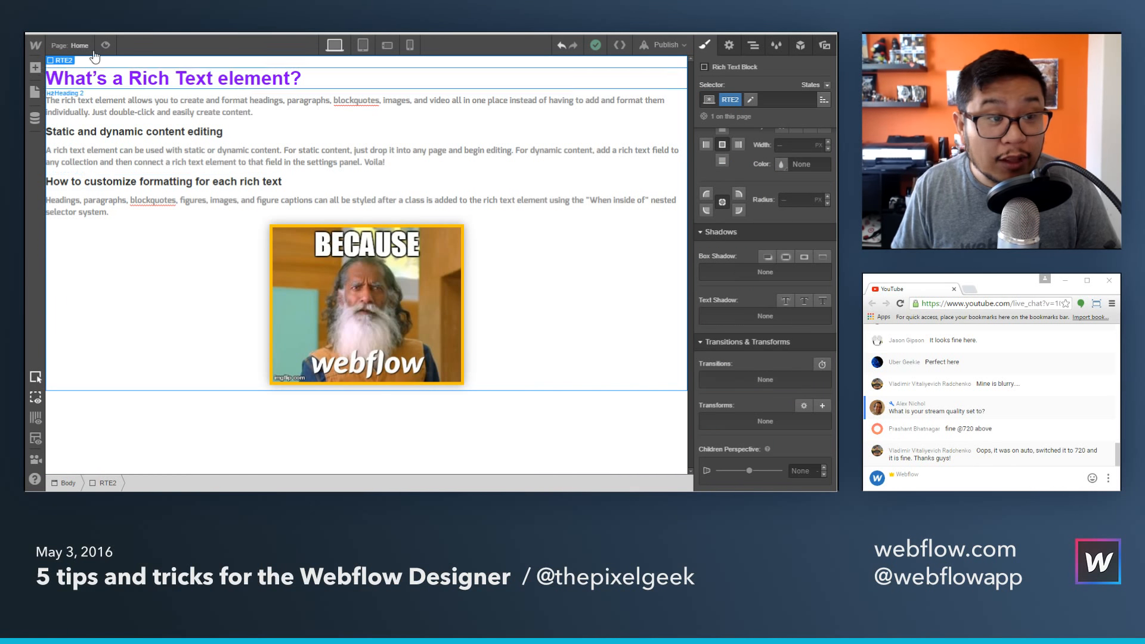
click(74, 45)
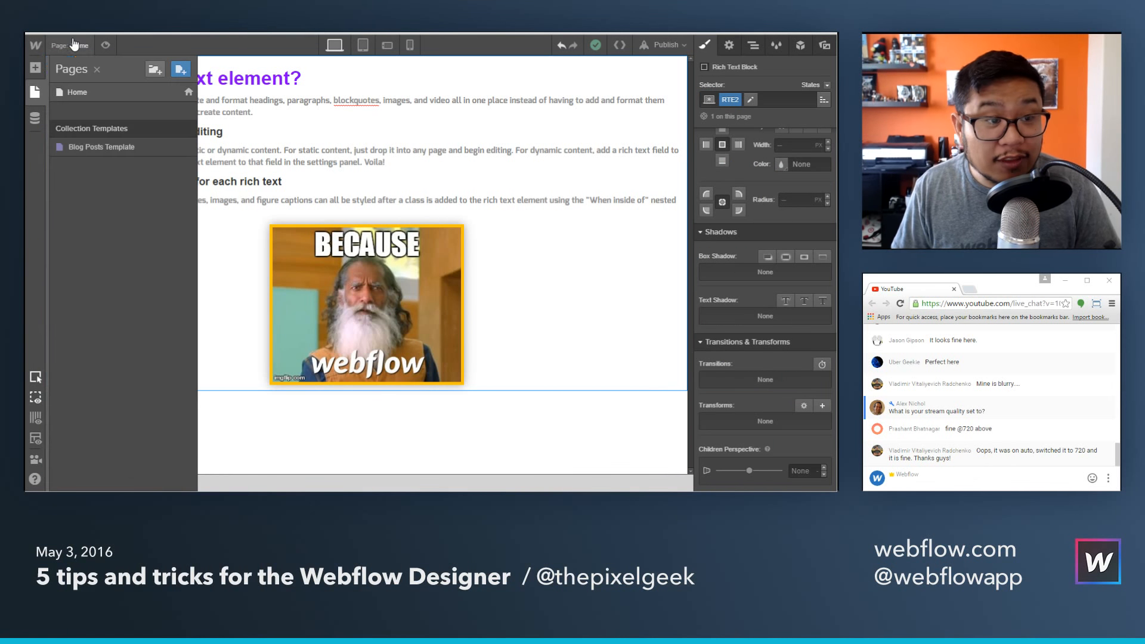
click(90, 153)
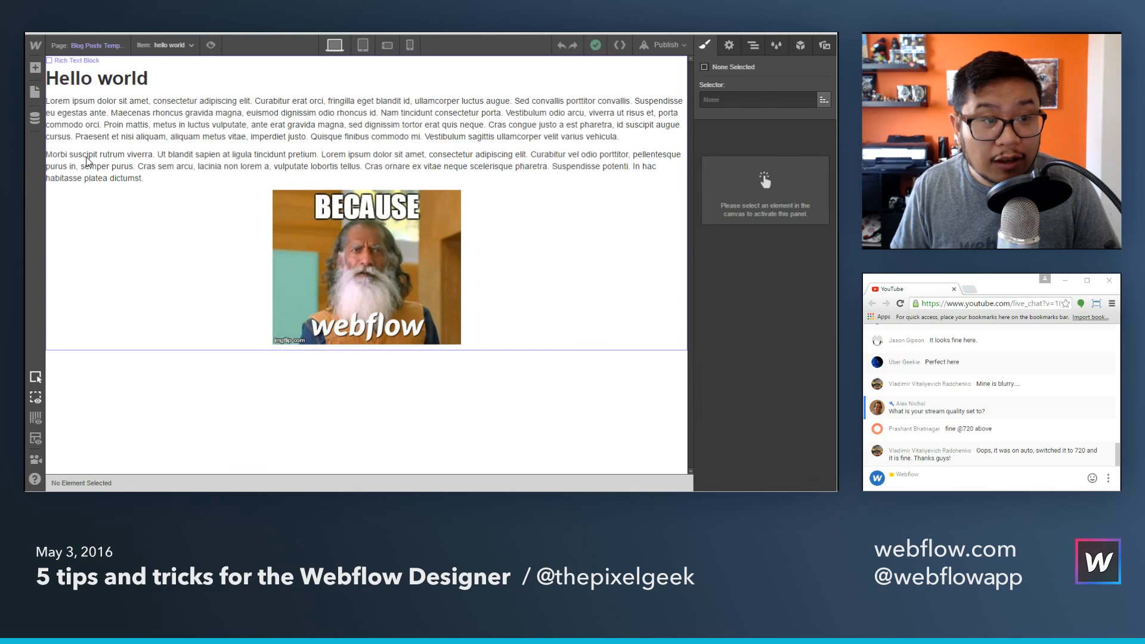
click(542, 250)
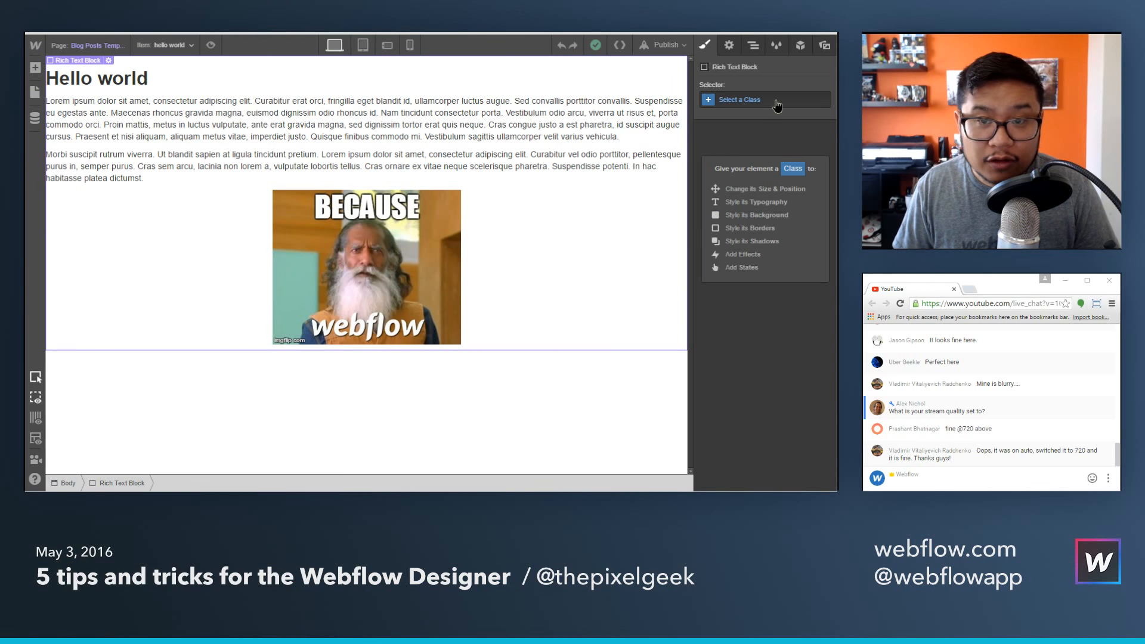
click(777, 100)
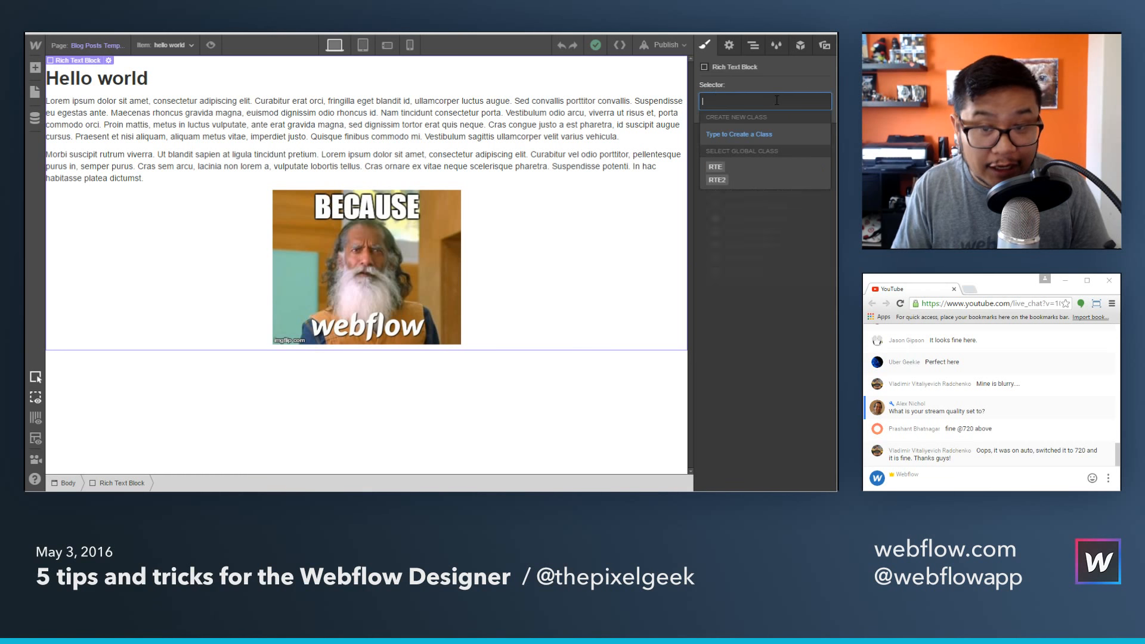
click(715, 181)
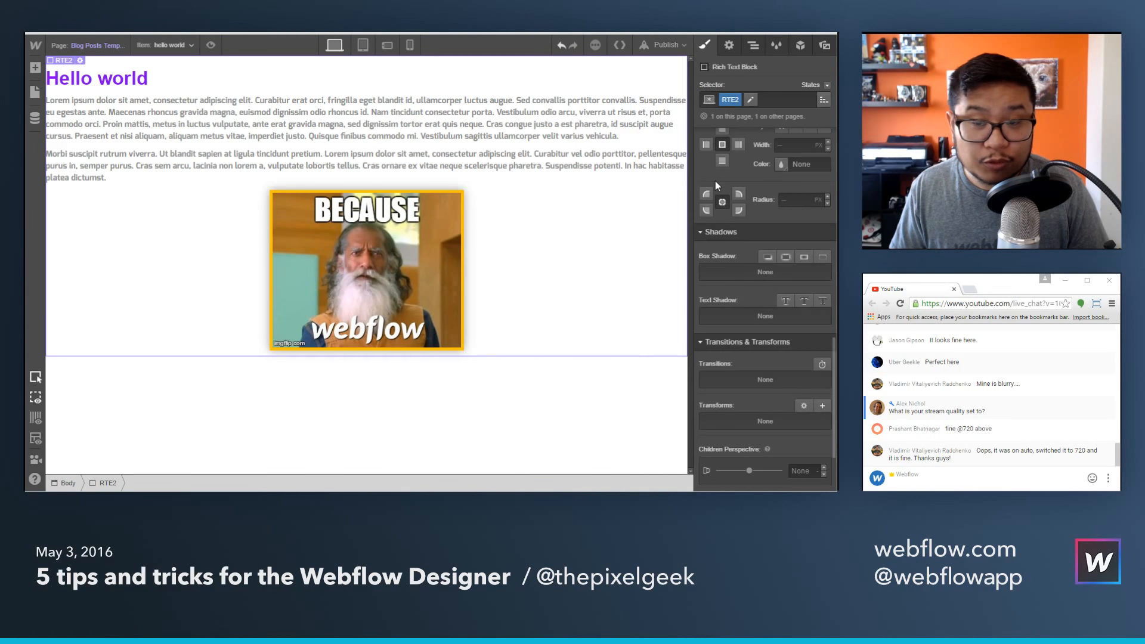
click(544, 367)
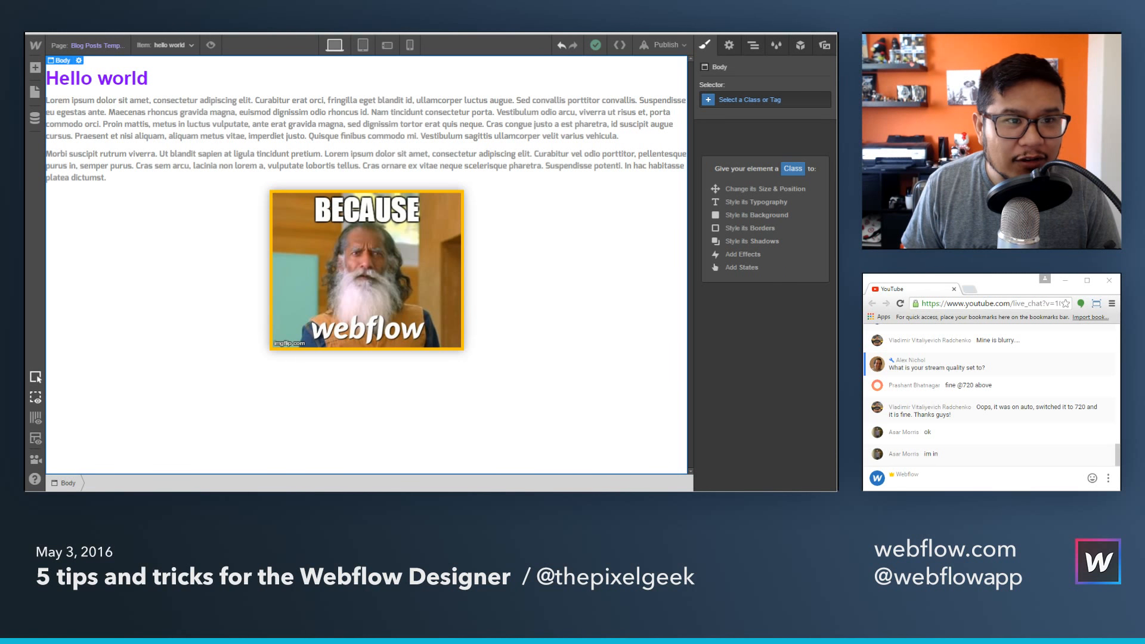
key(alt+Tab)
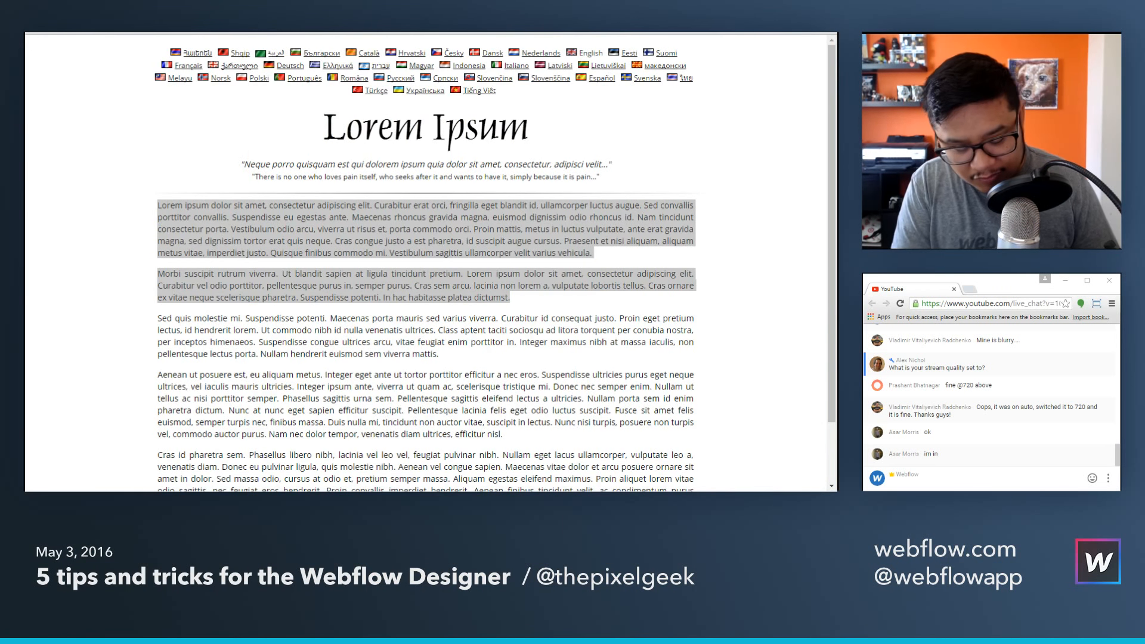
text(slide)
key(Return)
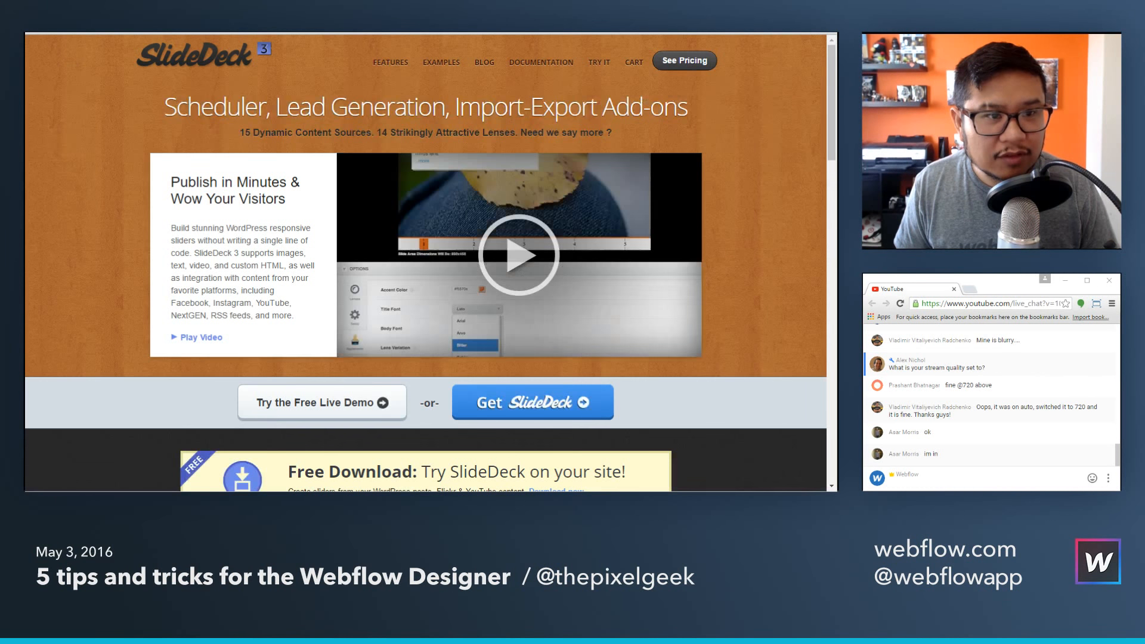
key(ctrl+Tab)
key(ctrl+Tab)
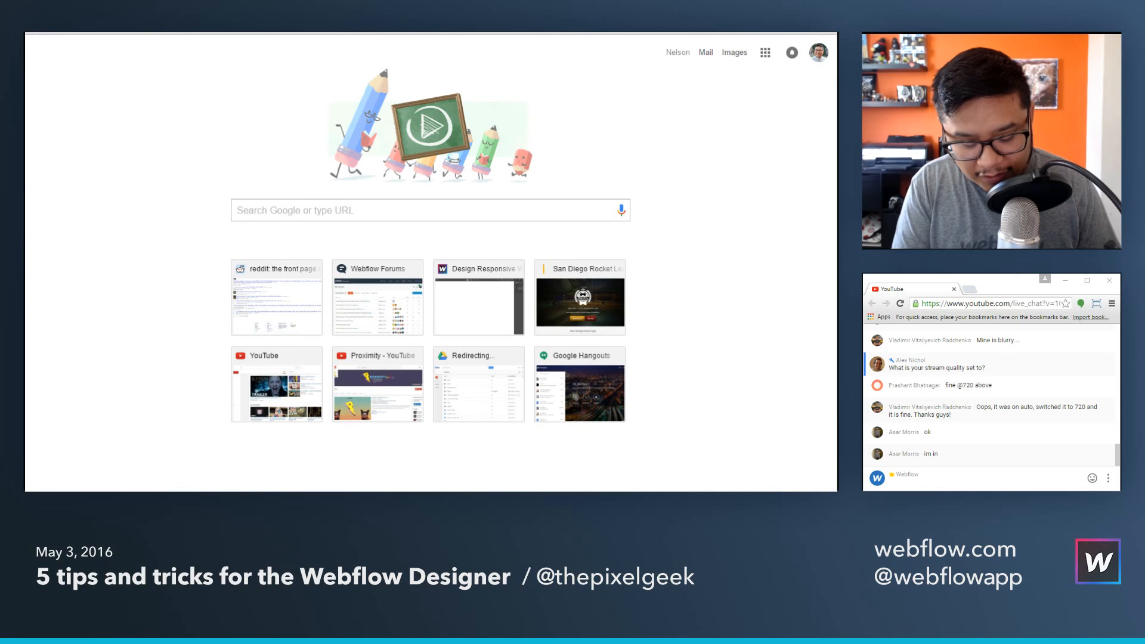
Search Google for slides linkedin, open LinkedIn SlideShare and open the presentation "5 Storytelling Lessons From Superhero Stories".
text(slides link)
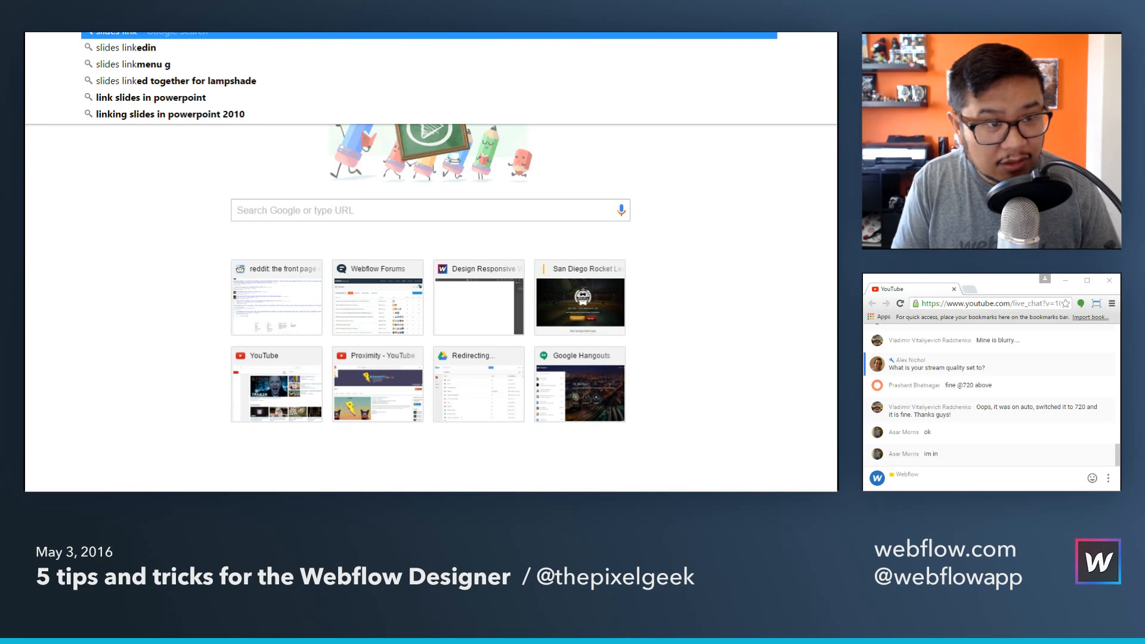
key(Down)
key(Return)
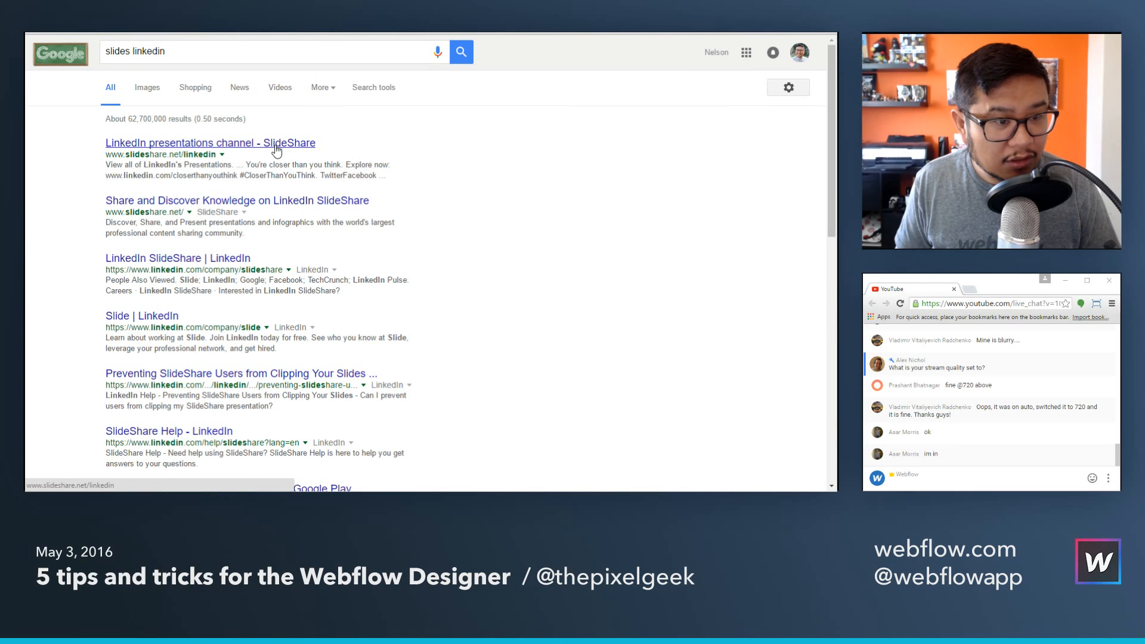
click(276, 202)
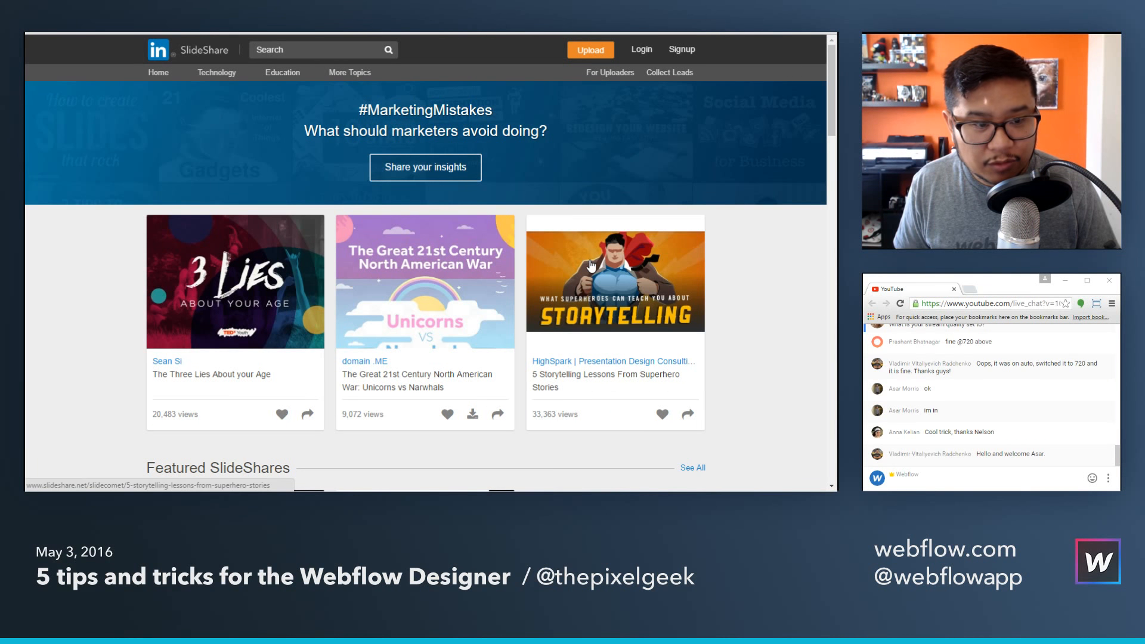
click(585, 260)
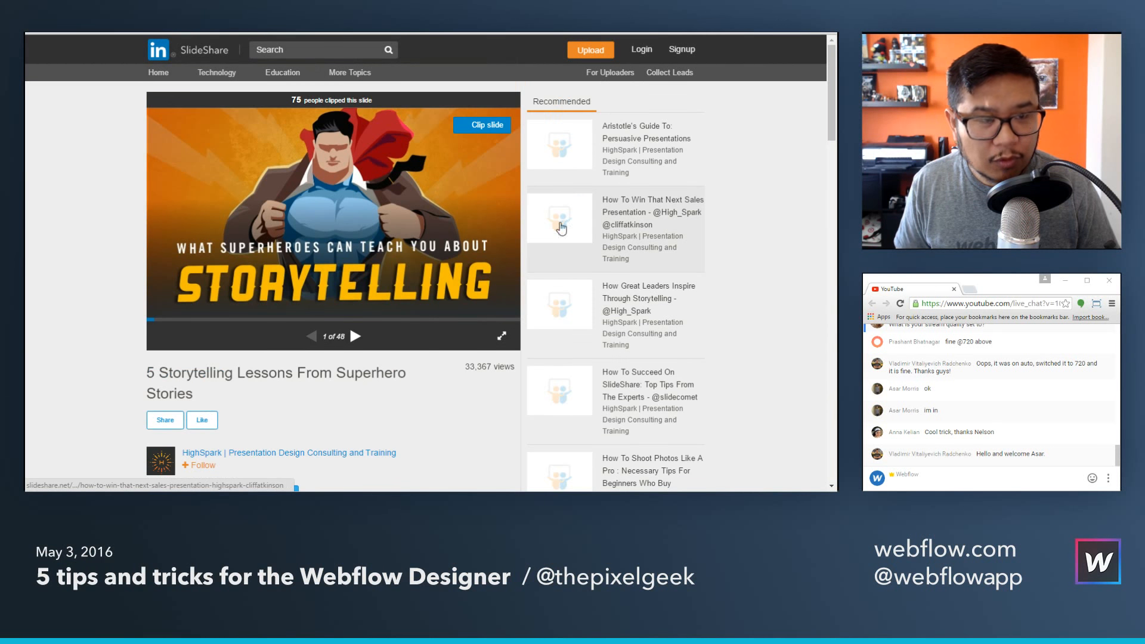
Switch back to the Webflow Designer and open the hello world item of the Blog Posts collection at its Post Body.
key(ctrl+Tab)
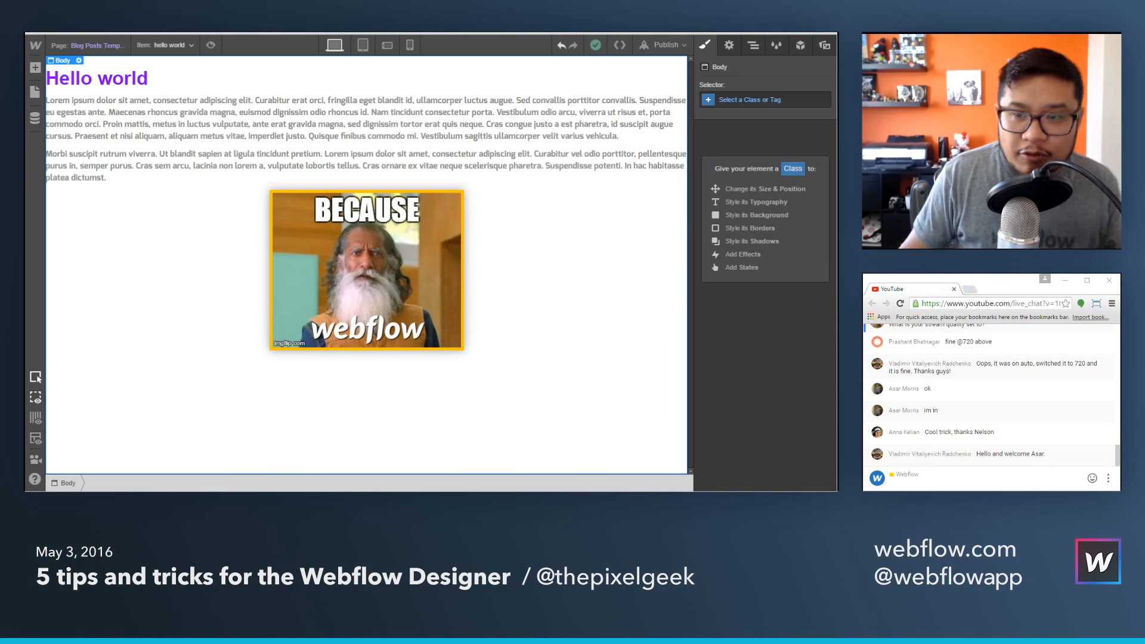
click(225, 148)
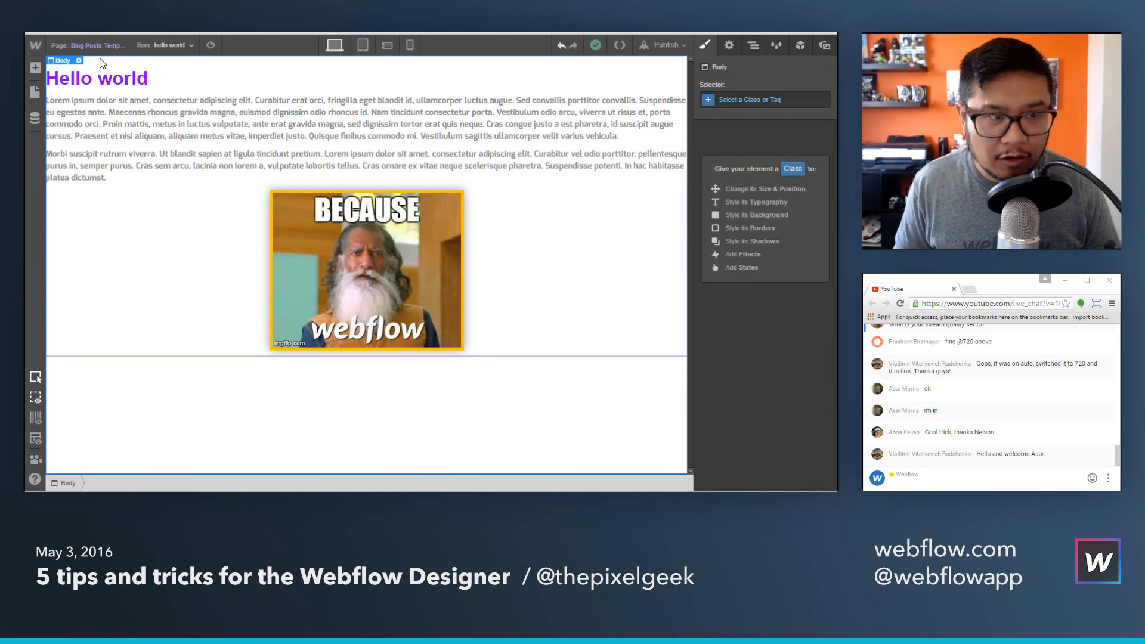
click(104, 47)
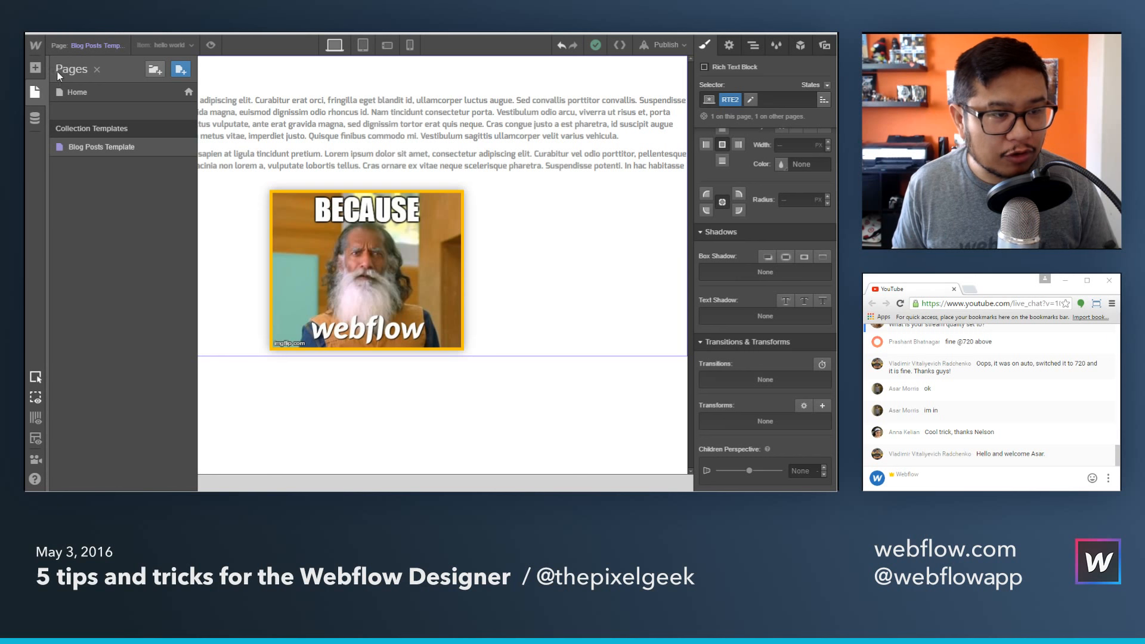
click(83, 150)
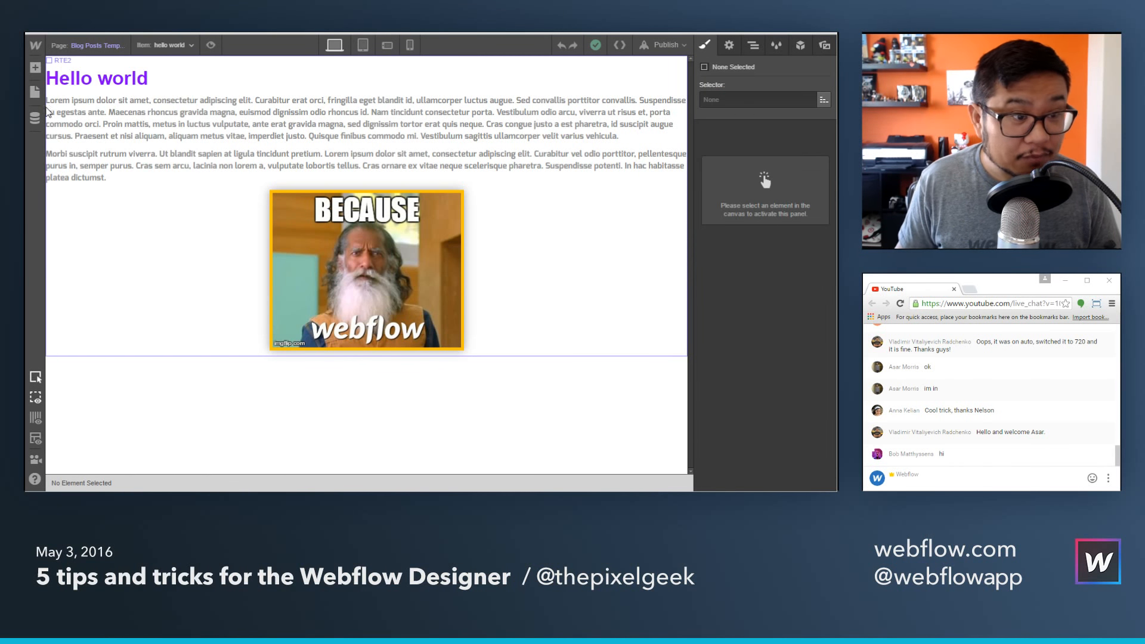
click(34, 118)
click(130, 102)
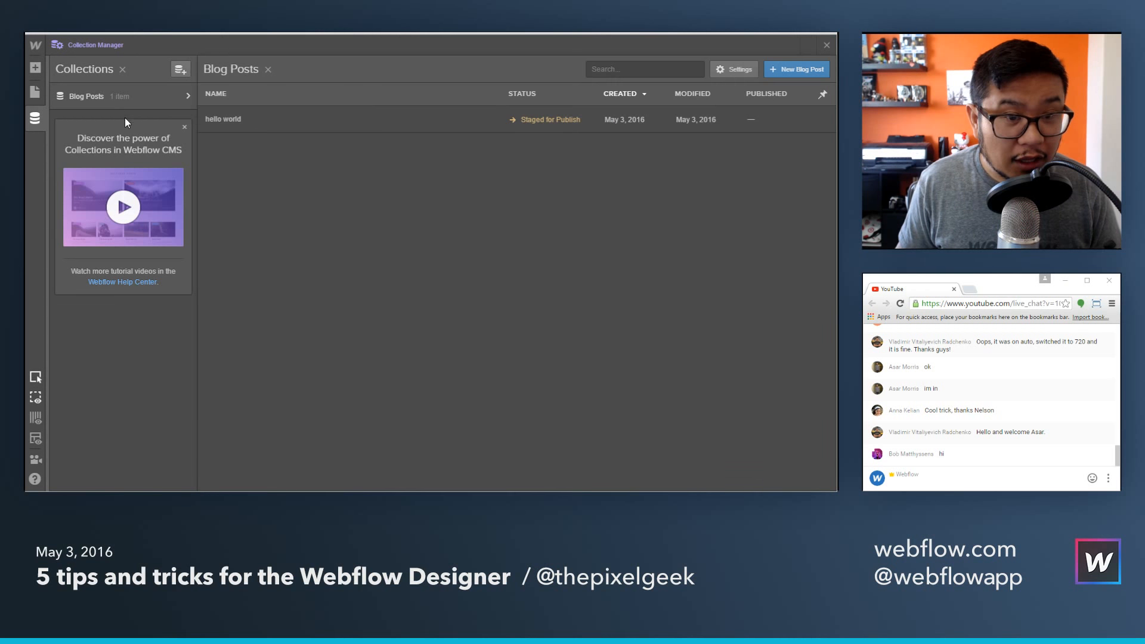
click(223, 120)
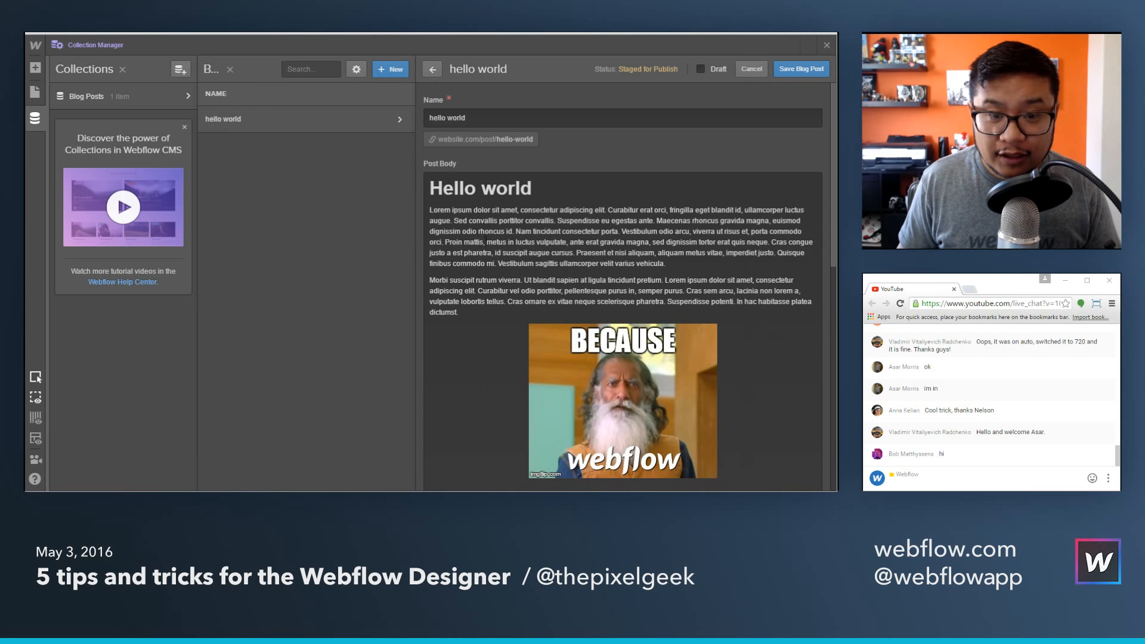
scroll(561, 262, down, 1)
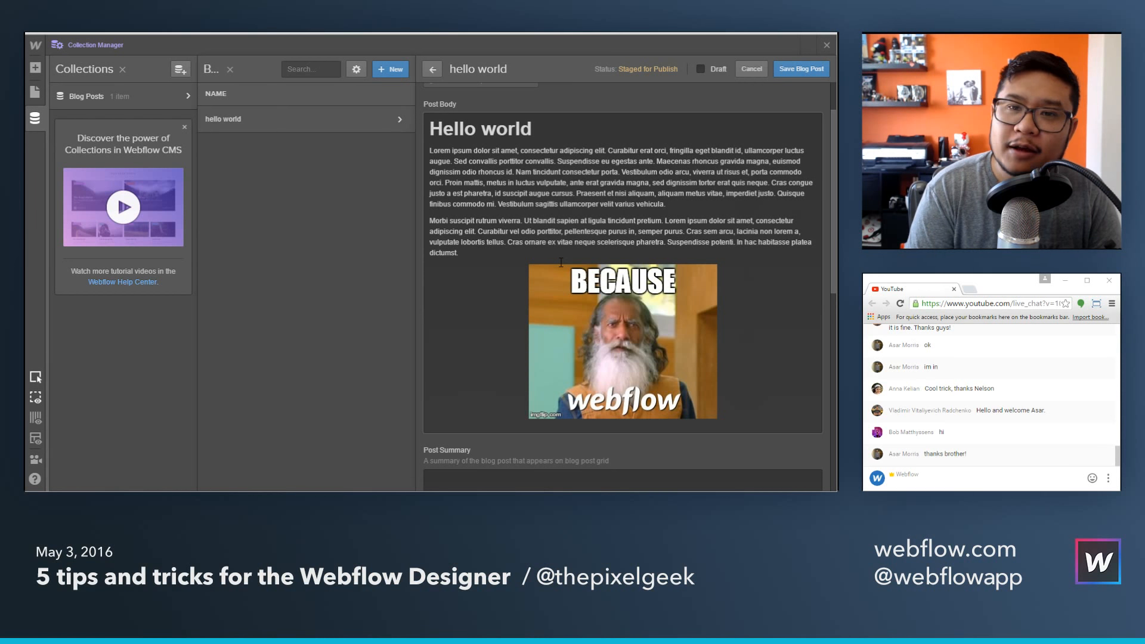
Switch to the SlideShare presentation, view its embed code in the sharing options and close them again.
key(ctrl+Tab)
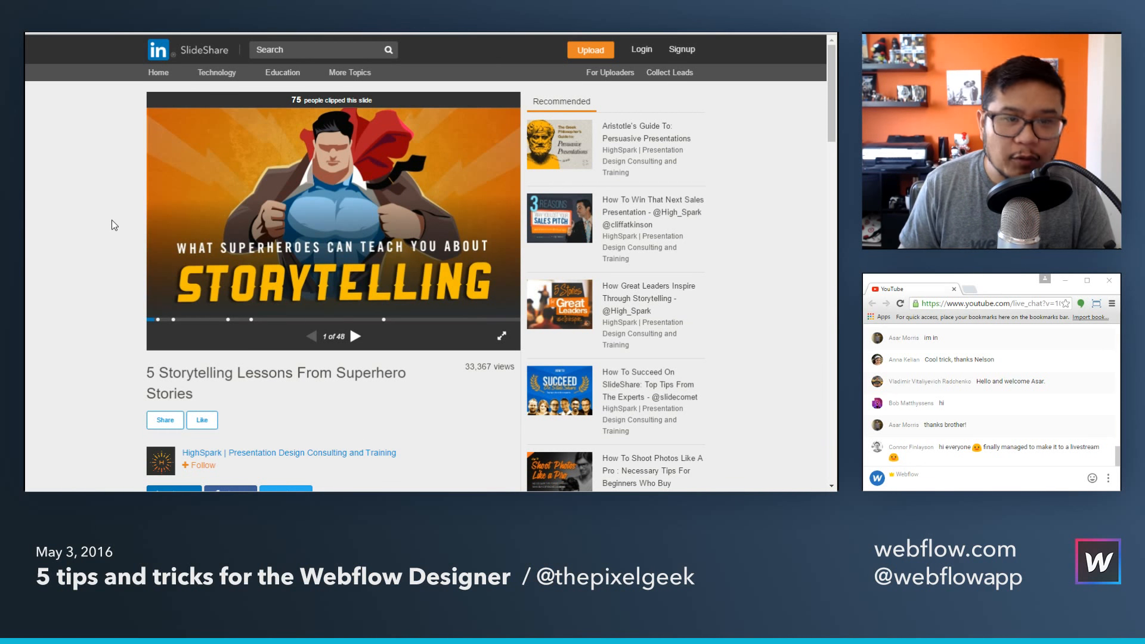
scroll(169, 302, down, 2)
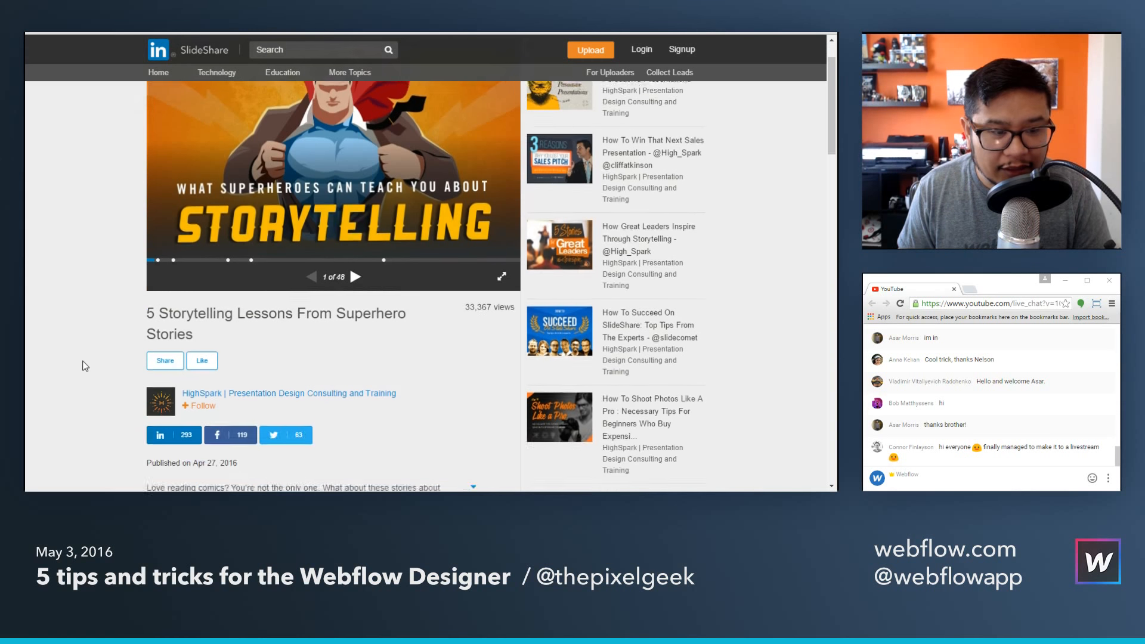
click(169, 302)
scroll(143, 302, up, 2)
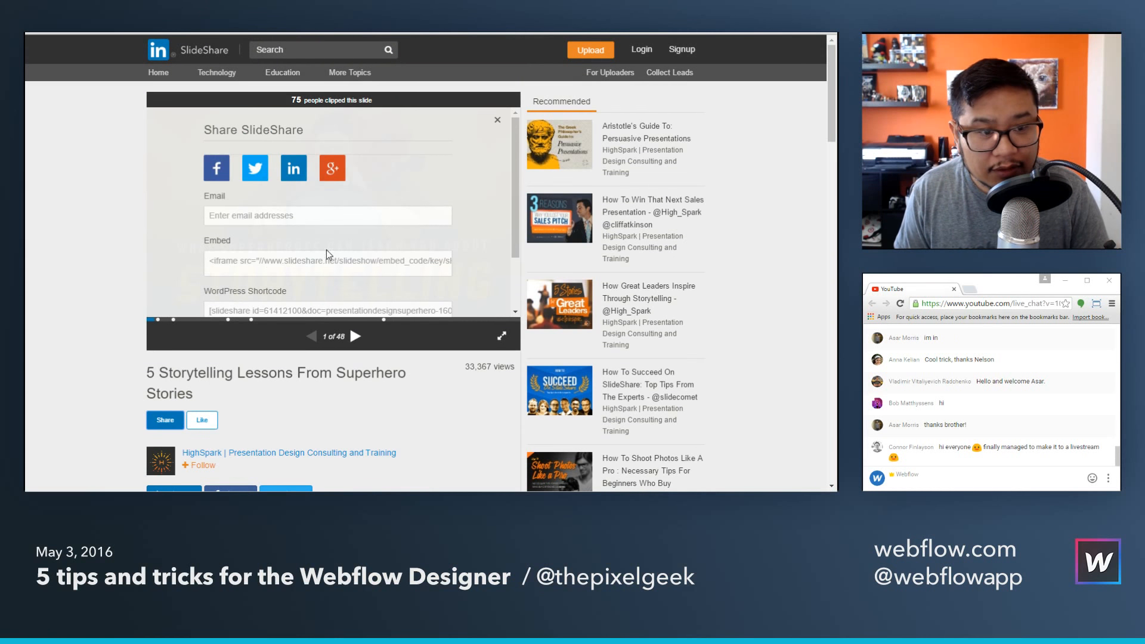
click(360, 268)
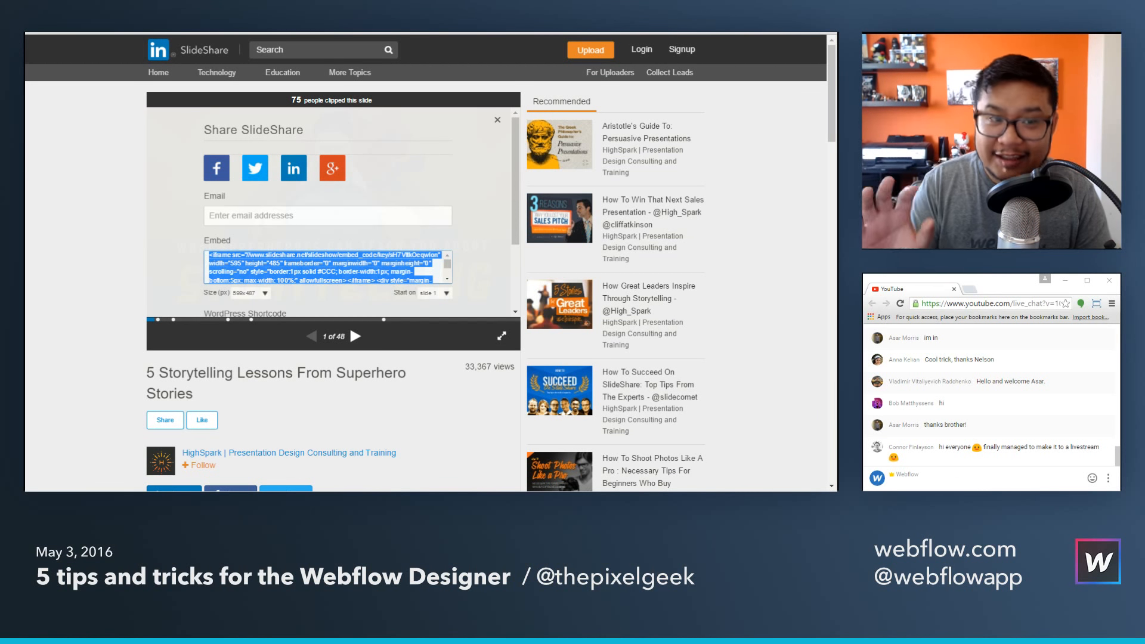
click(498, 121)
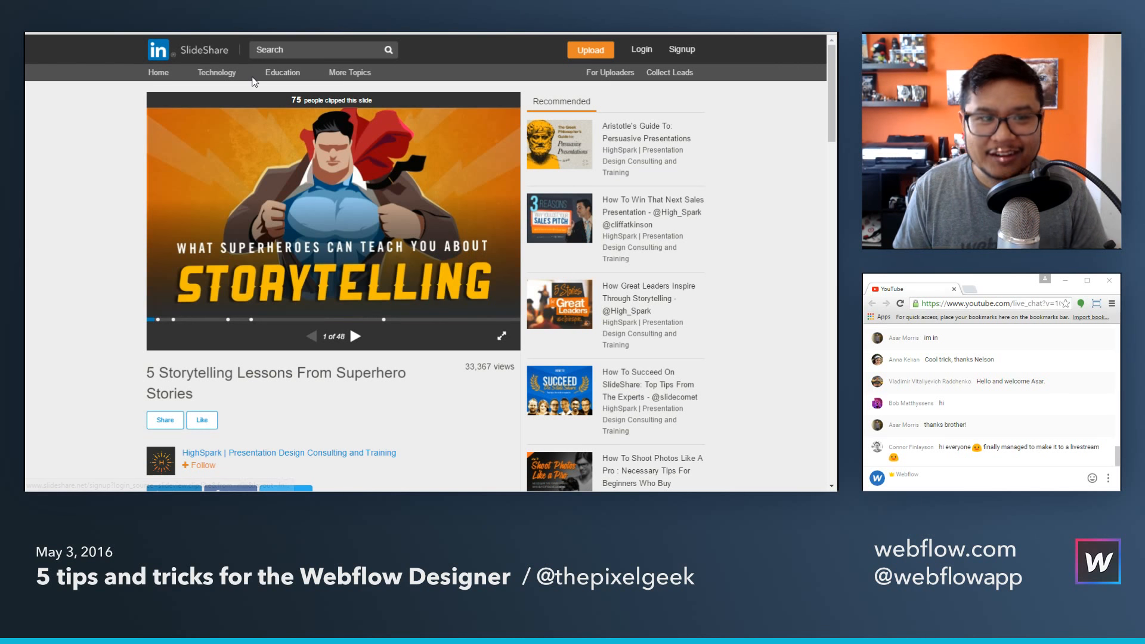
Return to the Webflow Designer and delete the meme image from the hello world item's Post Body.
key(ctrl+Tab)
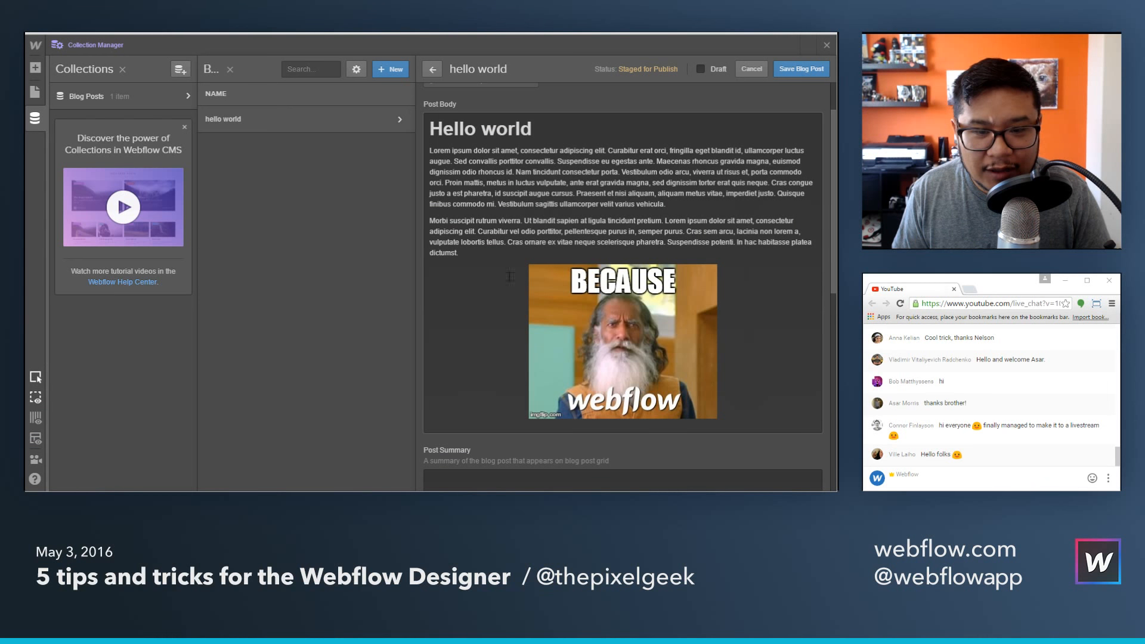
click(658, 366)
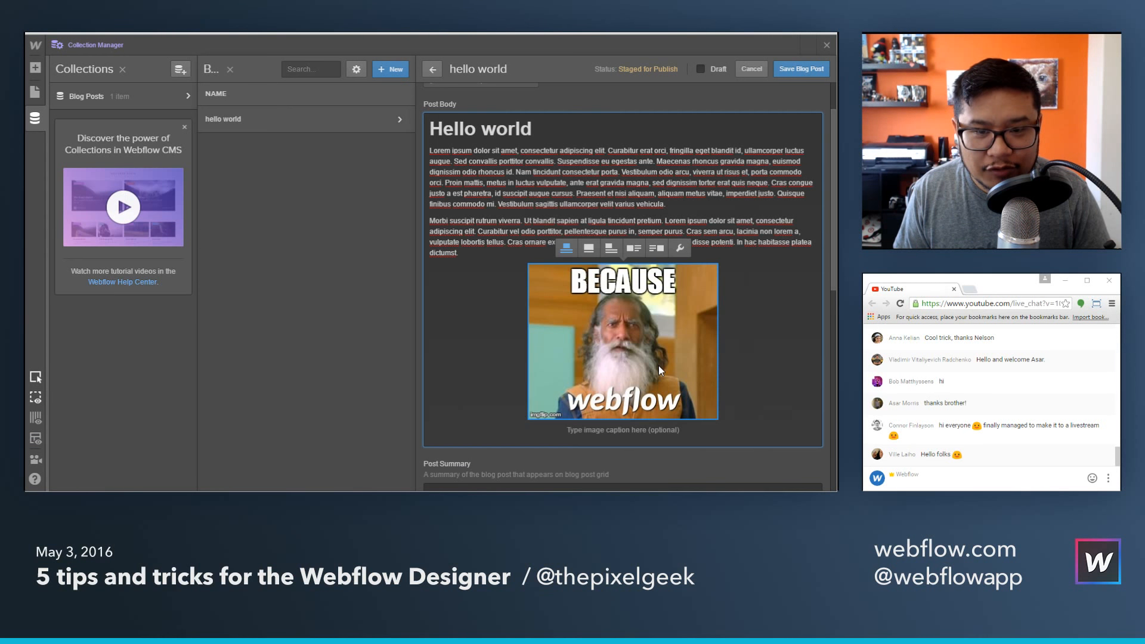
key(Delete)
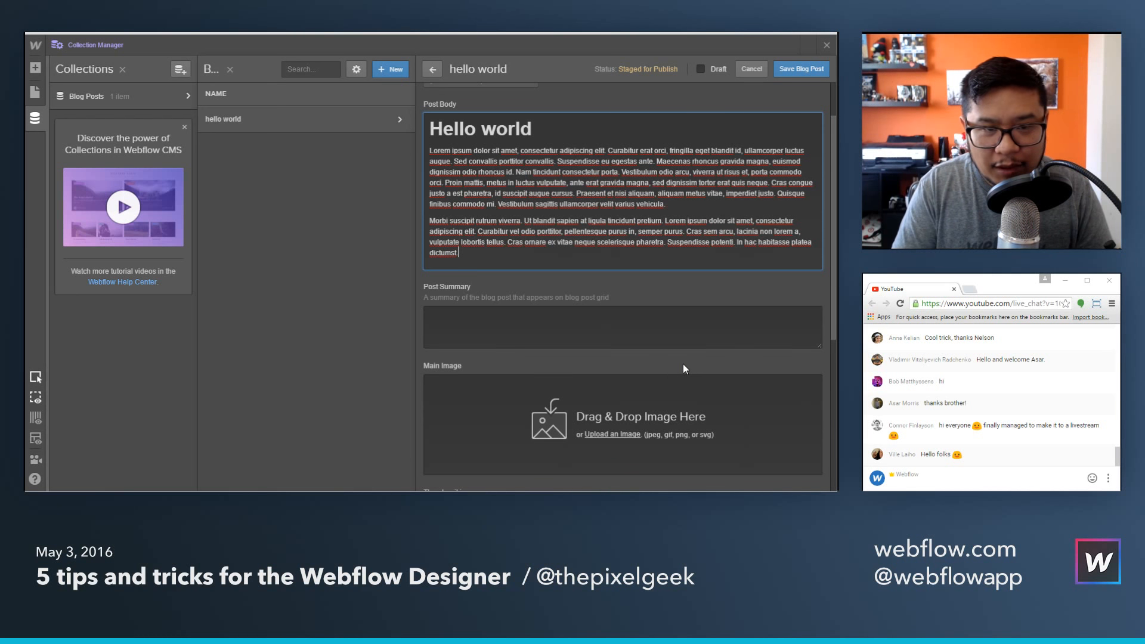
Embed the SlideShare presentation from its 5-storytelling-lessons-from-superhero-stories link on a new line below the last paragraph of the Post Body.
key(Return)
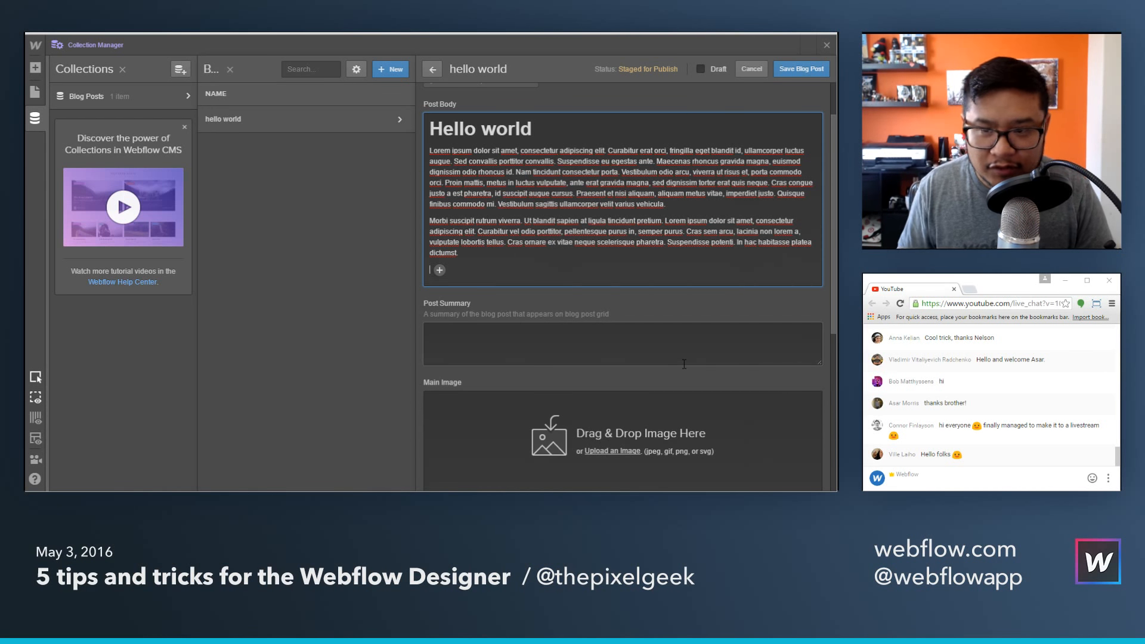
click(440, 271)
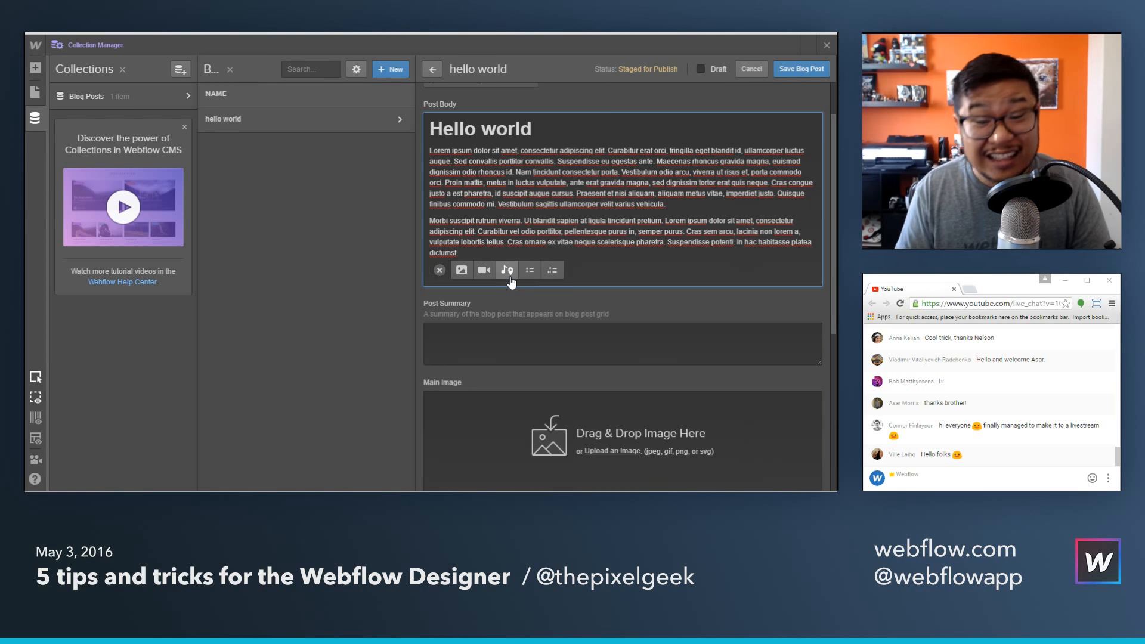
click(507, 270)
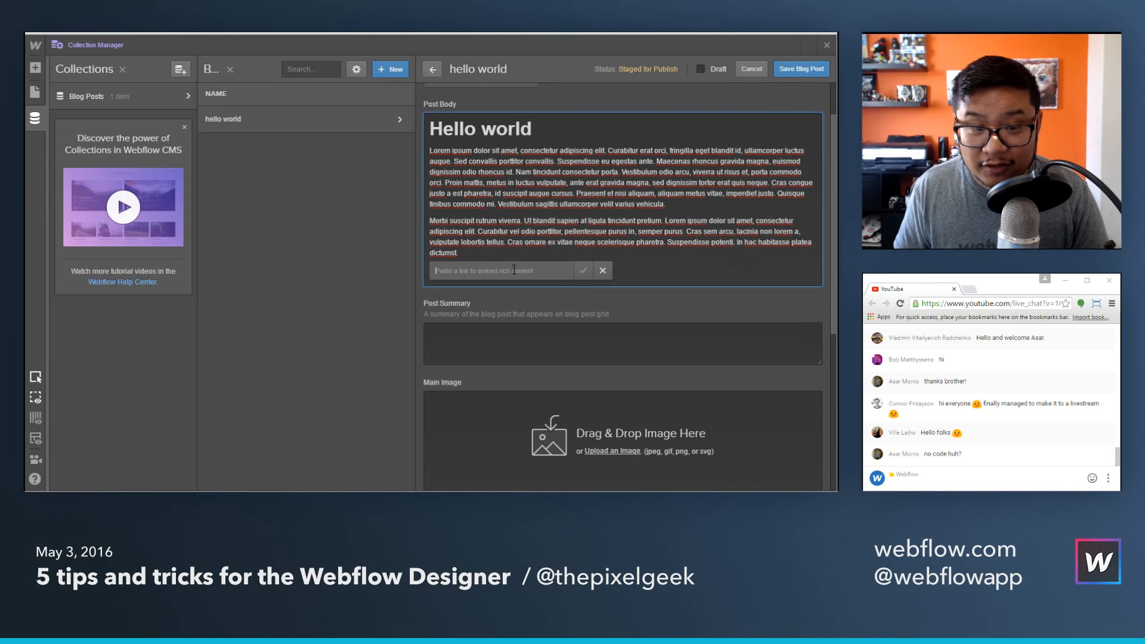
key(alt+Tab)
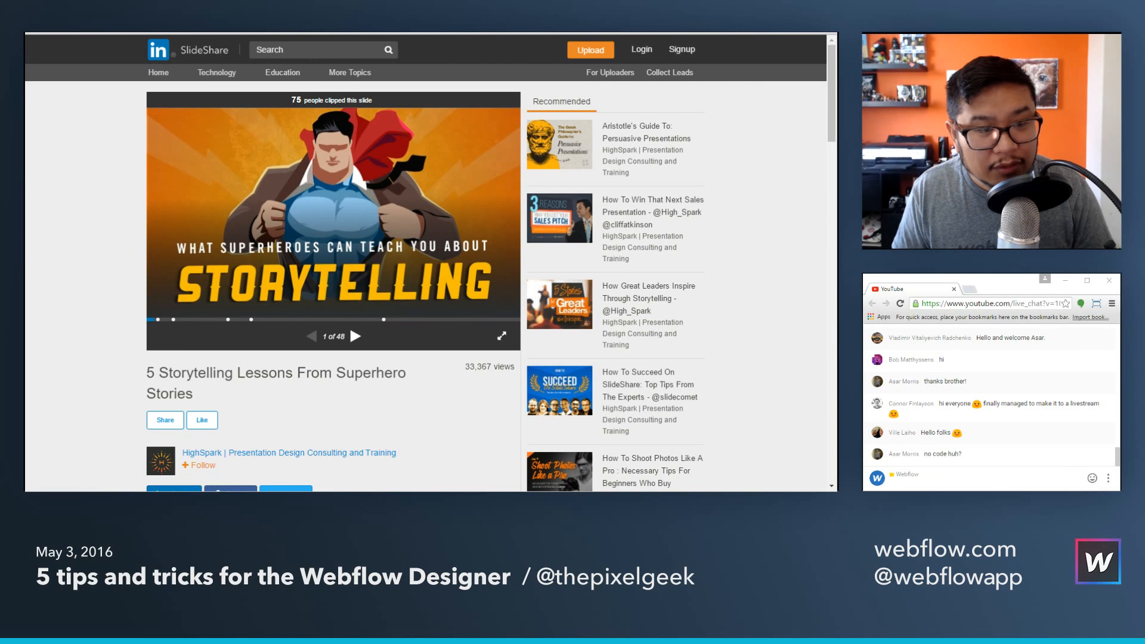
key(alt+Tab)
click(439, 269)
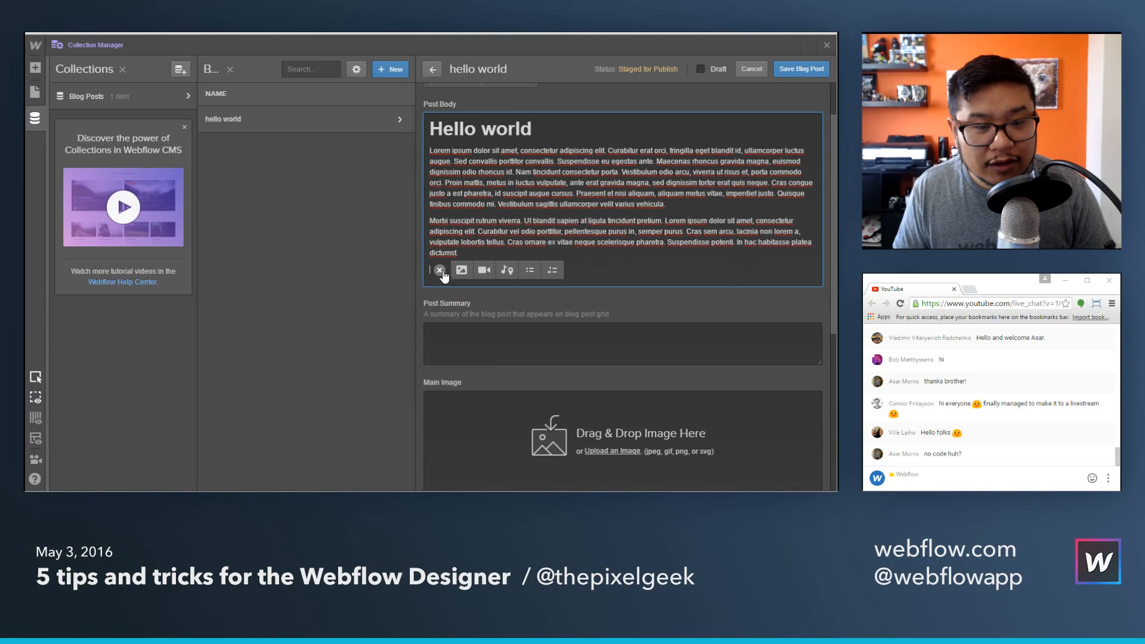
click(484, 269)
text(5-storytelling-lessons-from-superhero-stories)
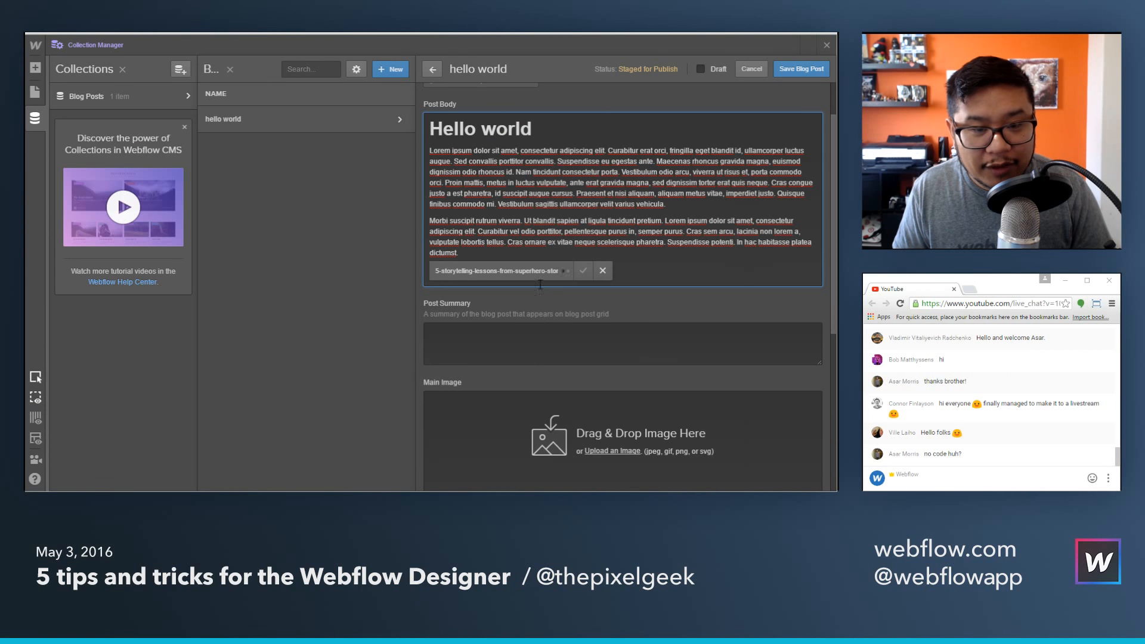
click(583, 271)
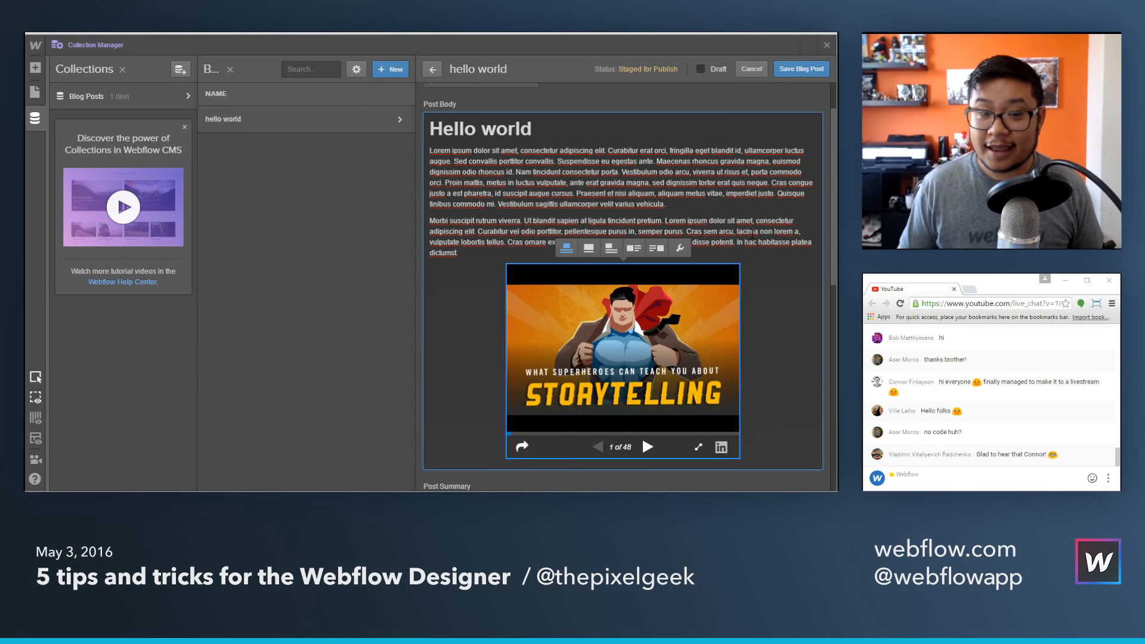
Make the embedded presentation full width, save the blog post and close the Collection Manager.
click(612, 250)
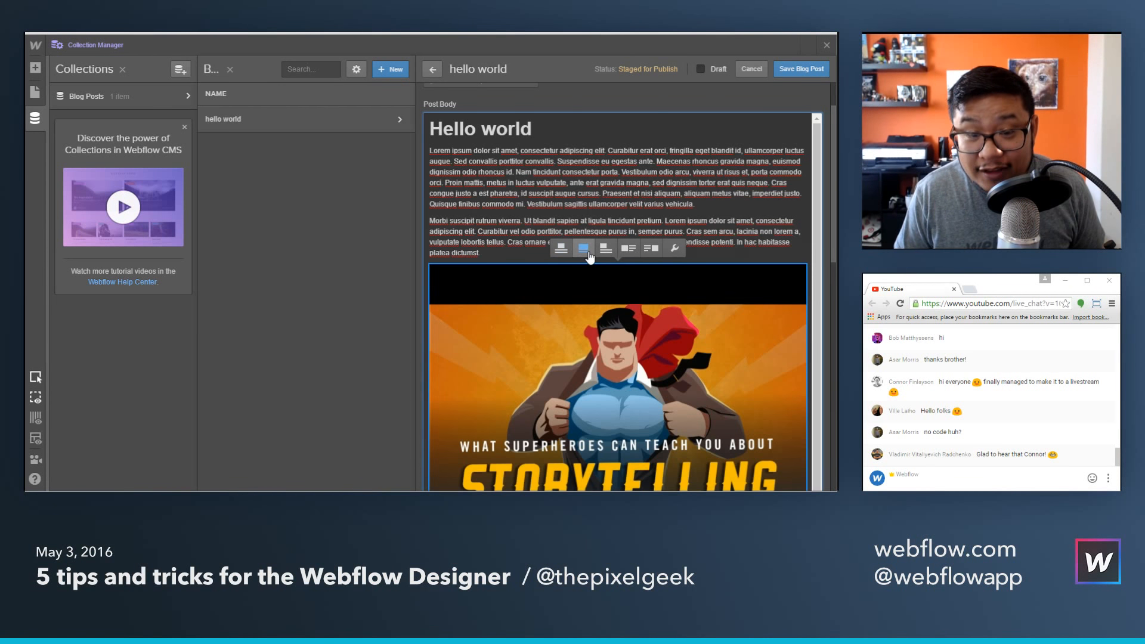
scroll(675, 263, down, 3)
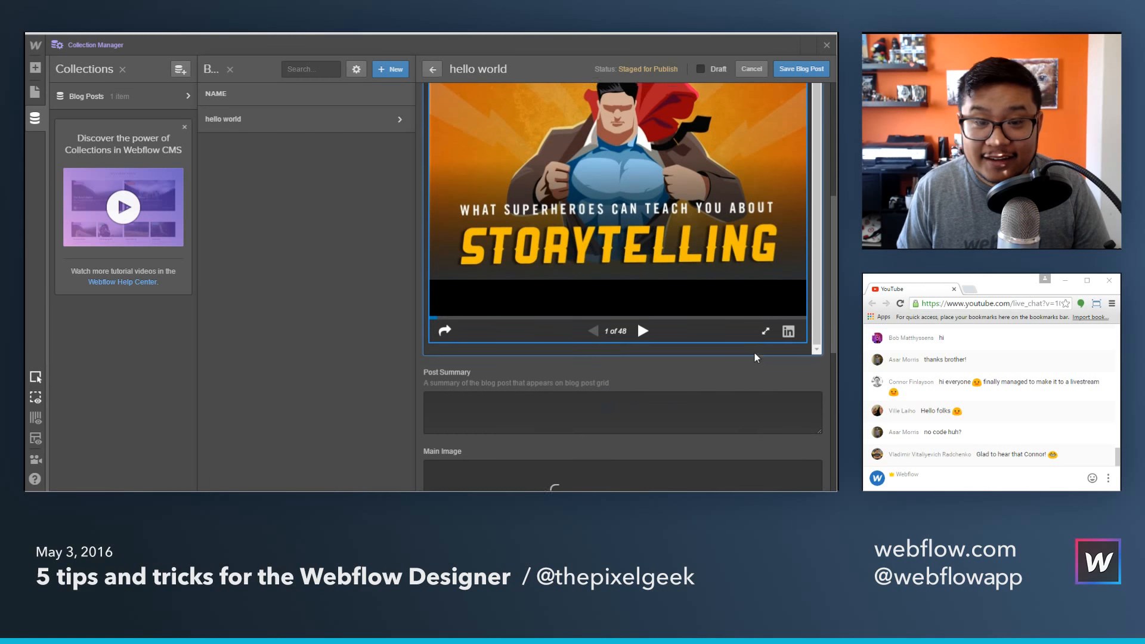
click(800, 70)
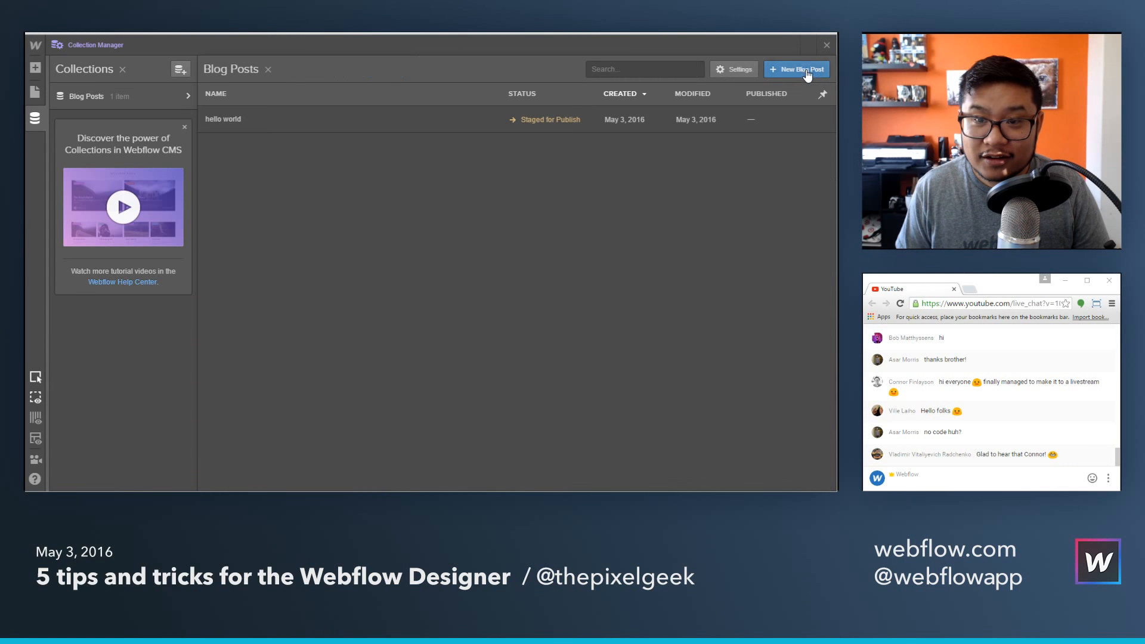
click(827, 46)
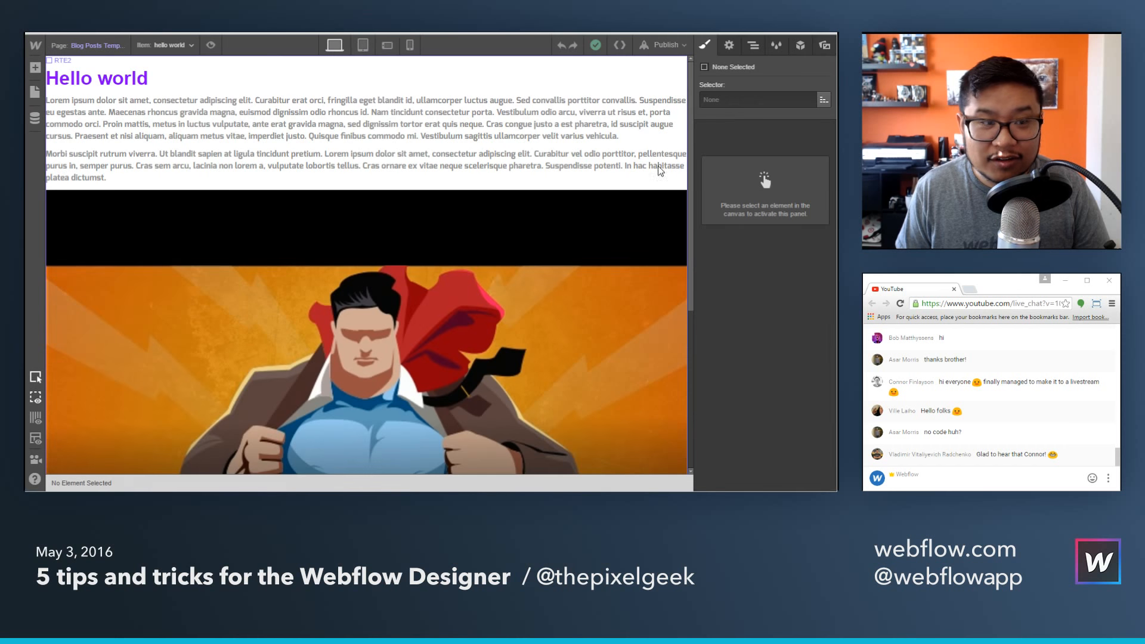
Preview the Blog Posts Template page, advance the embedded presentation a few slides and leave the preview.
click(211, 44)
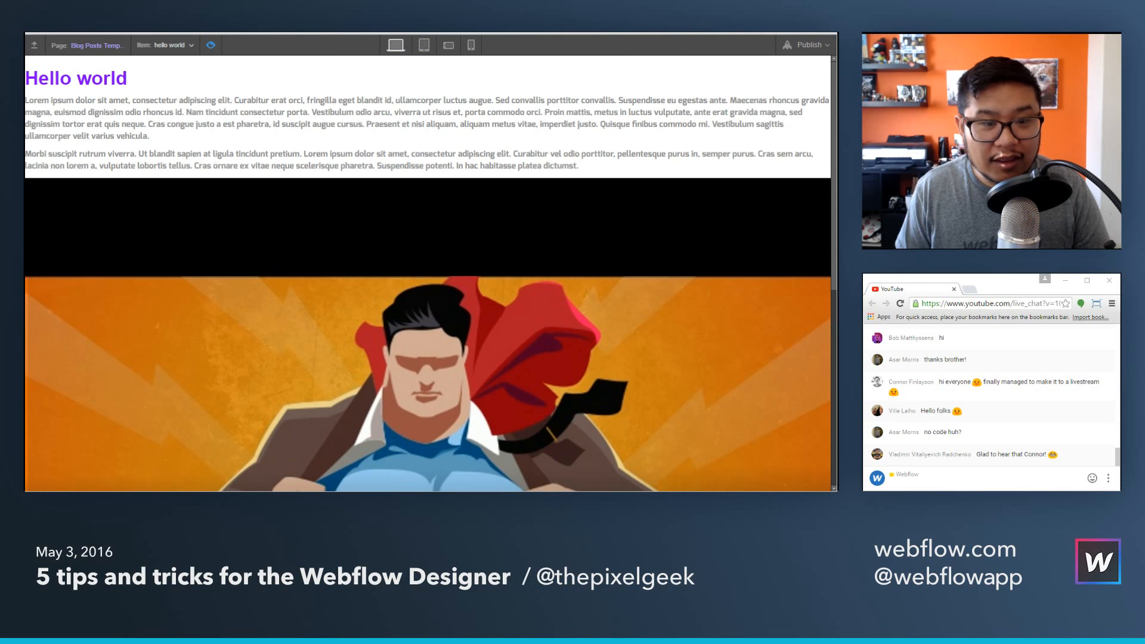
scroll(584, 347, down, 2)
scroll(585, 346, down, 2)
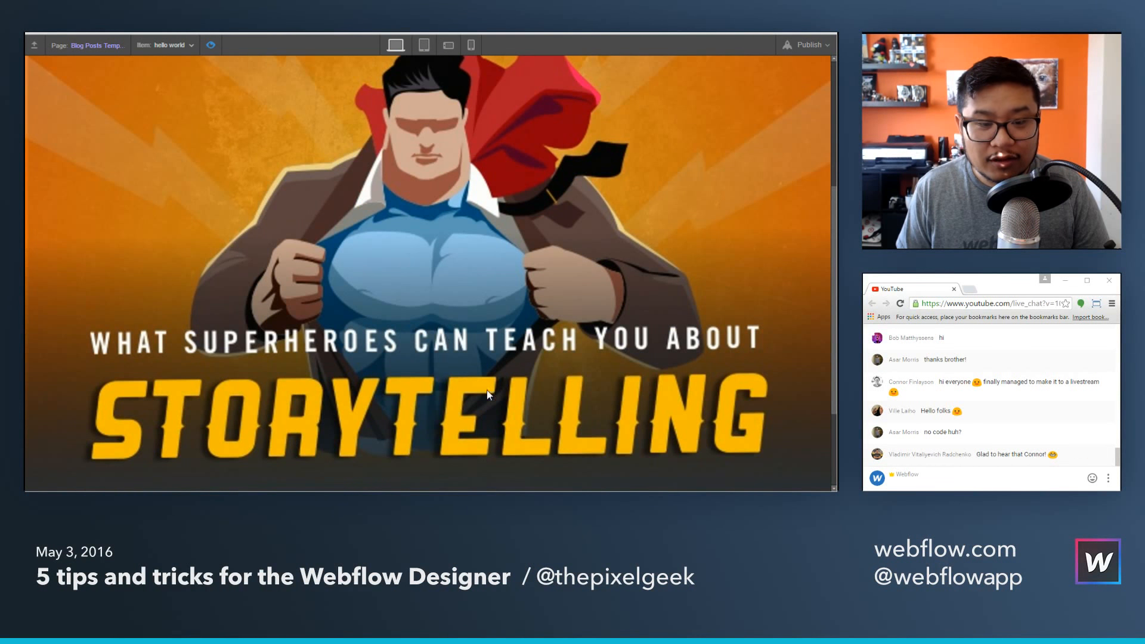
scroll(501, 390, down, 2)
click(449, 467)
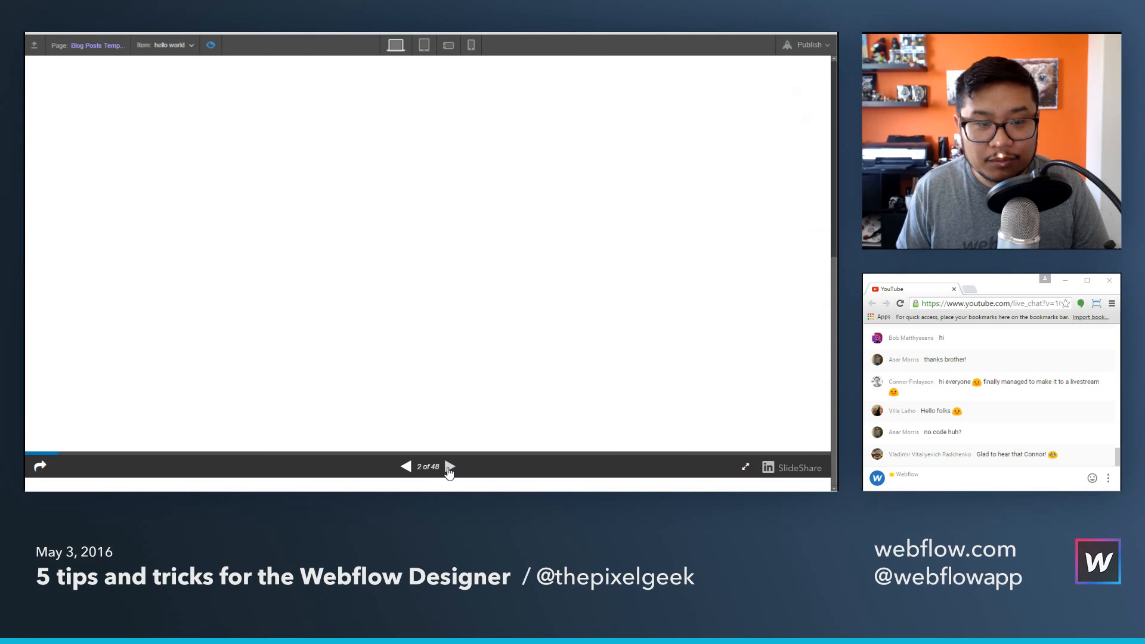
click(450, 467)
click(449, 467)
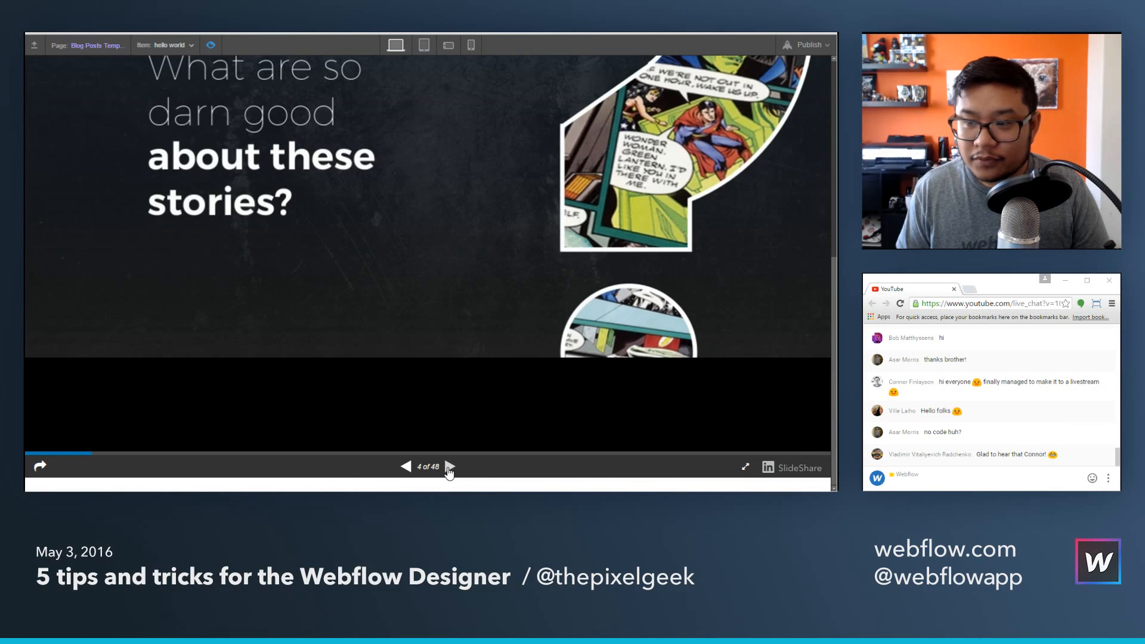
click(449, 467)
scroll(434, 364, up, 4)
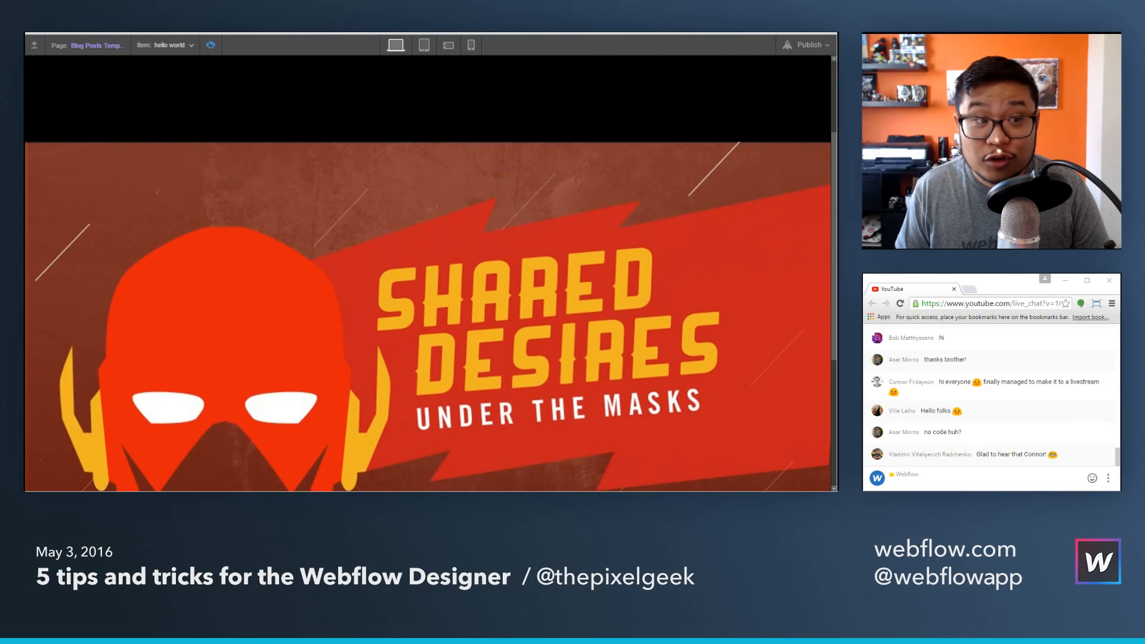
click(211, 46)
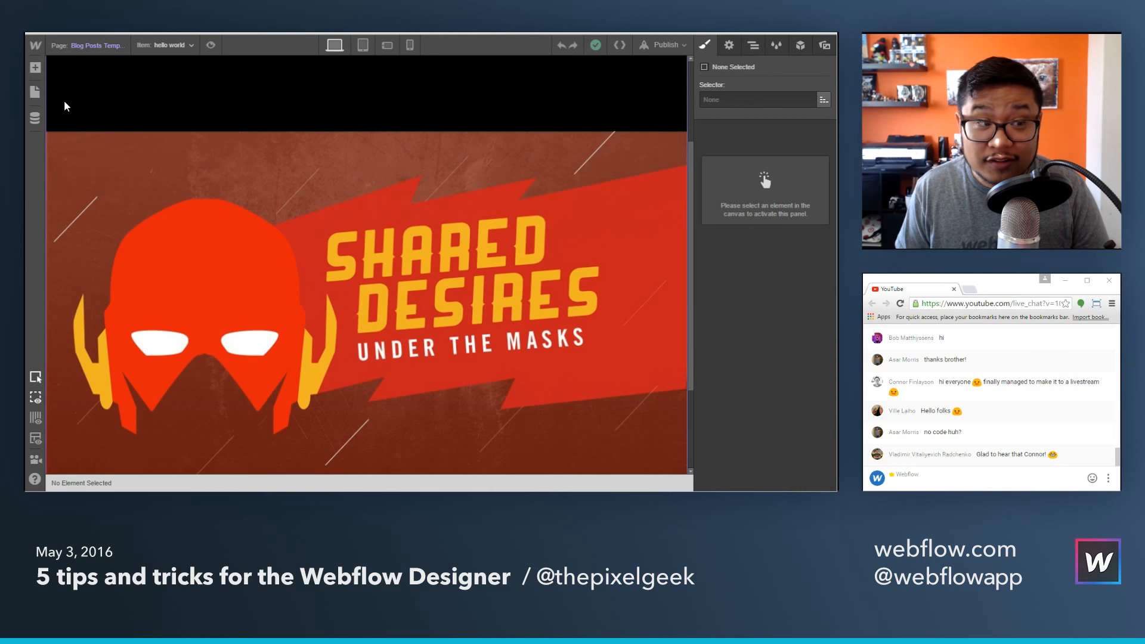
Add a Container to the page Body and nest the RTE2 Rich Text block inside it.
scroll(249, 277, up, 2)
click(753, 45)
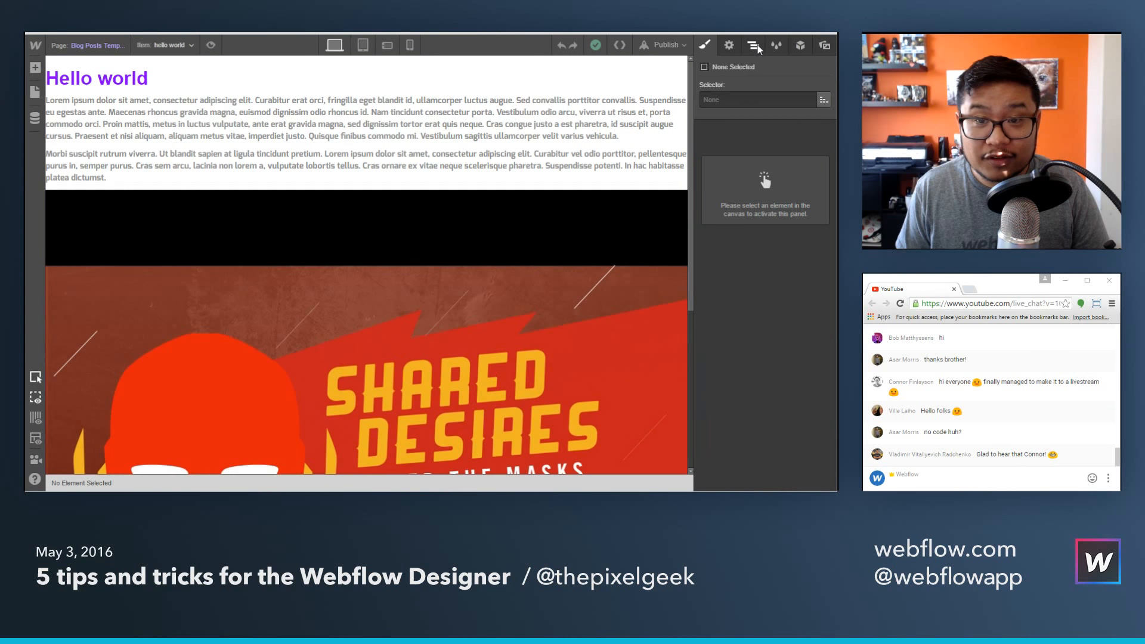
click(752, 85)
key(a)
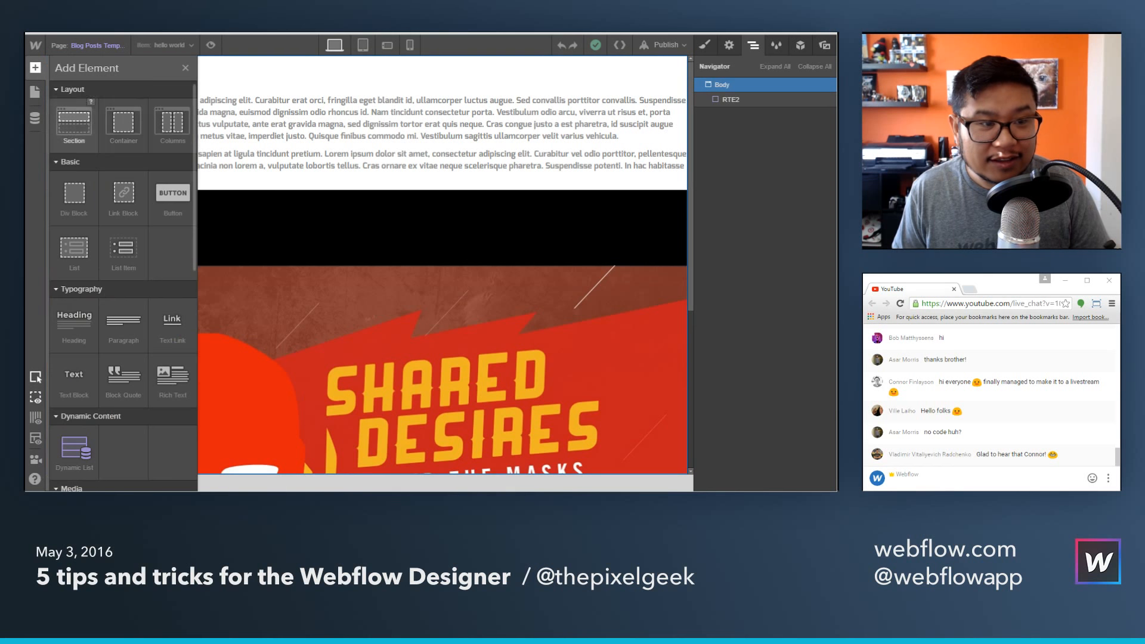
drag(123, 122, 739, 105)
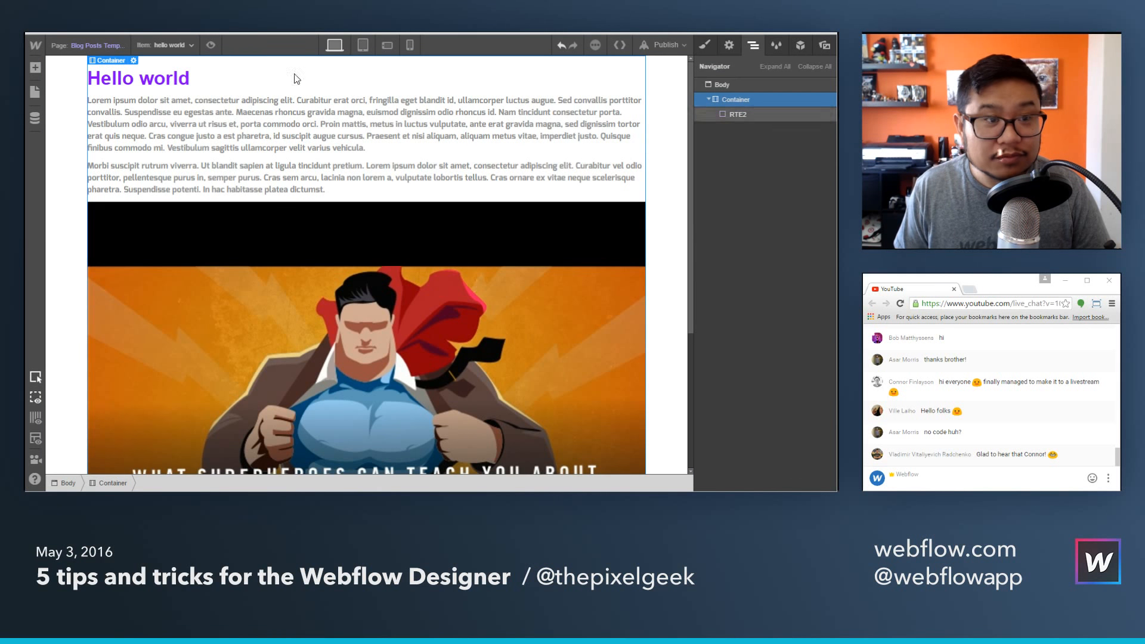
Preview the page with its content in the Container, advance the presentation to slide 26 and leave the preview.
click(209, 45)
scroll(529, 280, down, 5)
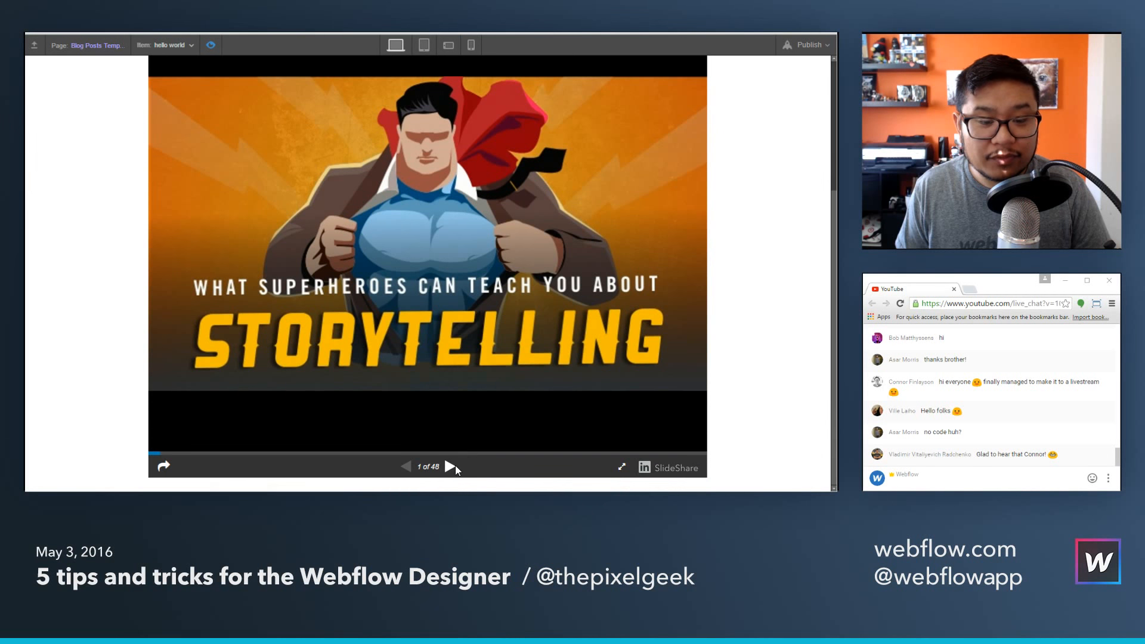
click(451, 455)
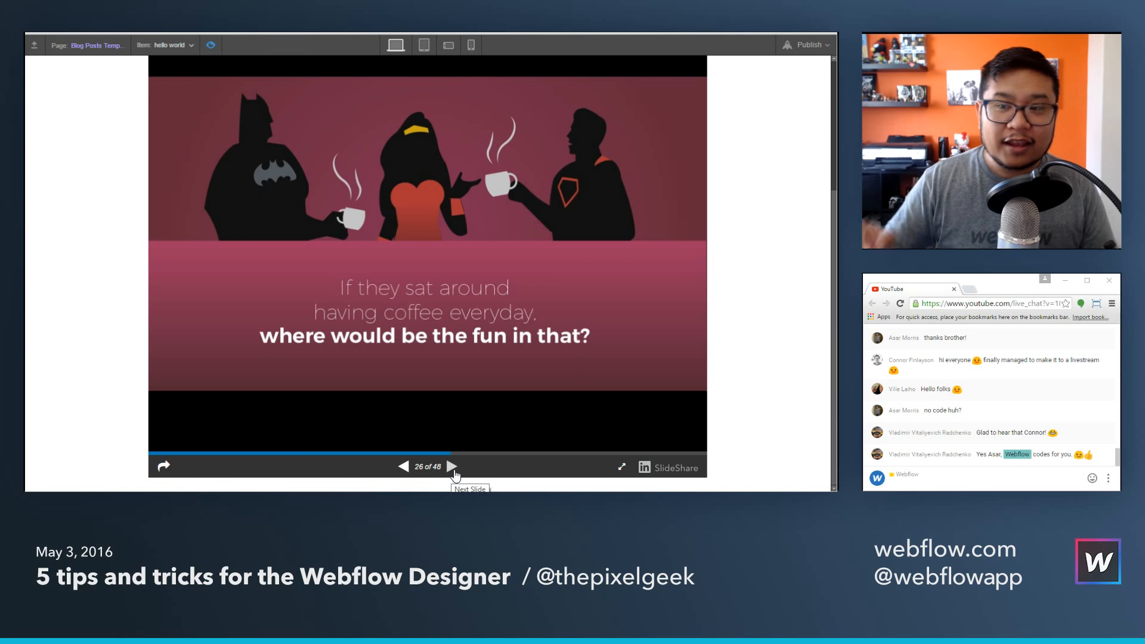
click(210, 46)
scroll(217, 188, up, 3)
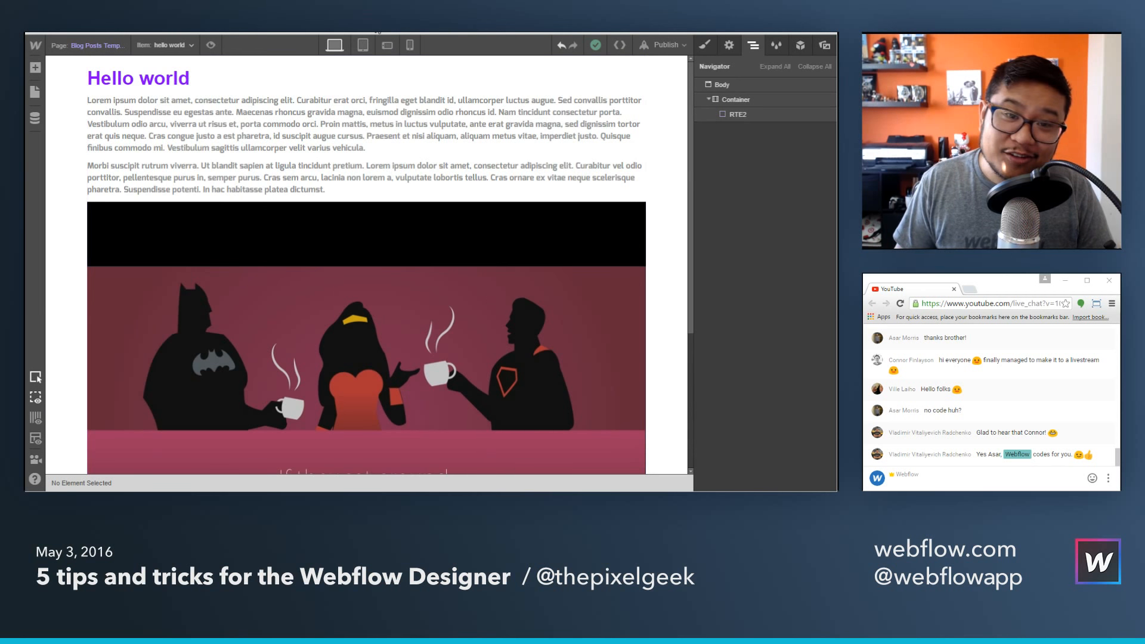
Open the embed.ly website in a separate browser tab.
key(ctrl+Tab)
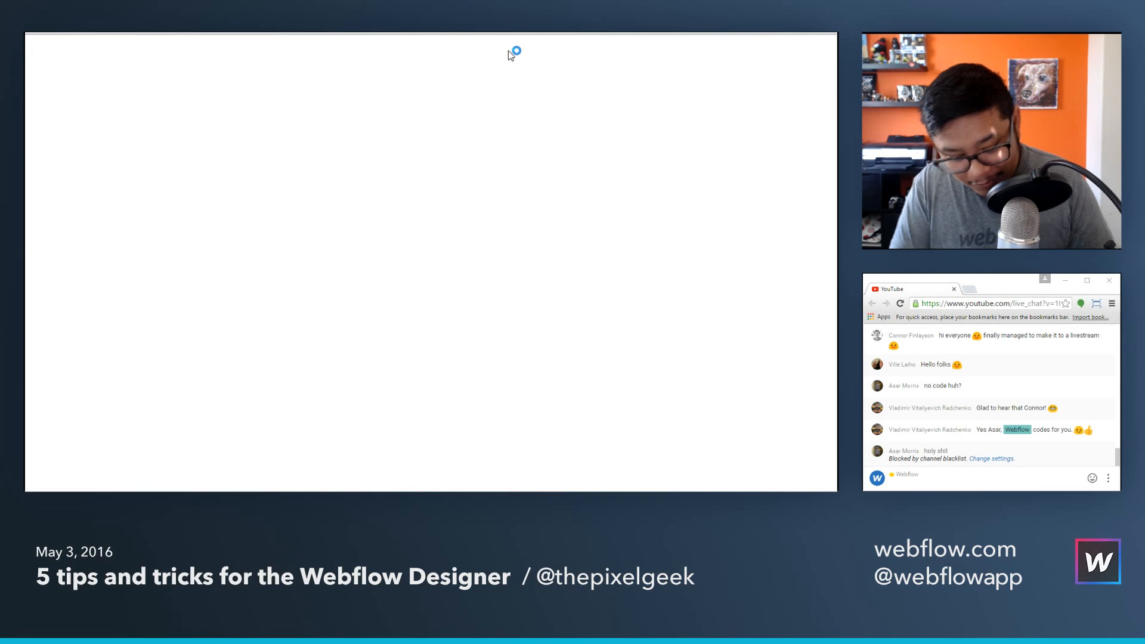
text(embed.ly)
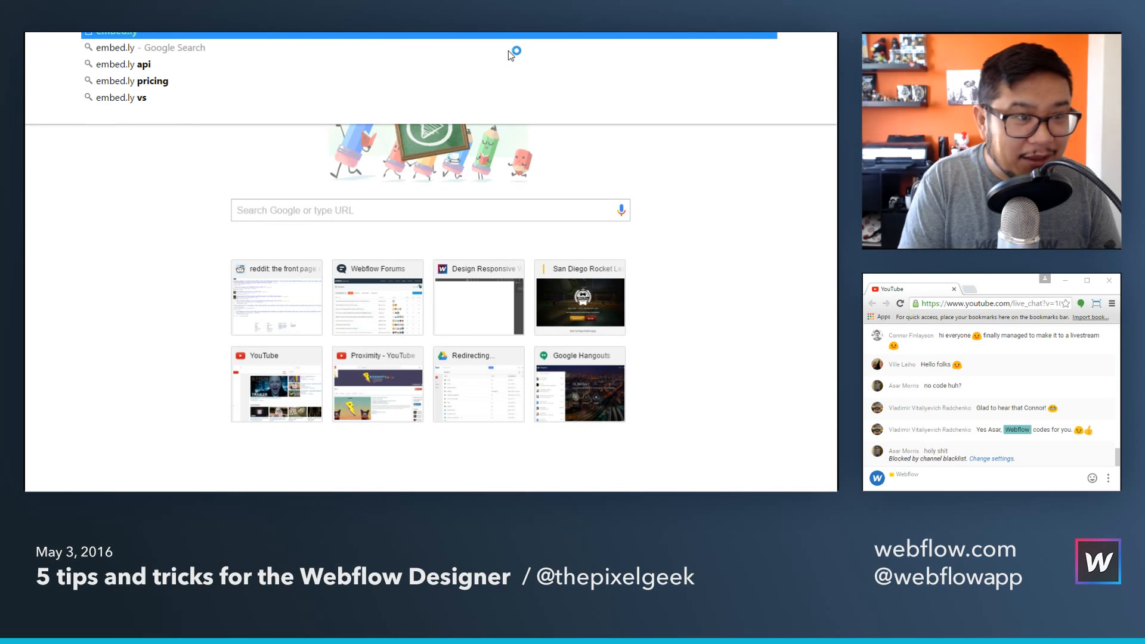
key(Return)
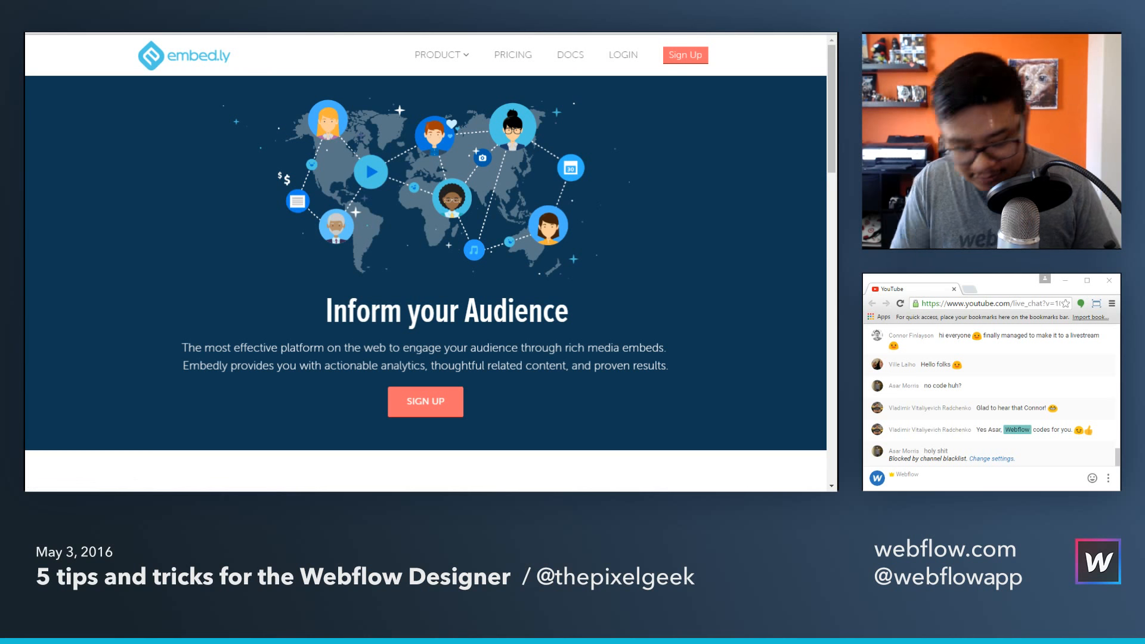
Search Google for "embedly card", open Embedly's Cards page and go to its free card maker.
key(ctrl+l)
text(embedly card)
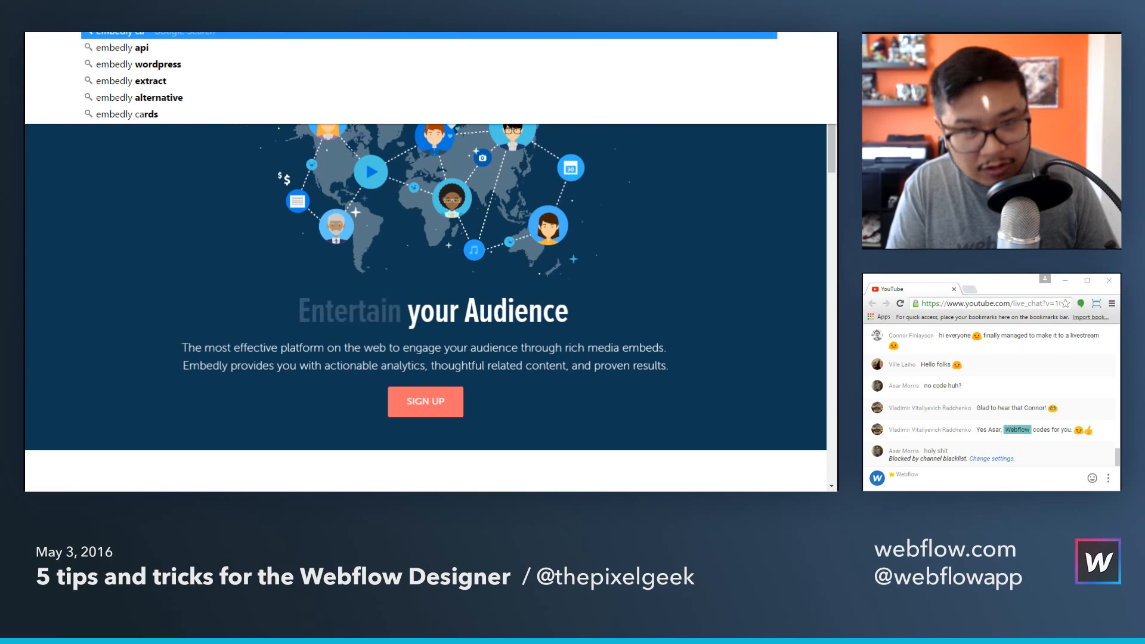
key(Return)
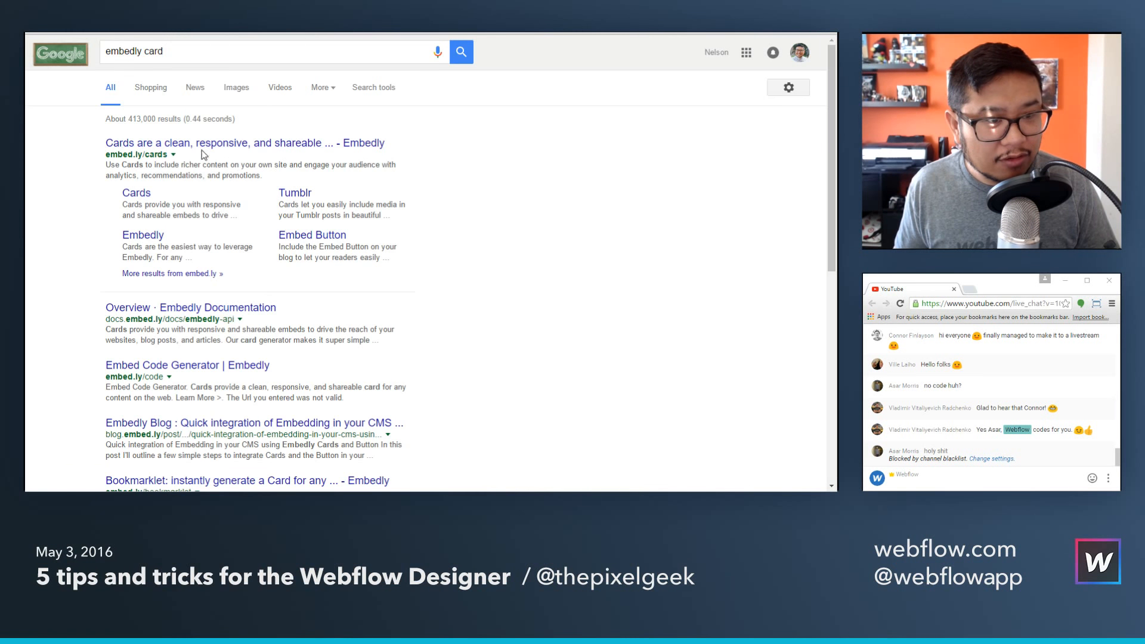
click(198, 144)
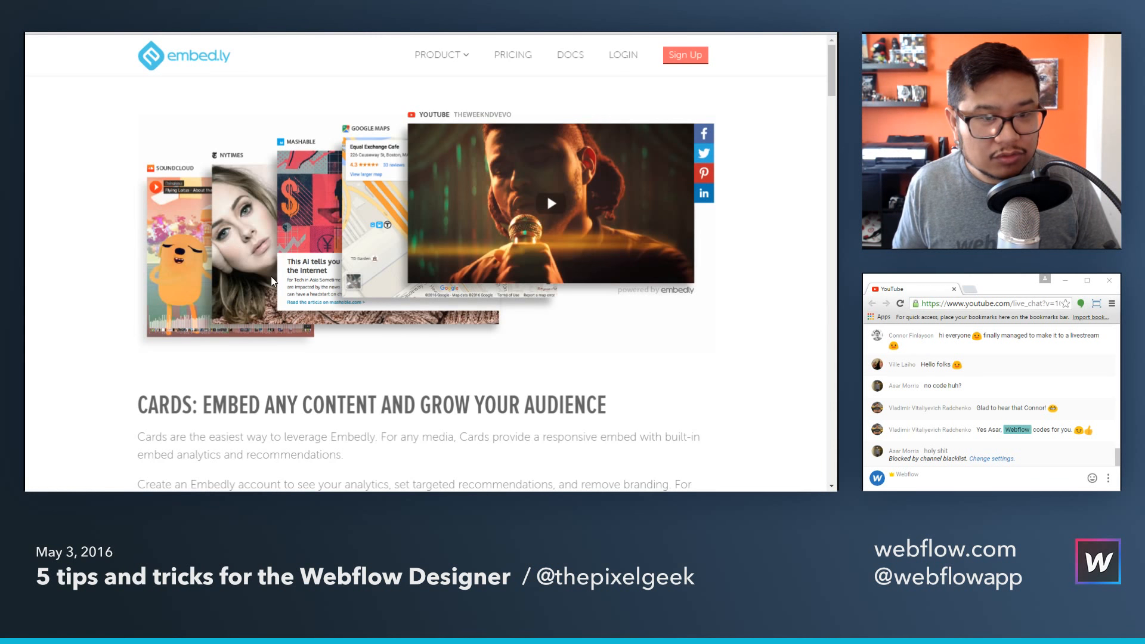
scroll(271, 281, down, 4)
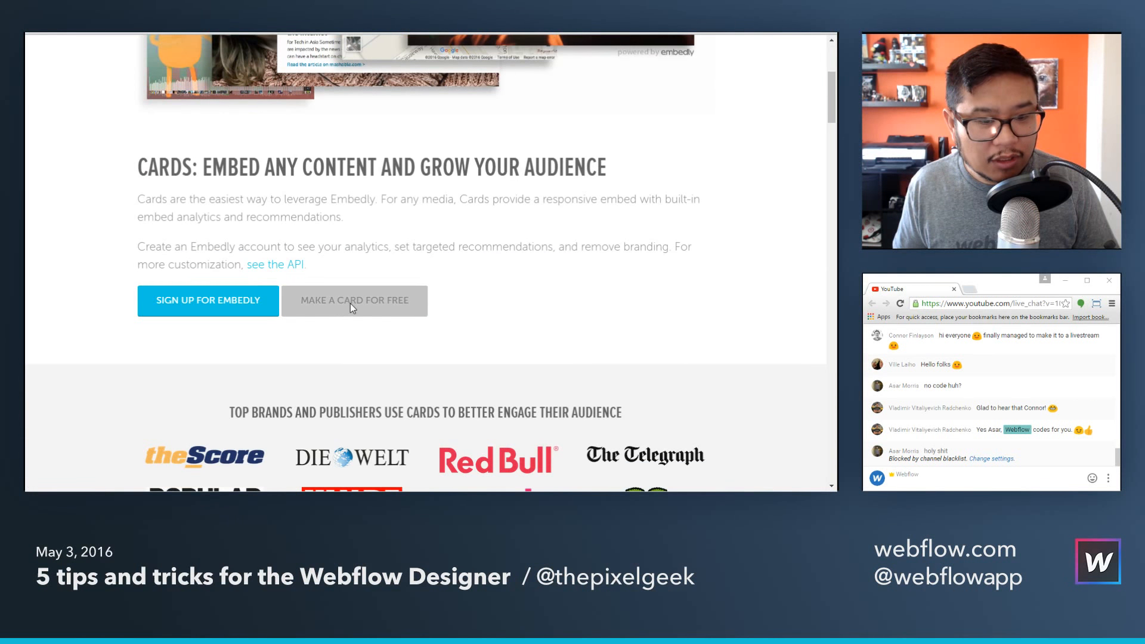
click(349, 303)
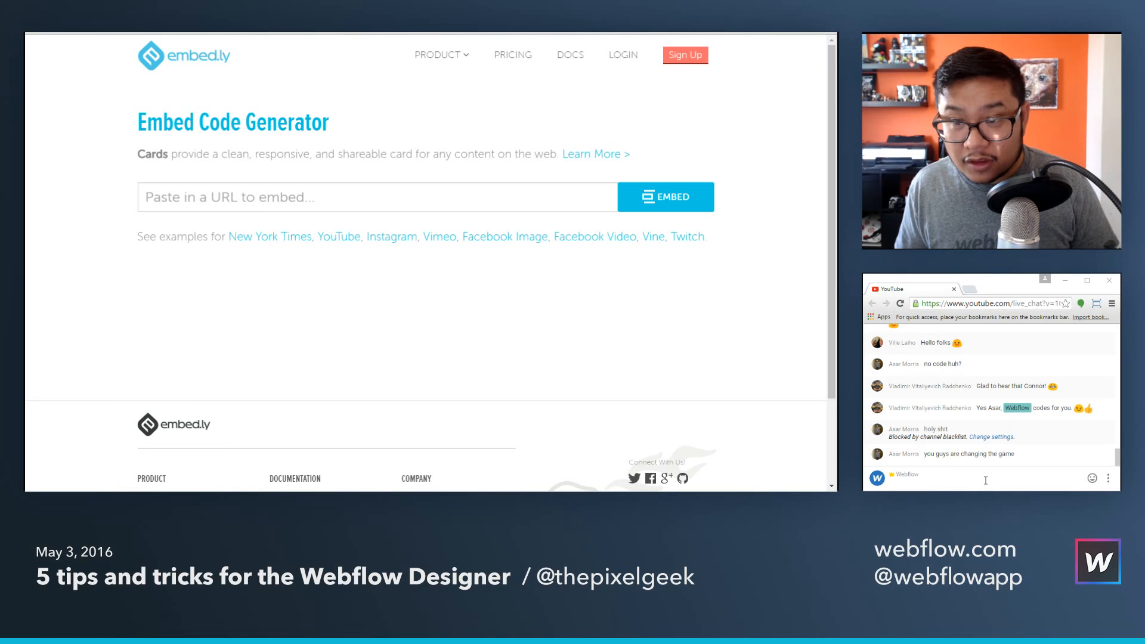
text(http://embed.ly/code)
key(Return)
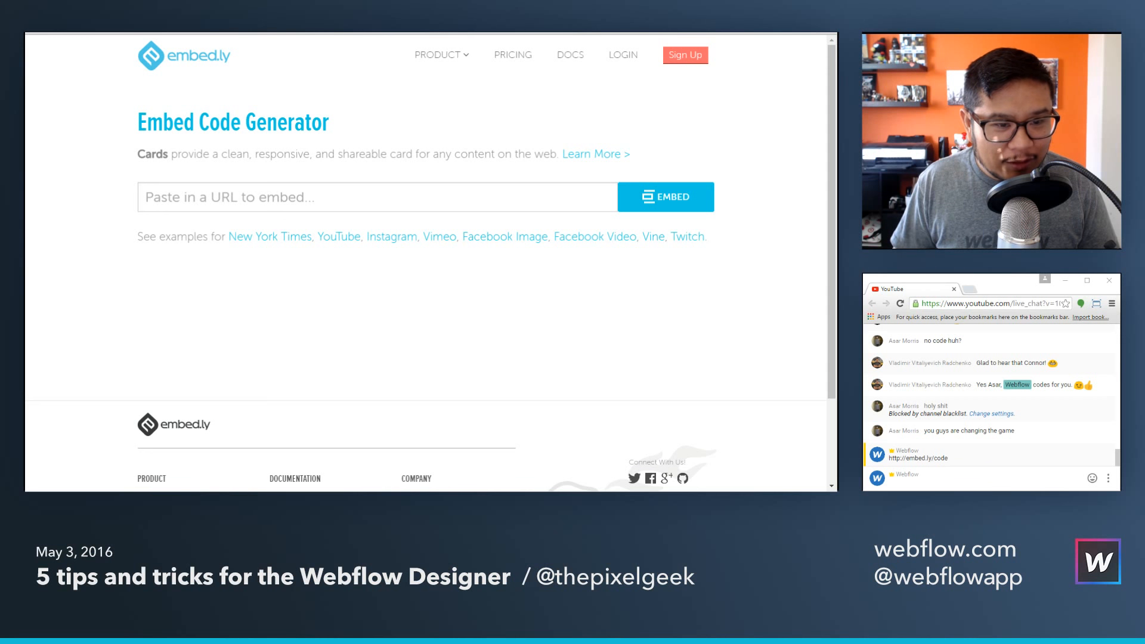
scroll(469, 344, down, 2)
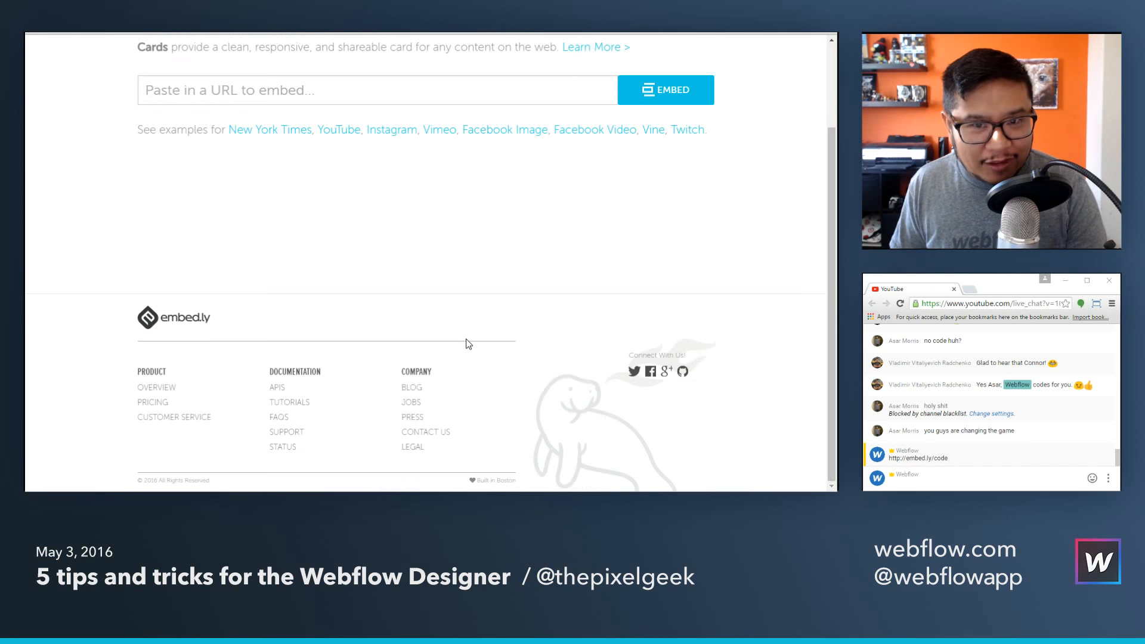
scroll(469, 344, up, 2)
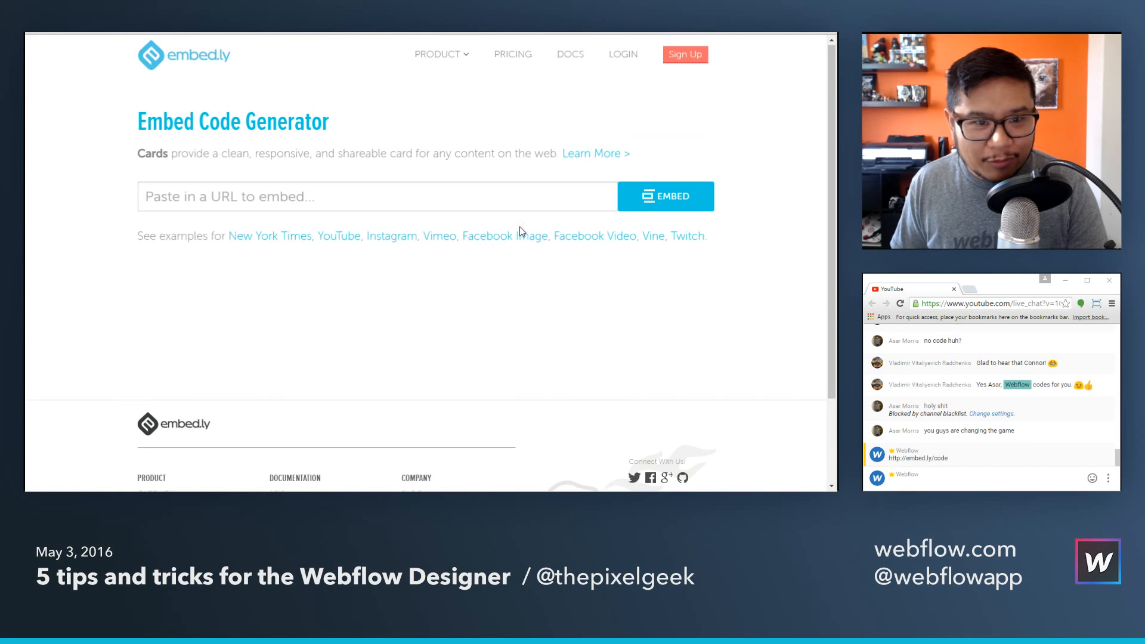
Look through the Embedly Cards overview, the Cards documentation and the Integrations page, and return to the Embed Code Generator.
click(590, 157)
scroll(599, 336, down, 4)
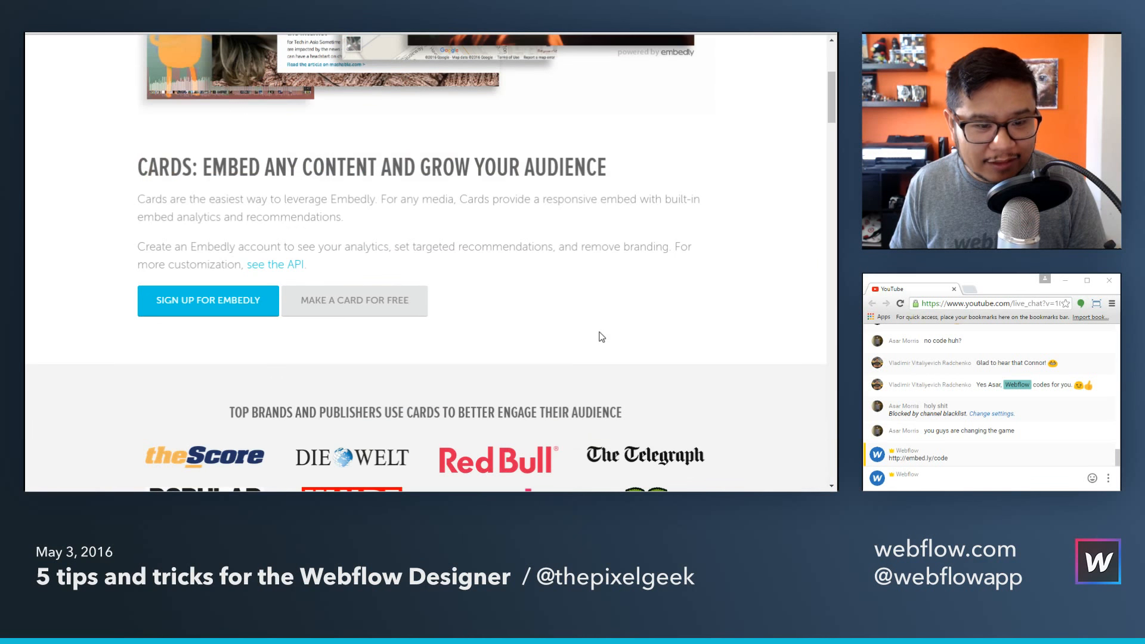
scroll(601, 337, down, 15)
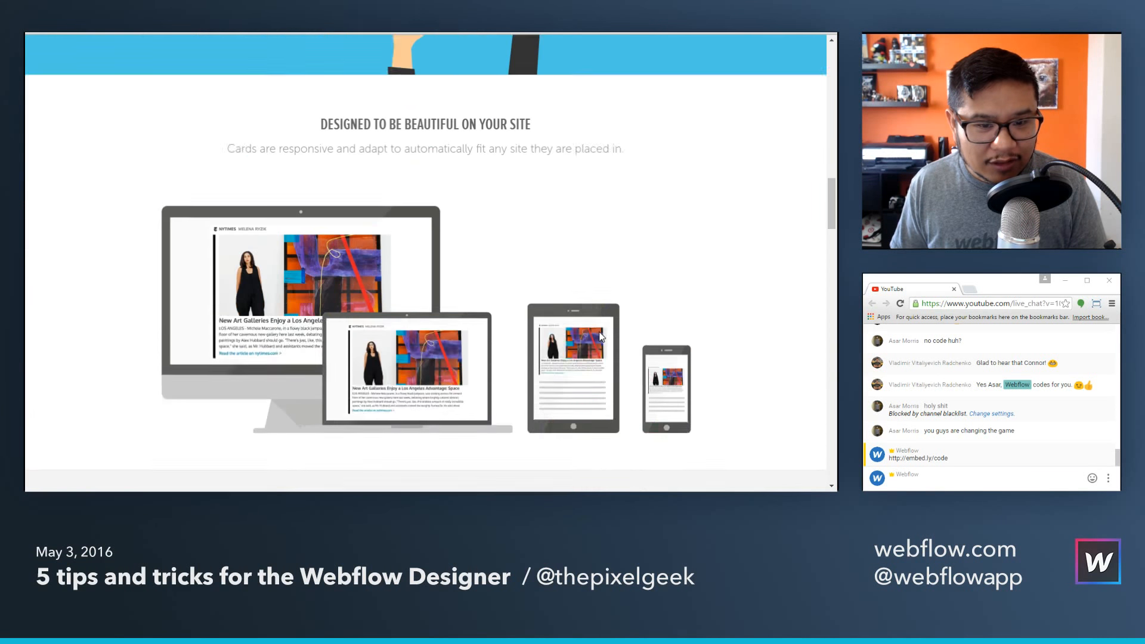
scroll(600, 336, down, 12)
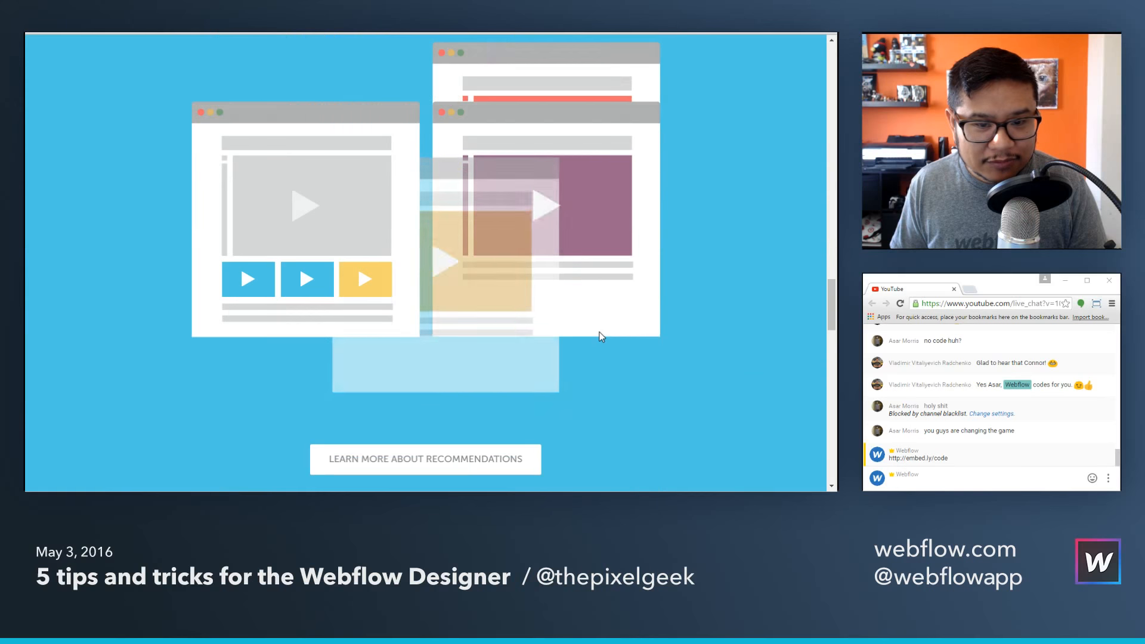
scroll(601, 337, down, 10)
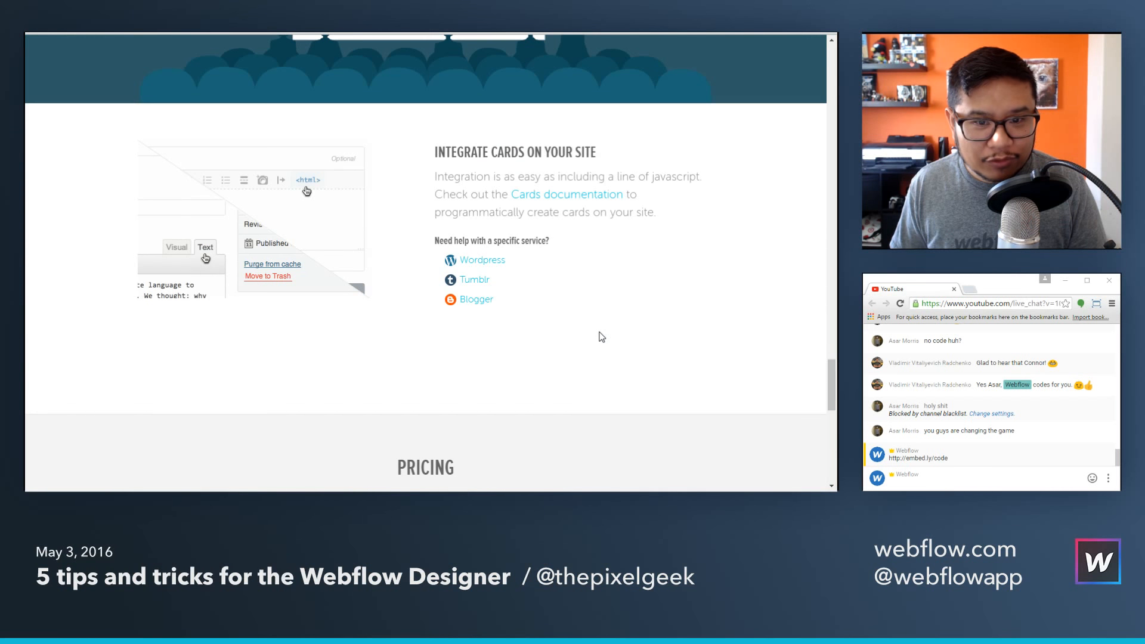
click(586, 196)
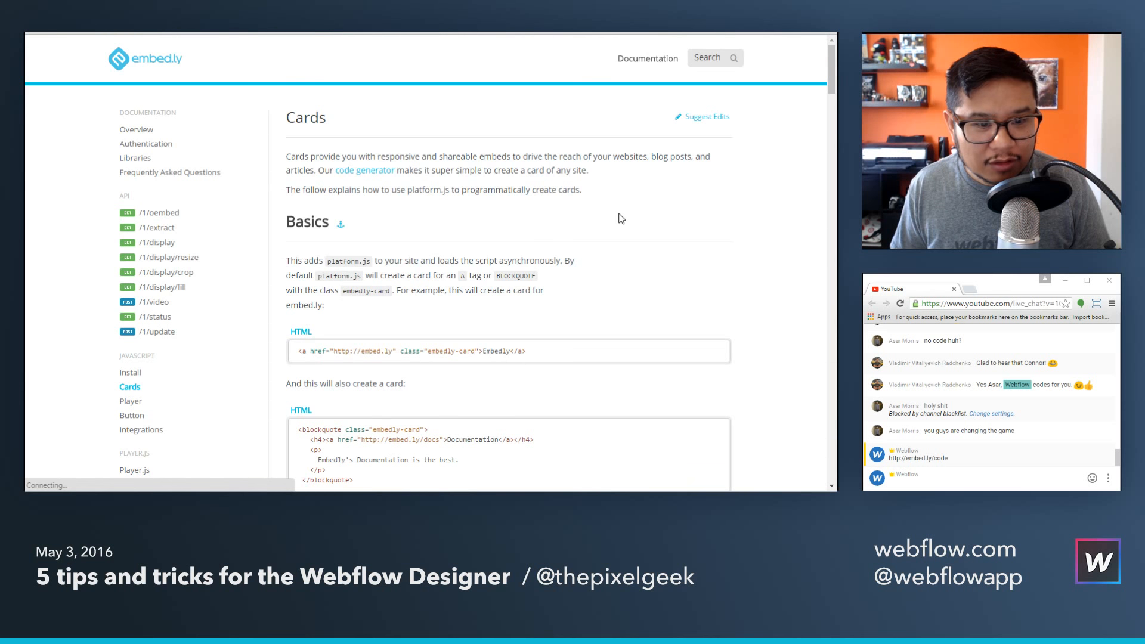
scroll(808, 297, down, 6)
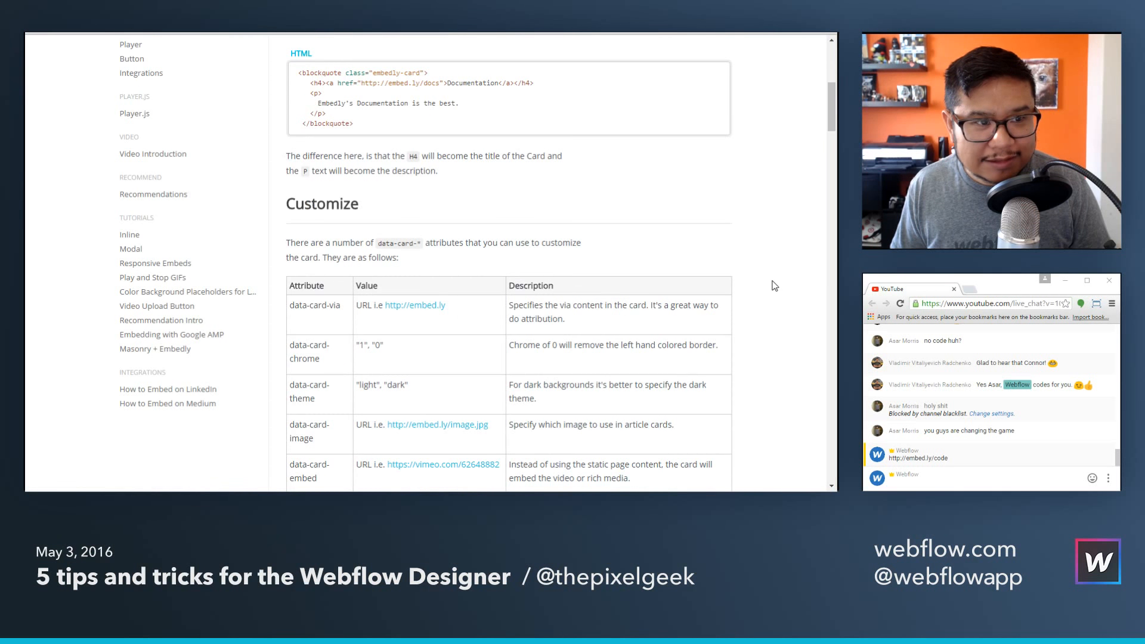
click(152, 75)
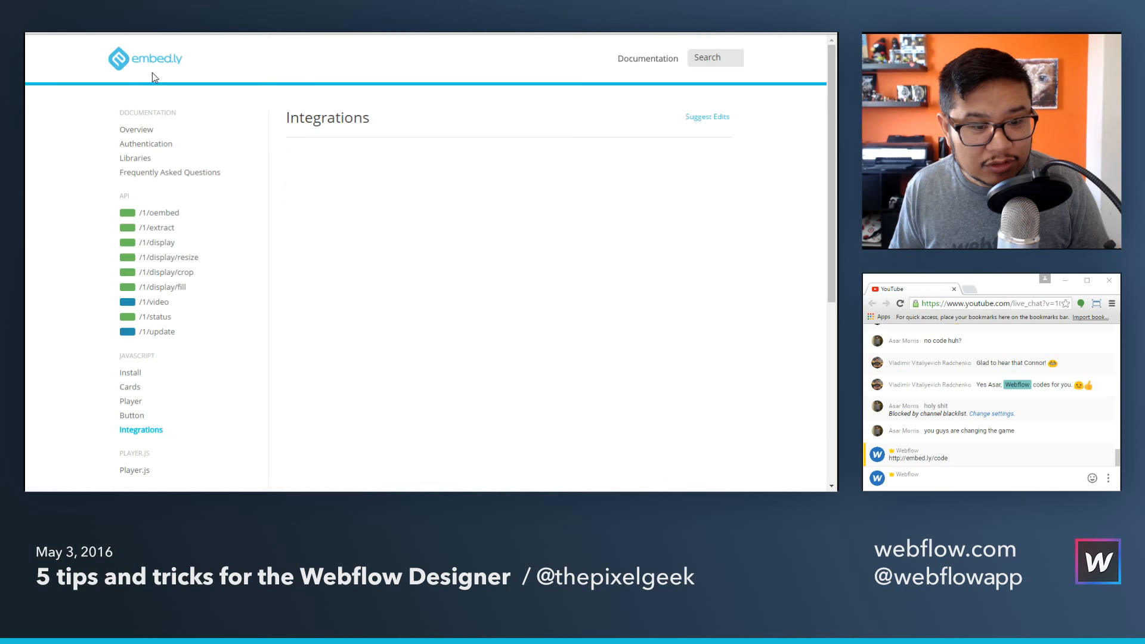
scroll(298, 241, down, 6)
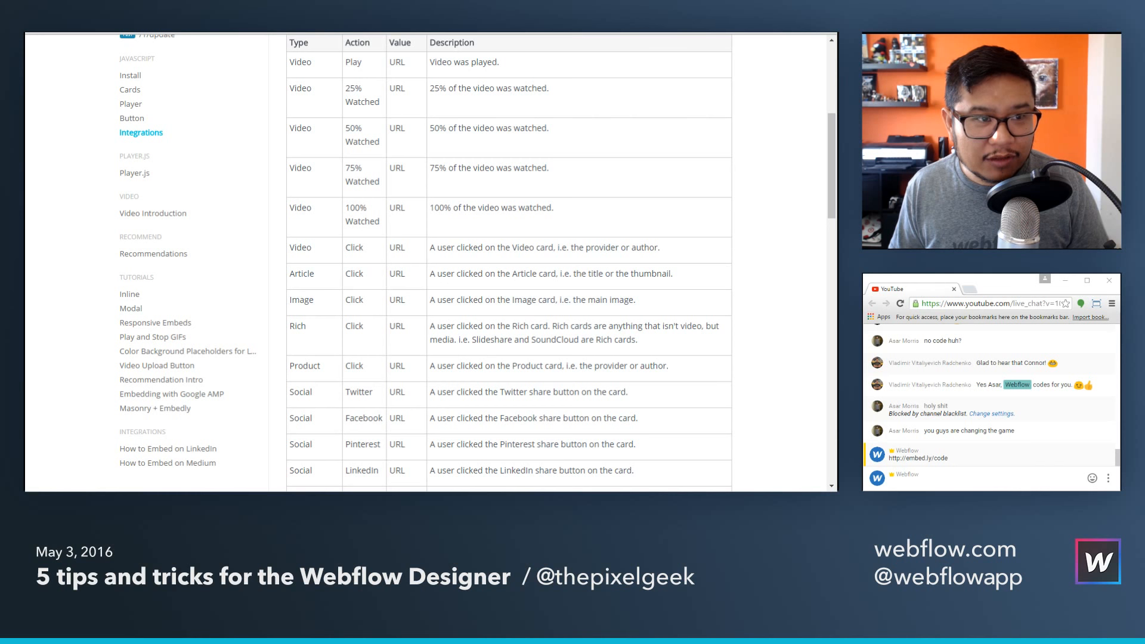
key(alt+Left)
key(alt+Left)
key(alt+Left)
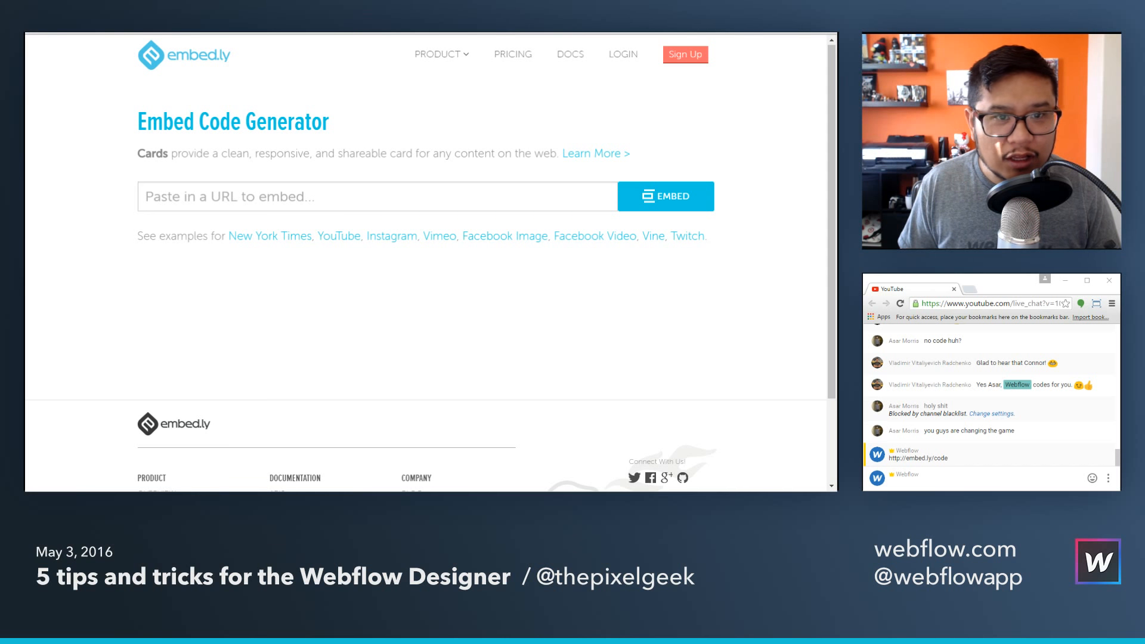
Load the Mirror's Edge Twitter profile in the SlideShare tab and open its pinned tweet about the Closed Beta.
key(ctrl+Tab)
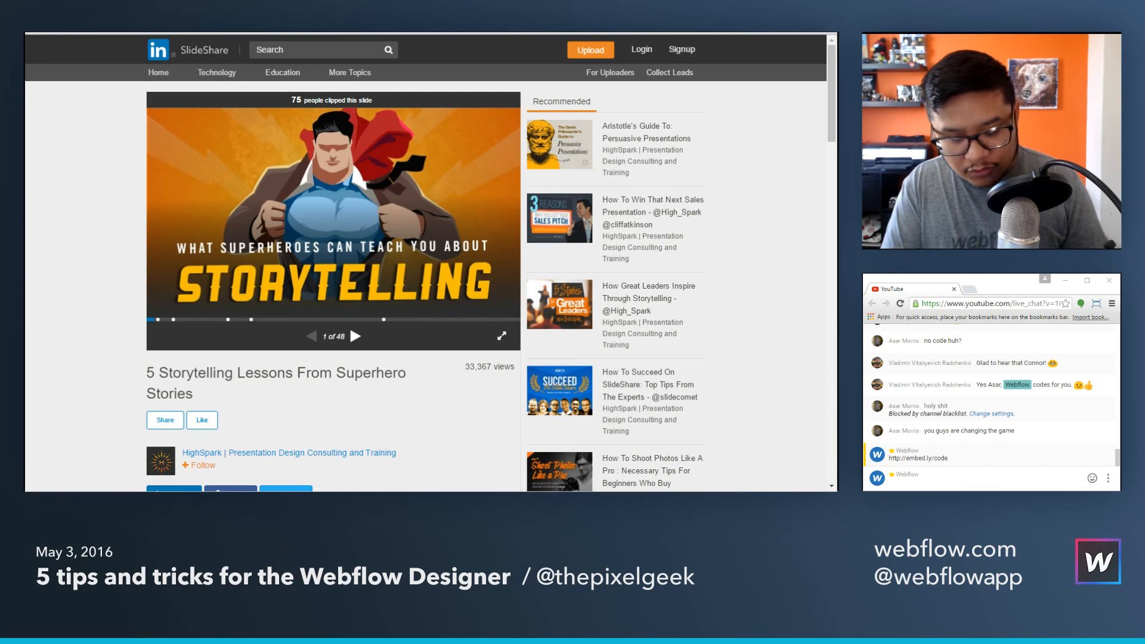
key(ctrl+l)
text(twi)
key(Return)
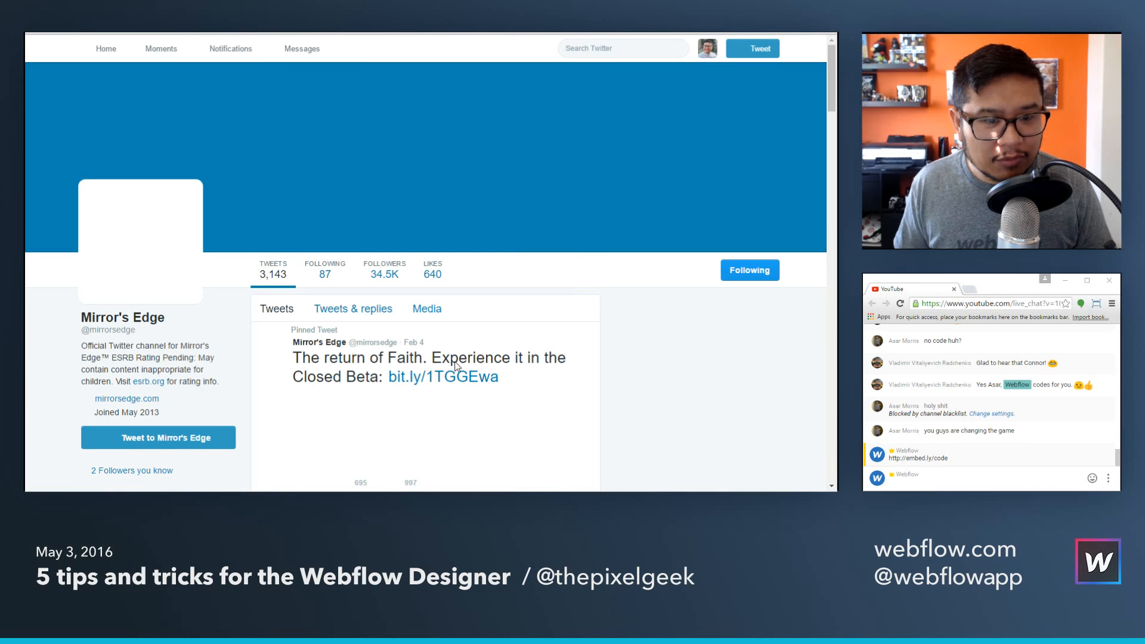
scroll(427, 340, down, 1)
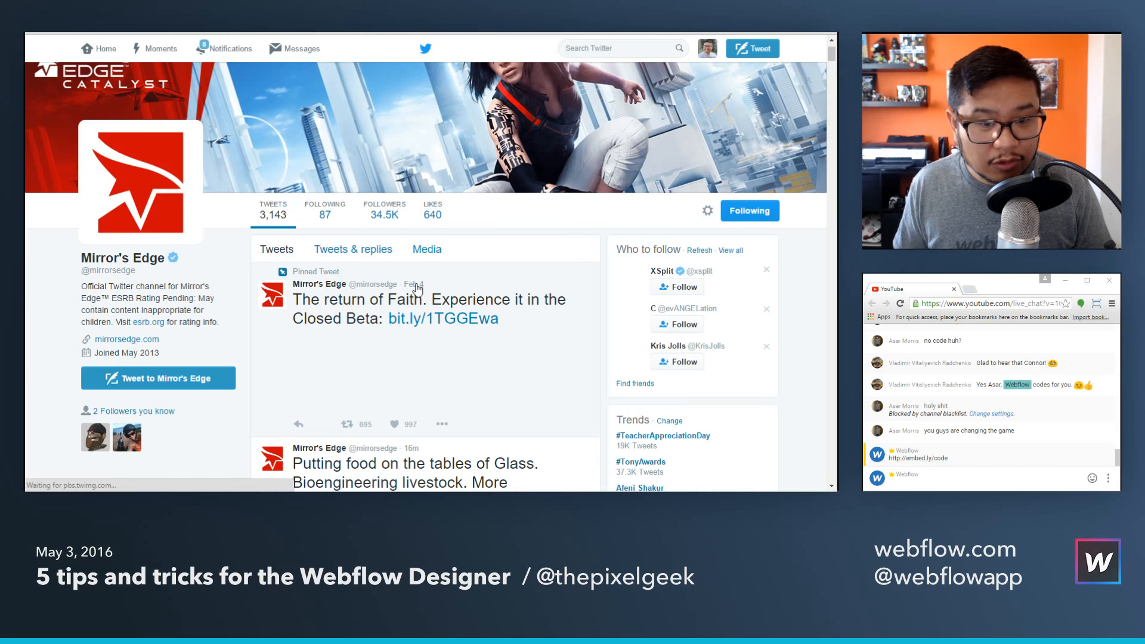
click(556, 291)
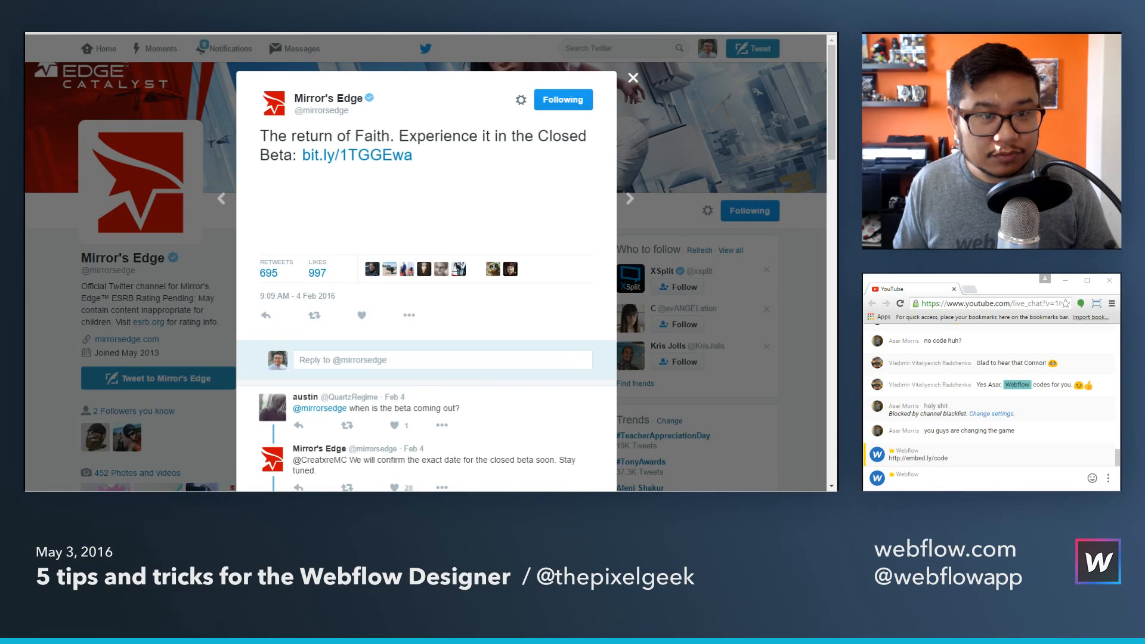
Switch to Webflow, open the hello world post in the Blog Posts collection and delete the embedded presentation from its Post Body.
key(ctrl+shift+Tab)
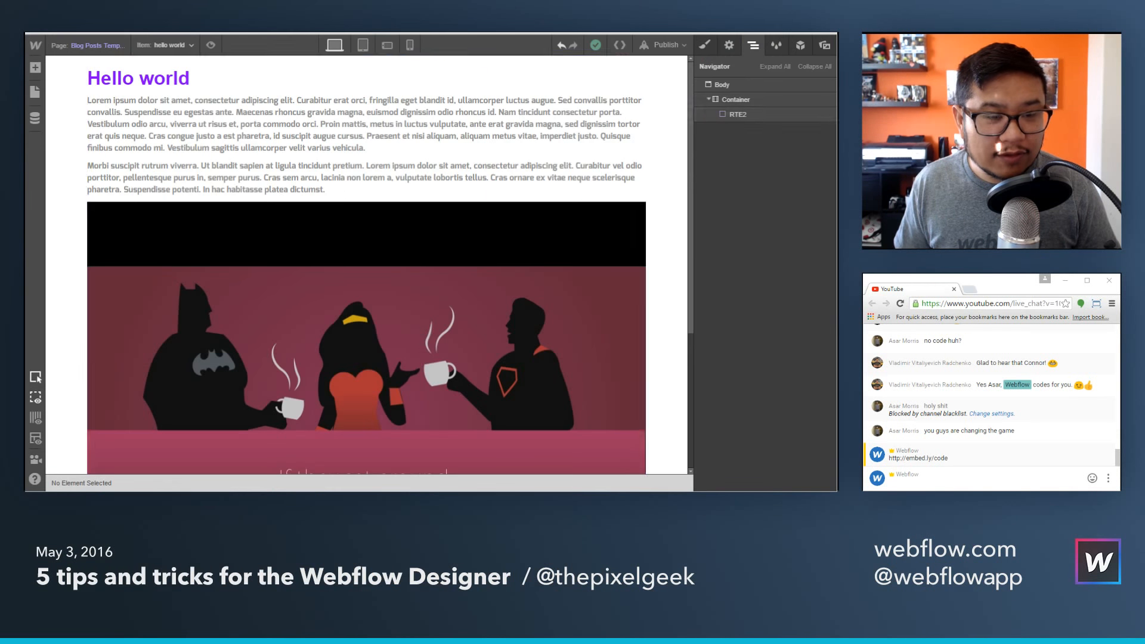
click(36, 118)
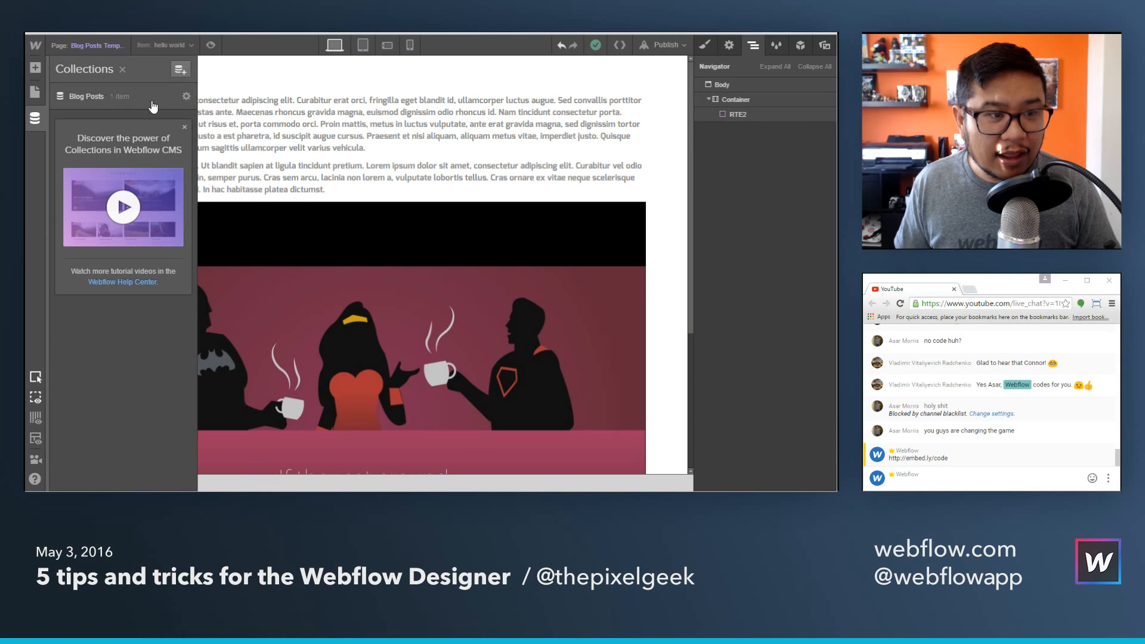
click(105, 97)
click(351, 123)
click(521, 337)
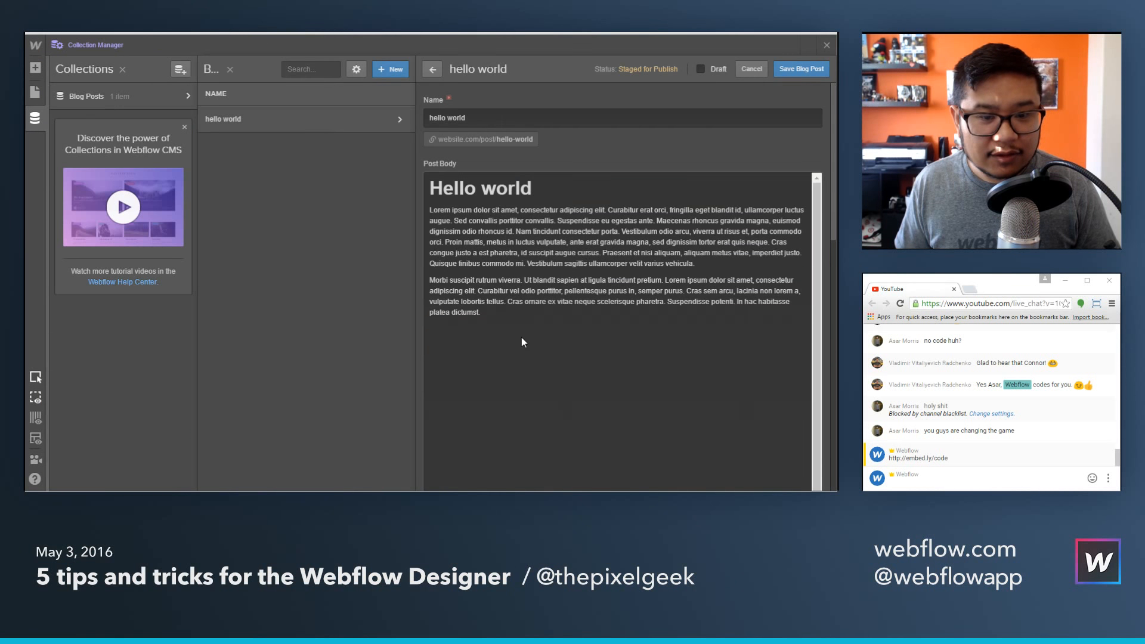
key(ctrl+v)
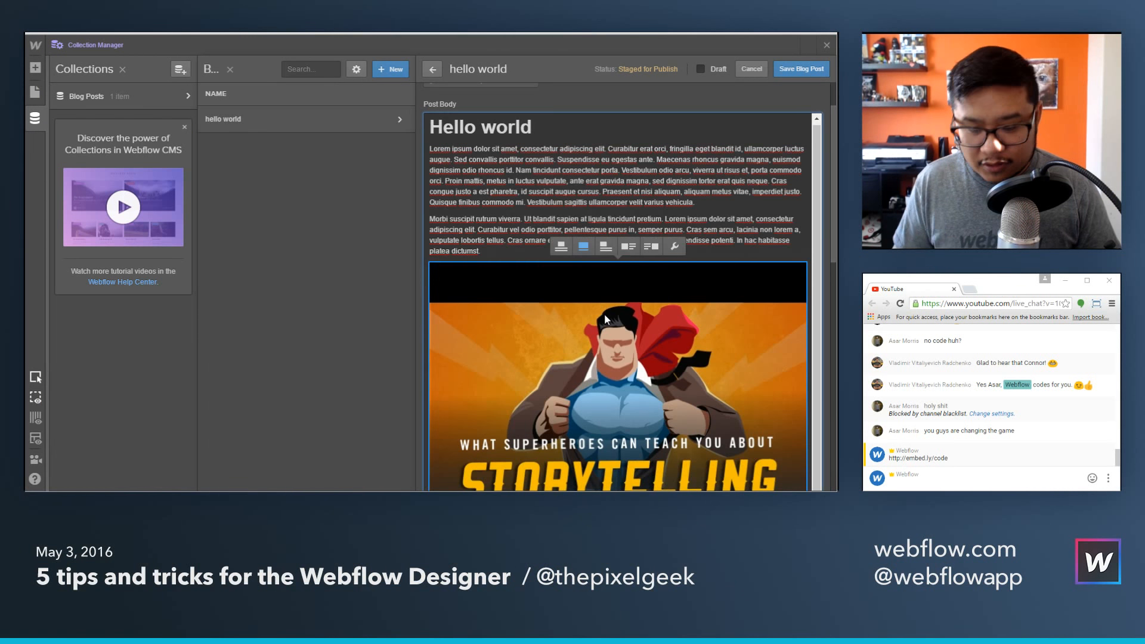
key(BackSpace)
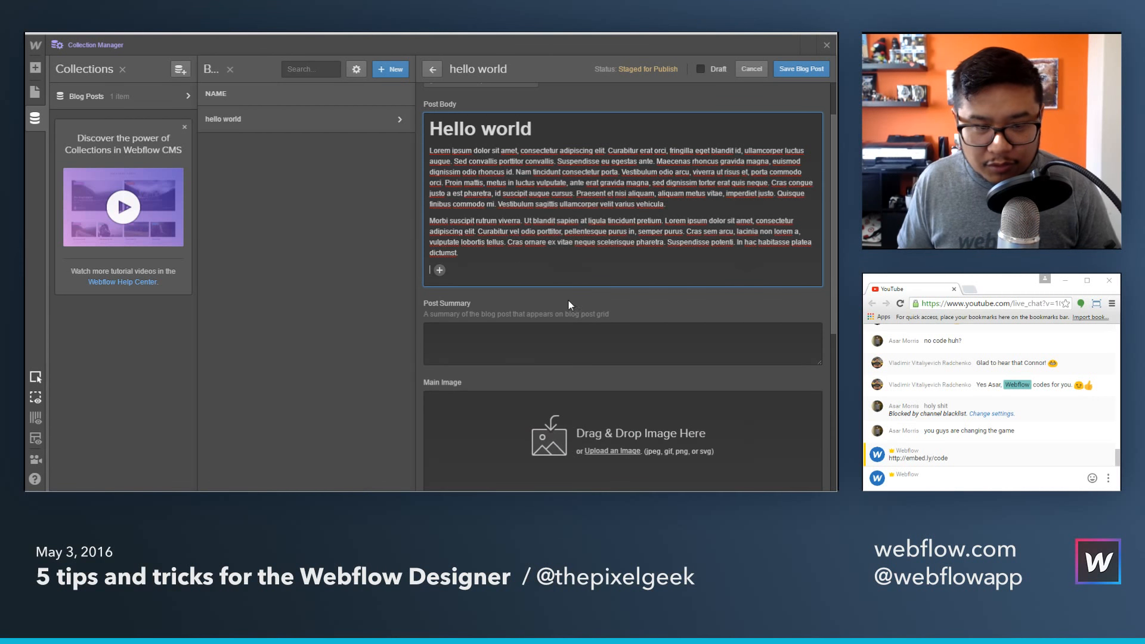
Try to embed the Mirror's Edge tweet link as rich content below the Post Body text, and clear the link field.
click(439, 270)
click(505, 271)
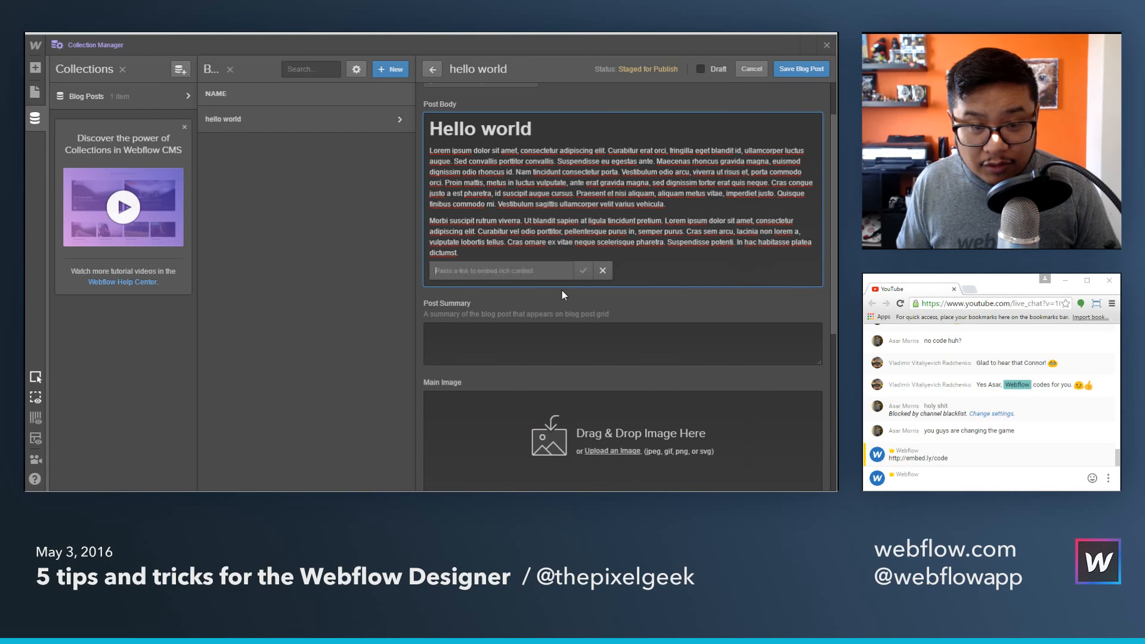
key(ctrl+v)
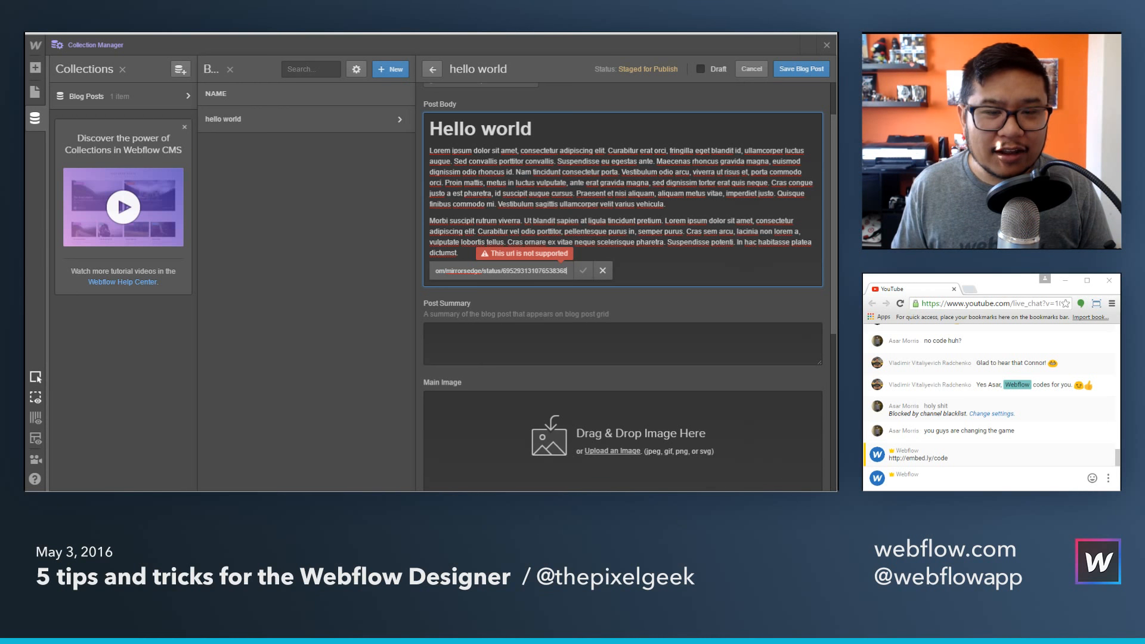
triple_click(537, 268)
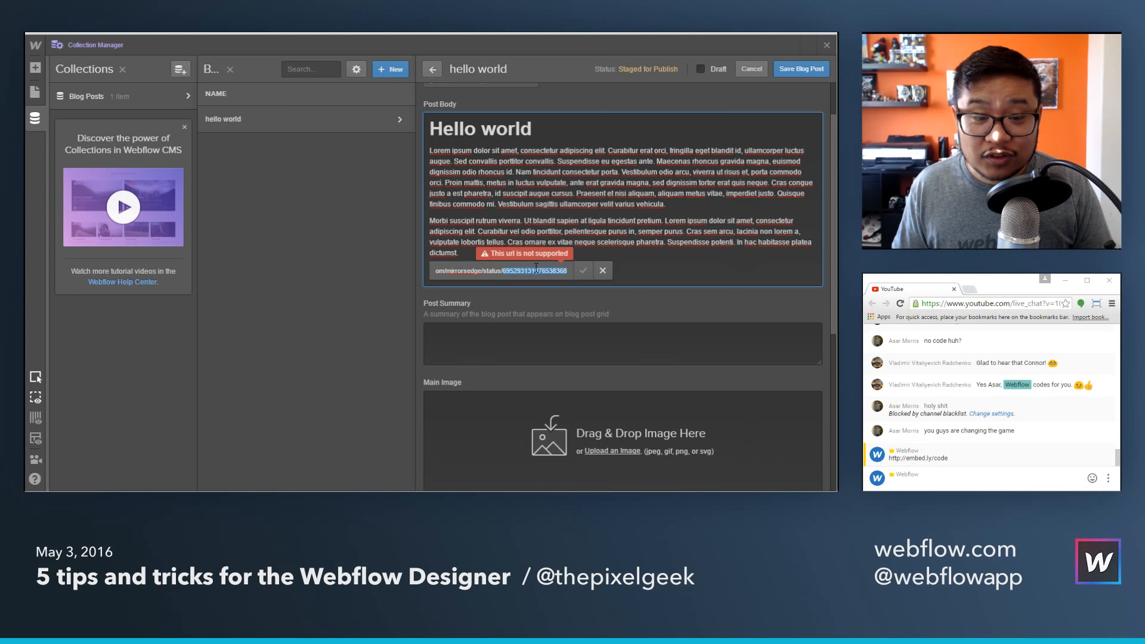
key(BackSpace)
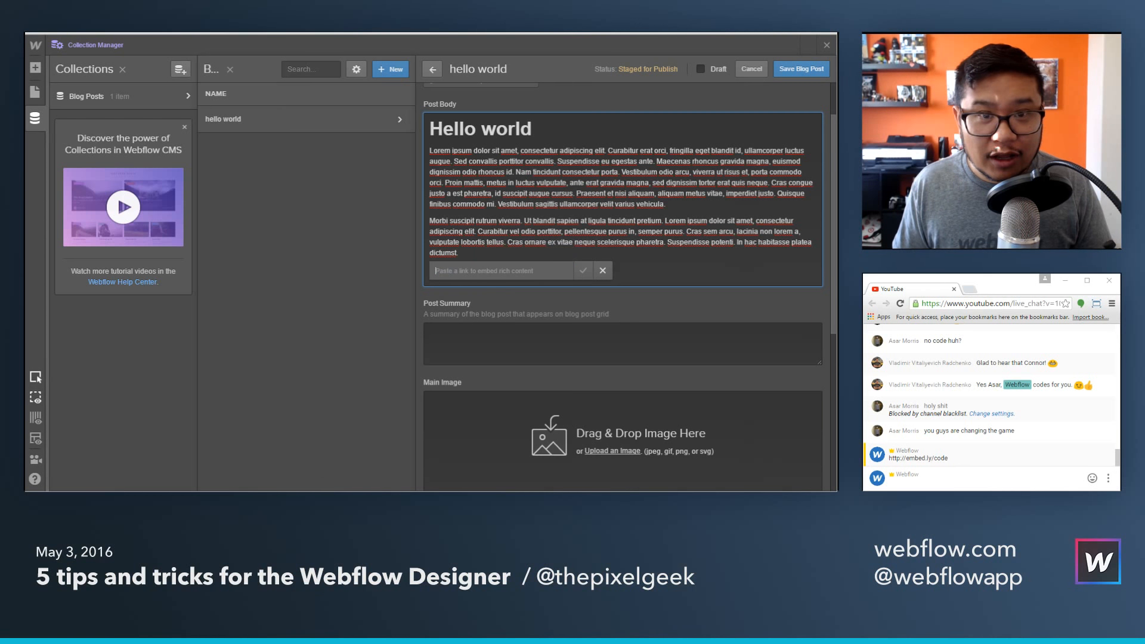
Load the sdrocketleague Twitch channel in a new browser tab.
key(ctrl+Tab)
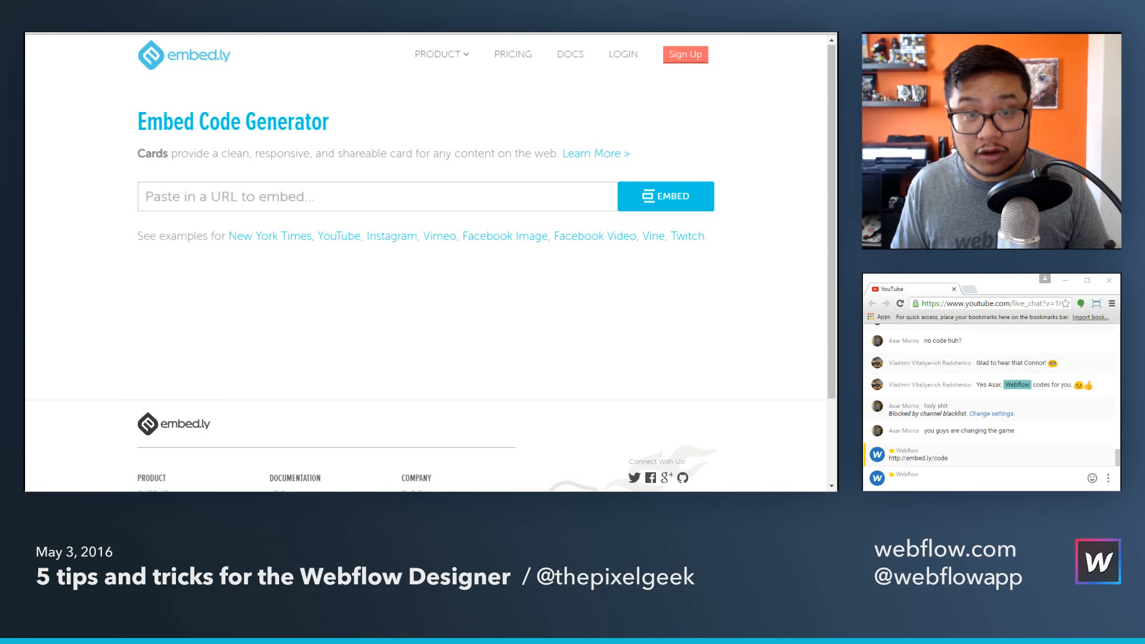
key(ctrl+t)
text(twit)
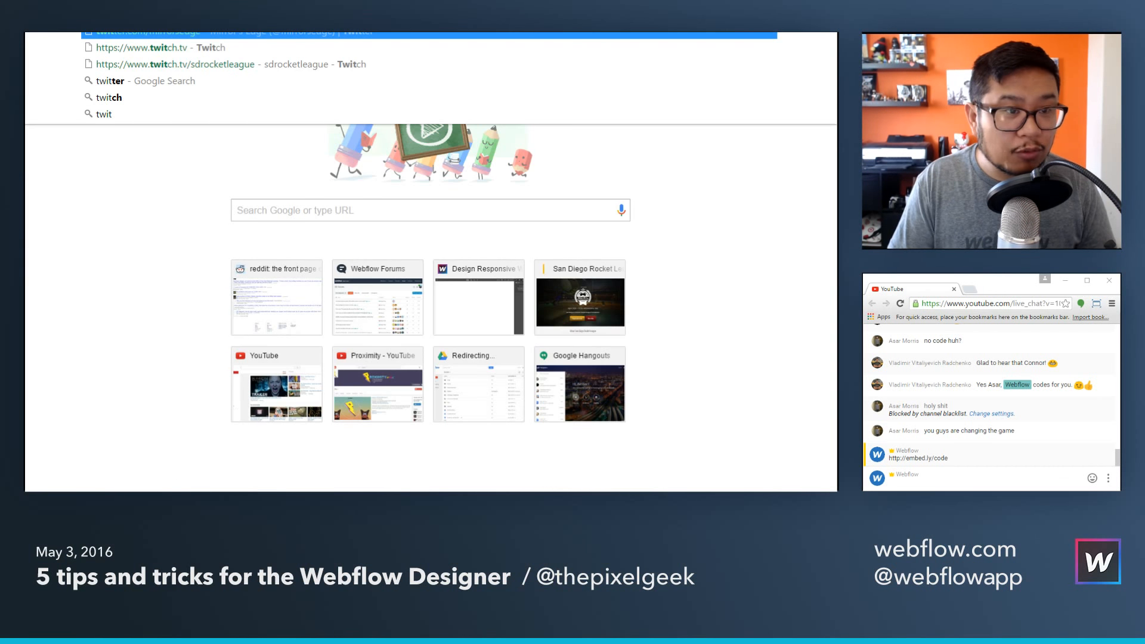
key(Down)
key(Down)
key(Return)
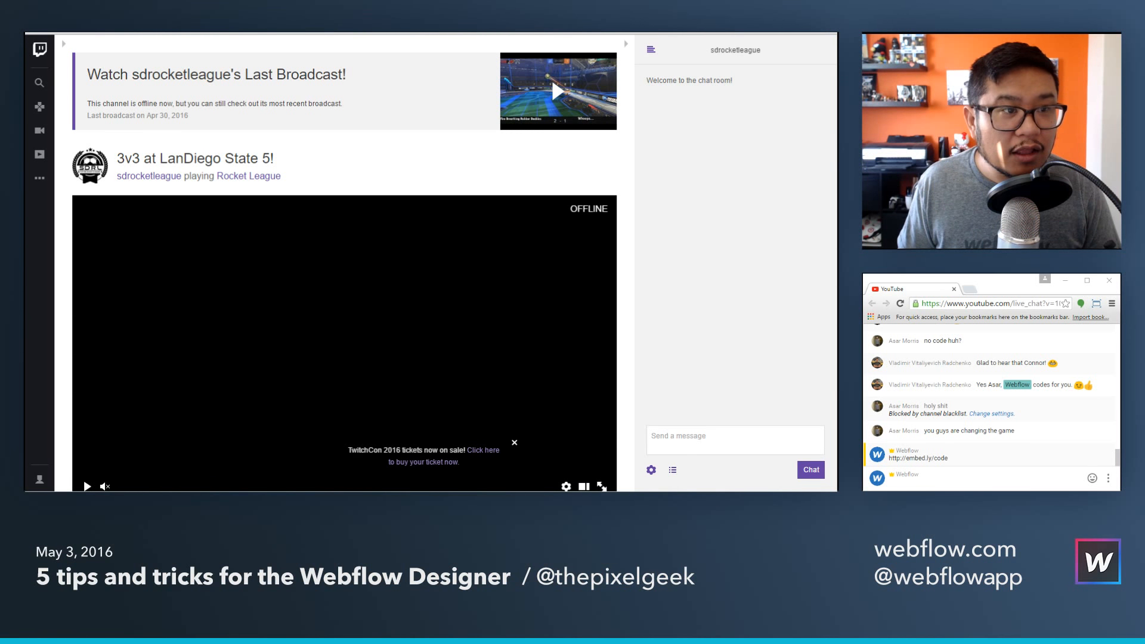
key(ctrl+shift+Tab)
click(440, 270)
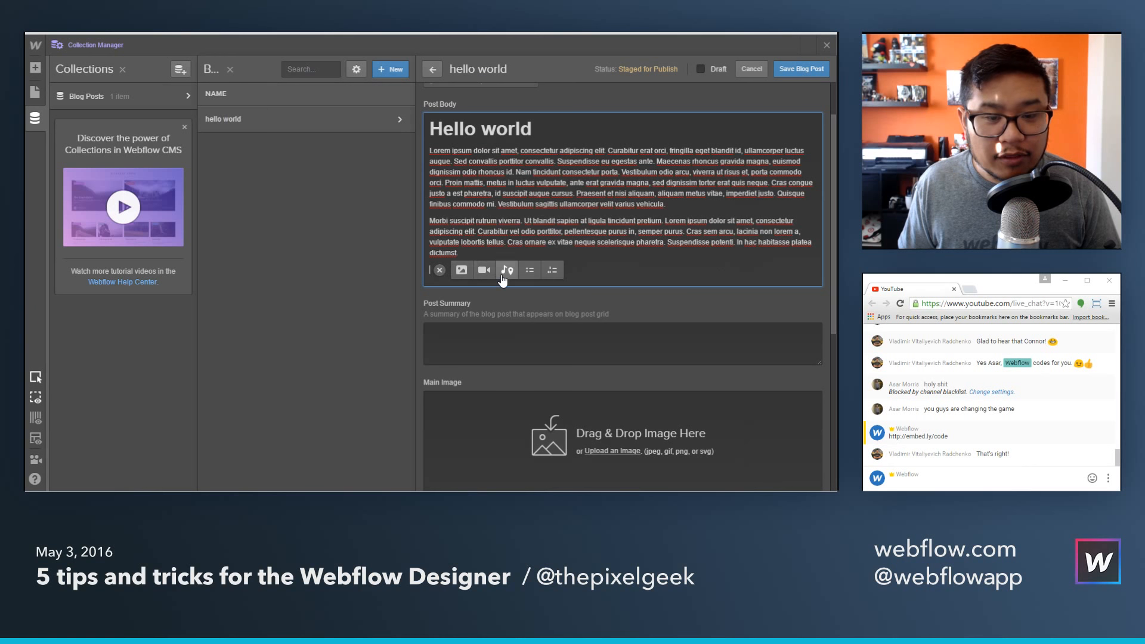
click(507, 270)
text(https://www.twitch.tv/sdrocketleague)
click(584, 274)
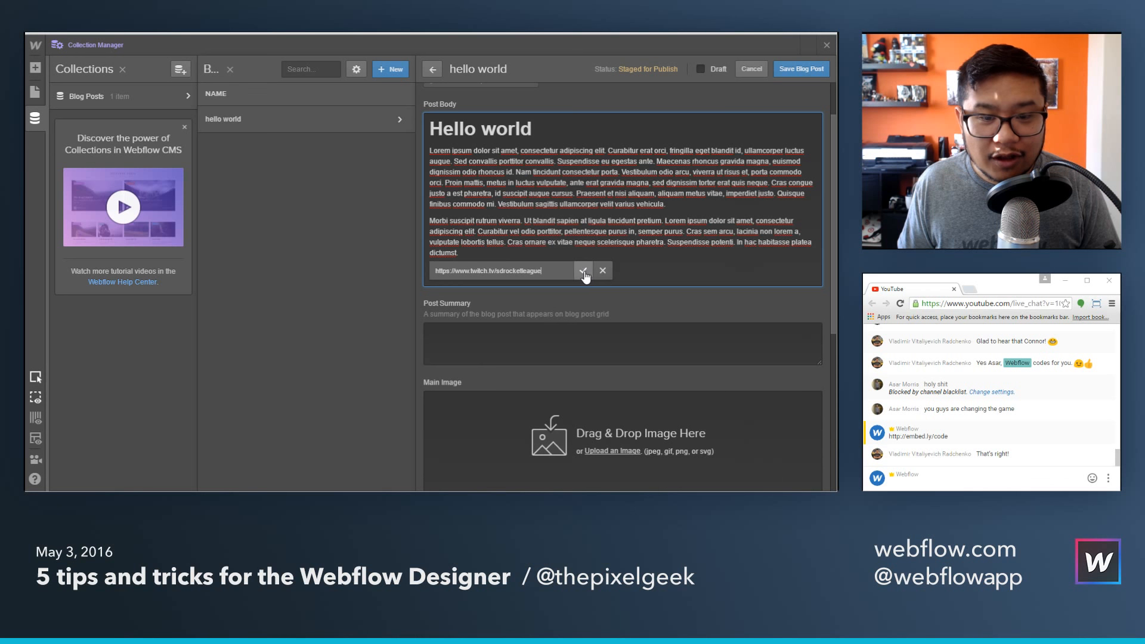
click(585, 271)
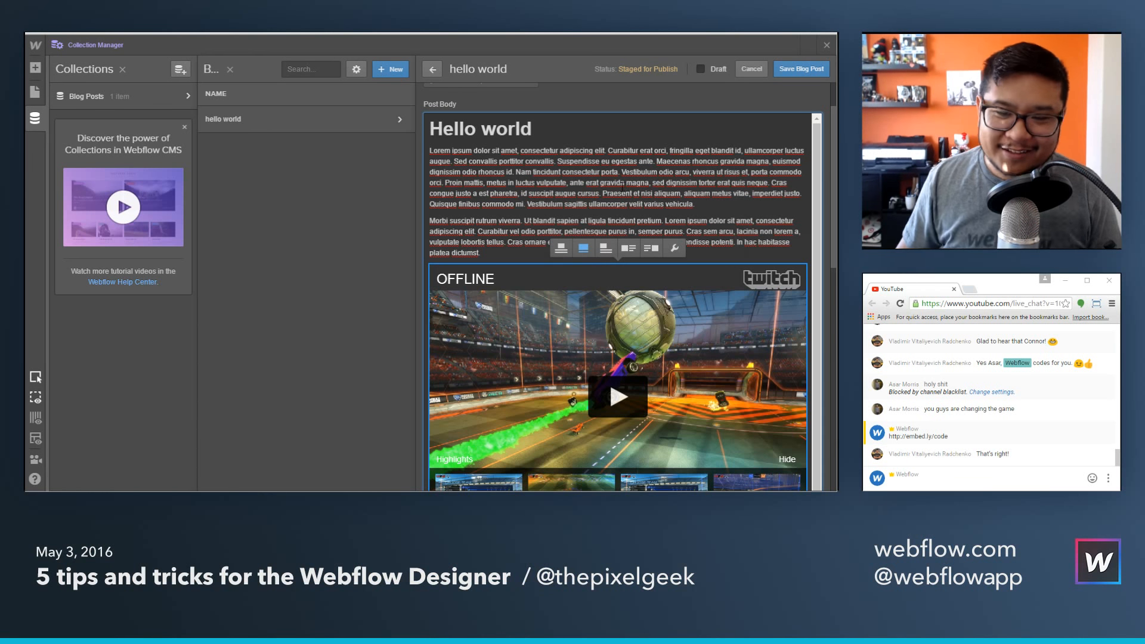
Save the blog post, close the Collection Manager and look over the Twitch embed on the Blog Posts template page.
click(789, 69)
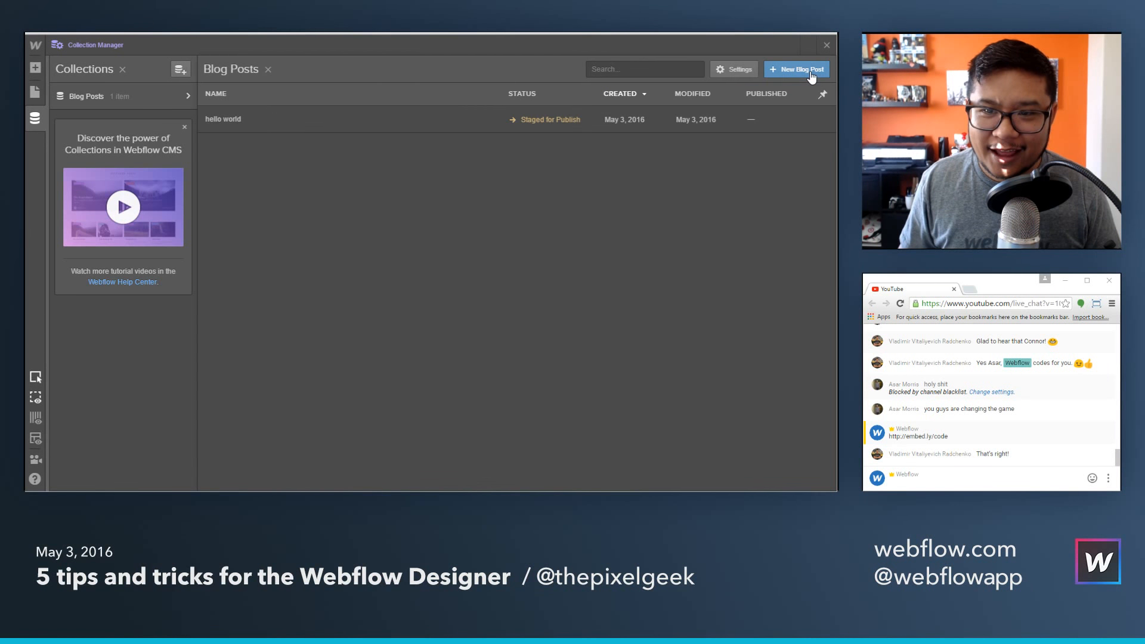
click(826, 46)
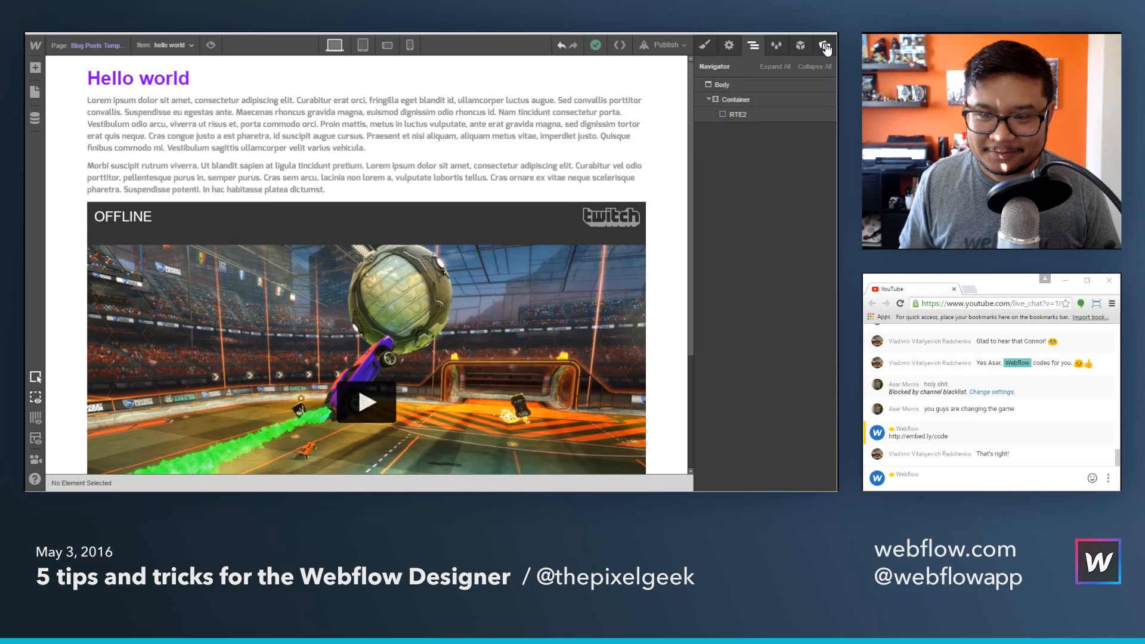
scroll(650, 307, down, 2)
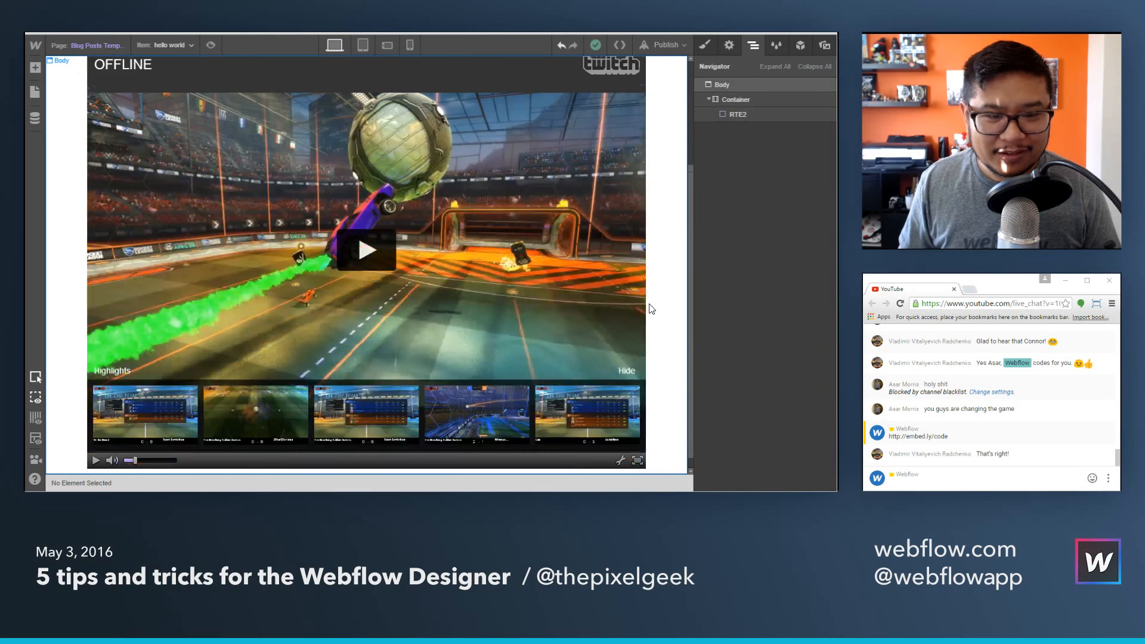
scroll(652, 309, up, 2)
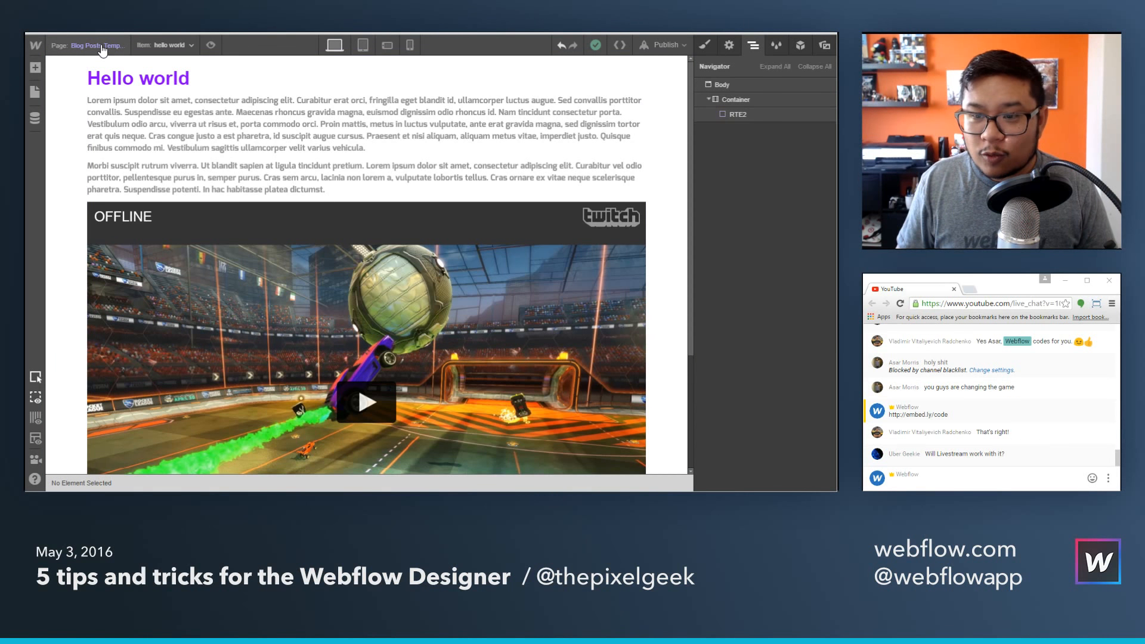
Search Google for "livestream spacex" in the Twitch channel's browser tab.
key(ctrl+Tab)
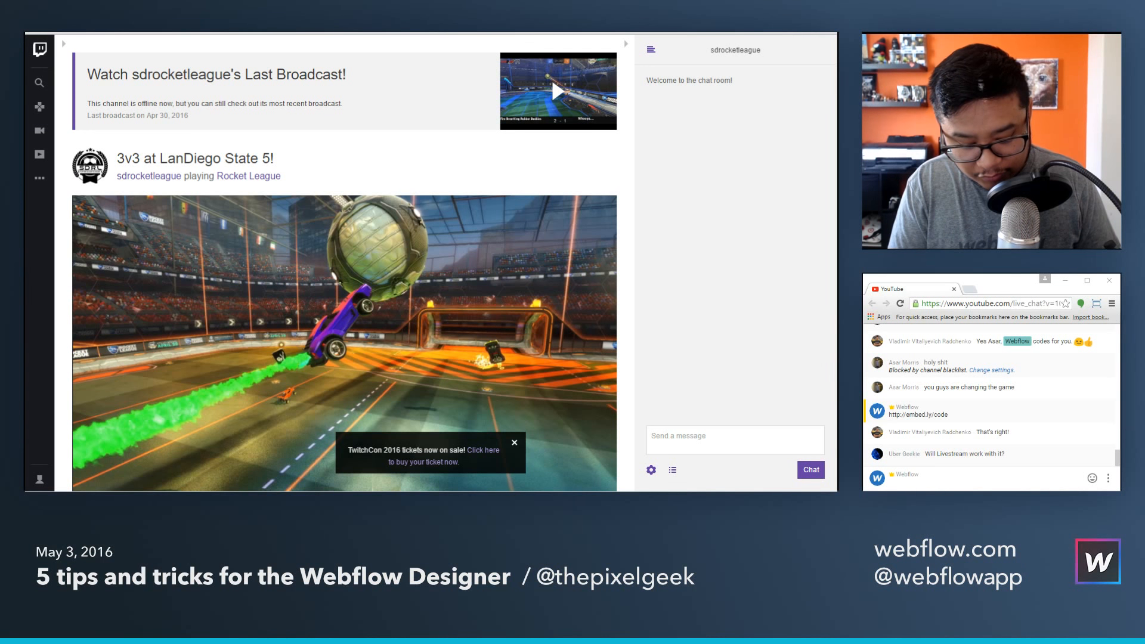
key(ctrl+l)
text(livestream)
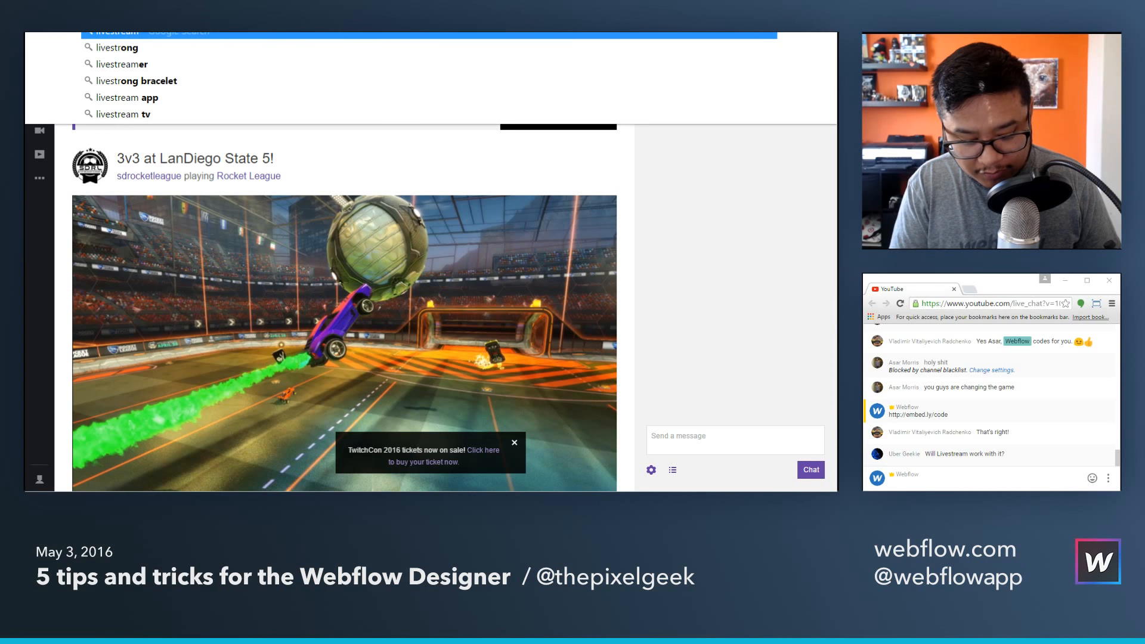
text( spacex)
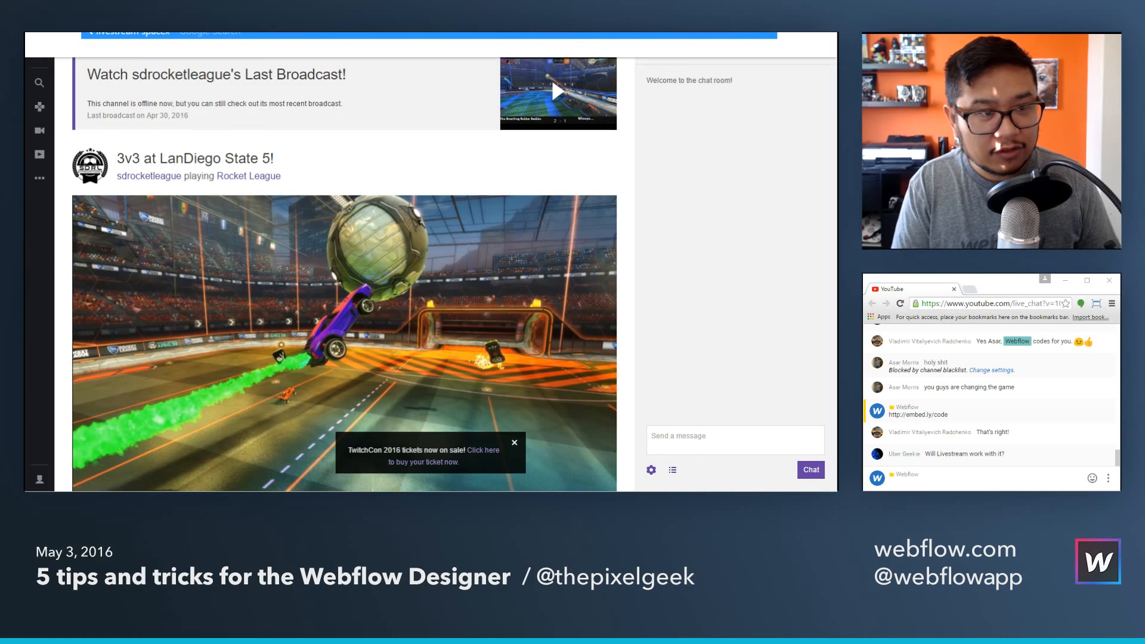
key(Return)
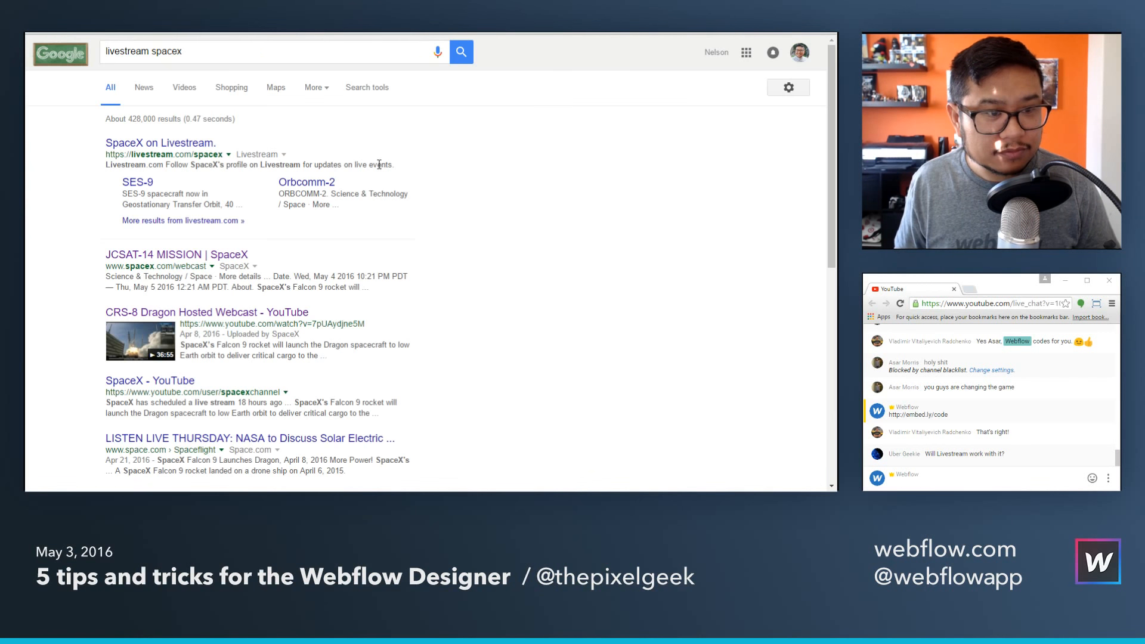
Open the SpaceX page on Livestream and its archived CRS-8 Dragon event.
click(199, 149)
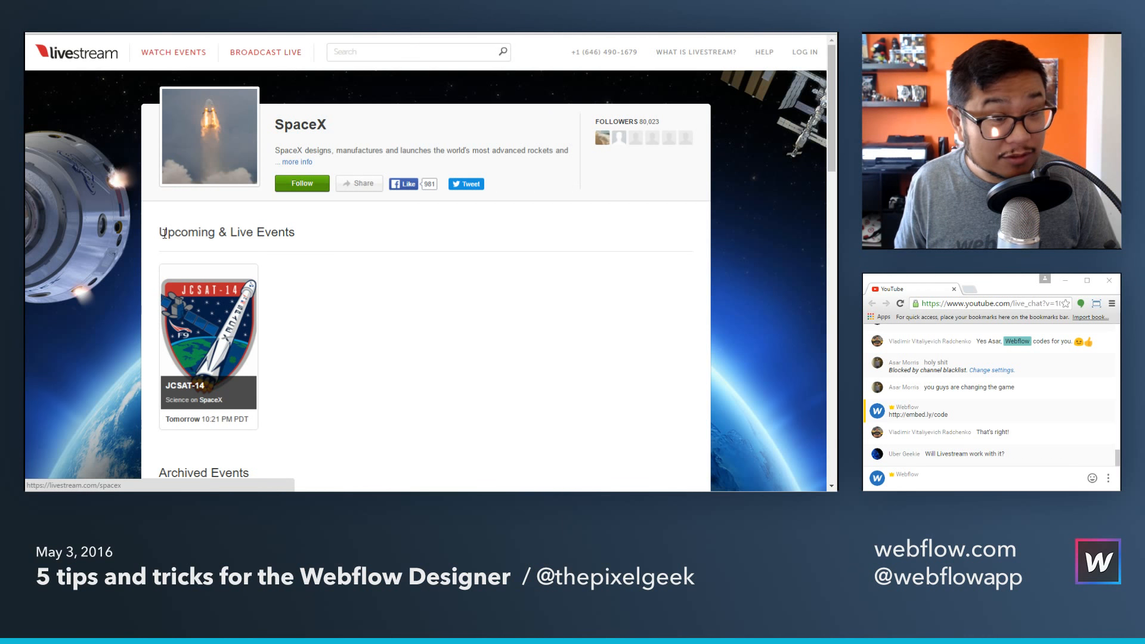
scroll(165, 233, down, 2)
scroll(165, 233, down, 4)
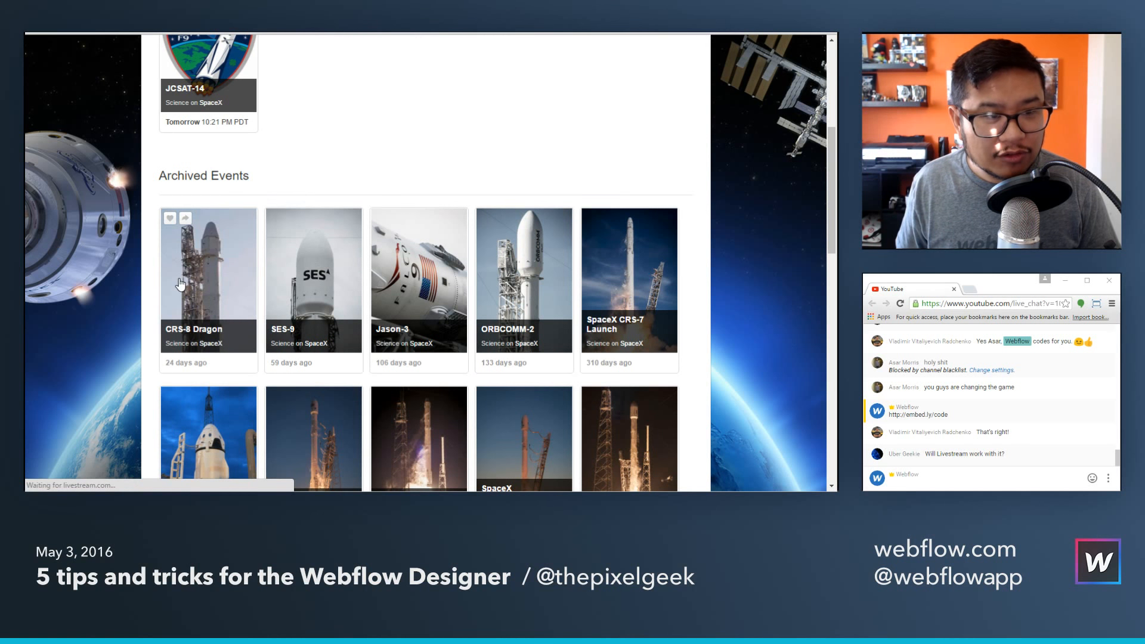
click(181, 283)
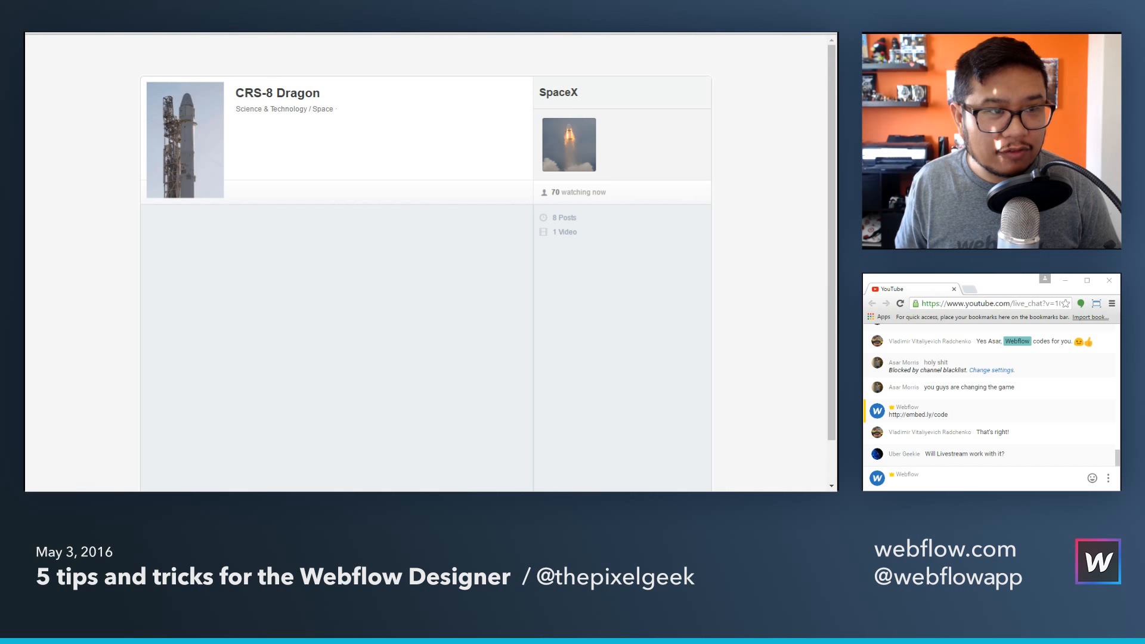
Switch to Webflow, open the hello world post in the Blog Posts collection and delete the Twitch embed from its Post Body.
click(118, 34)
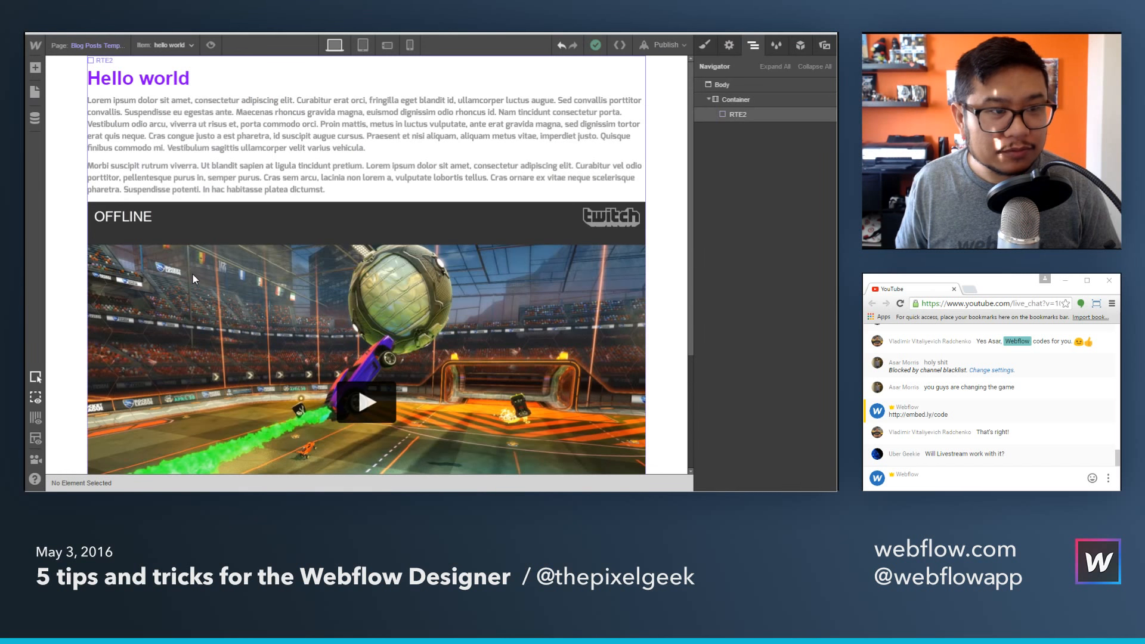
click(39, 117)
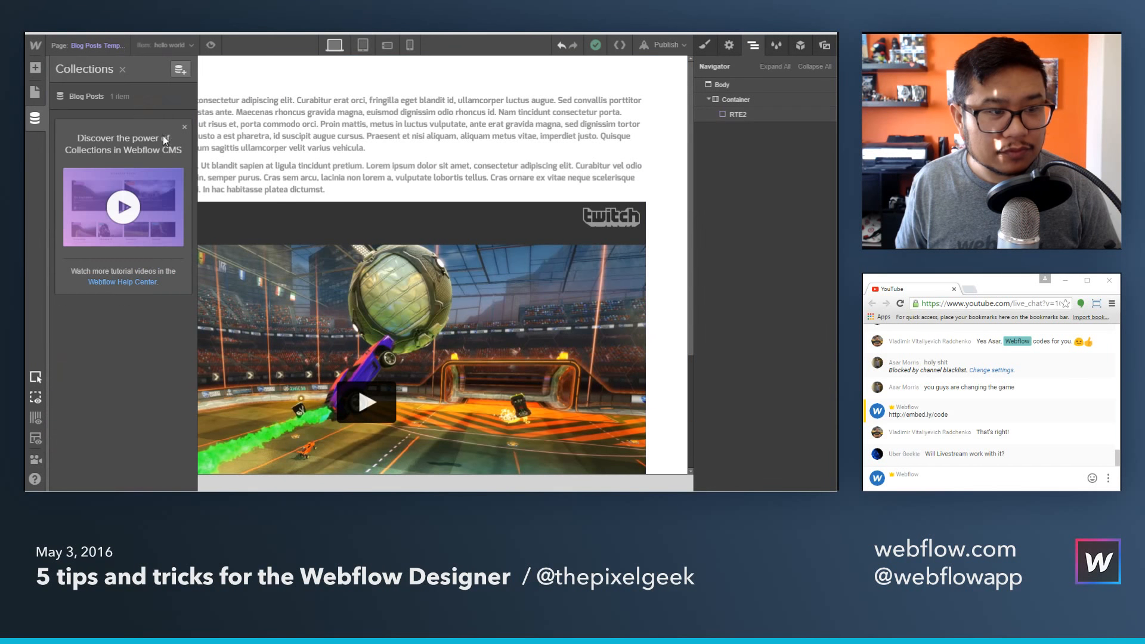
click(132, 107)
click(335, 119)
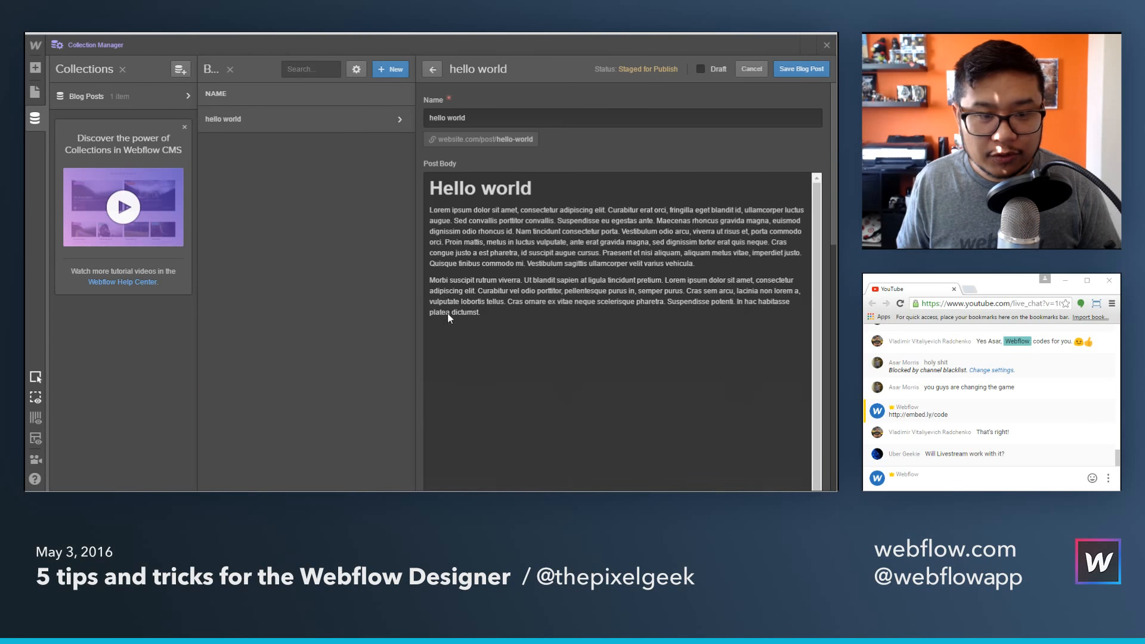
click(492, 381)
key(BackSpace)
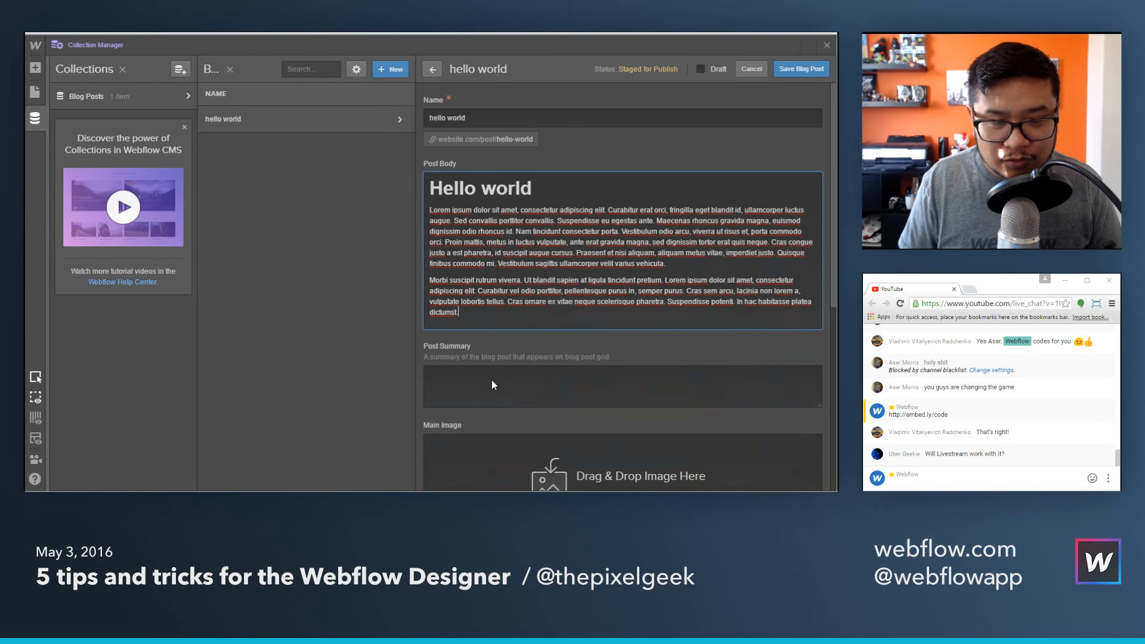
key(Return)
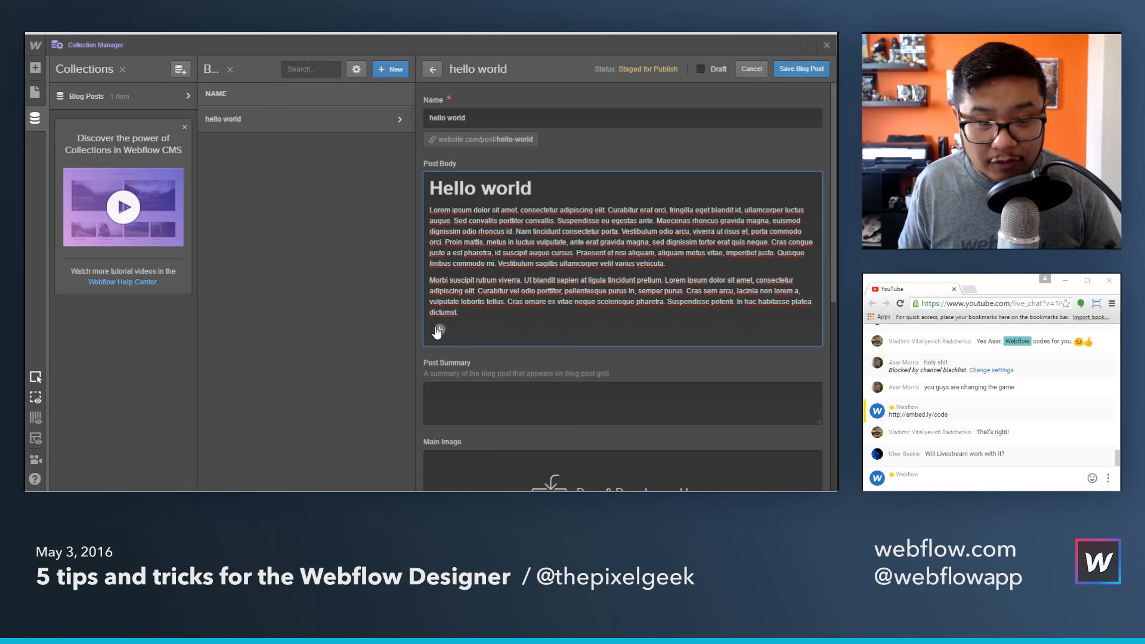
click(439, 329)
click(513, 337)
text(http://livestream.com/spacex/crs8)
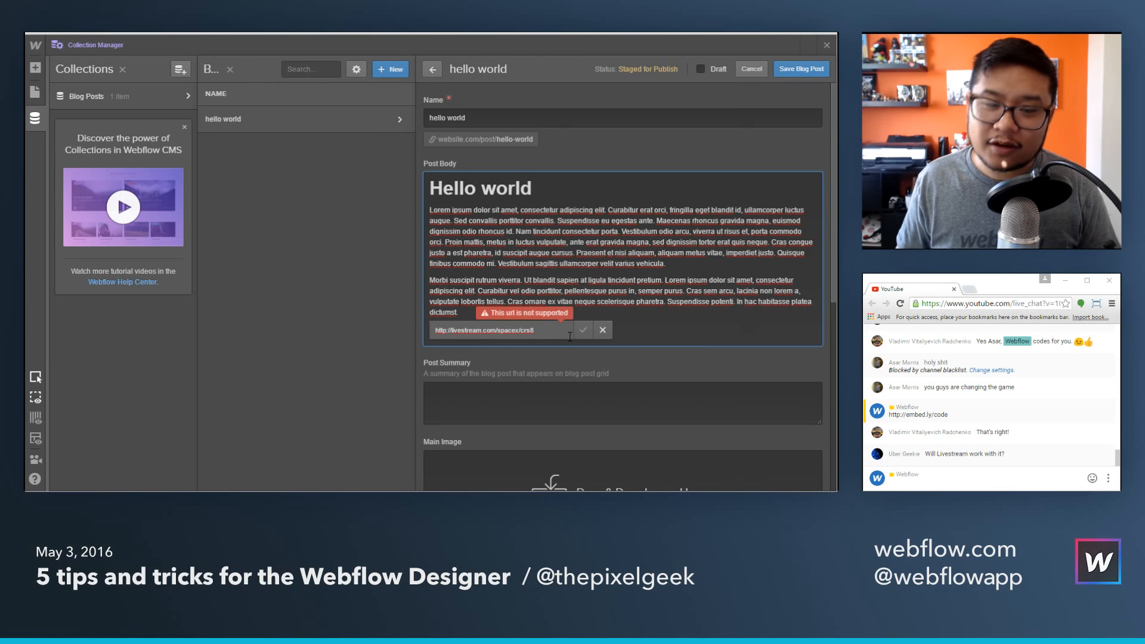
key(BackSpace)
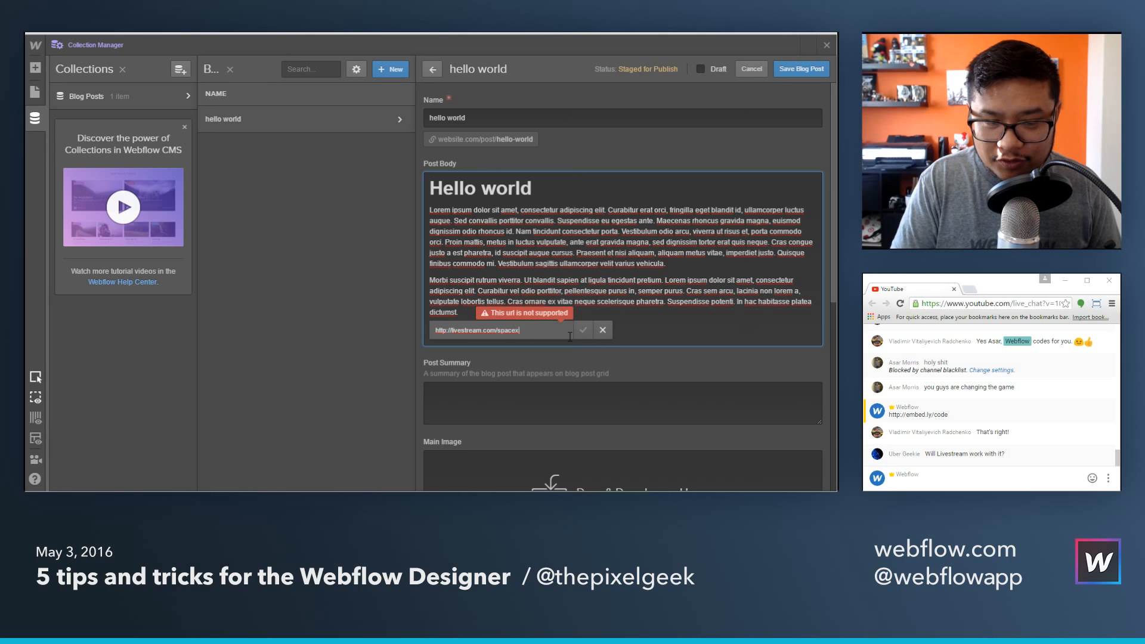
key(BackSpace)
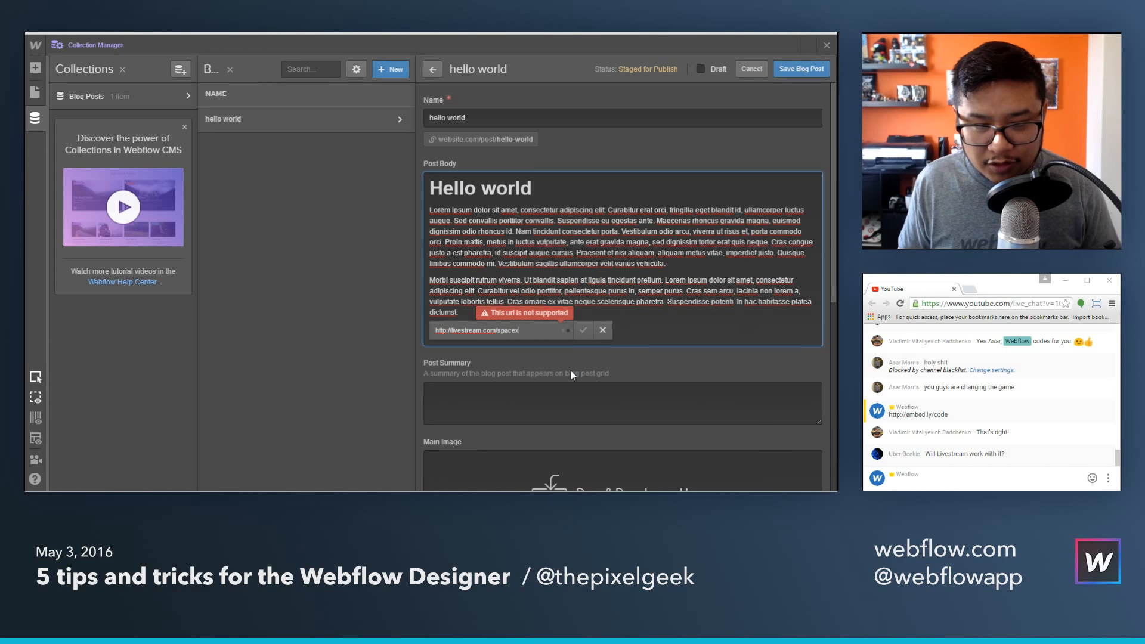
key(Escape)
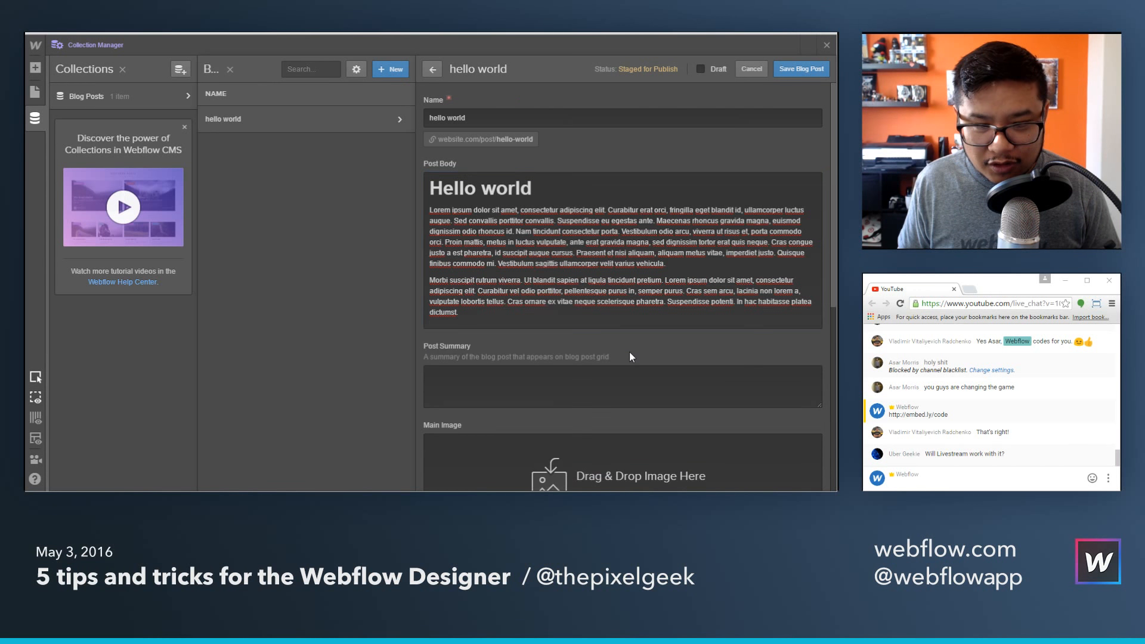
key(Return)
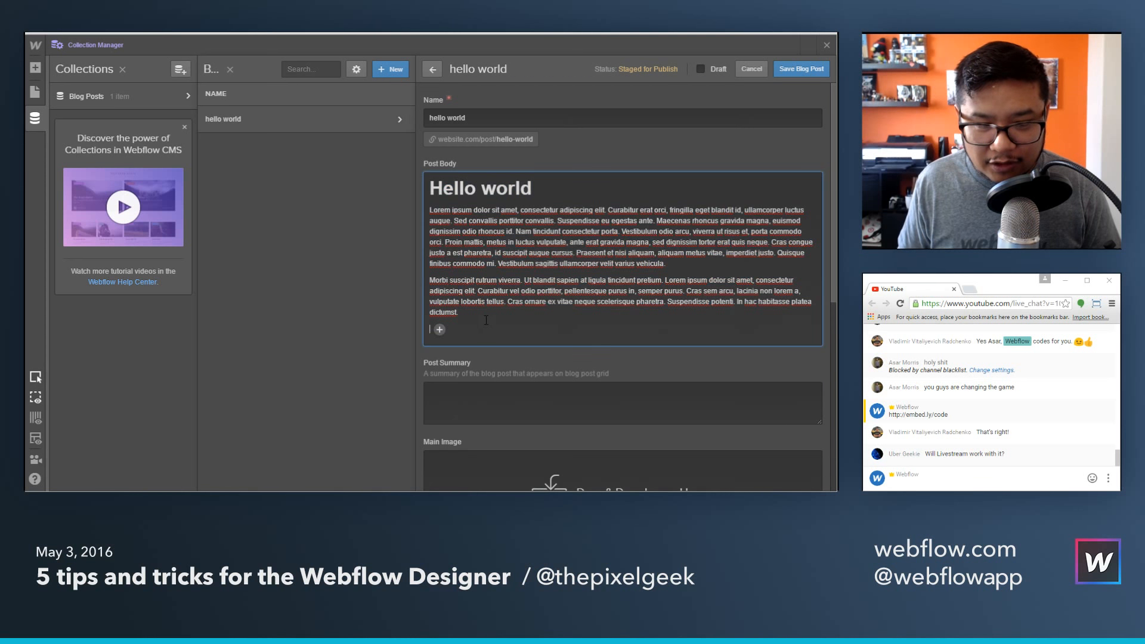
click(440, 329)
click(514, 330)
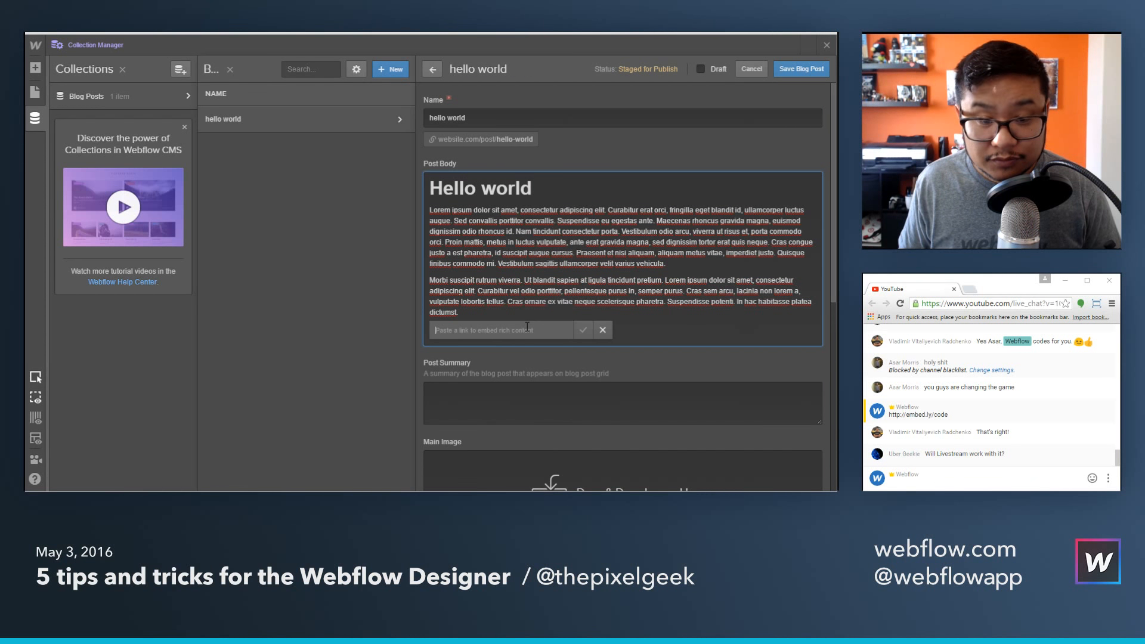
text(http://livestream.com/spacex)
key(BackSpace)
key(BackSpace)
key(BackSpace)
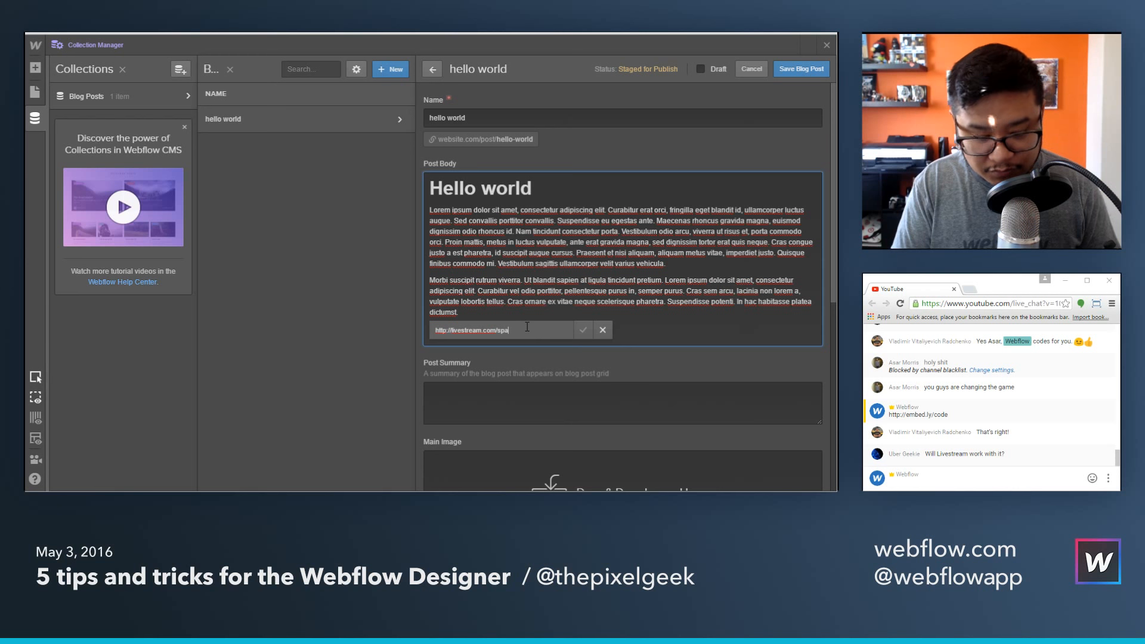
key(BackSpace)
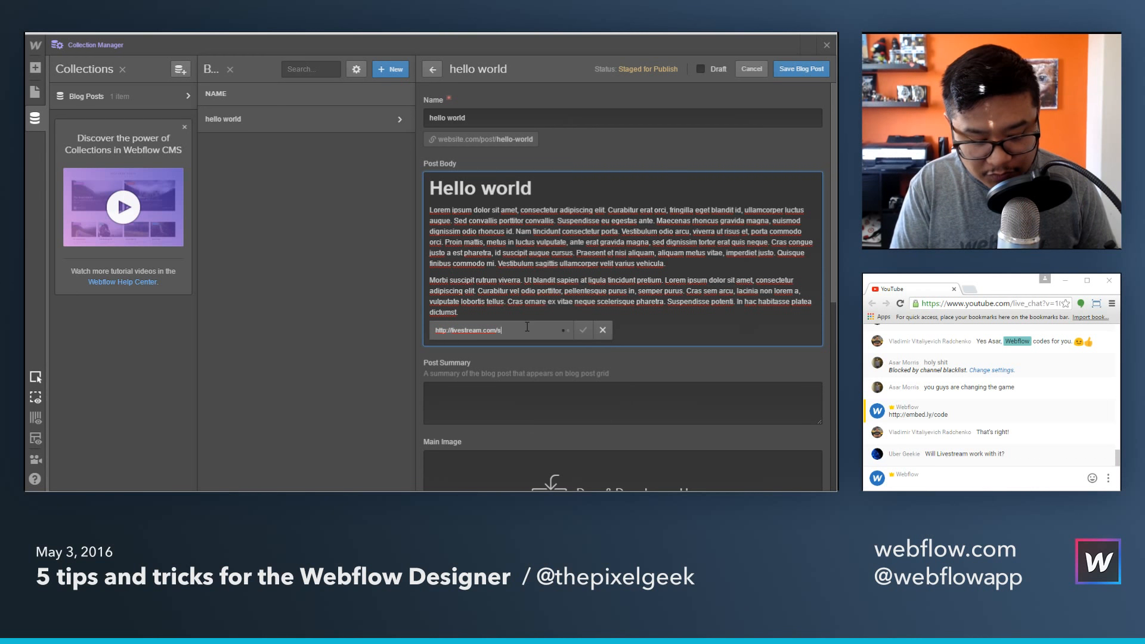
text(pacex)
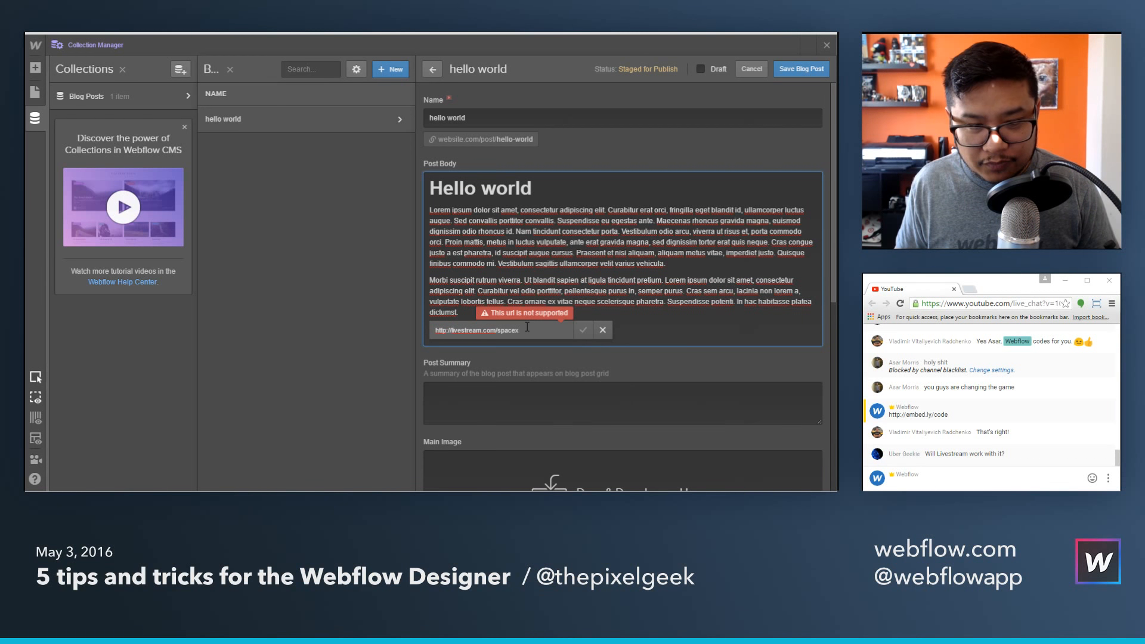
Copy and clear the SpaceX Livestream link, retry it in the emptied embed field, and cancel the embed.
key(ctrl+a)
key(ctrl+c)
key(BackSpace)
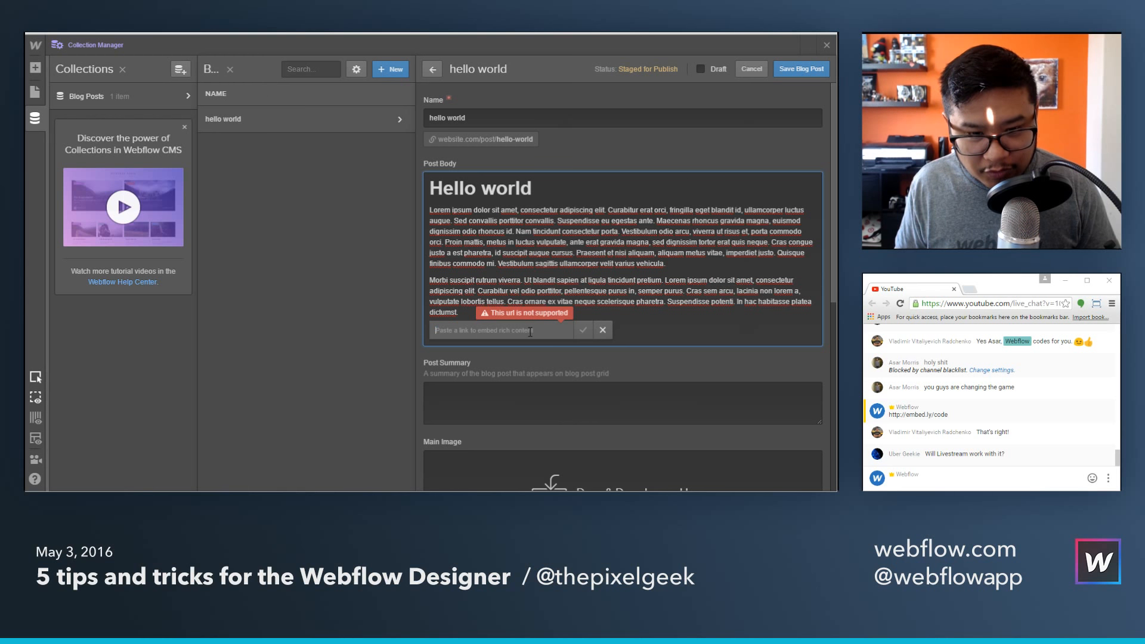
key(ctrl+v)
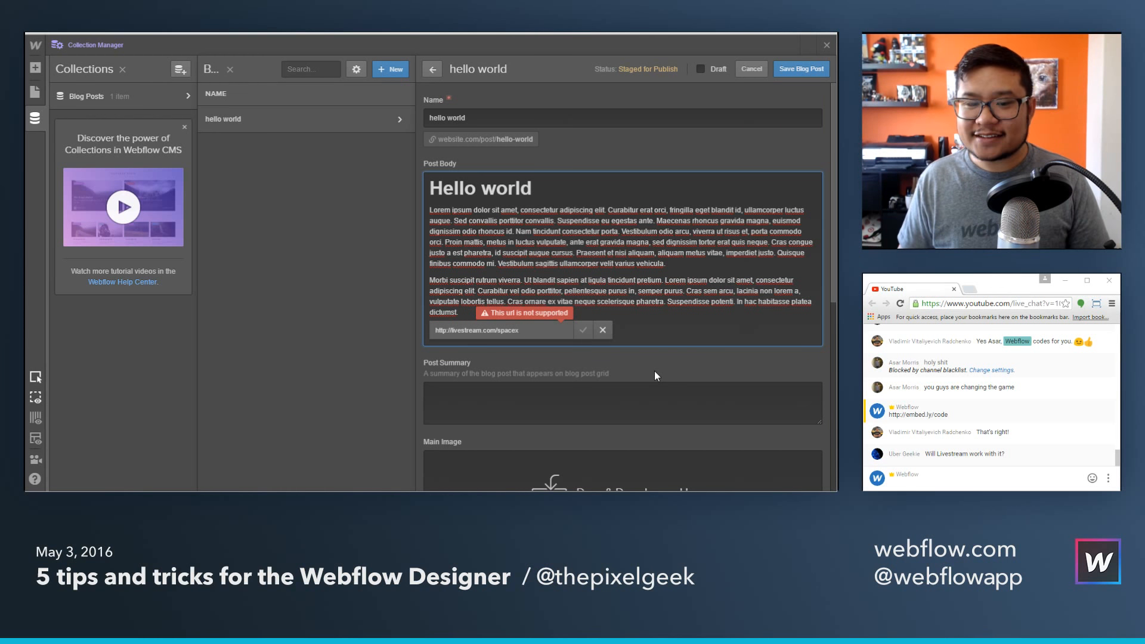
click(607, 331)
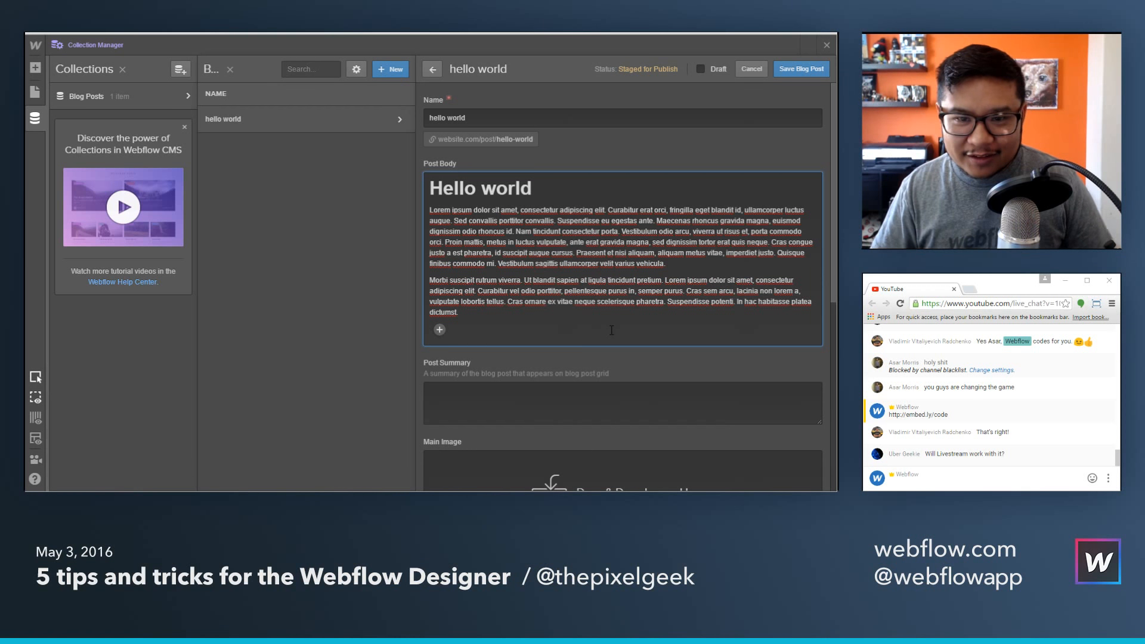
text(2)
key(BackSpace)
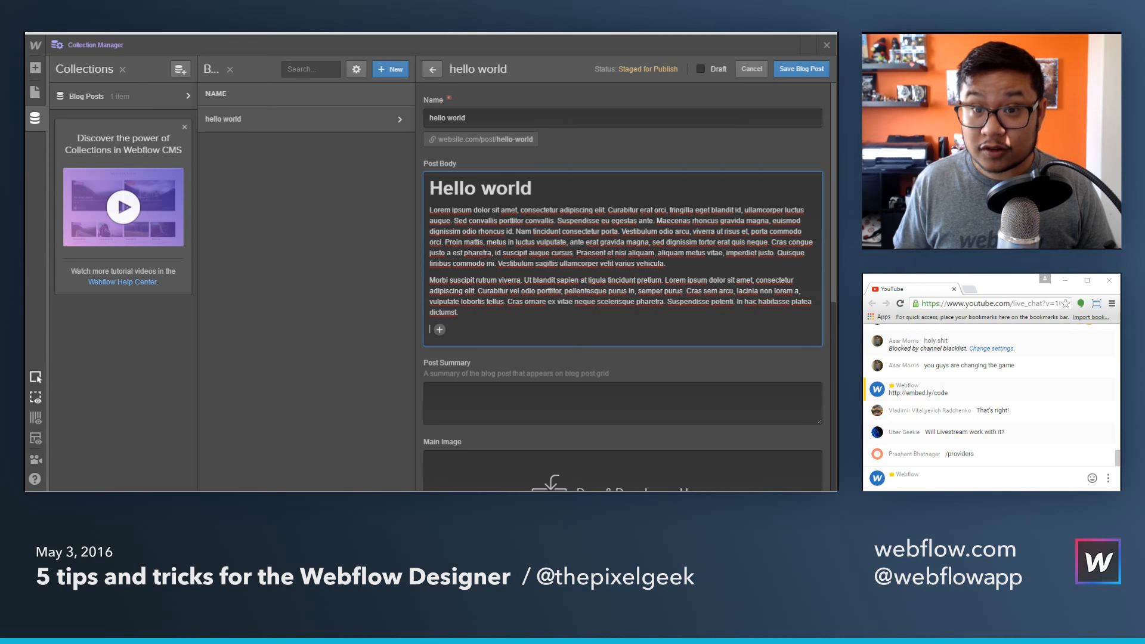
Switch to the Embedly site, open embed.ly/providers and filter the provider list by Video.
key(ctrl+Tab)
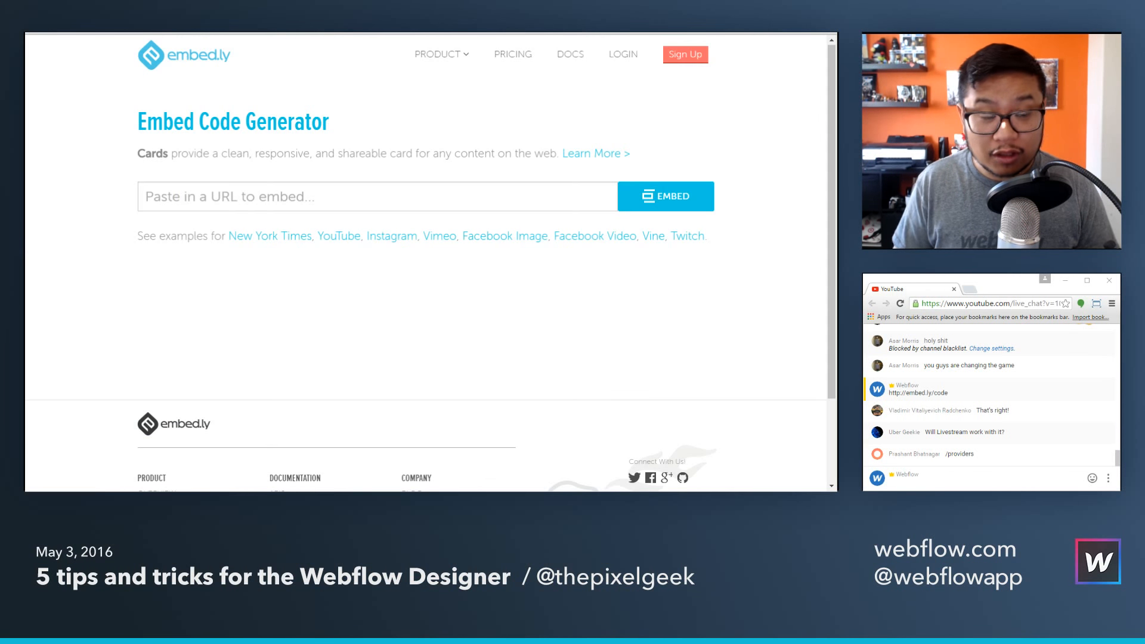
key(ctrl+l)
text(embed.ly/providers)
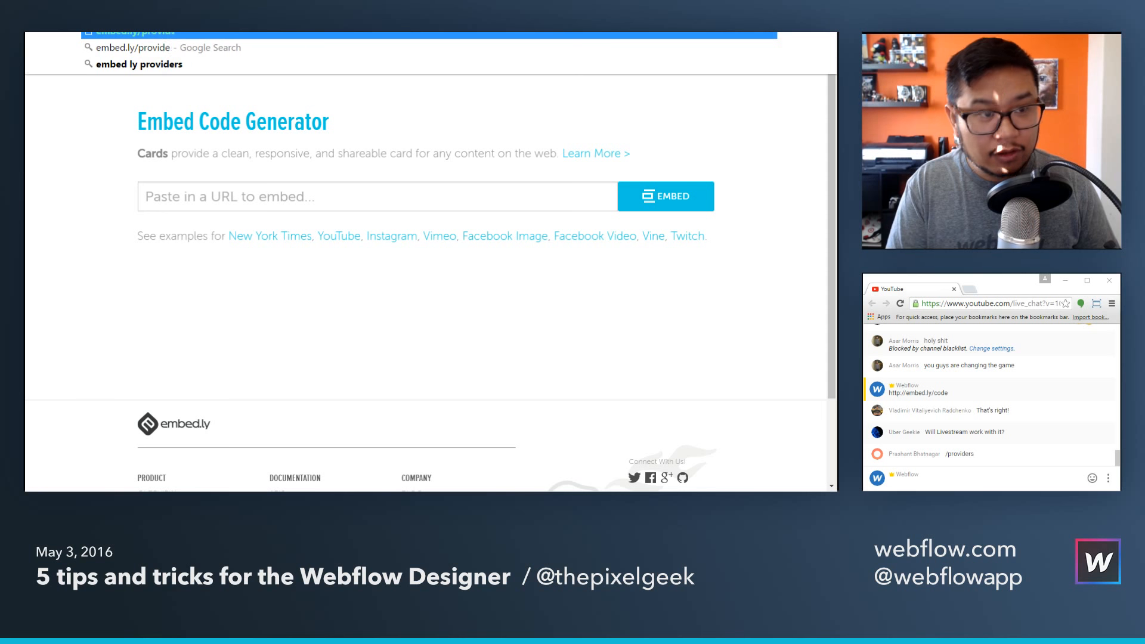
key(Return)
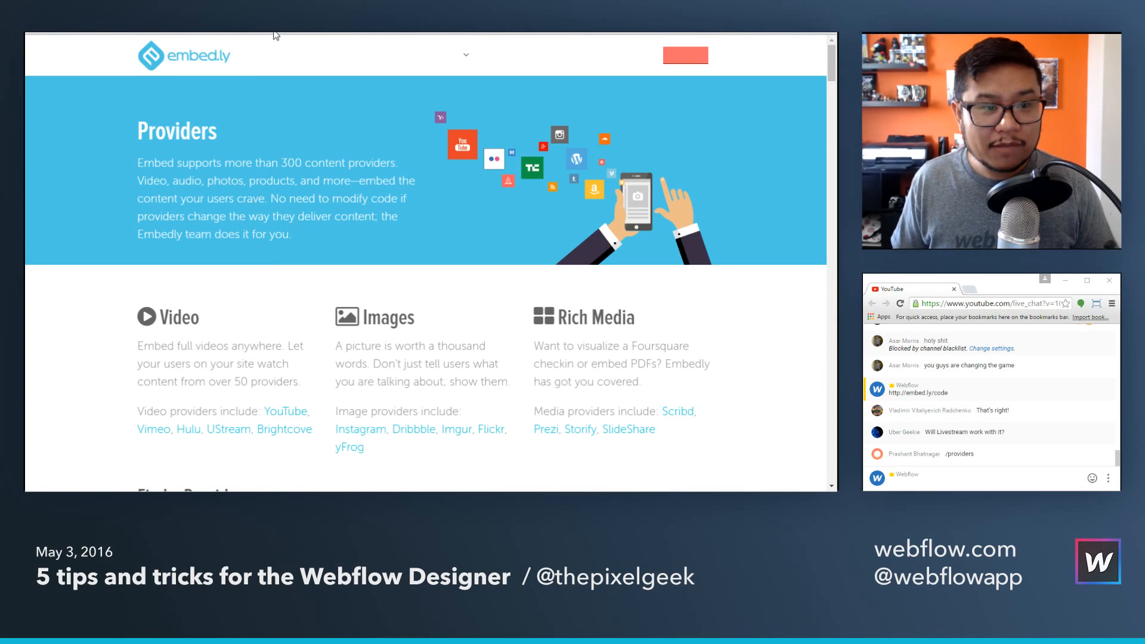
scroll(427, 197, down, 3)
scroll(427, 202, down, 4)
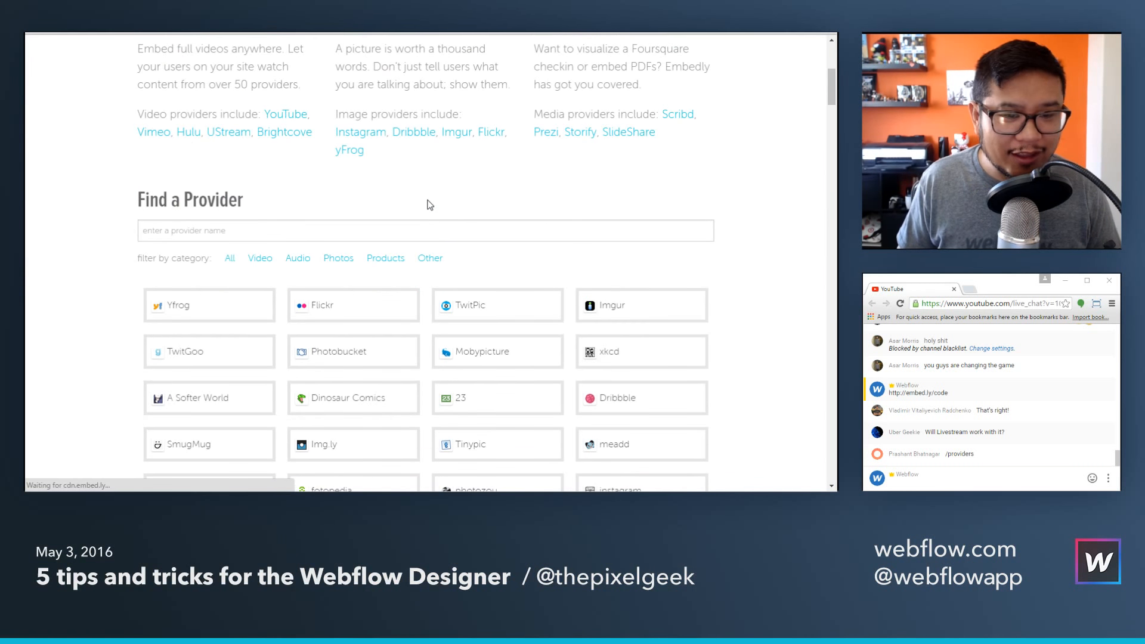
scroll(427, 204, down, 1)
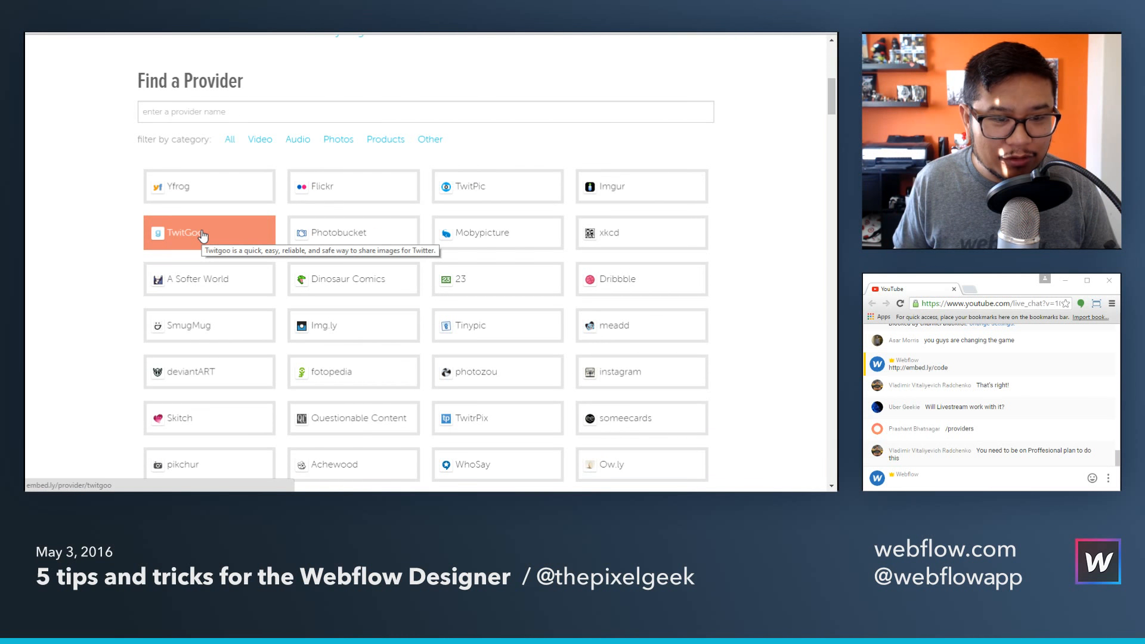
scroll(64, 236, down, 2)
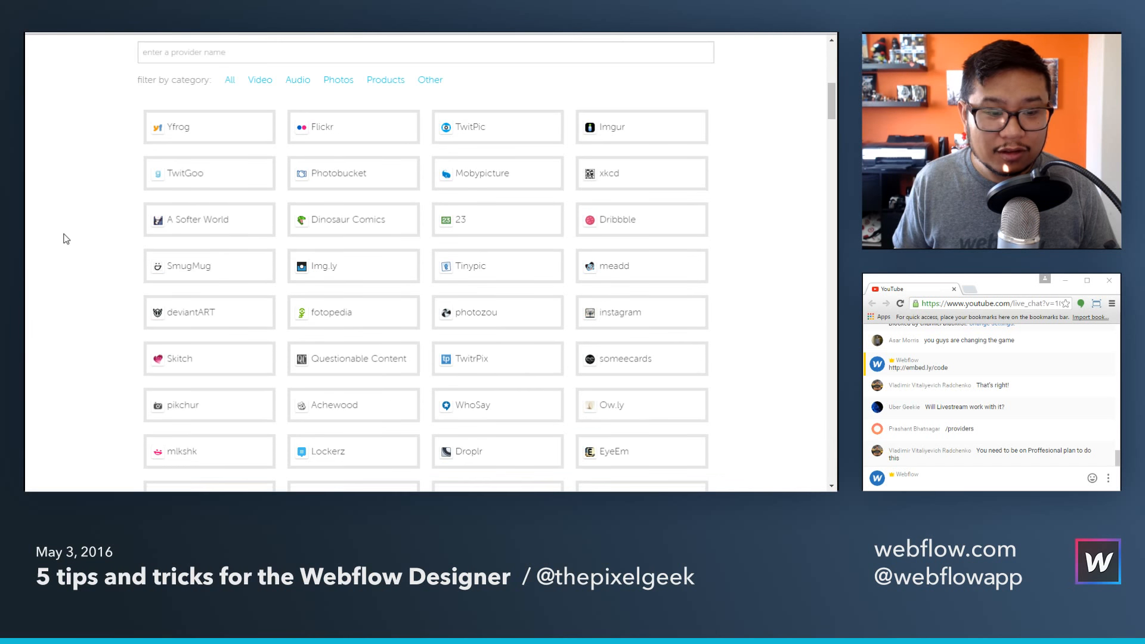
scroll(66, 238, down, 1)
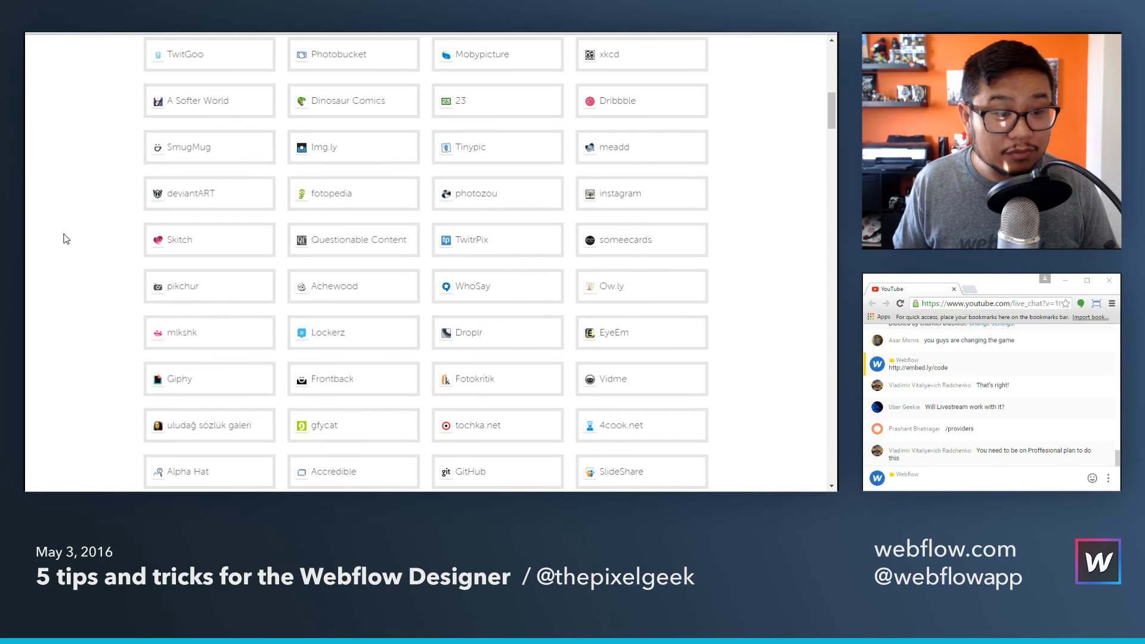
scroll(65, 237, up, 4)
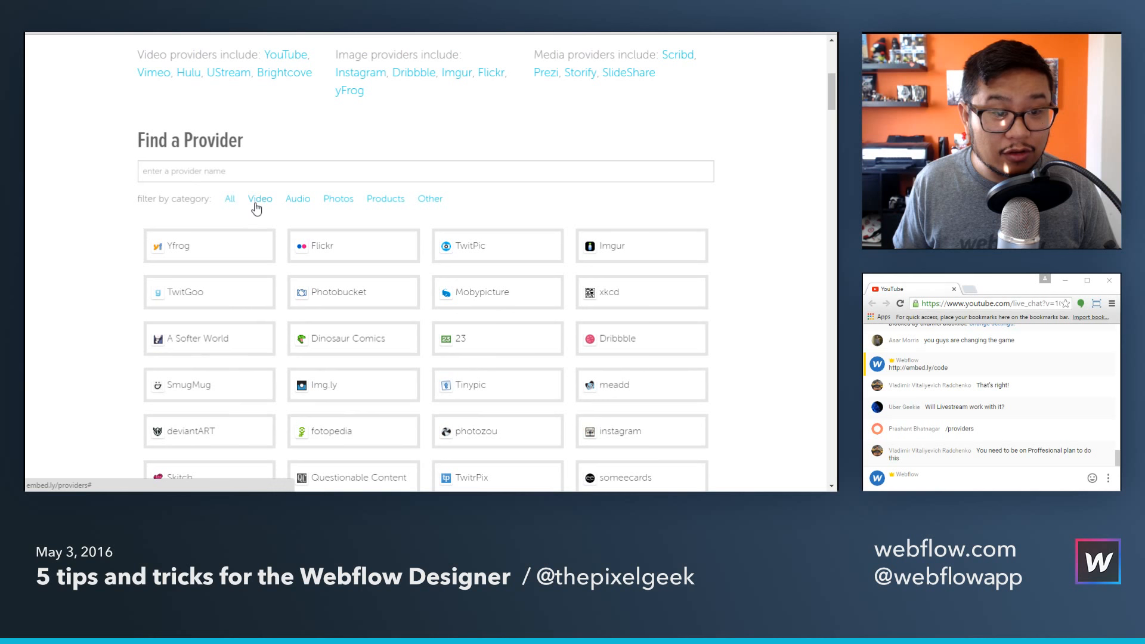
click(256, 203)
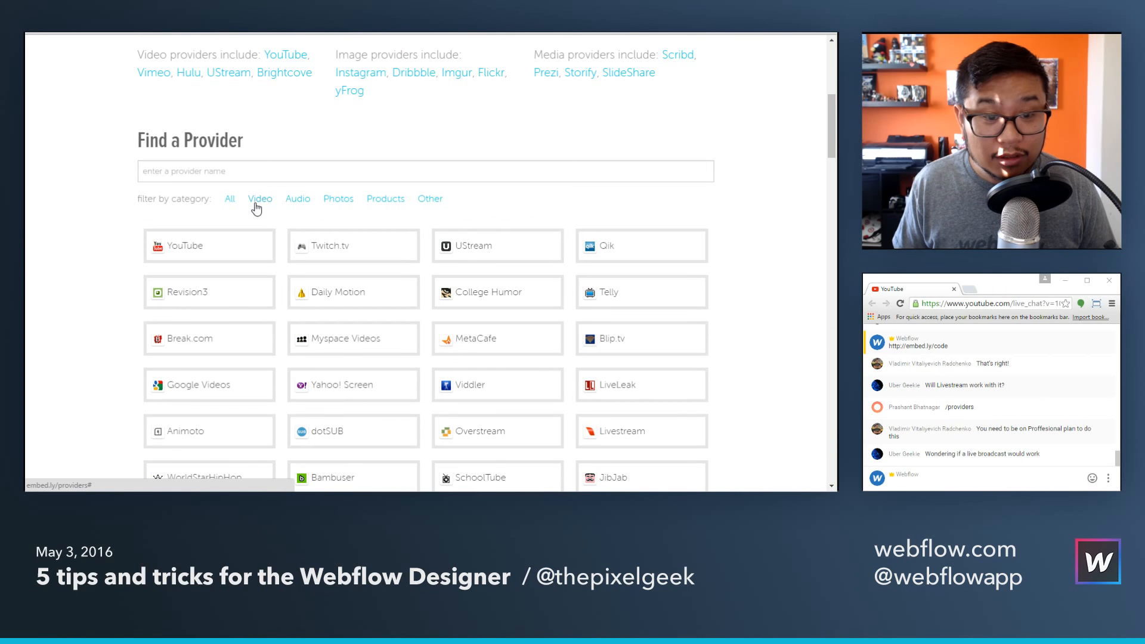
Search the web for "ustream spacex" and open the SpaceX channel page on Ustream.
key(ctrl+Tab)
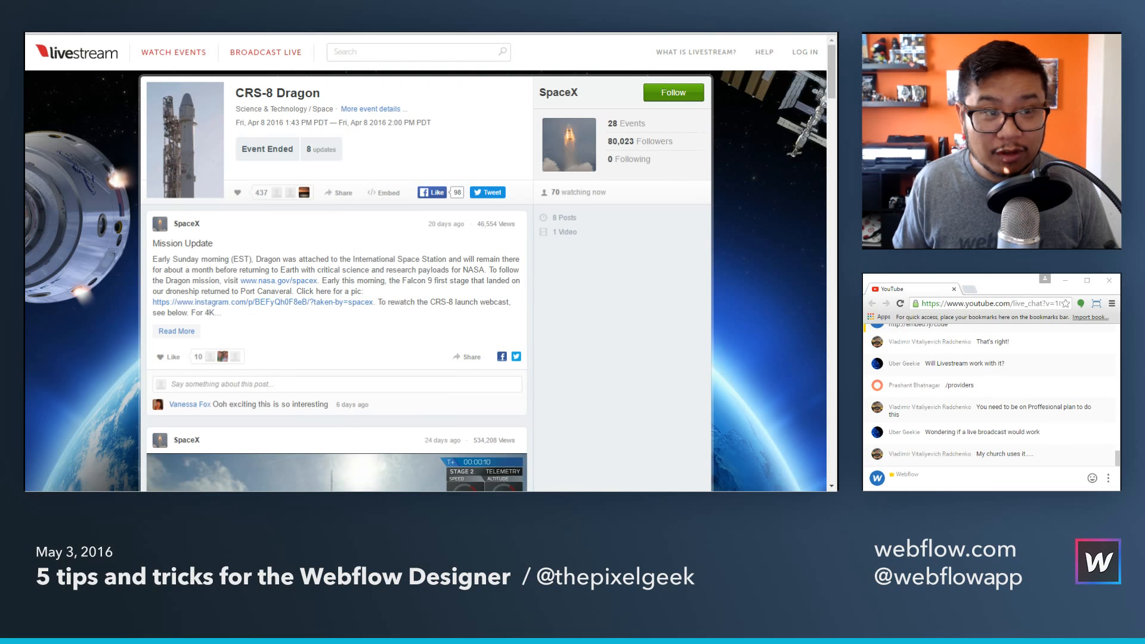
text(us)
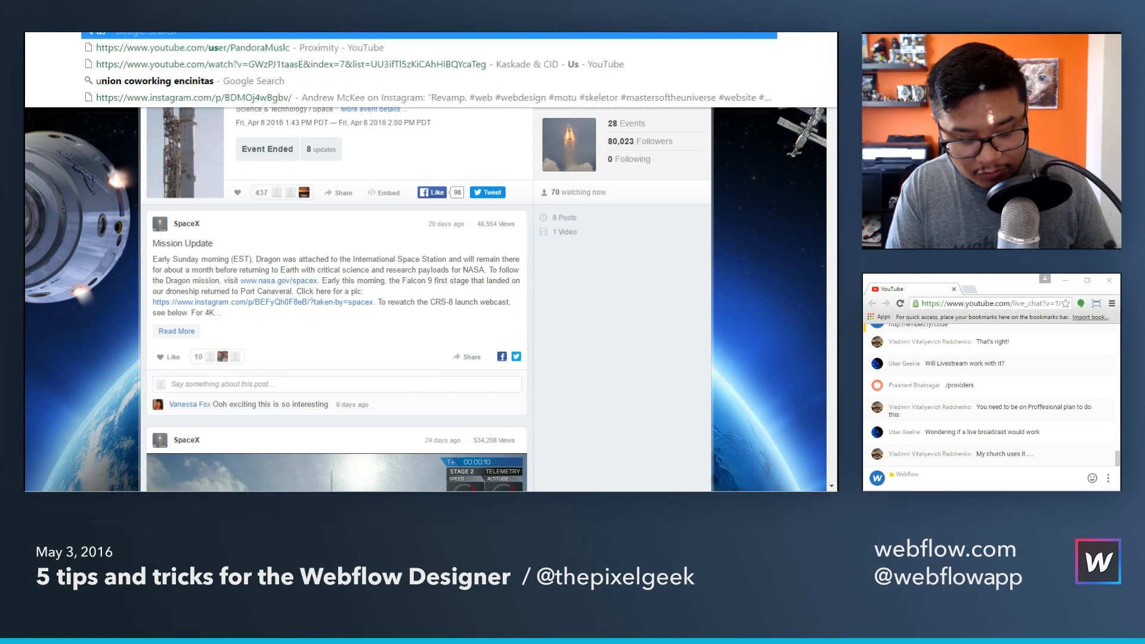
text(tream space)
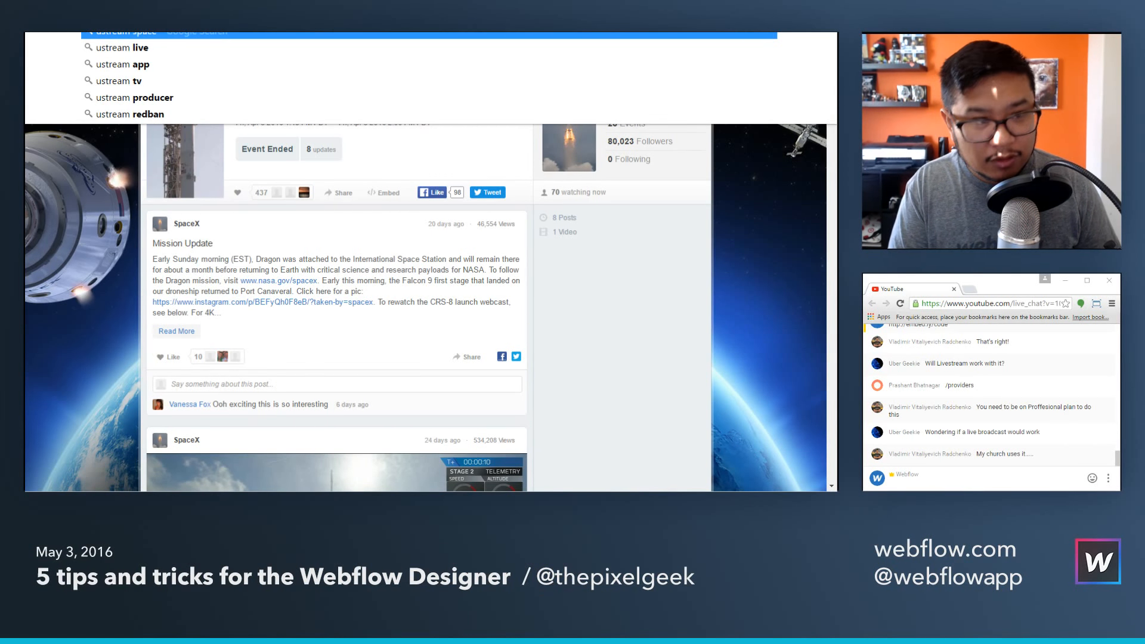
text(x)
key(Return)
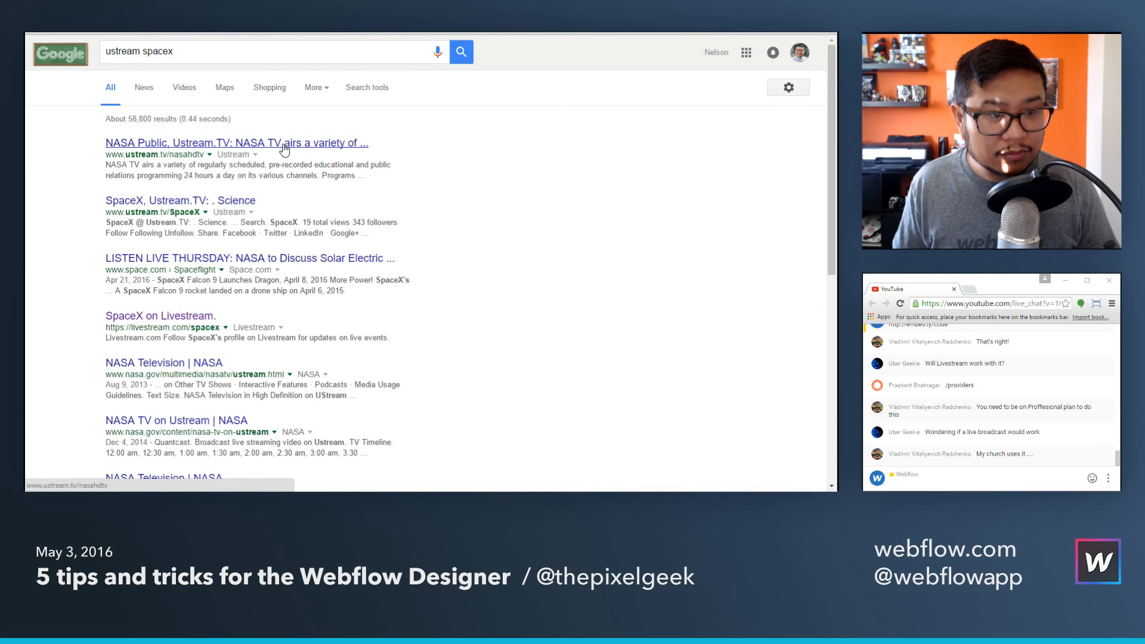
click(212, 204)
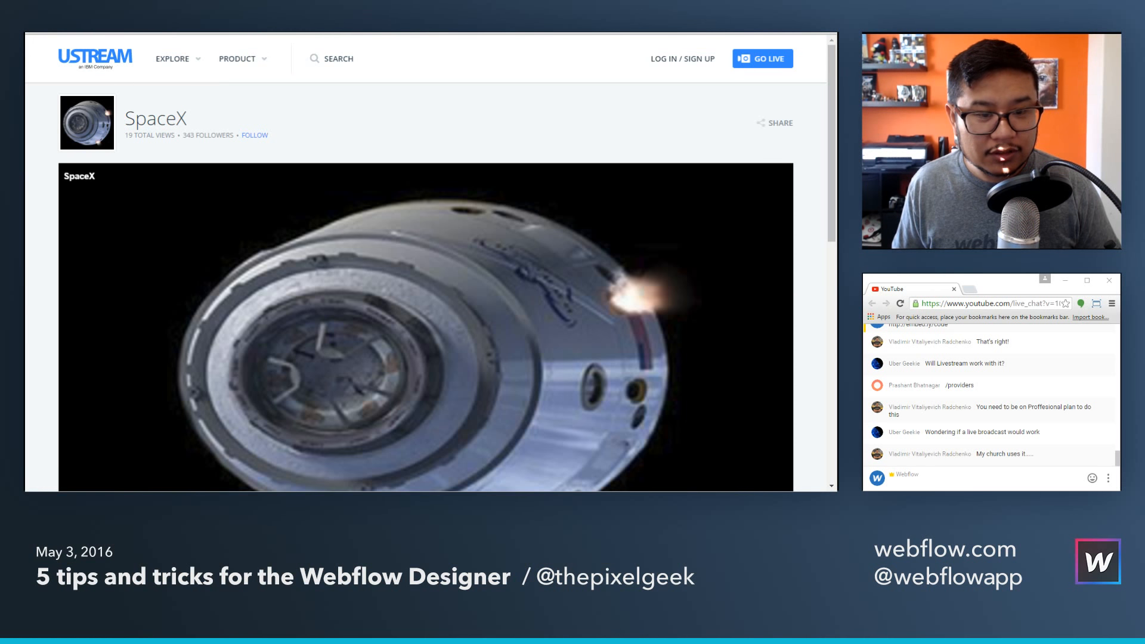
key(alt+Tab)
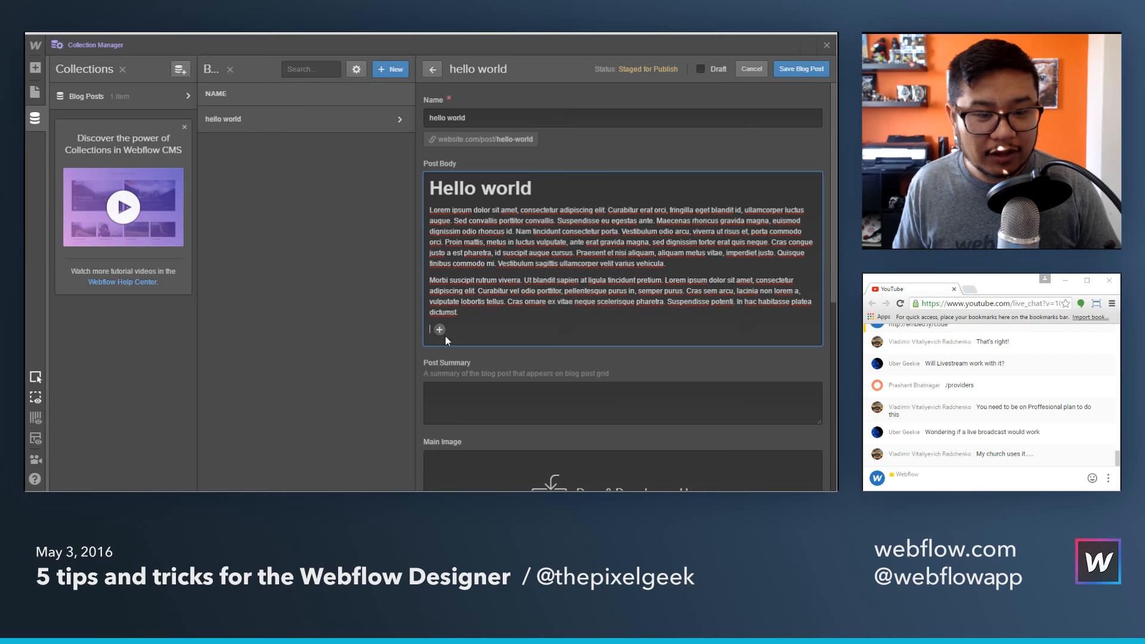
click(442, 331)
click(488, 330)
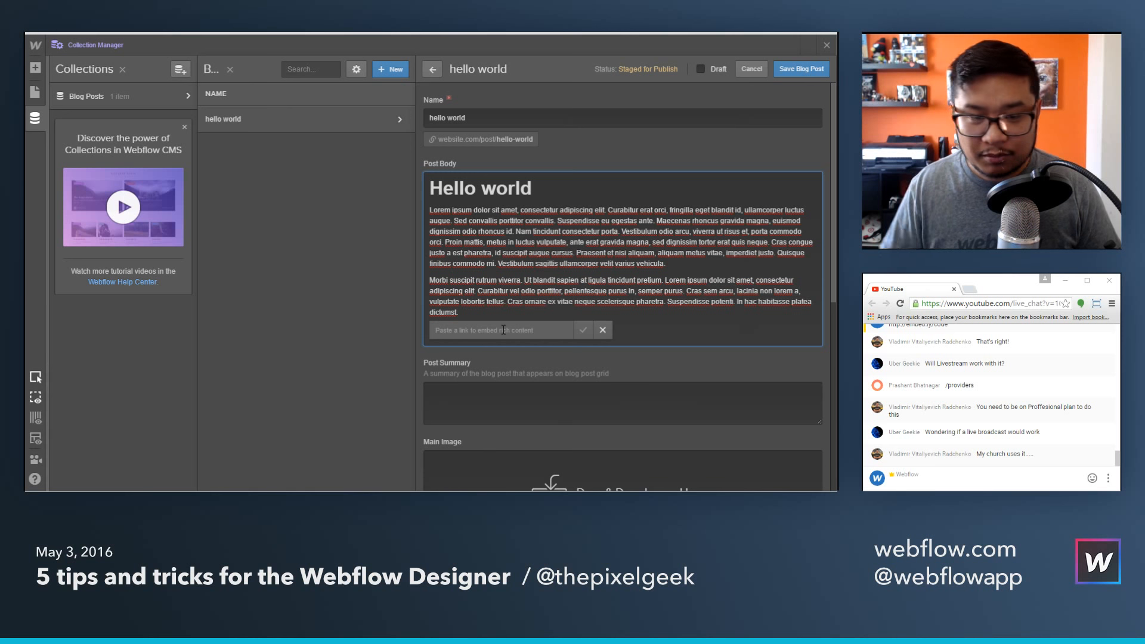
text(http://www.ustream.tv/SpaceX)
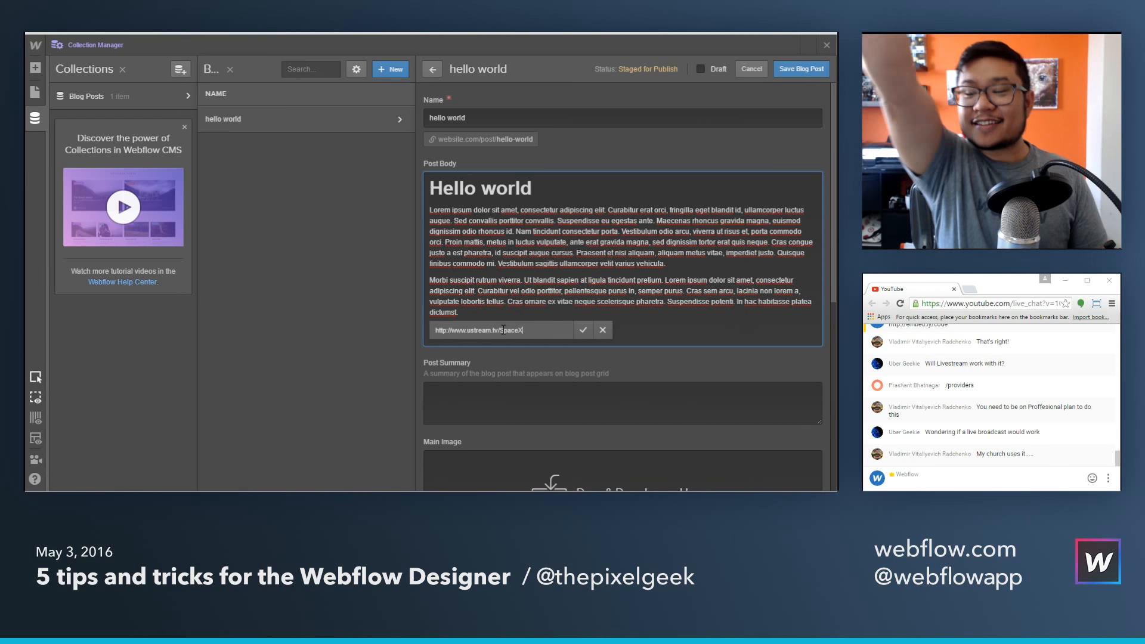
click(583, 331)
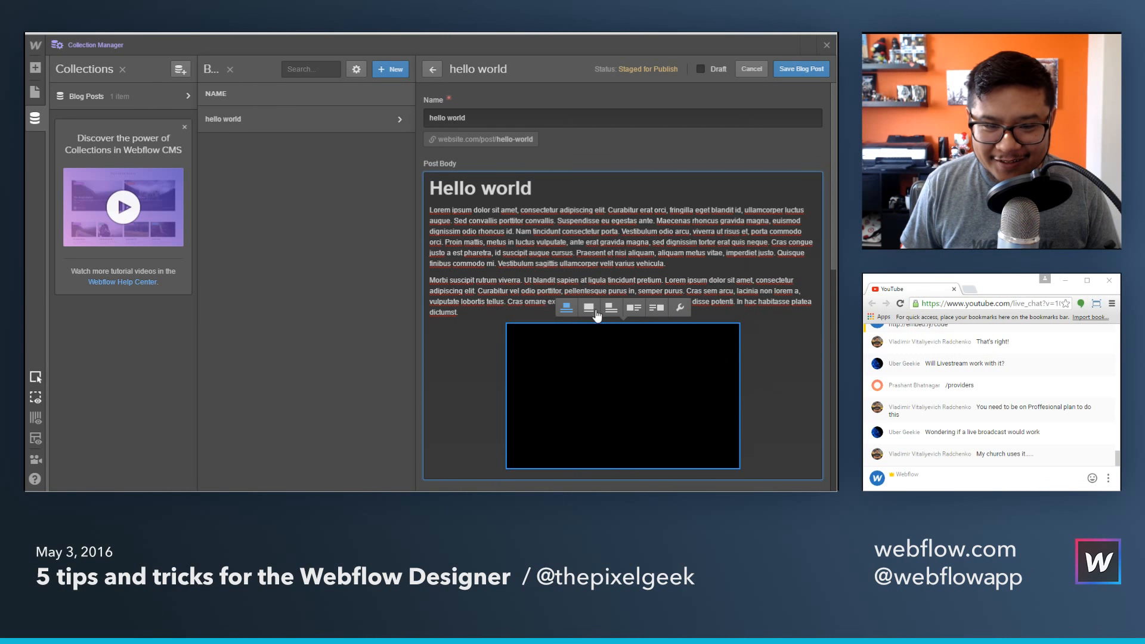
click(588, 307)
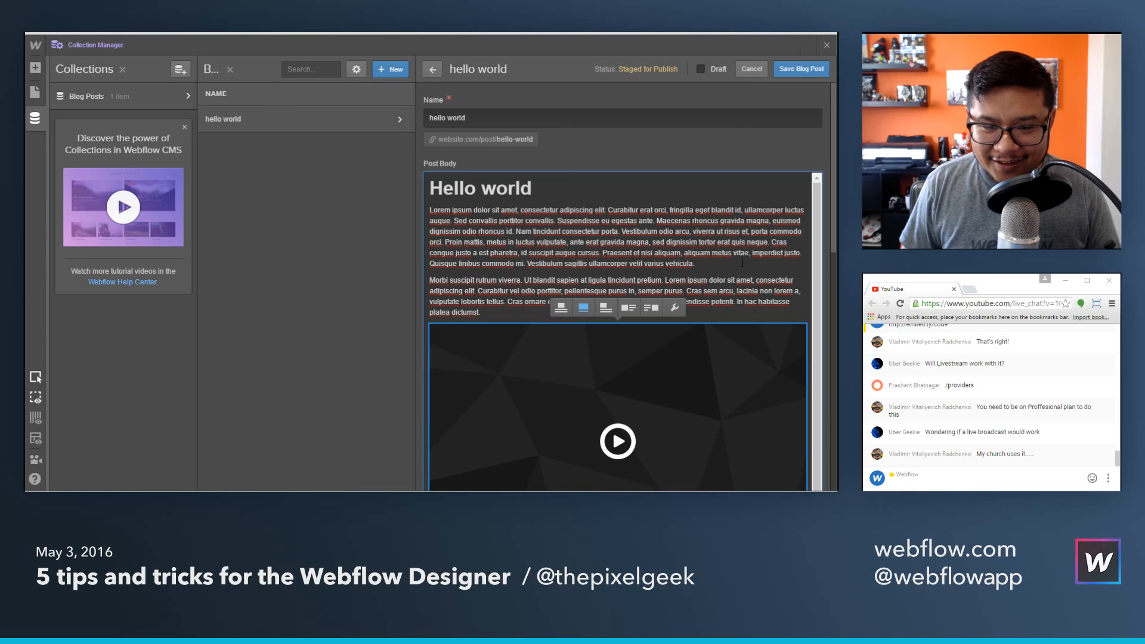
Save the hello world blog post and close the Collection Manager to check the video embed on the template page.
scroll(703, 400, down, 3)
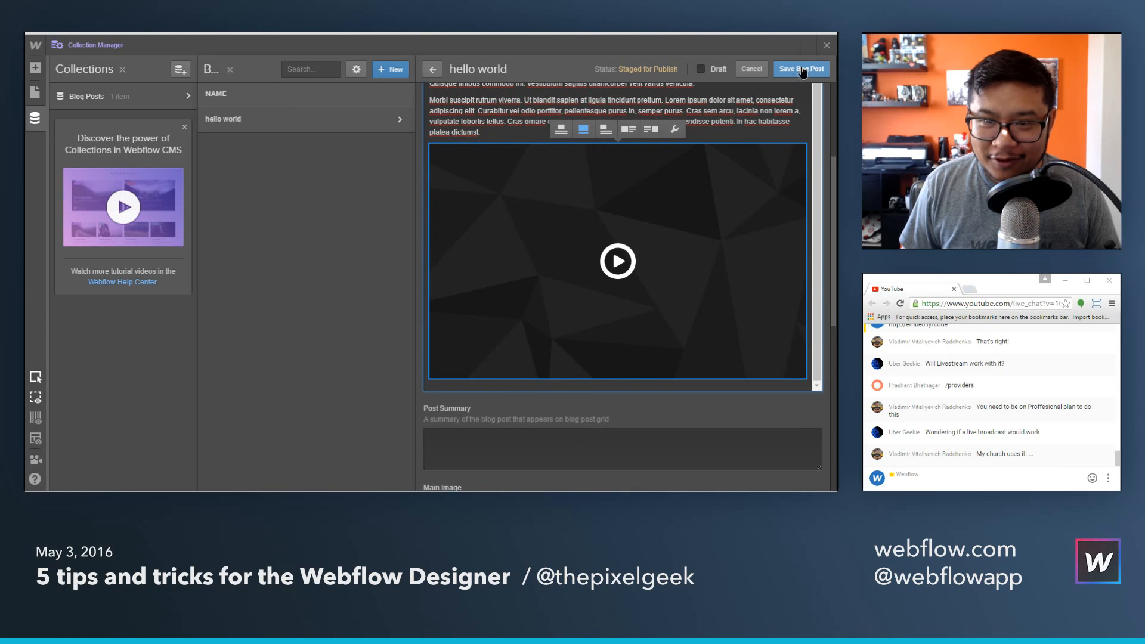
click(803, 70)
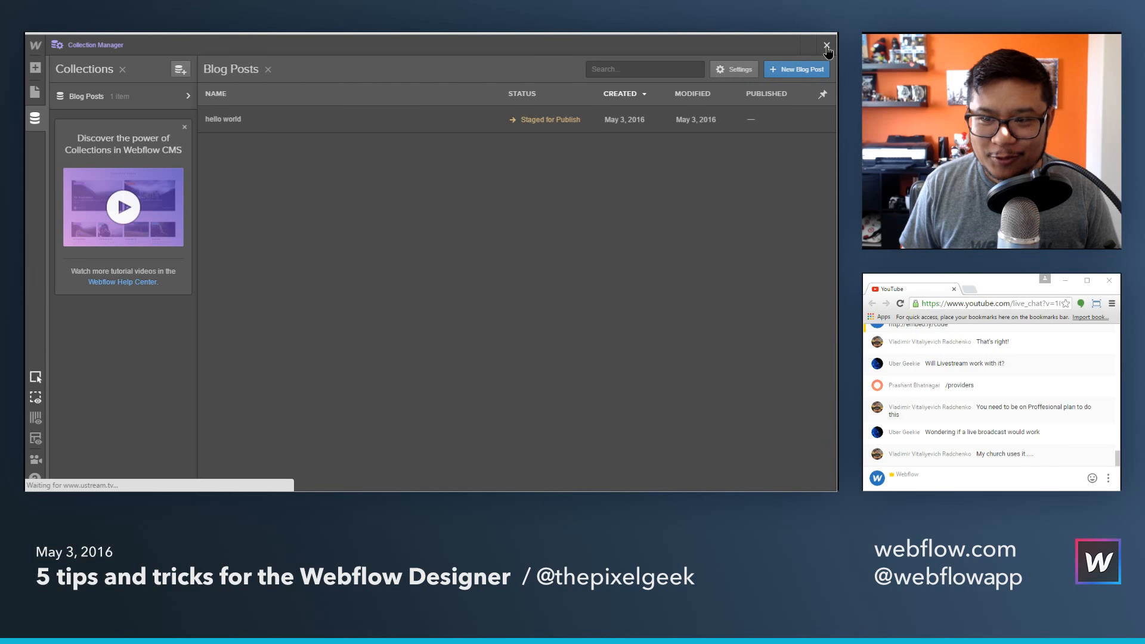
click(826, 46)
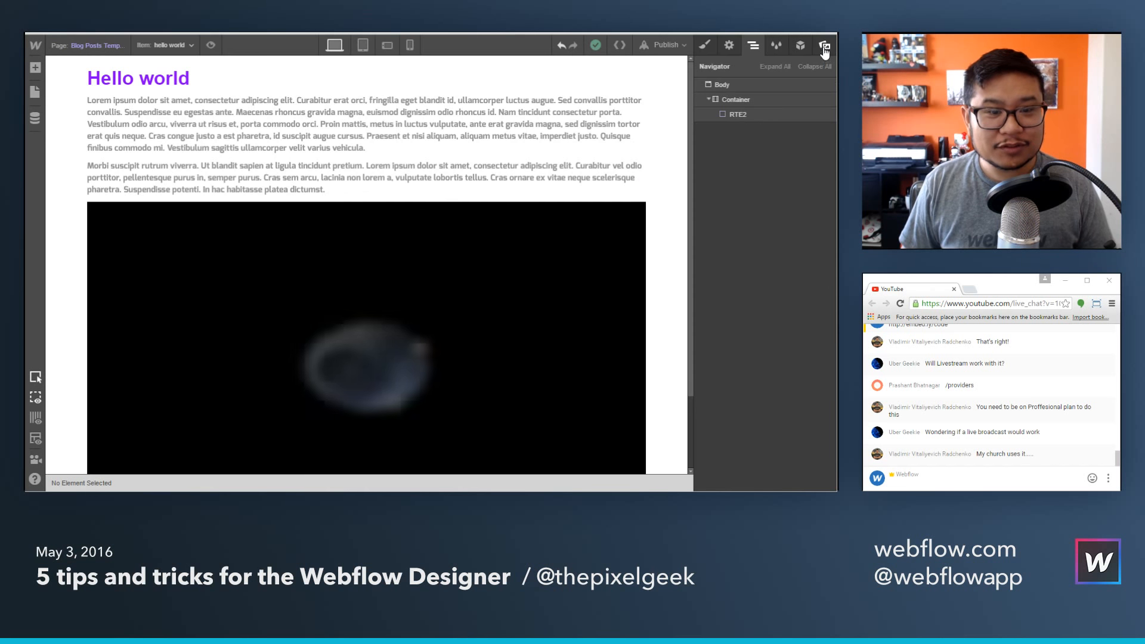
scroll(633, 306, down, 2)
scroll(634, 309, up, 2)
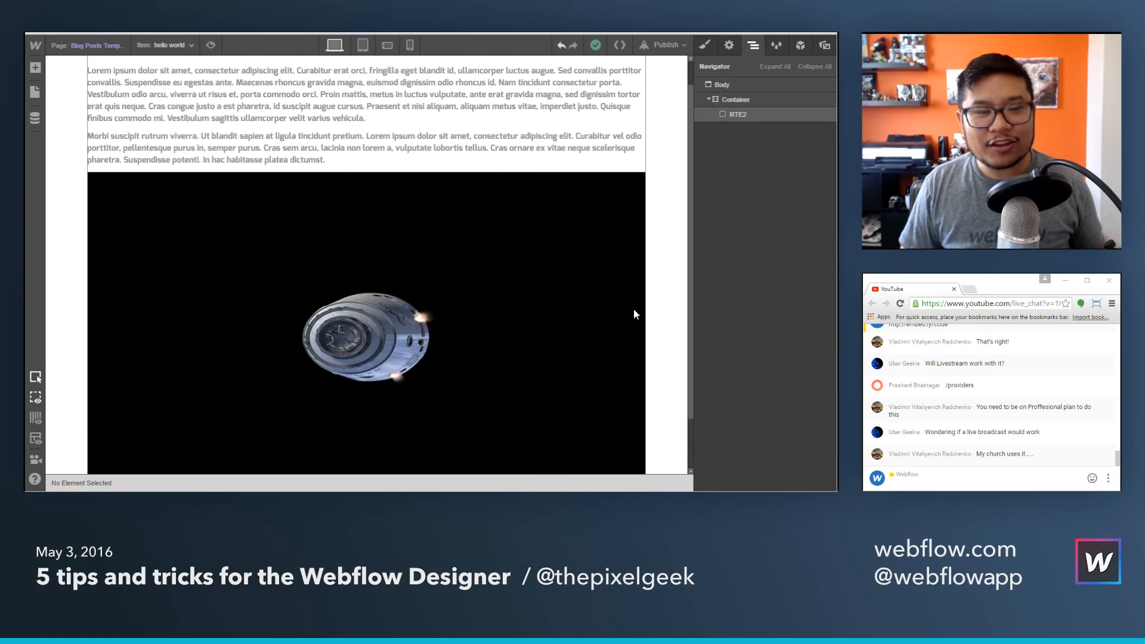
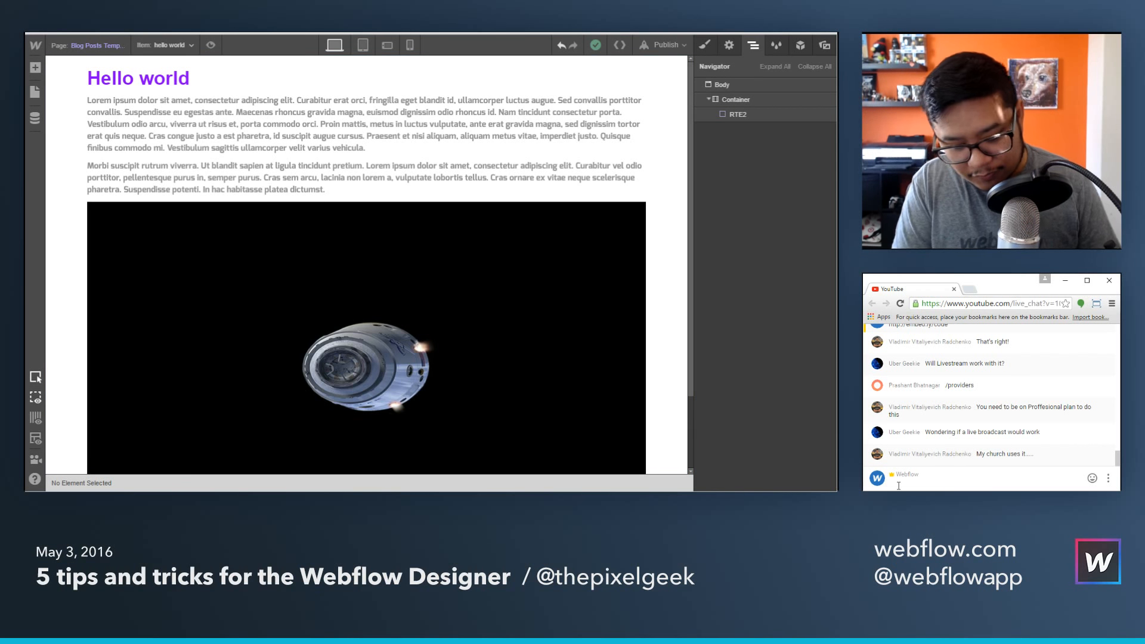
Switch to the YouTube live chat and post the messages "VW = Viewport Width" and "VH = Viewport Height".
text(VW = Viewport )
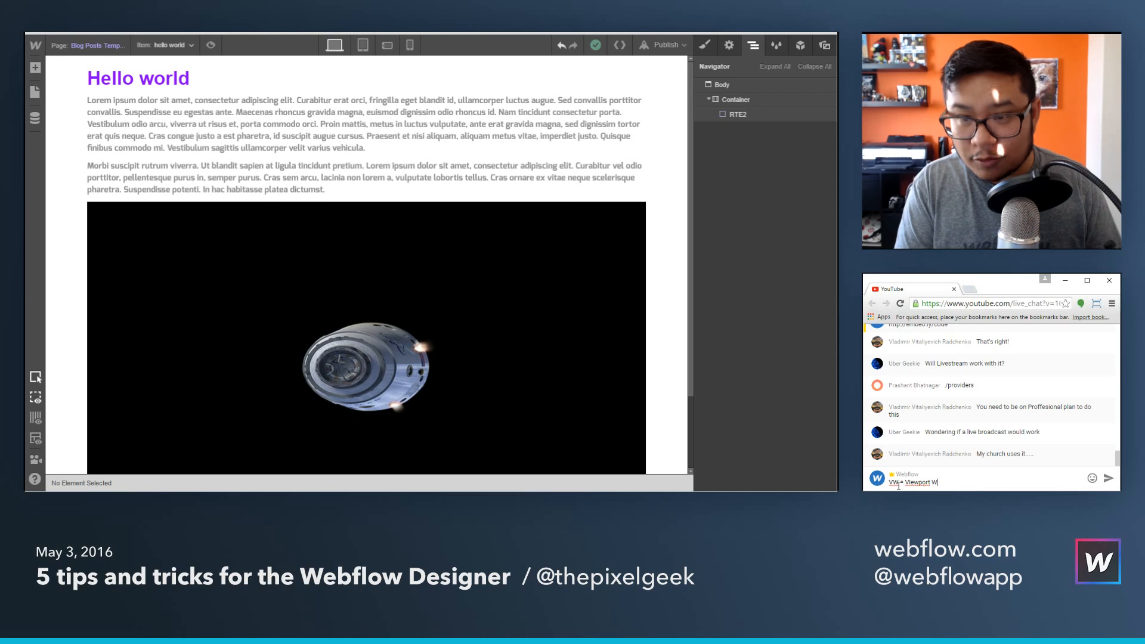
text(Width)
key(Return)
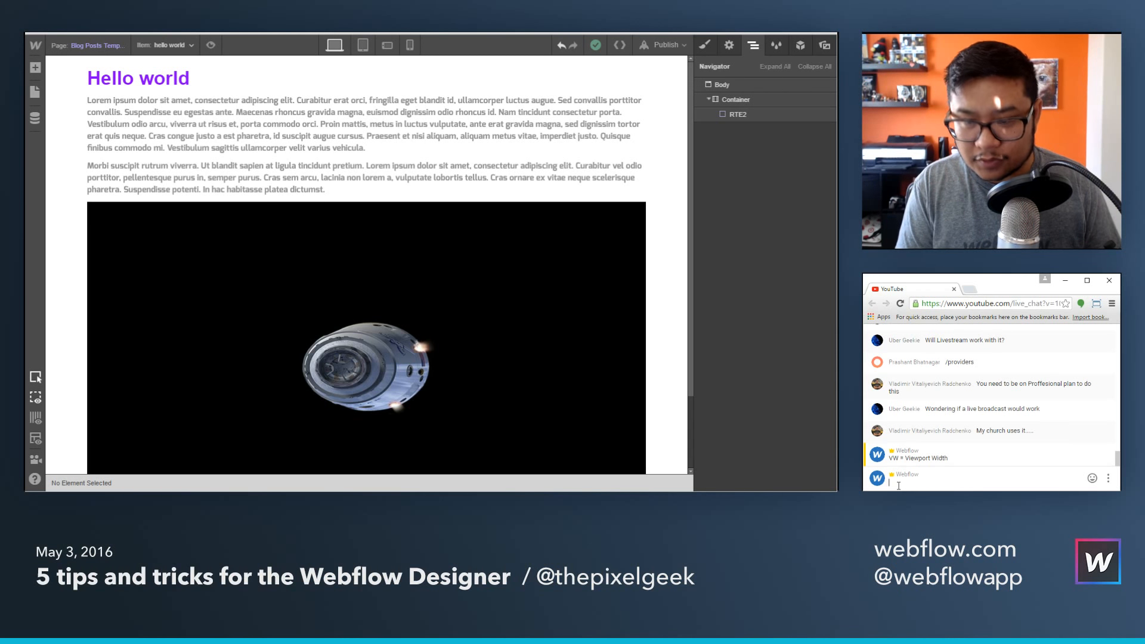
text(VH = View)
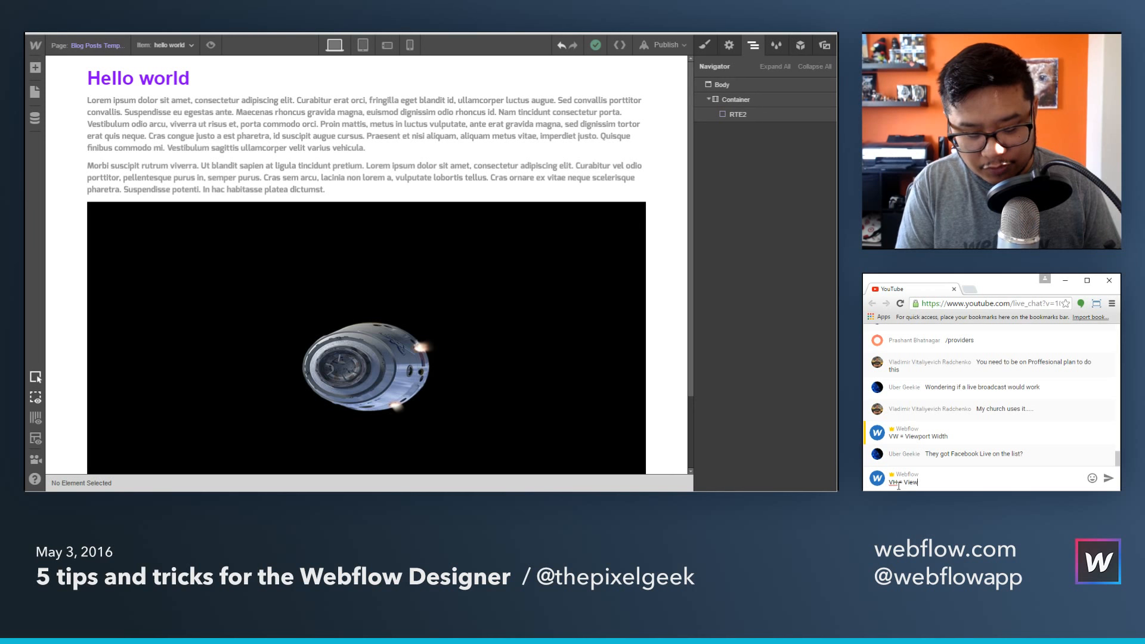
text(port Height)
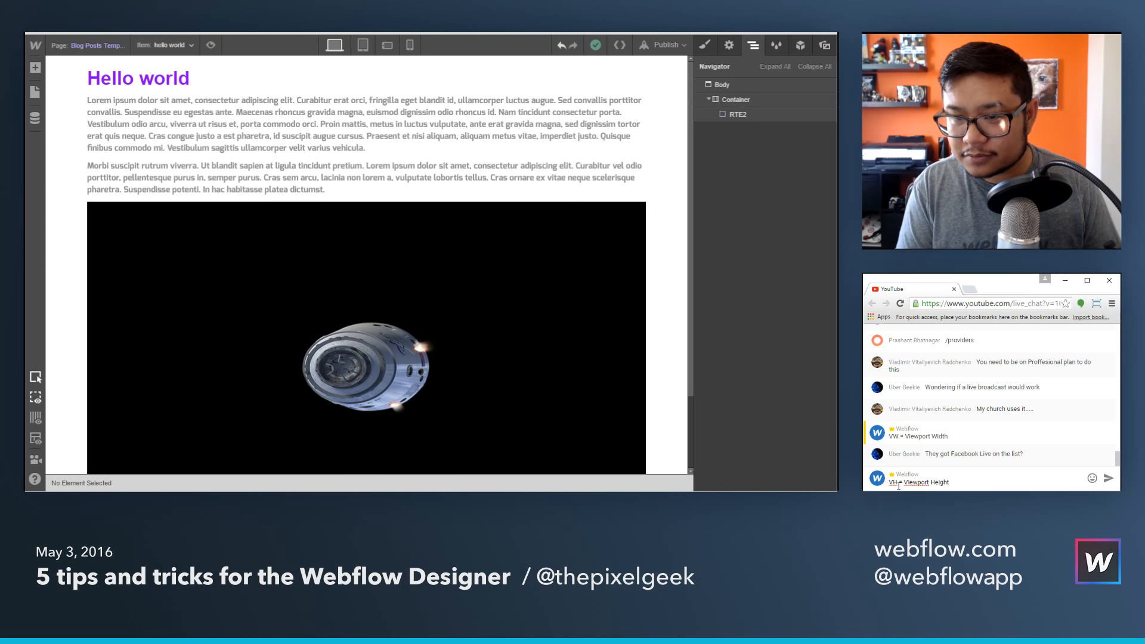
key(Return)
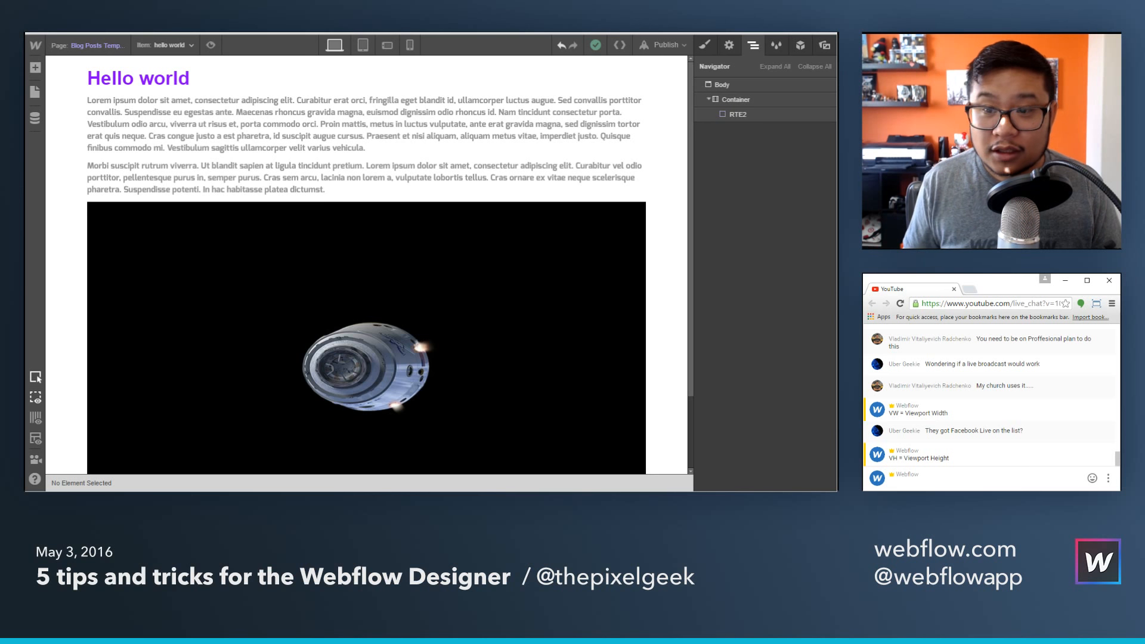
Switch back to Webflow, open the Home page and delete its RTE2 rich text element.
key(p)
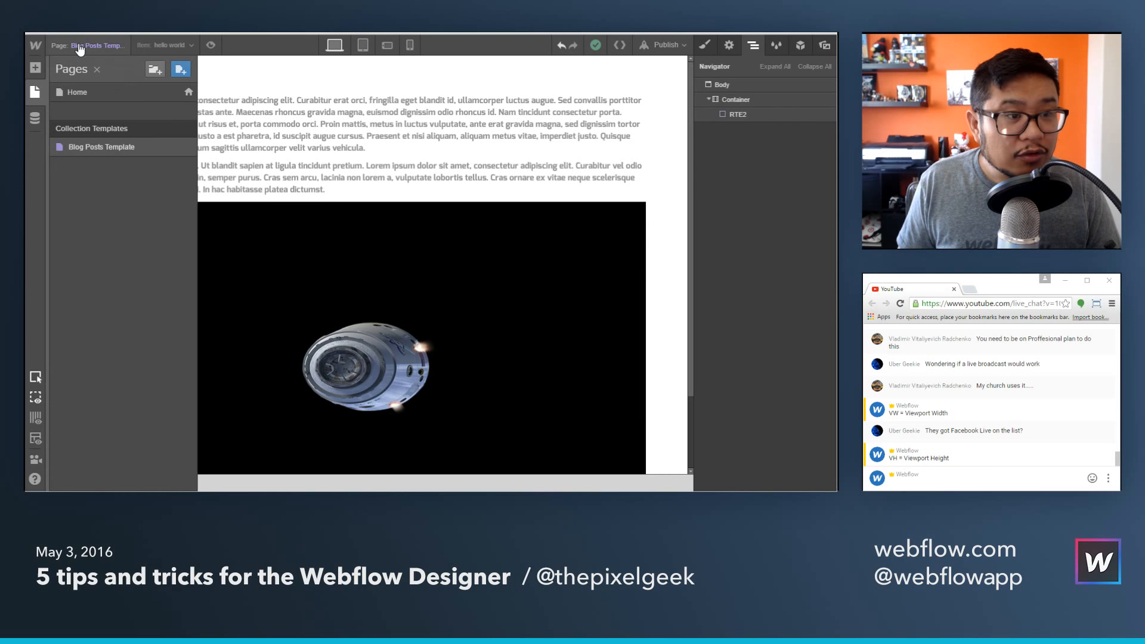
click(74, 94)
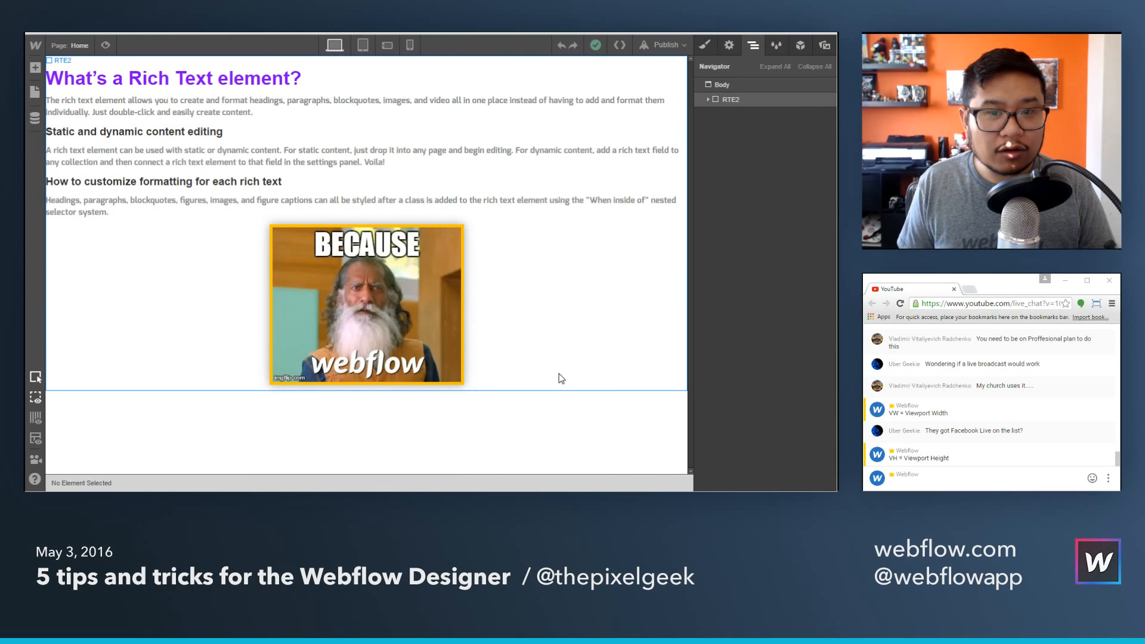
click(559, 358)
key(Delete)
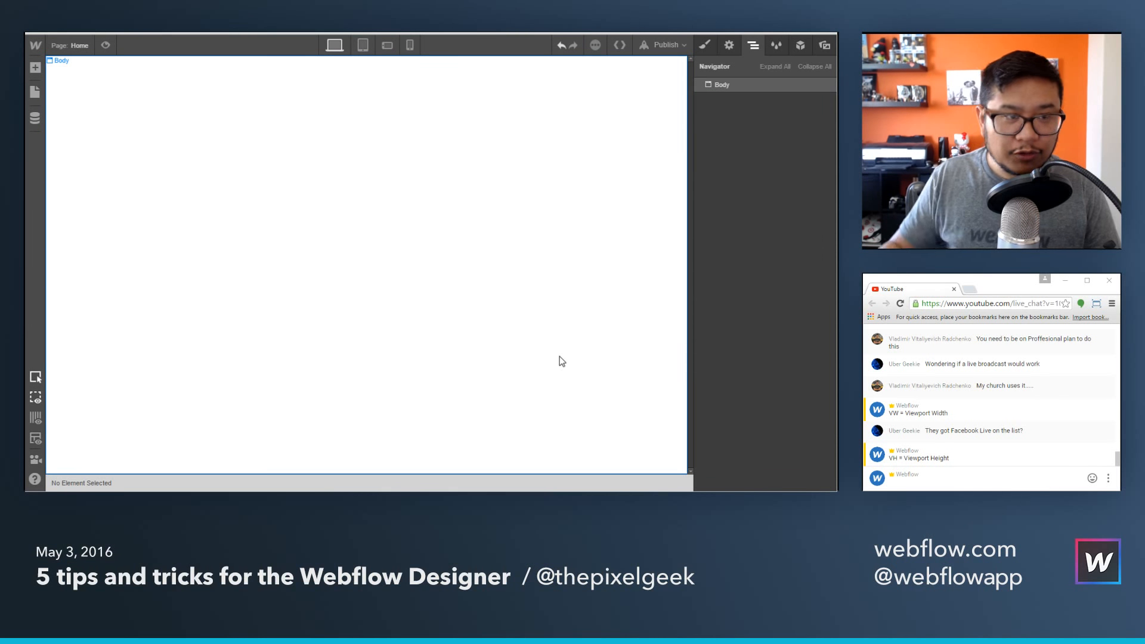
Add a Section to the empty page's Body and give it a new class named herp.
key(a)
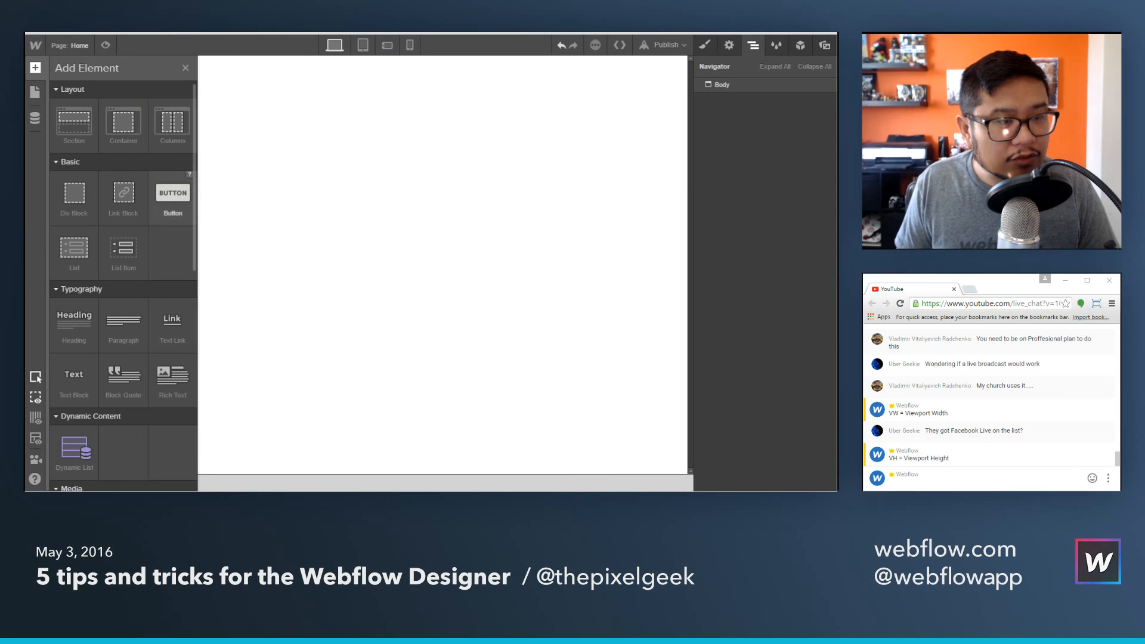
drag(74, 122, 721, 95)
click(732, 98)
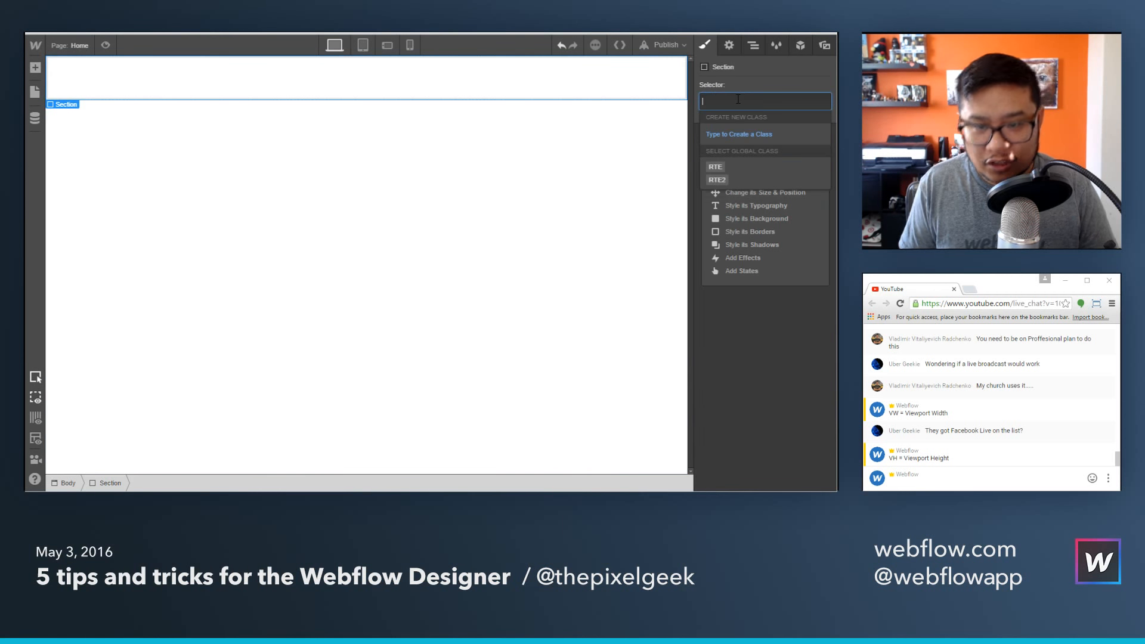
text(herp)
key(Return)
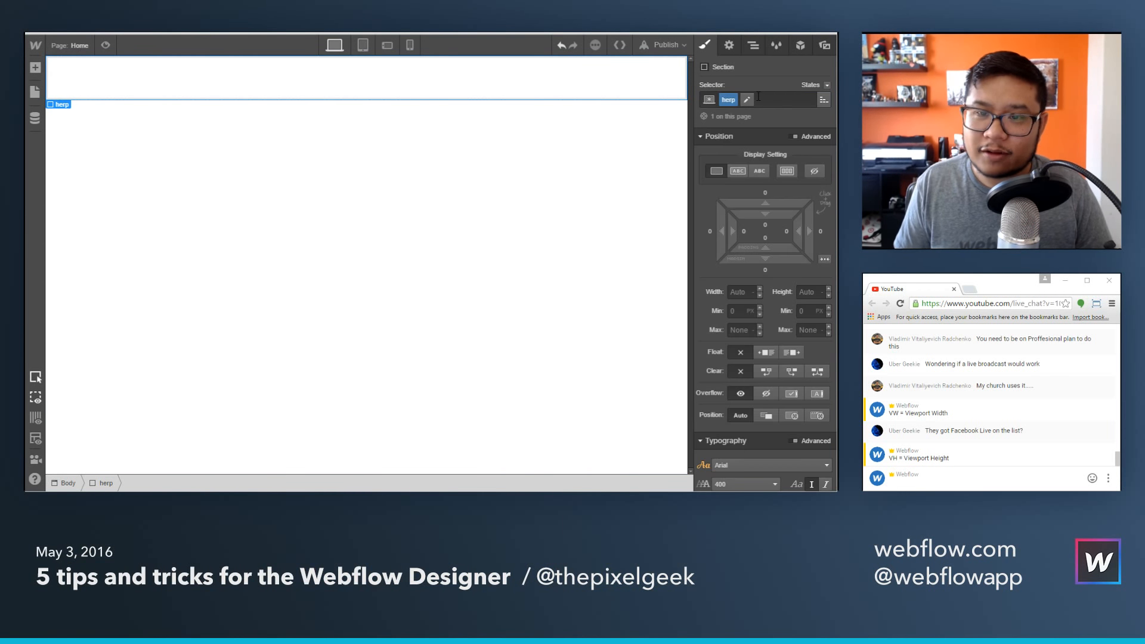
Rename the new section's herp class to hero.
click(734, 101)
click(717, 102)
click(719, 118)
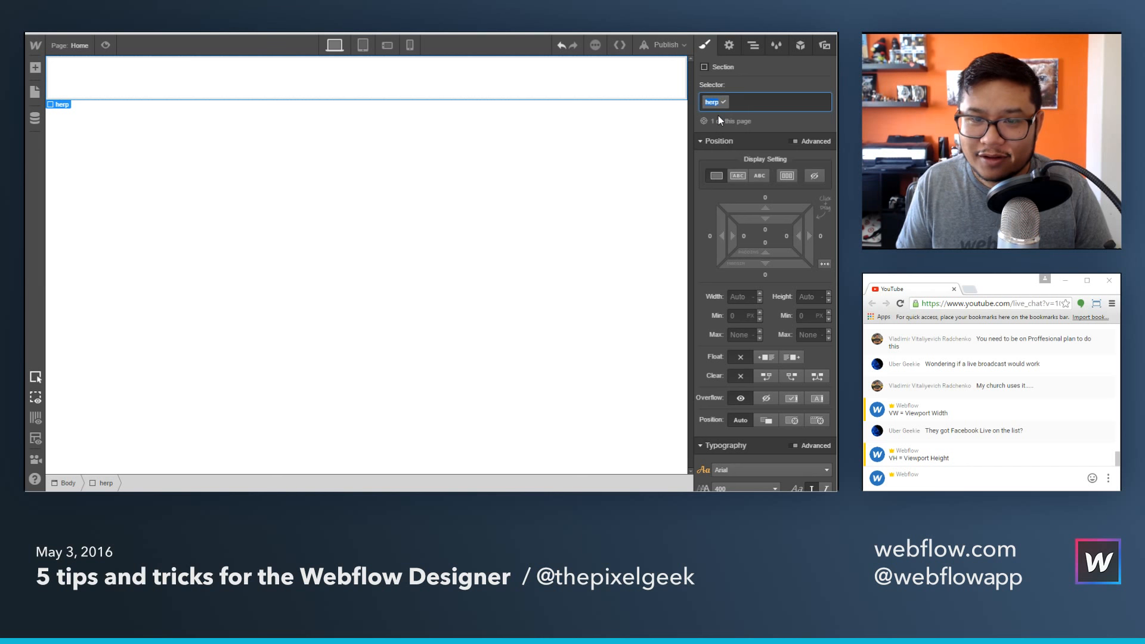
text(hero)
key(Return)
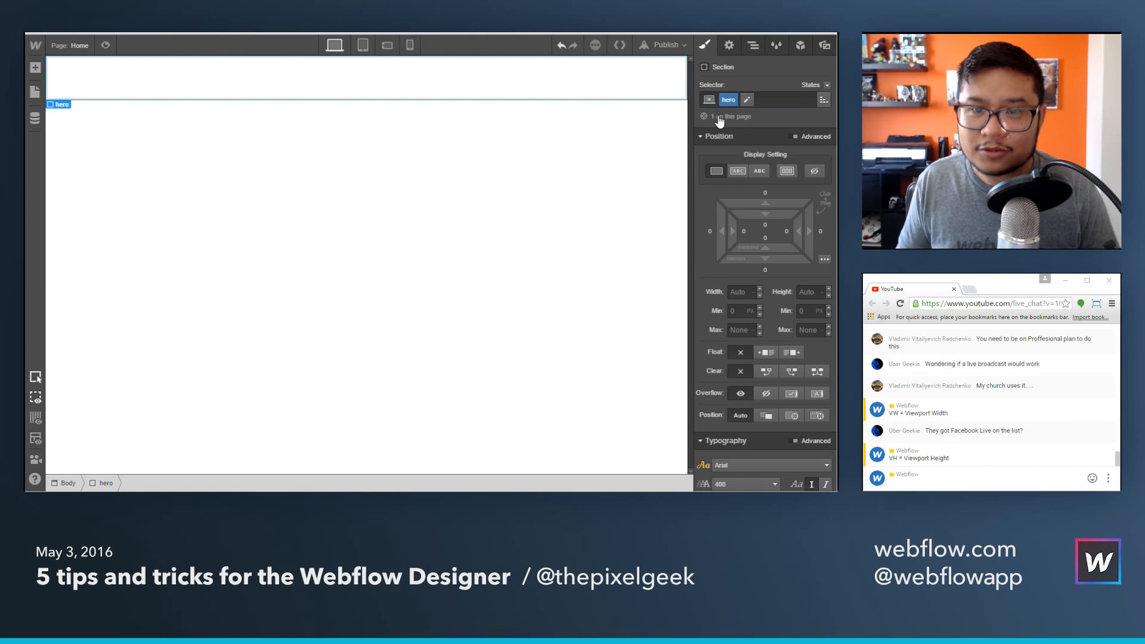
Add a second Section below the hero section and give it a new class named row 2.
key(a)
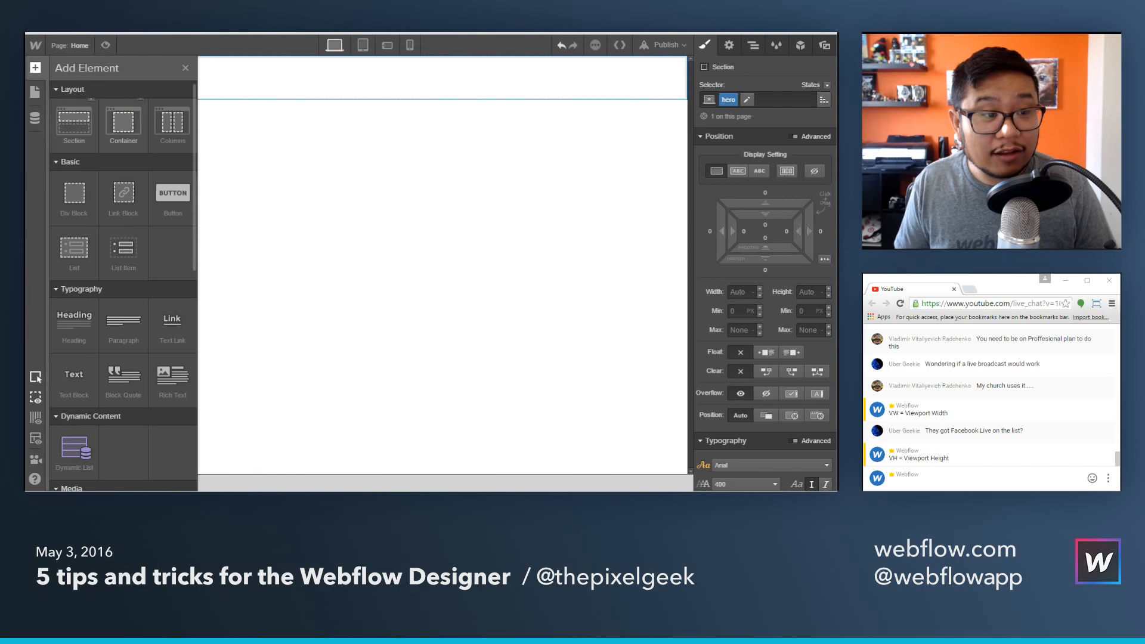
drag(74, 122, 360, 170)
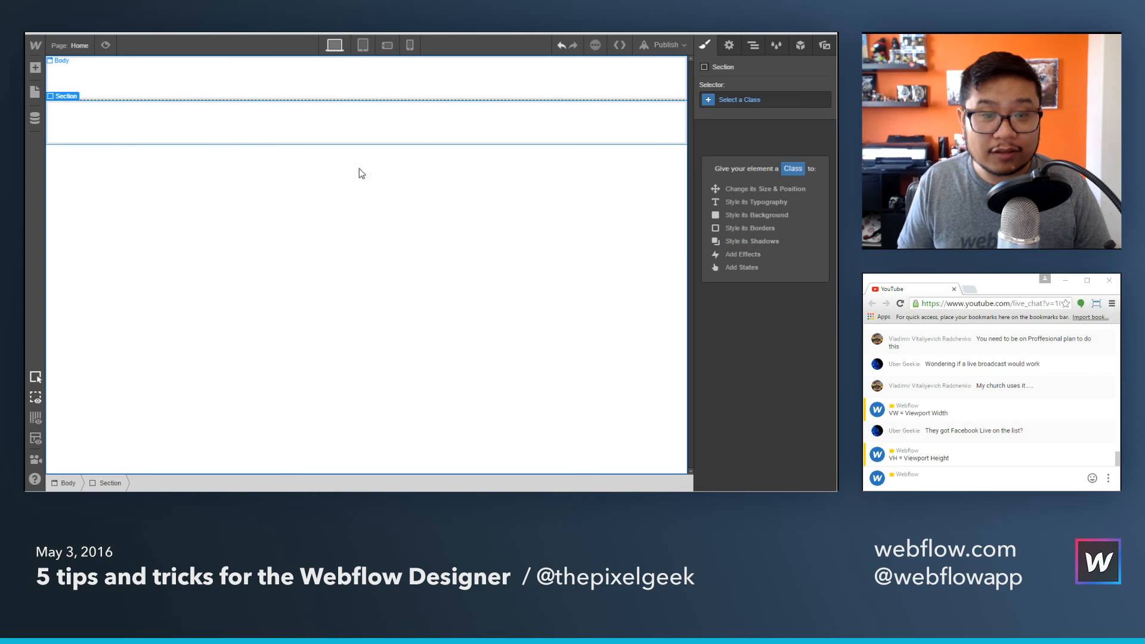
click(740, 102)
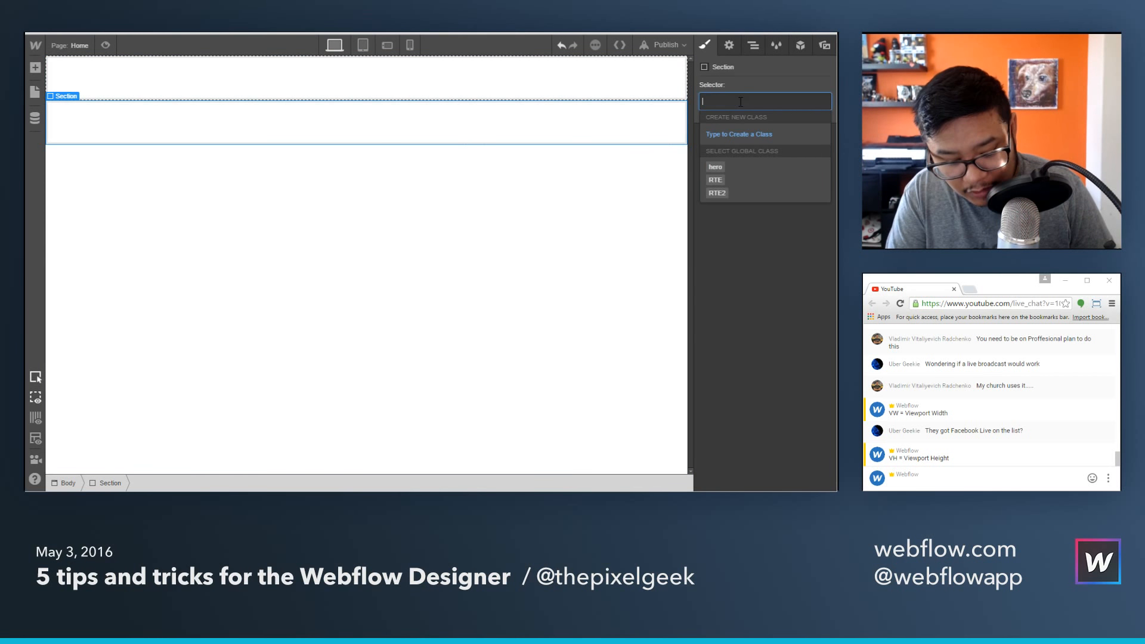
text(row 2)
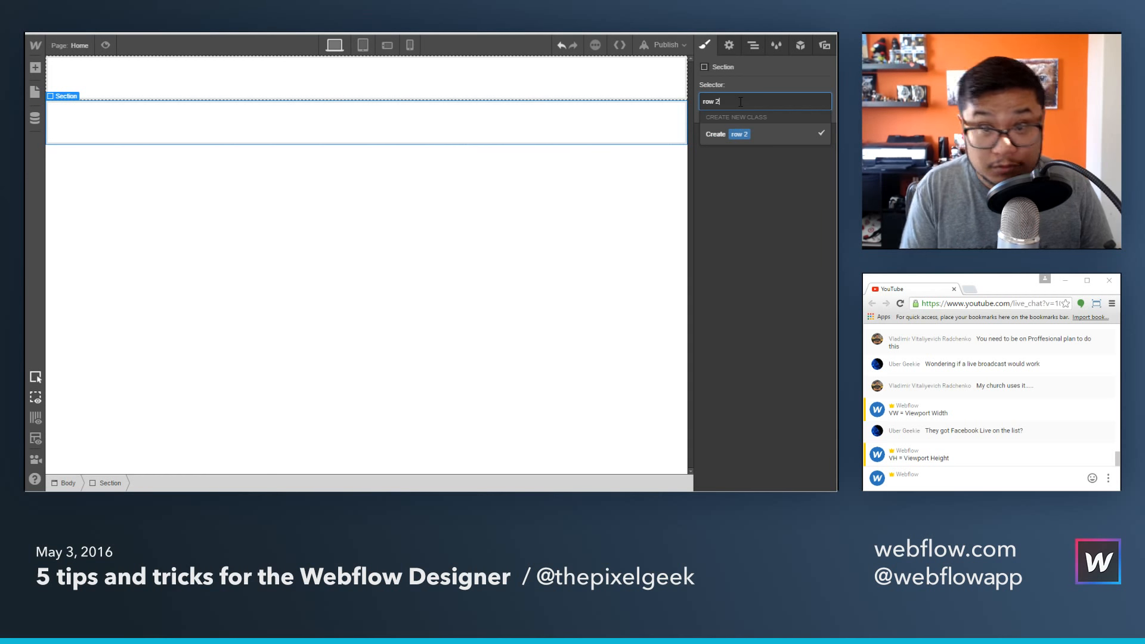
key(Return)
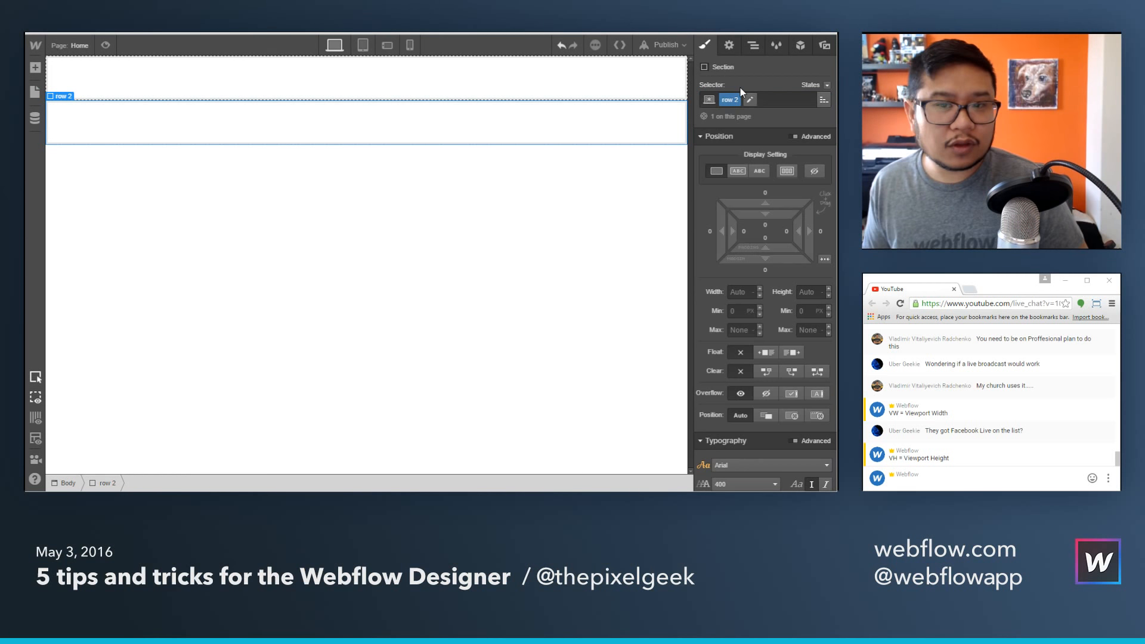
Set the hero section's height to 90 VH.
click(596, 91)
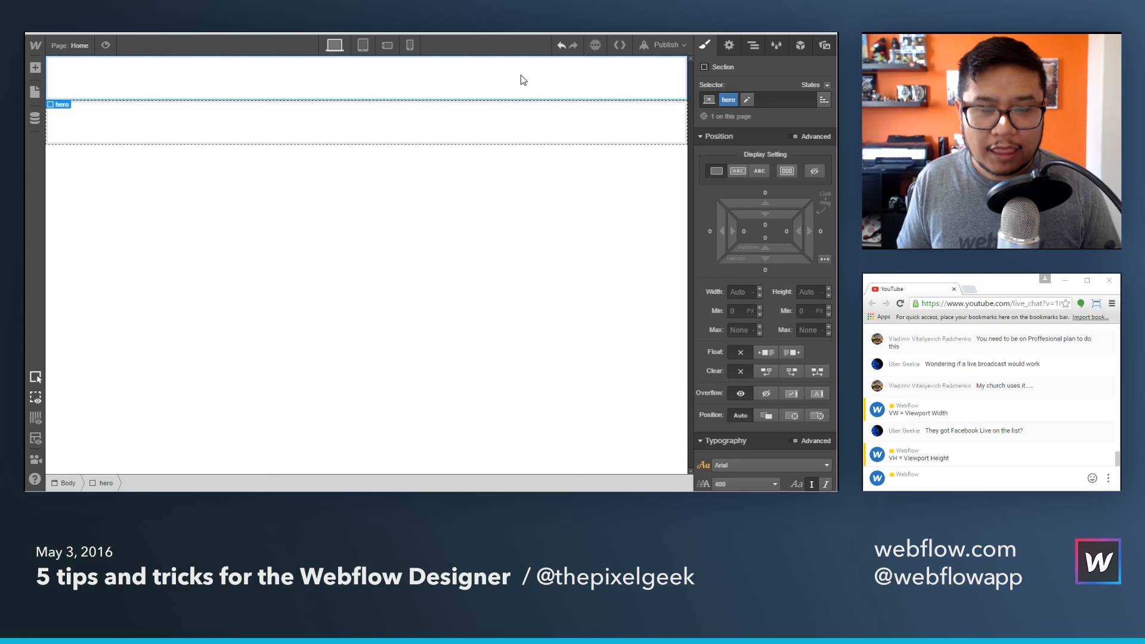
click(807, 290)
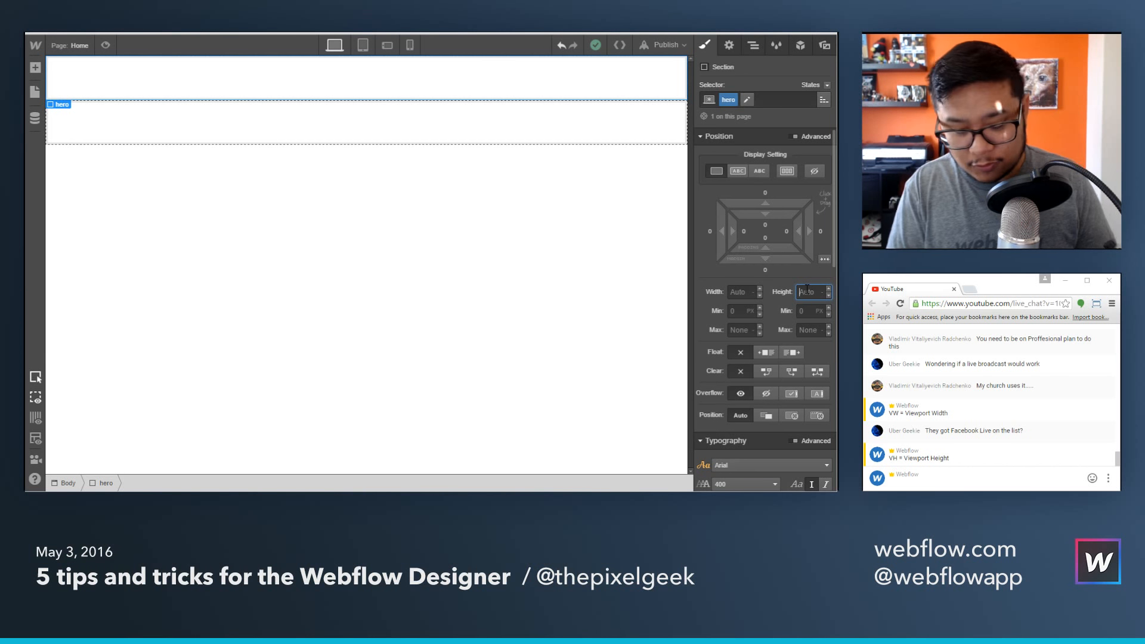
text(90vw)
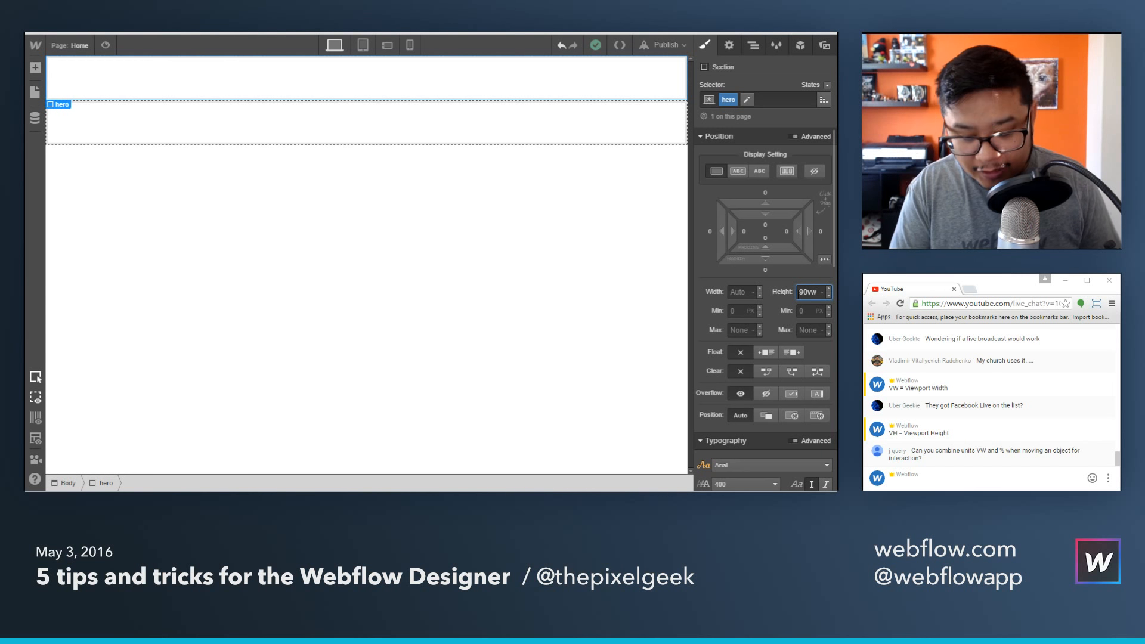
key(BackSpace)
text(h)
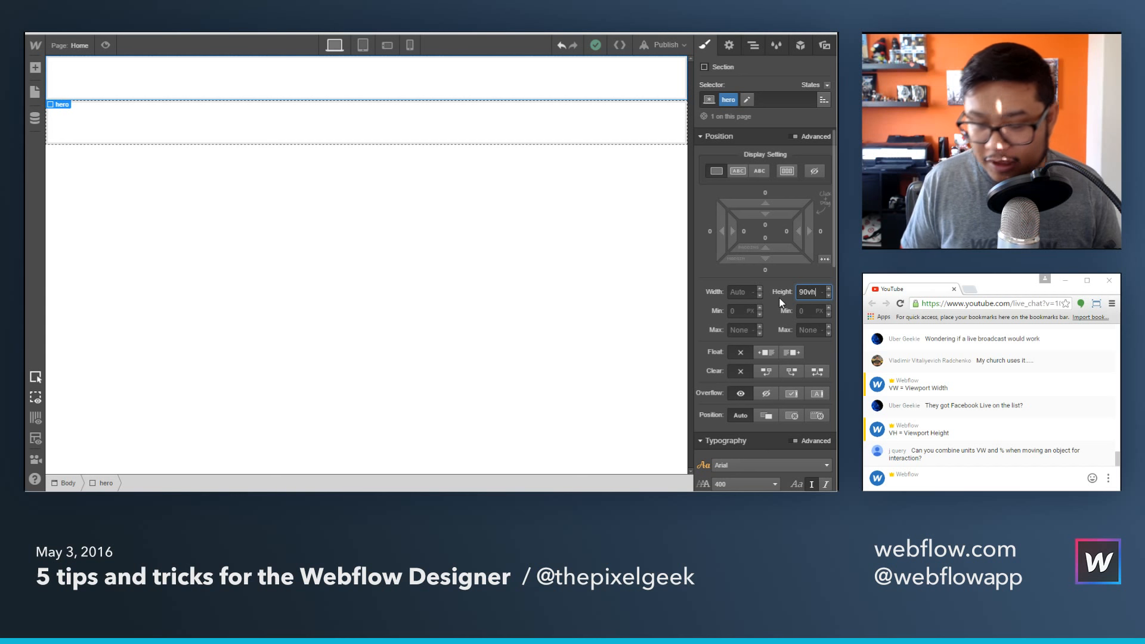
key(Return)
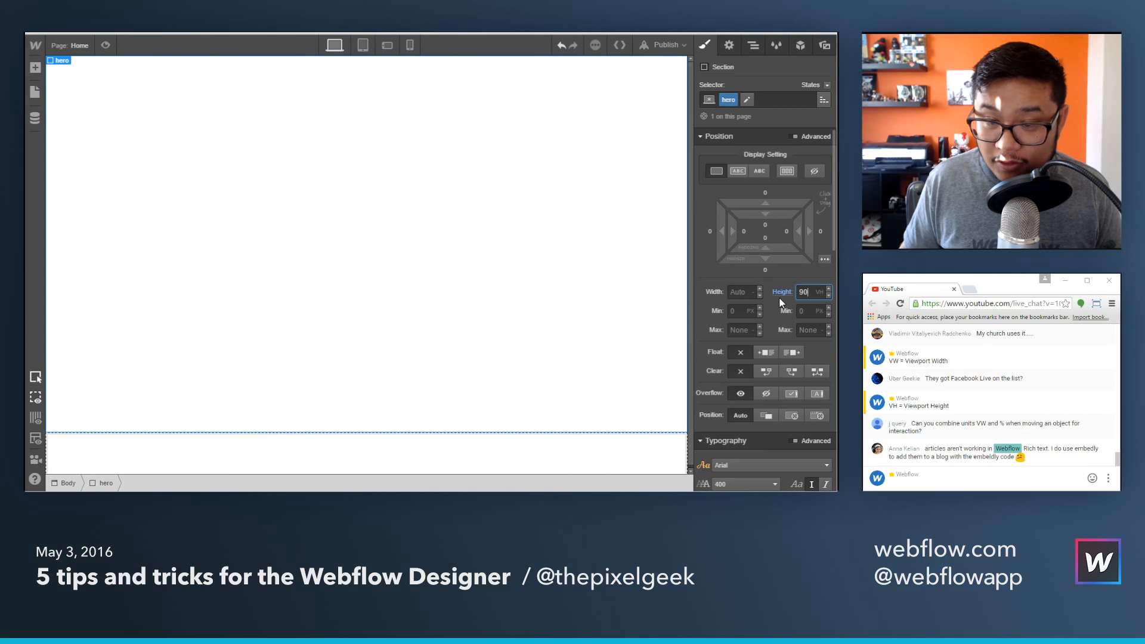
click(820, 292)
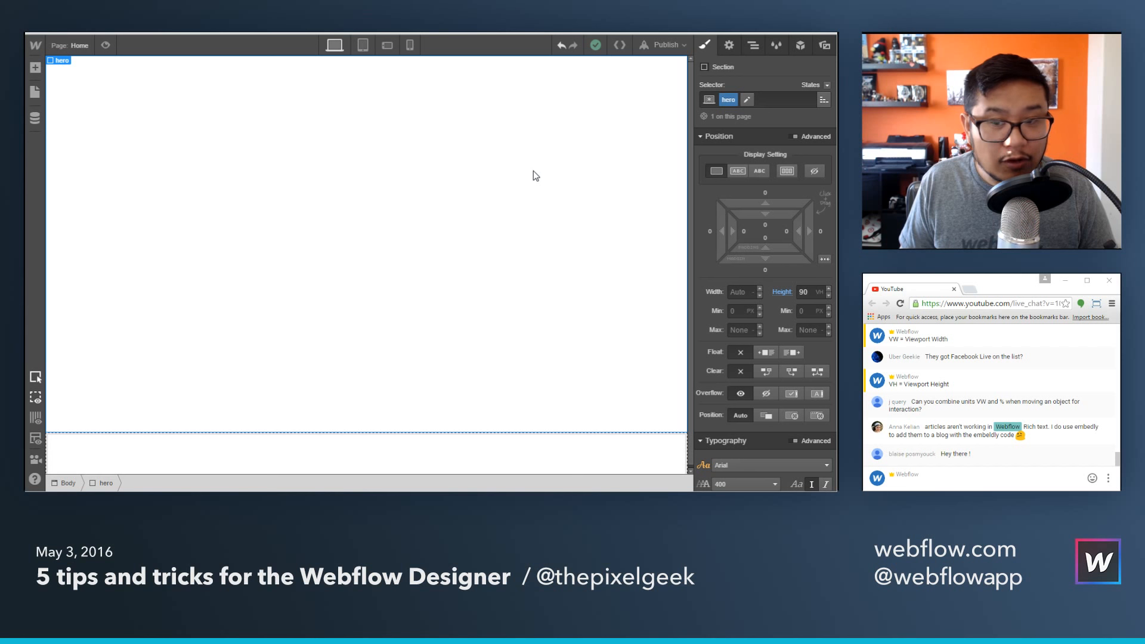
Go to the Background settings of the hero section.
scroll(767, 409, down, 5)
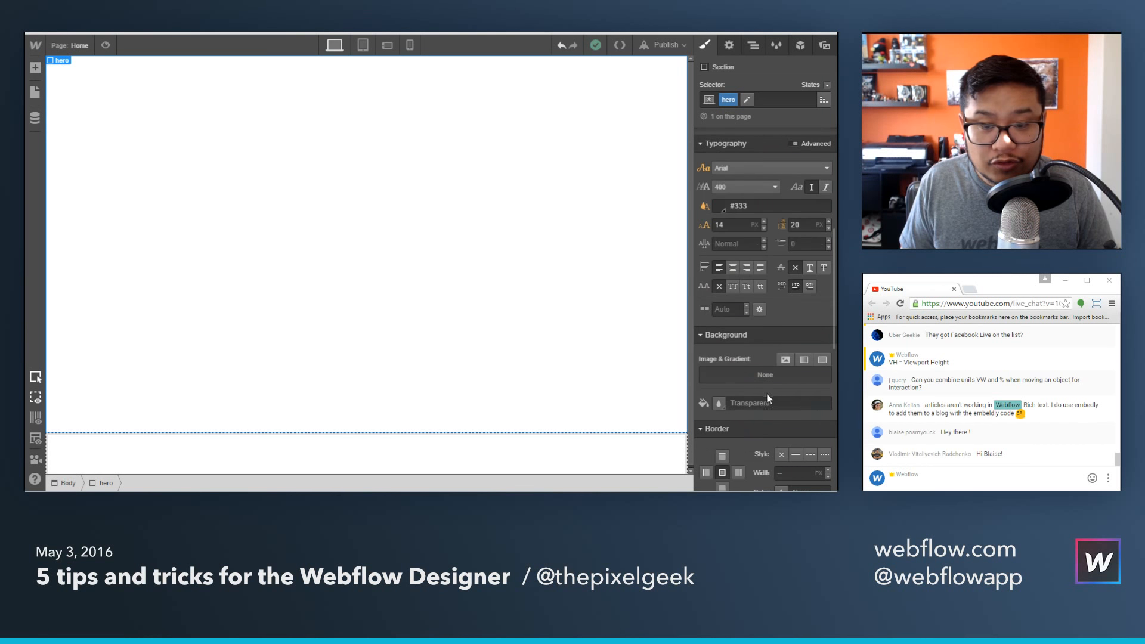
Set the hero section's background color to #0098ff and close the color picker.
click(718, 405)
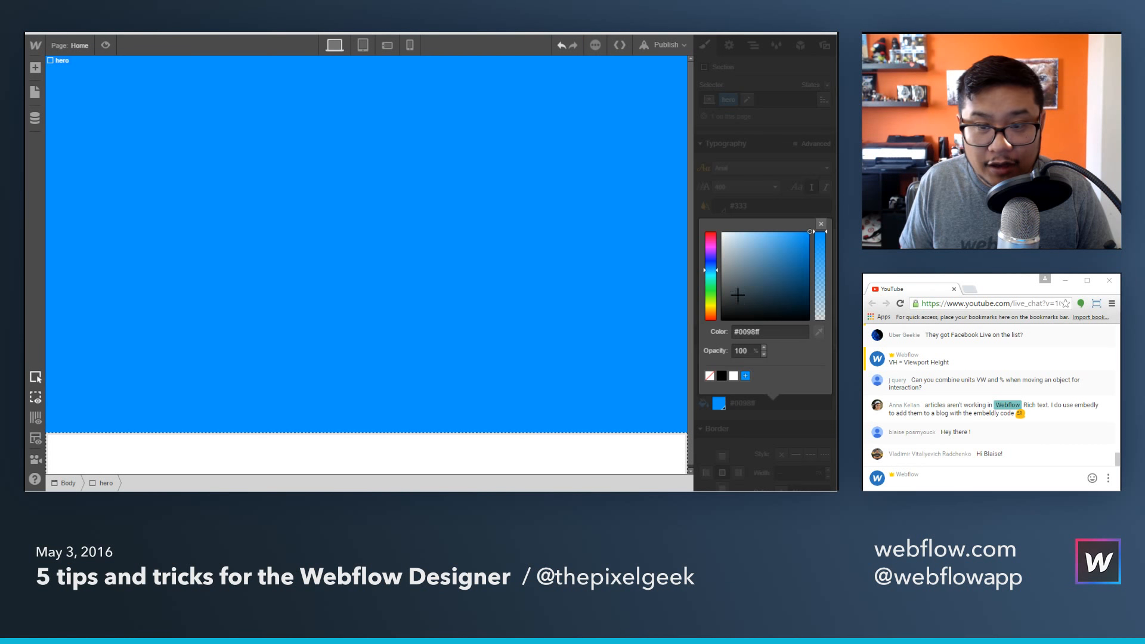
click(822, 222)
scroll(779, 348, up, 5)
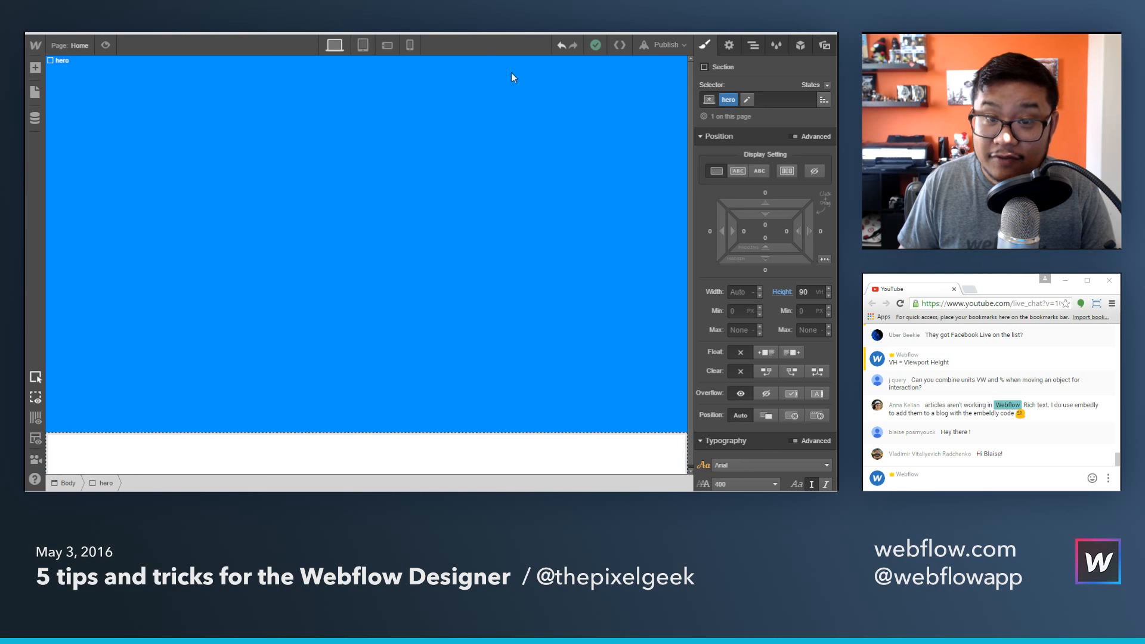
click(807, 292)
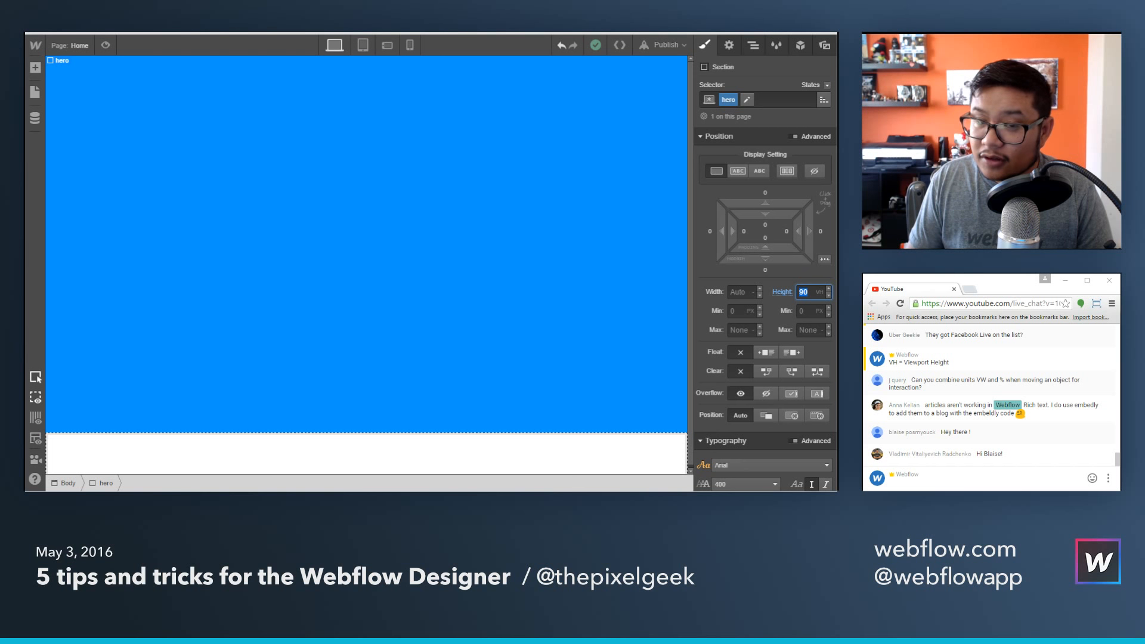
click(609, 312)
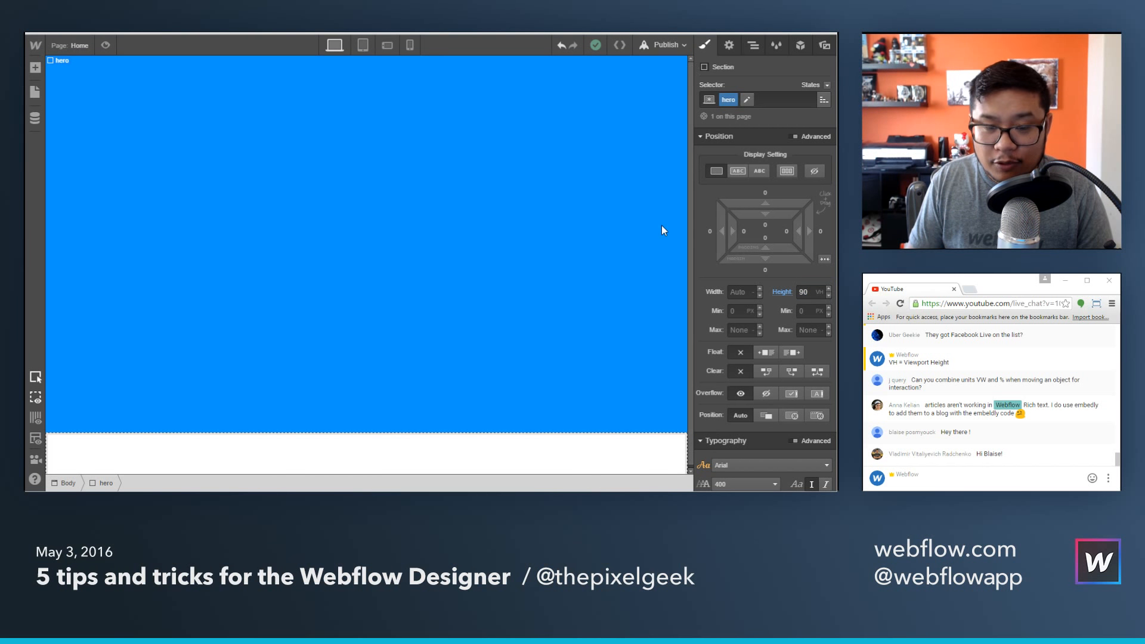
click(779, 292)
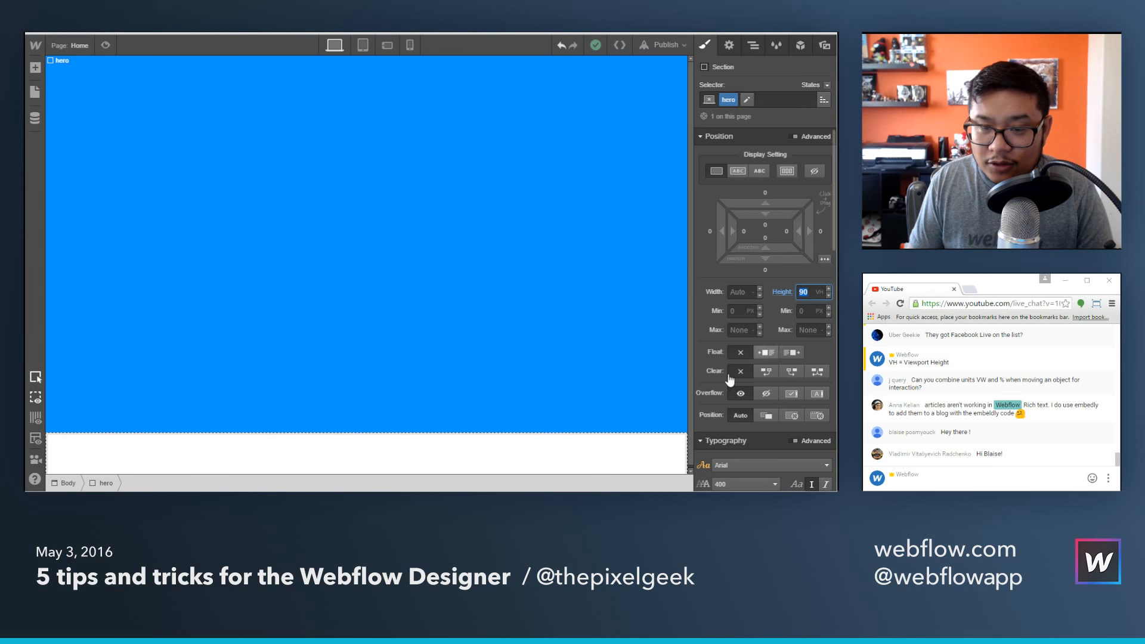
mouse_move(616, 490)
mouse_down()
mouse_move(616, 430)
mouse_move(609, 487)
mouse_move(624, 487)
mouse_up()
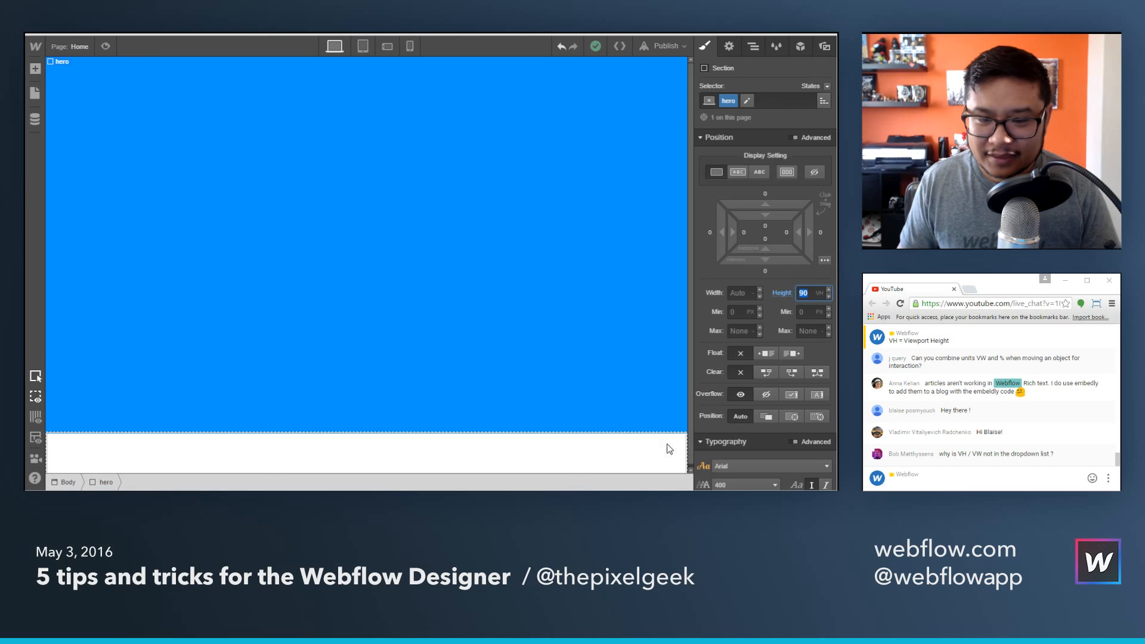
Set the hero section's font size to 14 em.
scroll(752, 339, down, 4)
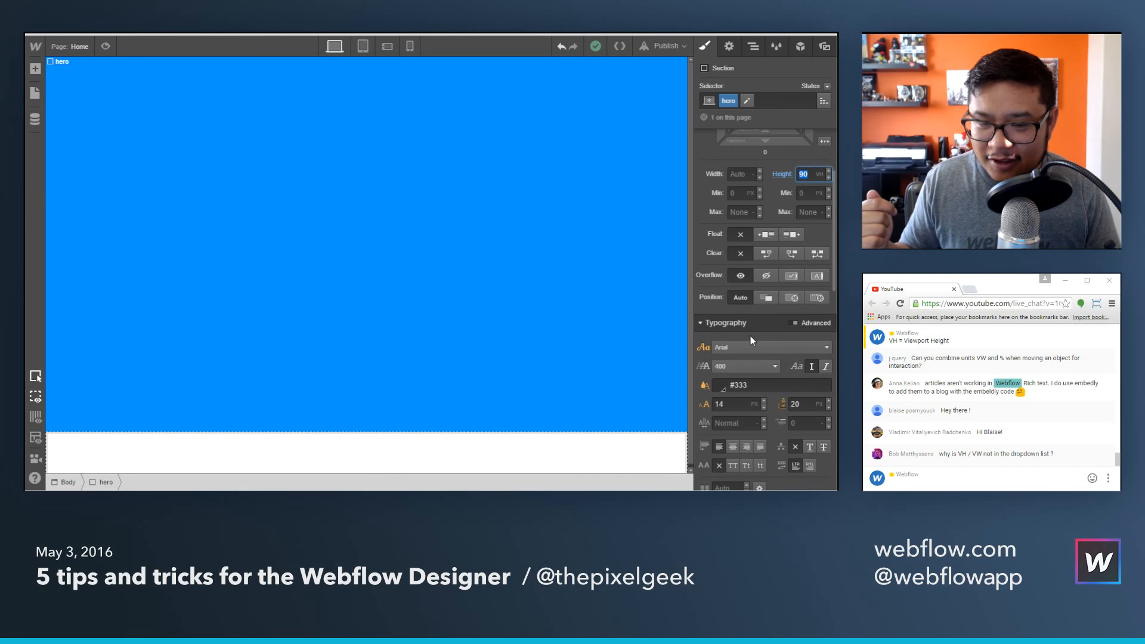
click(747, 407)
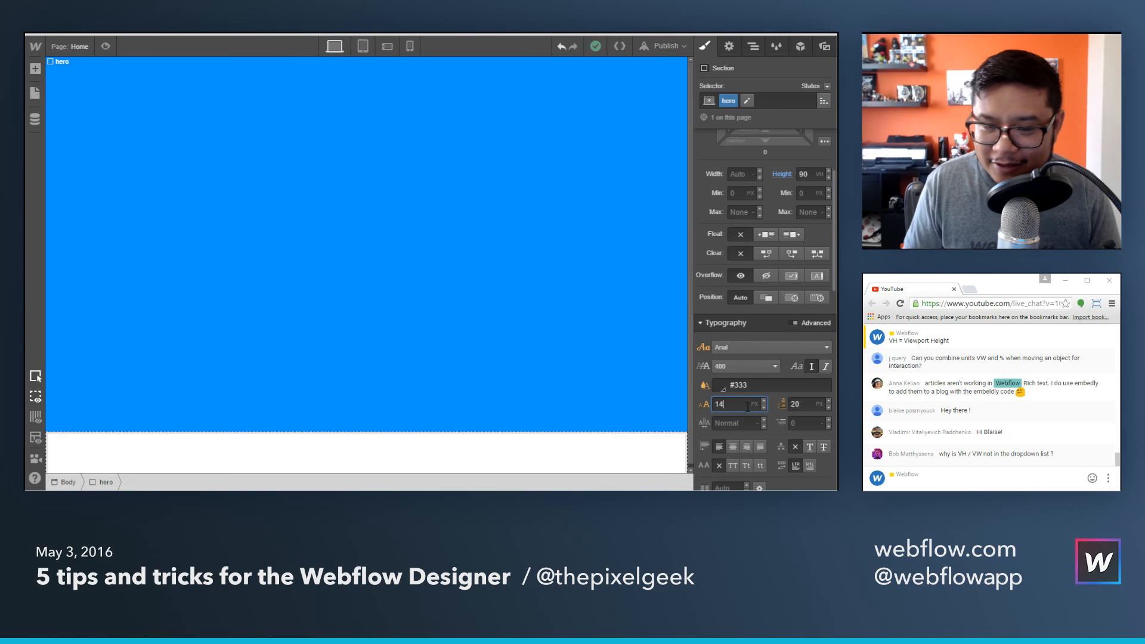
text(ems)
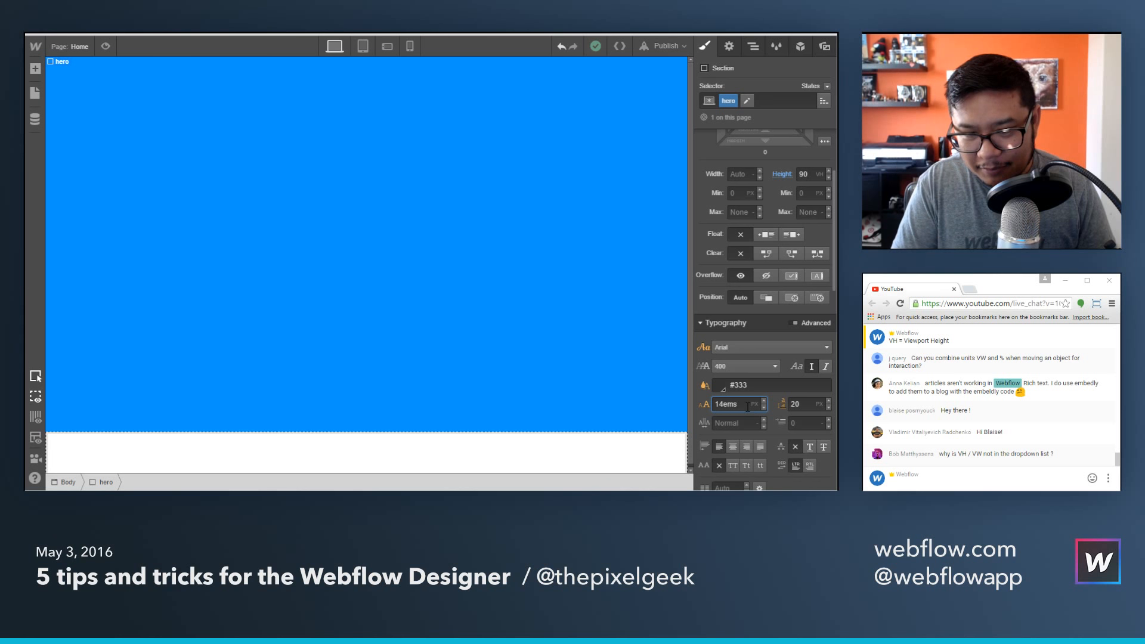
key(BackSpace)
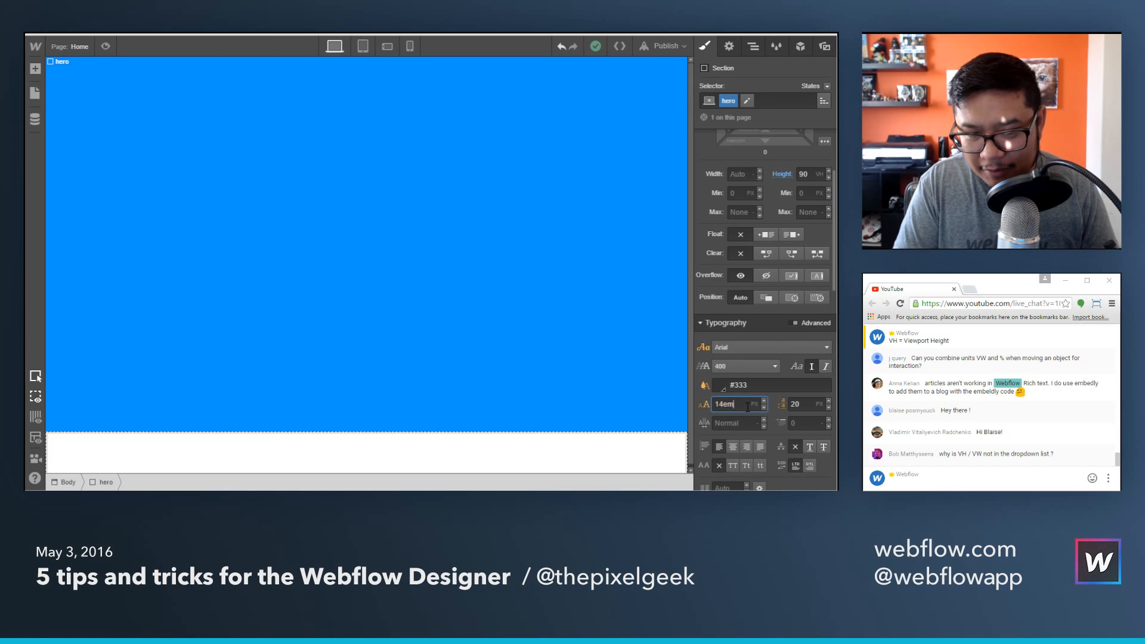
key(Return)
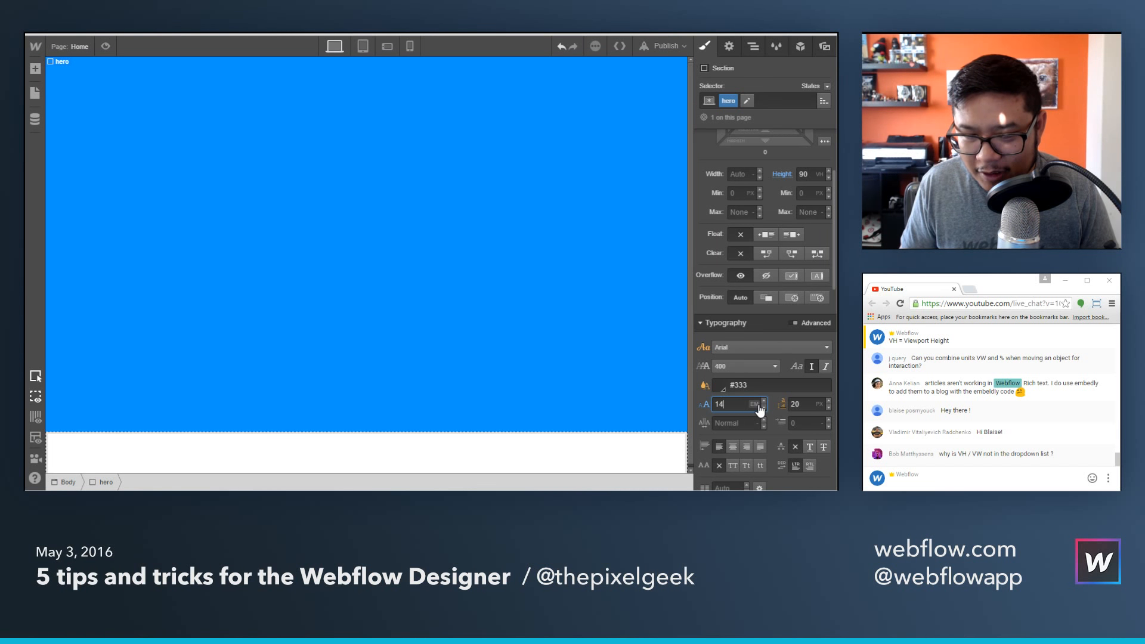
Switch the hero section's font size unit to px and set the font size to 14.
click(755, 404)
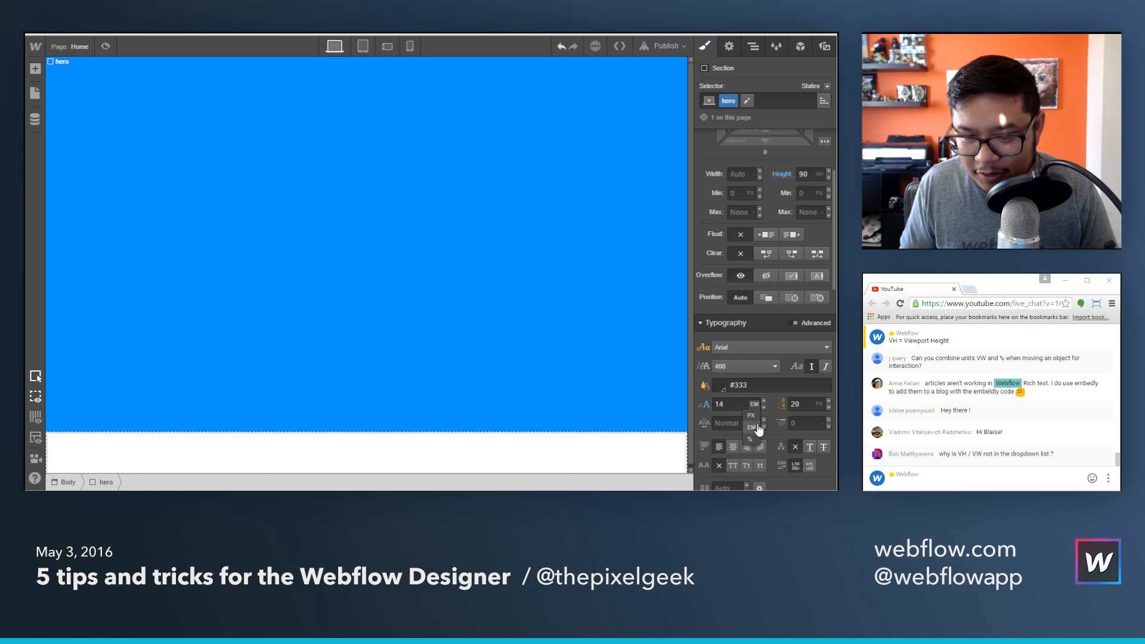
click(753, 416)
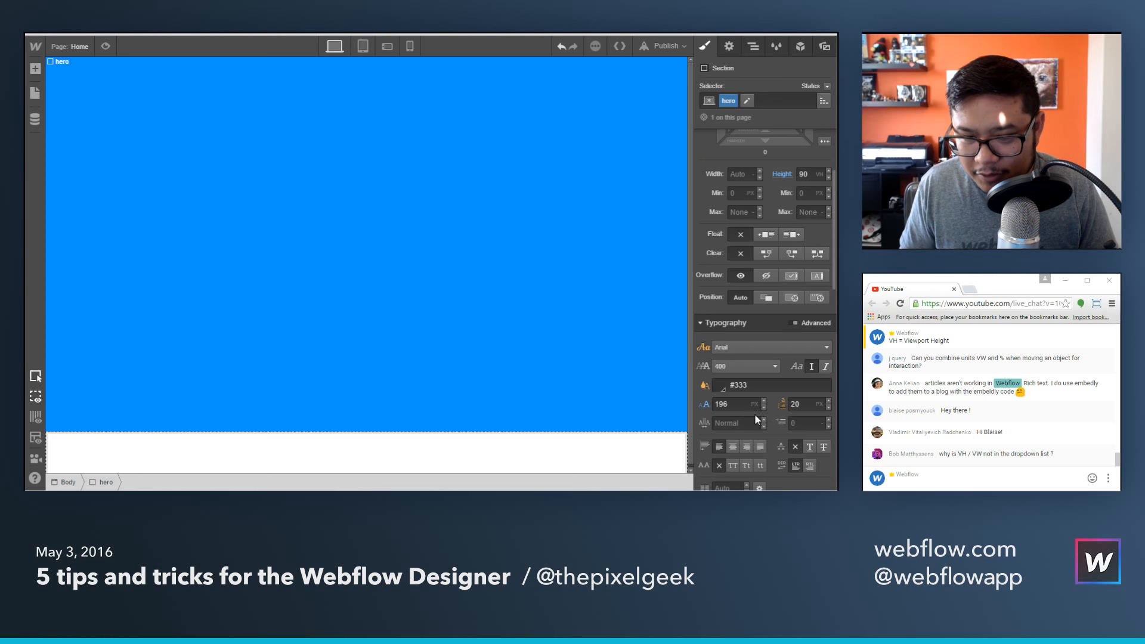
click(819, 404)
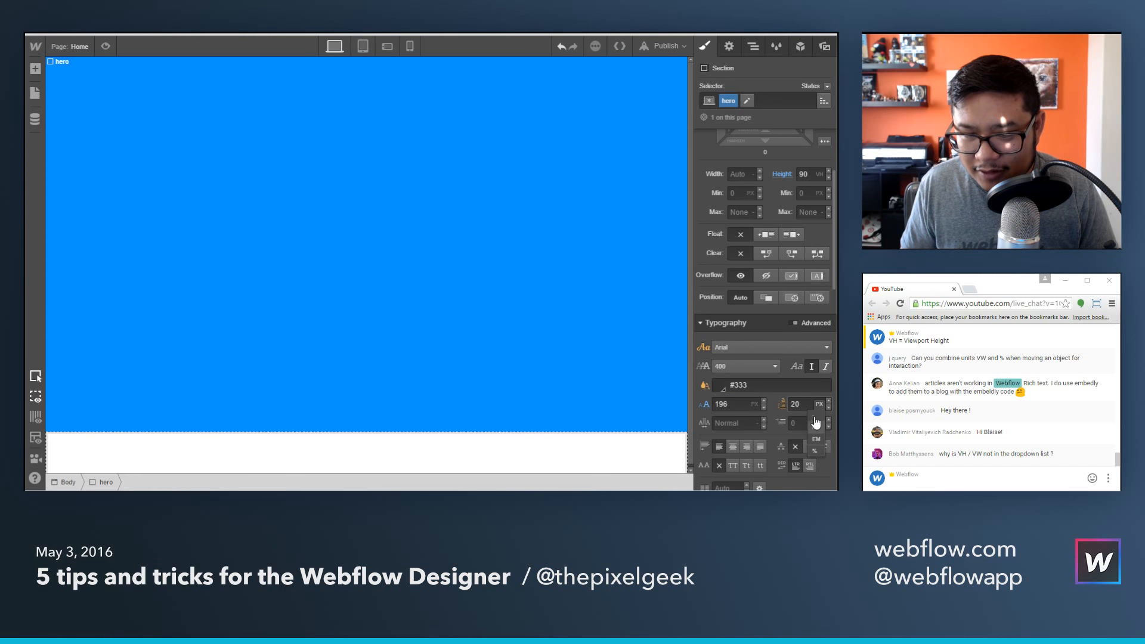
click(696, 391)
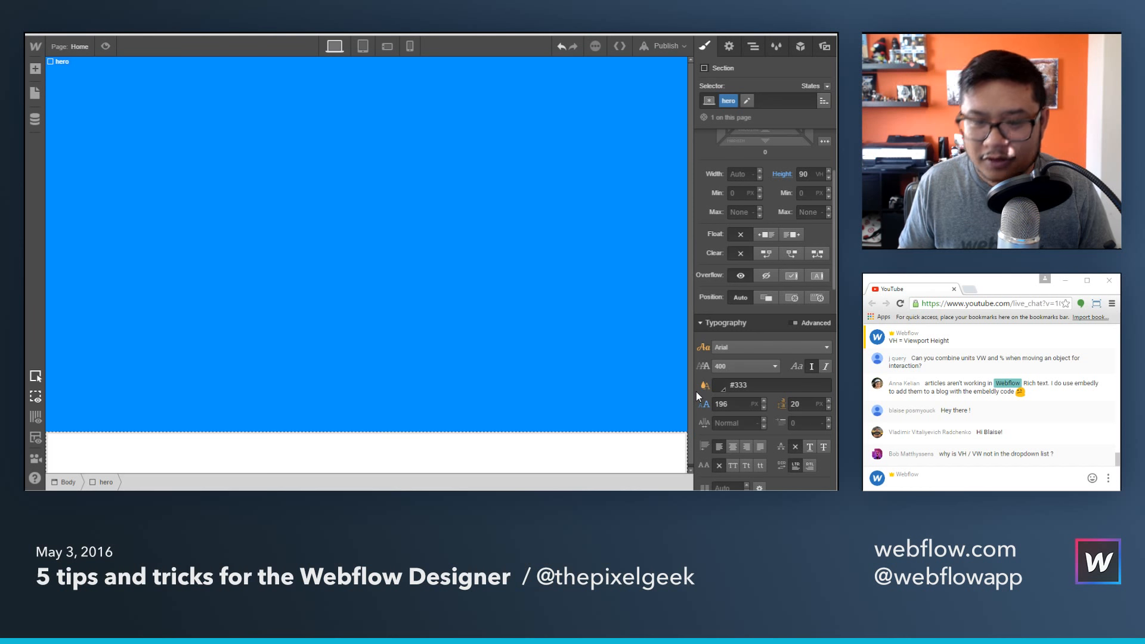
click(725, 404)
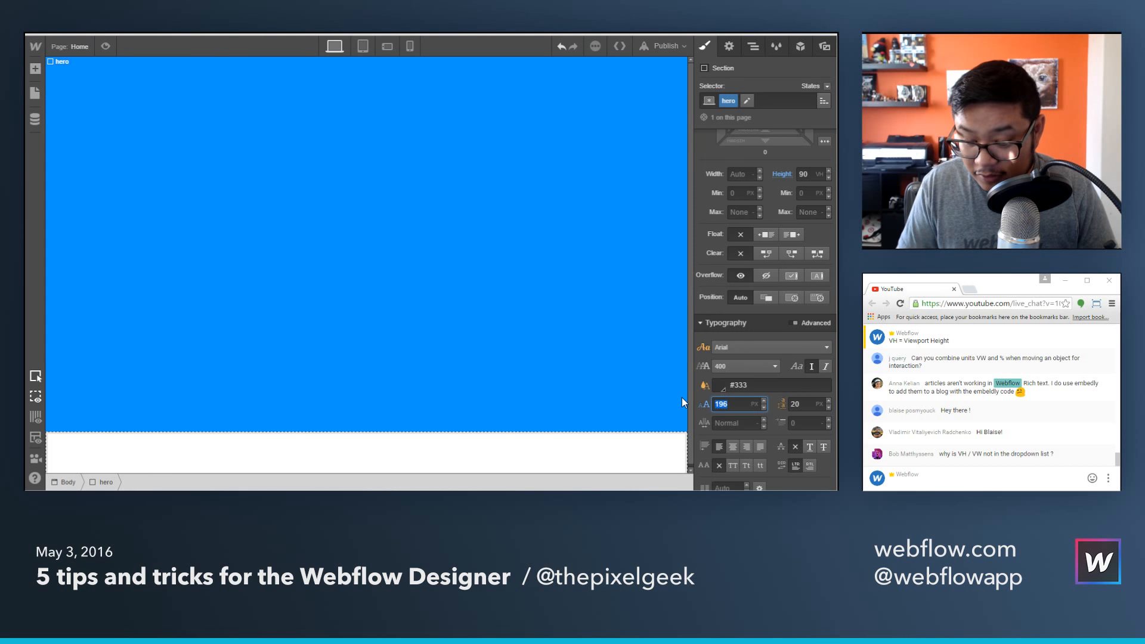
text(14)
Try a width of 90 vw on the hero section, and remove the width style again.
scroll(756, 340, up, 2)
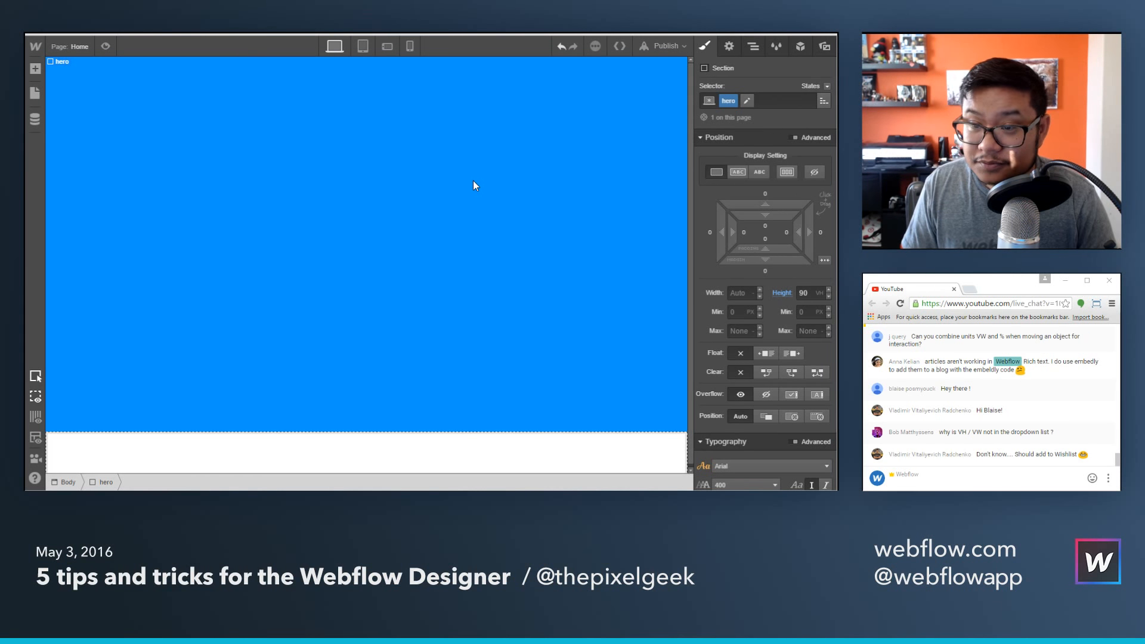
click(740, 291)
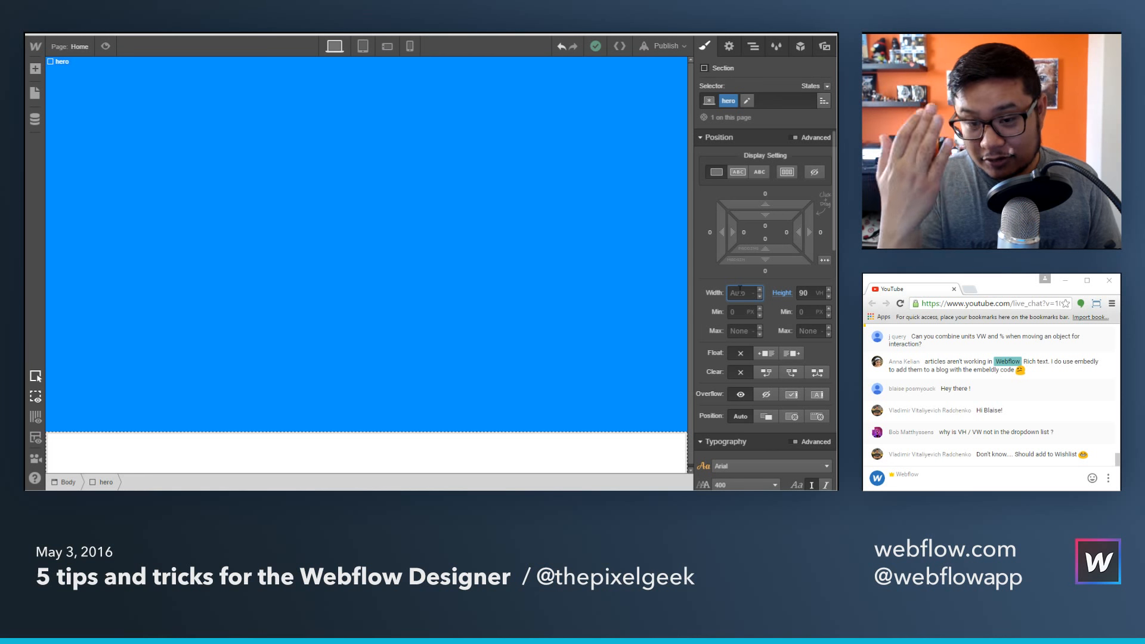
text(90vw)
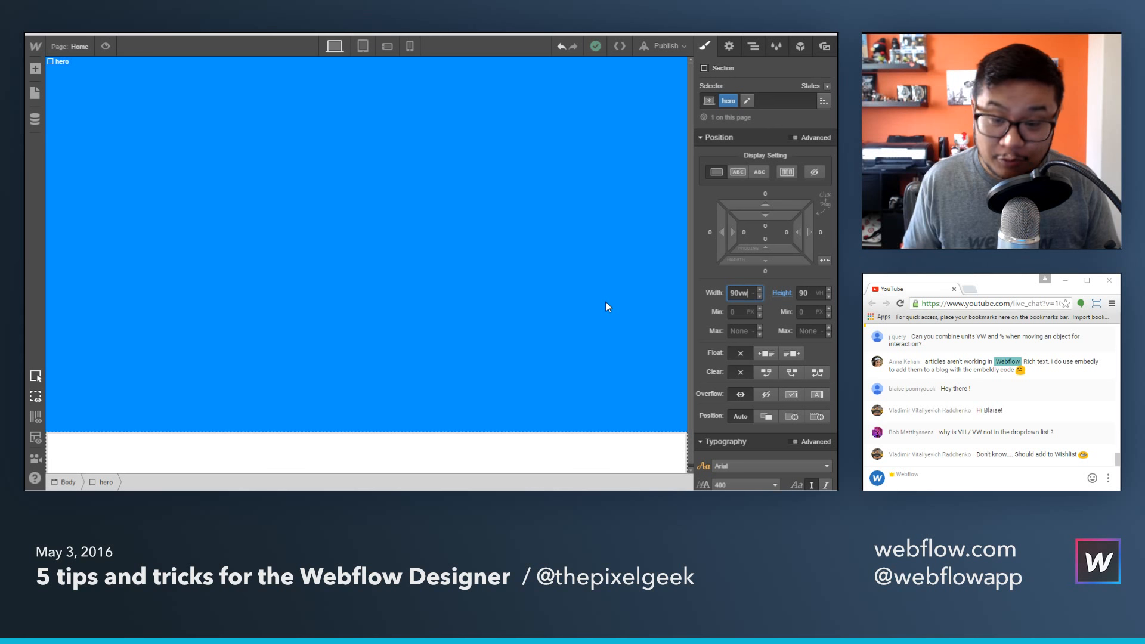
key(Return)
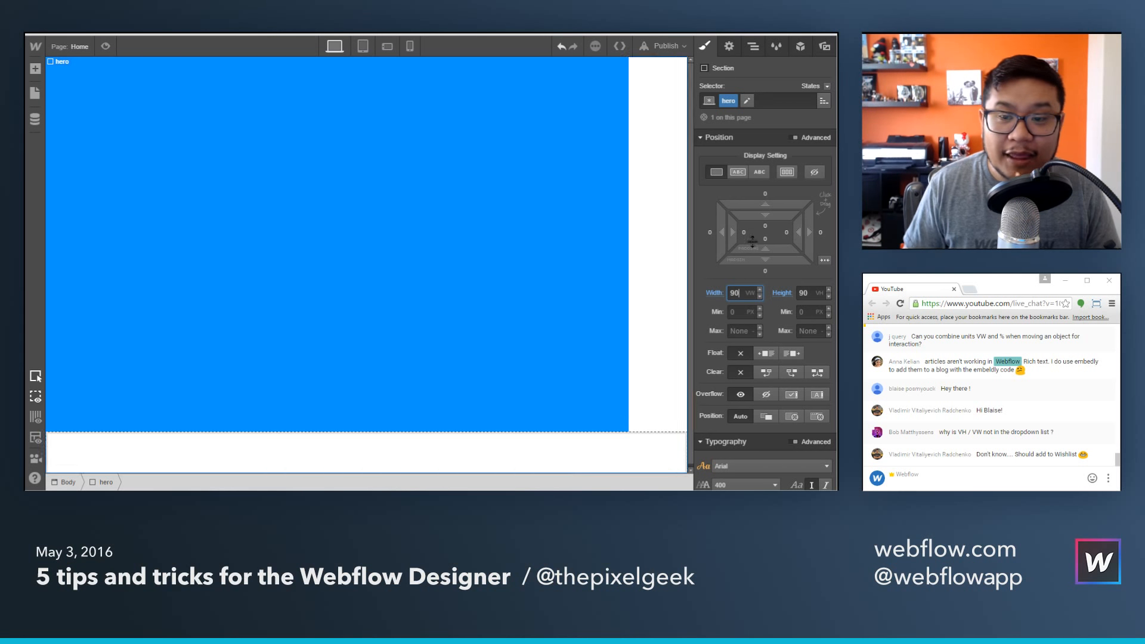
click(713, 295)
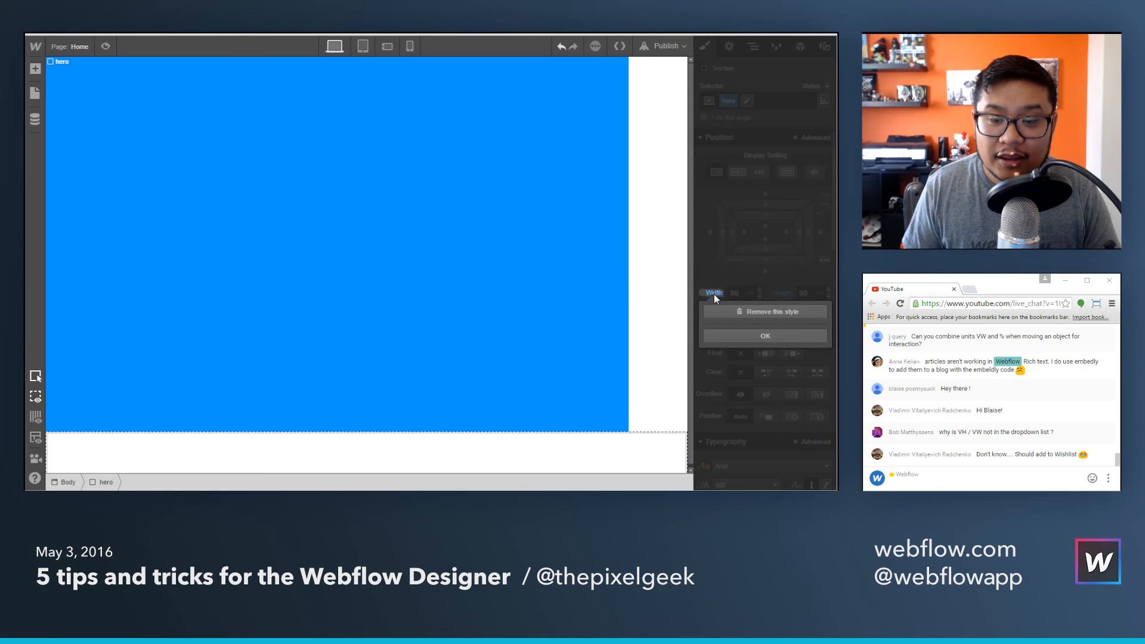
click(713, 302)
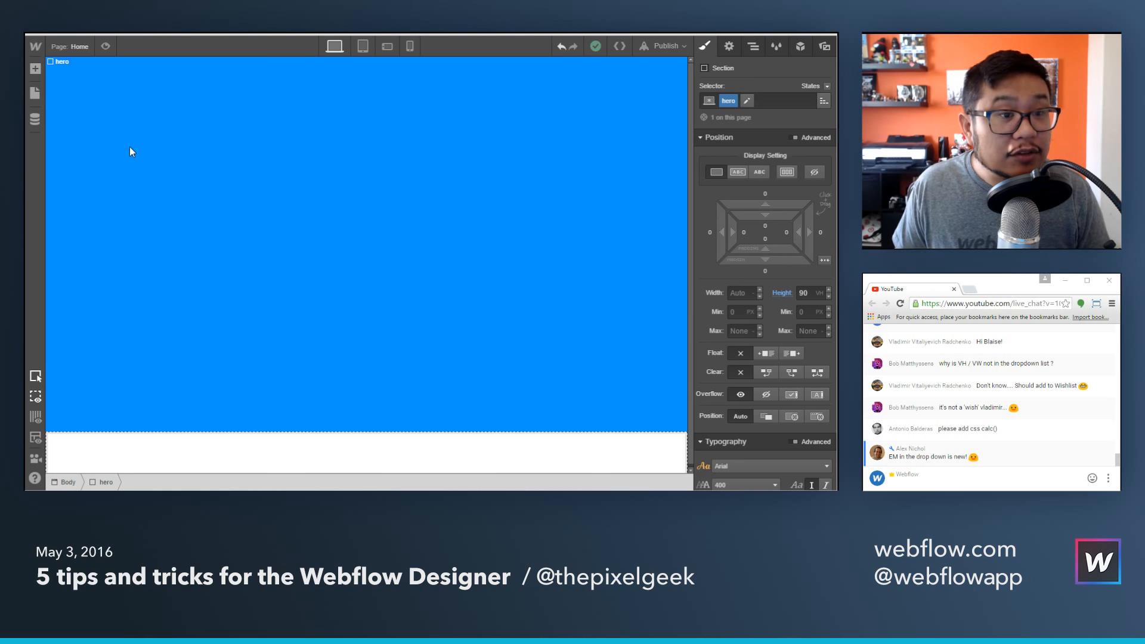
Switch to the Ustream browser tab, search the web for "facebook open graph" and open the Open Graph Stories result.
key(ctrl+Tab)
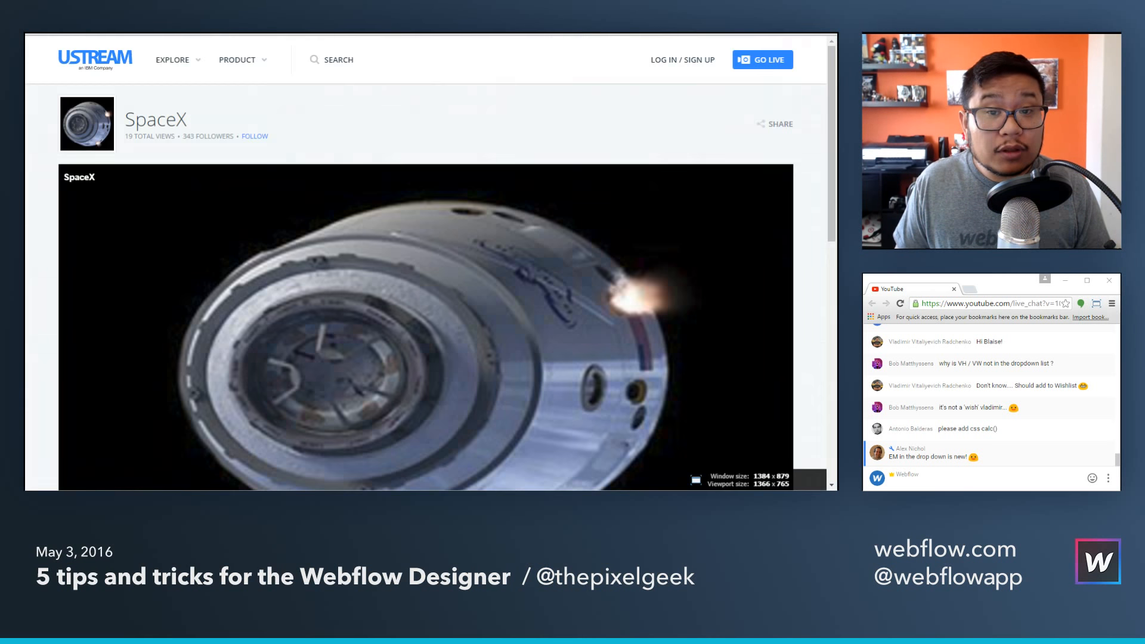
key(ctrl+l)
text(facebook)
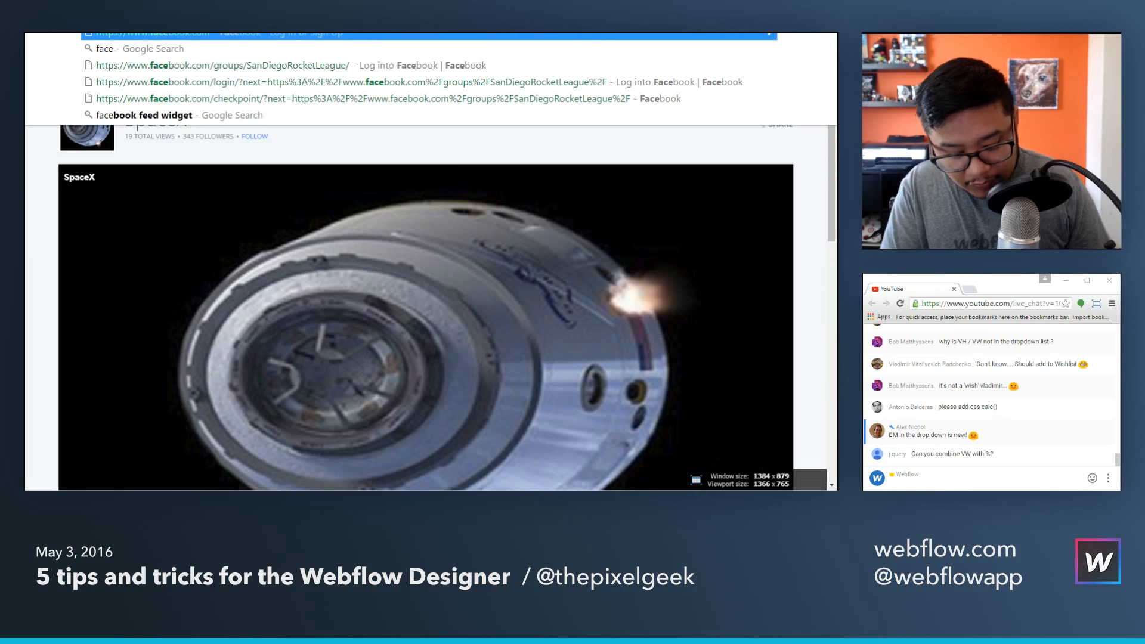
text( open graph)
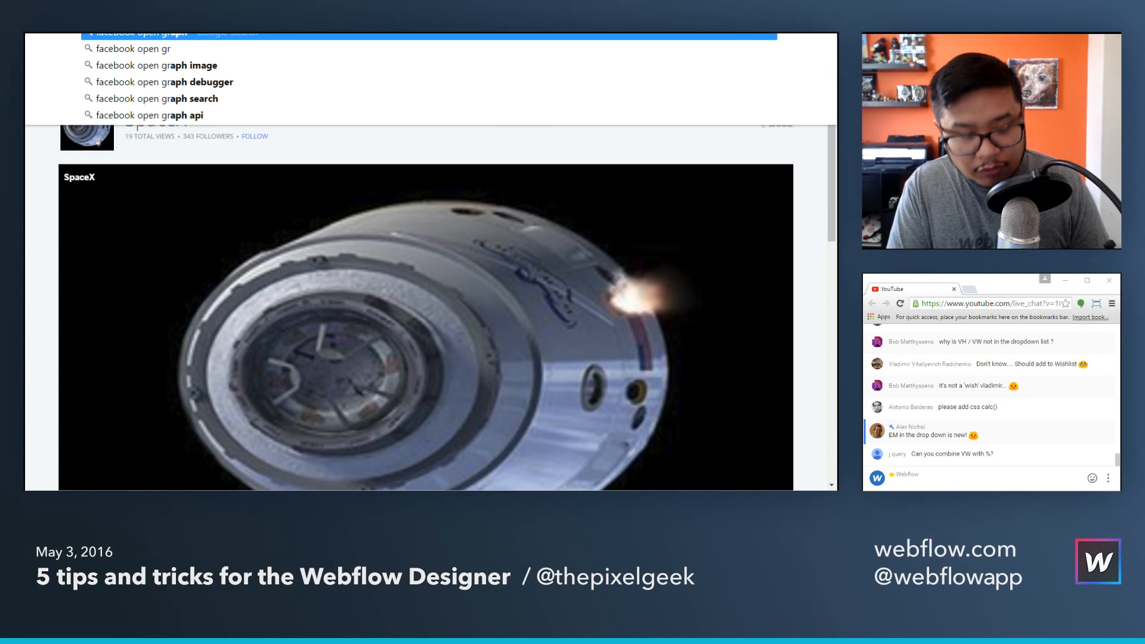
key(Return)
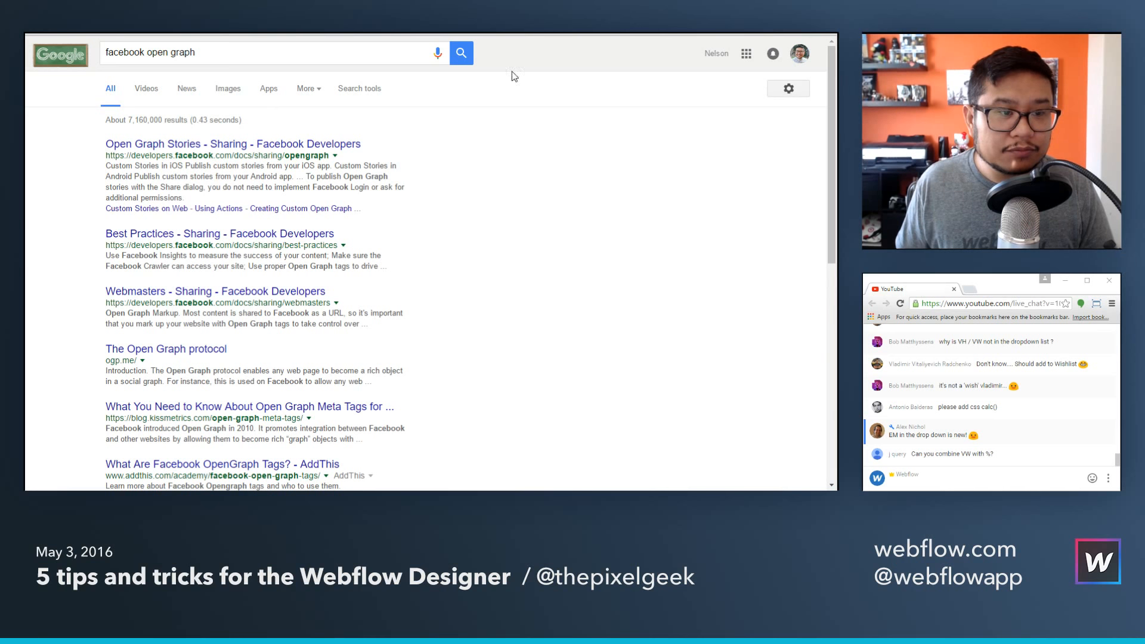
click(290, 145)
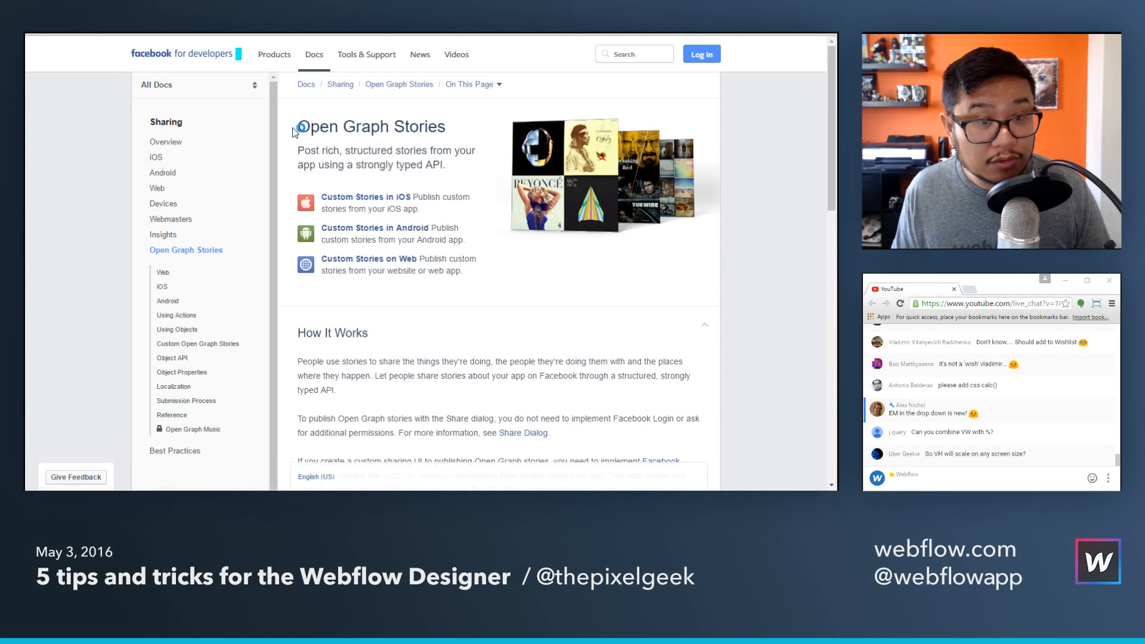
Search the Facebook for Developers site for "open graph".
click(625, 55)
text(open graph)
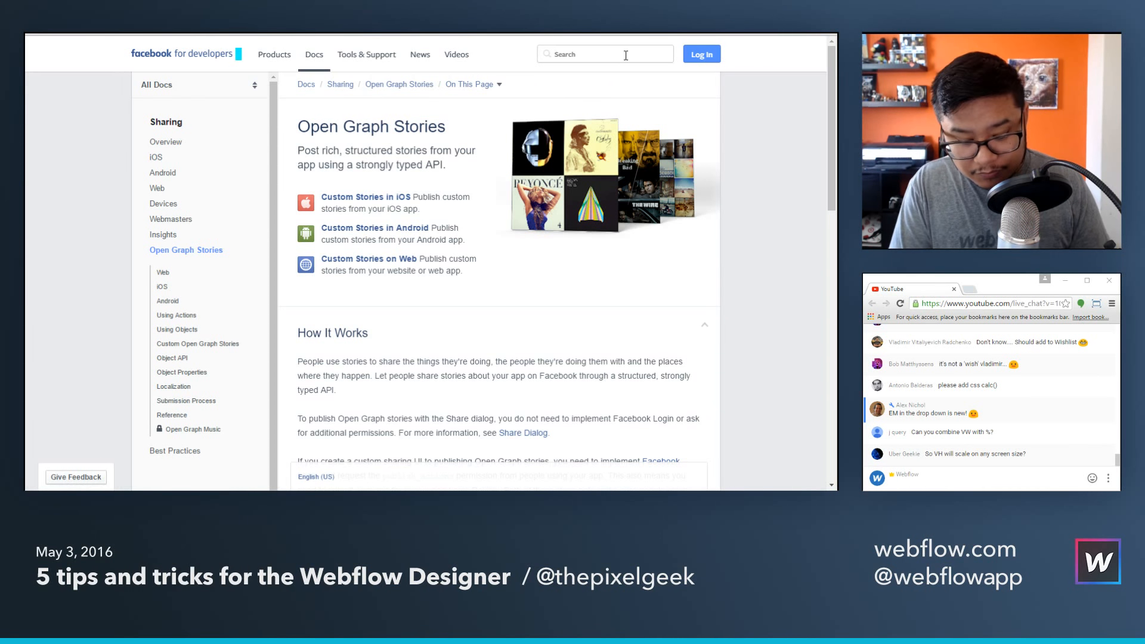
key(Return)
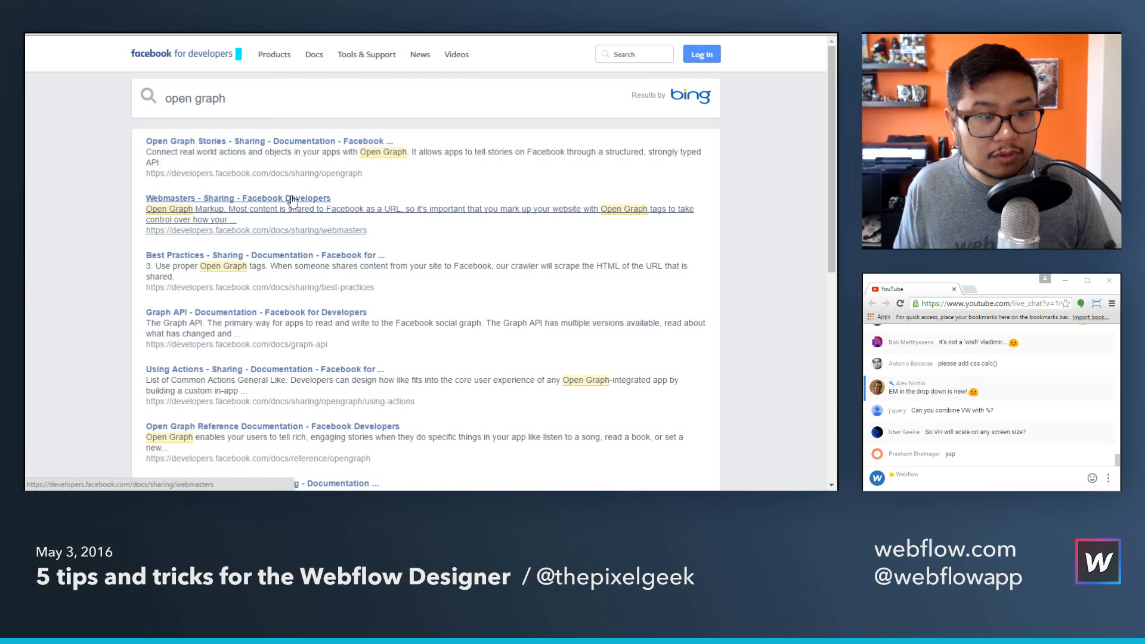
Search the web for "facebook open graph debugger" and open the Facebook Developers Open Graph Debugger result.
click(386, 33)
text(faceb)
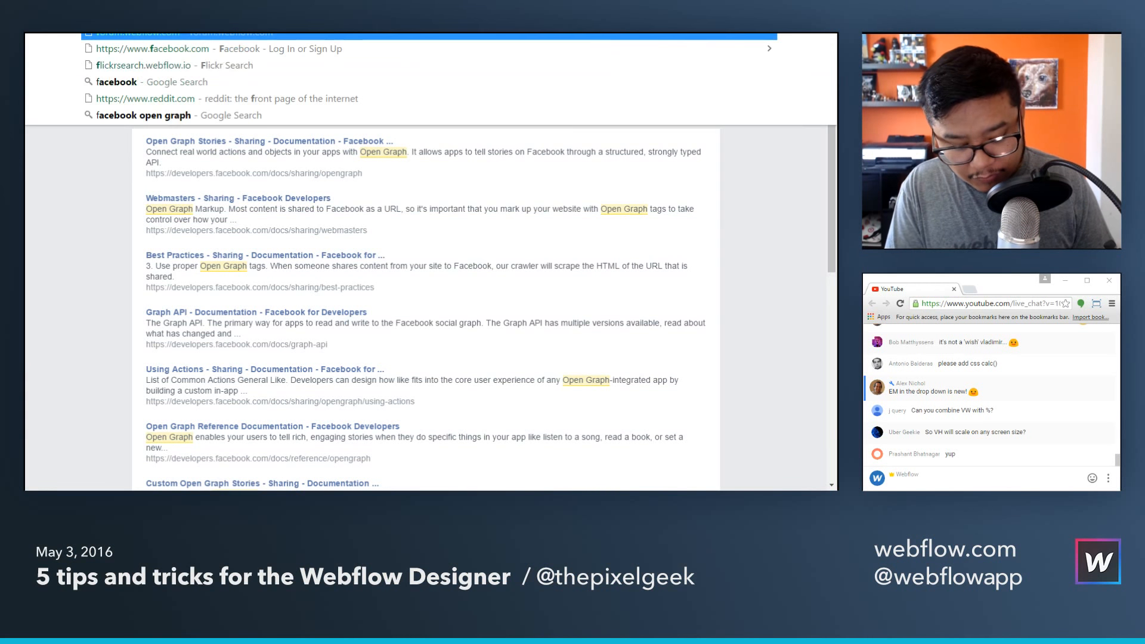
text(ook open graph)
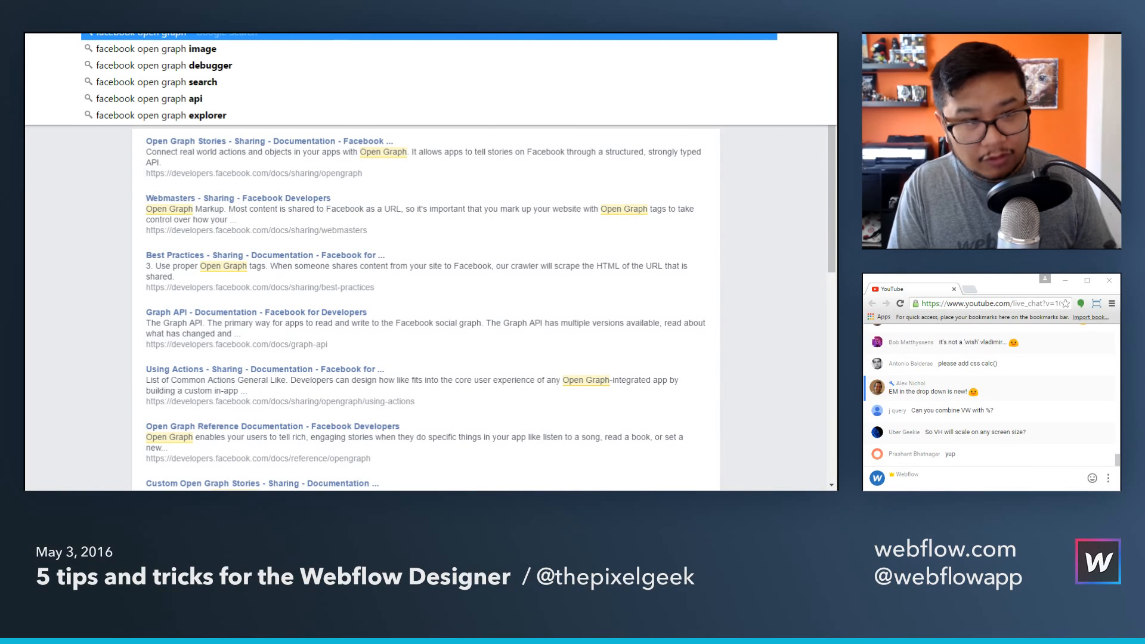
key(Down)
key(Down)
key(Return)
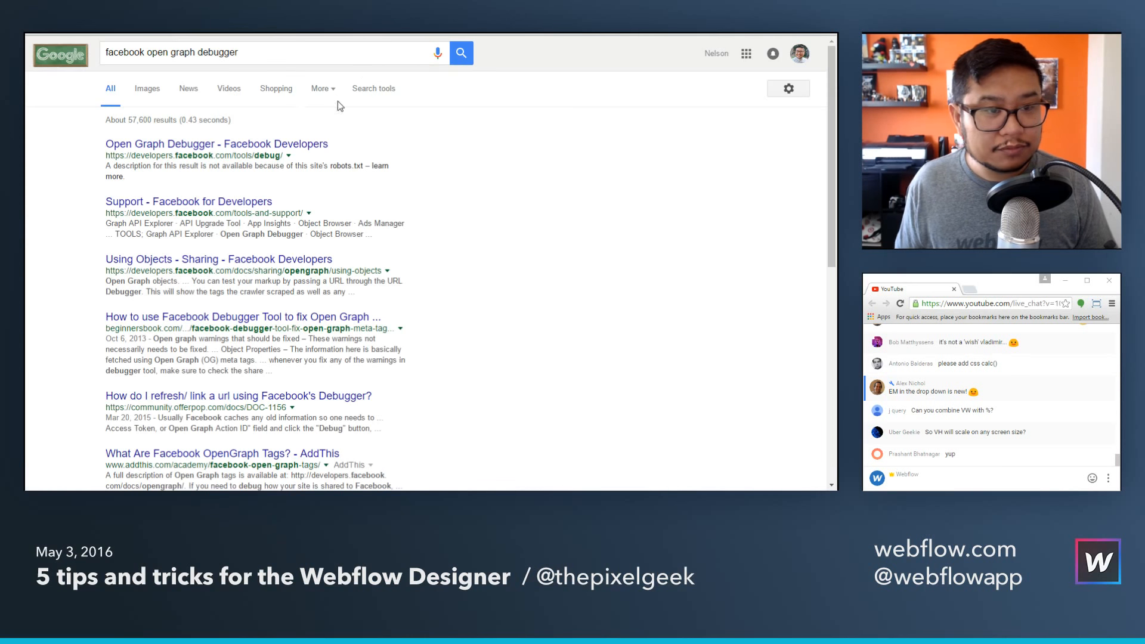
click(255, 145)
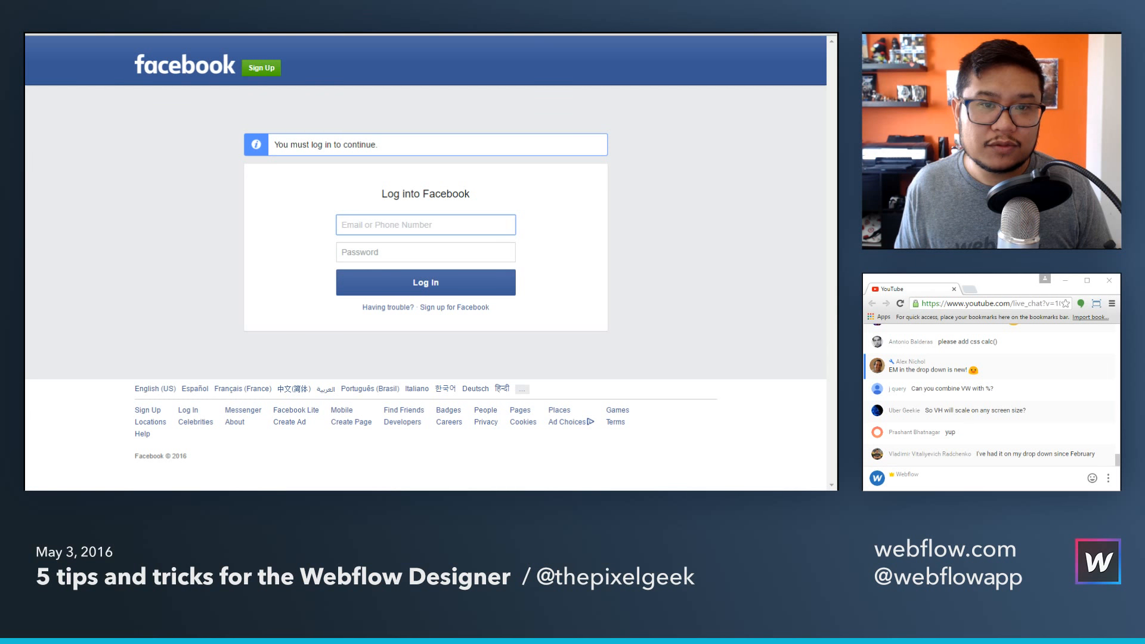
Search the web for "open graph debugger".
key(ctrl+l)
text(open graph)
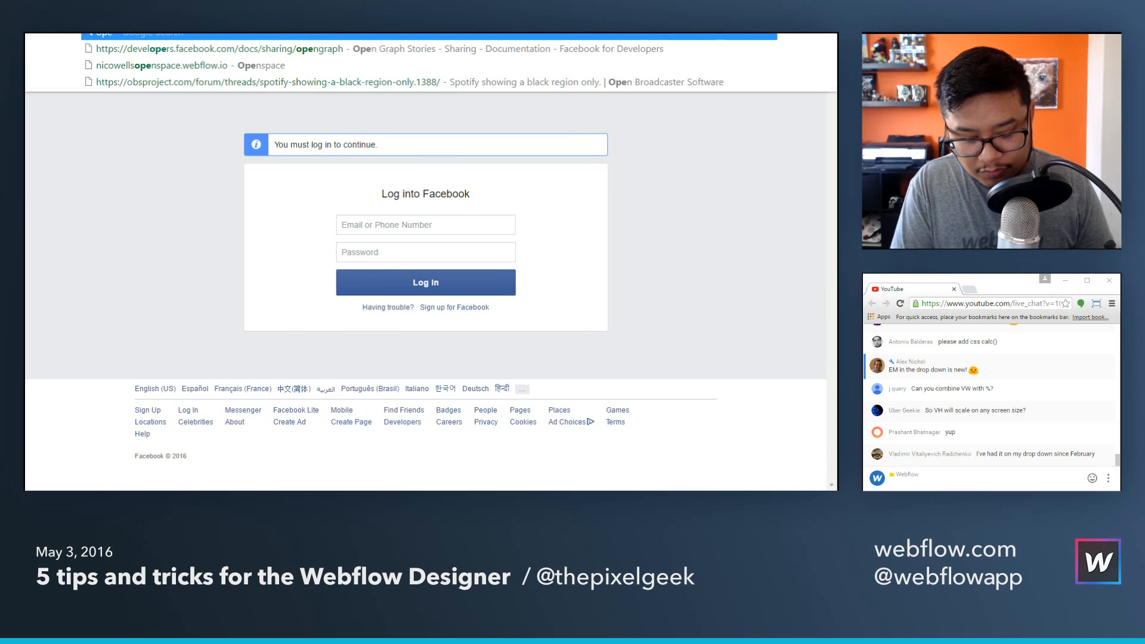
key(Down)
key(Return)
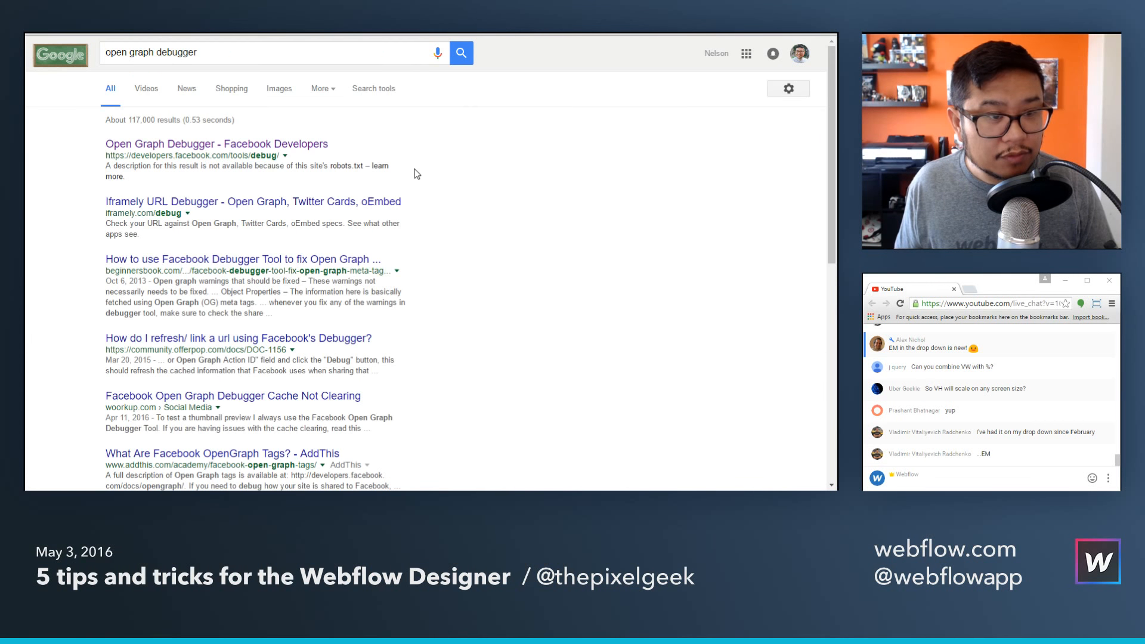
Open the Facebook Developers Open Graph Debugger result, and close the extra browser tabs to get back to the Webflow Designer.
click(303, 153)
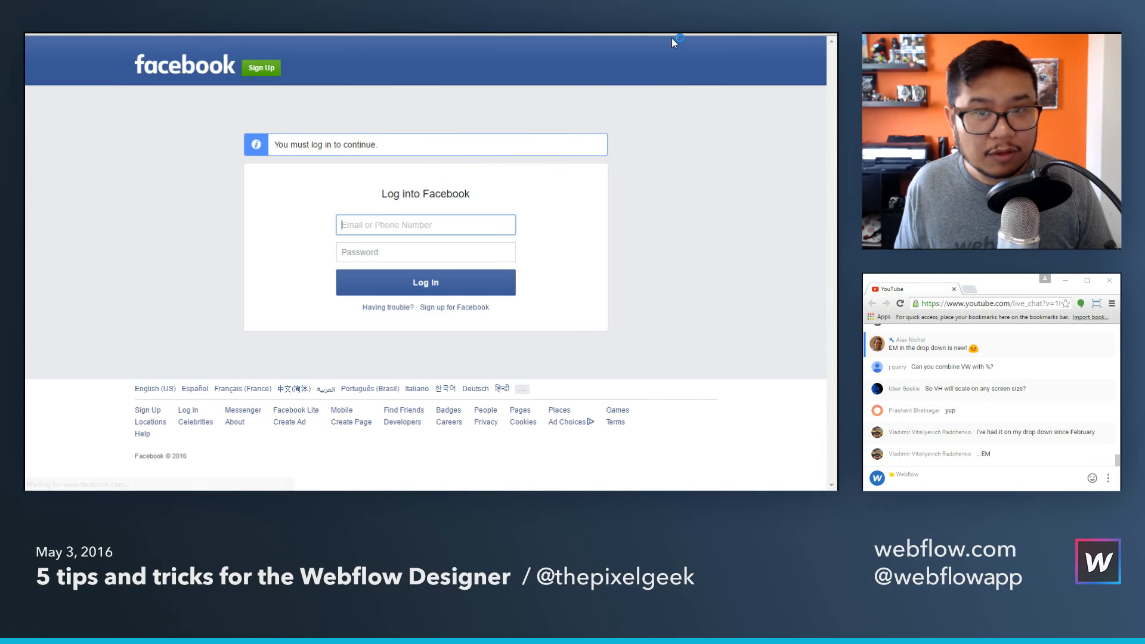
key(ctrl+w)
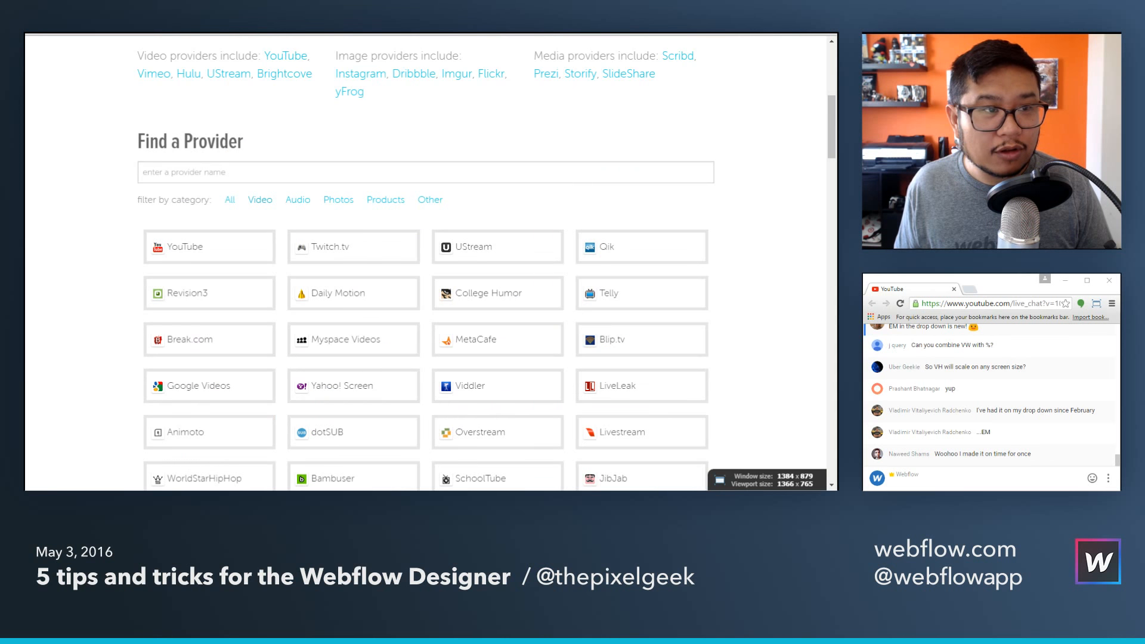
key(ctrl+w)
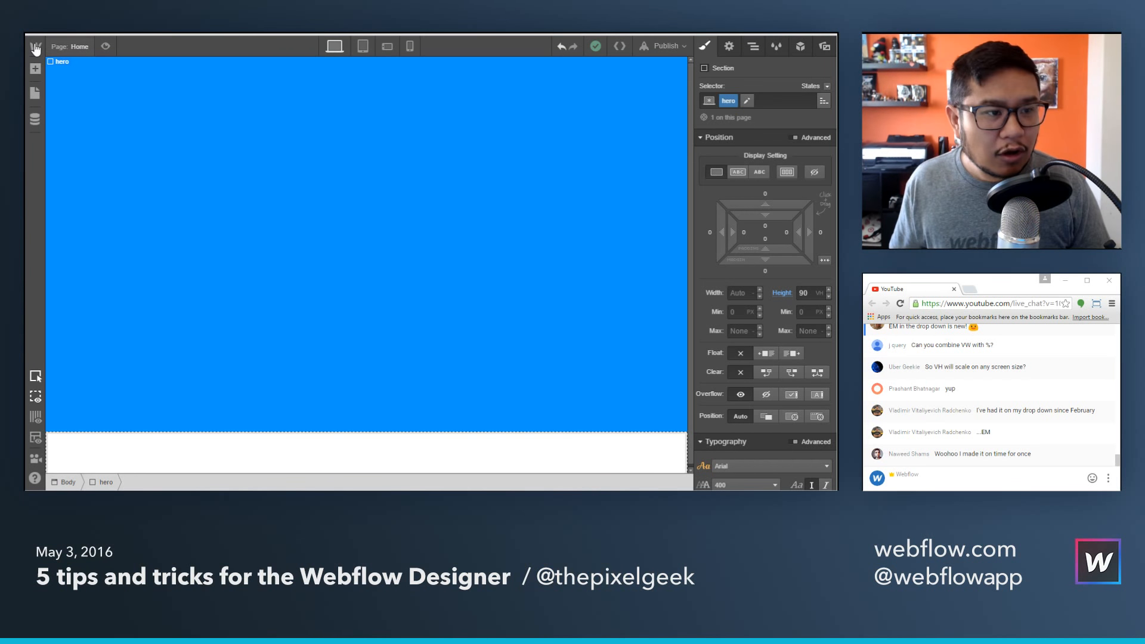
Look at the link preview in the Mirror's Edge tweet on Twitter and return to the Webflow Designer.
key(ctrl+Tab)
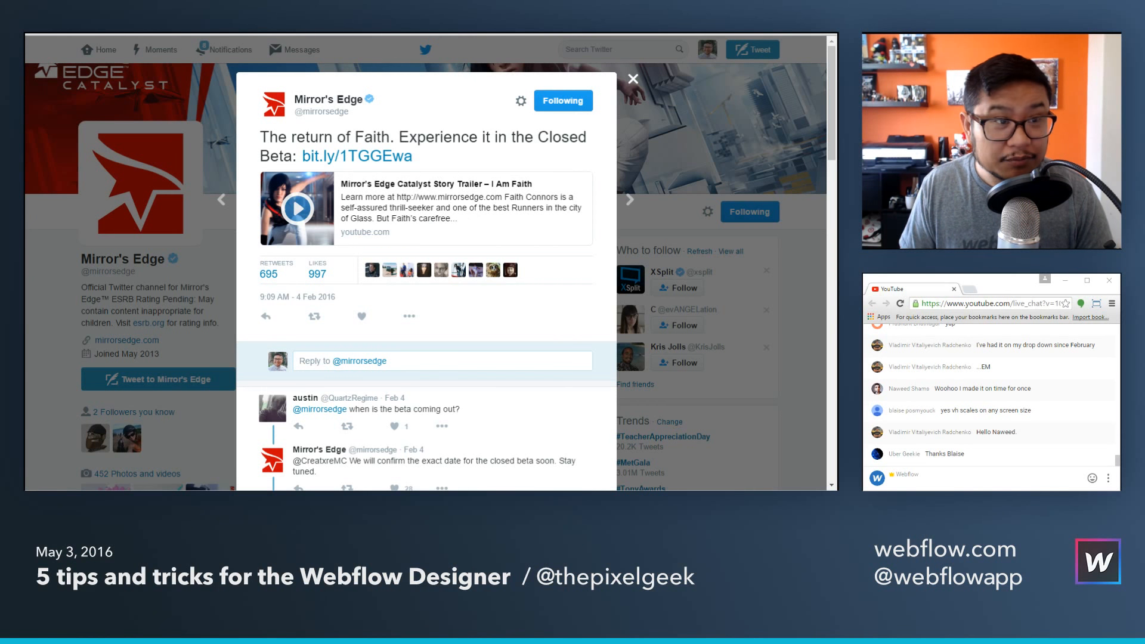
key(ctrl+Tab)
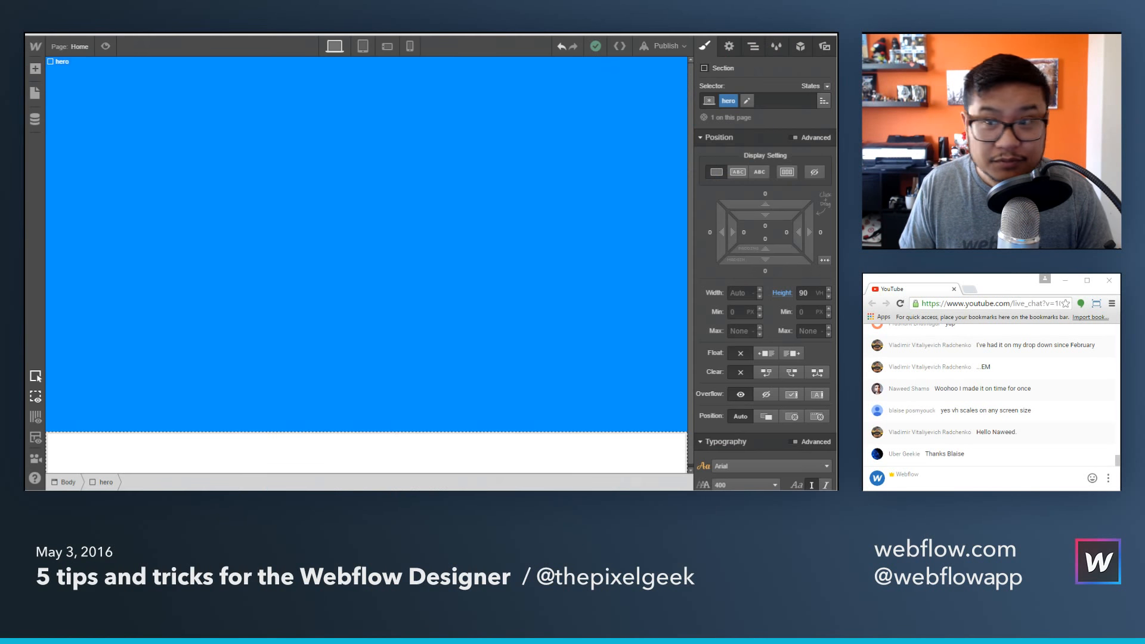
Open the Home page's settings and set its Open Graph title to "This is Webflow".
click(83, 48)
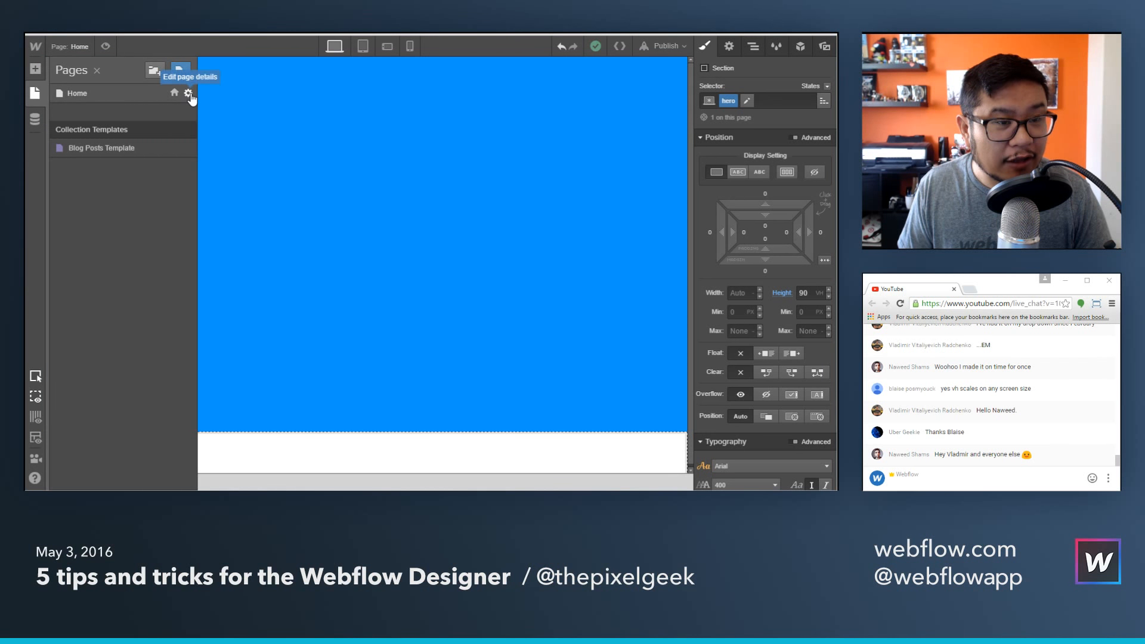
click(188, 93)
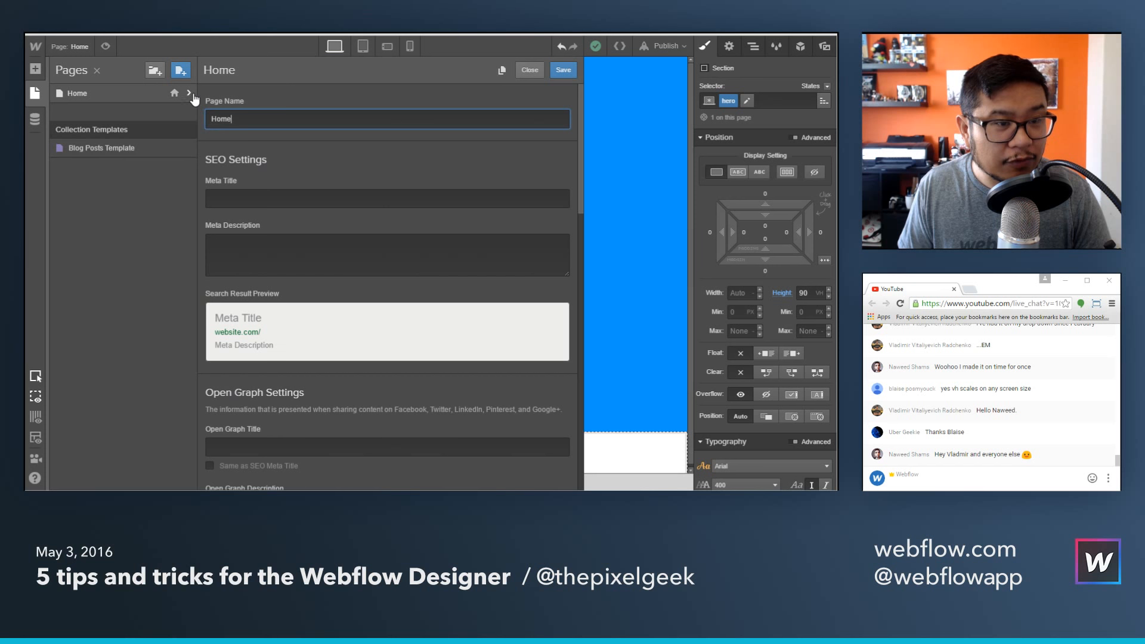
scroll(431, 159, down, 5)
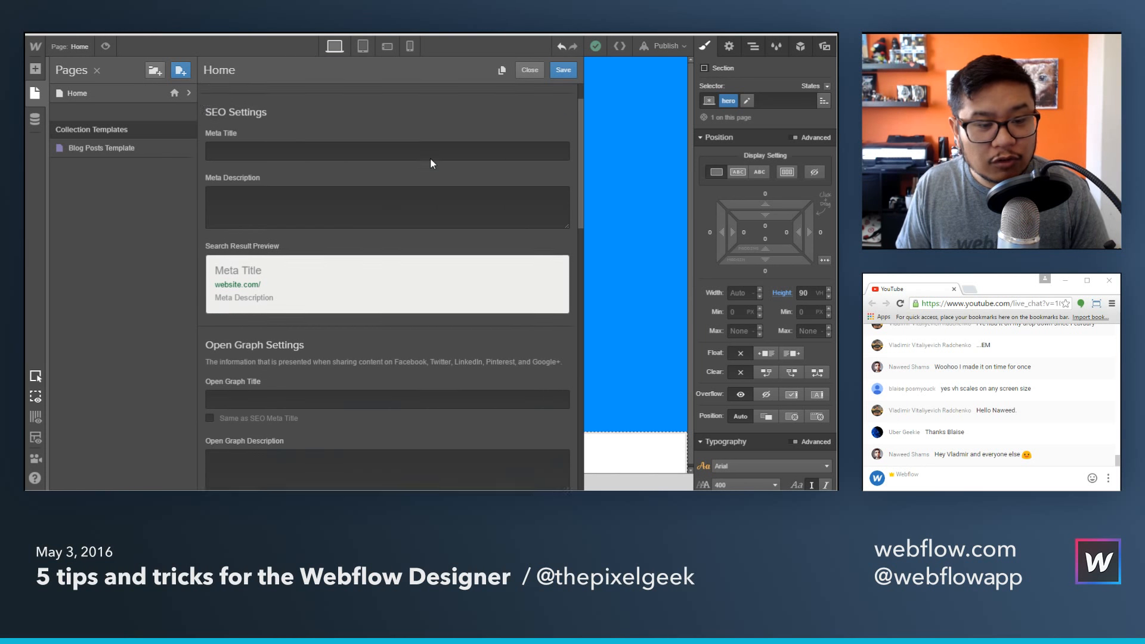
scroll(432, 165, up, 1)
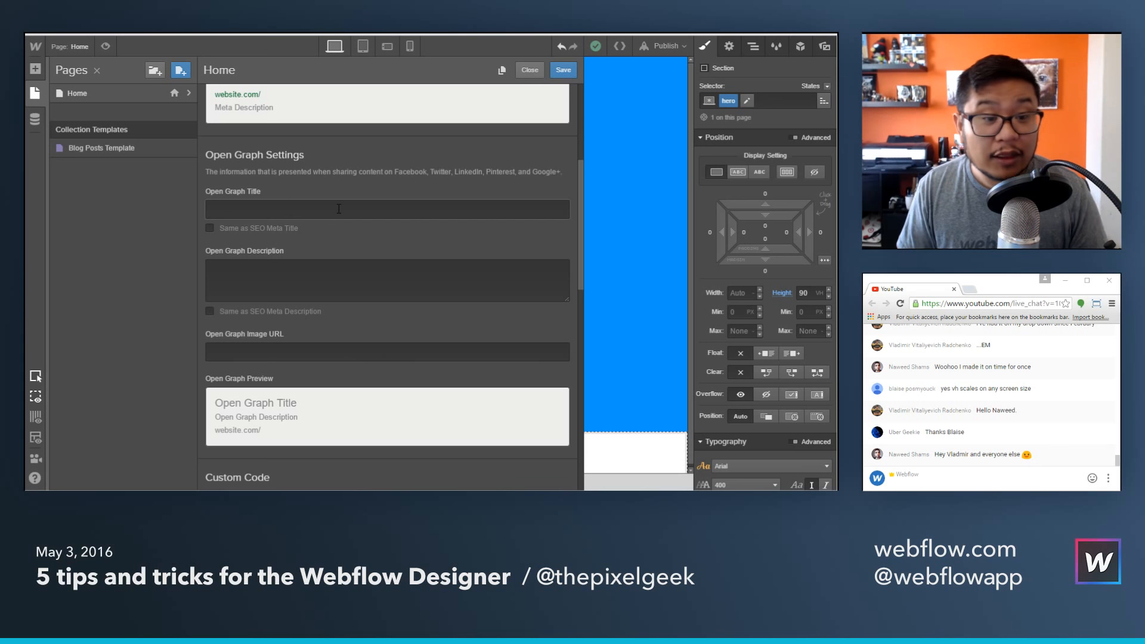
click(339, 209)
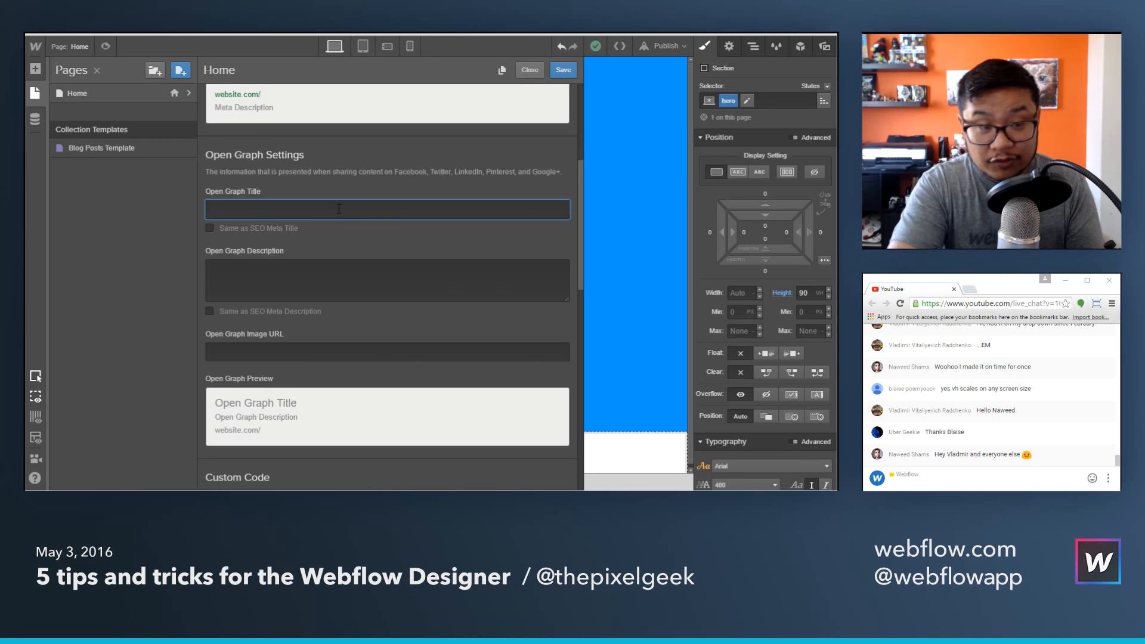
text(T)
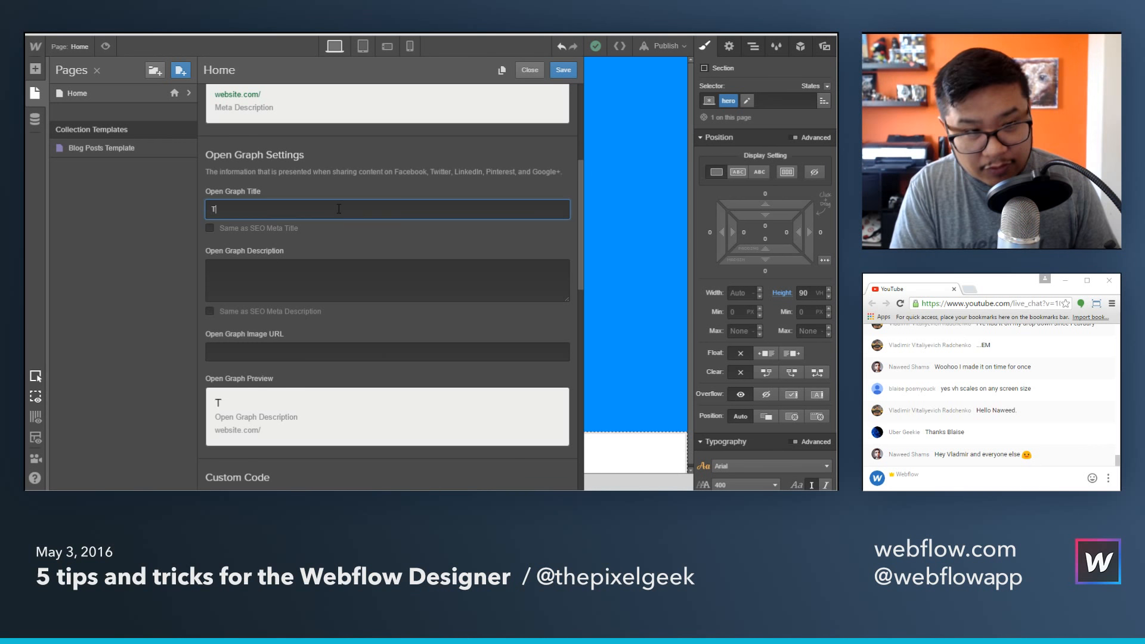
text(his is Webflow)
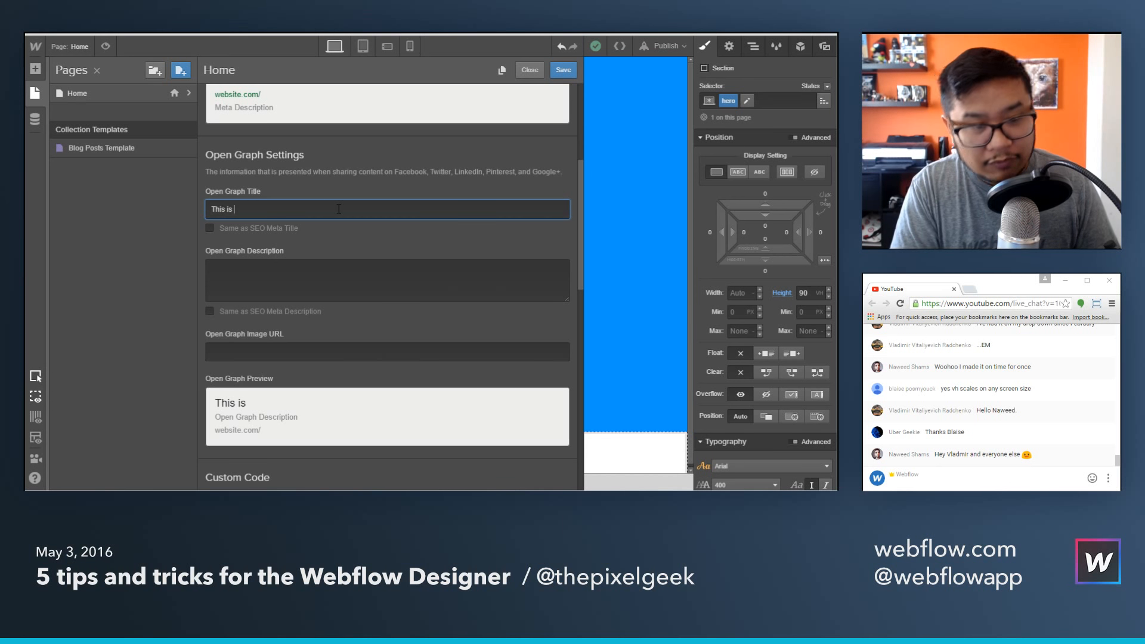
Set the Home page's Open Graph description to "Hello world!!! :D".
click(312, 264)
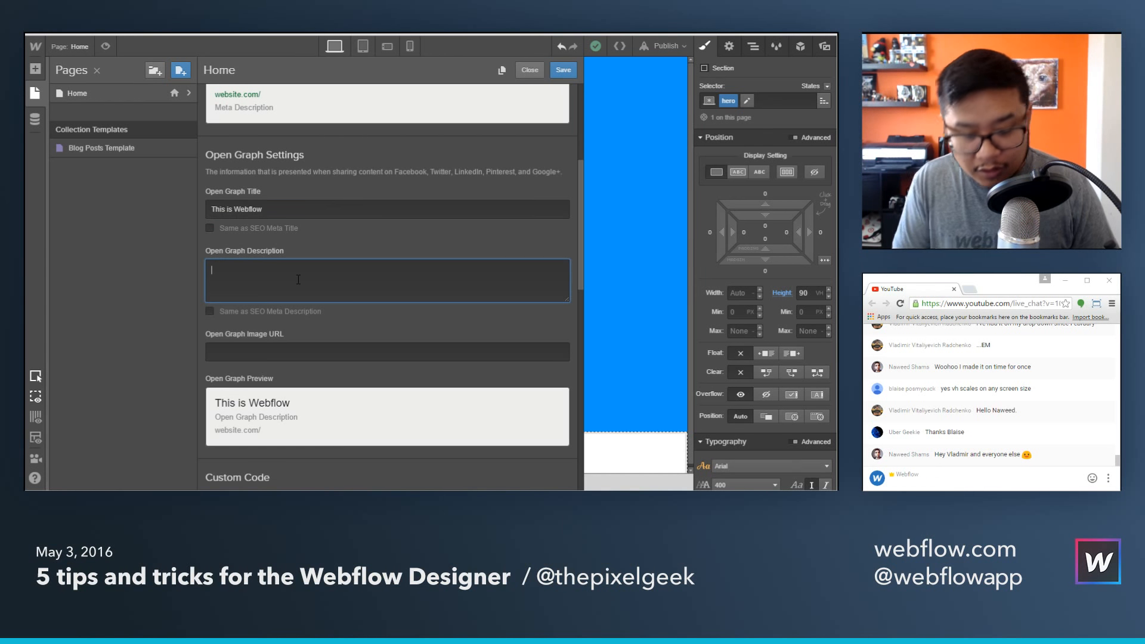
text(Hello w)
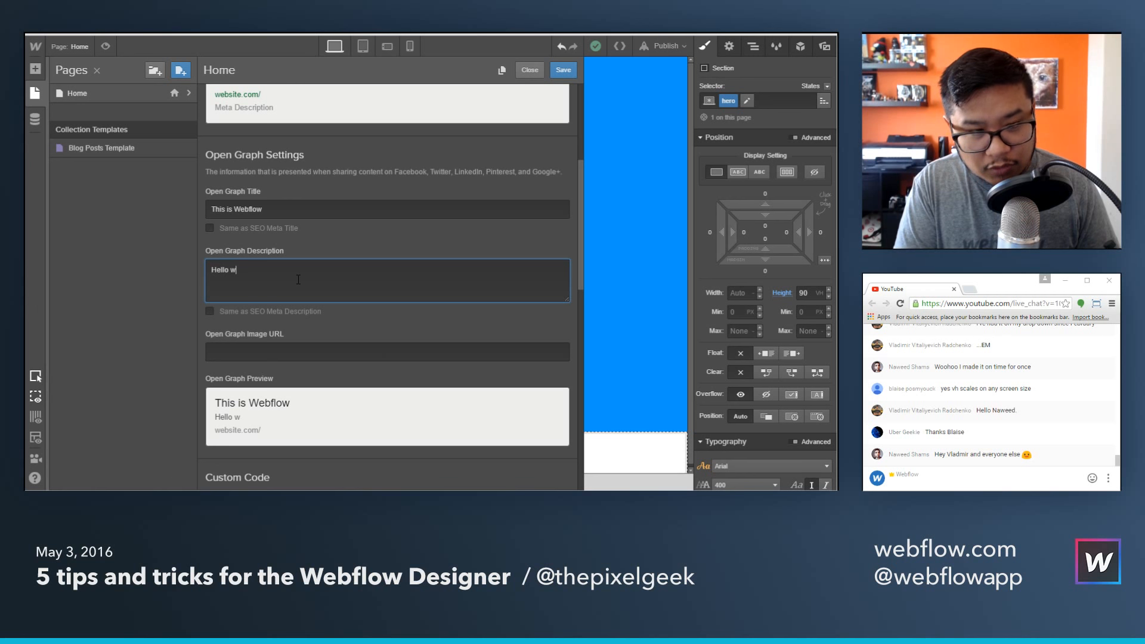
text(orld!!! :D)
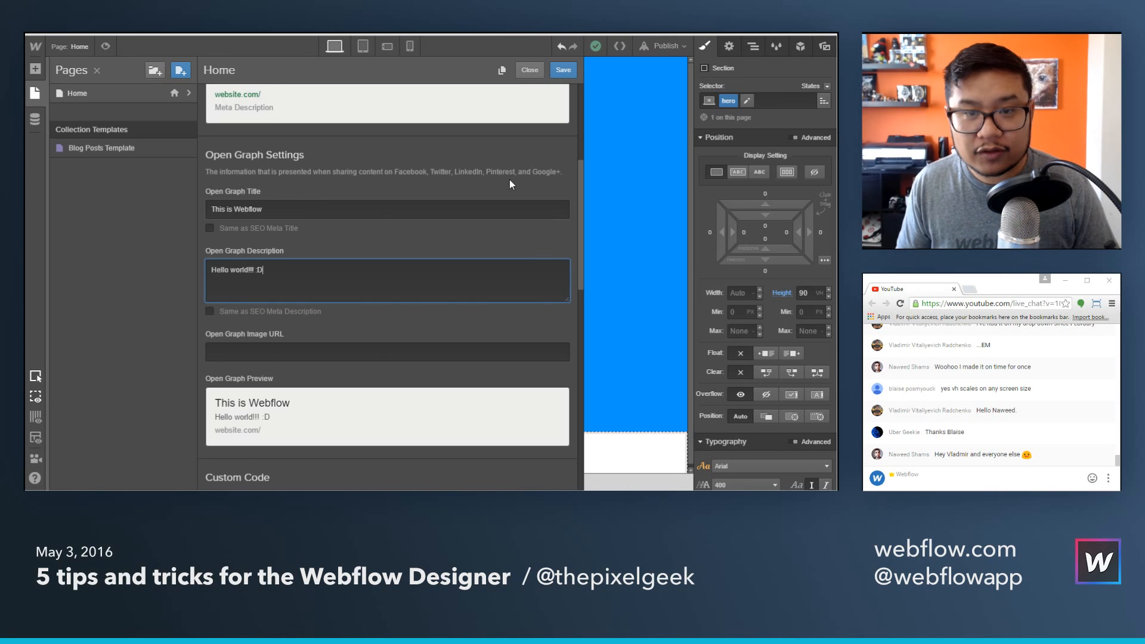
Display the site's image assets and save the Home page settings.
click(825, 48)
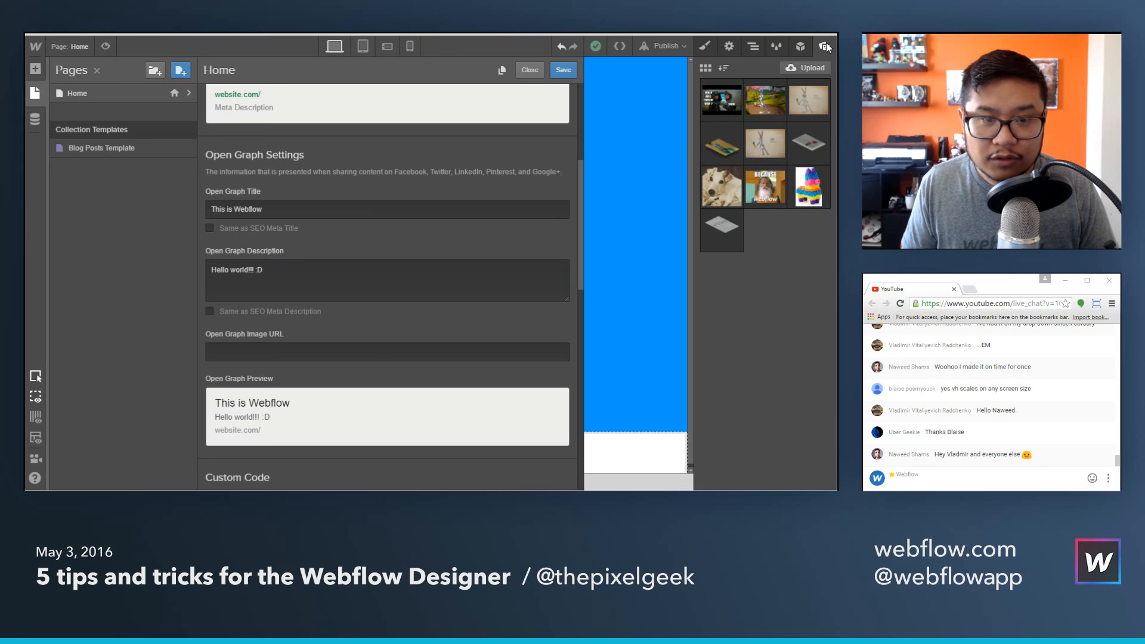
click(774, 194)
click(486, 302)
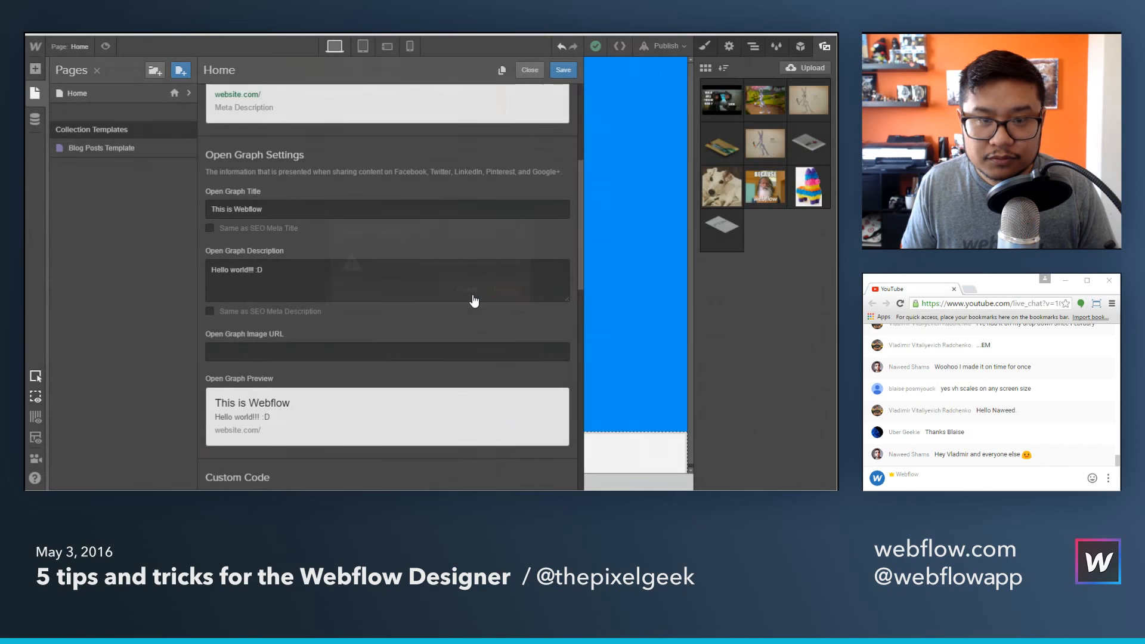
click(563, 70)
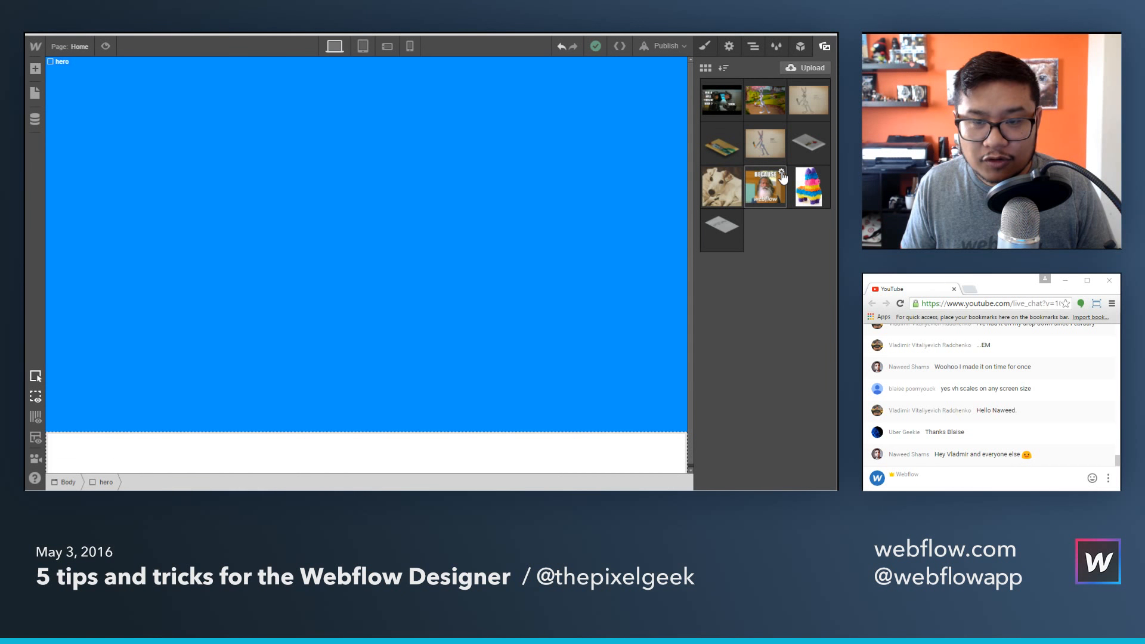
View the chuck-webflow meme image from its asset details in a new browser tab to copy its URL, and return to the Designer.
click(781, 173)
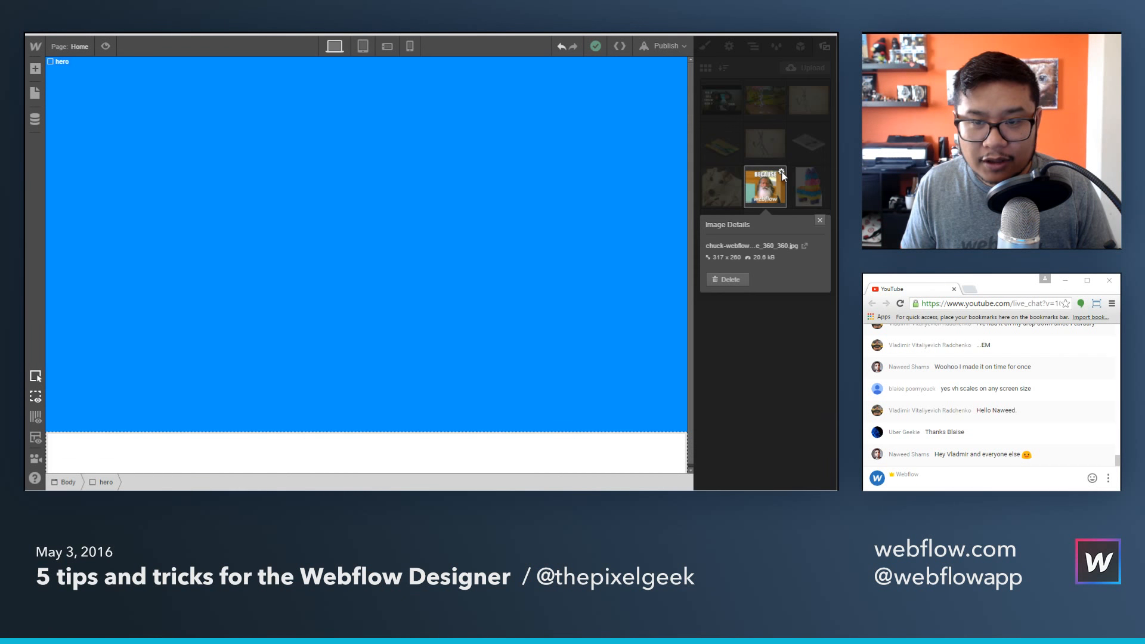
click(805, 247)
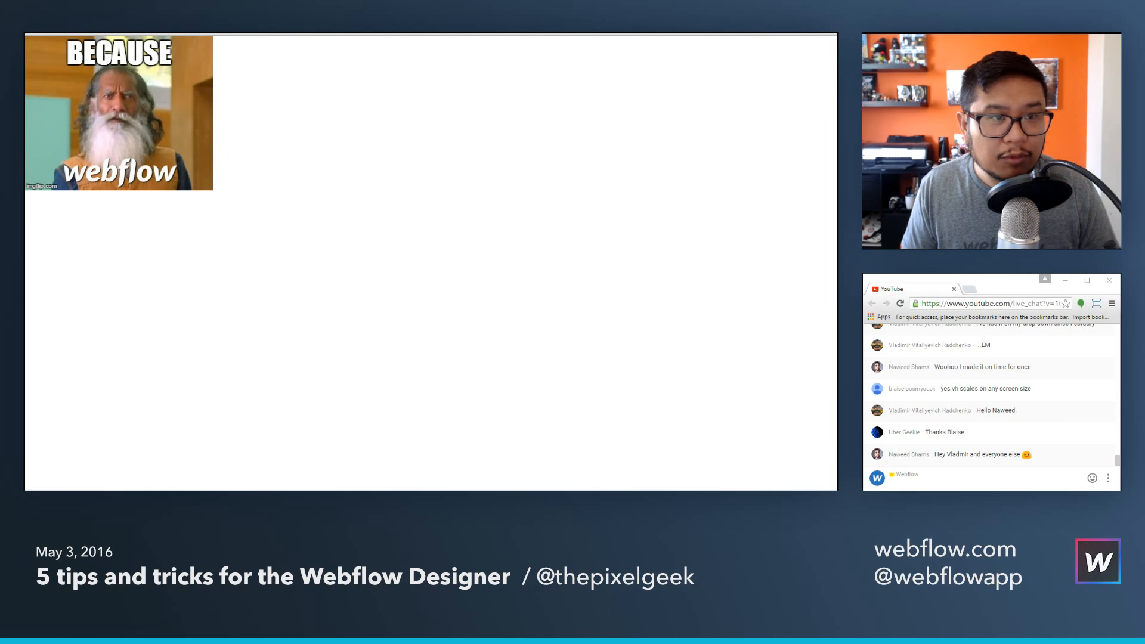
key(ctrl+w)
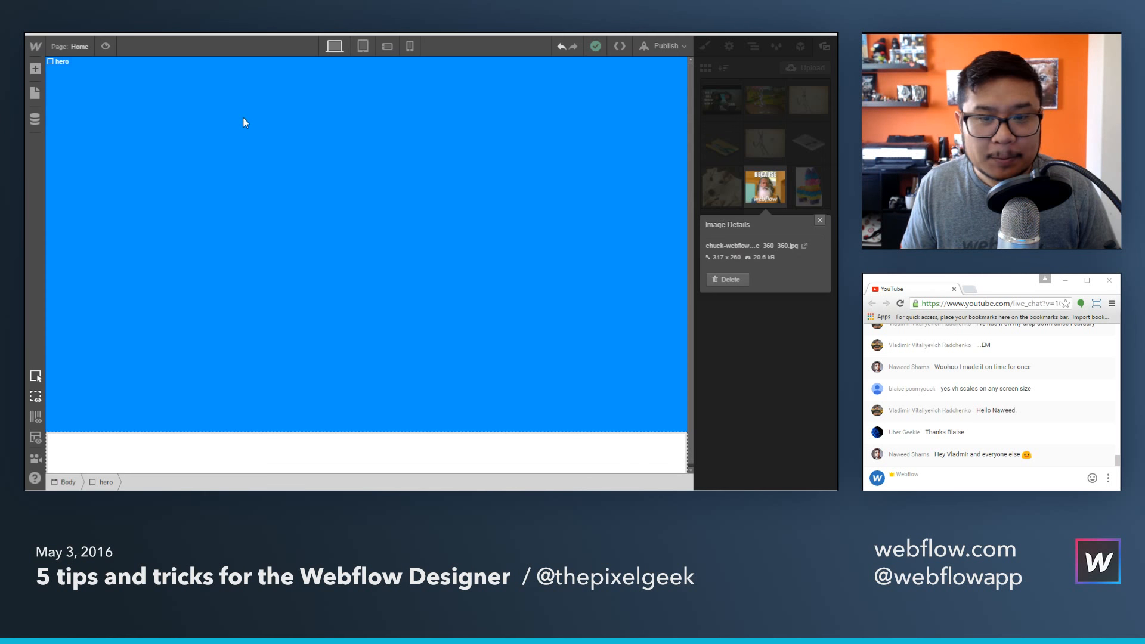
Reopen the Home page's settings and set the Open Graph image URL to the hosted chuck-webflow-meme_360_360.jpg address.
click(81, 52)
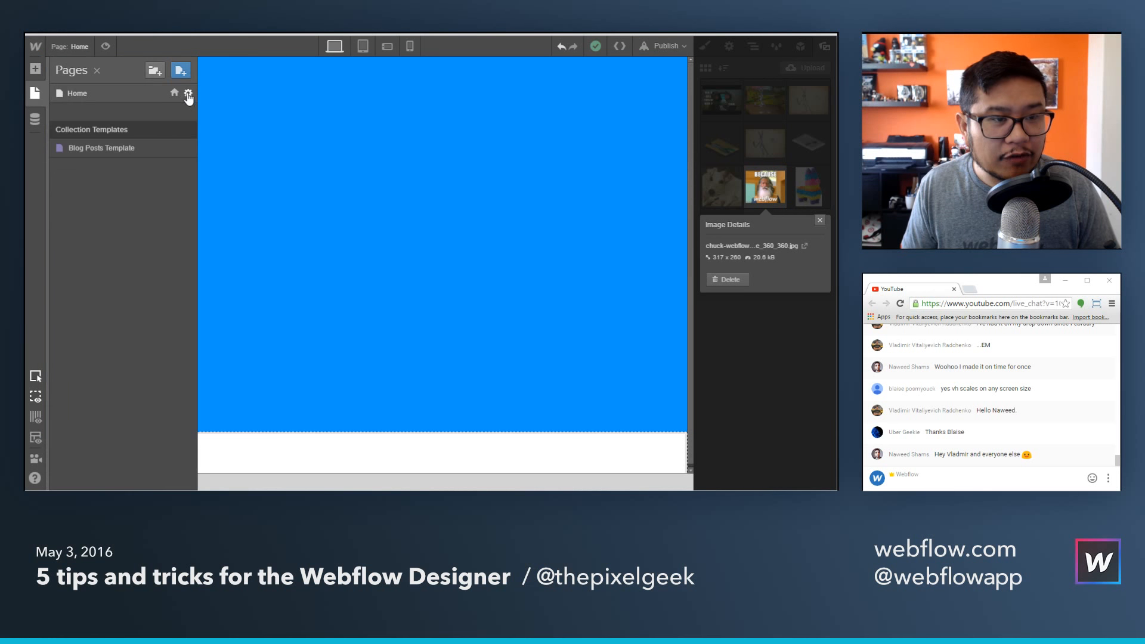
click(189, 93)
scroll(349, 344, down, 3)
scroll(349, 344, down, 3)
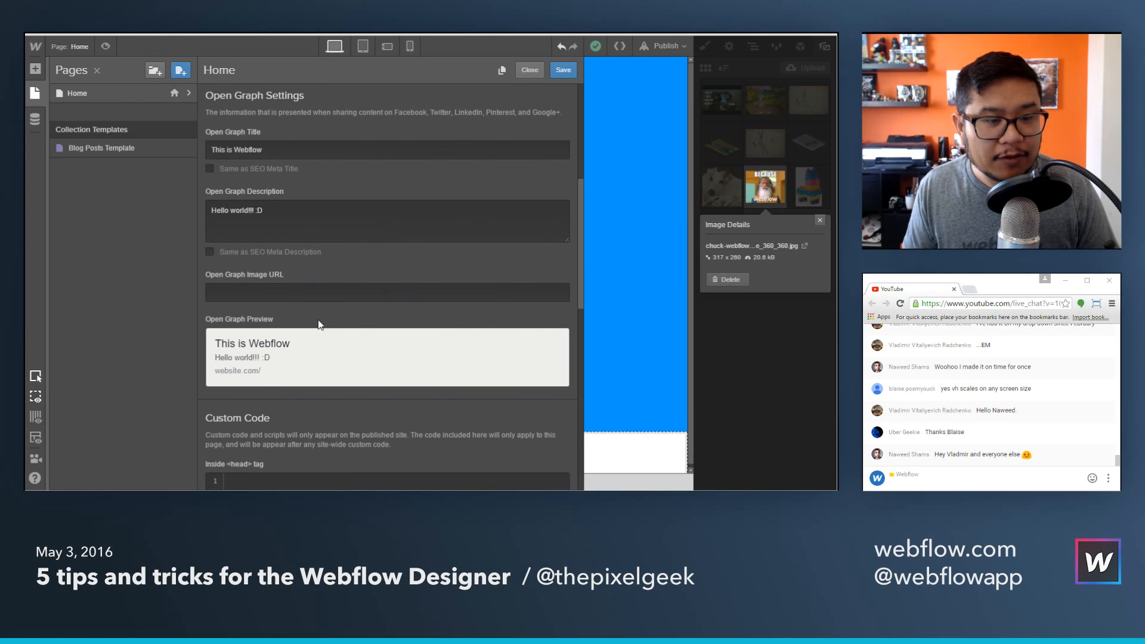
click(286, 294)
text(https://daks2k3a4ib2z.cloudfront.net/5728c9a9ba23589c6ba87a30/5728d58fba23589c6ba89a73_chuck-webflow-meme_360_360.jpg)
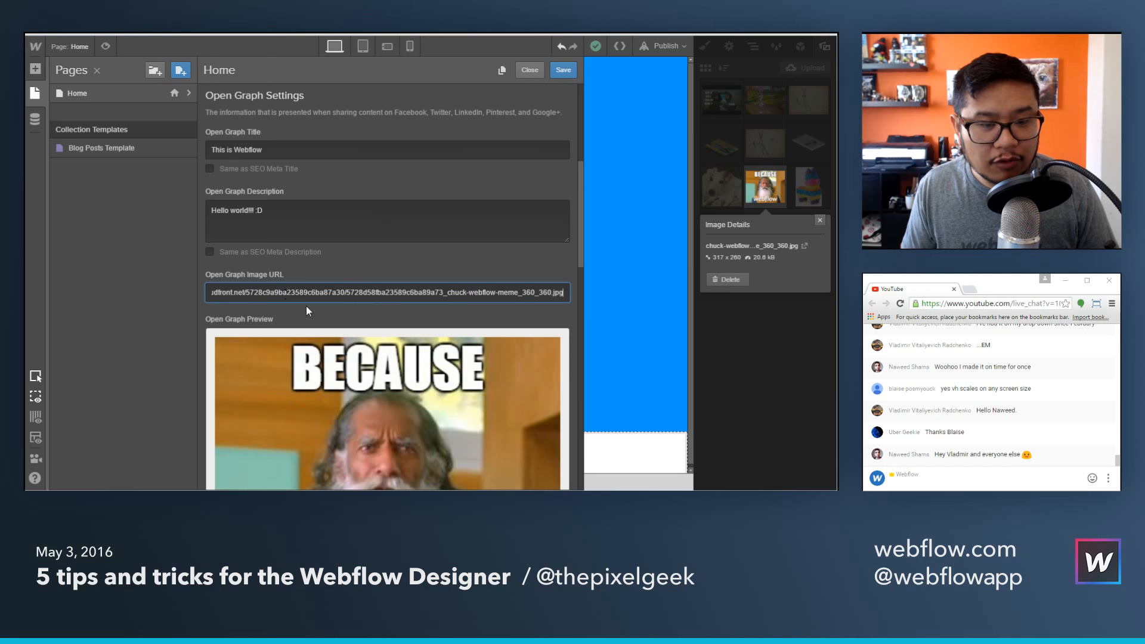
Review the Open Graph preview, save the Home page settings and leave the page list.
scroll(319, 309, down, 4)
scroll(320, 309, up, 1)
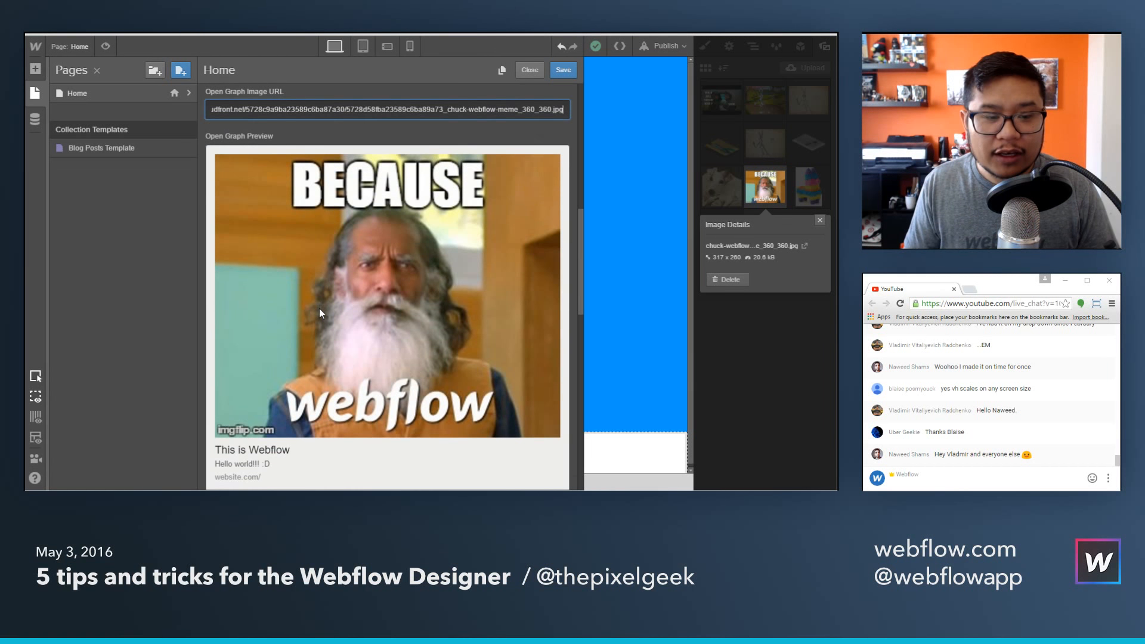
scroll(320, 309, down, 1)
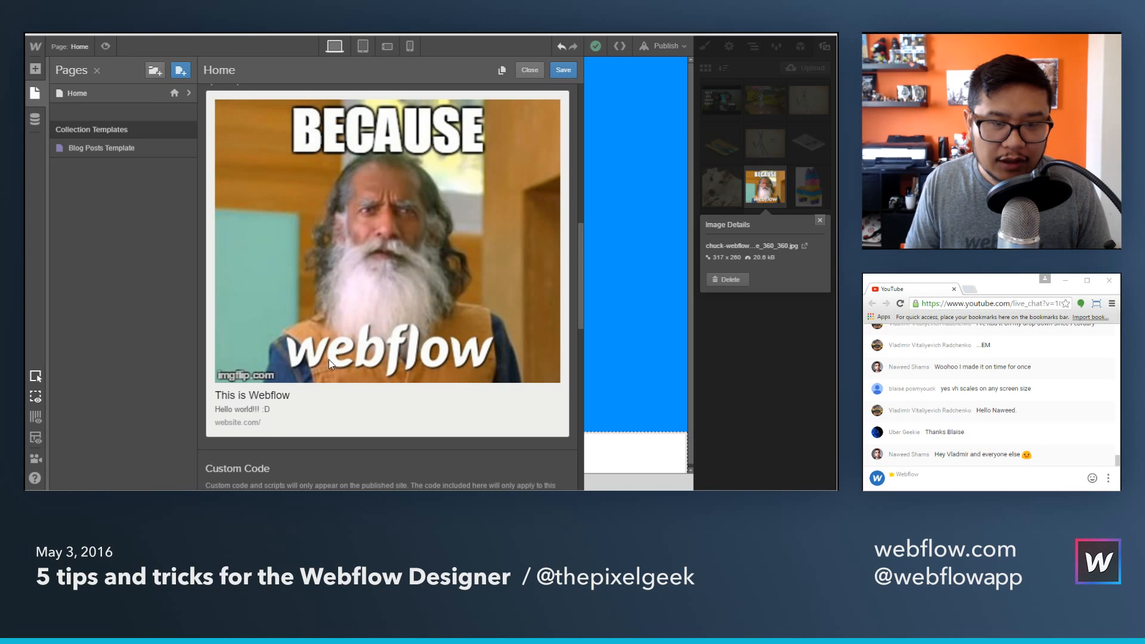
click(564, 71)
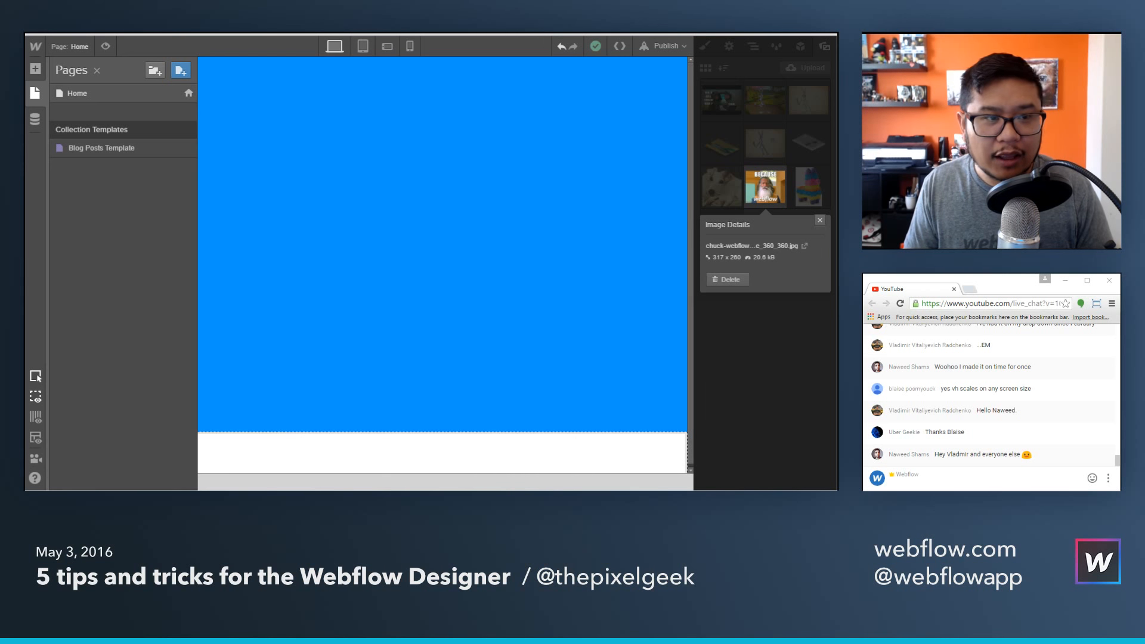
click(560, 195)
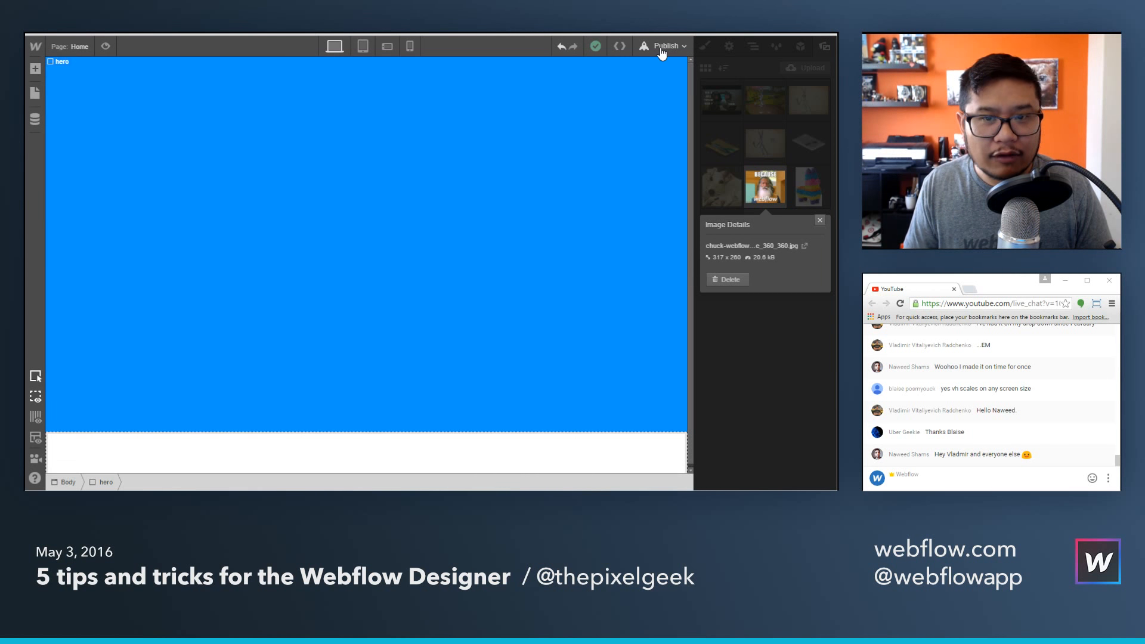
Publish the site to 5-tips.webflow.io and open the published page.
click(662, 53)
click(562, 159)
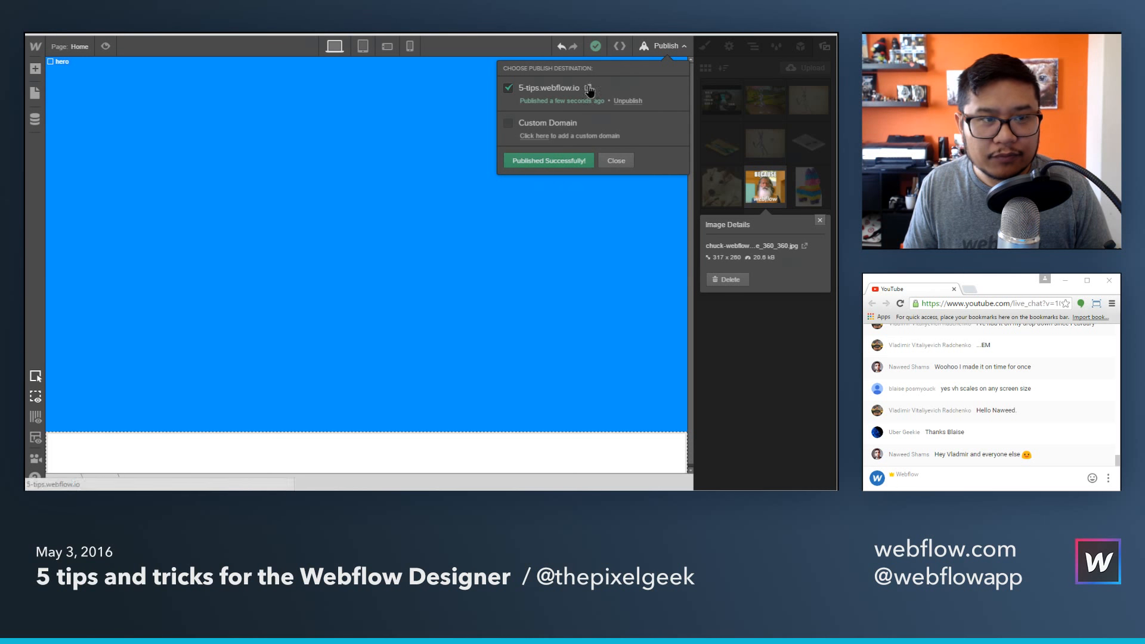
click(587, 89)
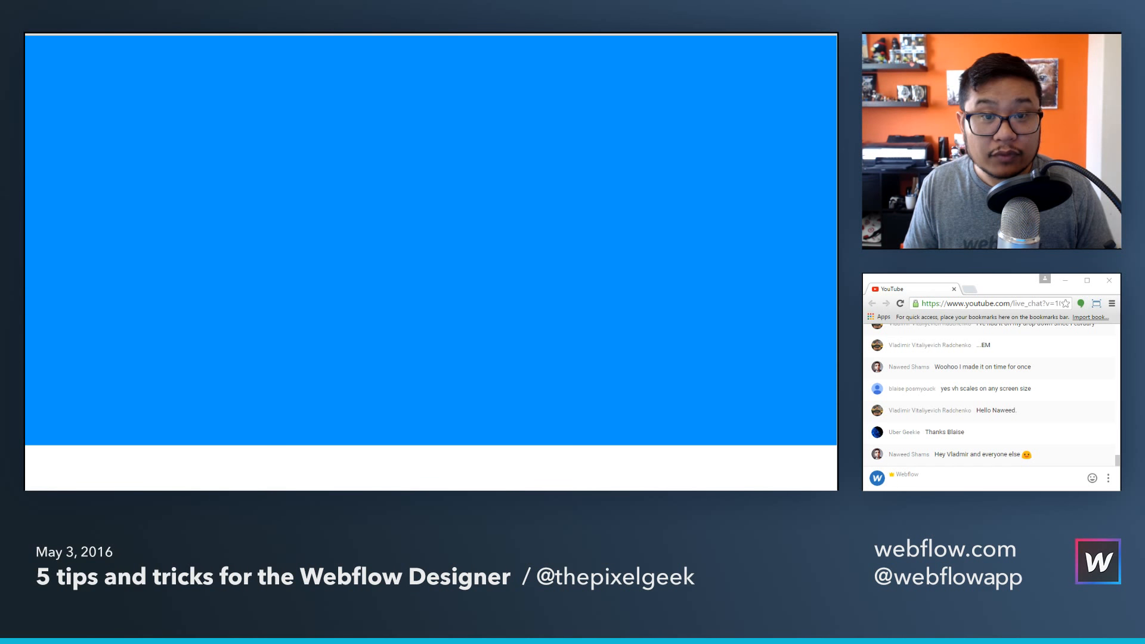
key(ctrl+Tab)
click(229, 81)
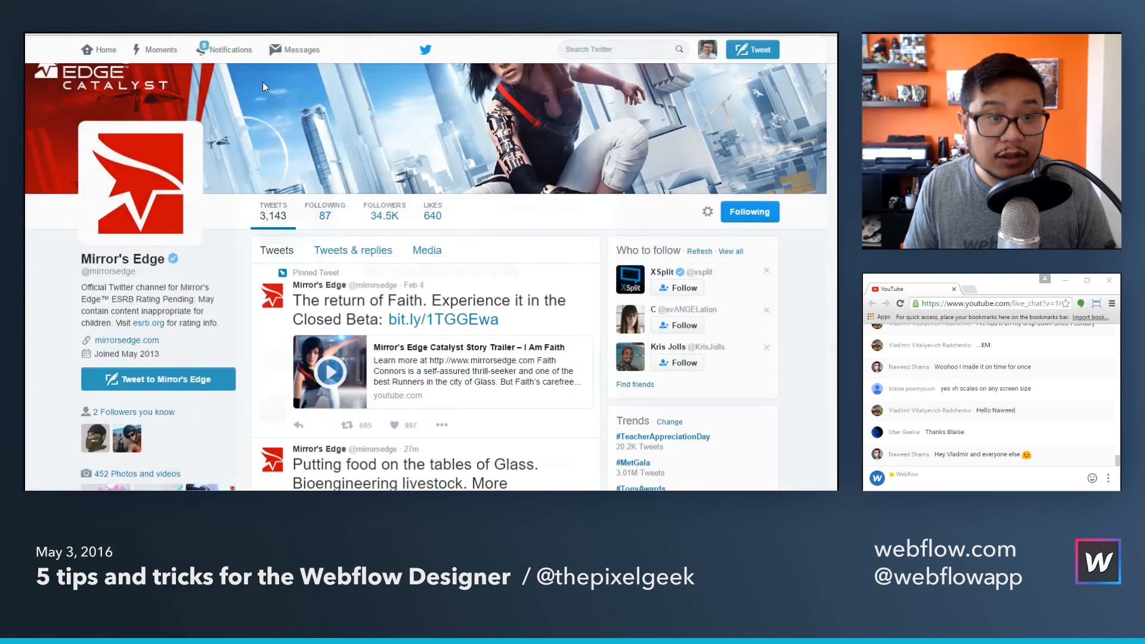
click(740, 51)
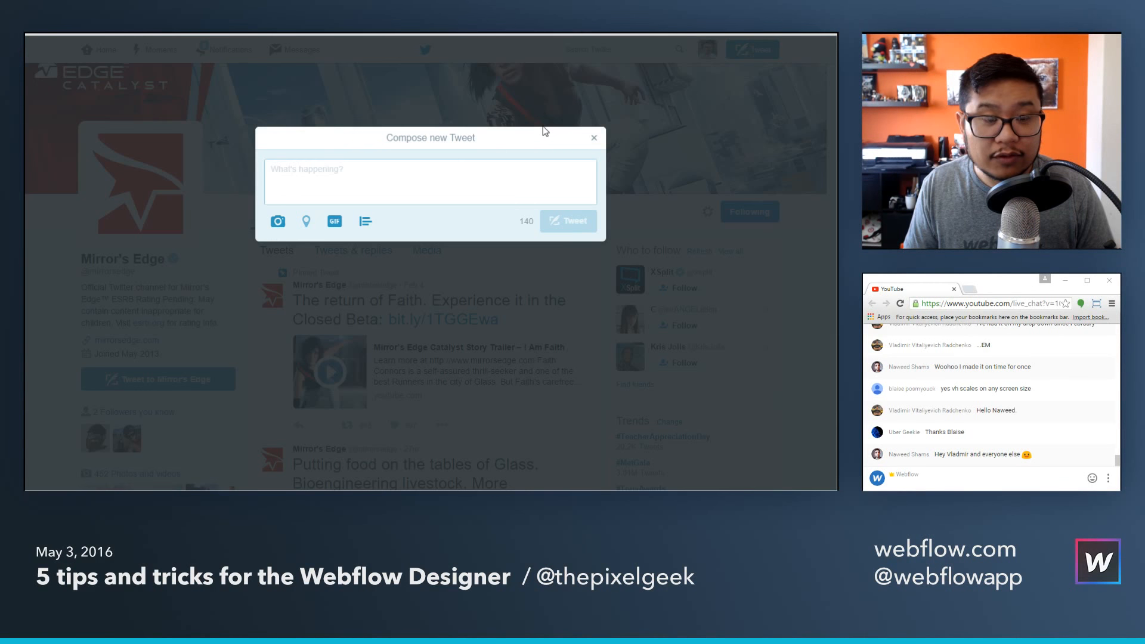
text(http://5-tips.webflow.io/)
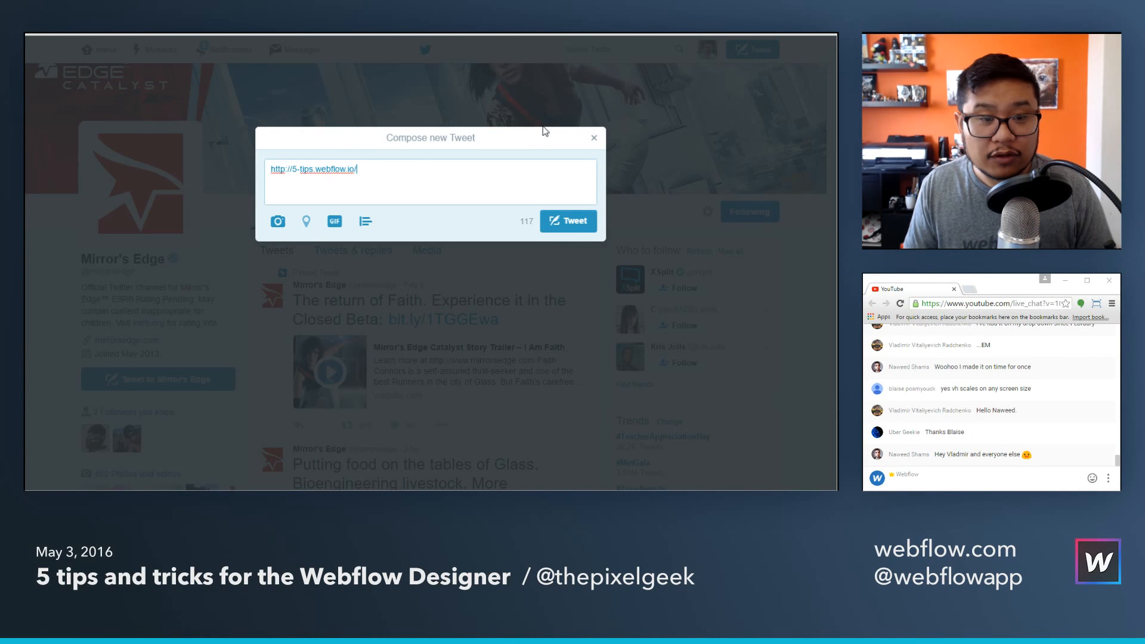
click(554, 222)
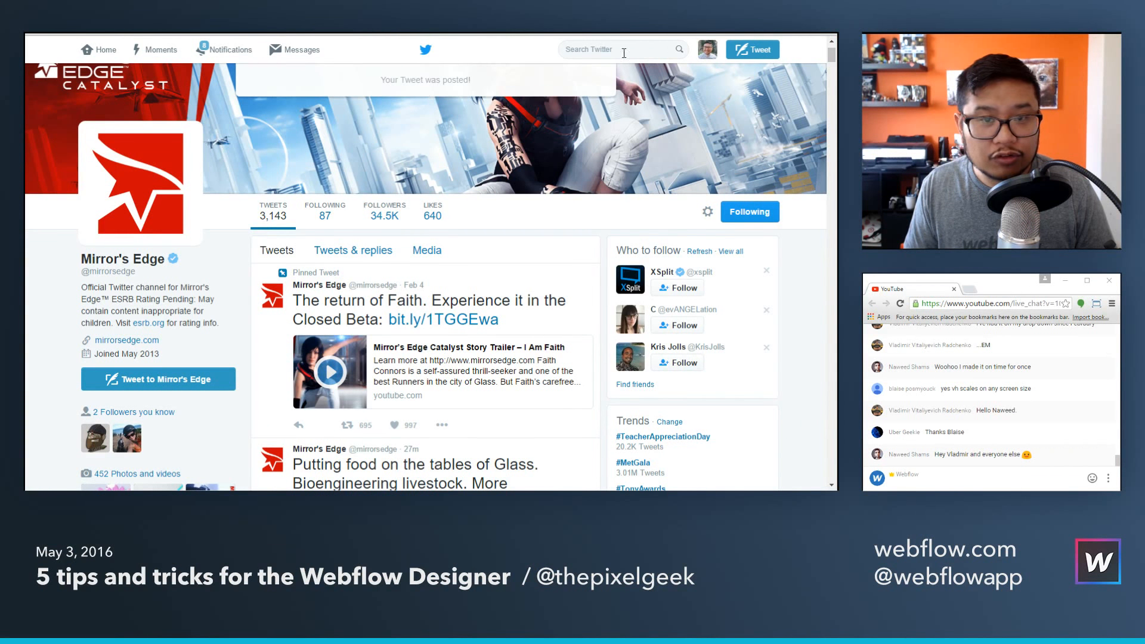
Open the account's own Twitter profile to check the link preview on the posted tweet.
click(707, 50)
click(685, 87)
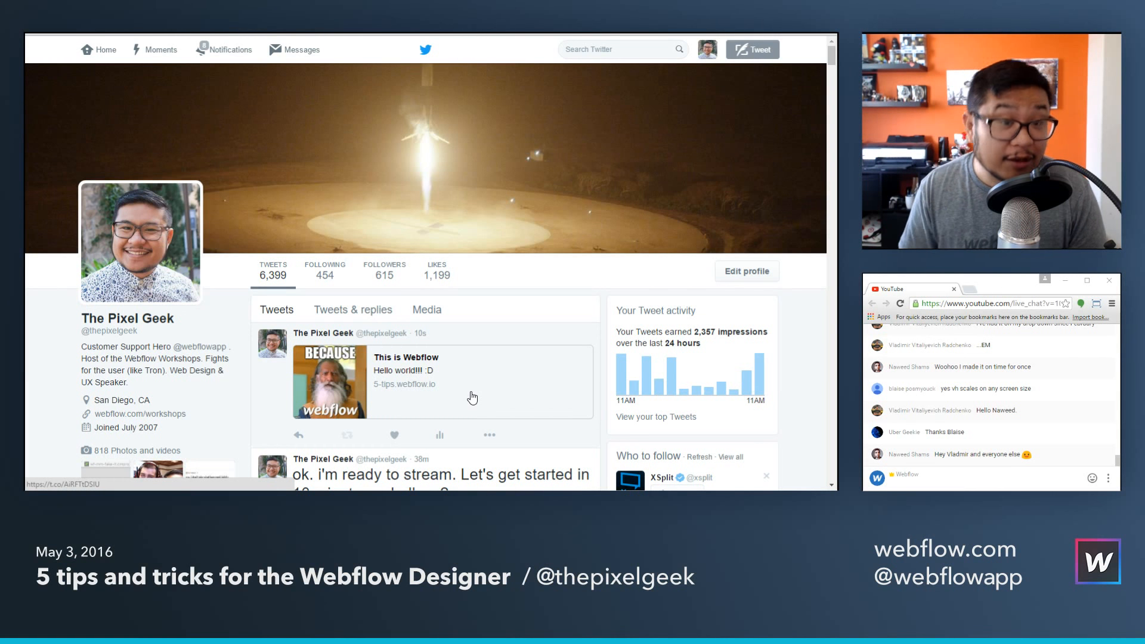
Switch back to the Webflow Designer, open the Home page settings and review the SEO and Open Graph fields.
click(89, 34)
click(90, 47)
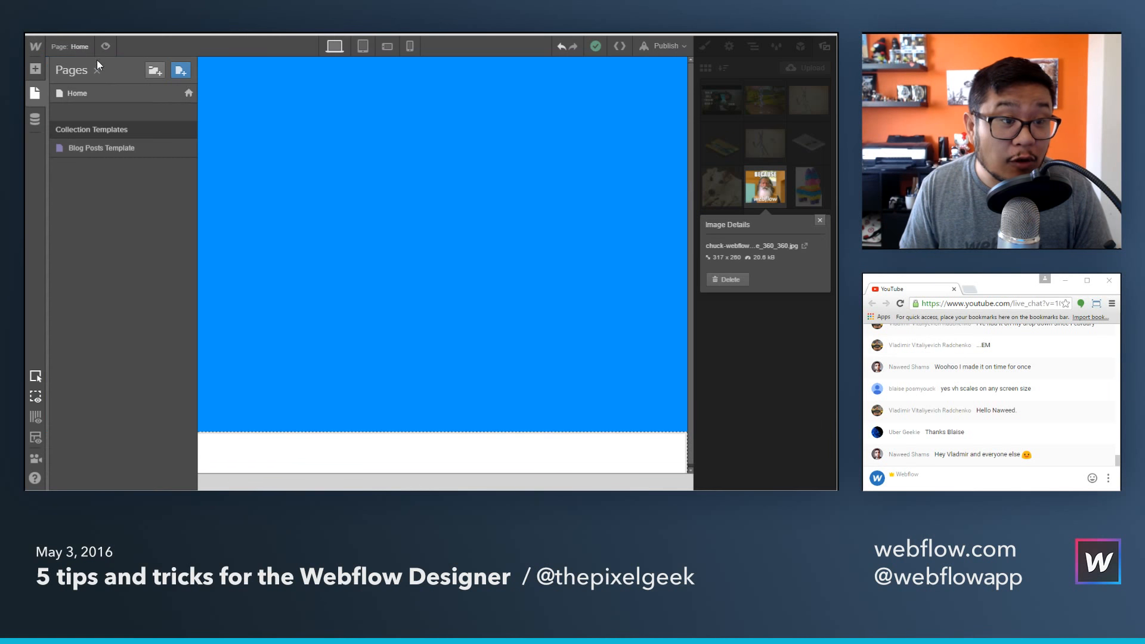
click(188, 93)
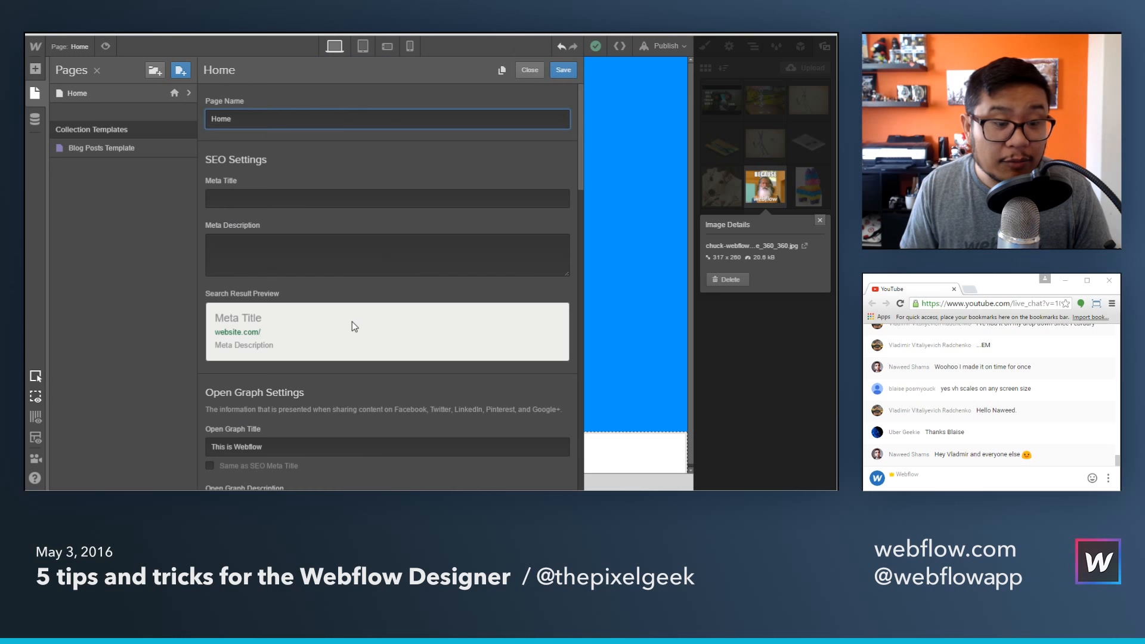
scroll(352, 326, down, 5)
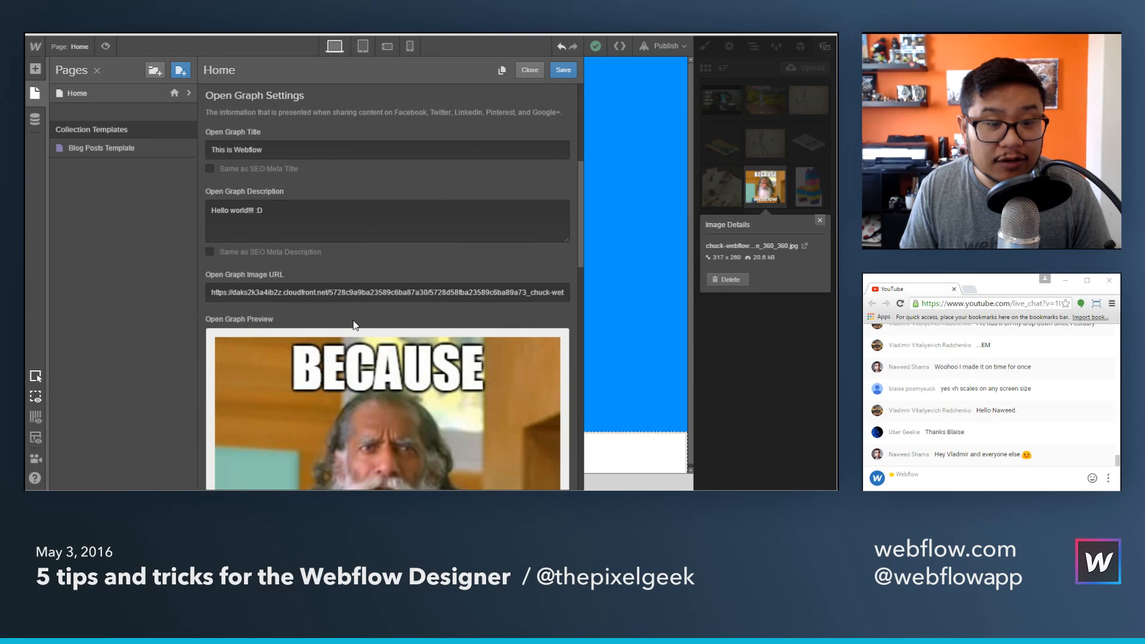
scroll(353, 325, up, 3)
scroll(355, 320, up, 3)
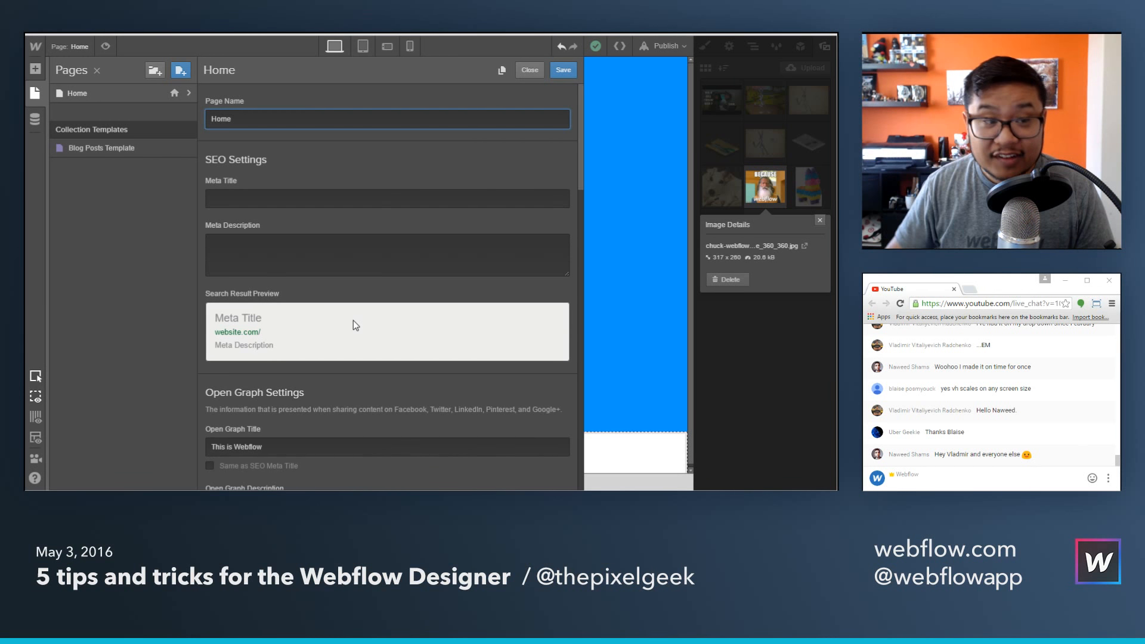
Open the 5 tips site's SEO settings and examine the site-wide Open Graph title, description and image fields.
click(36, 52)
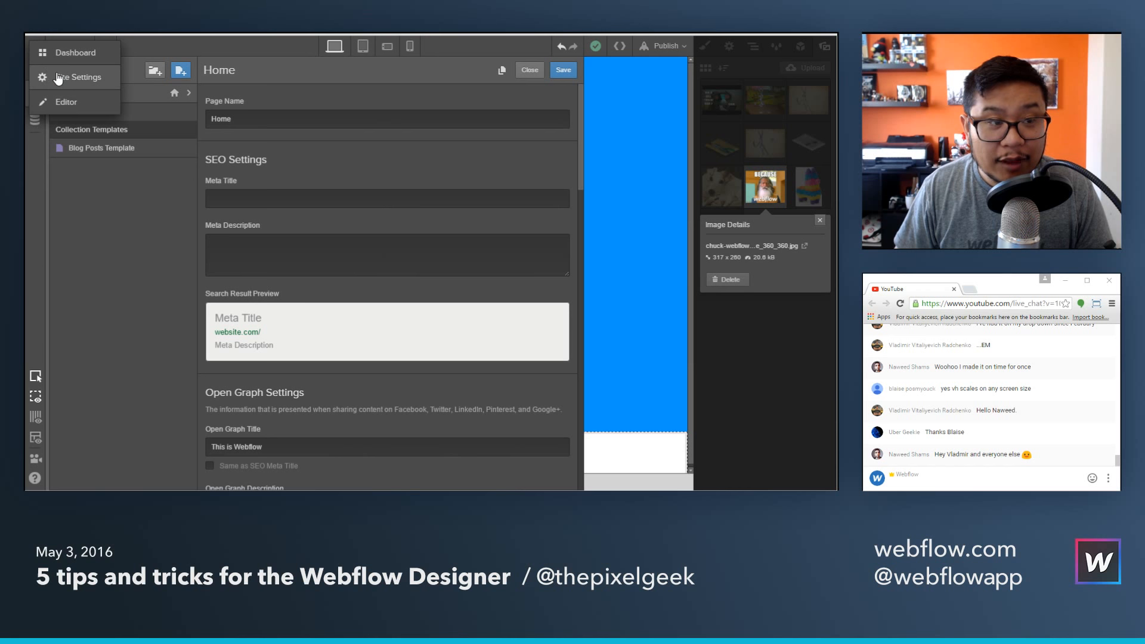
click(81, 81)
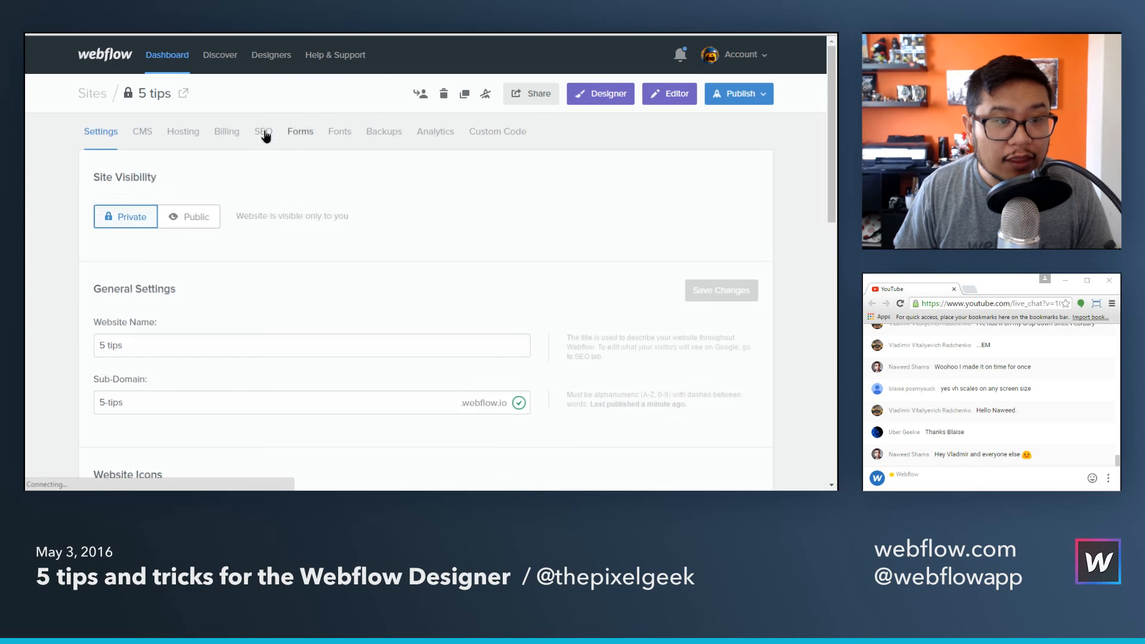
click(265, 137)
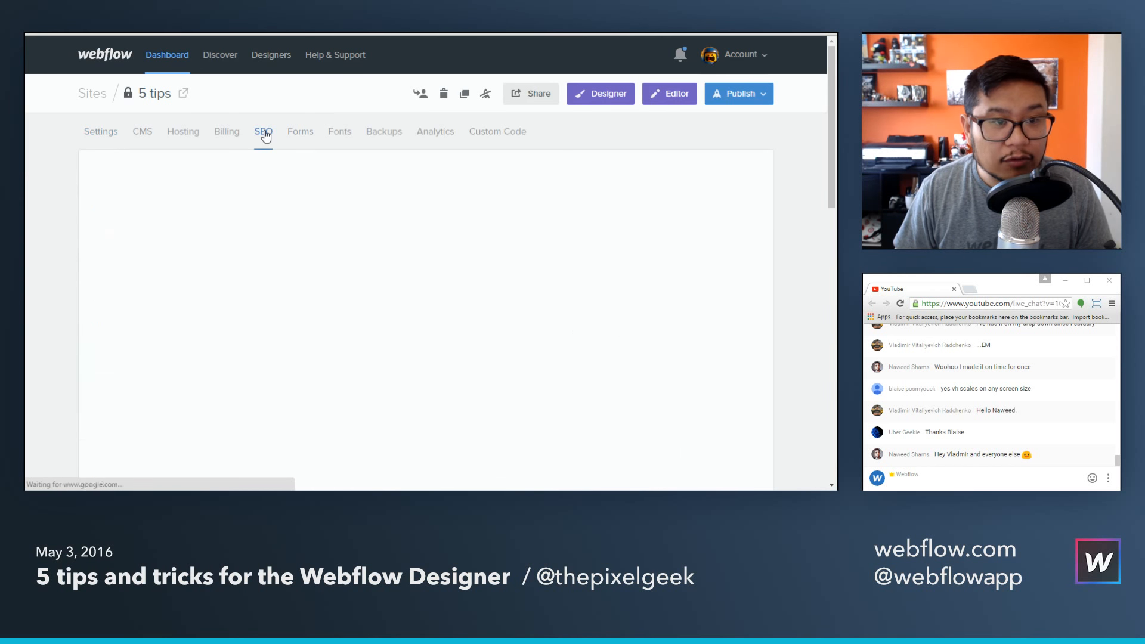
scroll(299, 295, down, 4)
scroll(300, 293, down, 2)
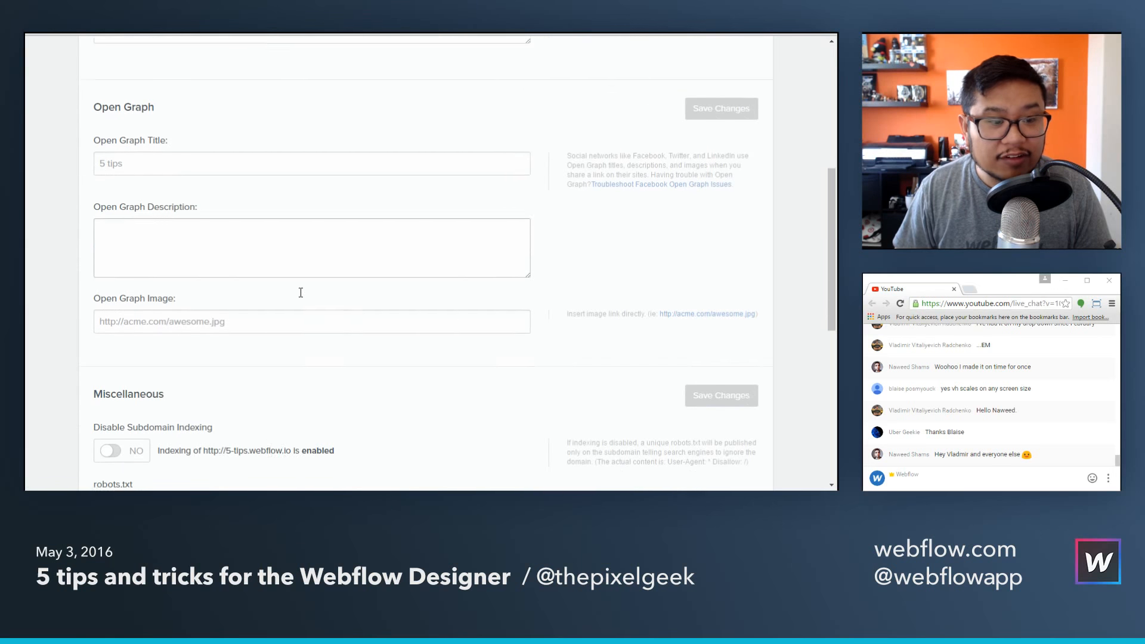
click(162, 154)
click(166, 233)
click(185, 310)
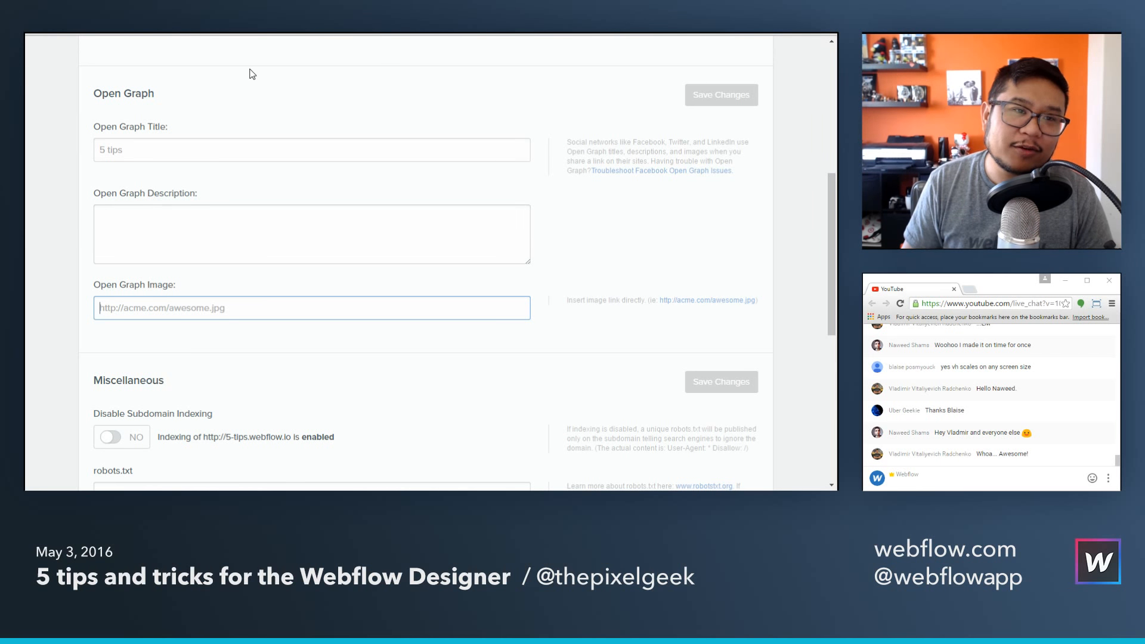
Leave the site's SEO settings and reopen the site in the Designer.
scroll(649, 71, up, 5)
scroll(649, 72, up, 1)
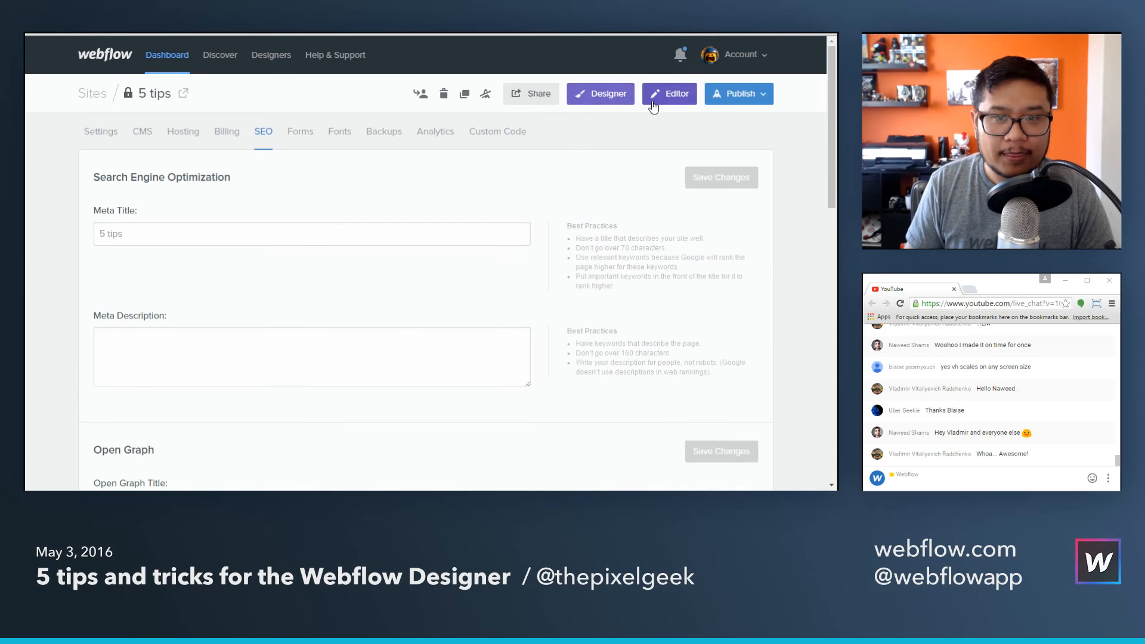
click(579, 90)
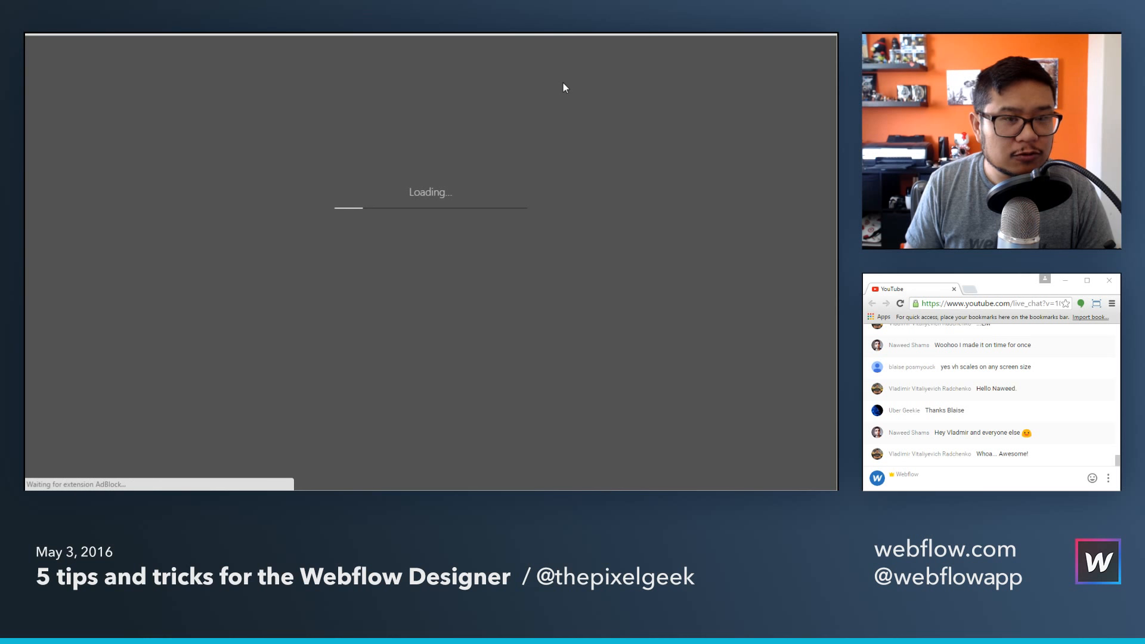
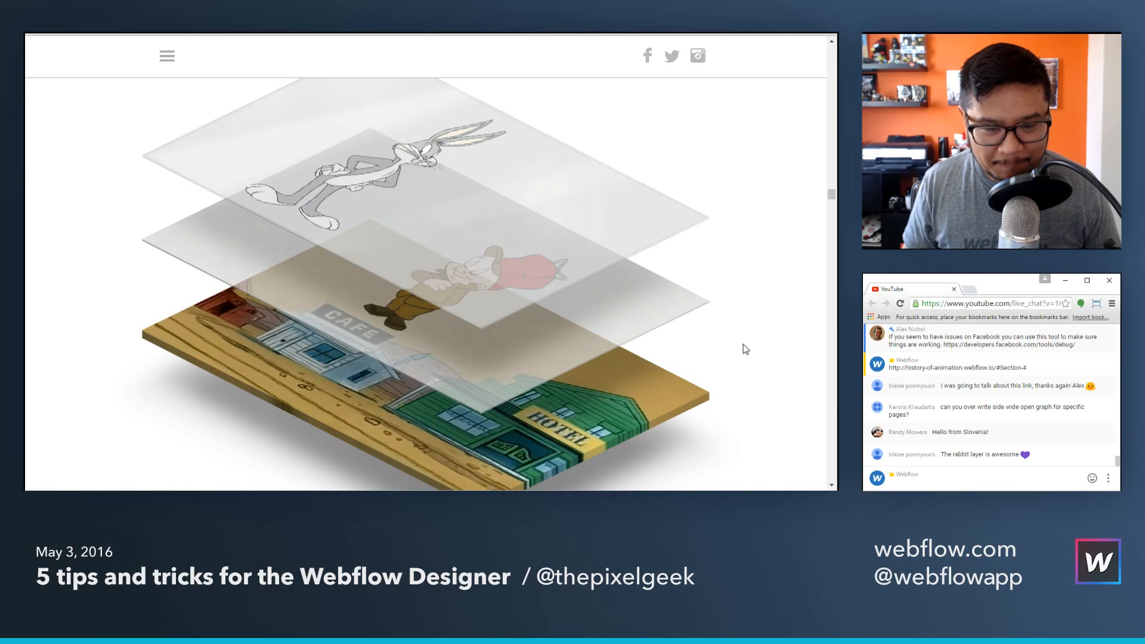
Examine how the history of animation page's 1930 Merrie Melodies section changes from sketch to colour to full background while scrolling.
scroll(743, 344, down, 1)
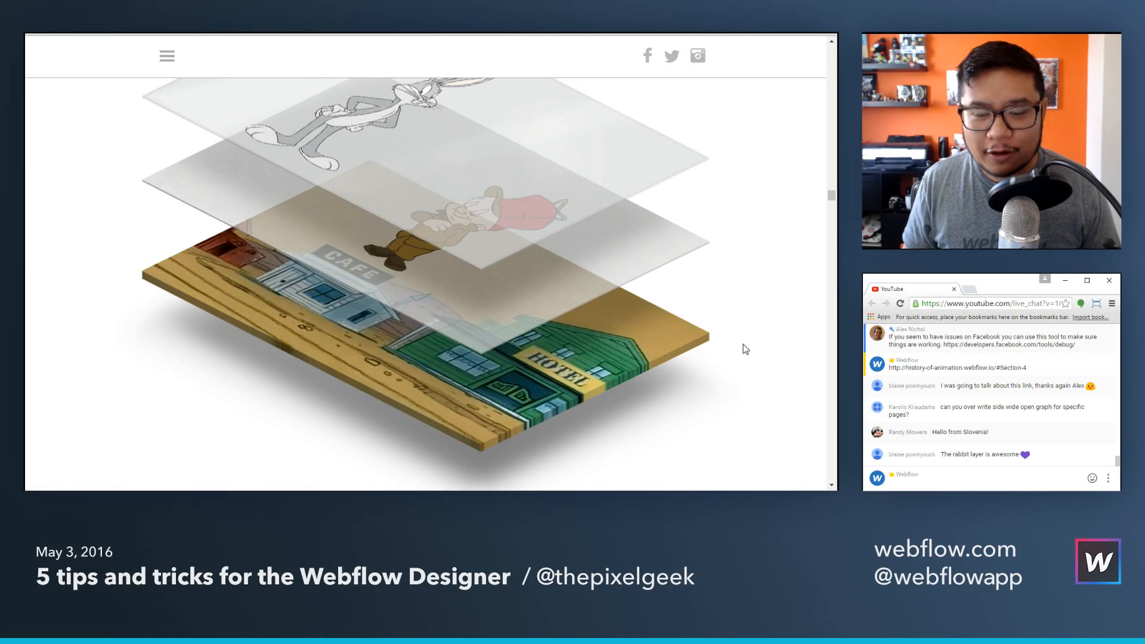
scroll(743, 345, down, 1)
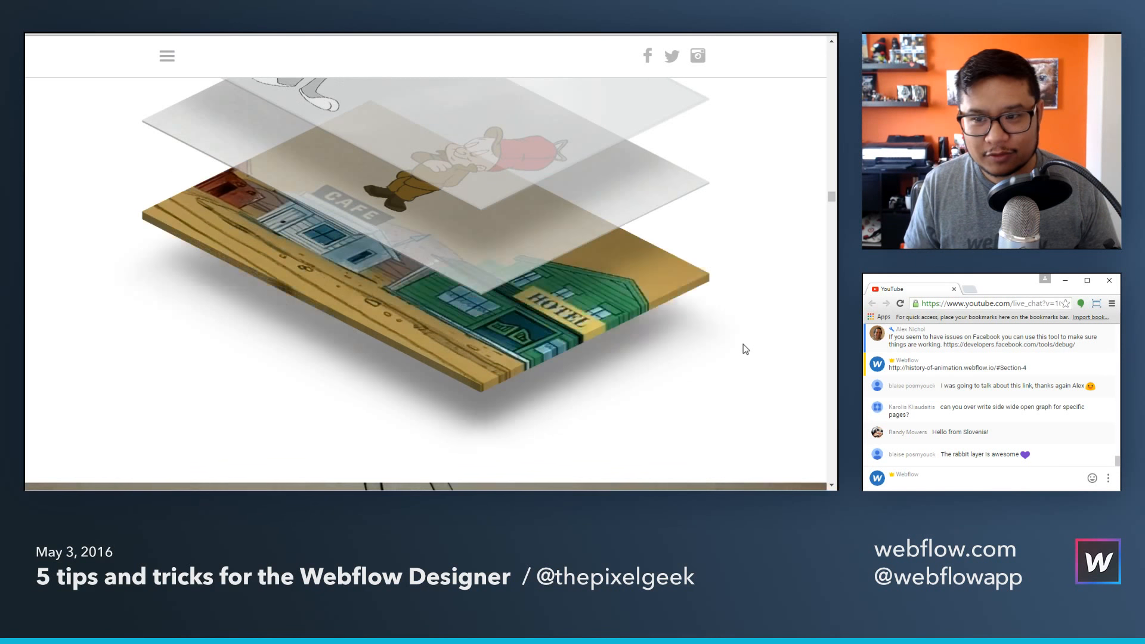
scroll(743, 344, down, 5)
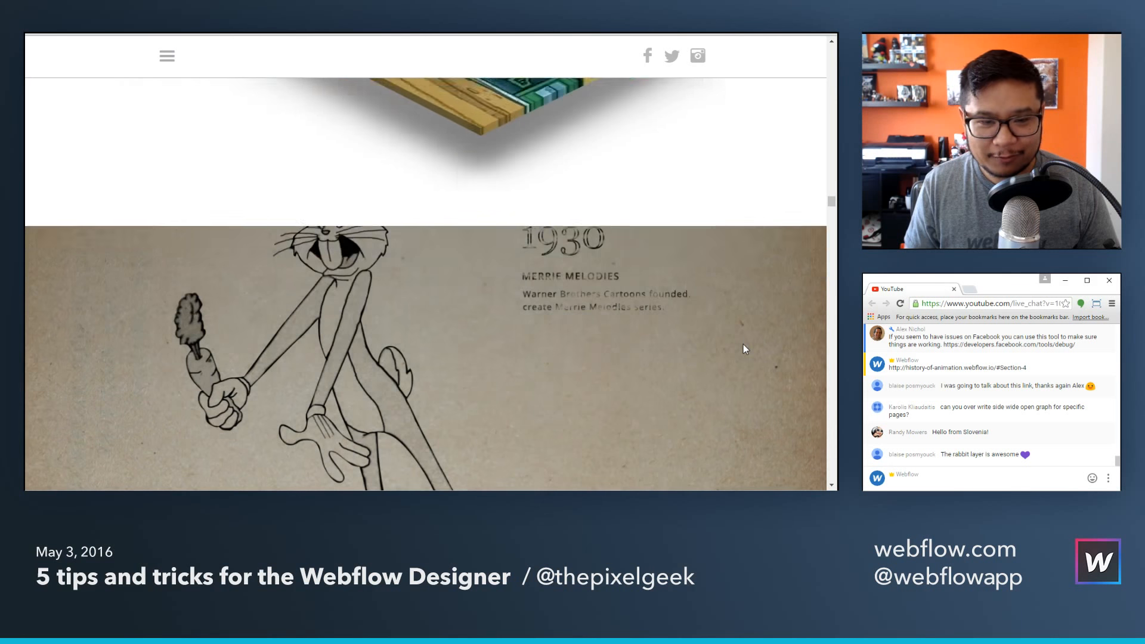
scroll(743, 348, down, 1)
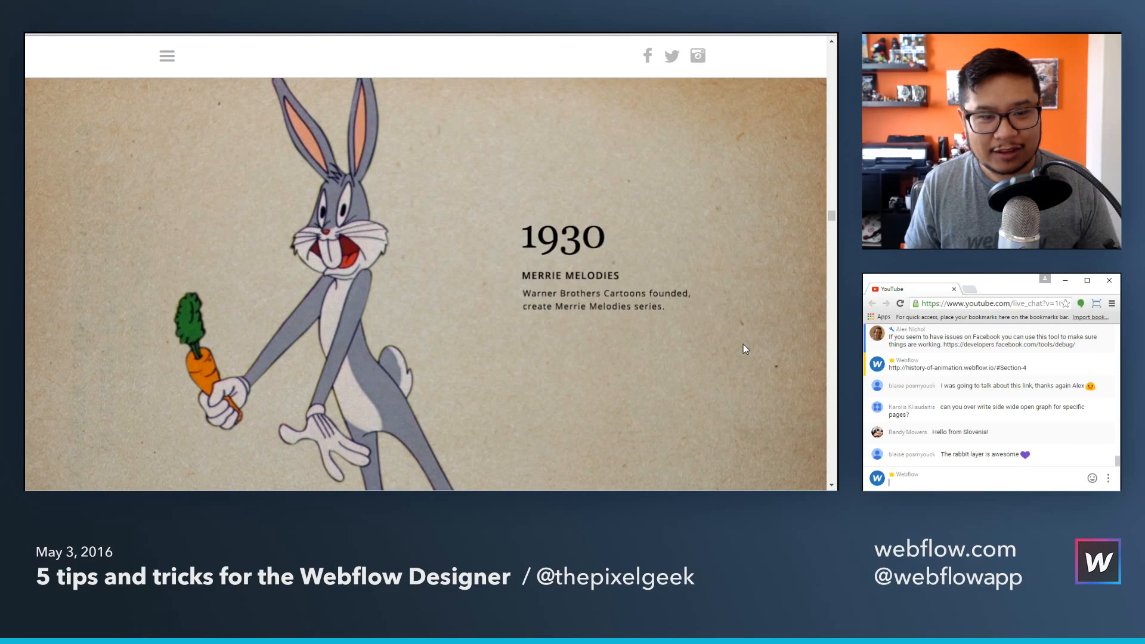
scroll(743, 344, down, 1)
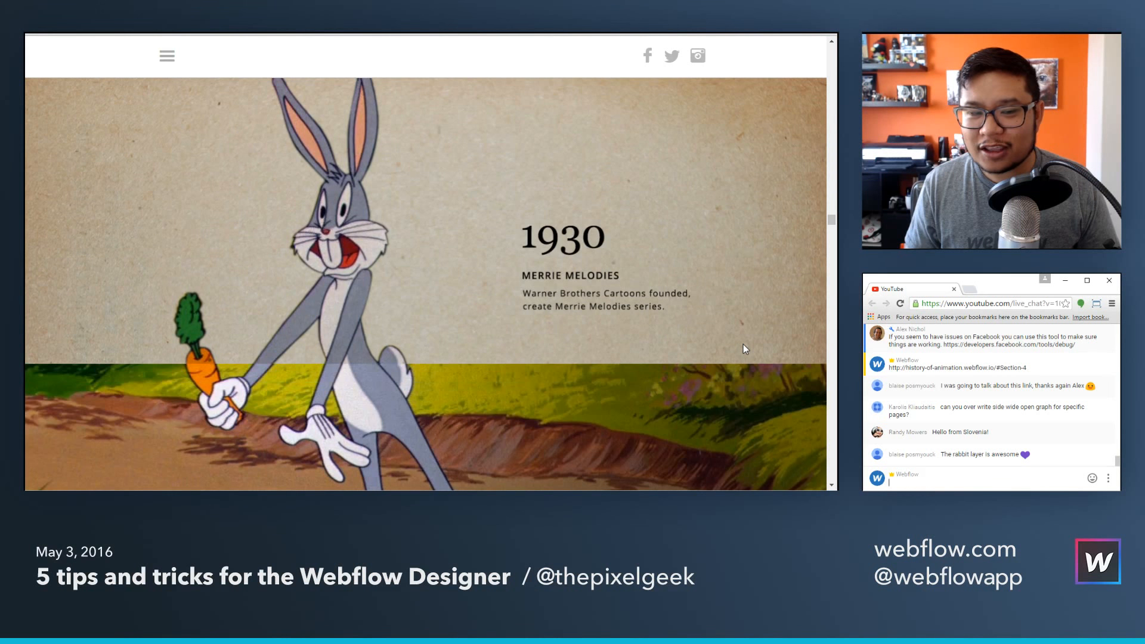
scroll(742, 344, down, 2)
scroll(743, 344, down, 3)
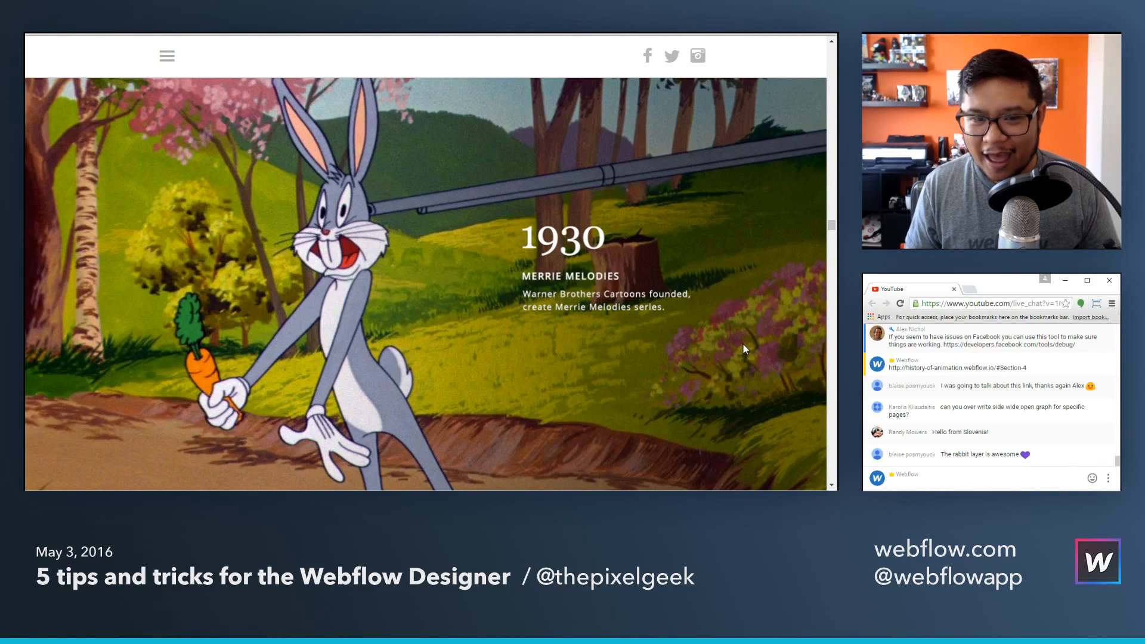
scroll(743, 344, up, 3)
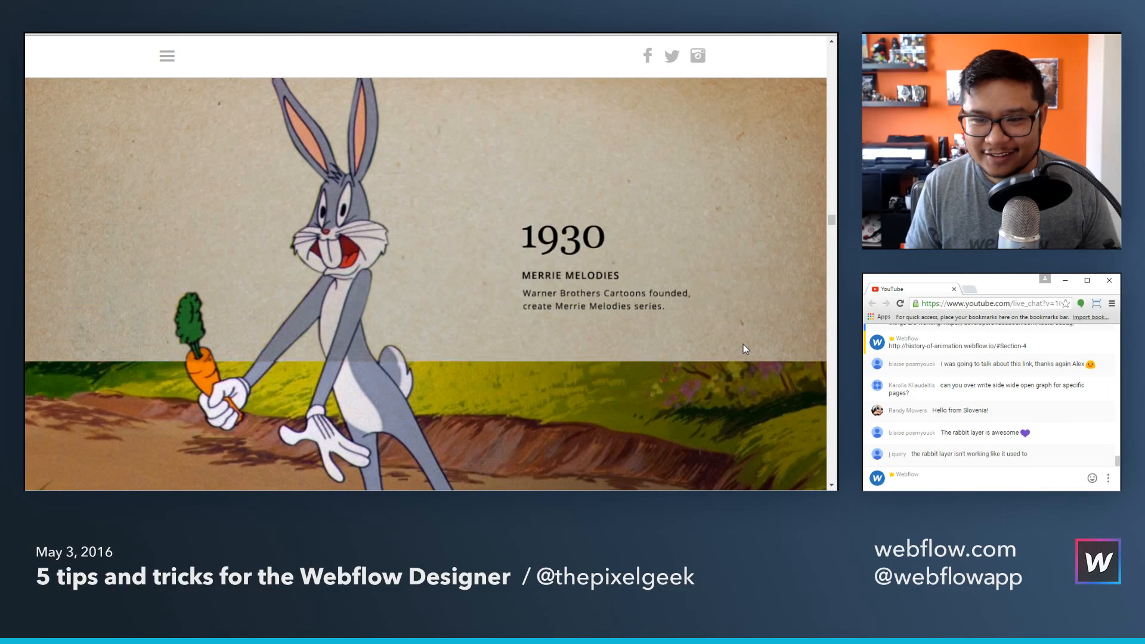
scroll(743, 344, up, 2)
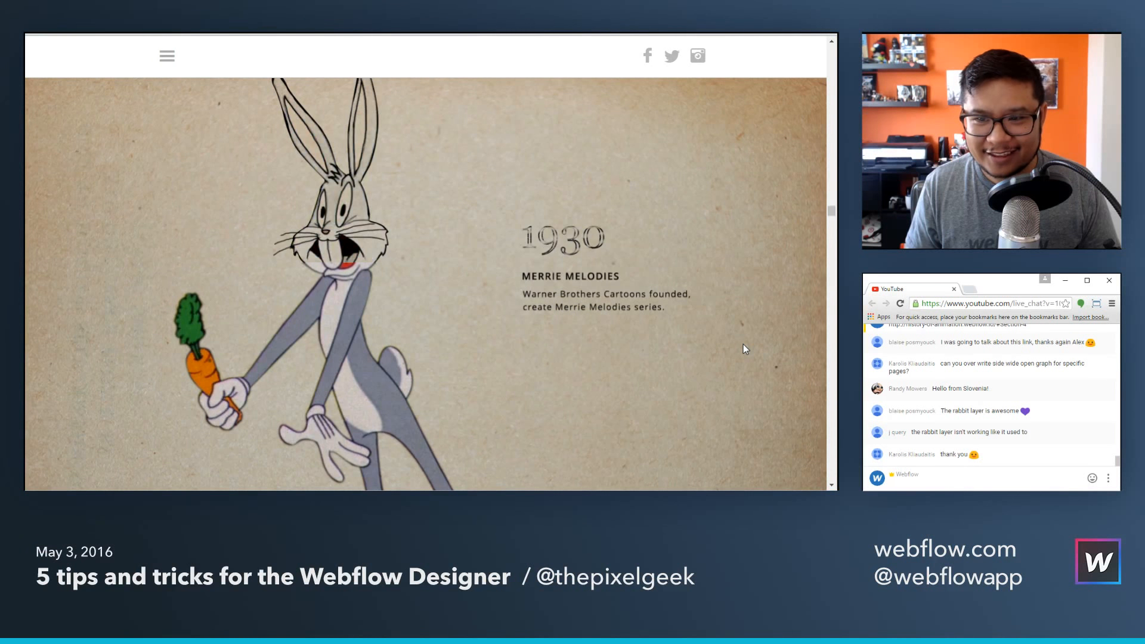
scroll(743, 345, up, 2)
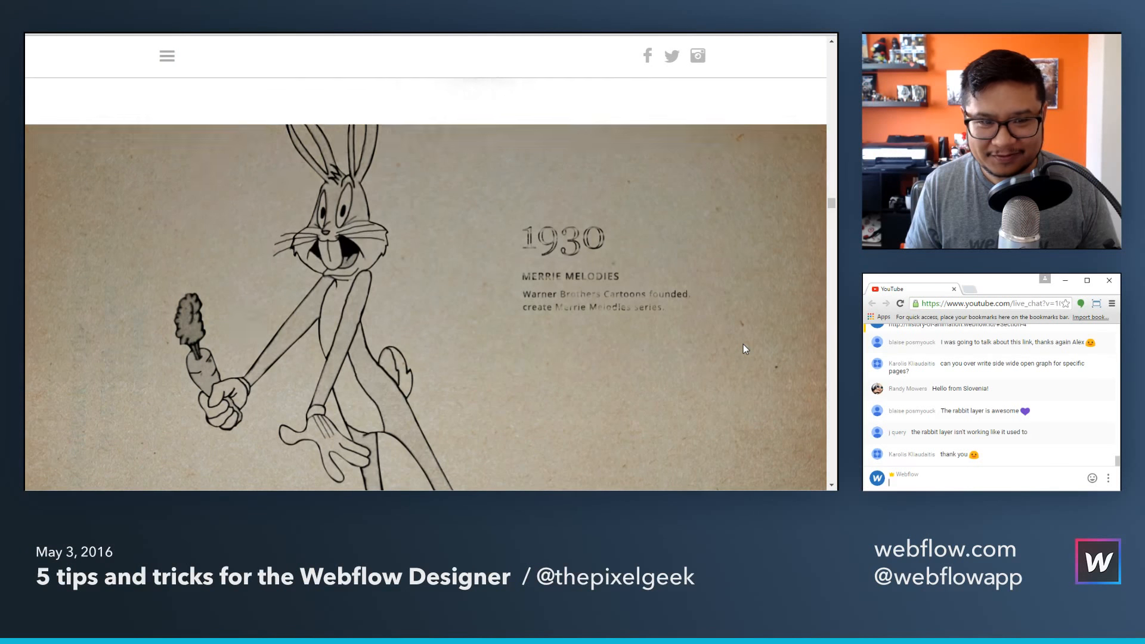
scroll(743, 345, down, 3)
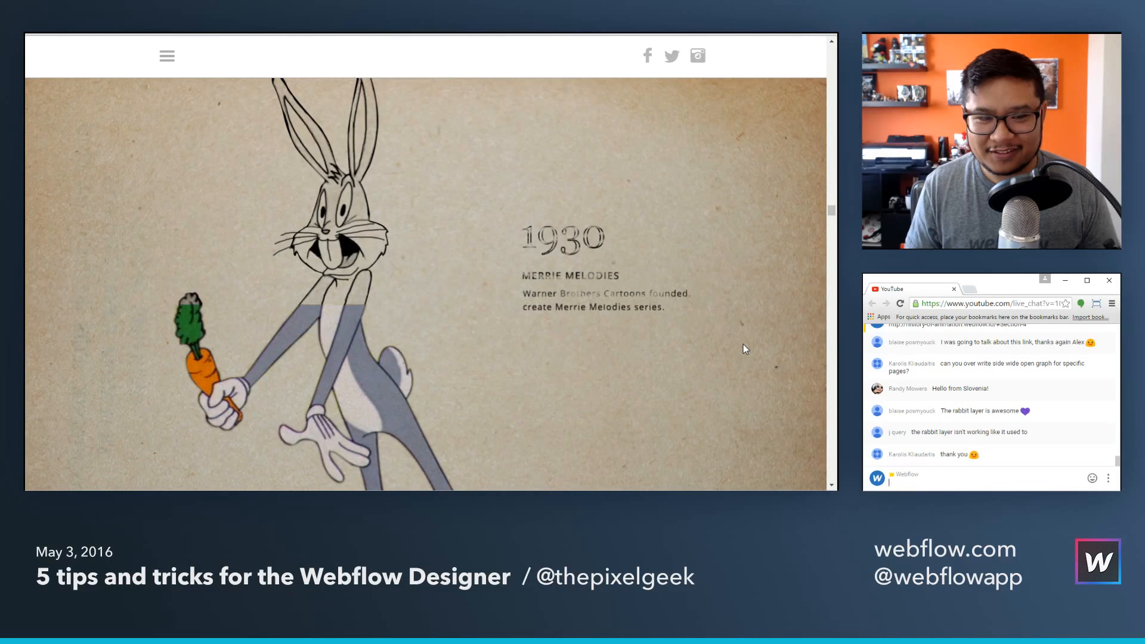
scroll(743, 349, down, 1)
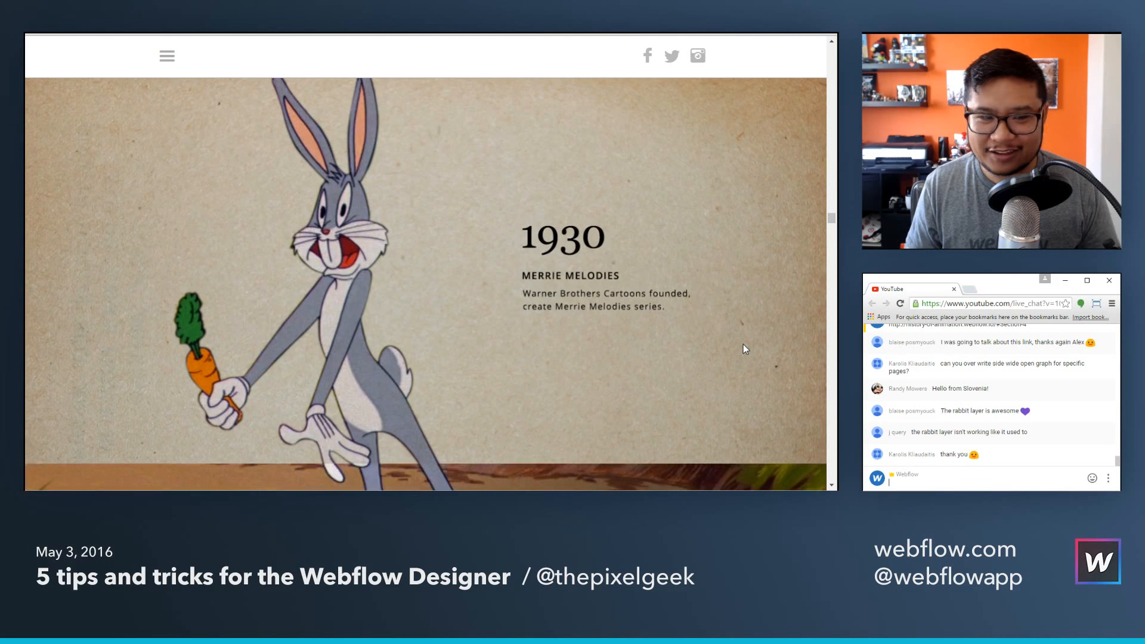
scroll(743, 346, down, 2)
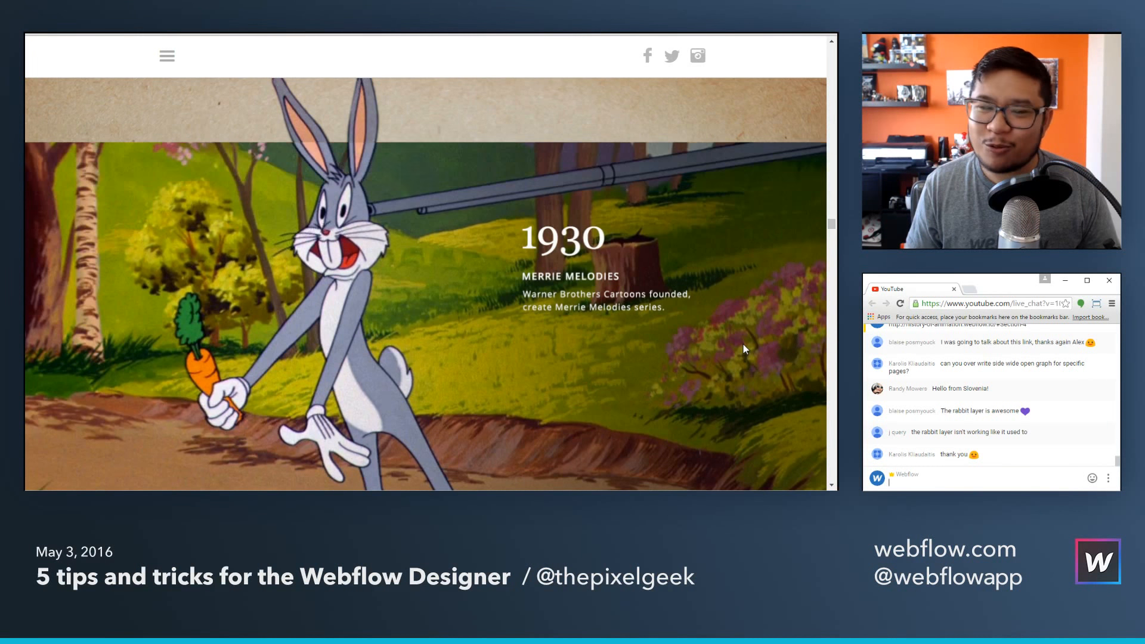
scroll(743, 349, up, 2)
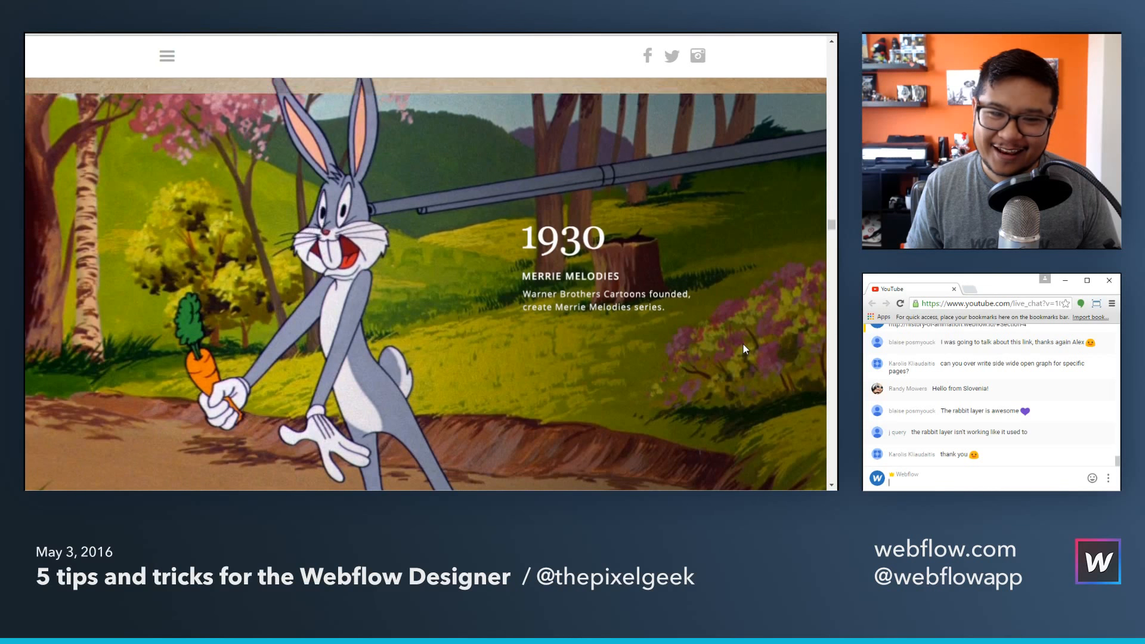
scroll(743, 349, up, 1)
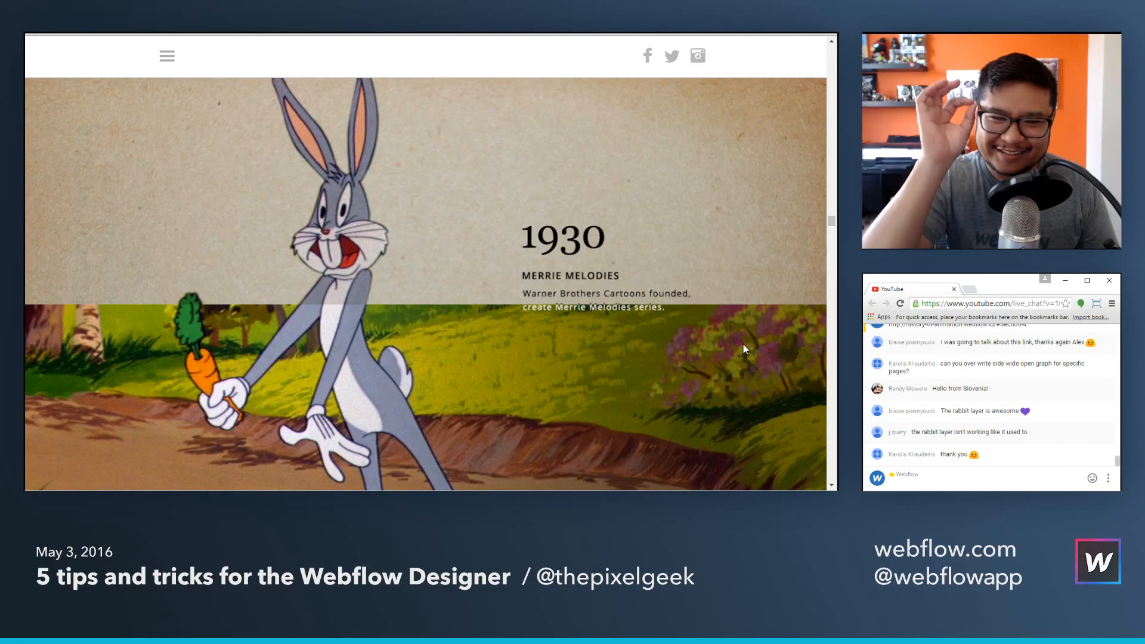
scroll(743, 346, up, 2)
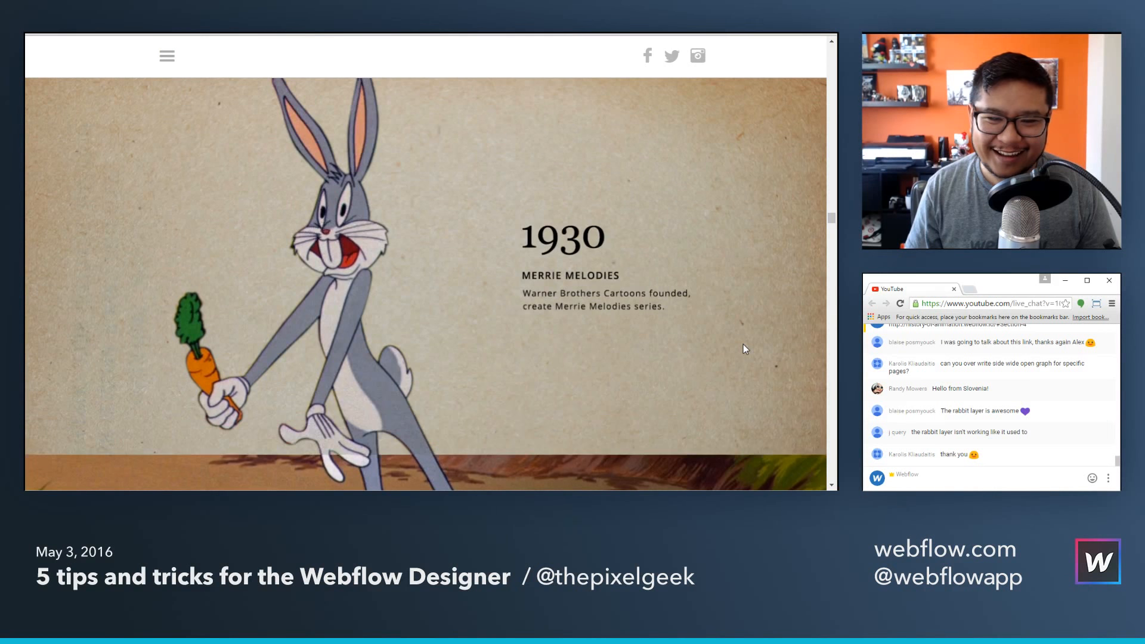
scroll(743, 349, up, 2)
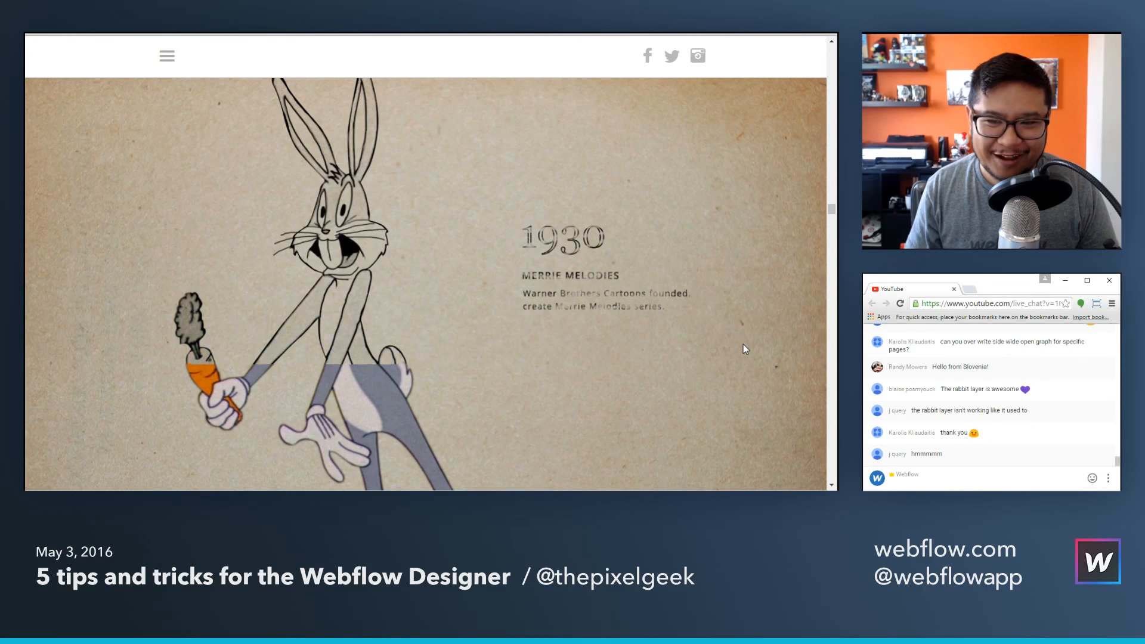
scroll(743, 345, up, 3)
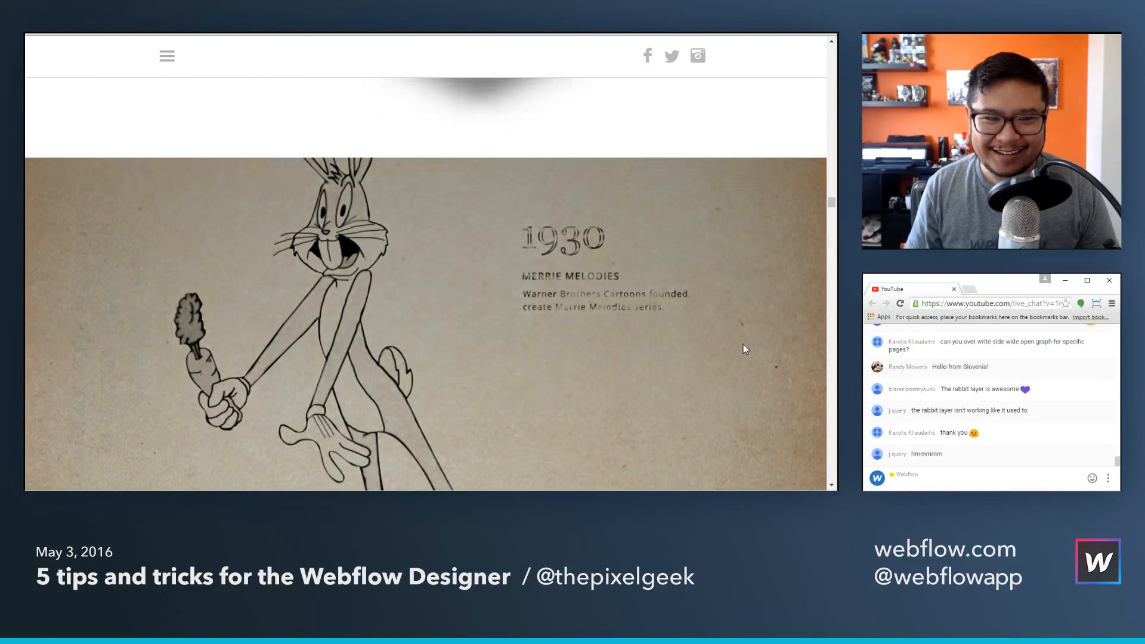
scroll(743, 344, down, 2)
scroll(743, 344, up, 3)
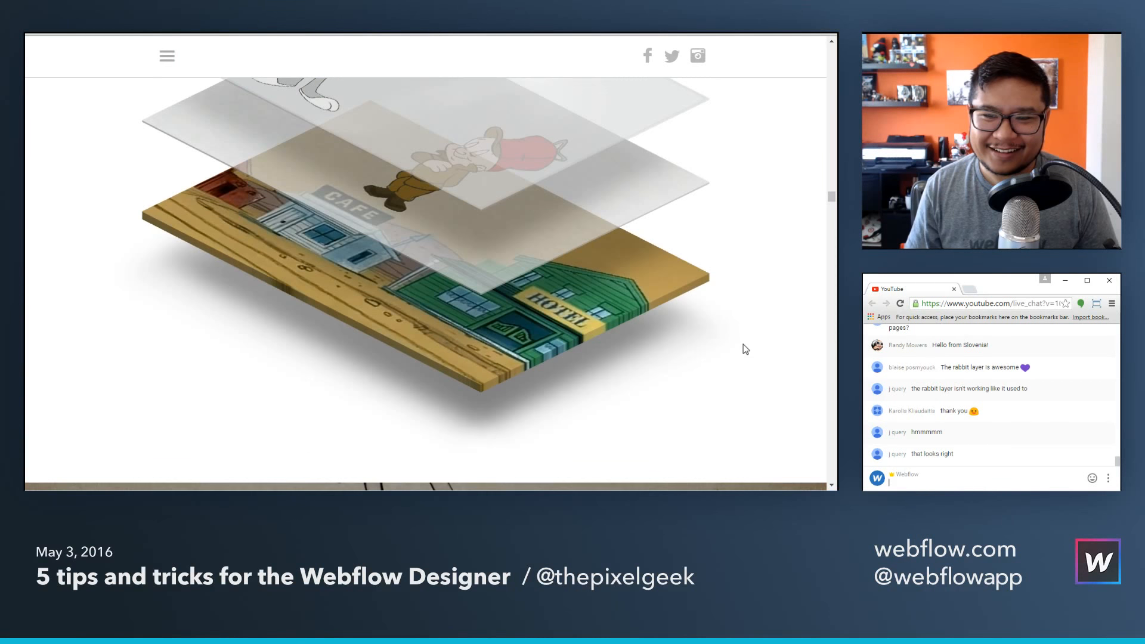
scroll(743, 345, up, 3)
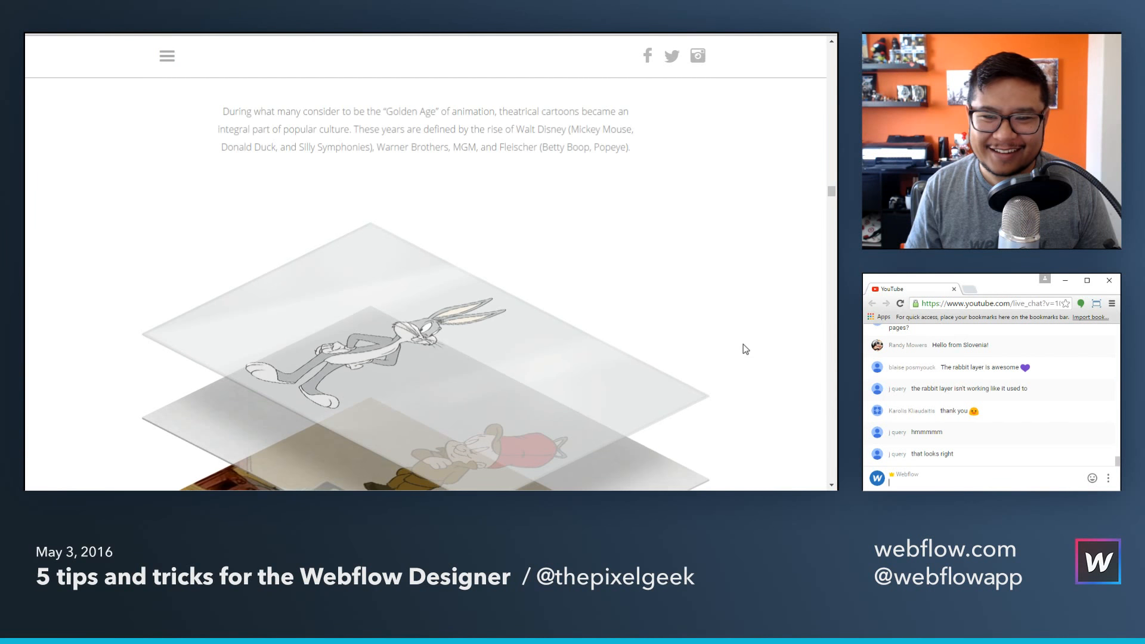
scroll(743, 345, down, 2)
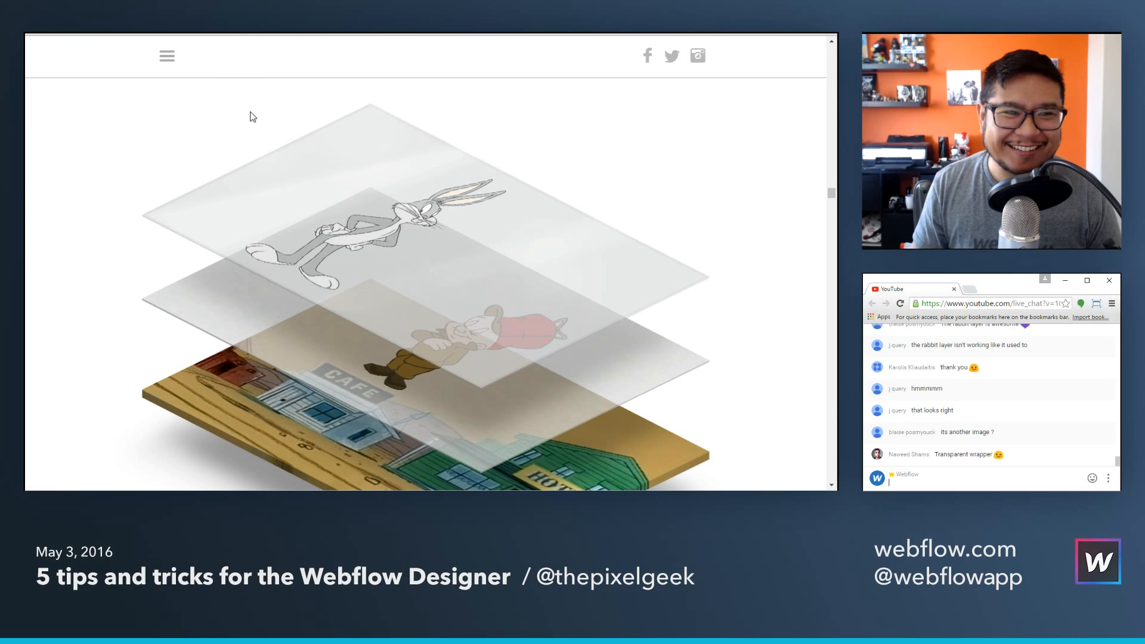
Switch back to the Webflow Designer and set the hero section's height to 100 VH.
key(alt+Tab)
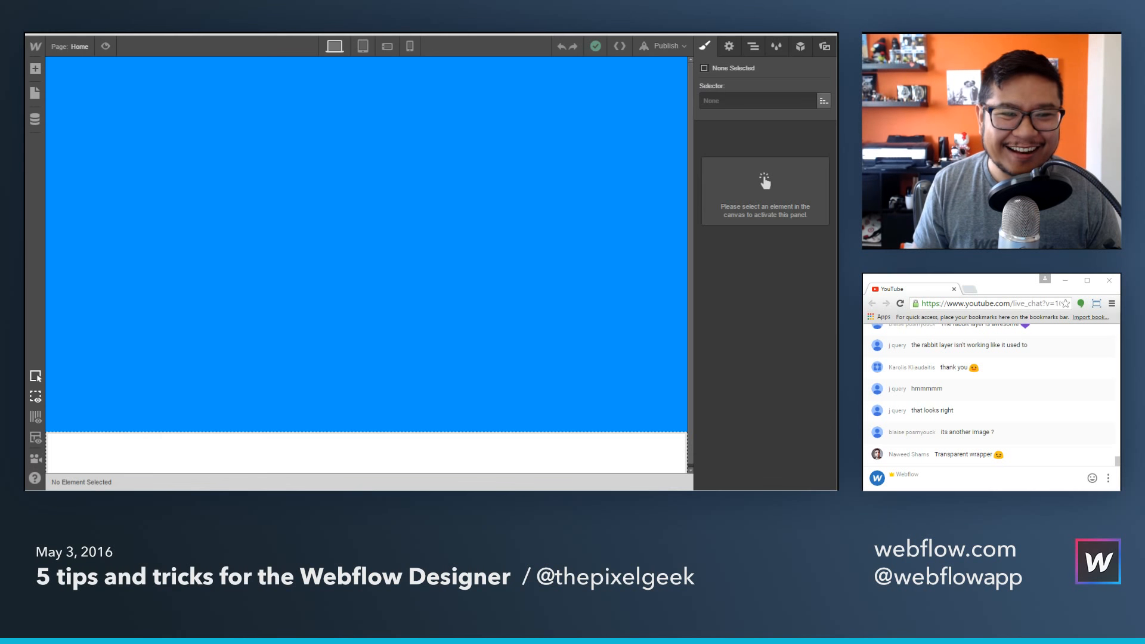
click(420, 172)
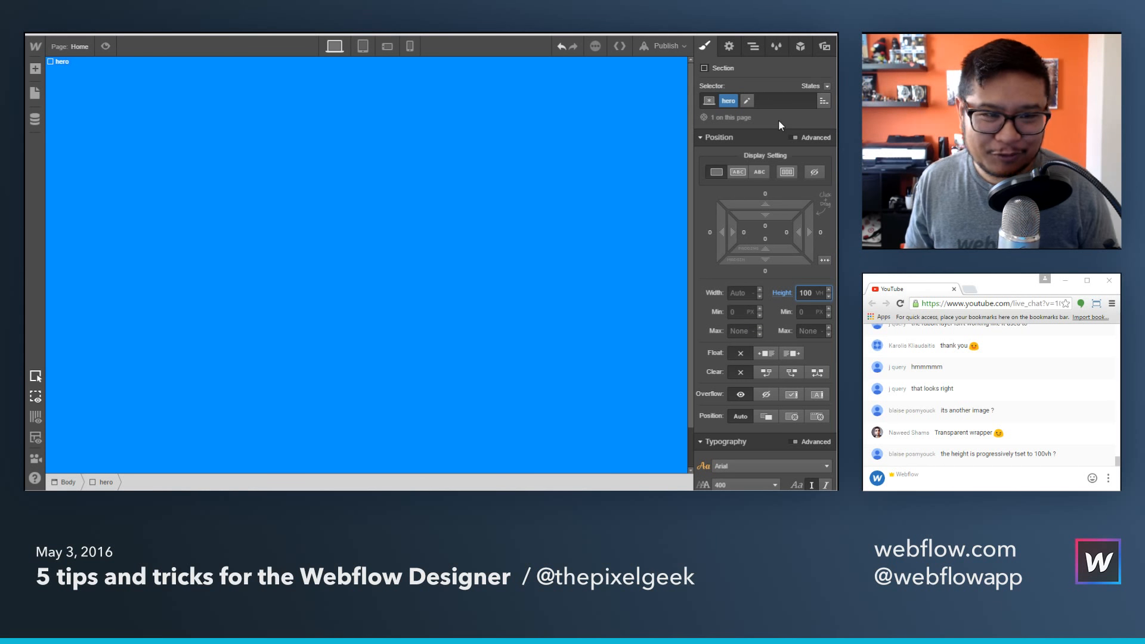
scroll(793, 331, down, 3)
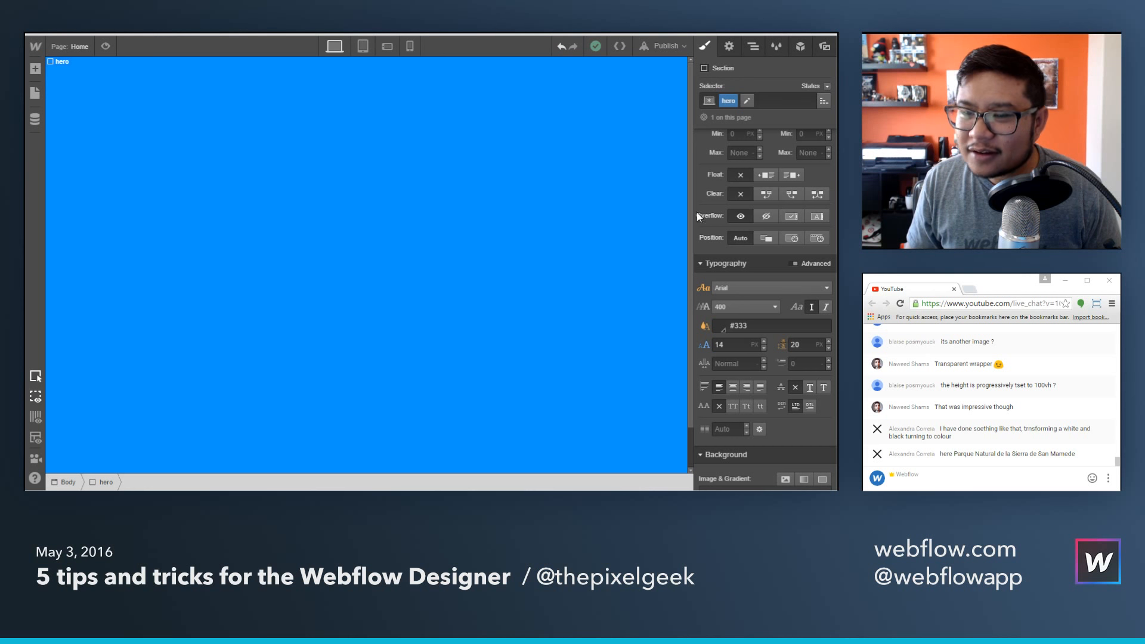
Clear the hero section's blue background colour so the fill is transparent.
scroll(763, 312, down, 1)
scroll(763, 312, down, 1)
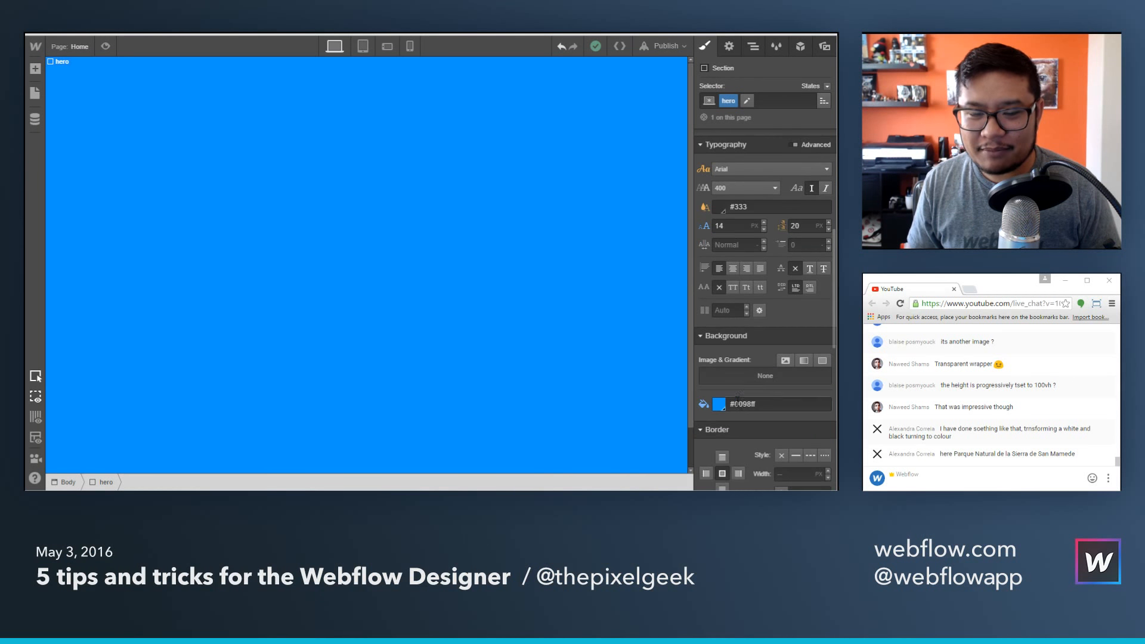
click(703, 404)
click(737, 429)
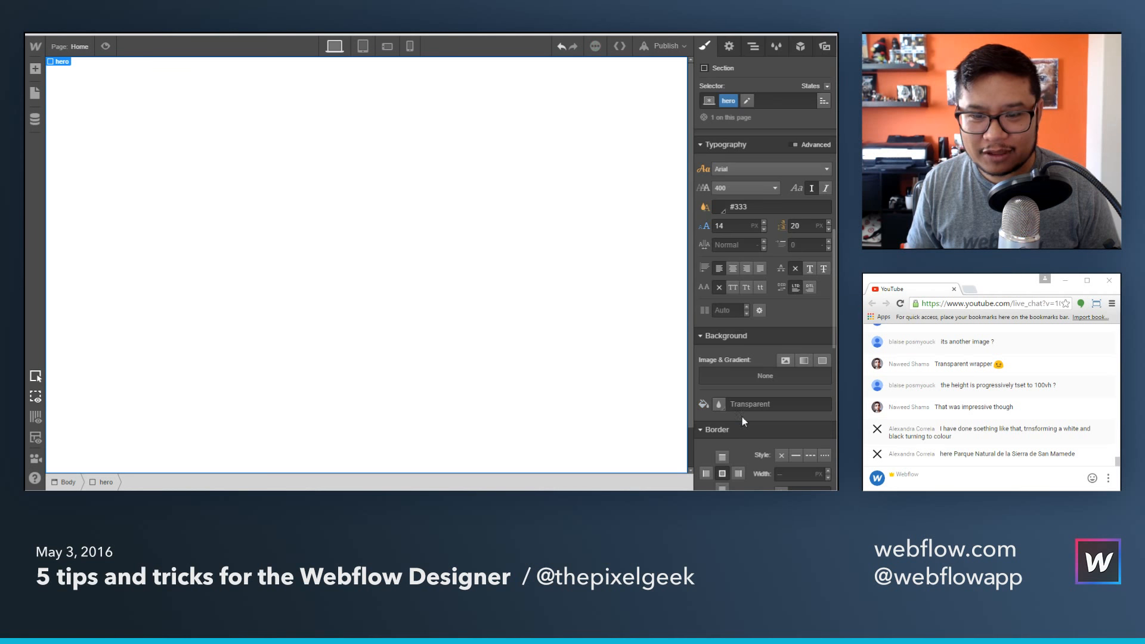
Give the hero section the bugs-1.jpg background image from the assets, sized to Cover and set to Fixed.
click(785, 361)
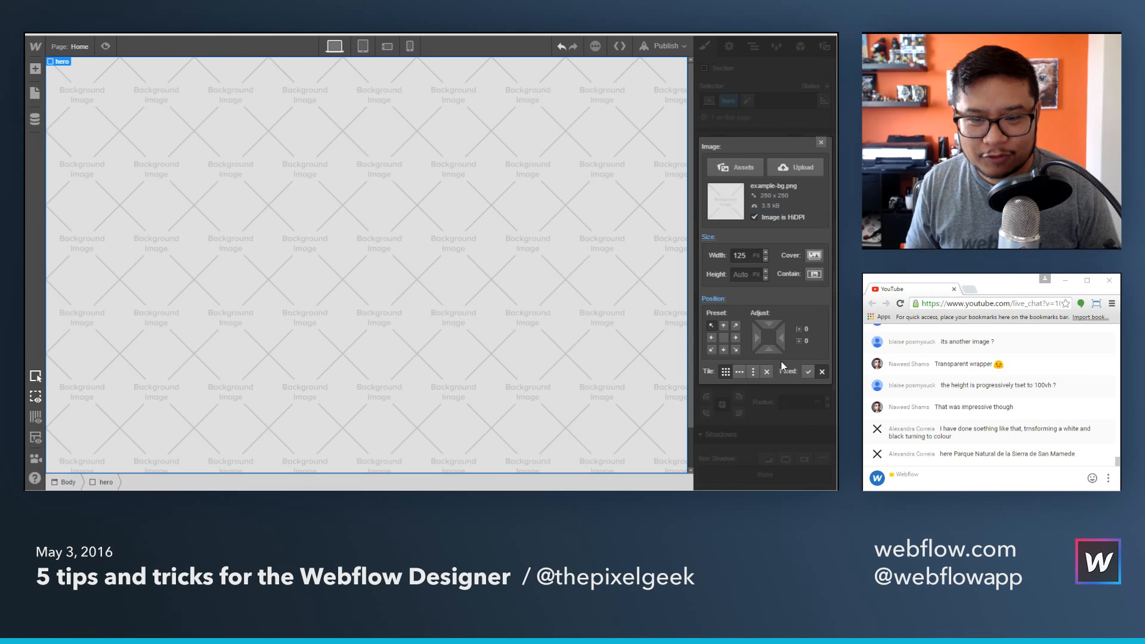
click(740, 168)
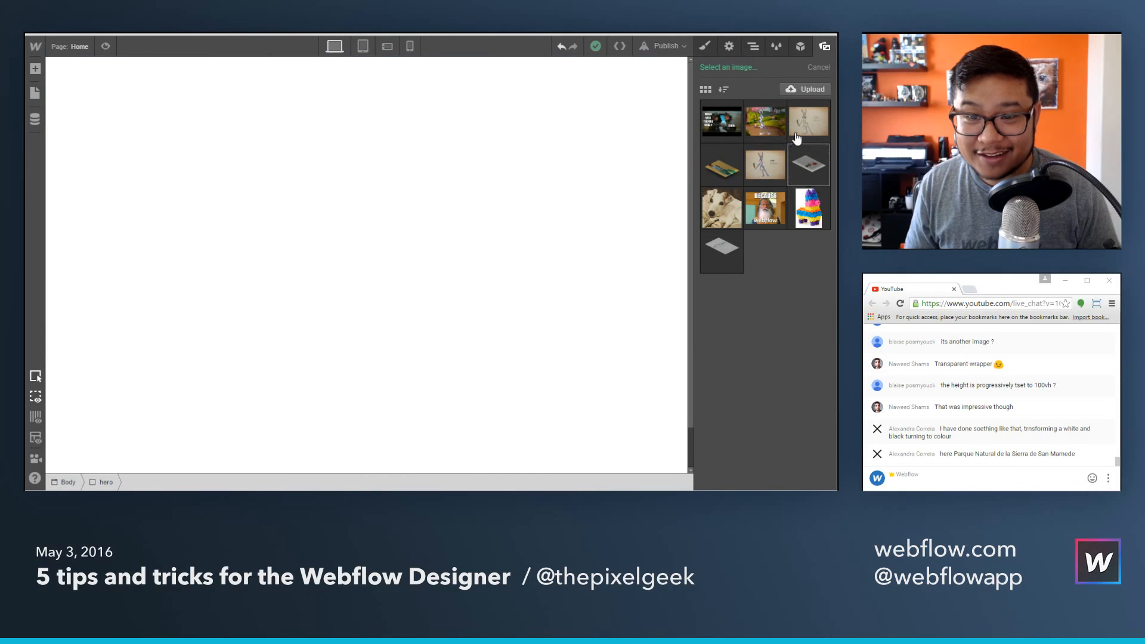
click(796, 130)
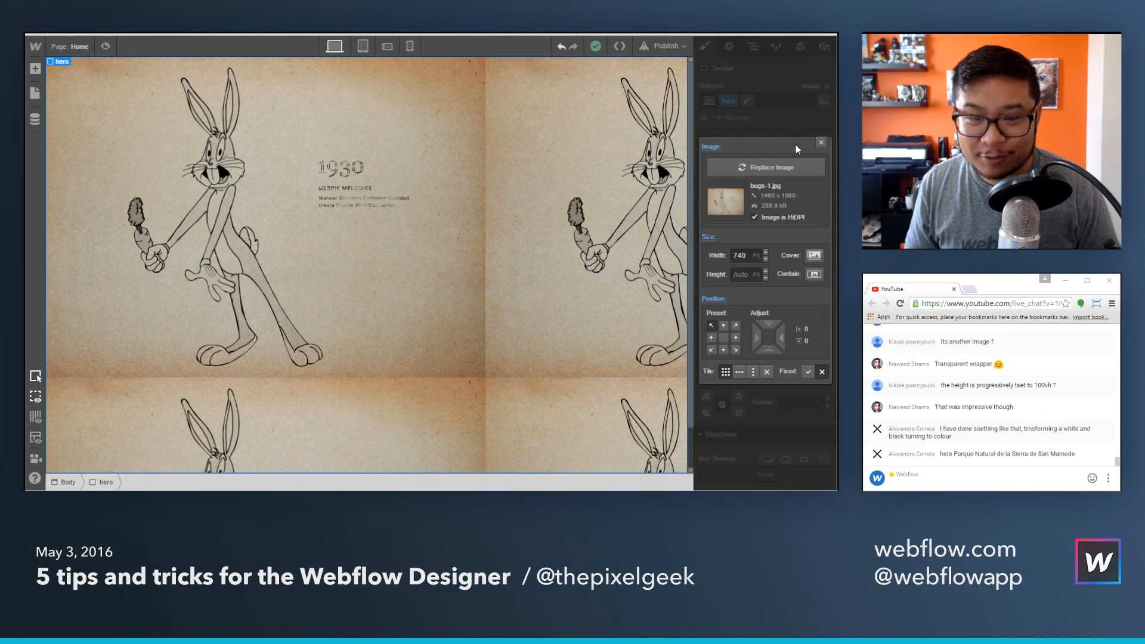
click(813, 258)
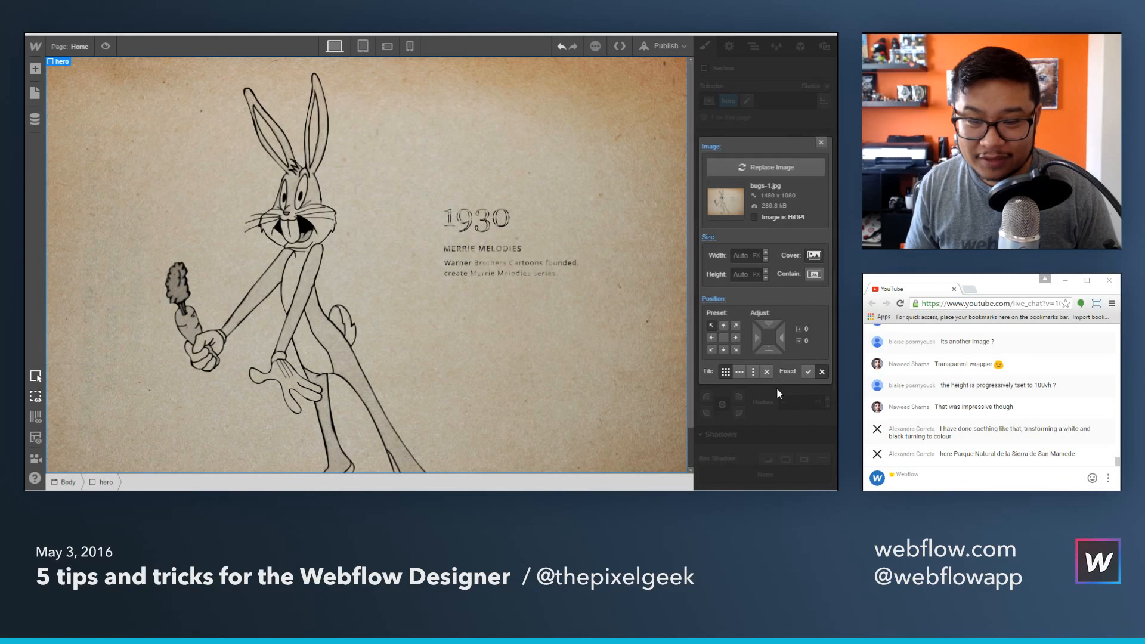
click(809, 372)
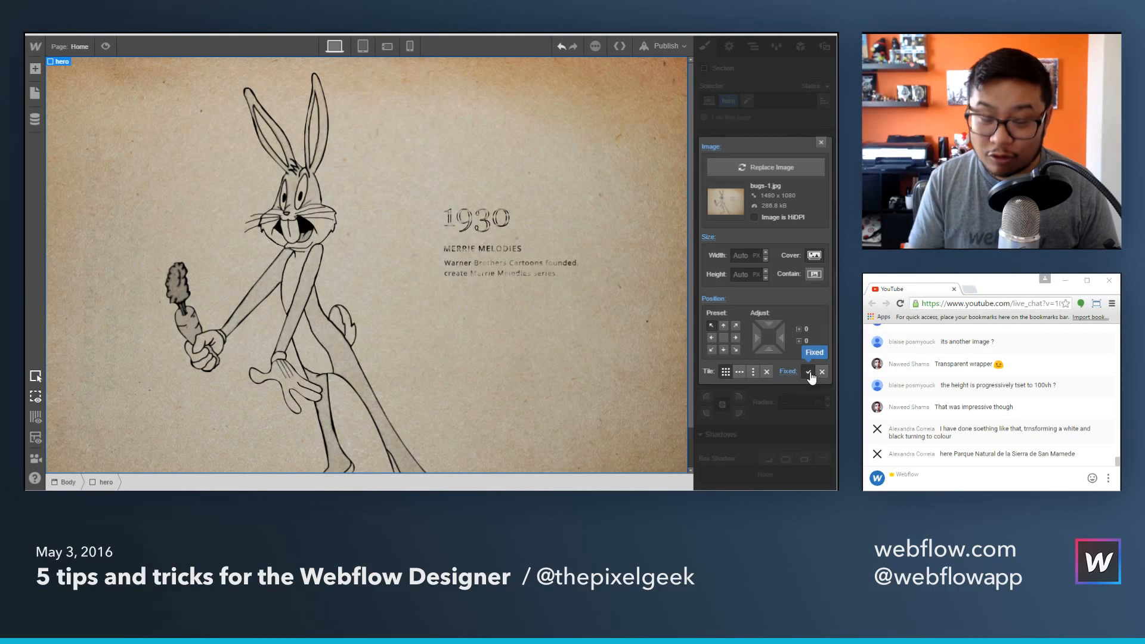
click(821, 372)
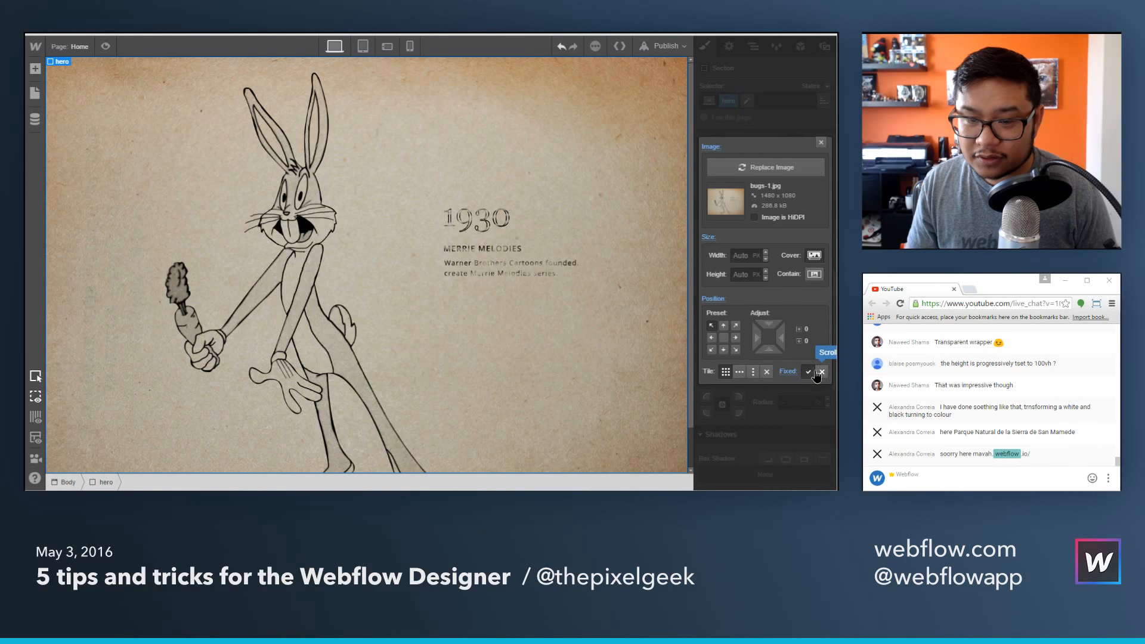
click(821, 145)
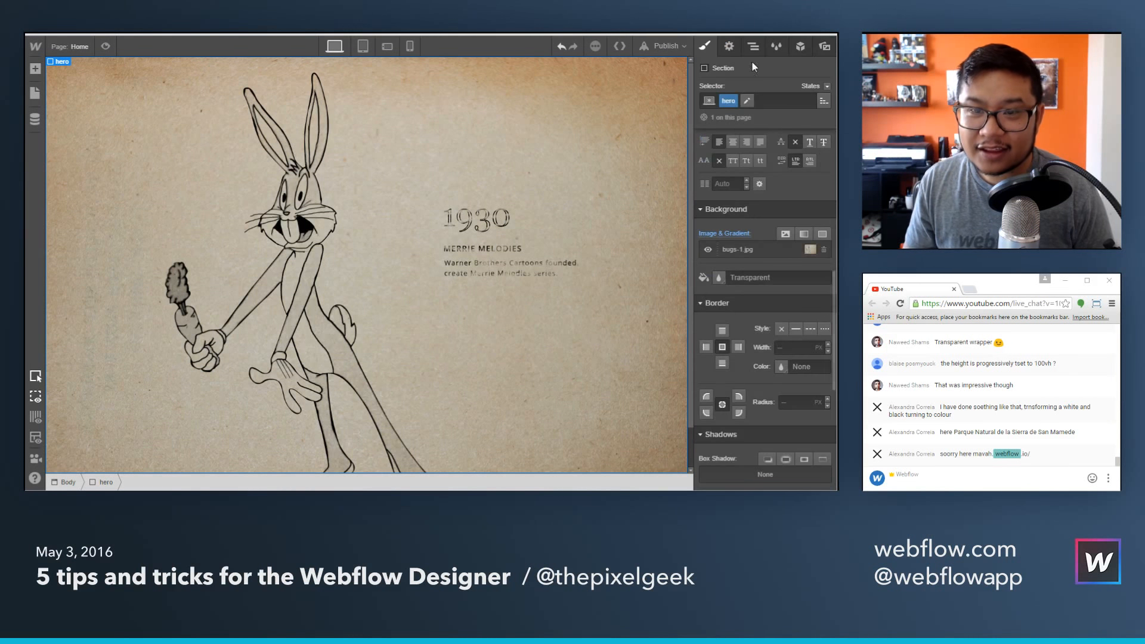
Set the height of the row 2 section below the hero to 100 VH.
scroll(561, 358, down, 1)
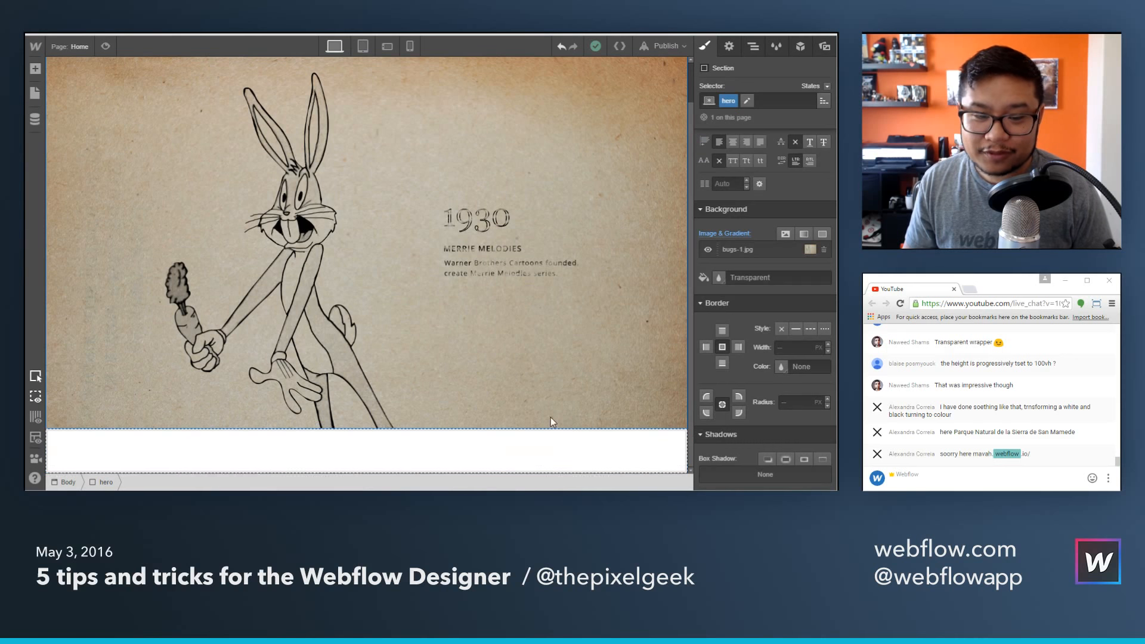
click(526, 451)
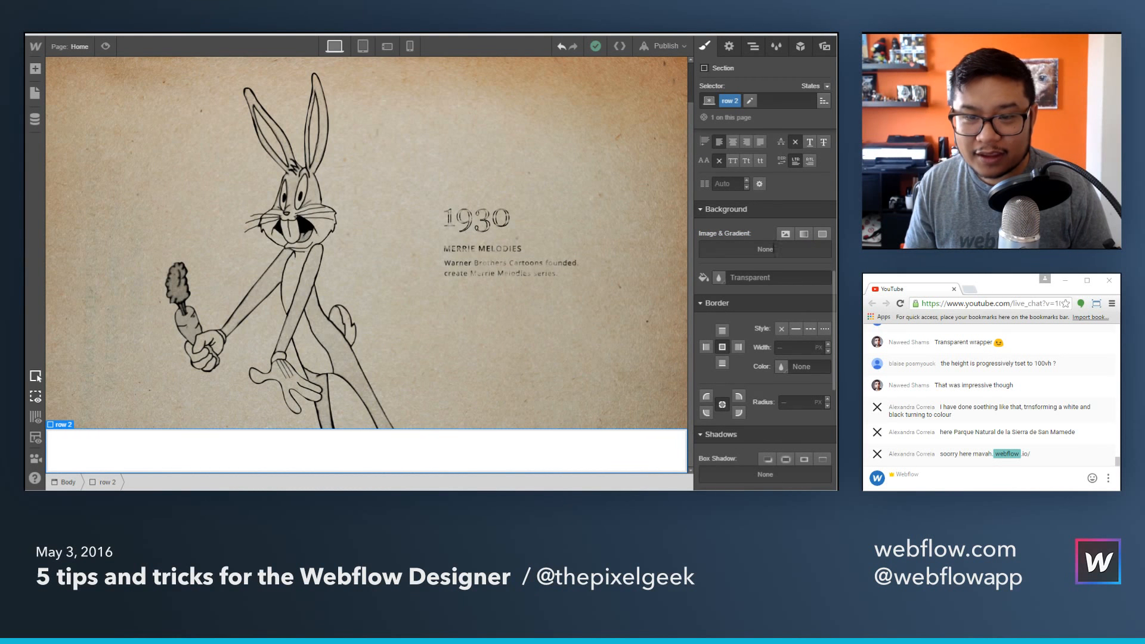
scroll(783, 248, up, 10)
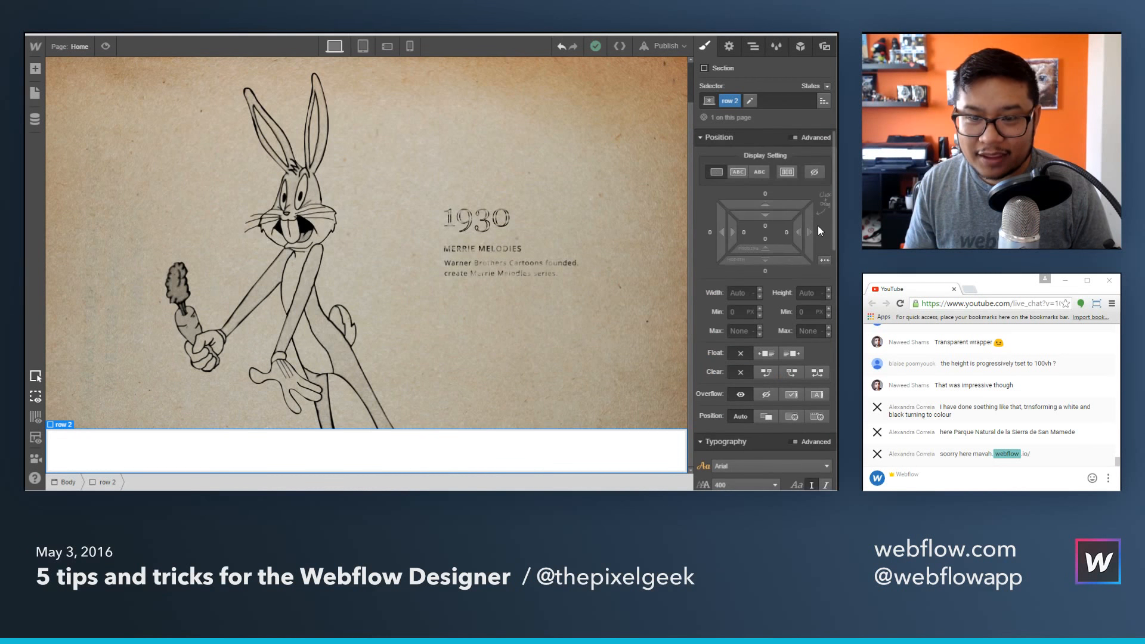
click(809, 292)
text(100vh)
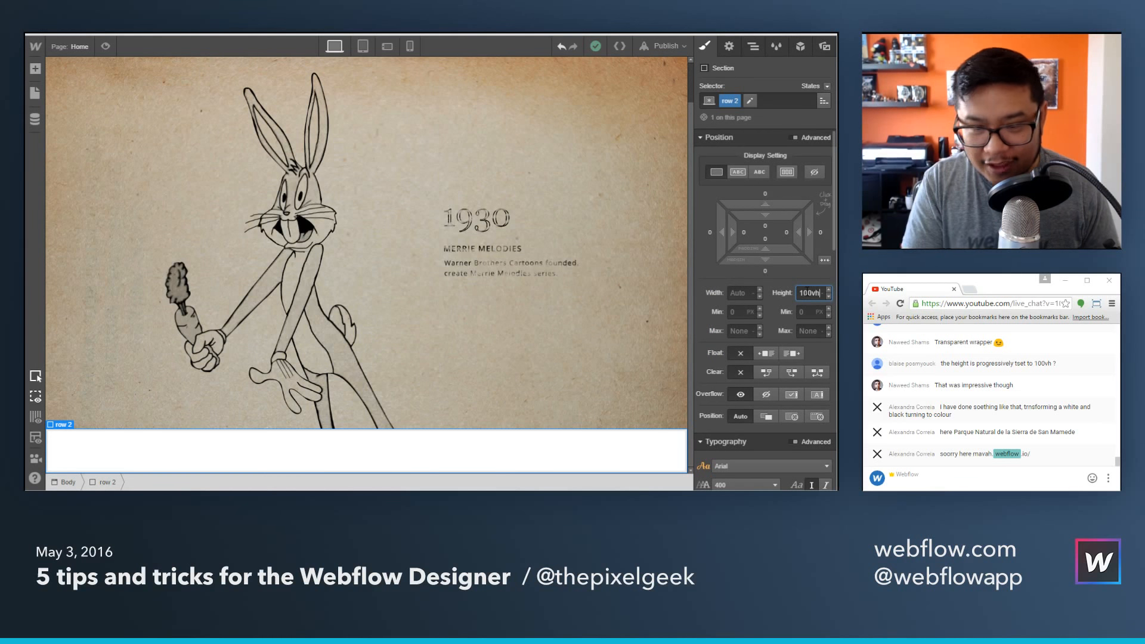
key(Return)
Give the row 2 section the bugs-2.jpg background image, sized to Cover and set to Fixed.
scroll(775, 380, down, 5)
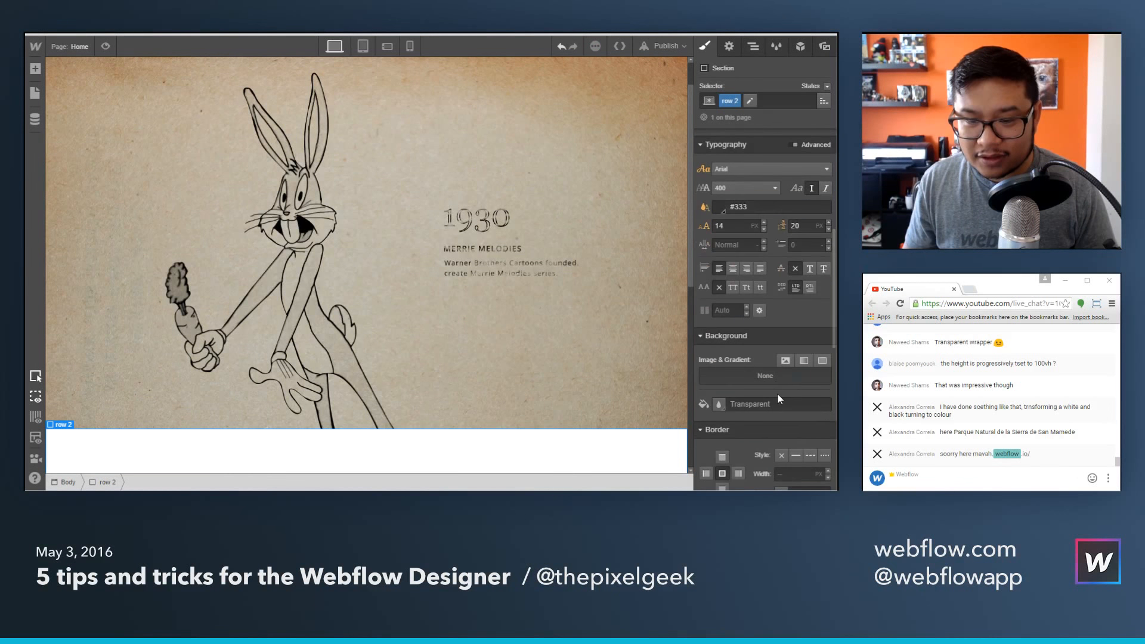
click(785, 361)
click(753, 171)
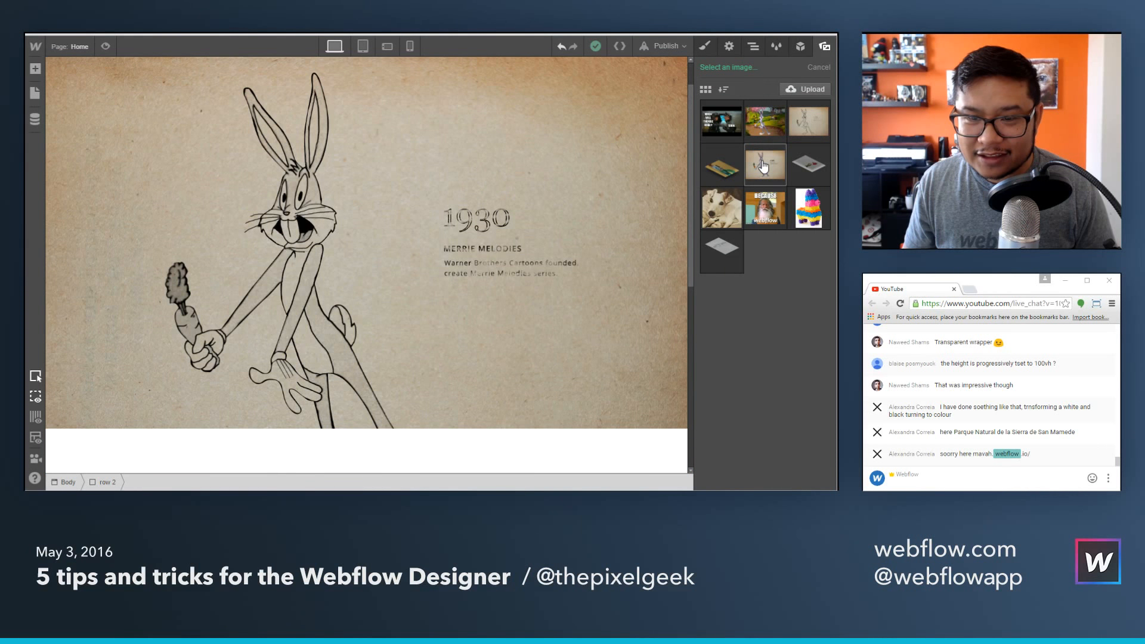
click(763, 167)
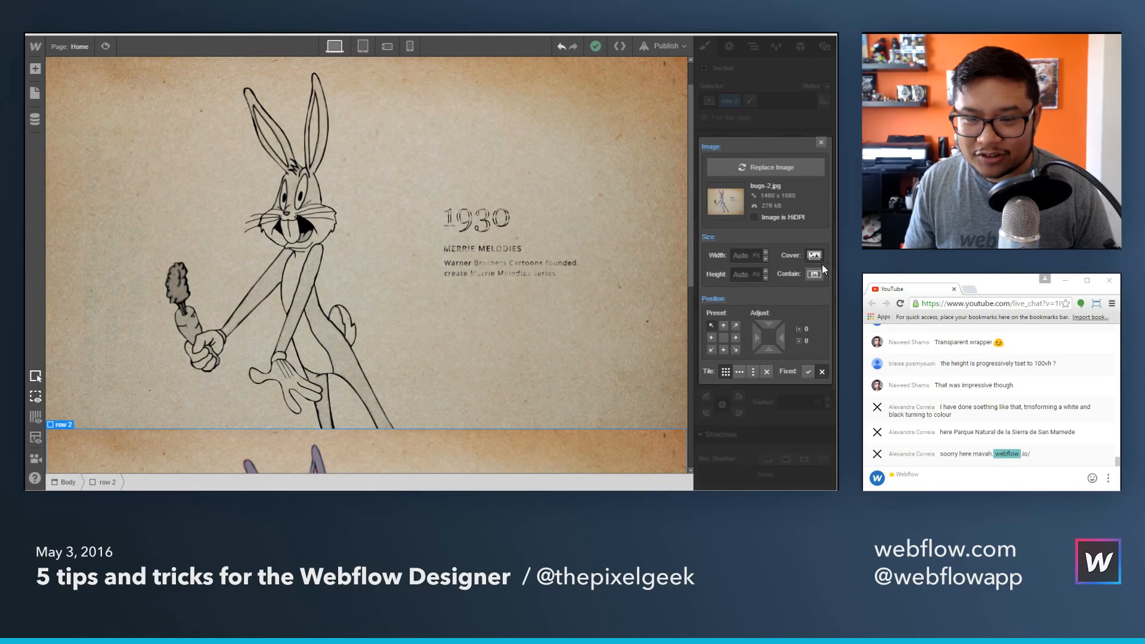
click(809, 374)
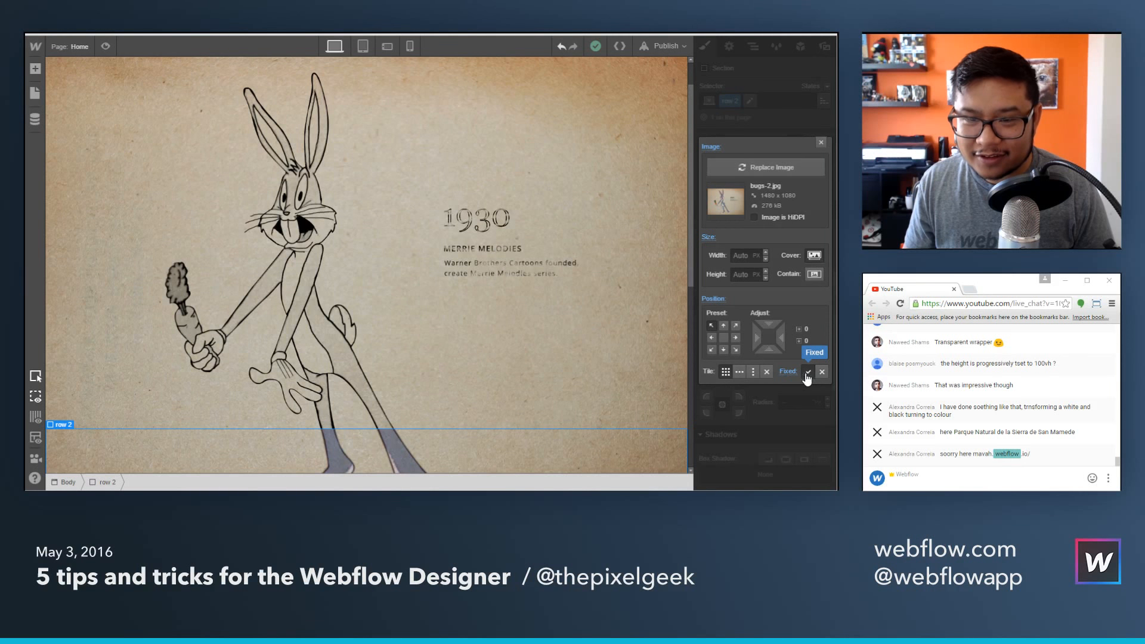
Examine how the hero's sketch changes to row 2's coloured image while scrolling the canvas, and close the background image settings.
scroll(606, 240, down, 3)
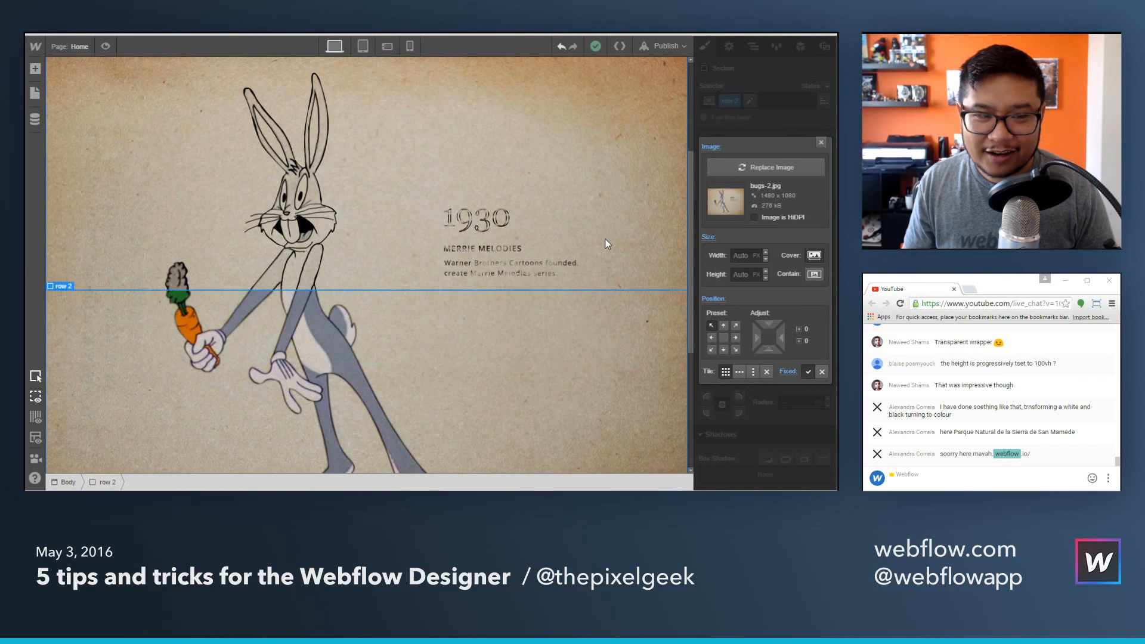
scroll(605, 239, down, 4)
scroll(605, 239, down, 3)
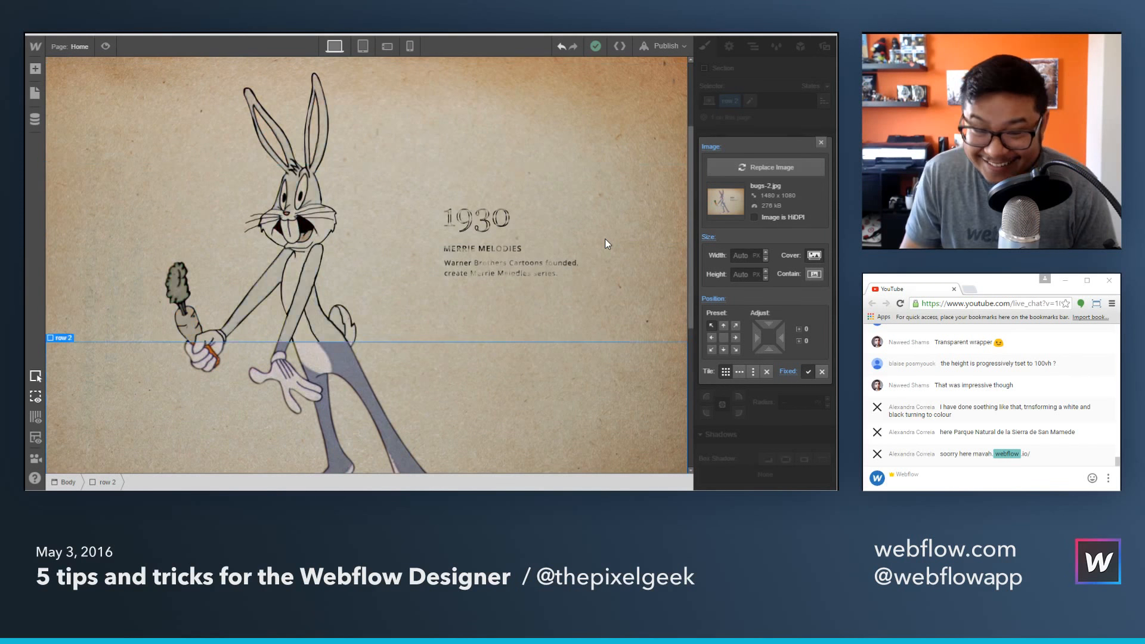
scroll(604, 239, up, 5)
scroll(604, 238, down, 2)
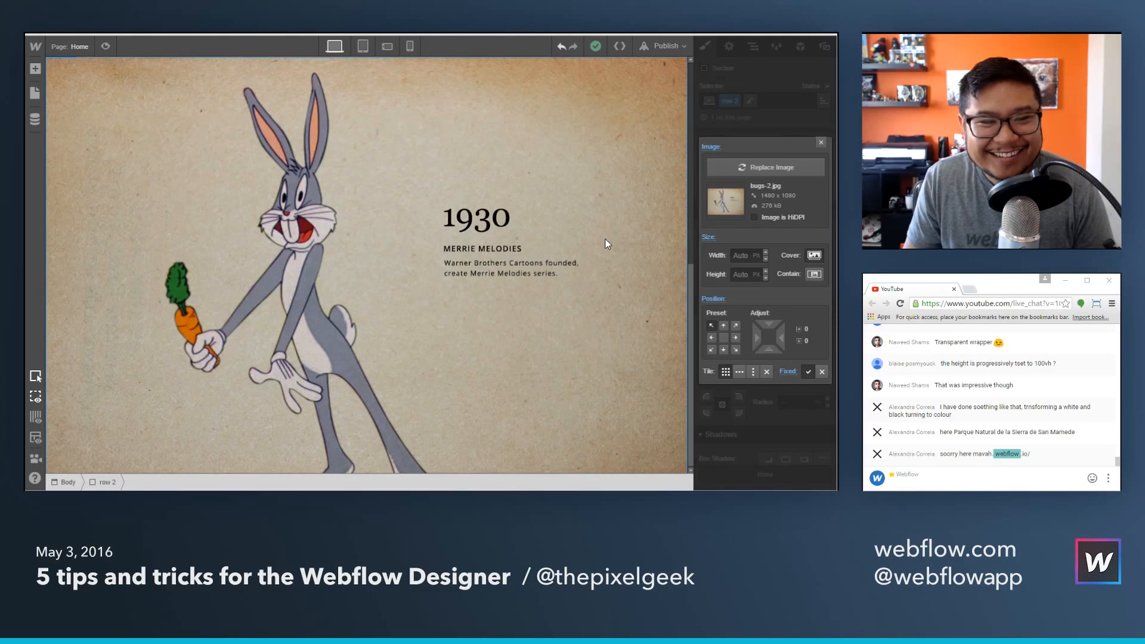
scroll(605, 239, up, 6)
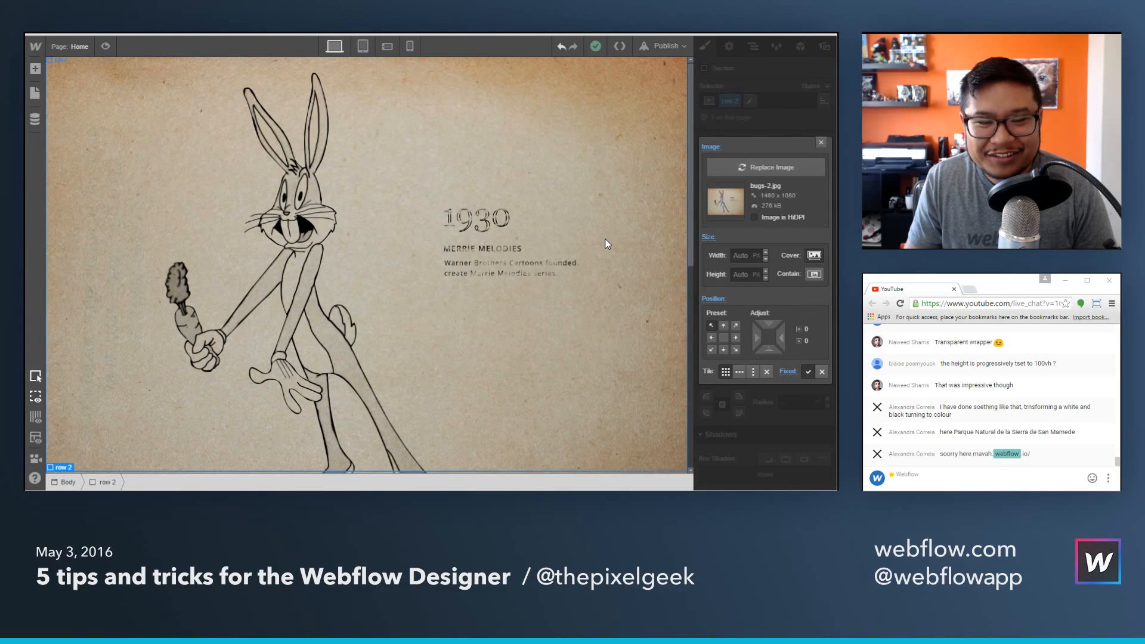
scroll(604, 239, down, 6)
click(821, 143)
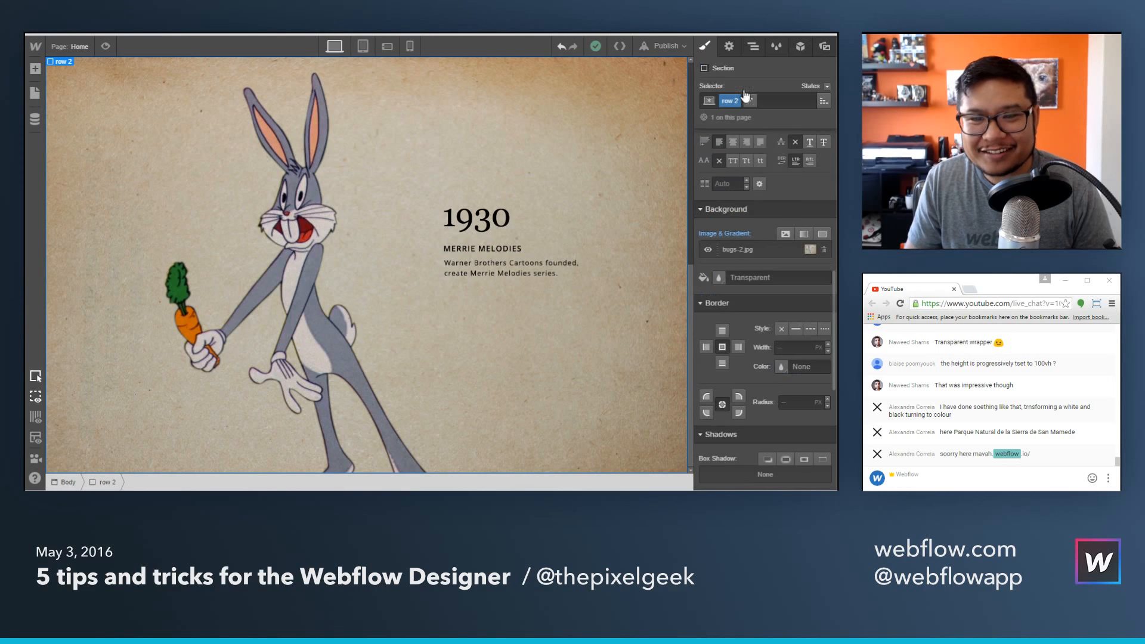
Add a new section after row 2 in the page structure and give it the class "row 3".
key(z)
key(a)
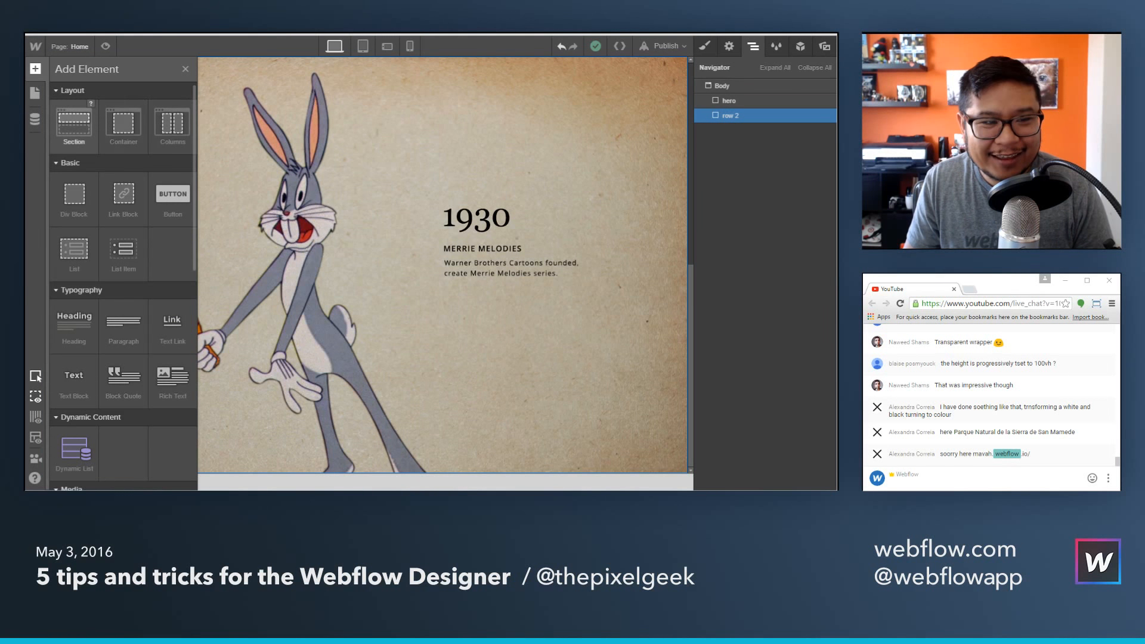
drag(74, 122, 771, 149)
click(751, 99)
text(row)
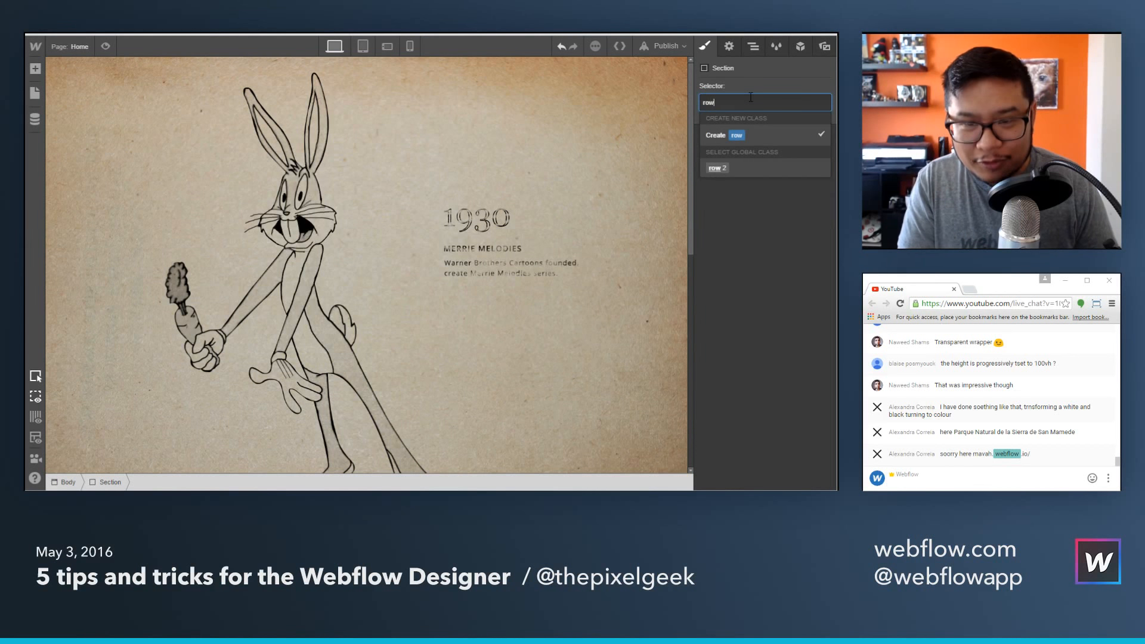
text( 3)
key(Return)
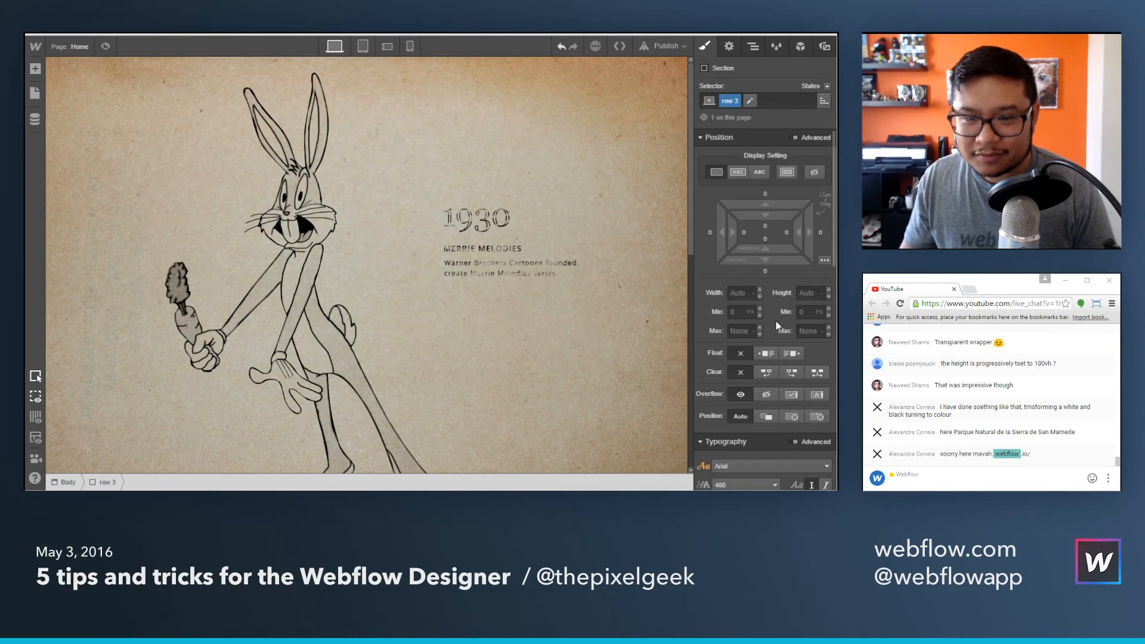
Set the row 3 section's height to 100 VH and give it the bugs-3.jpg background image with Cover and Fixed.
scroll(791, 293, down, 2)
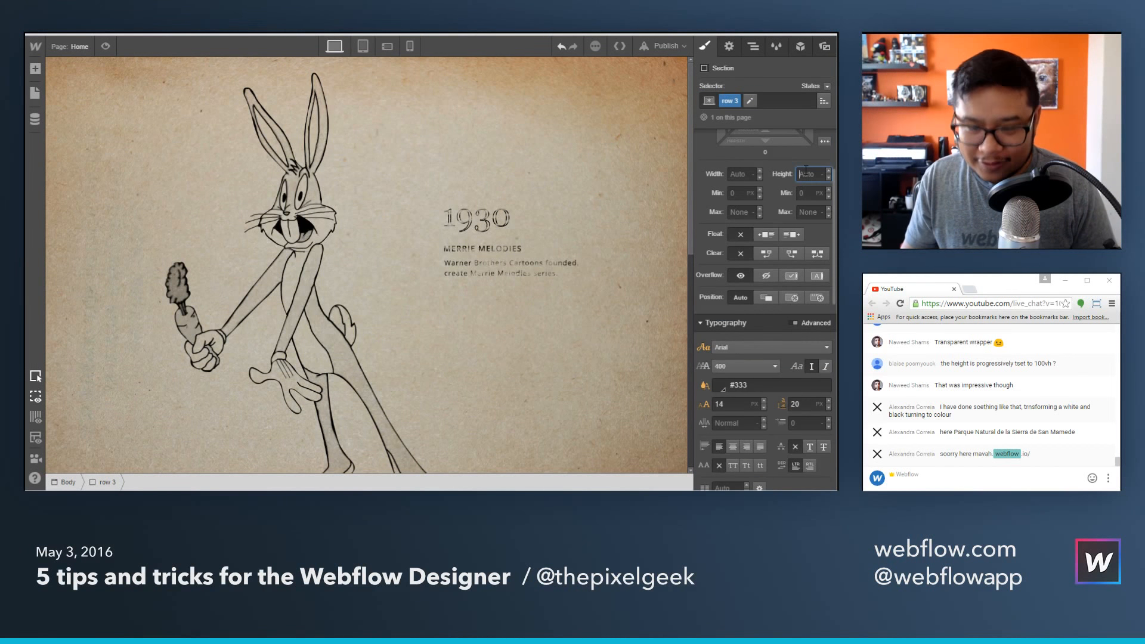
text(100vh)
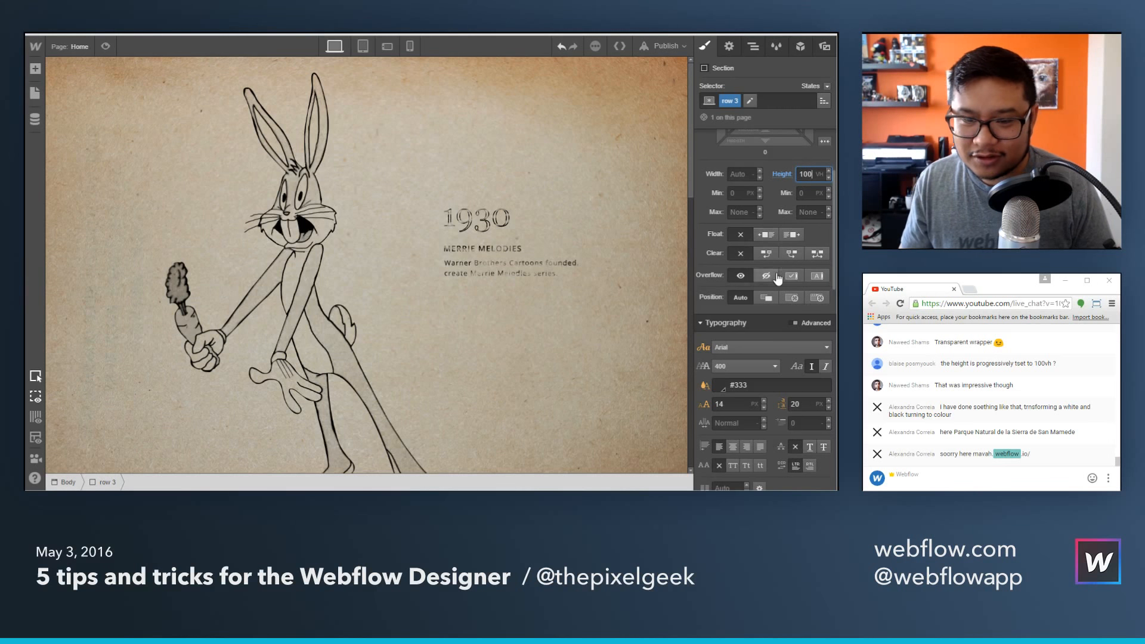
scroll(777, 277, down, 3)
click(785, 361)
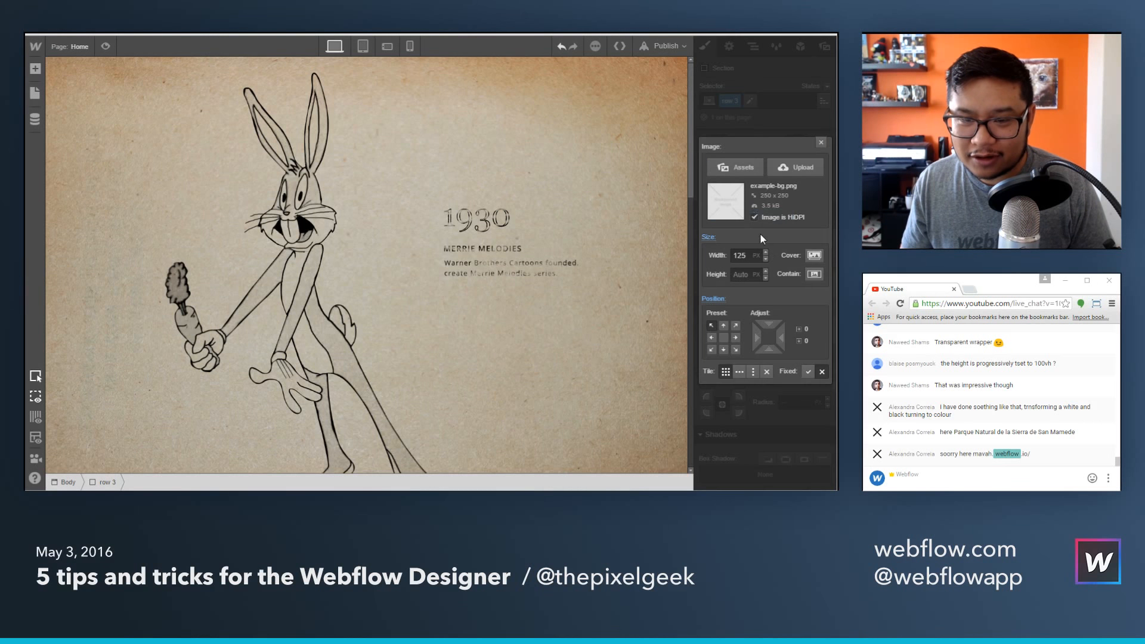
click(740, 169)
click(754, 126)
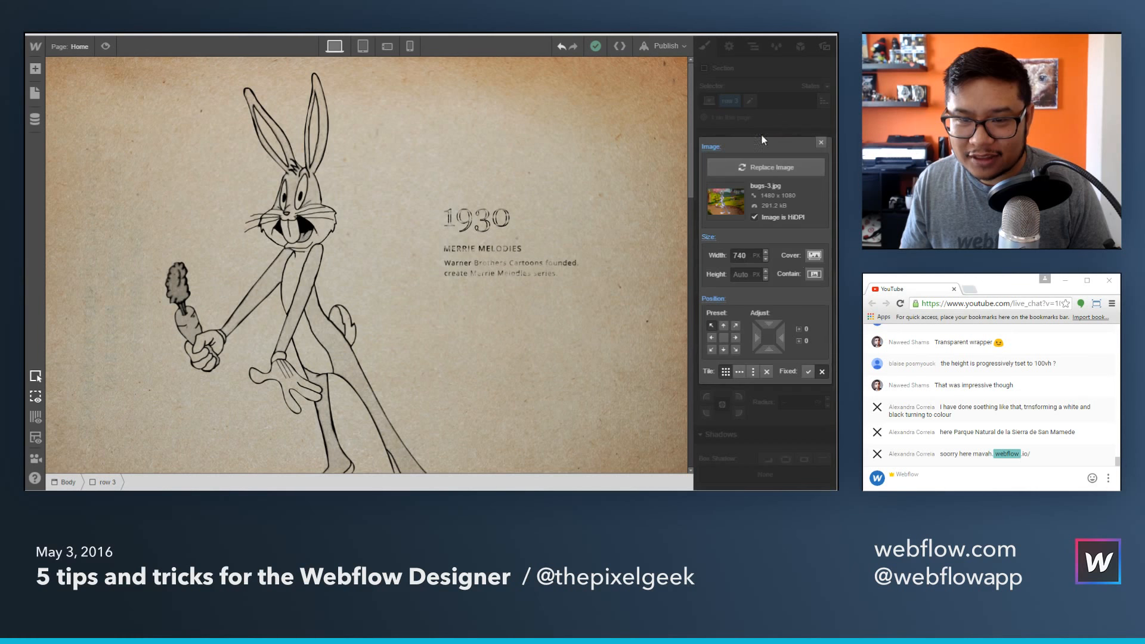
click(814, 256)
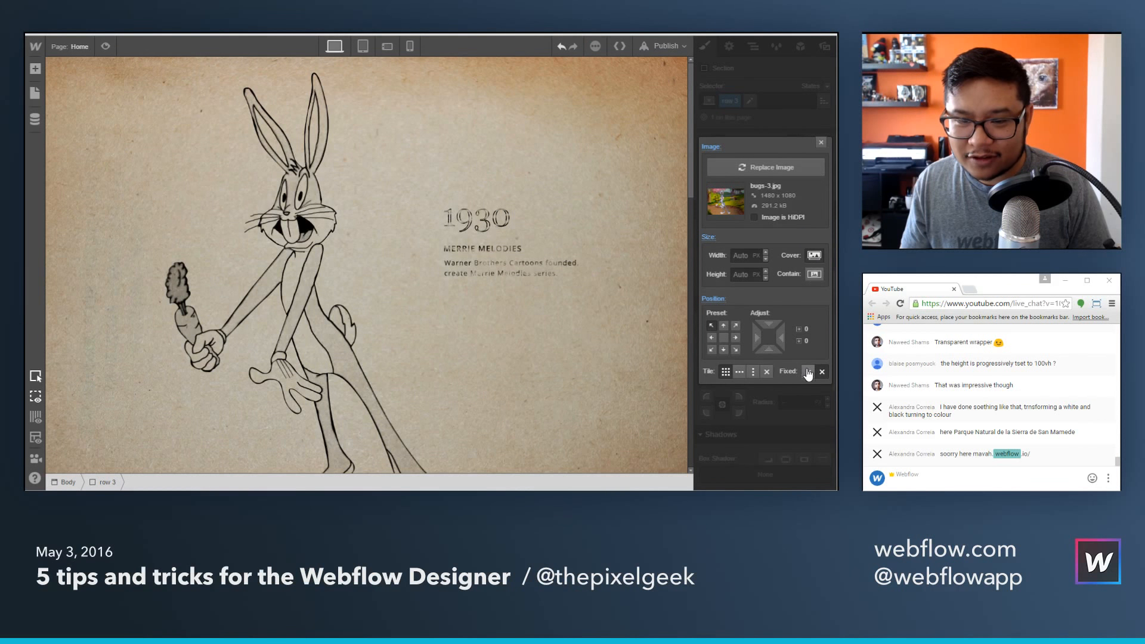
click(808, 372)
click(821, 144)
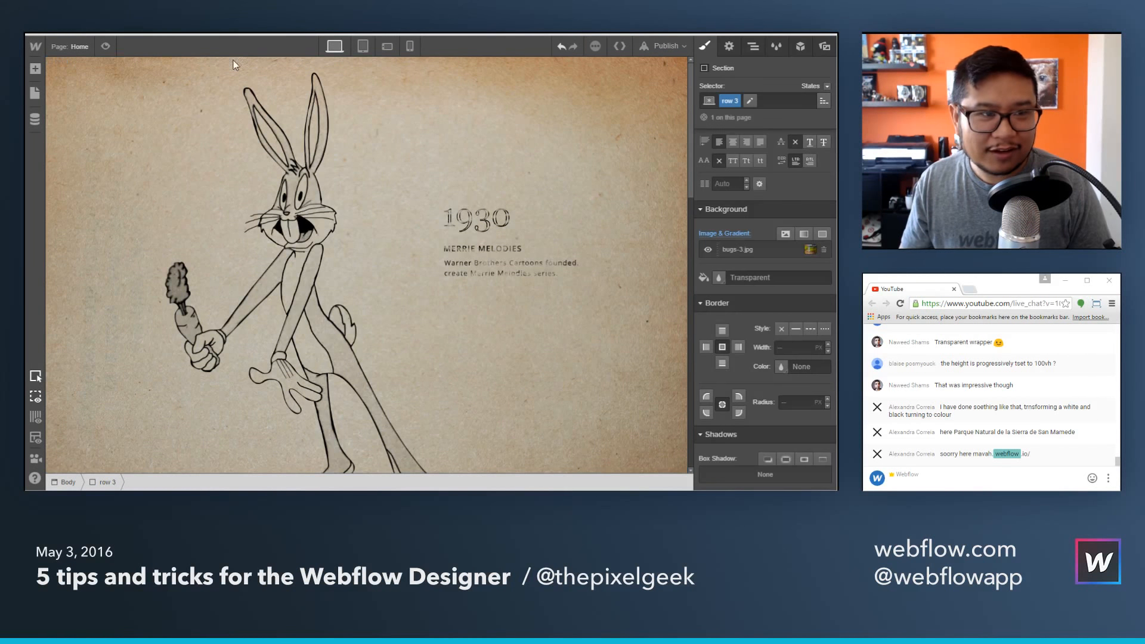
Preview the page and examine the scrolling transitions between the sketch, coloured and full-background sections.
click(105, 47)
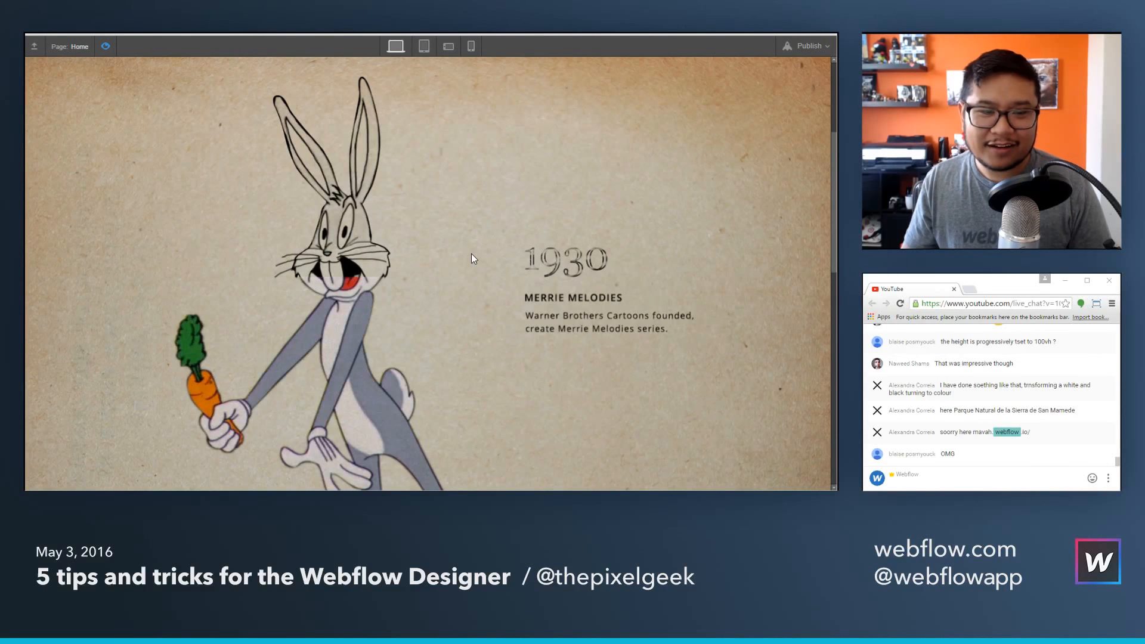
scroll(471, 258, down, 5)
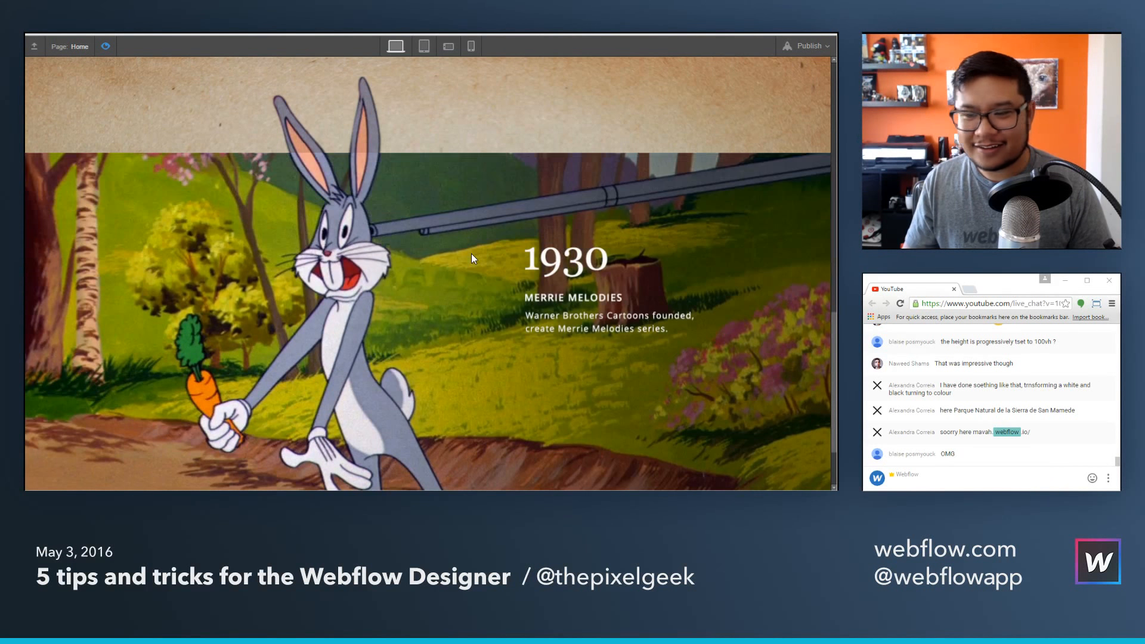
scroll(473, 258, up, 5)
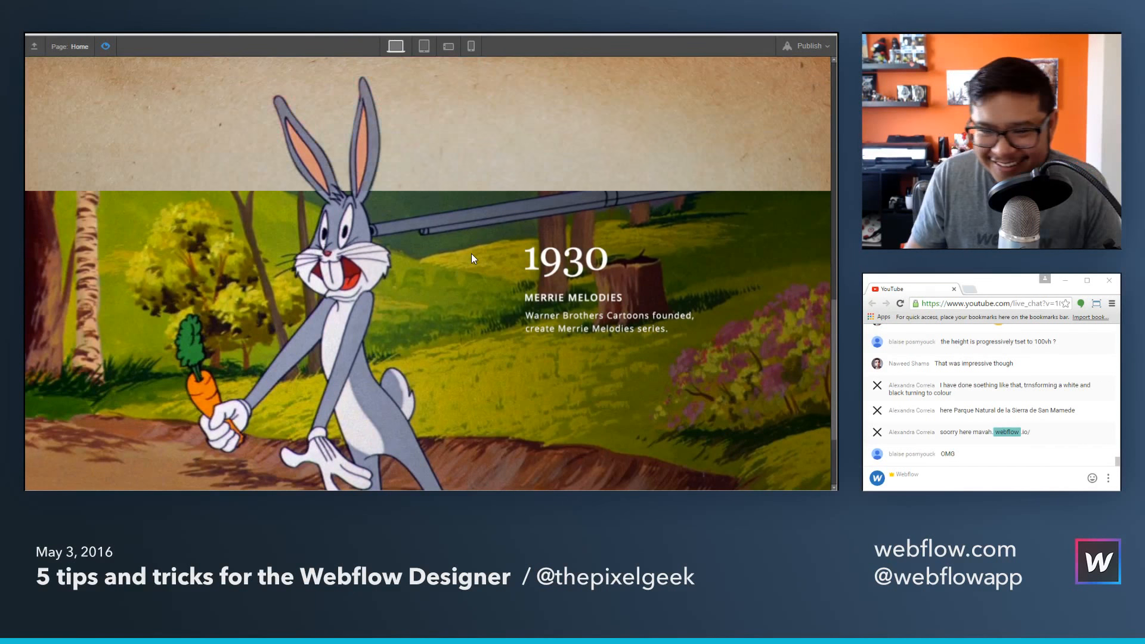
scroll(473, 258, up, 5)
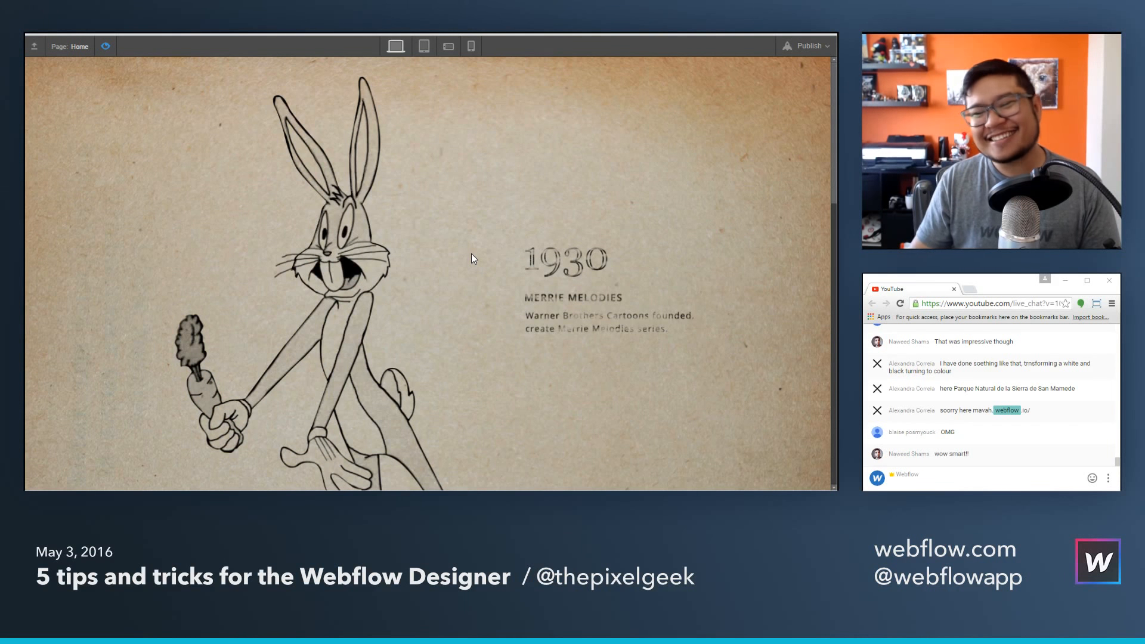
Publish the site to 5-tips.webflow.io and exit the page preview.
click(808, 46)
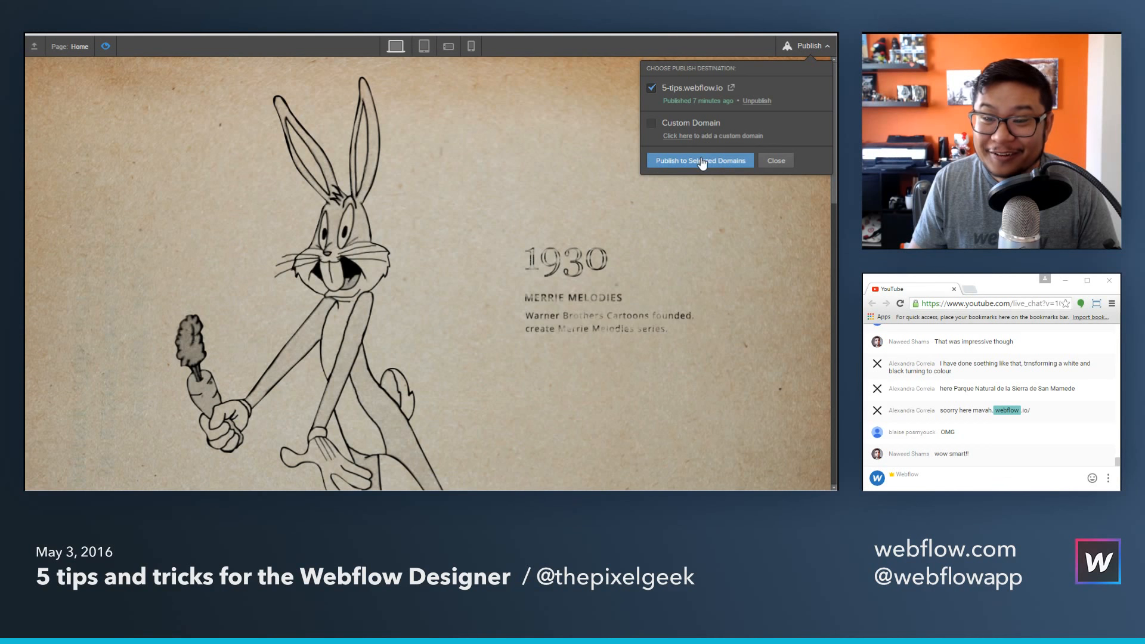
click(701, 161)
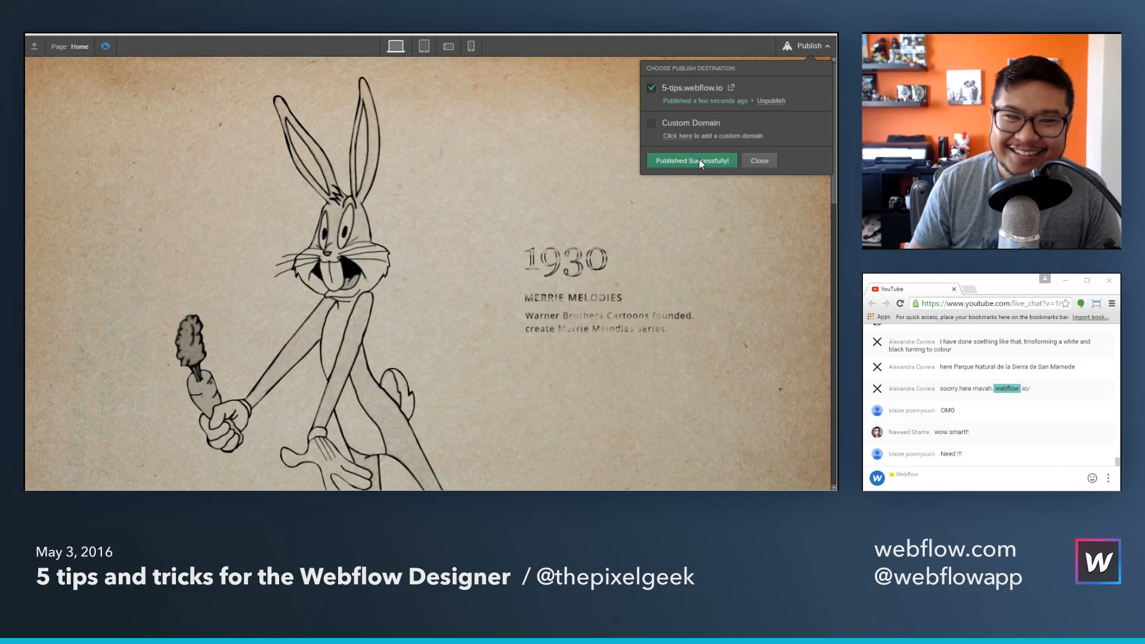
click(798, 46)
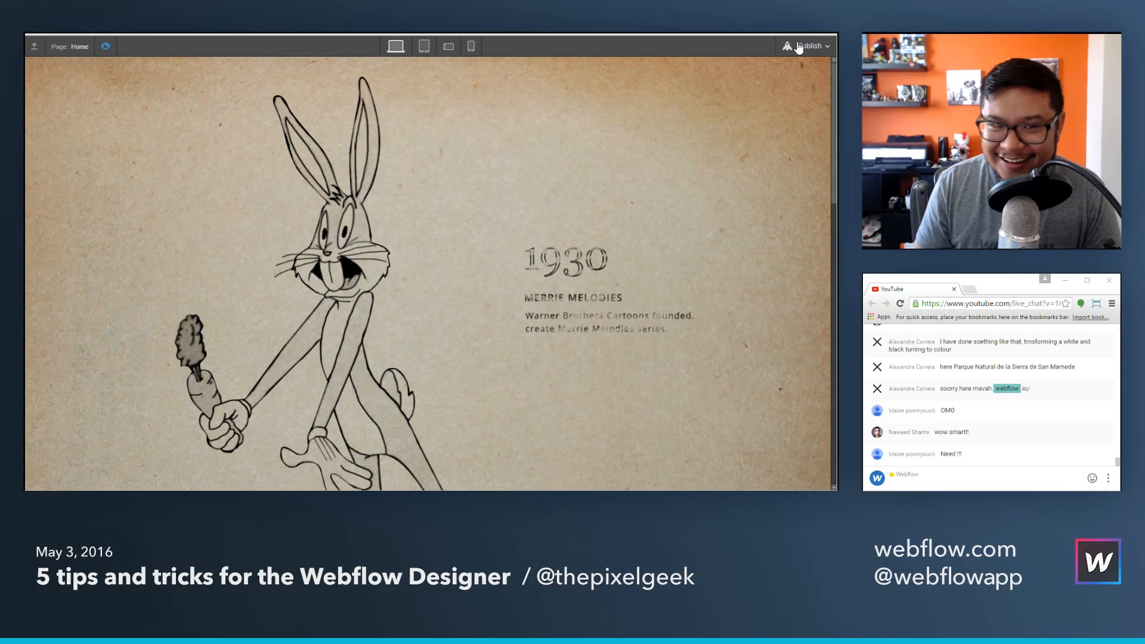
click(106, 47)
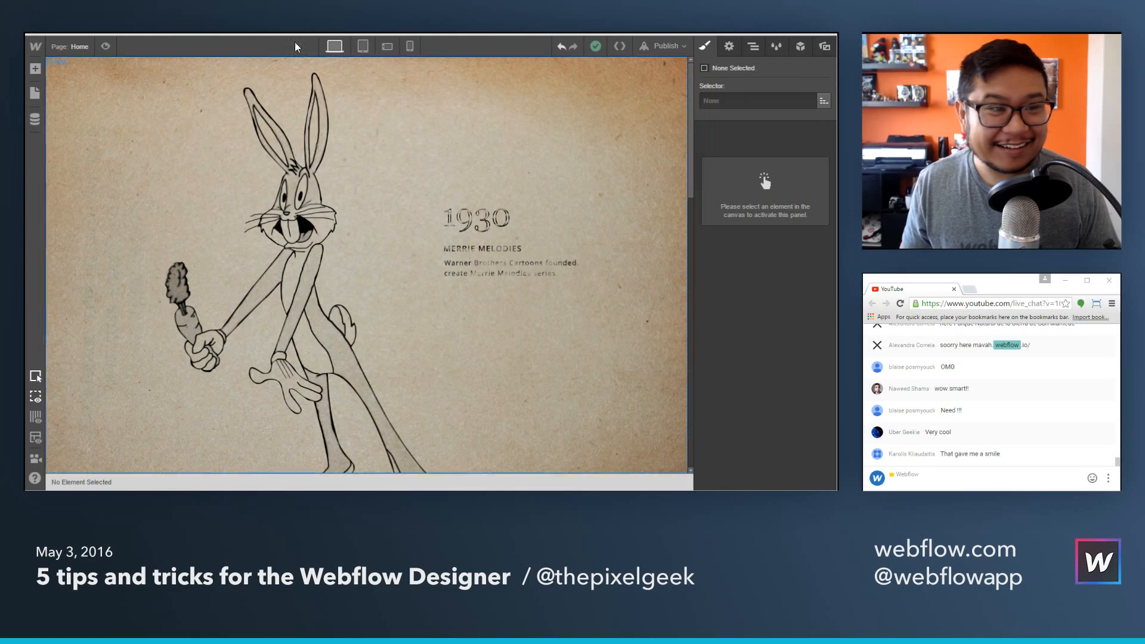
Create a new page named "layers".
click(72, 52)
click(181, 71)
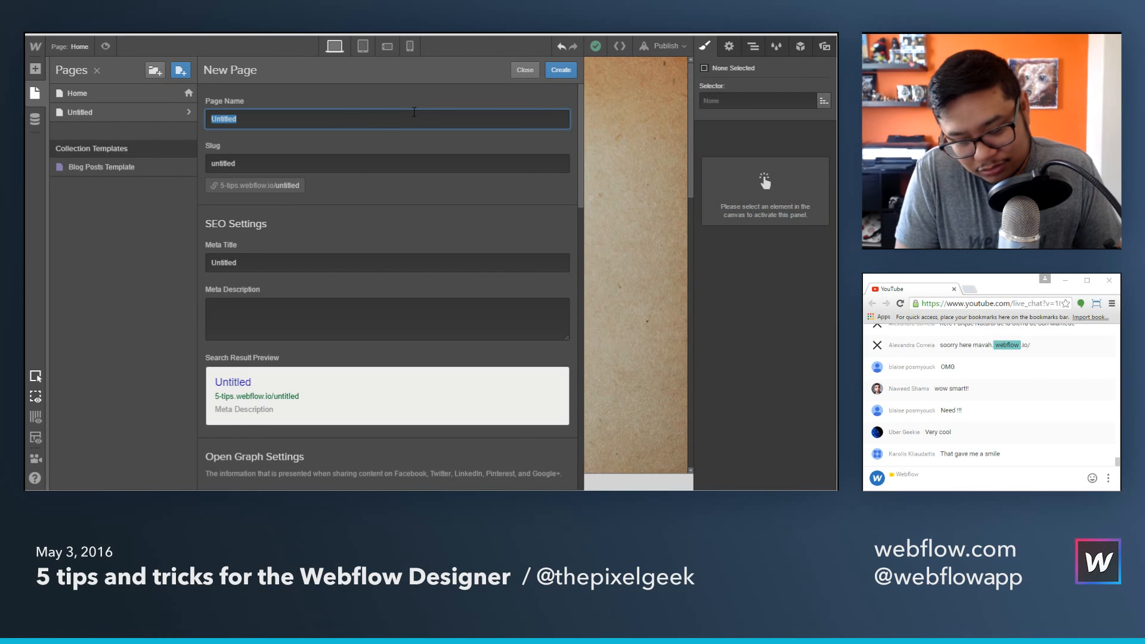
text(layers)
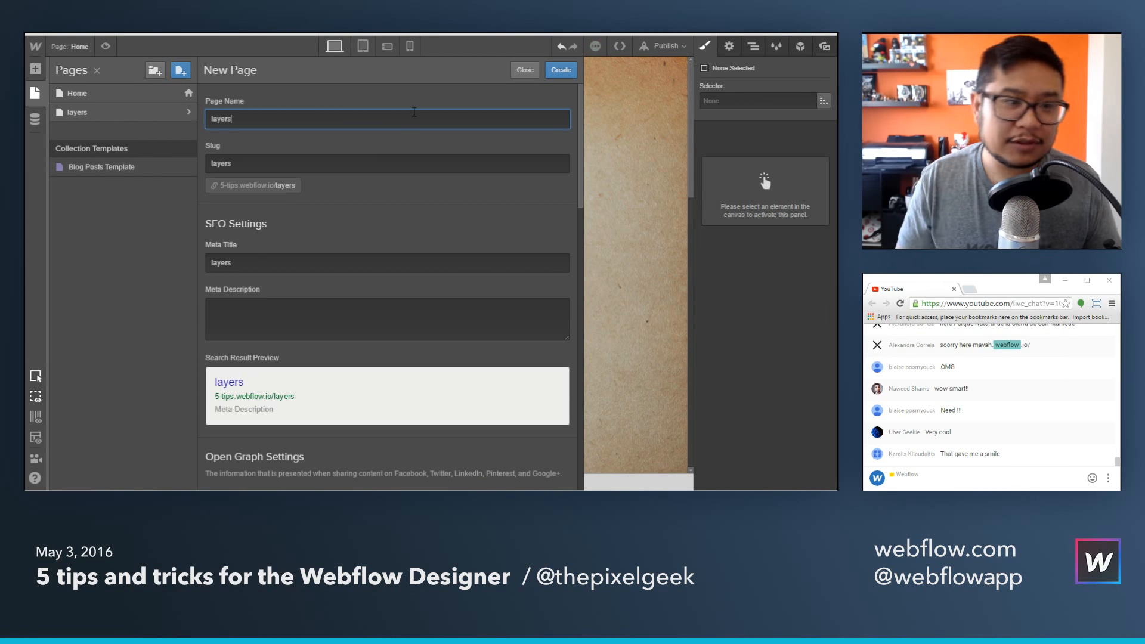
key(Return)
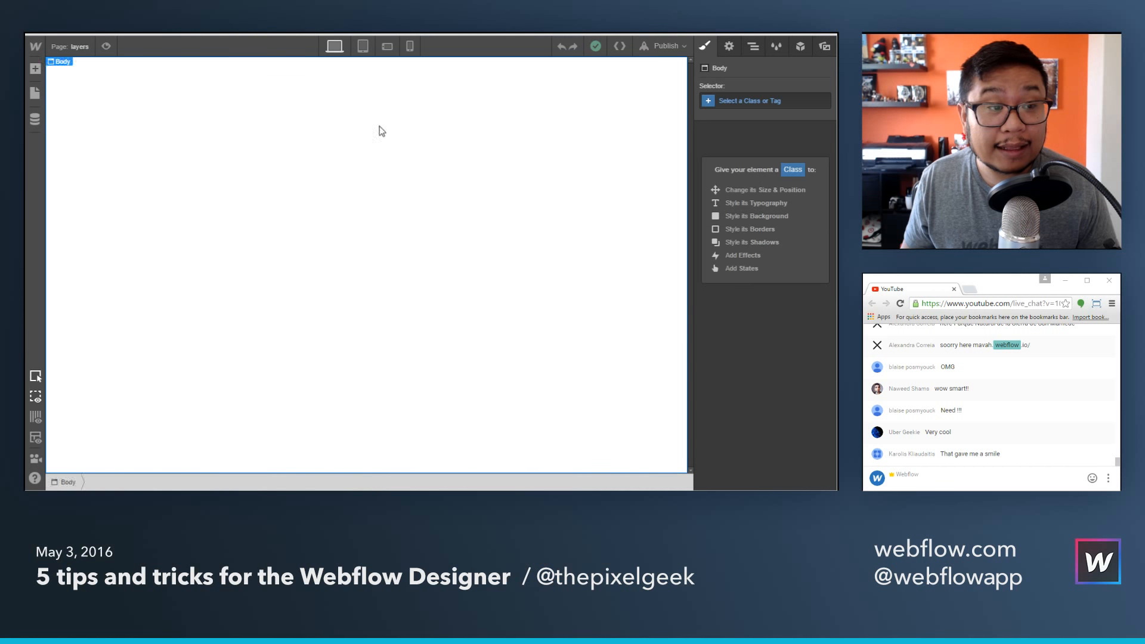
Add a section to the empty layers page, give it the class "center" and centre its text alignment.
key(a)
drag(73, 122, 358, 173)
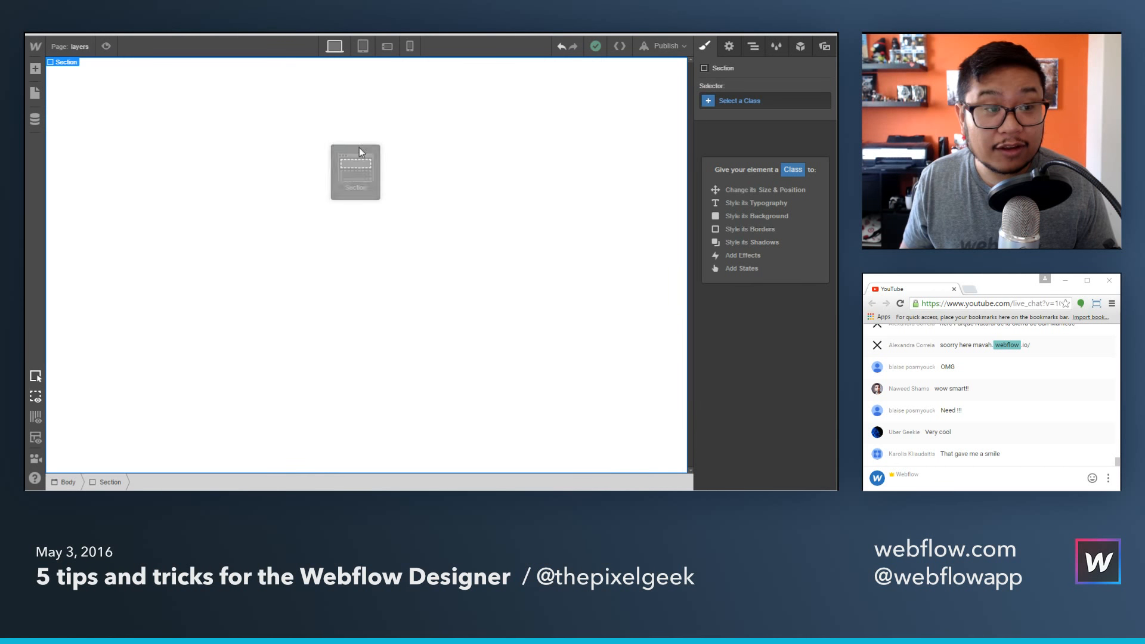
click(745, 101)
text(center)
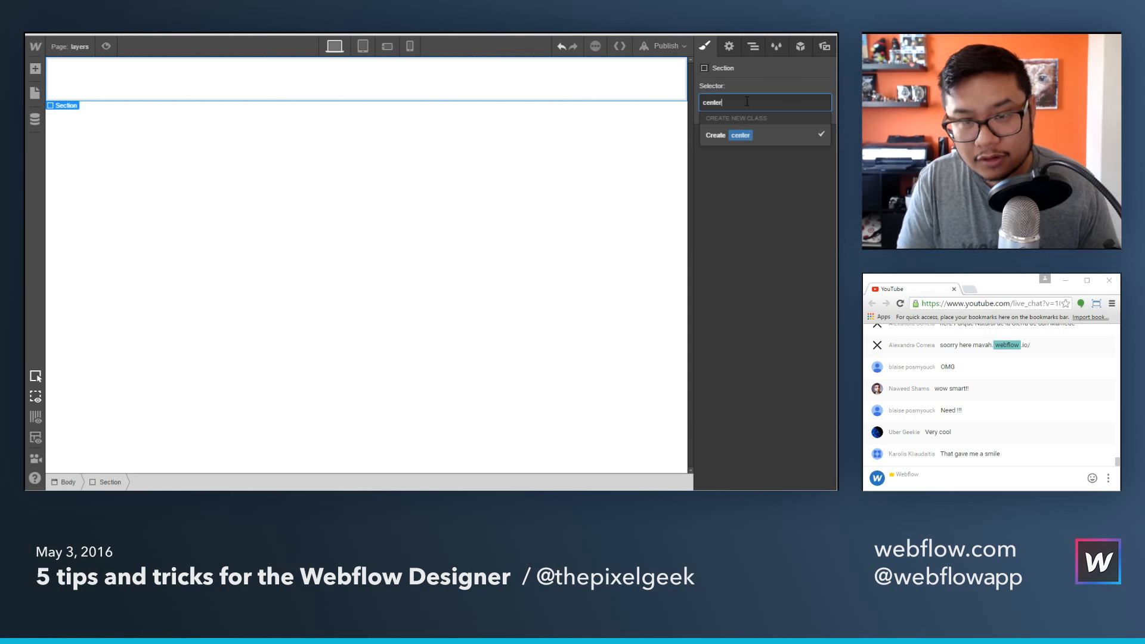
key(Return)
scroll(764, 292, down, 3)
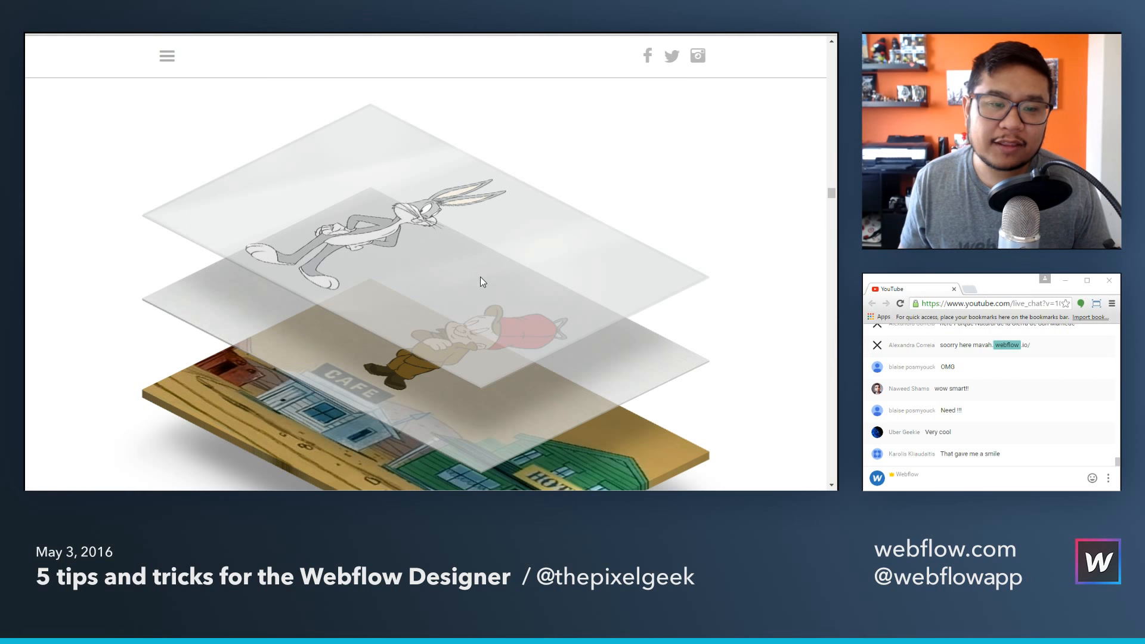
Examine how the stacked cartoon layers load and animate on the example site's Golden Age of American Animation section, reloading the page to replay it.
scroll(499, 339, down, 1)
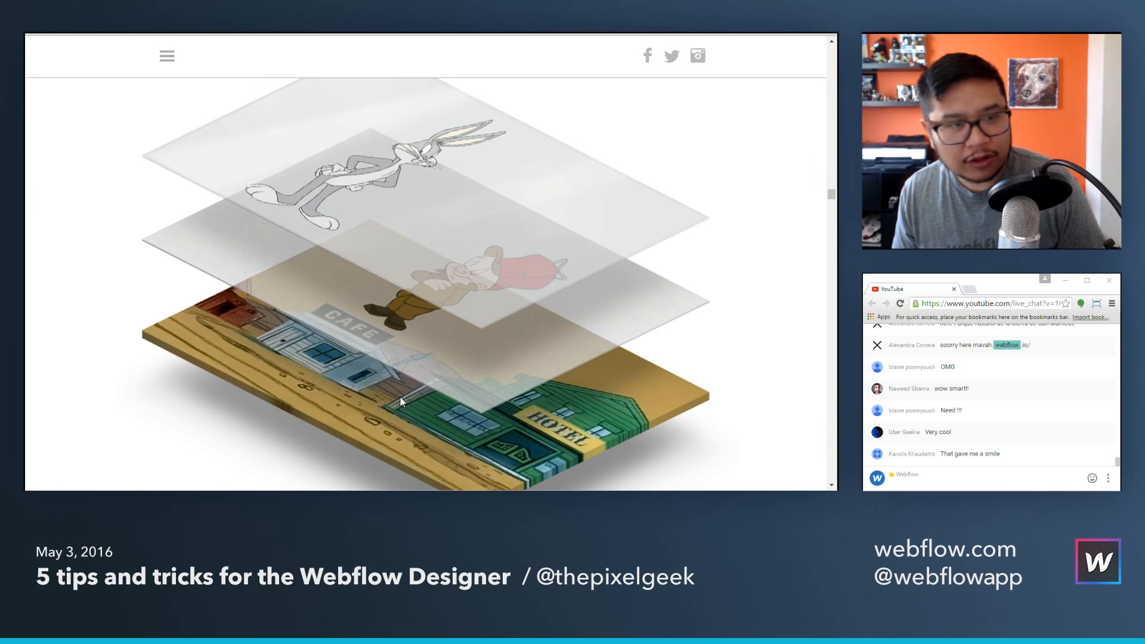
key(F5)
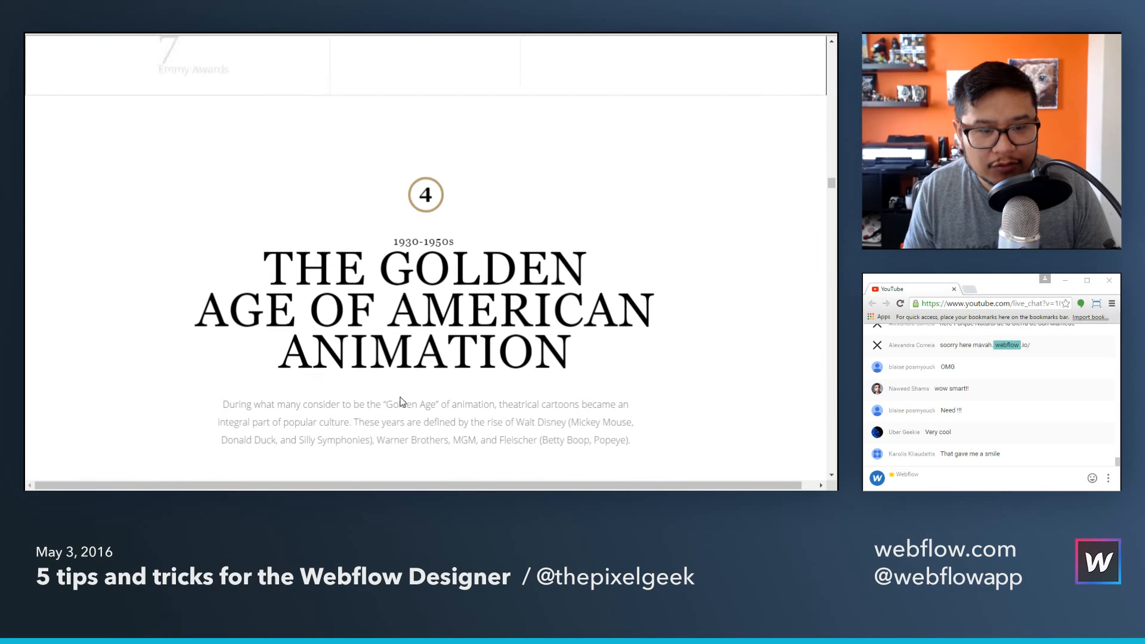
scroll(403, 395, down, 4)
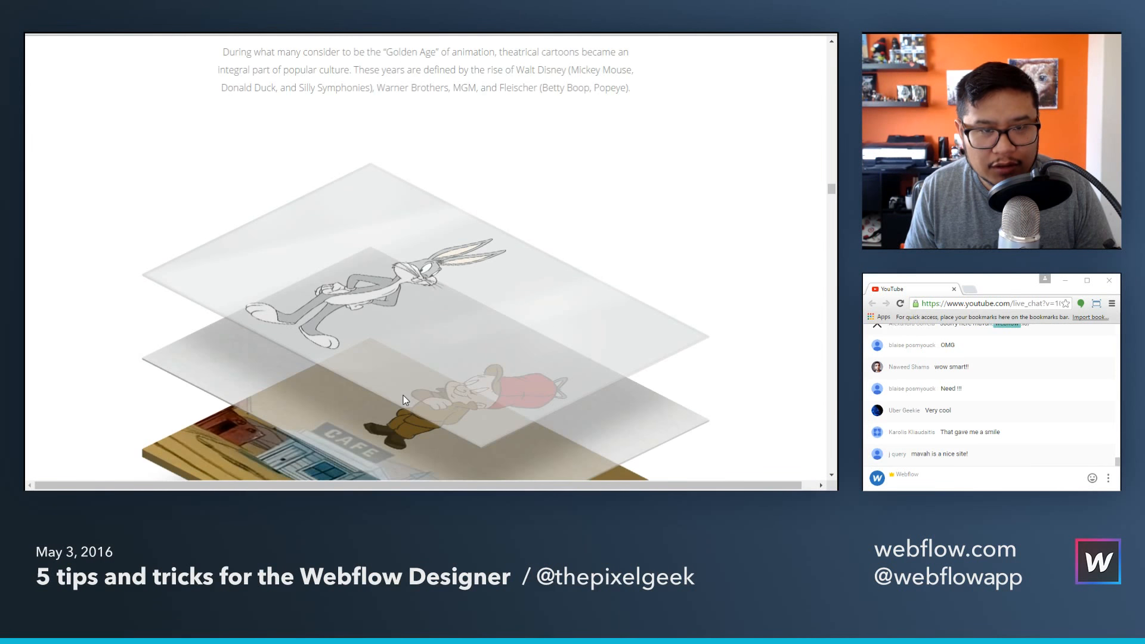
scroll(403, 395, up, 4)
scroll(403, 396, up, 5)
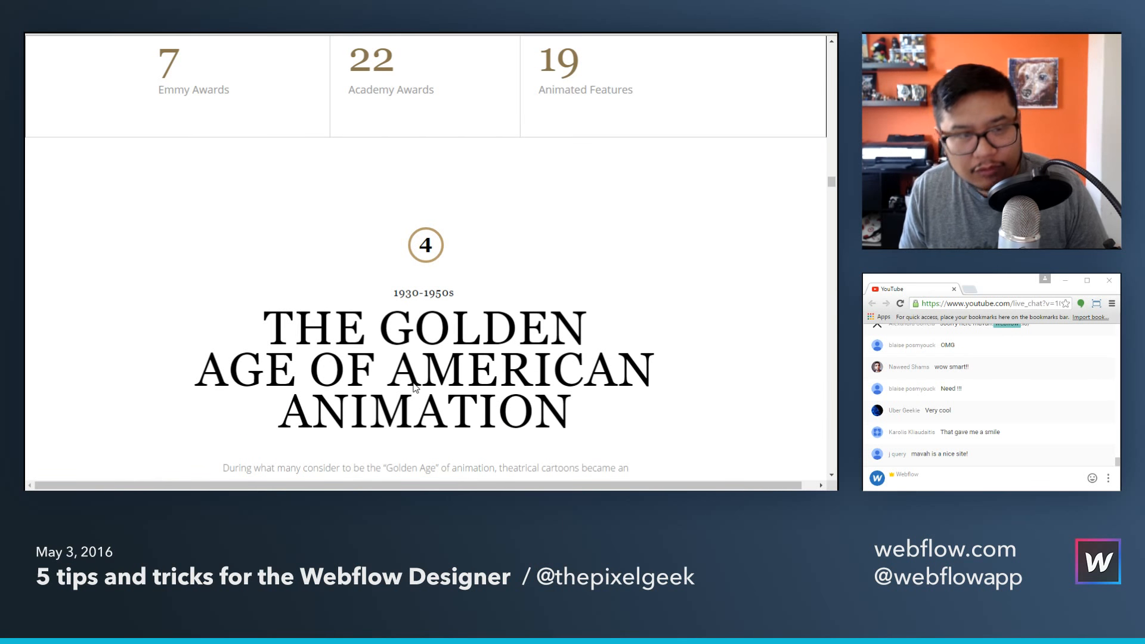
key(F5)
scroll(416, 388, down, 3)
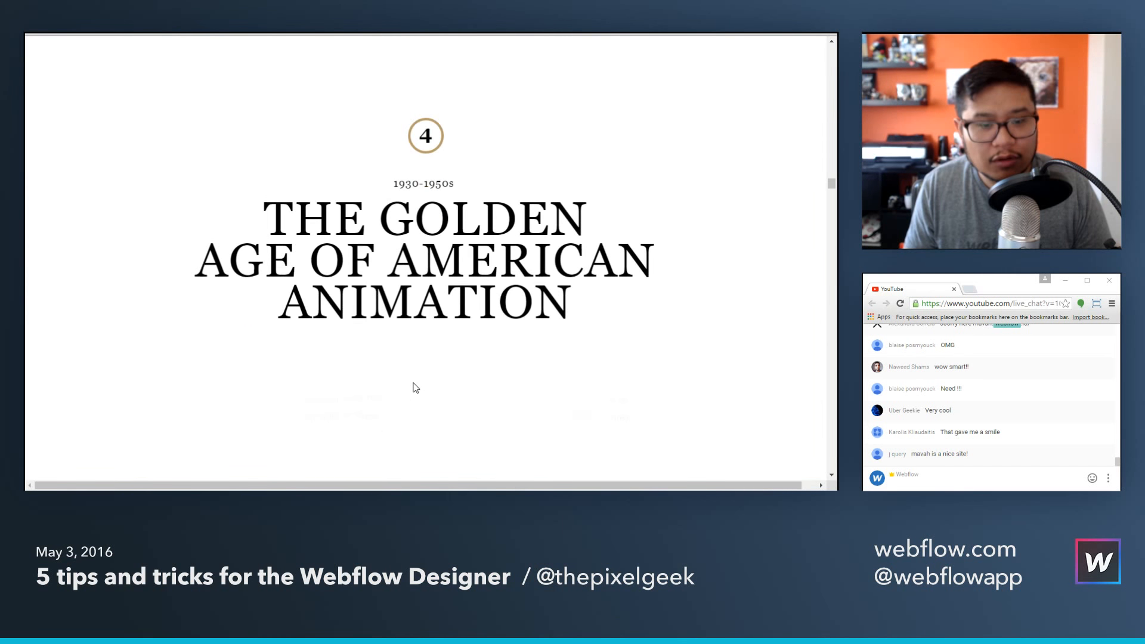
scroll(415, 388, down, 3)
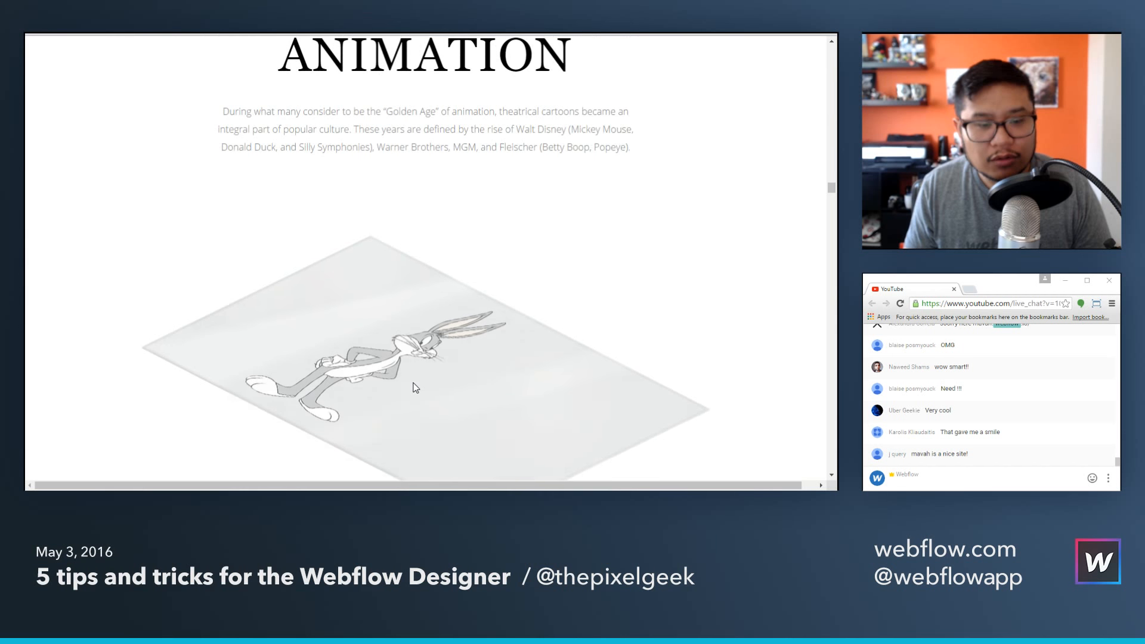
scroll(416, 387, down, 3)
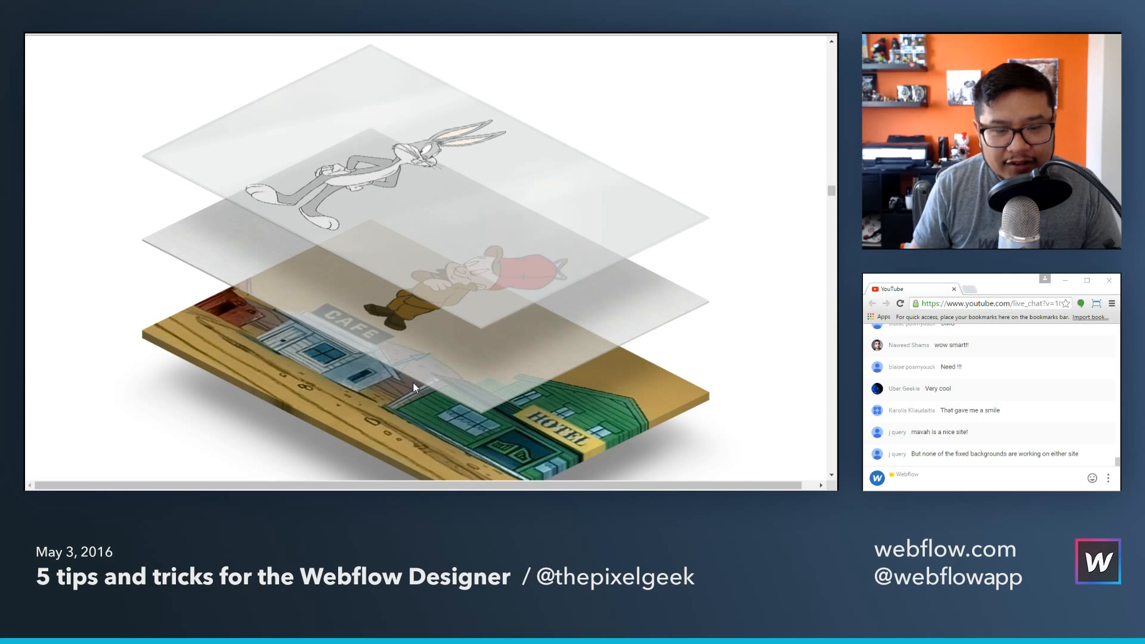
scroll(427, 382, down, 1)
scroll(427, 383, up, 1)
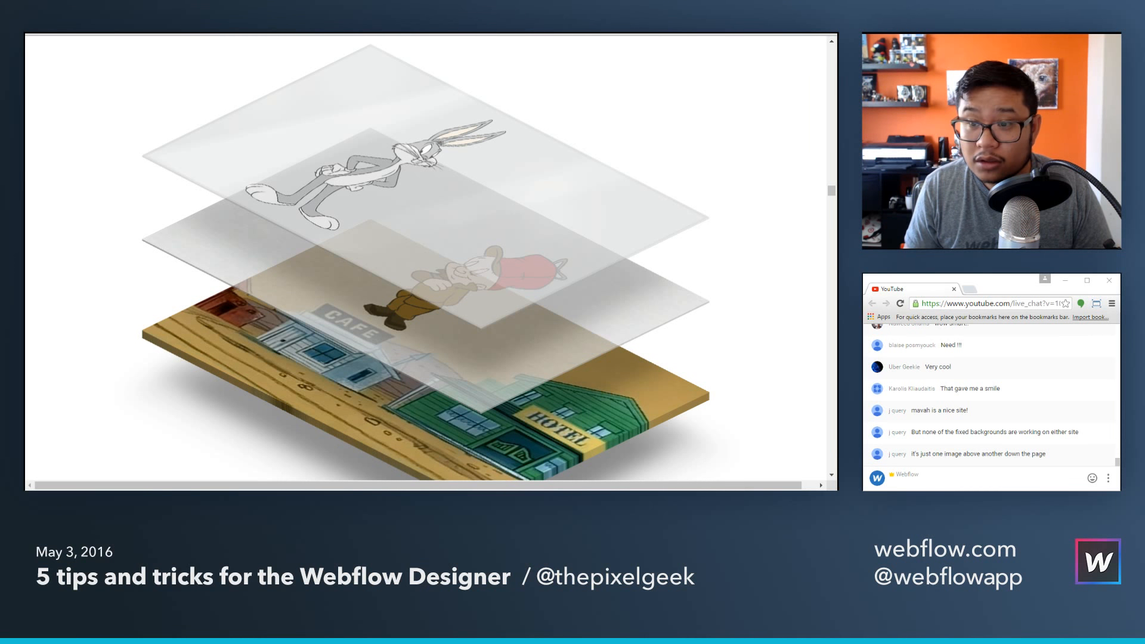
Switch back to the Webflow Designer and set the center section's height to 100 VH and its position to Relative.
key(alt+Tab)
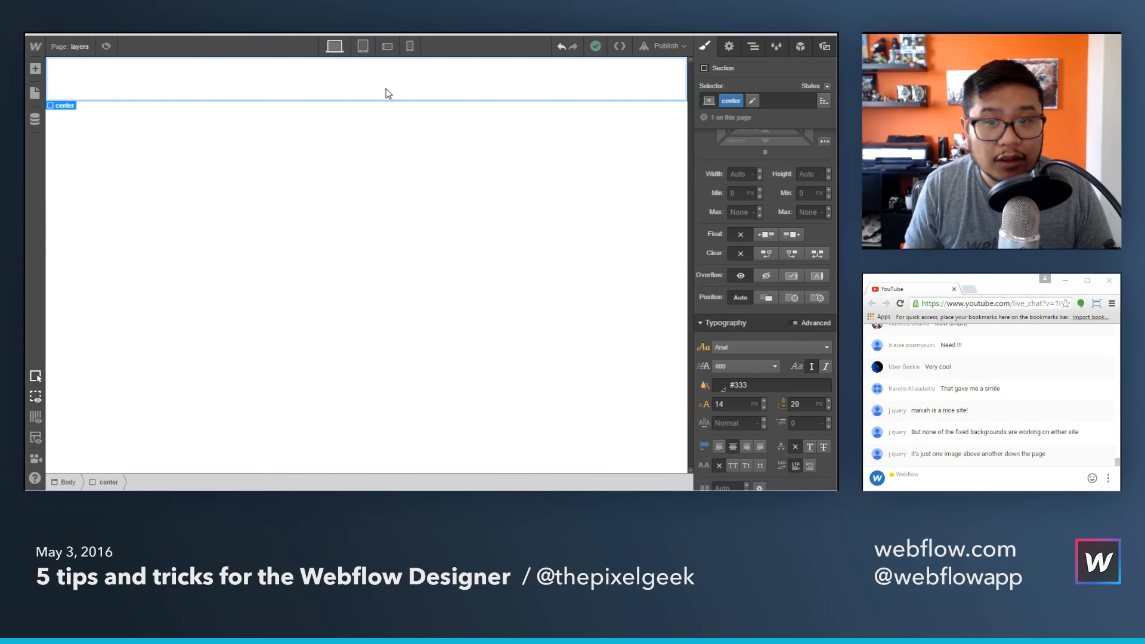
click(800, 174)
text(100vh)
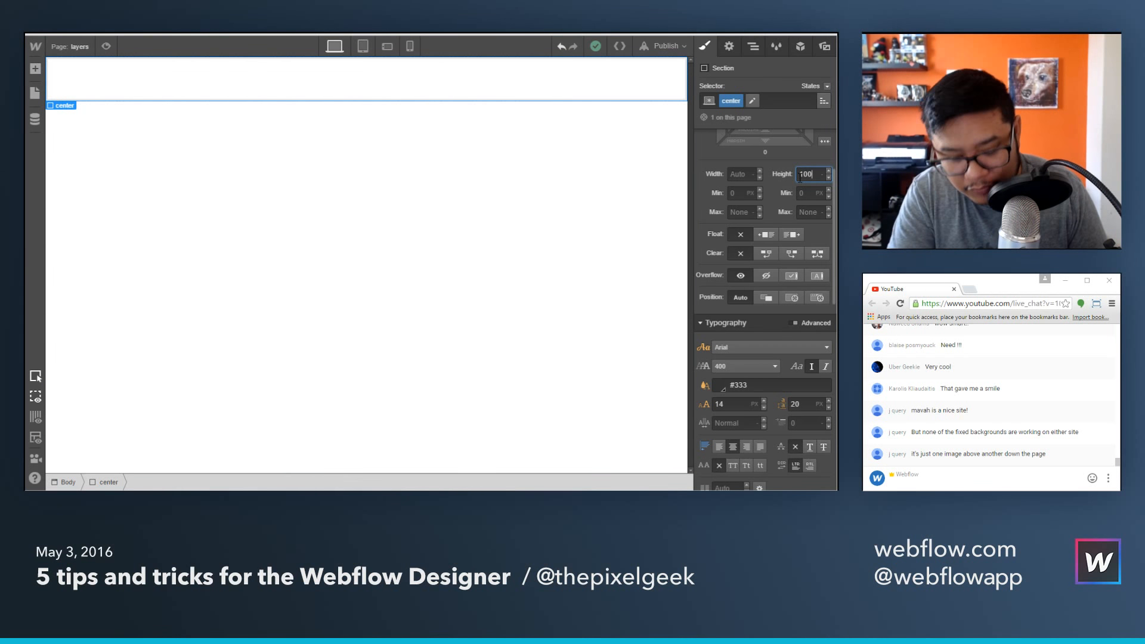
key(Return)
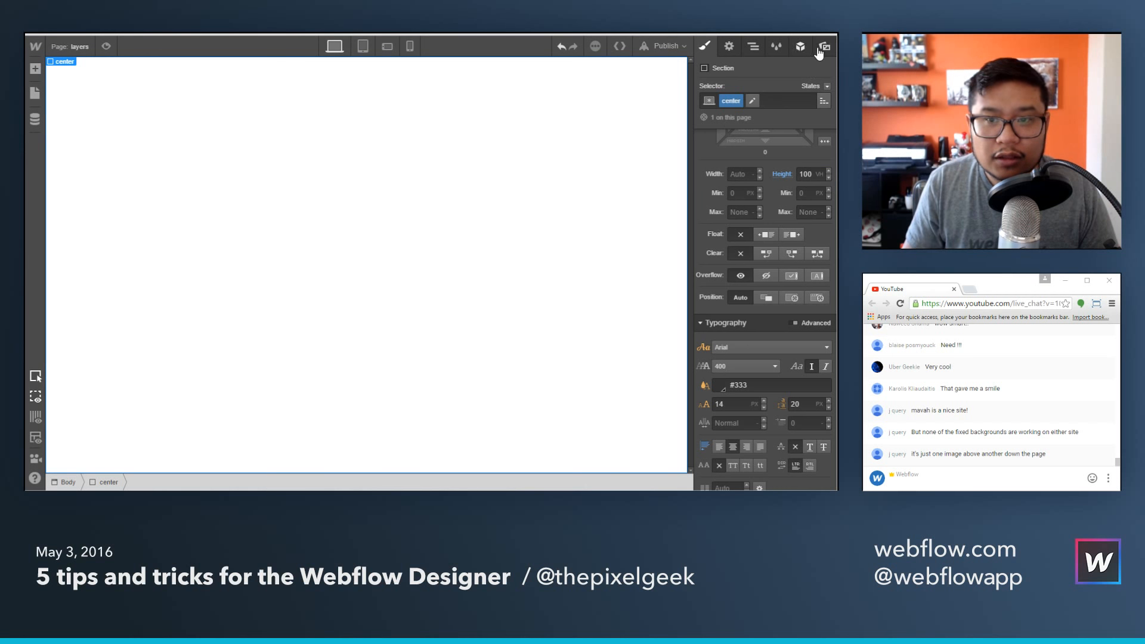
click(768, 298)
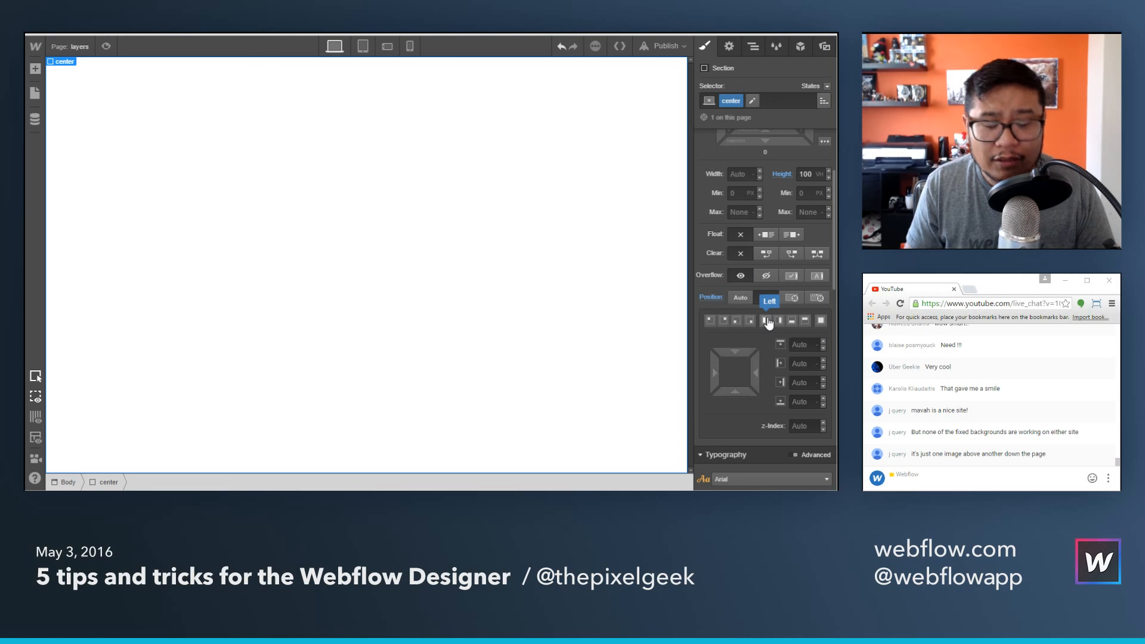
Insert the Bugs Bunny glass layer image from the assets into the center section and close its image settings.
click(822, 46)
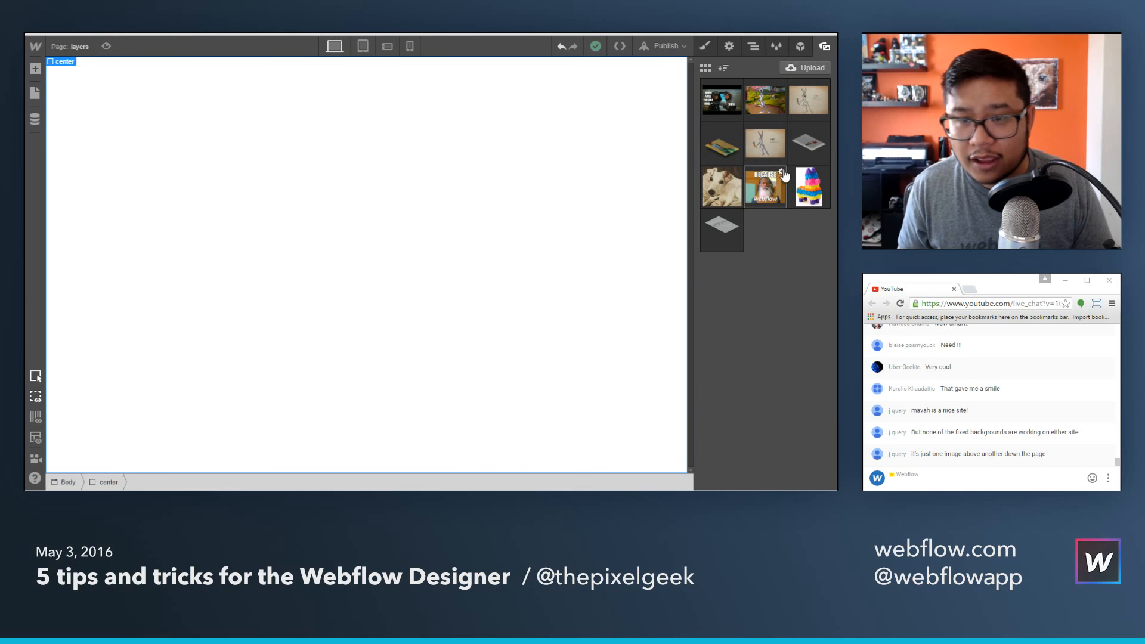
drag(722, 229, 455, 227)
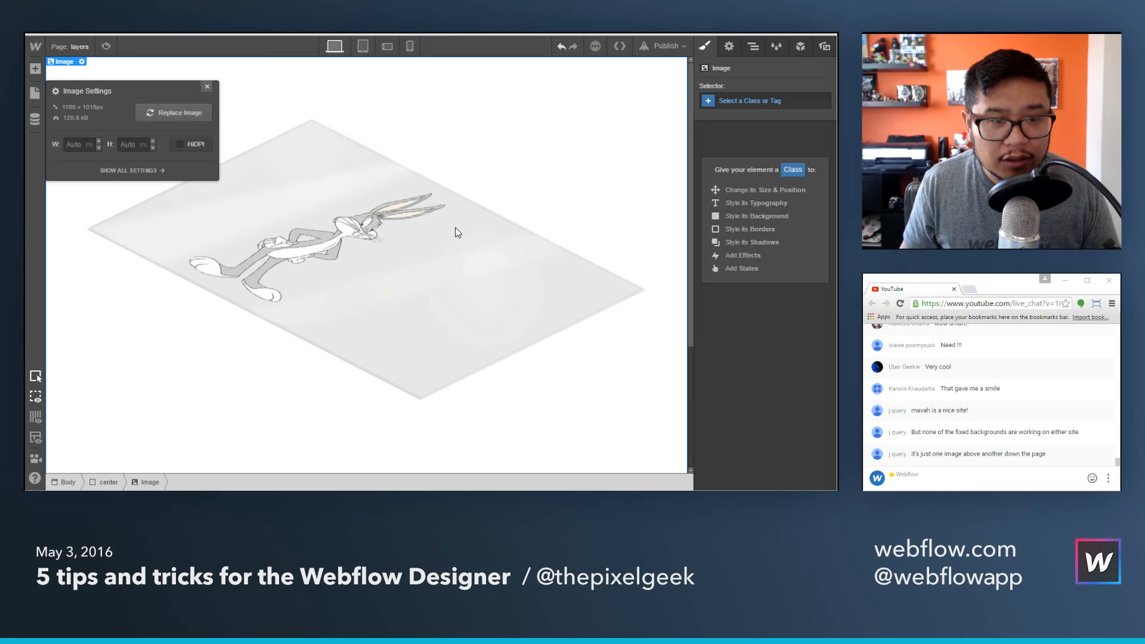
click(207, 87)
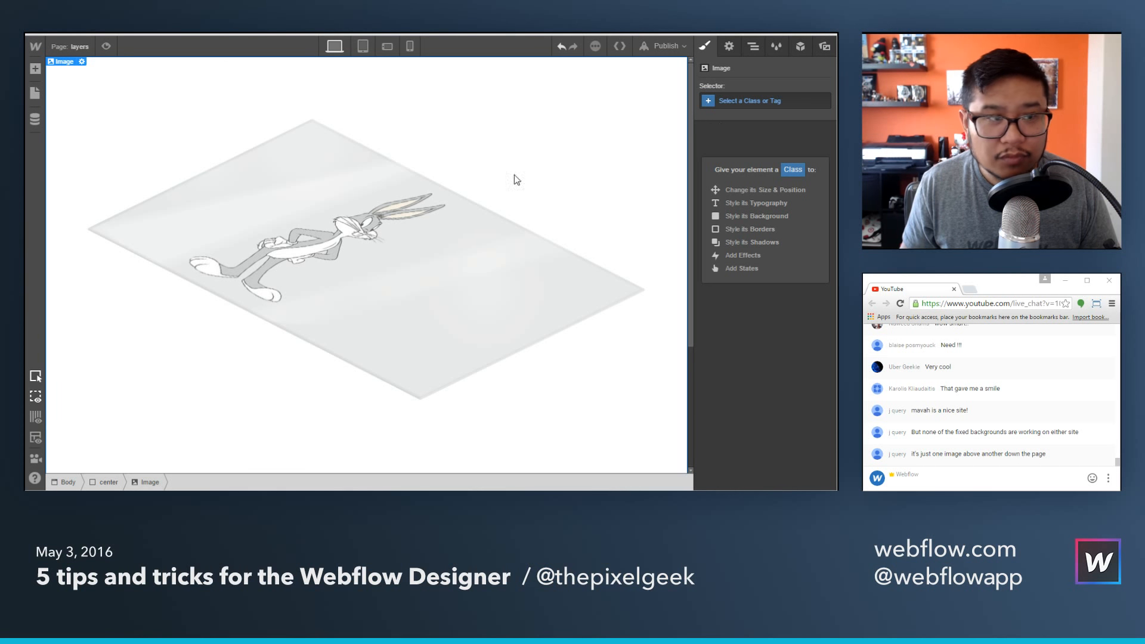
scroll(400, 286, down, 3)
scroll(406, 312, up, 3)
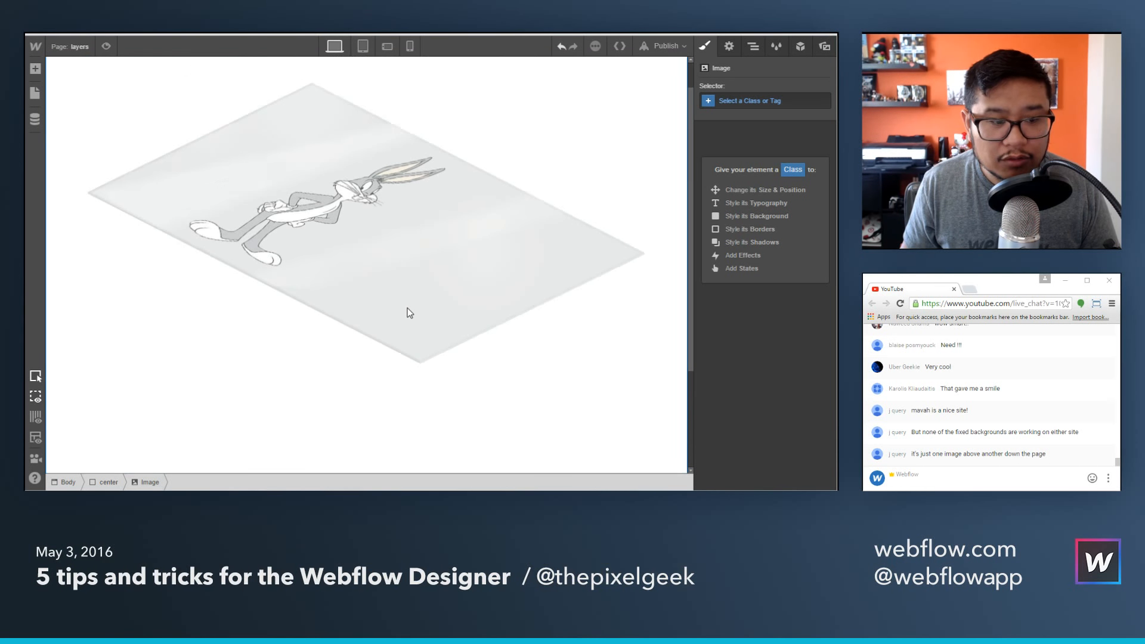
Give the inserted Bugs Bunny image the class "layer-1".
click(753, 47)
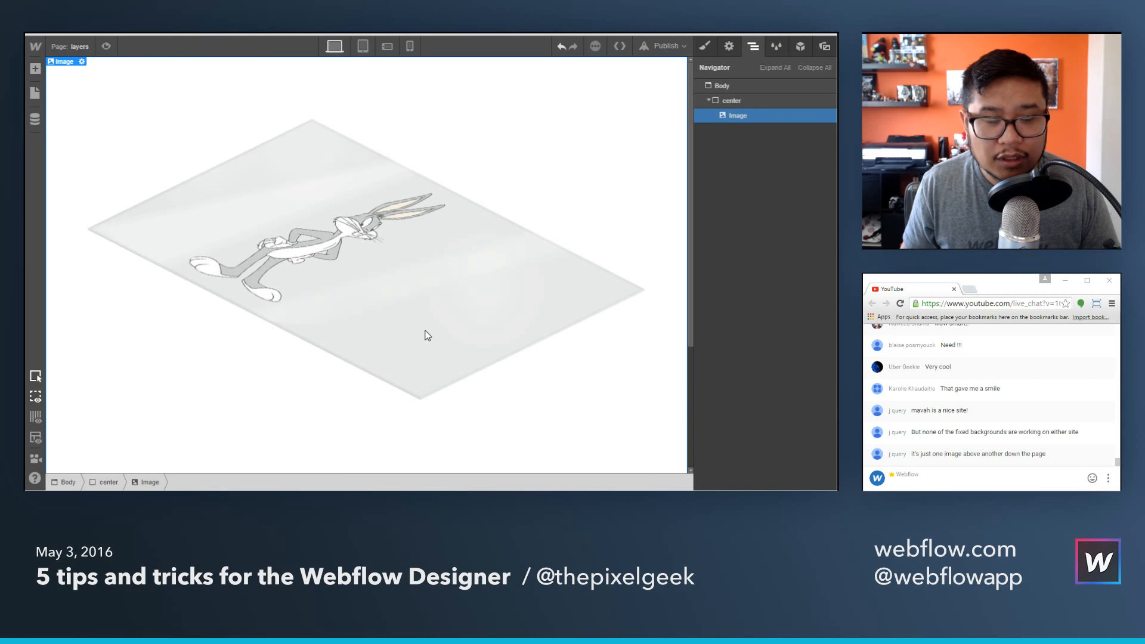
click(705, 45)
click(760, 103)
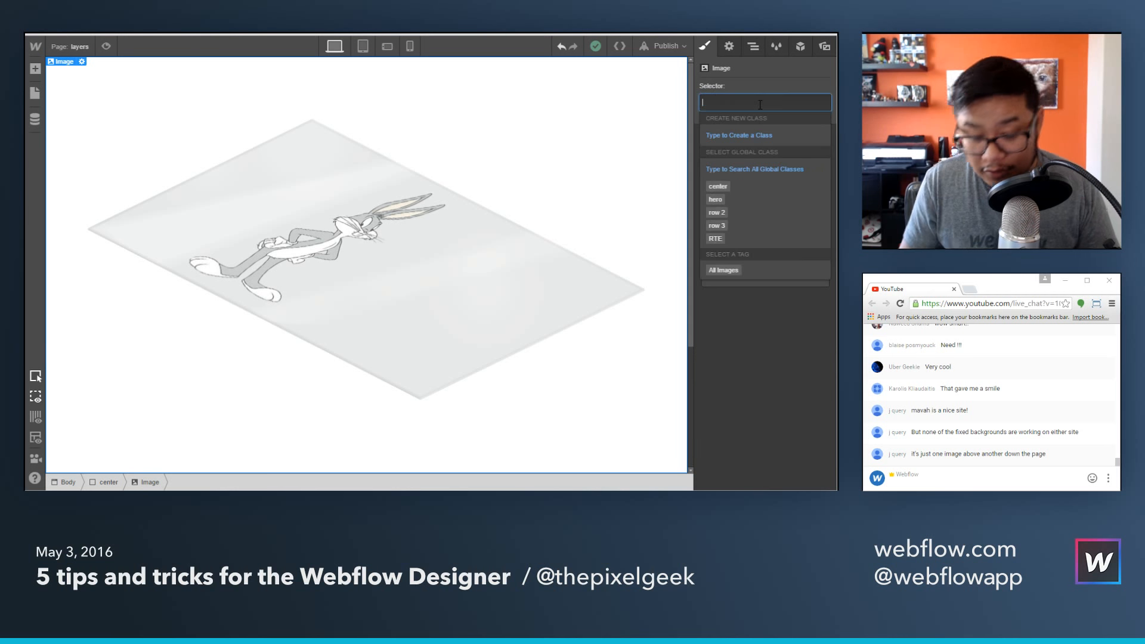
text(layer-1)
key(Return)
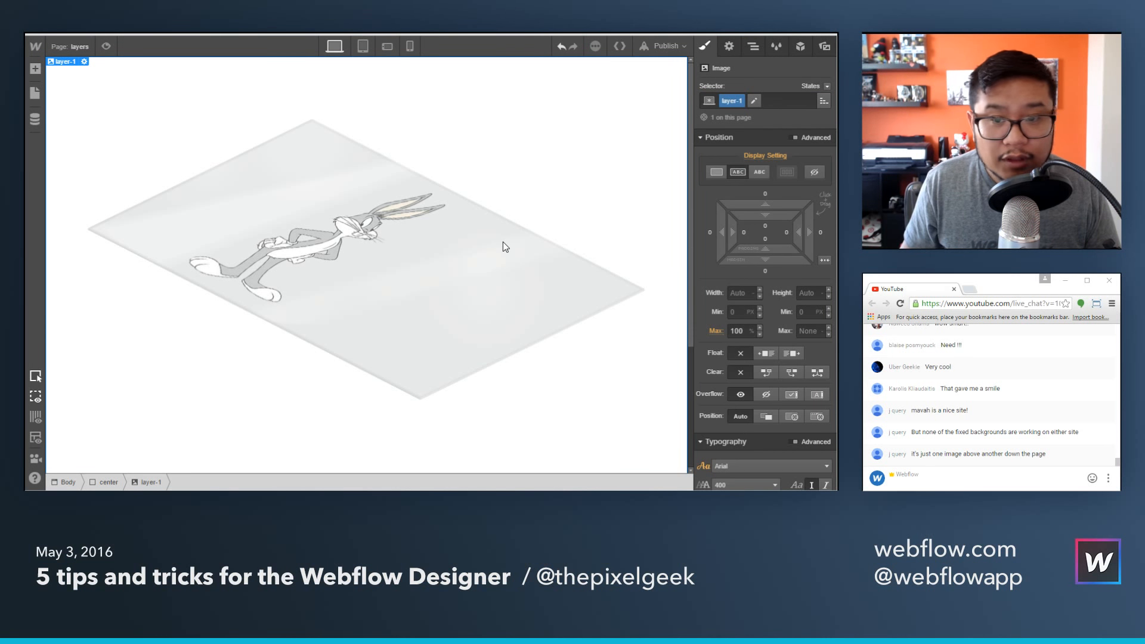
Set the layer-1 image's position to Absolute with the Top Left preset and its z-index to 3.
scroll(770, 358, down, 5)
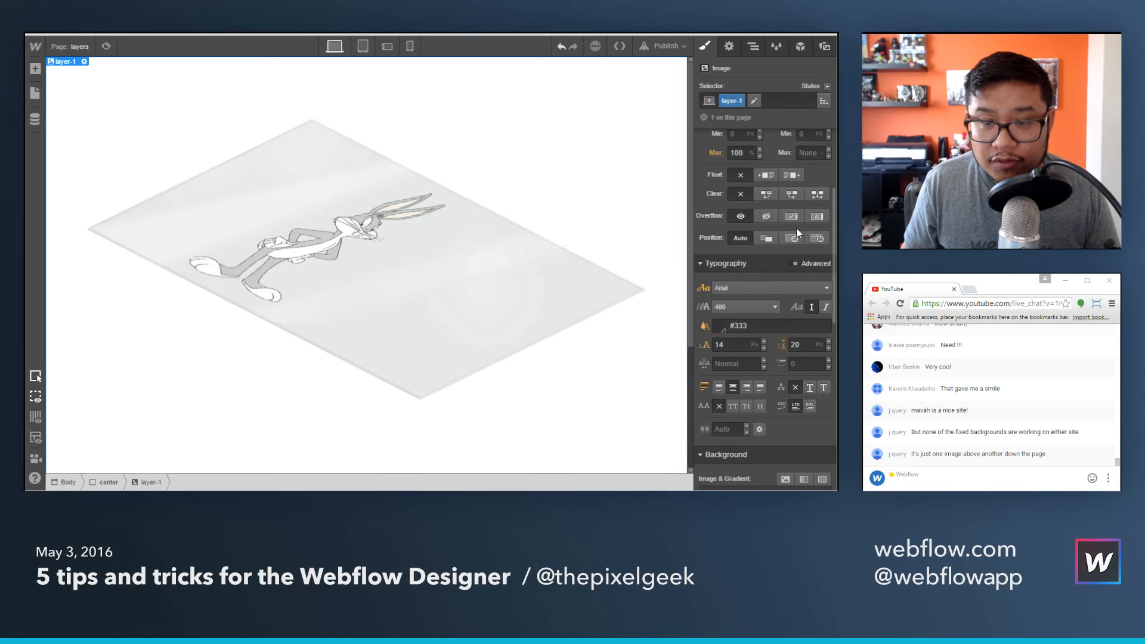
click(792, 239)
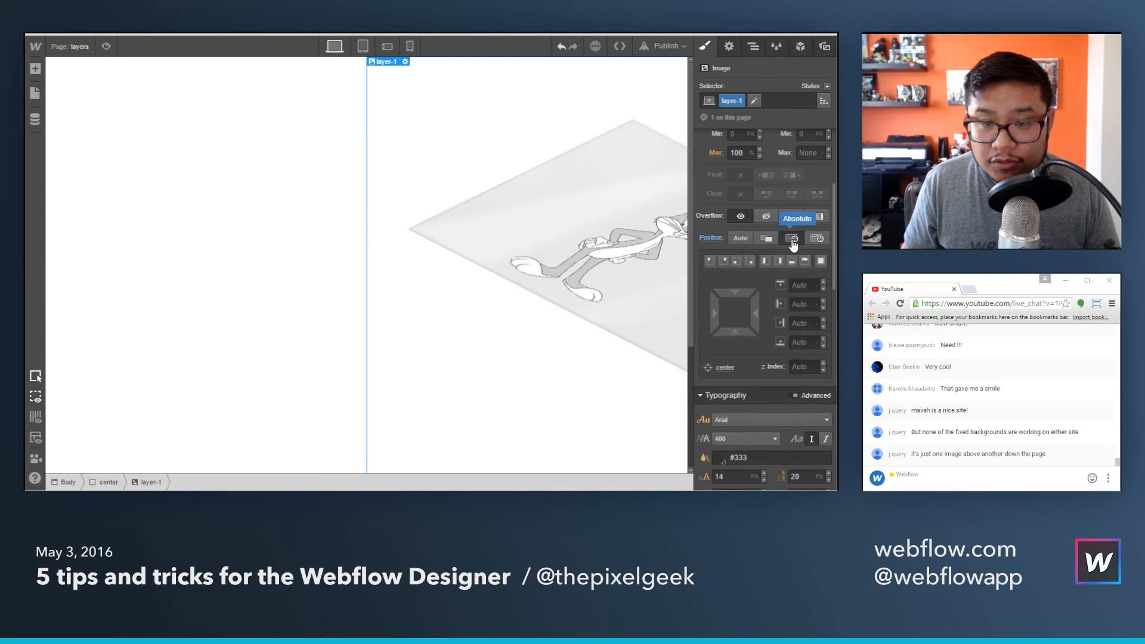
click(711, 261)
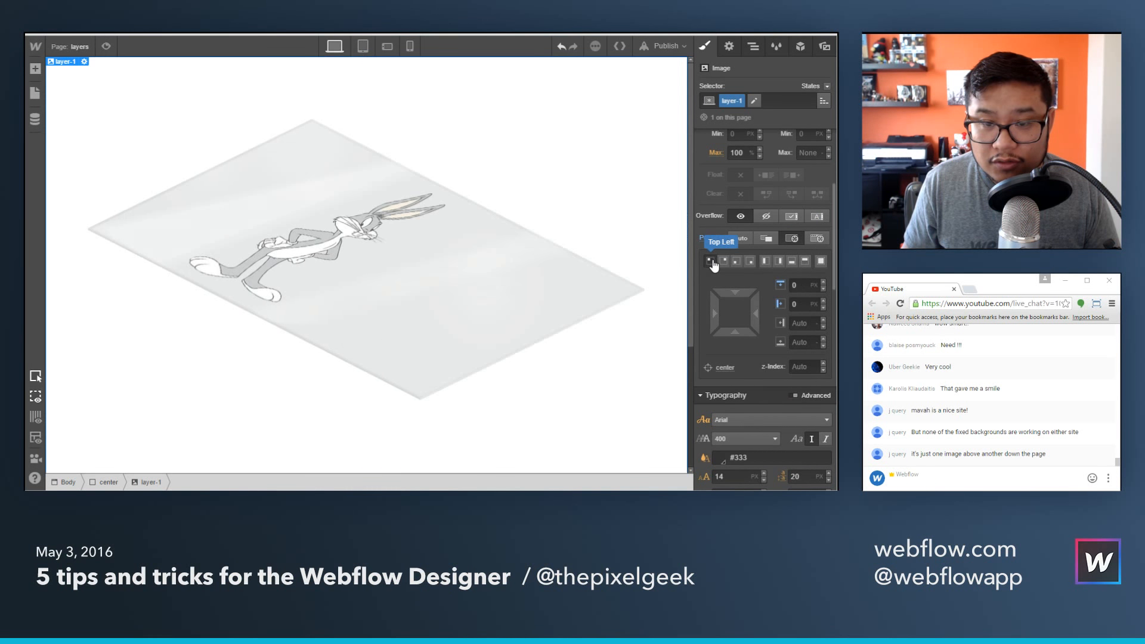
scroll(561, 325, down, 3)
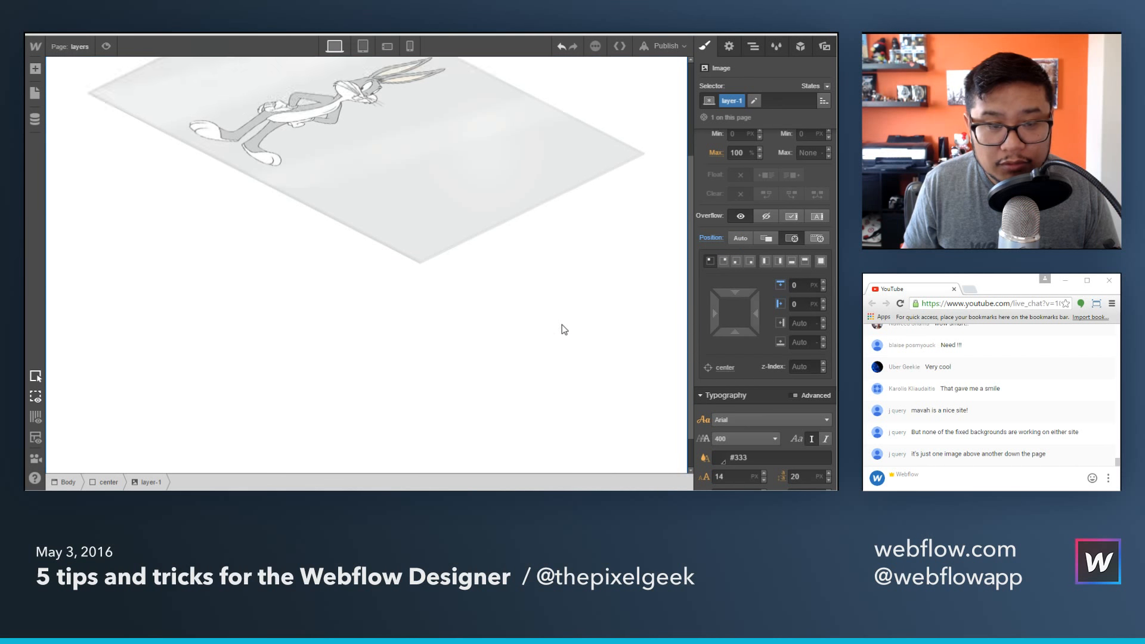
scroll(562, 324, up, 2)
scroll(561, 324, up, 1)
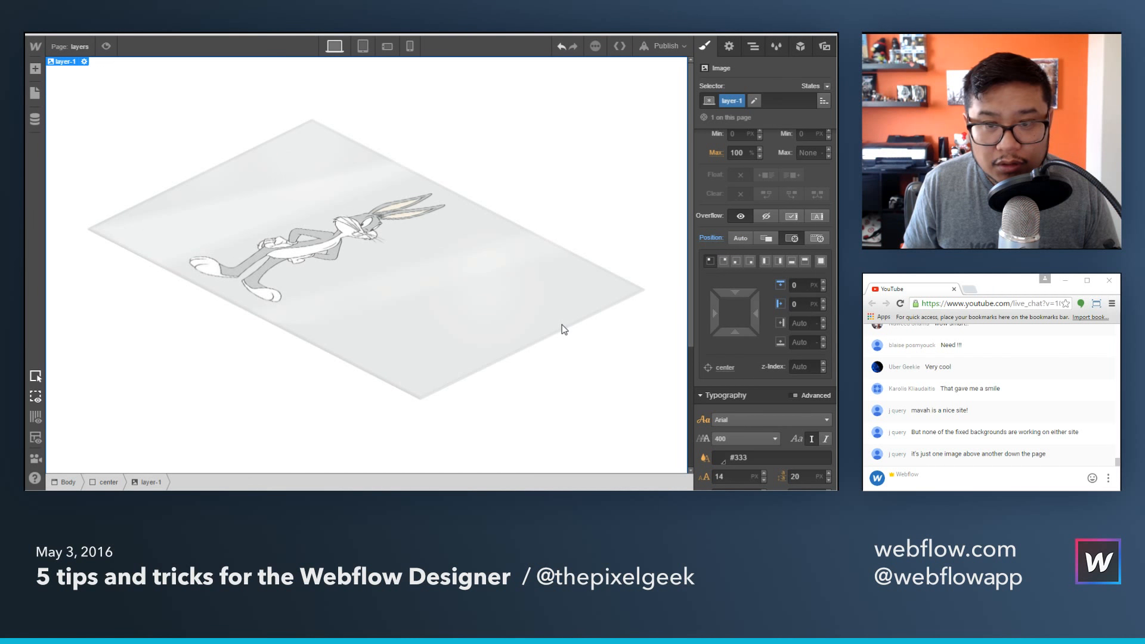
click(797, 365)
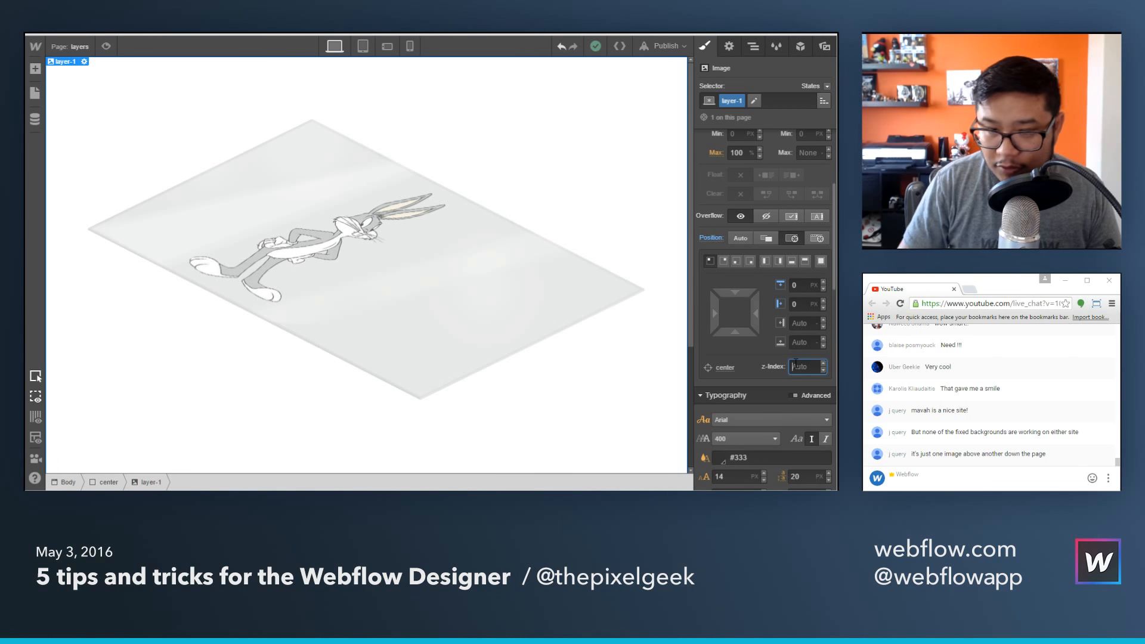
text(3)
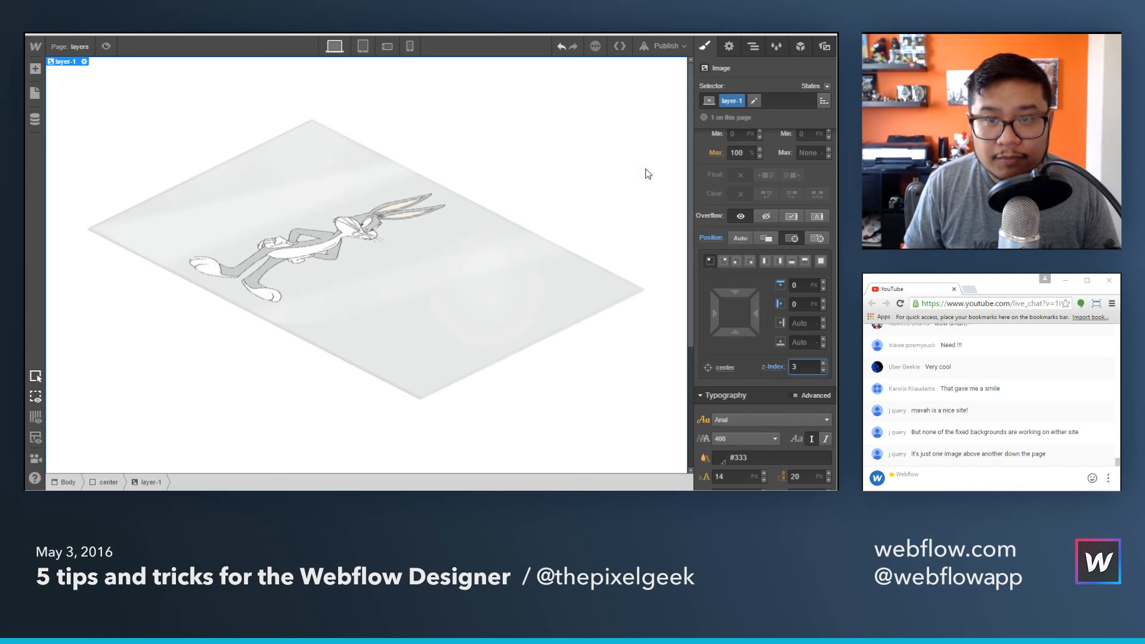
Insert the Elmer Fudd glass layer image from the assets into the center section and give it the class "layer-2".
click(824, 50)
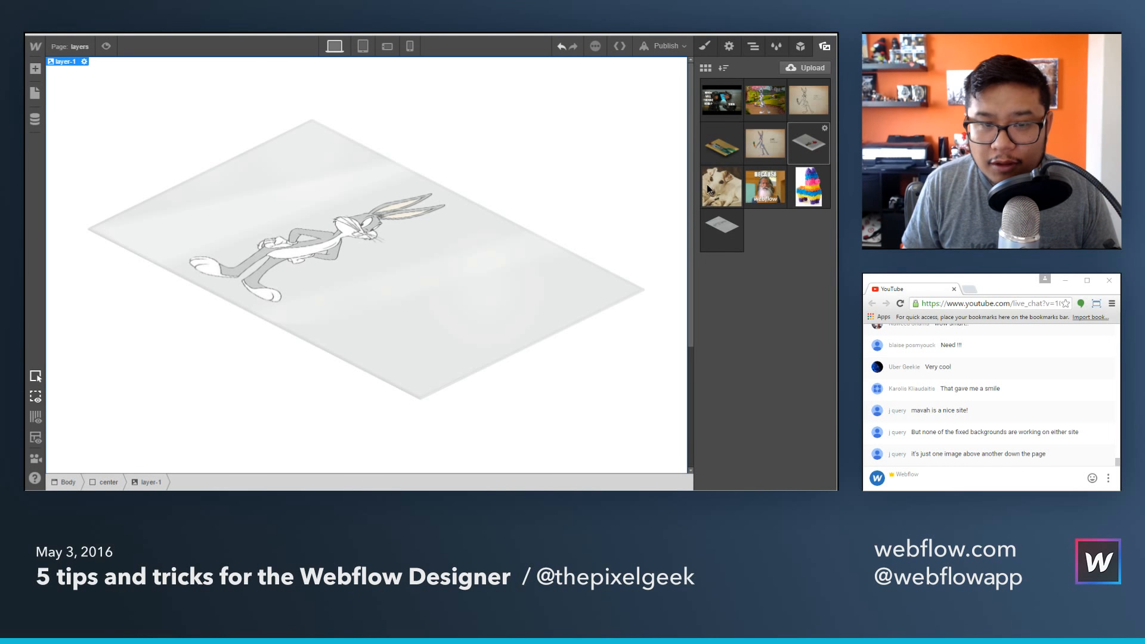
drag(809, 143, 487, 268)
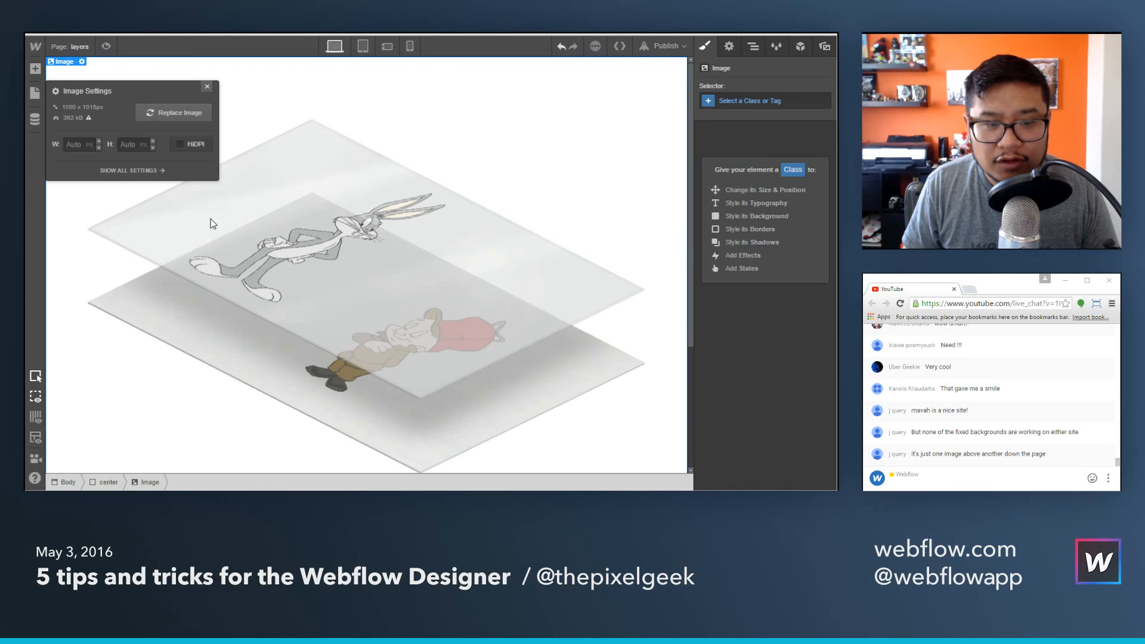
click(734, 102)
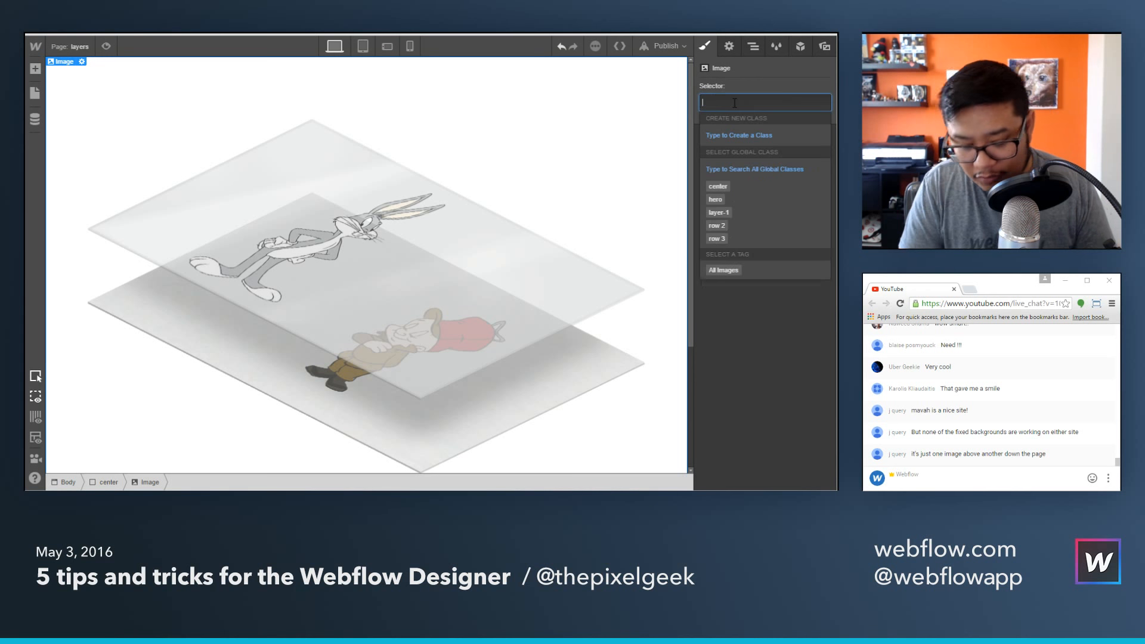
text(layer-2)
key(Return)
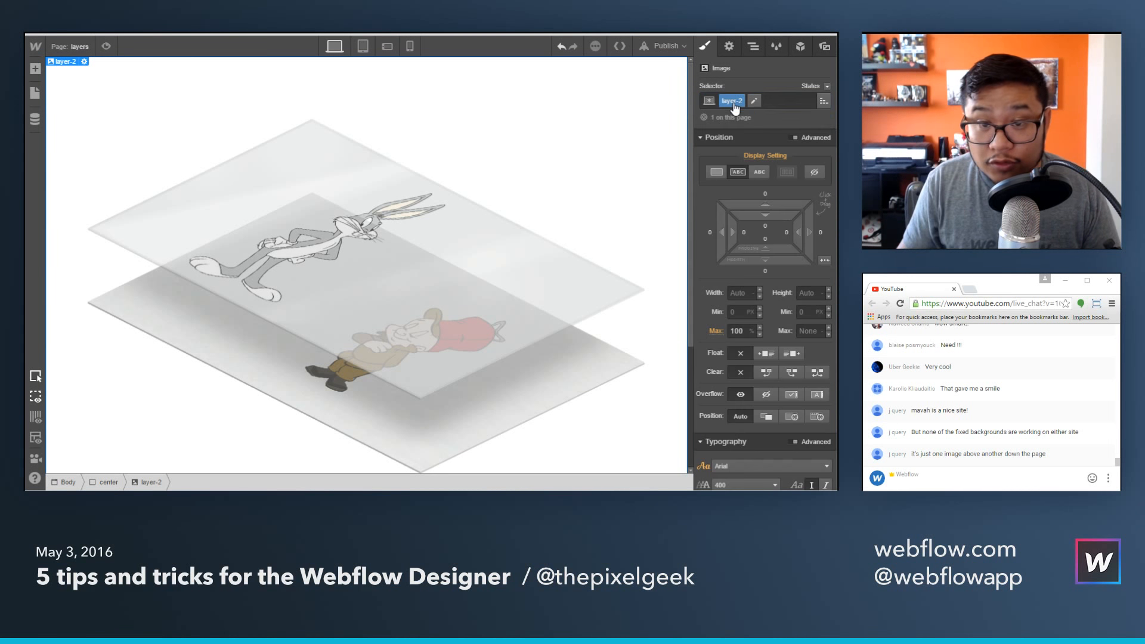
Set the layer-2 image's position to Absolute with the Top Left preset.
click(792, 417)
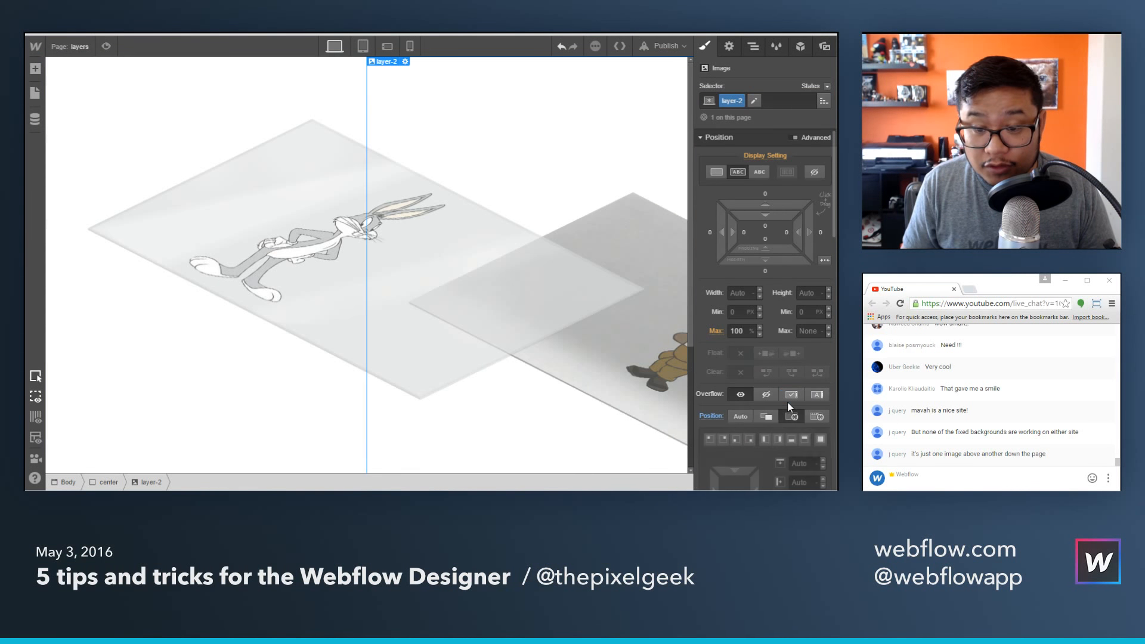
scroll(789, 406, down, 3)
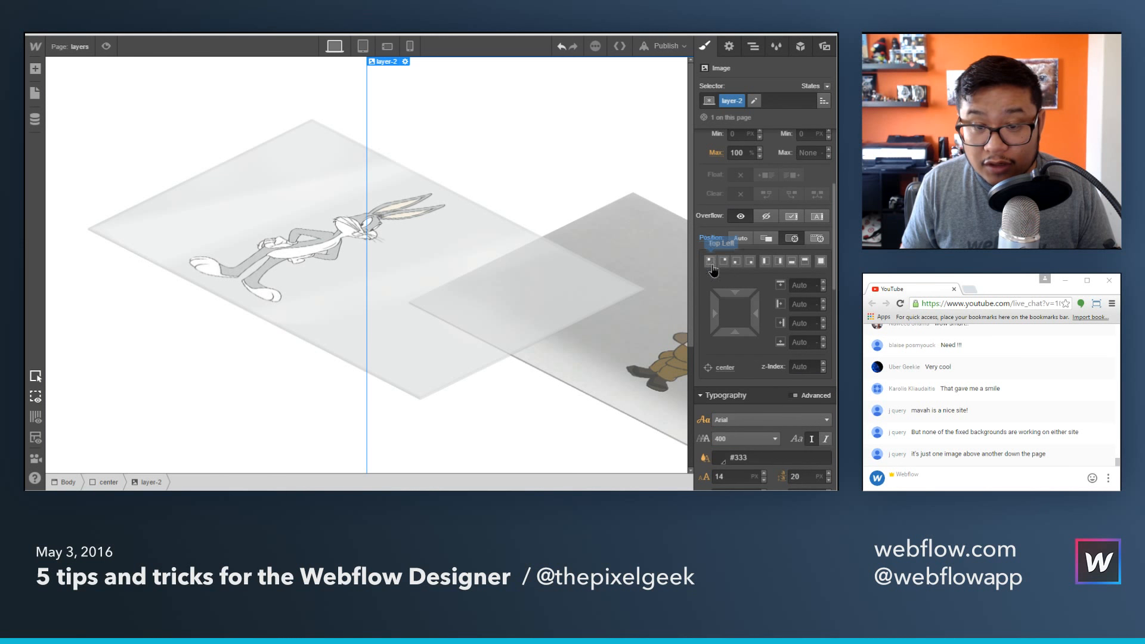
click(710, 262)
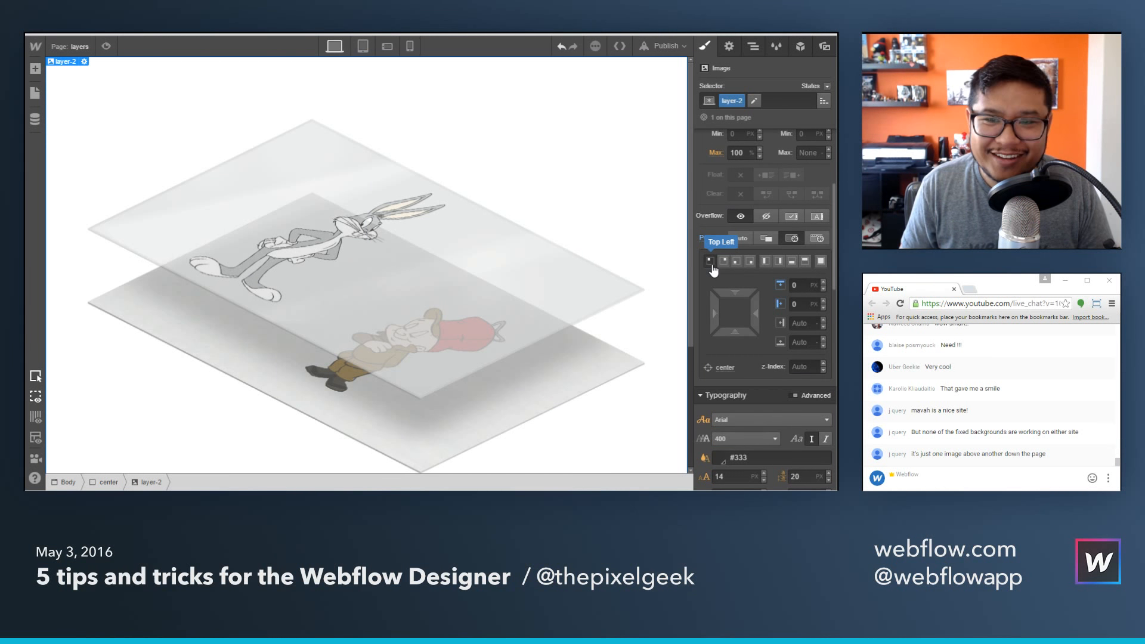
Insert the café town background layer image from the assets into the center section and give it the class "layer-3".
click(821, 50)
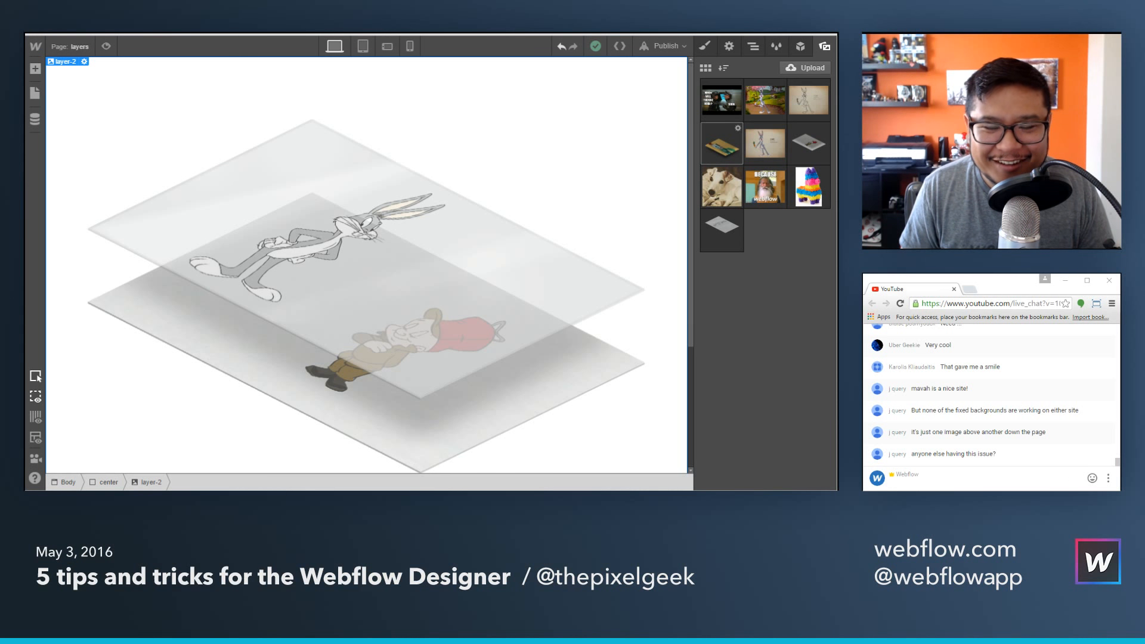
drag(721, 143, 548, 206)
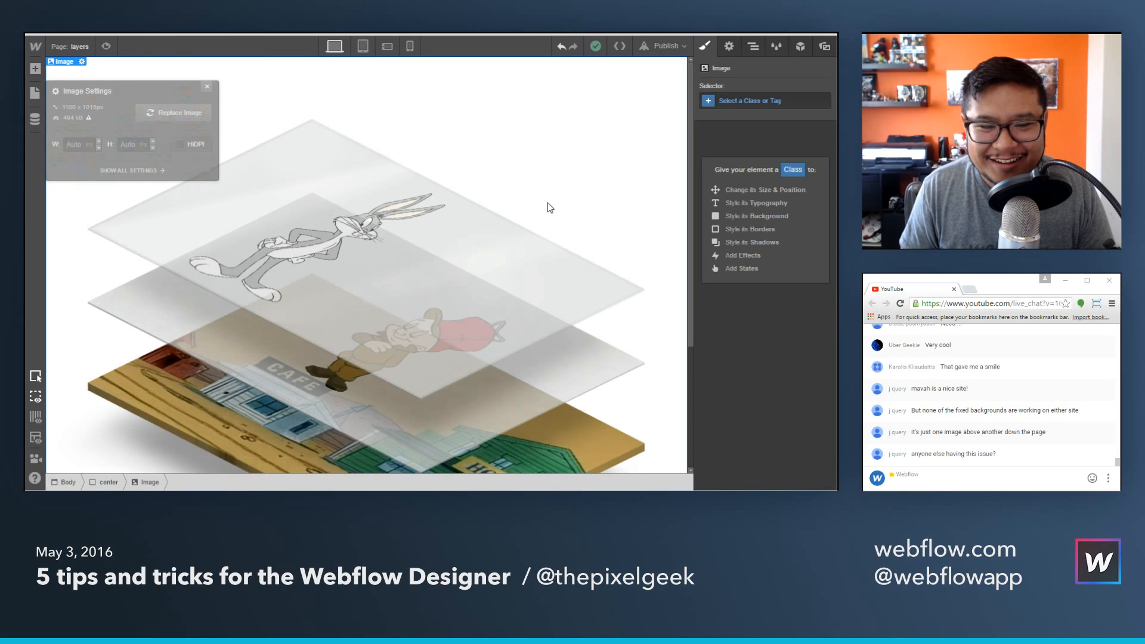
click(207, 87)
click(731, 102)
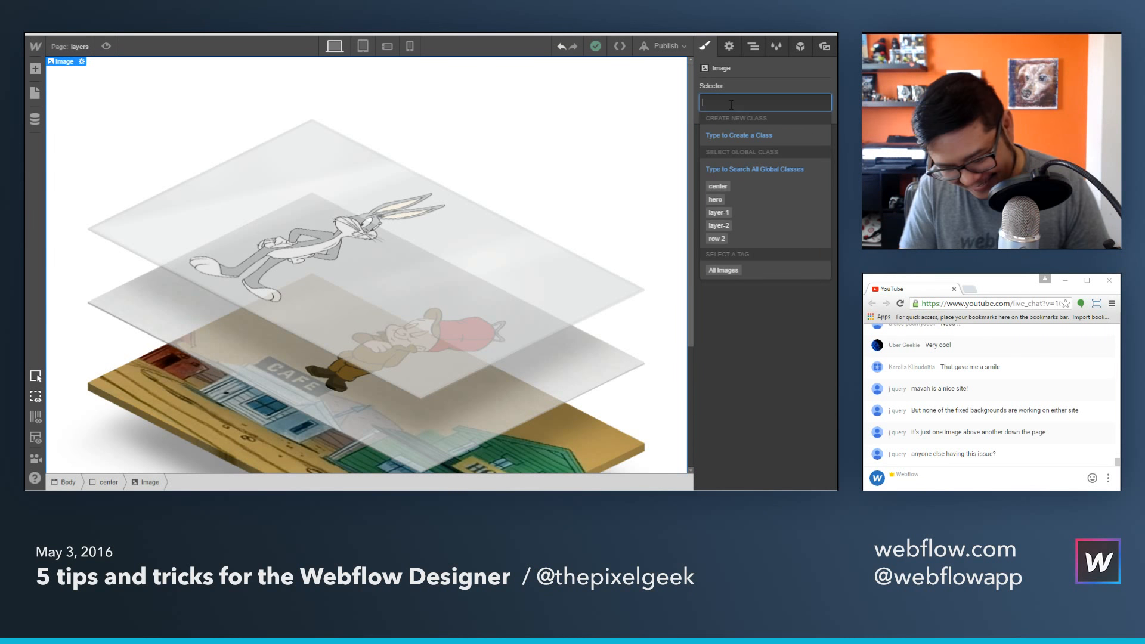
text(layer-3)
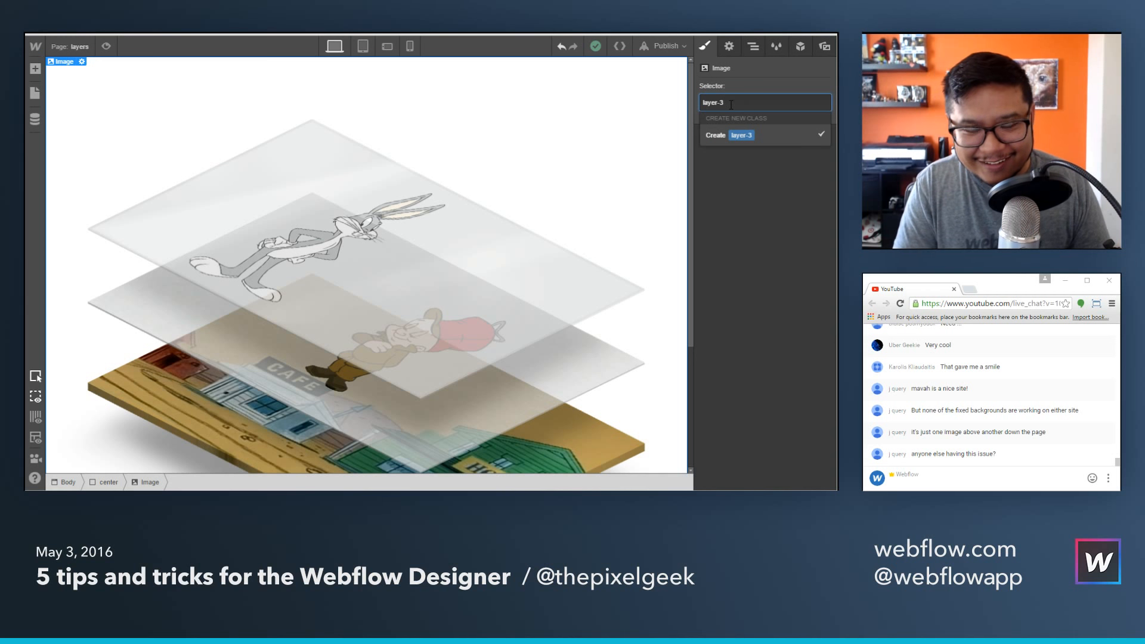
key(Return)
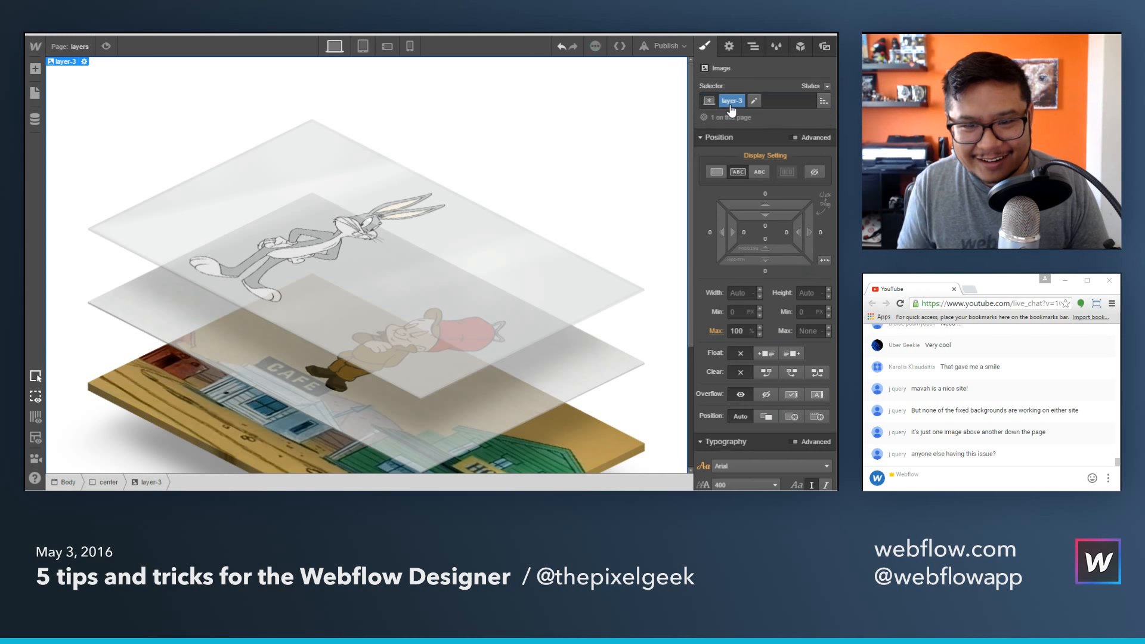
Set the layer-3 image's position to Absolute with the Top Left preset and its z-index to 1.
click(791, 417)
scroll(767, 369, down, 2)
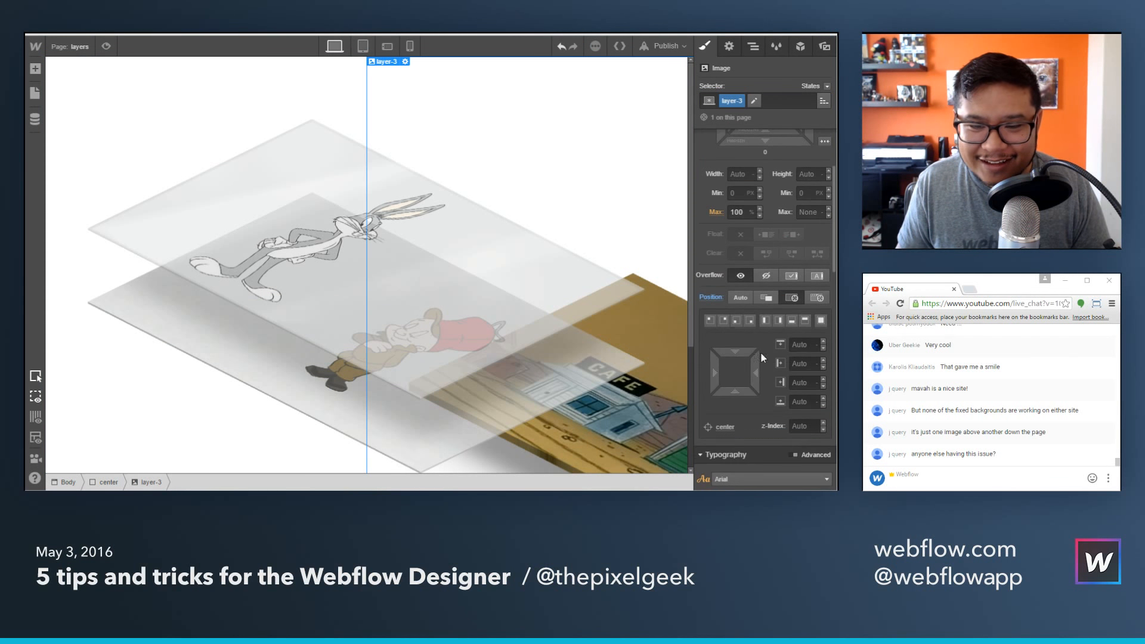
click(712, 321)
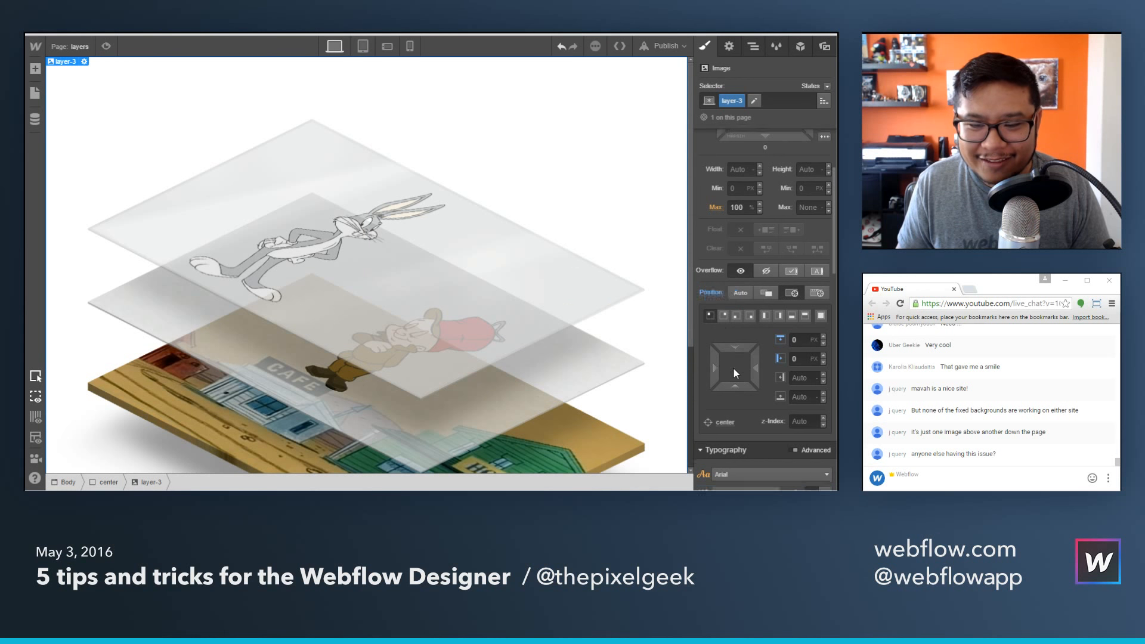
scroll(733, 368, down, 2)
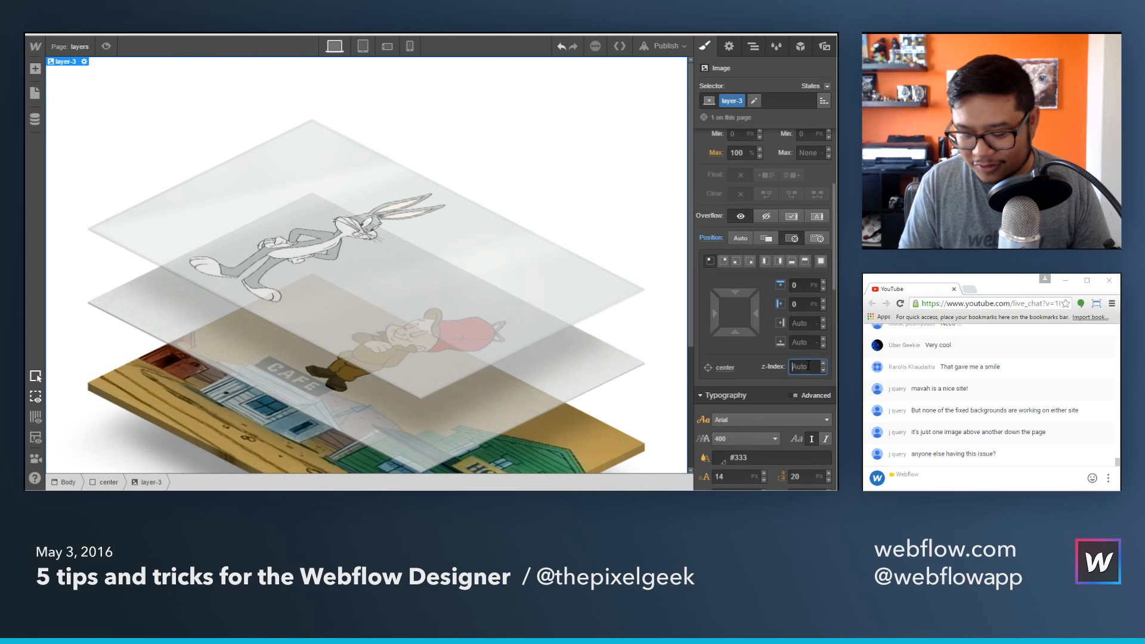
text(1)
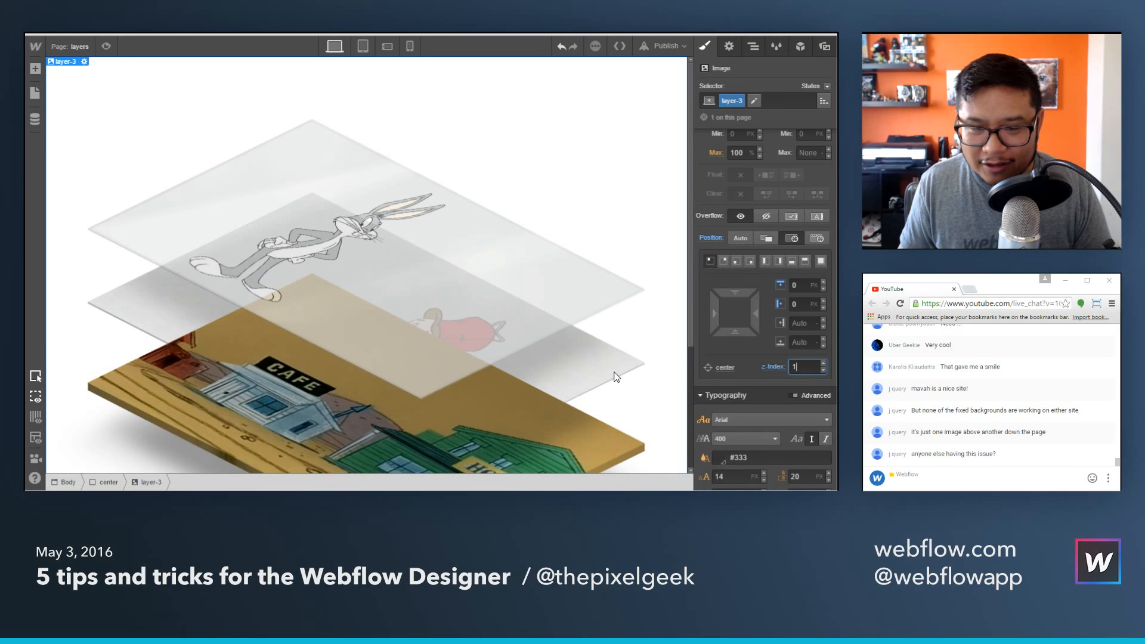
key(Return)
Select the layer-2 image in the page structure and set its z-index to 2.
click(753, 47)
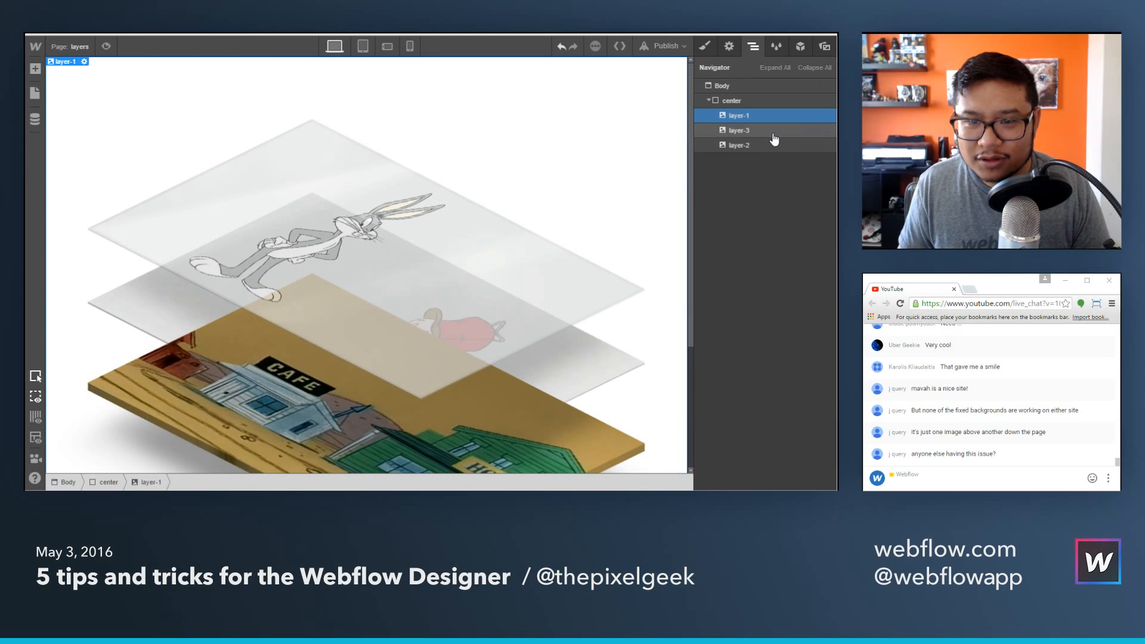
click(738, 133)
drag(737, 152, 756, 127)
key(s)
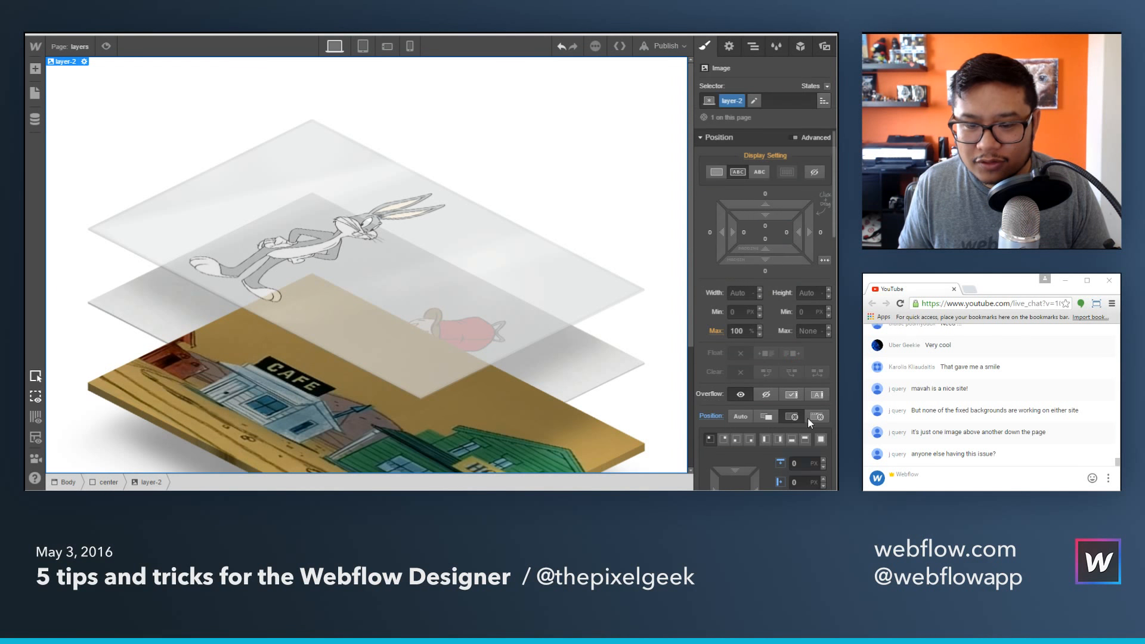
scroll(807, 418, down, 2)
click(805, 426)
text(2)
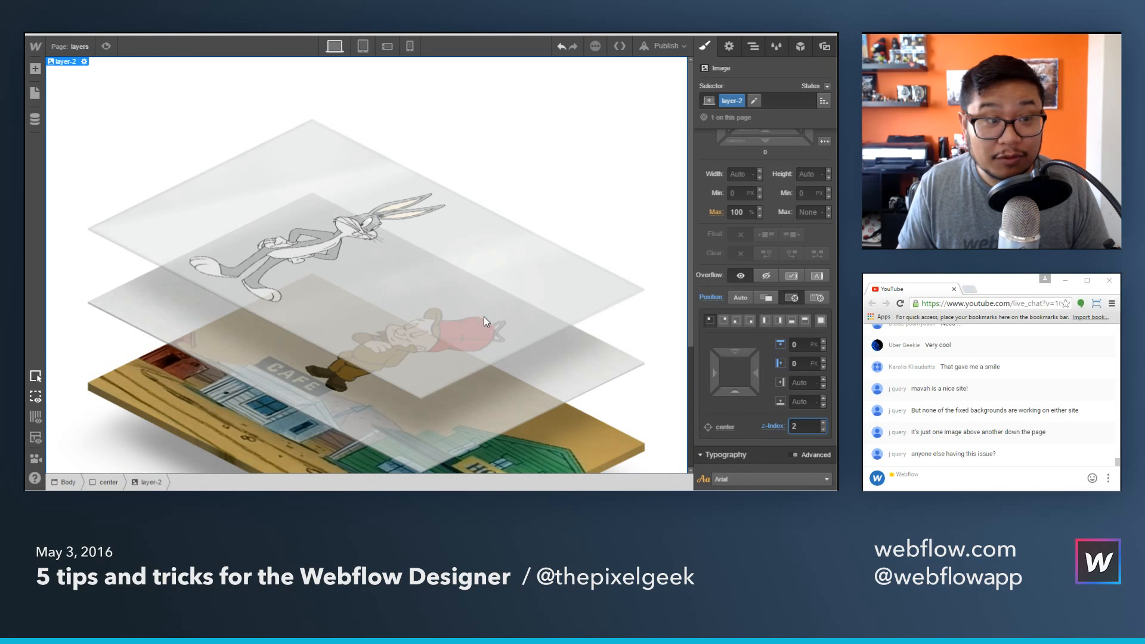
Create a new interaction on the layer-1 Bugs Bunny image and name it "hide down 50px".
click(431, 210)
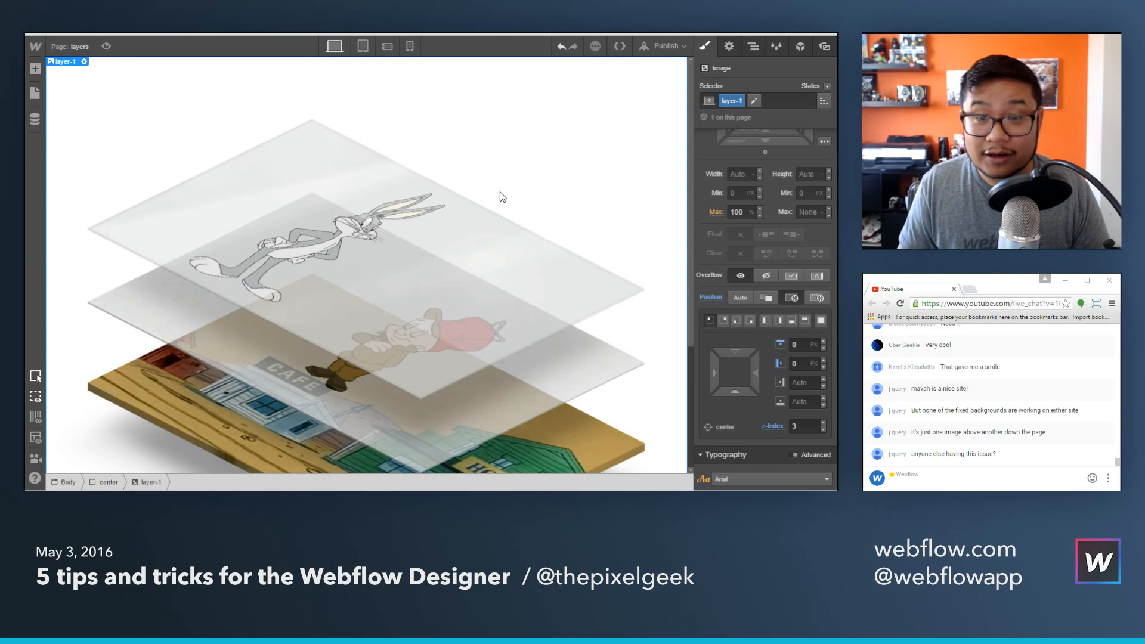
click(800, 46)
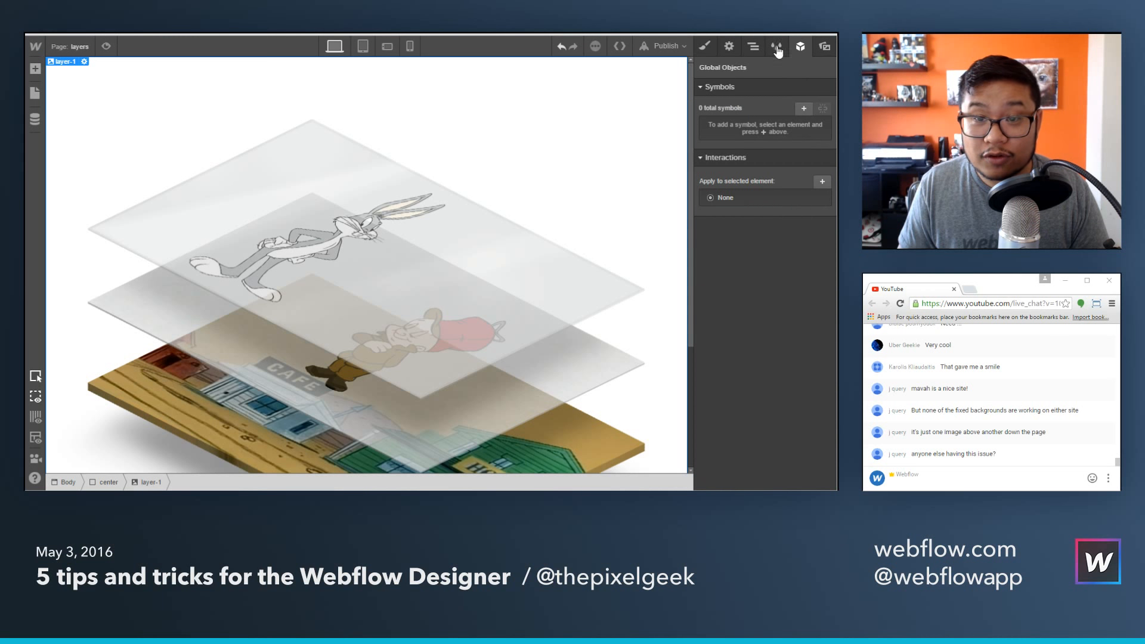
click(822, 182)
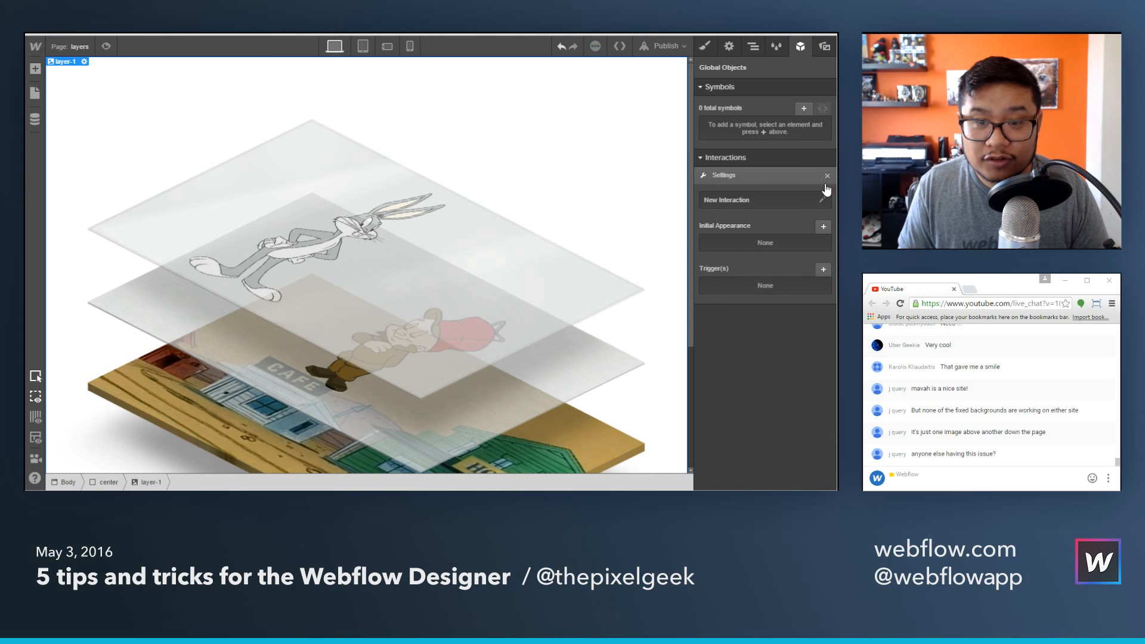
click(792, 201)
text(hid)
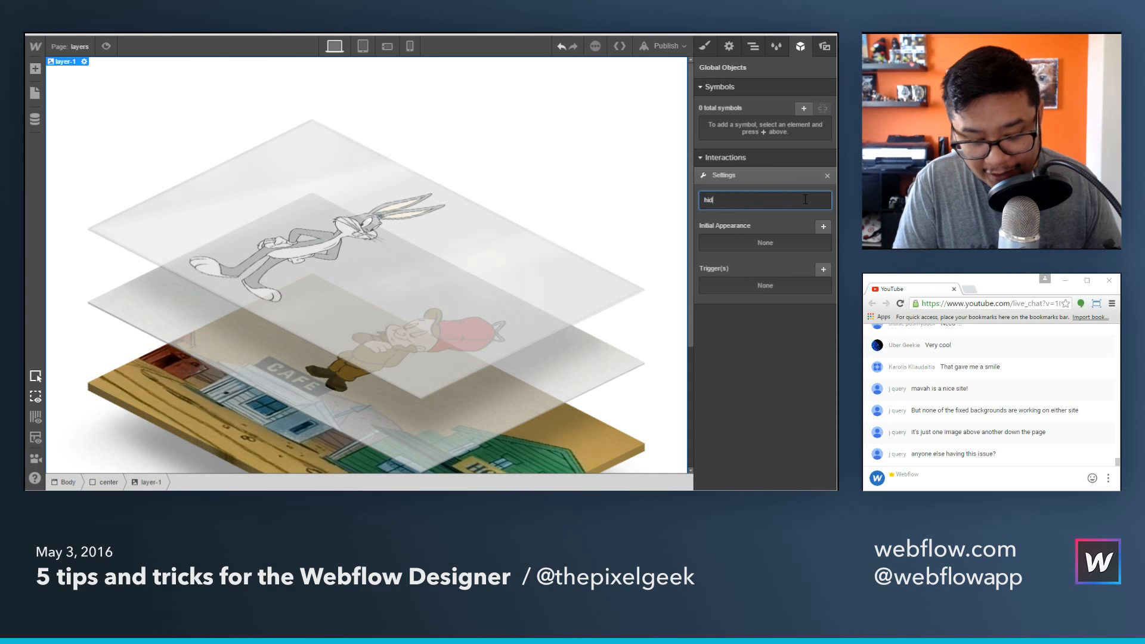
text(e)
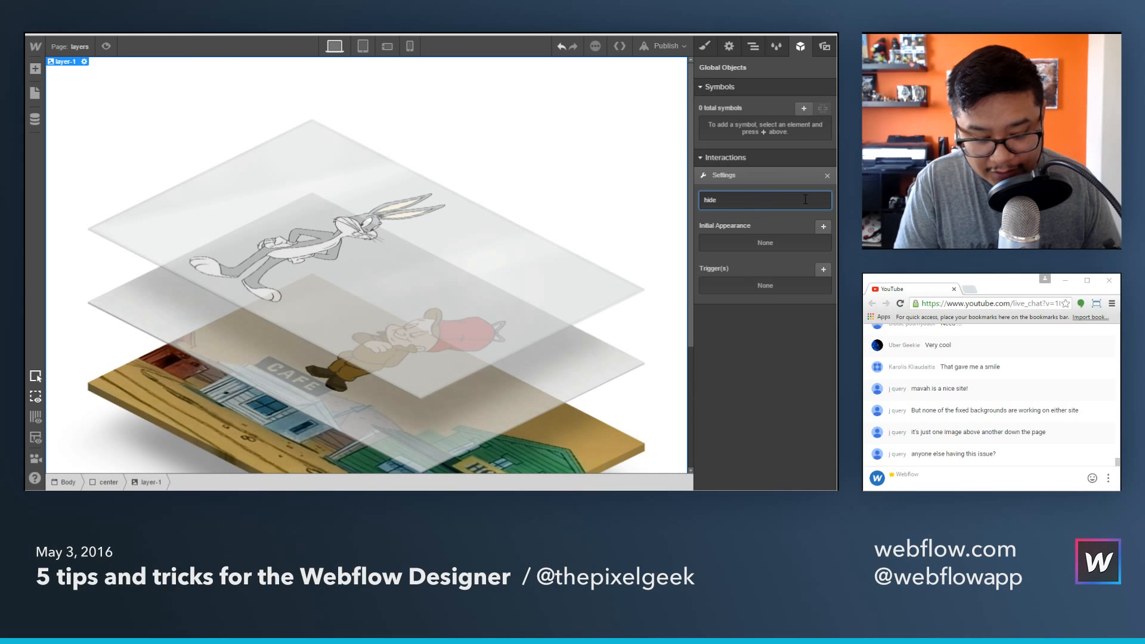
text( down 50px)
key(Return)
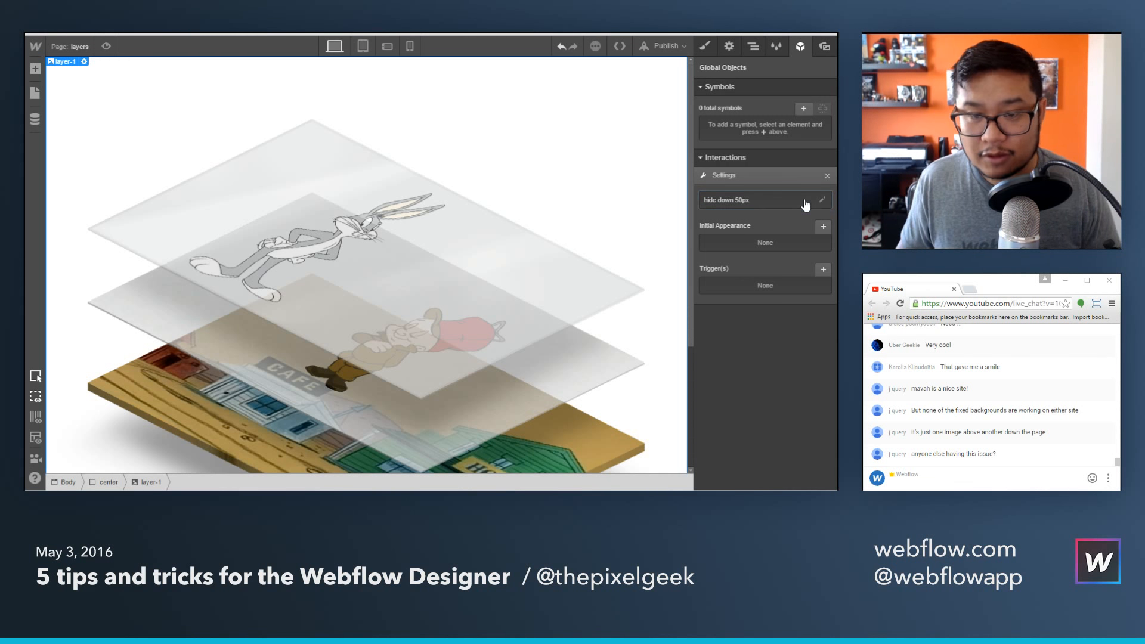
Set the "hide down 50px" interaction's initial appearance to move down 50px on the Y axis with 0% opacity.
click(823, 227)
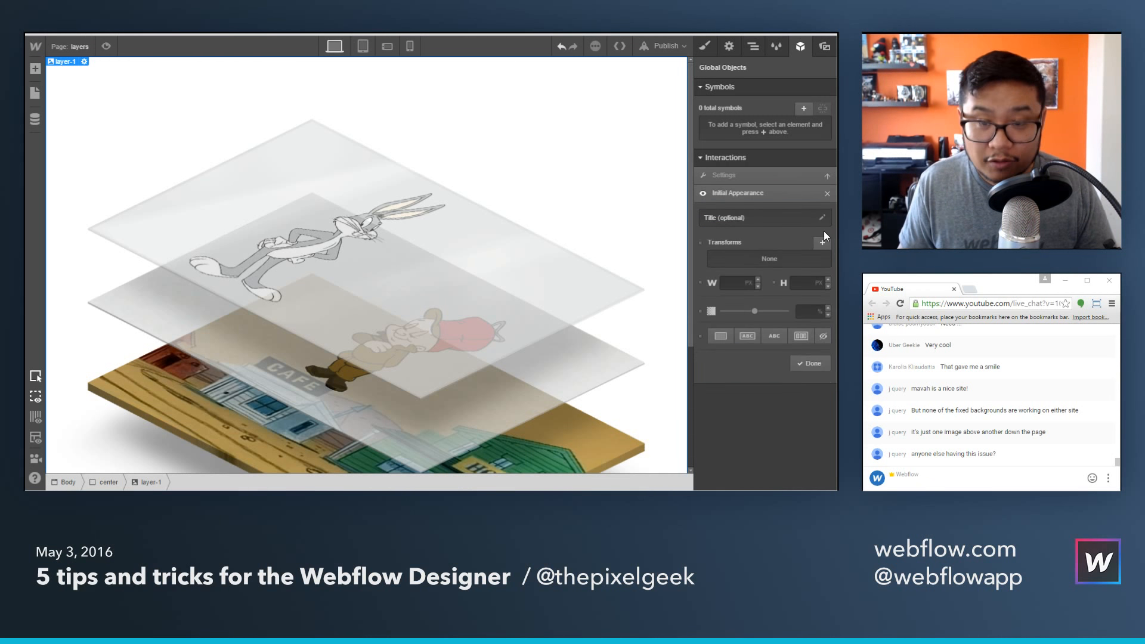
click(823, 243)
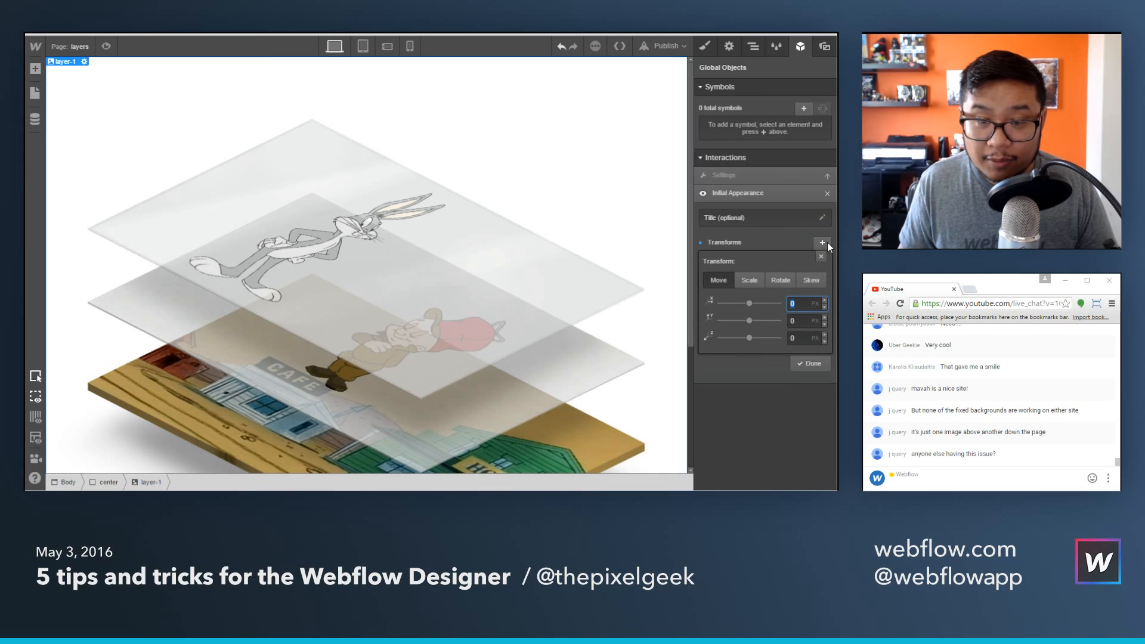
click(805, 320)
text(50px)
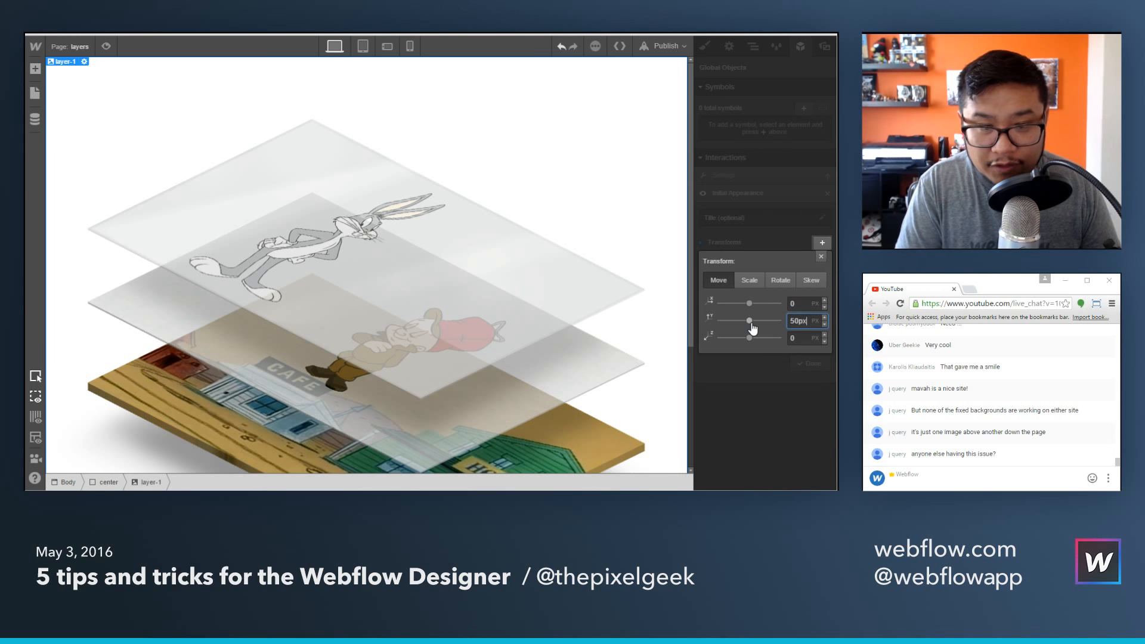
key(Return)
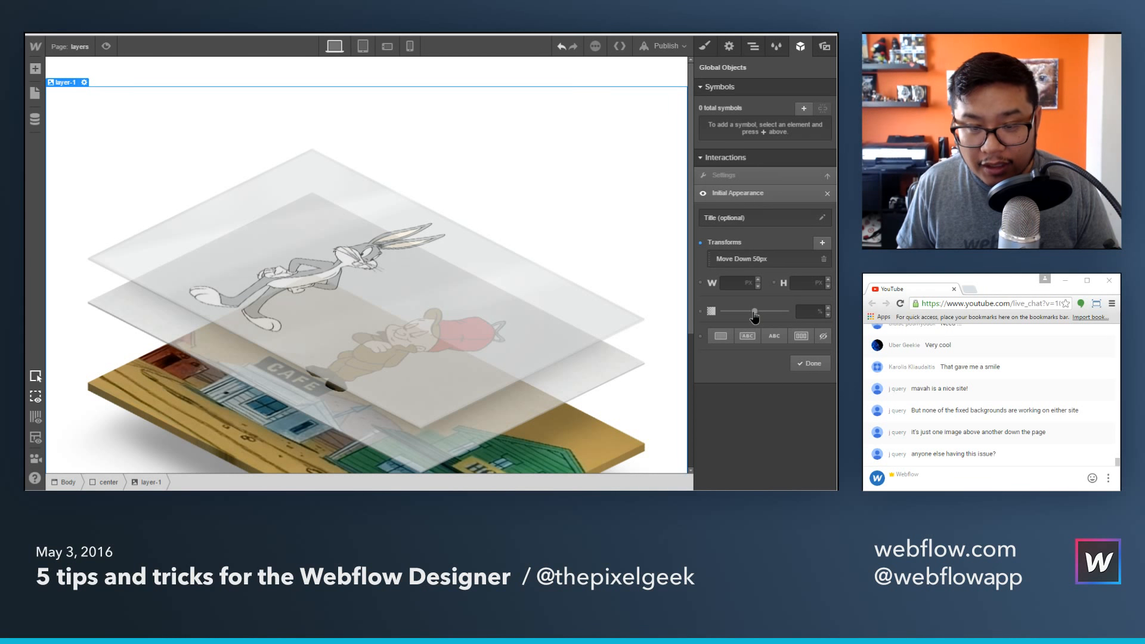
drag(755, 312, 707, 316)
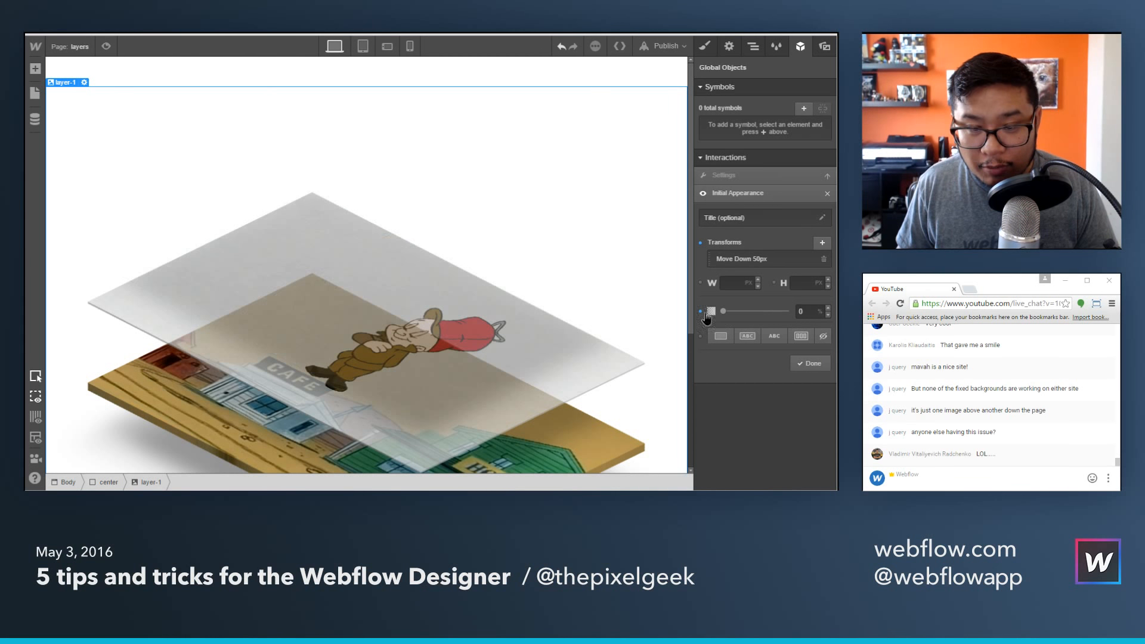
click(809, 364)
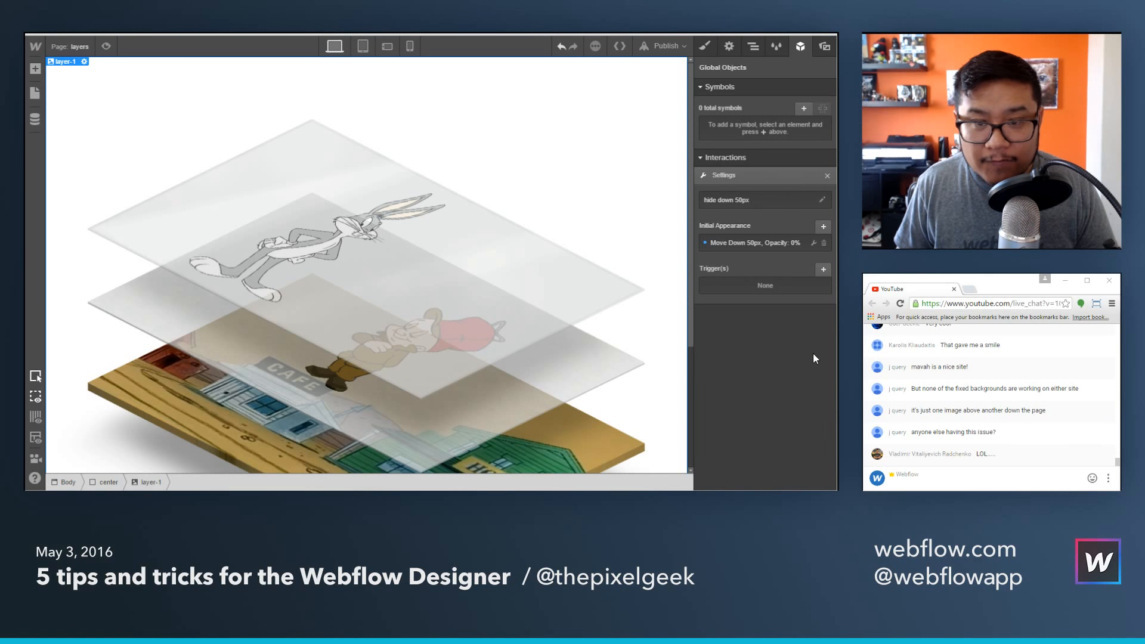
Apply the "hide down 50px" interaction to the layer-2 and layer-3 images.
click(755, 50)
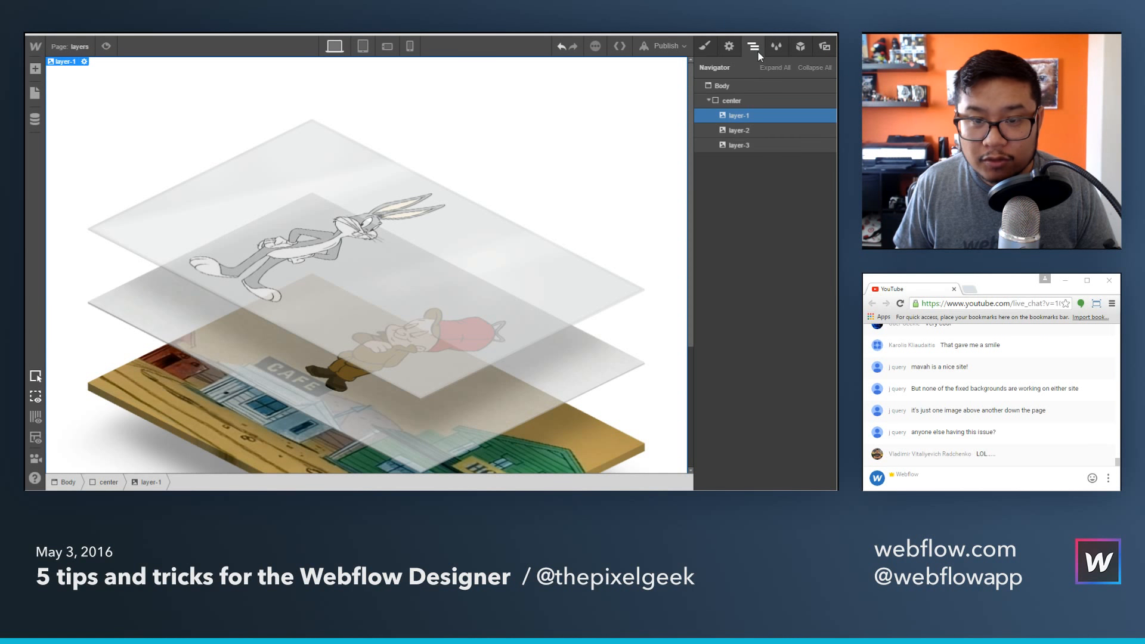
click(750, 131)
click(799, 48)
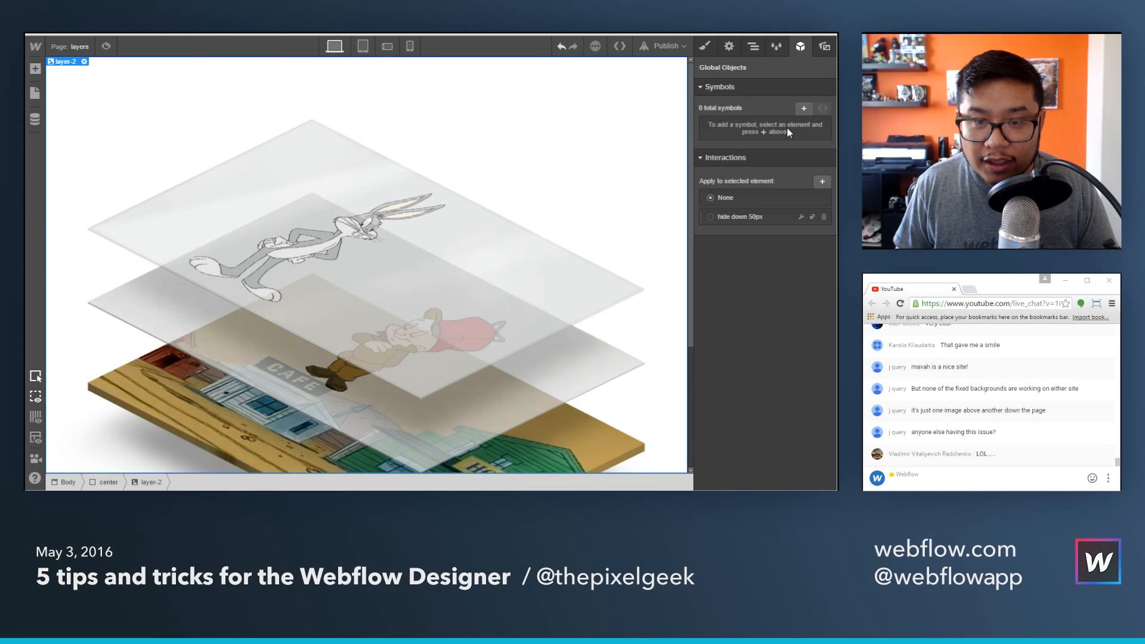
click(753, 221)
click(754, 49)
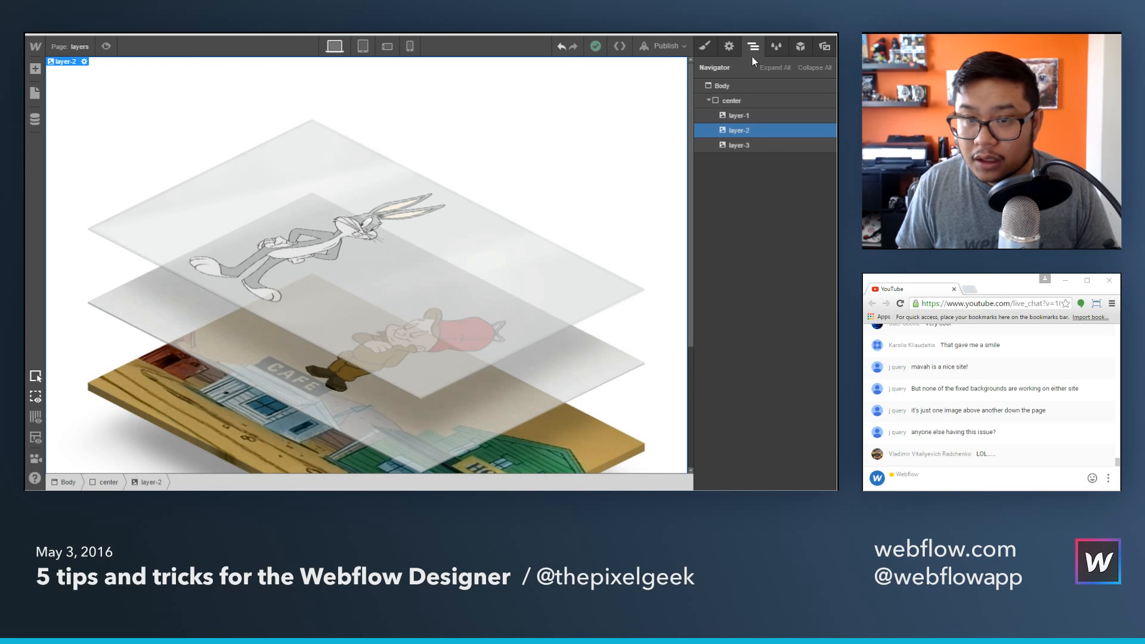
click(749, 149)
click(802, 47)
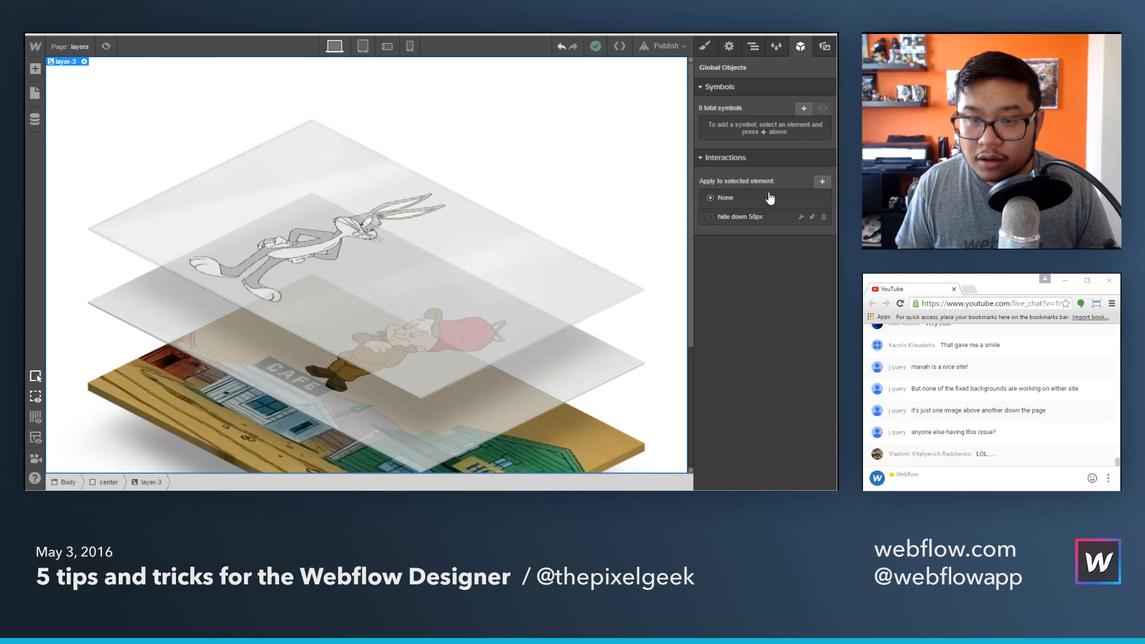
click(744, 220)
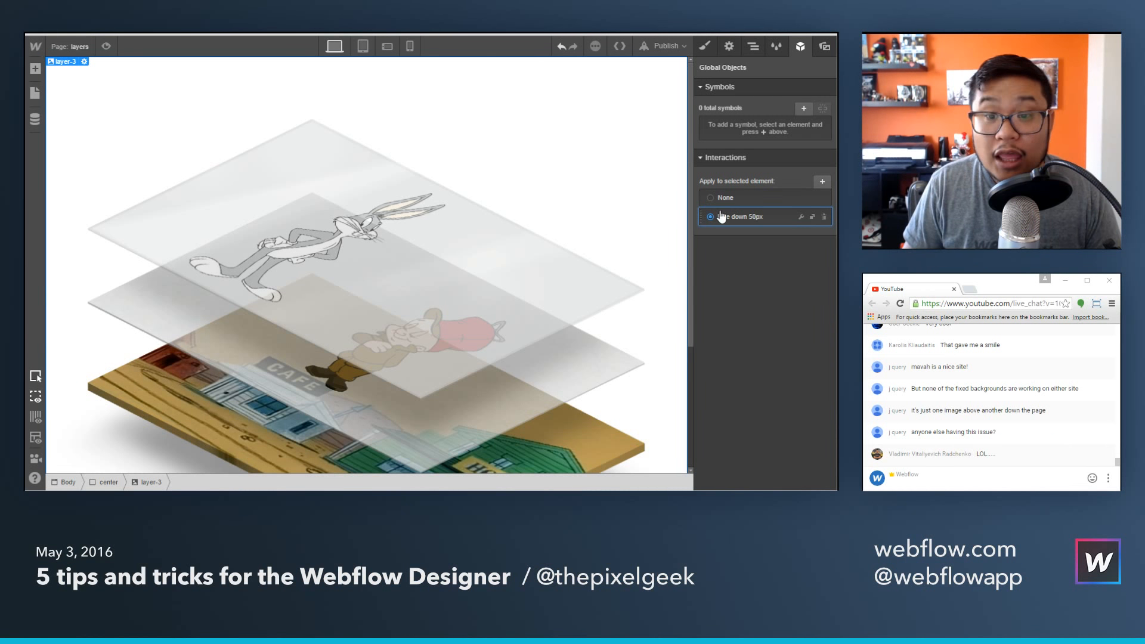
Create a new interaction on the center section and name it "load trigger".
click(754, 51)
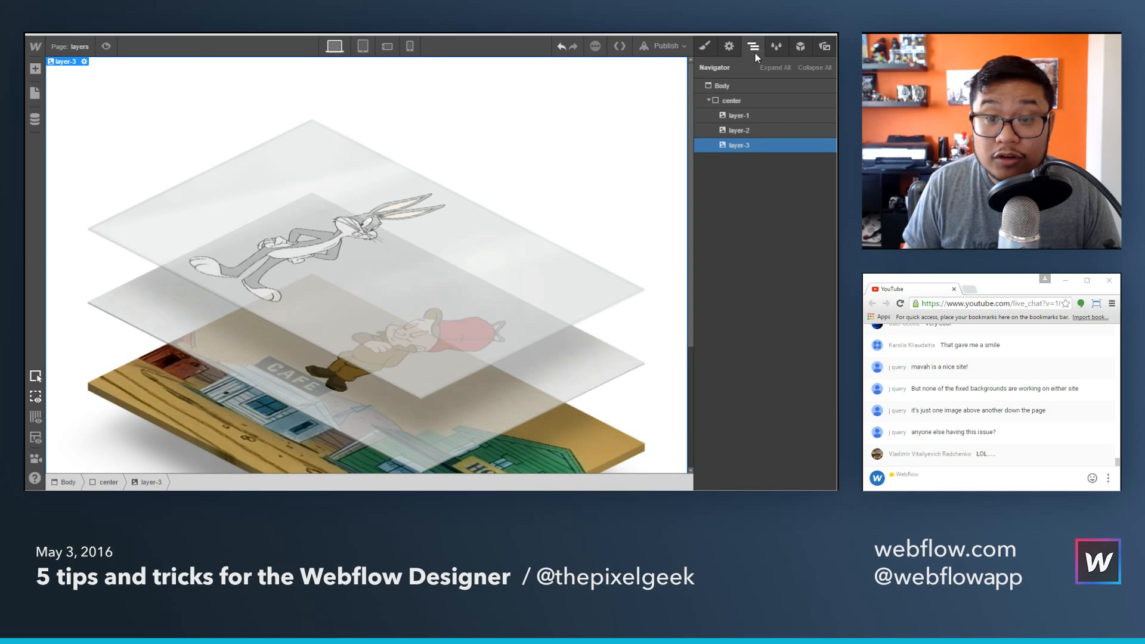
click(749, 102)
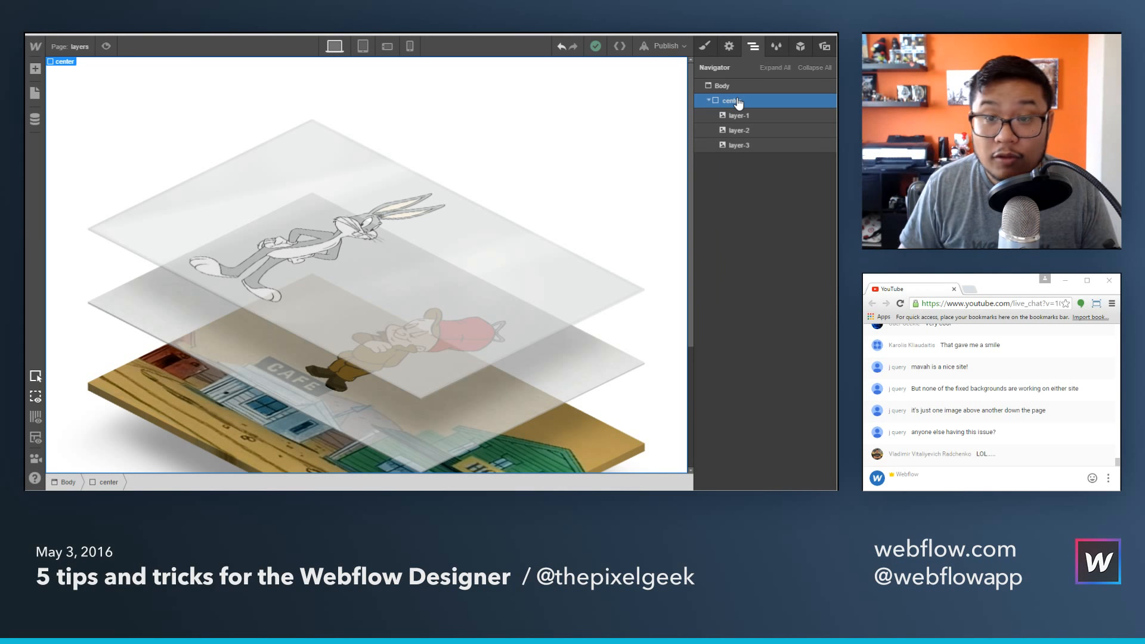
click(807, 46)
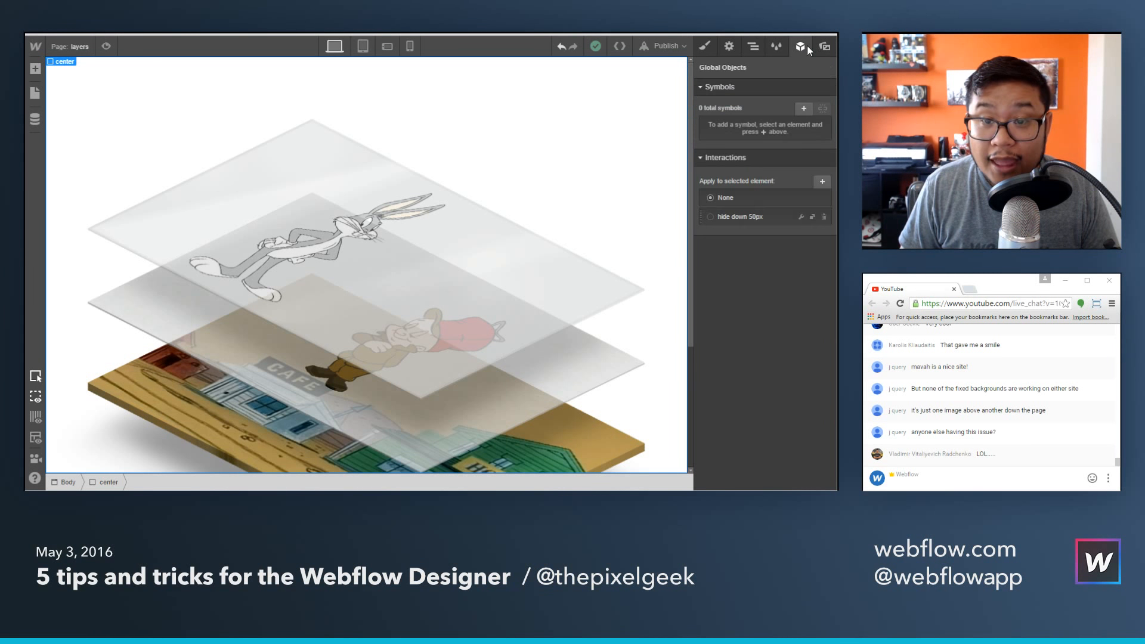
click(823, 183)
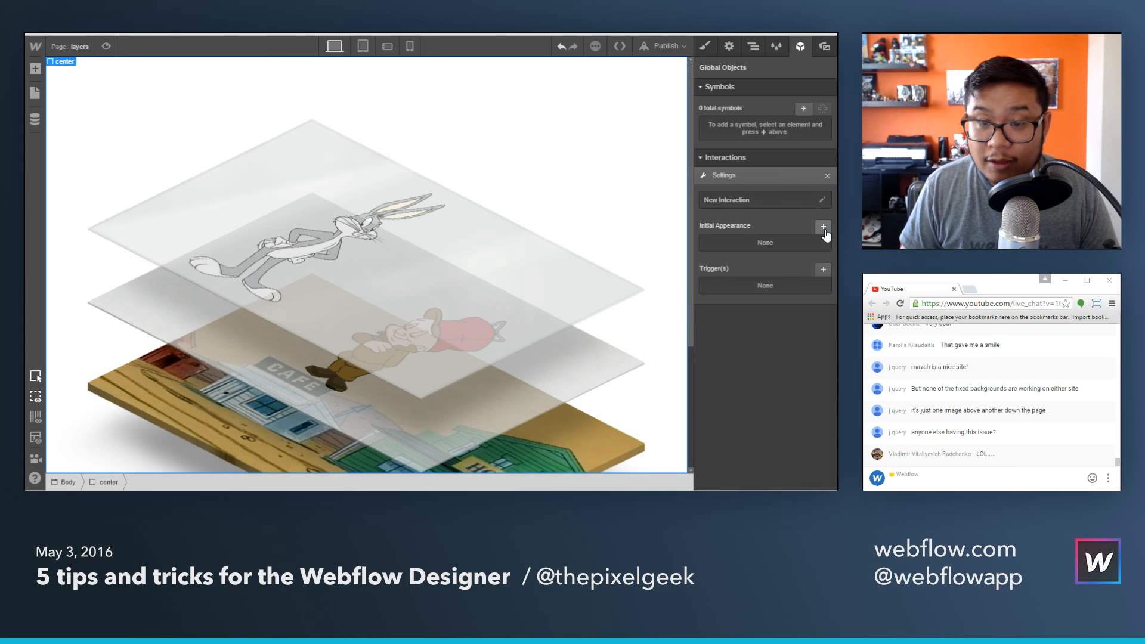
click(823, 269)
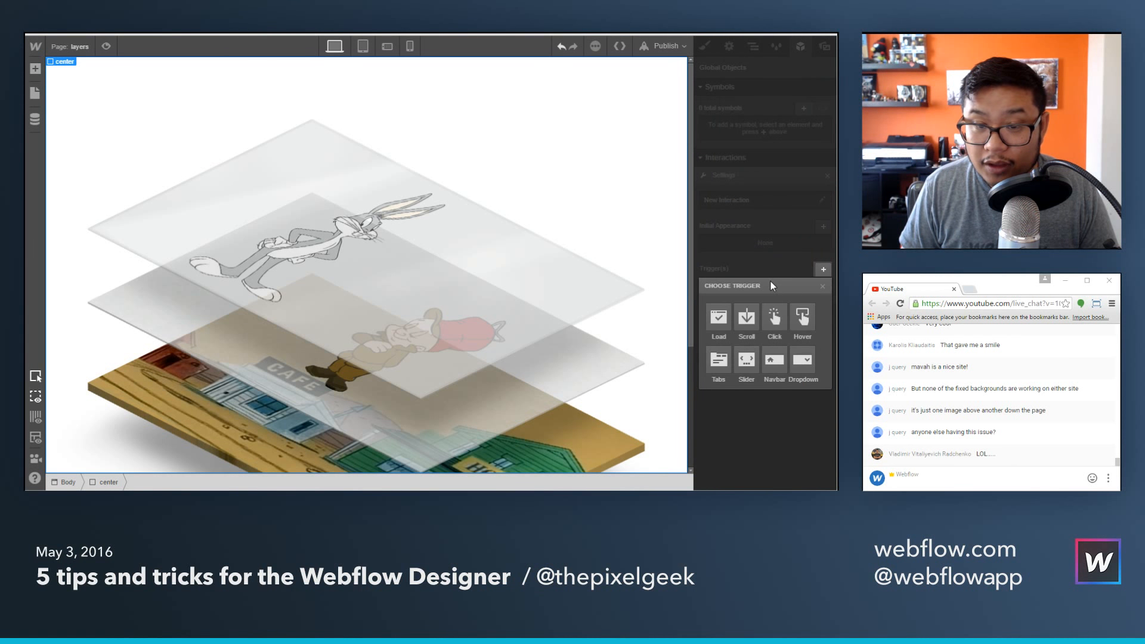
click(781, 260)
click(822, 200)
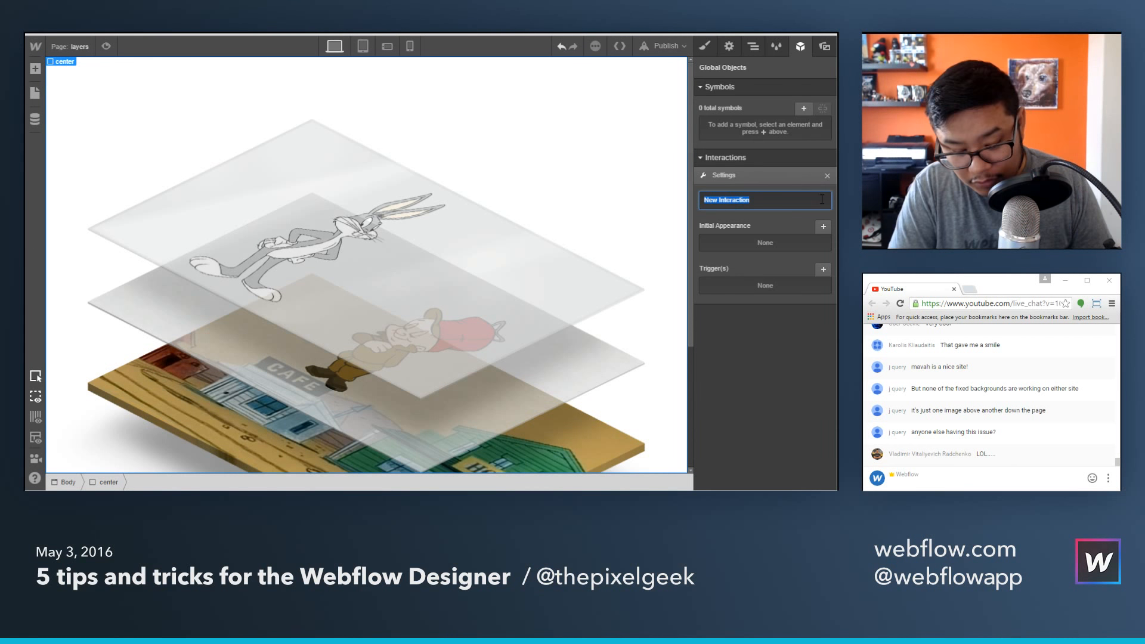
text(load trigger)
key(Return)
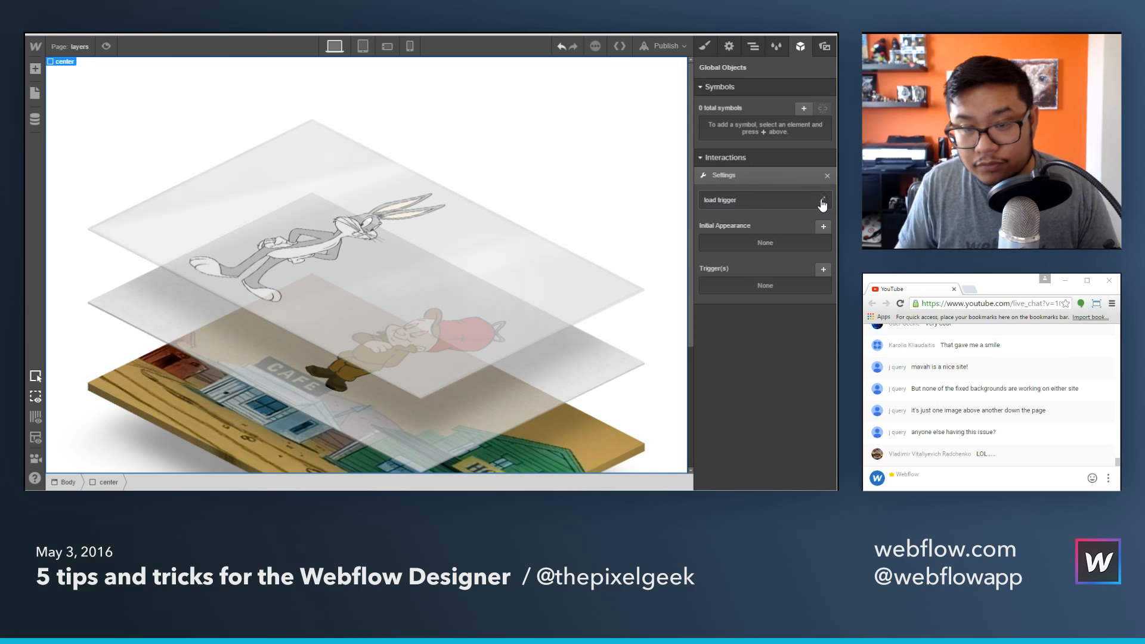
Add a Load trigger that waits for assets to load and affects the different element layer-1.
click(823, 270)
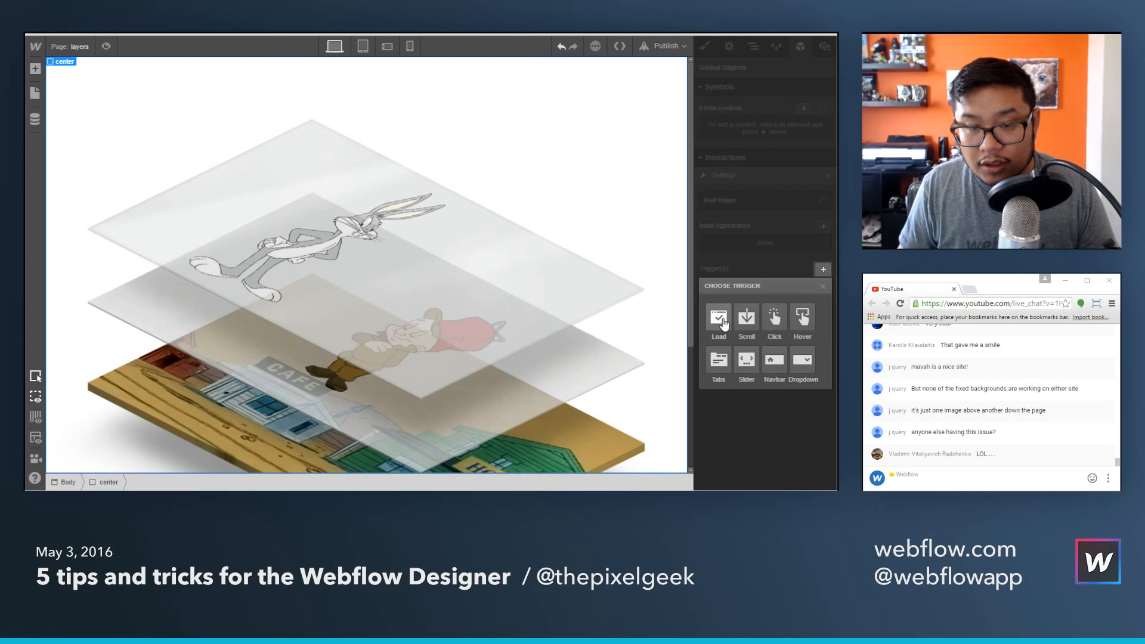
click(720, 320)
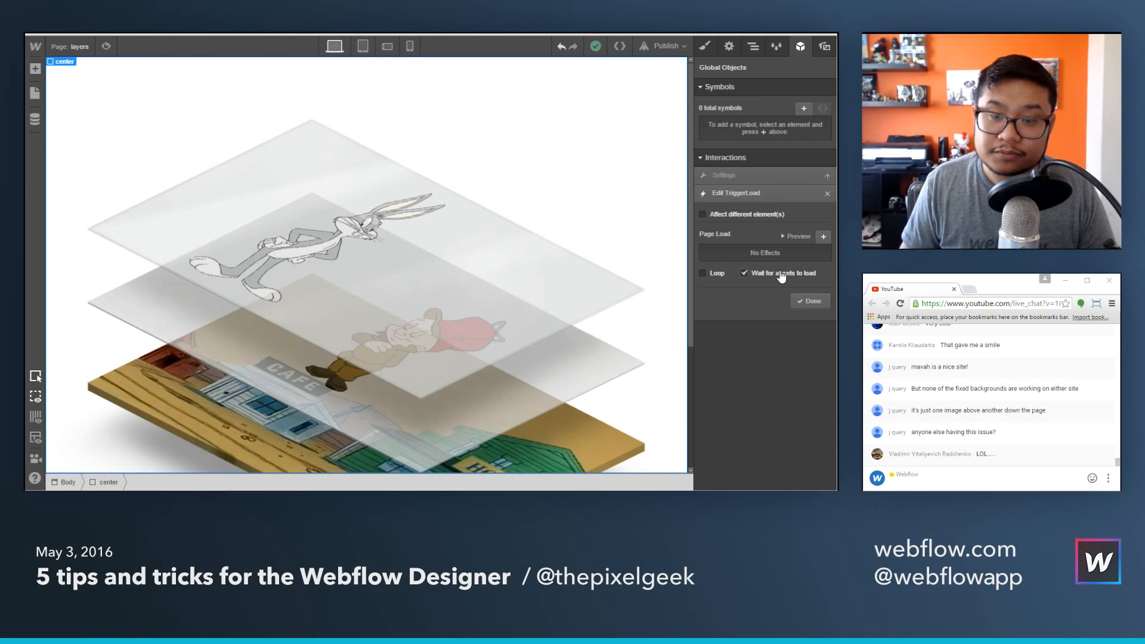
click(773, 222)
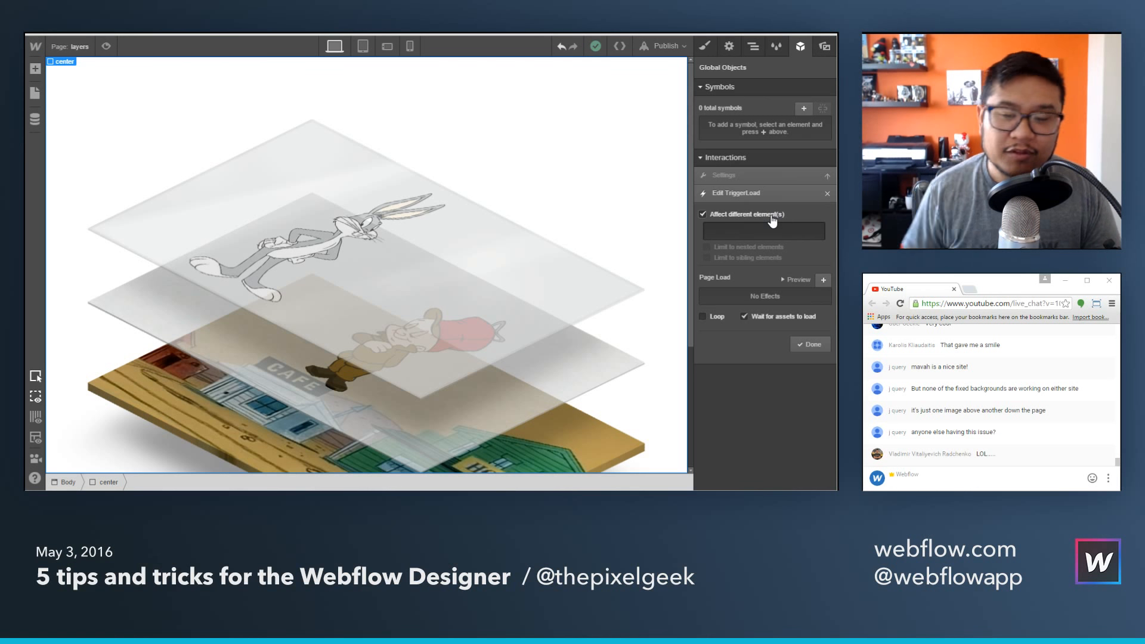
click(772, 230)
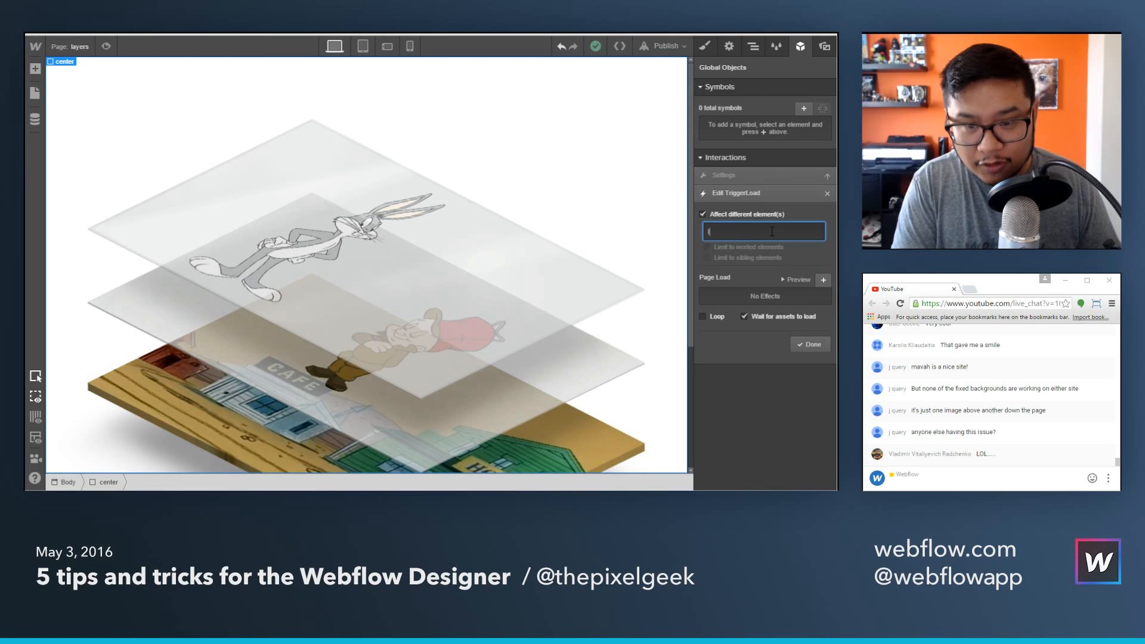
text(layer)
key(Return)
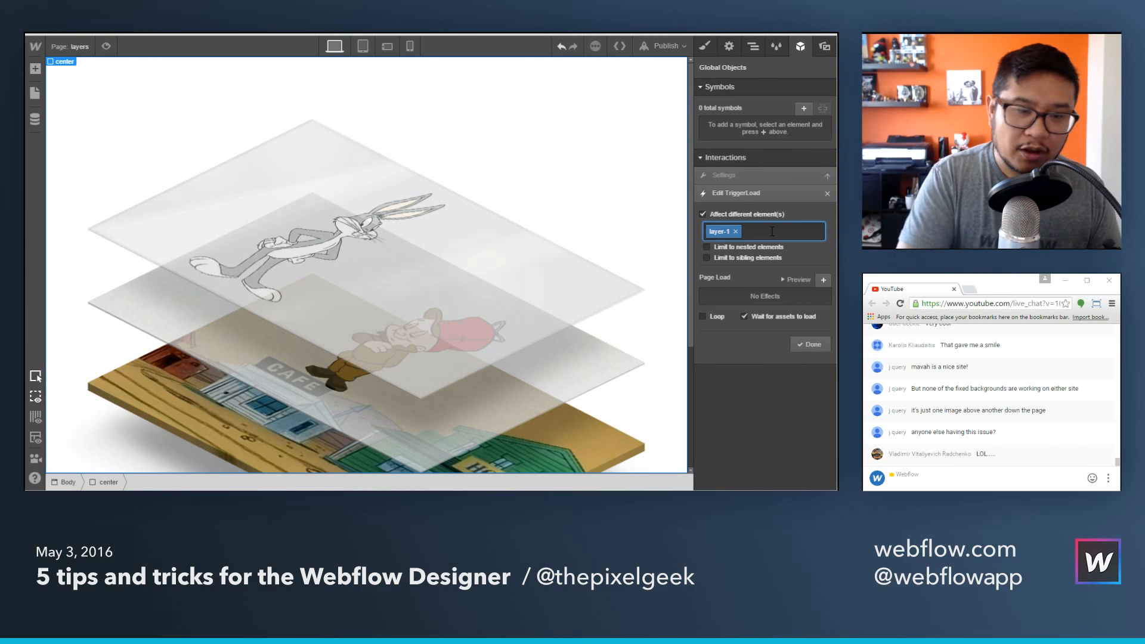
Add a page-load step that moves layer-1 to its origin at 100% opacity, and preview the effect.
click(824, 281)
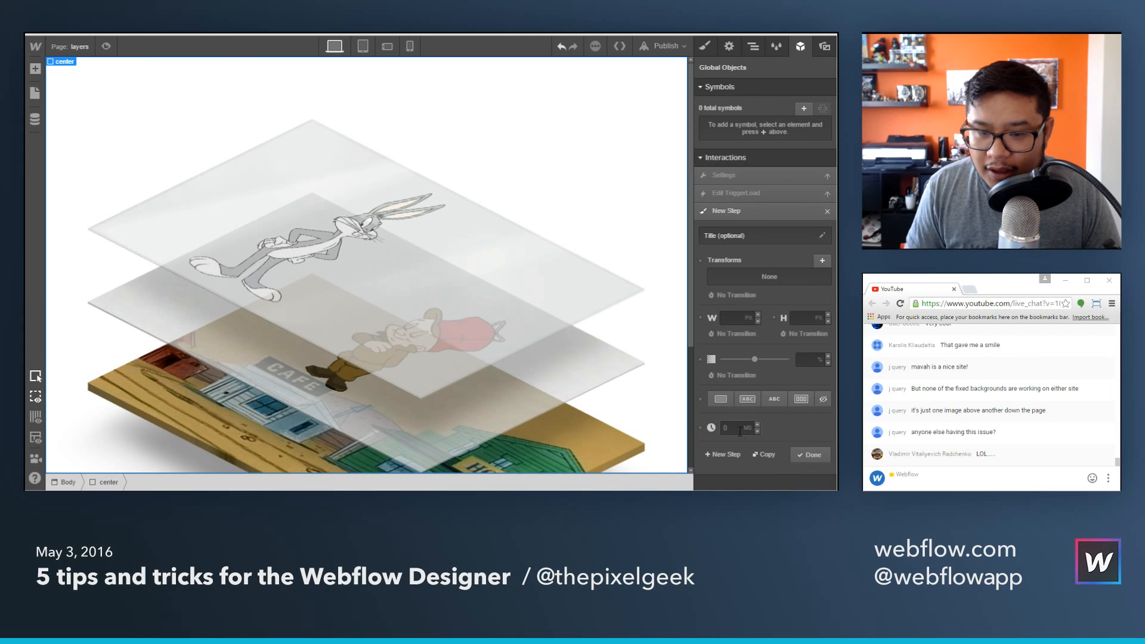
click(822, 261)
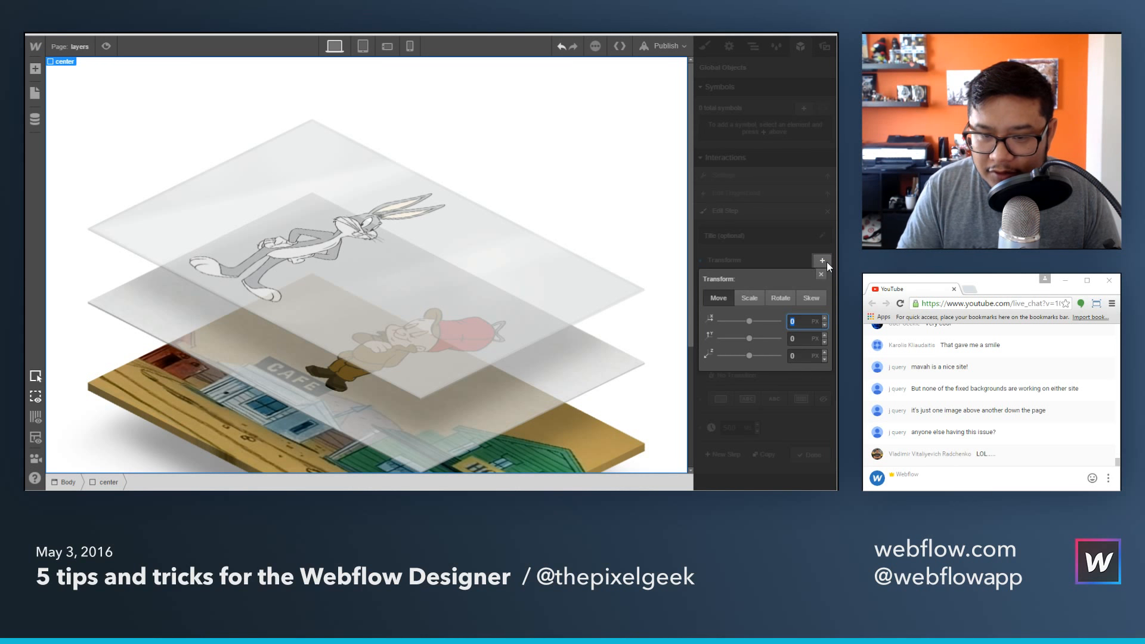
key(Return)
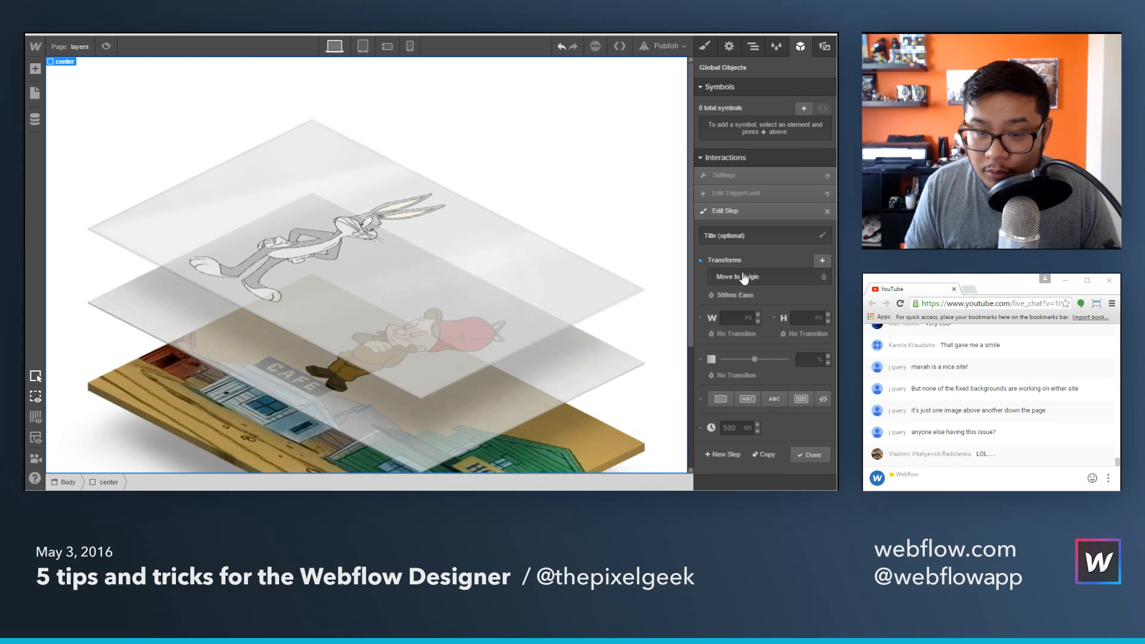
drag(755, 360, 787, 360)
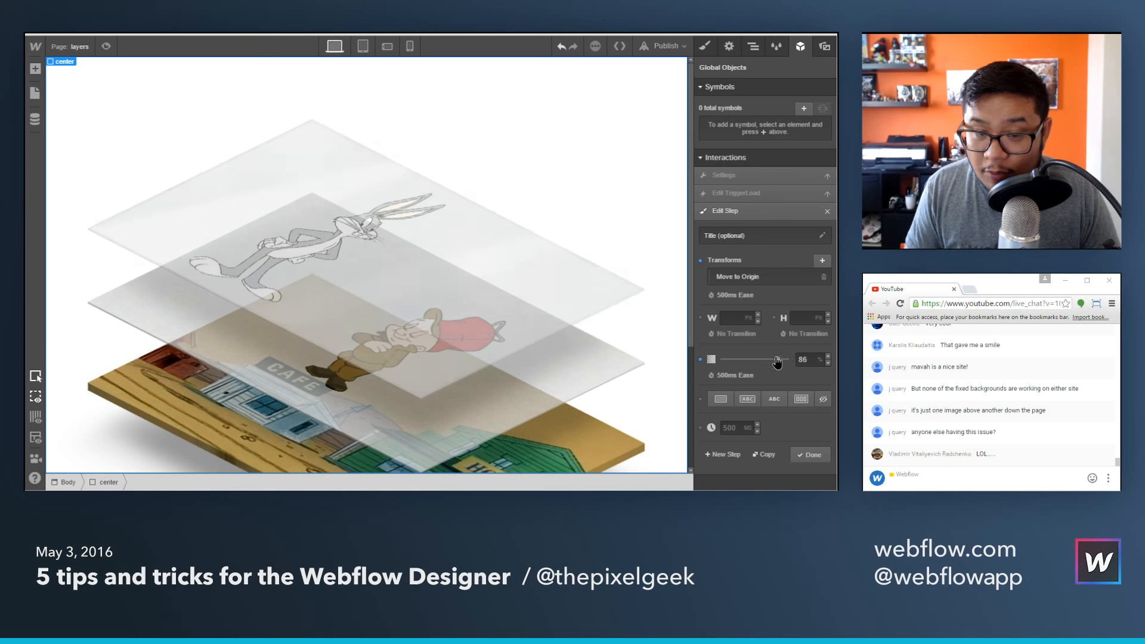
click(812, 456)
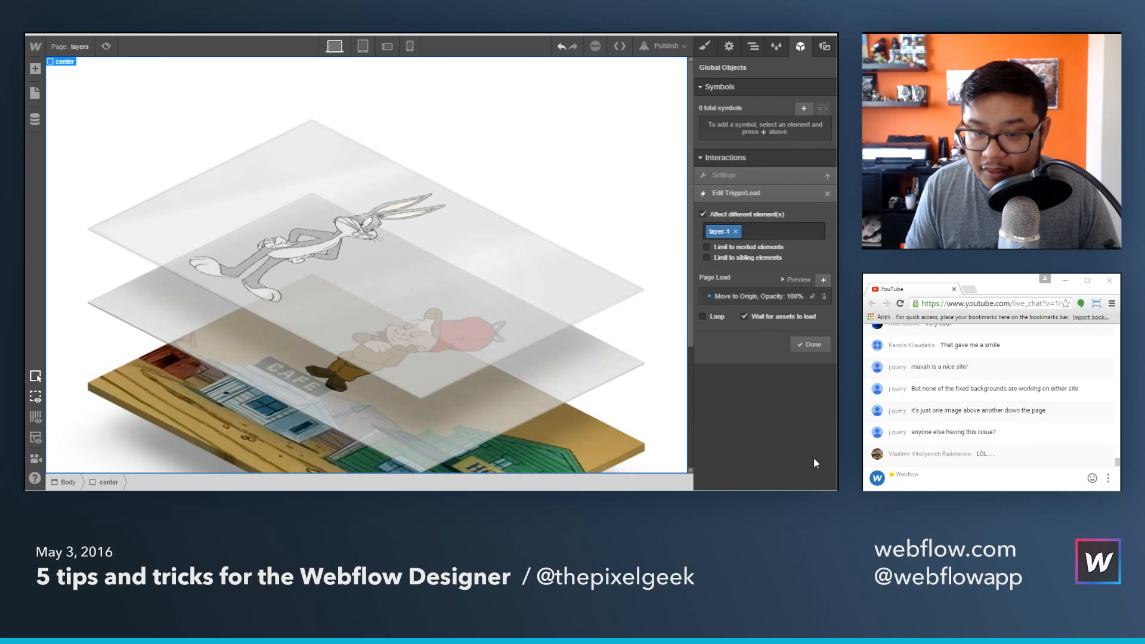
click(803, 281)
click(802, 280)
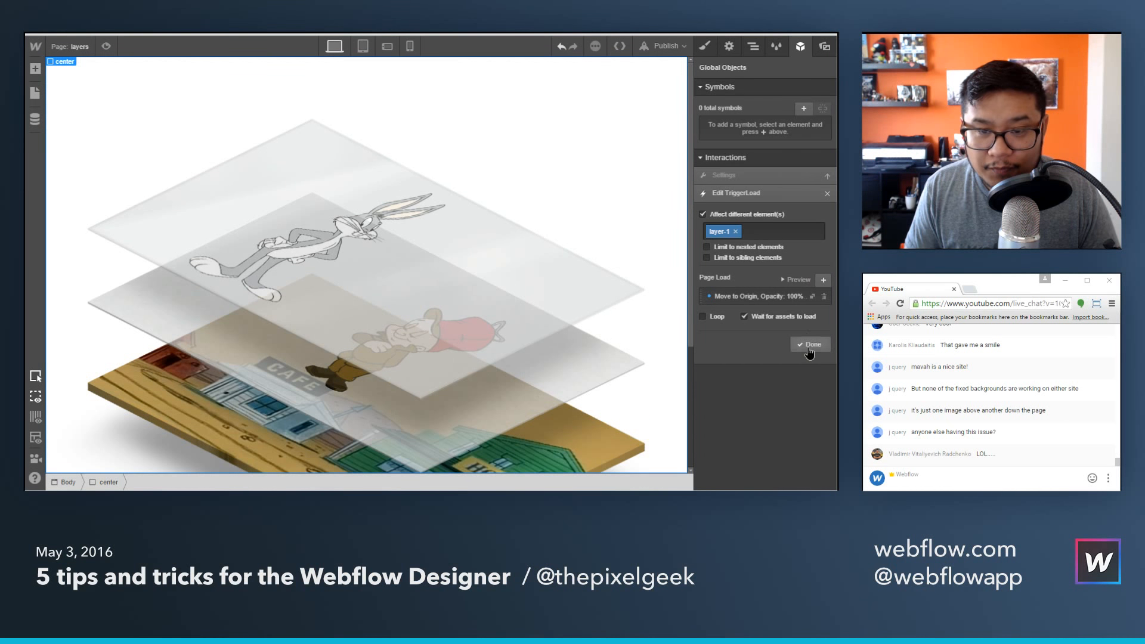
click(810, 346)
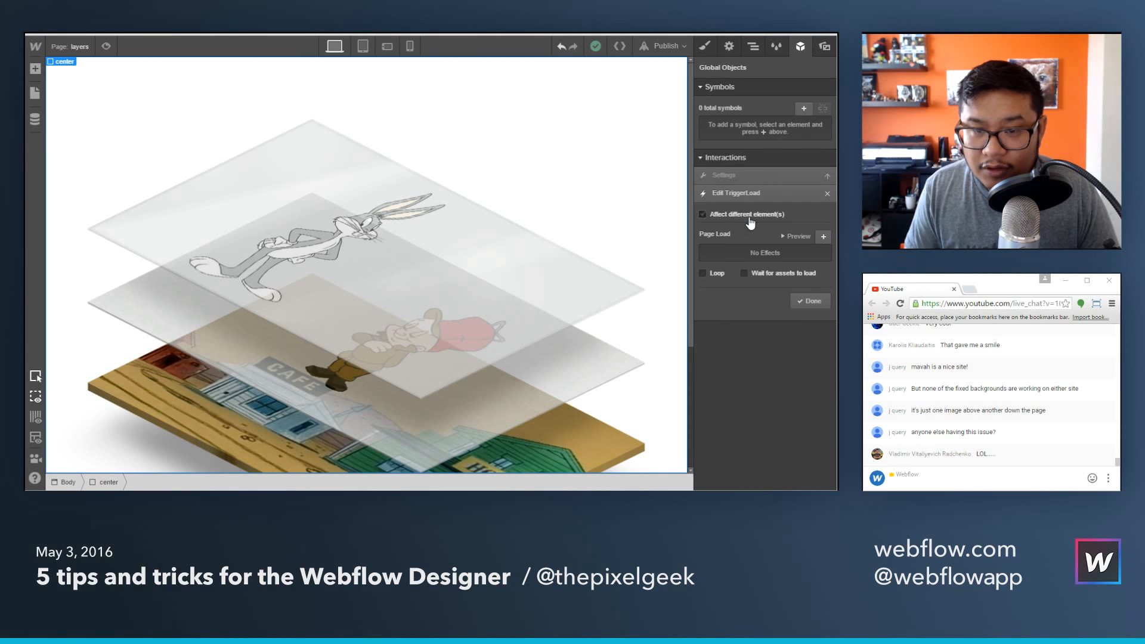
Make the second Load trigger affect the different element layer-2 and wait for assets to load.
click(750, 217)
click(751, 232)
text(layer)
key(Down)
key(Return)
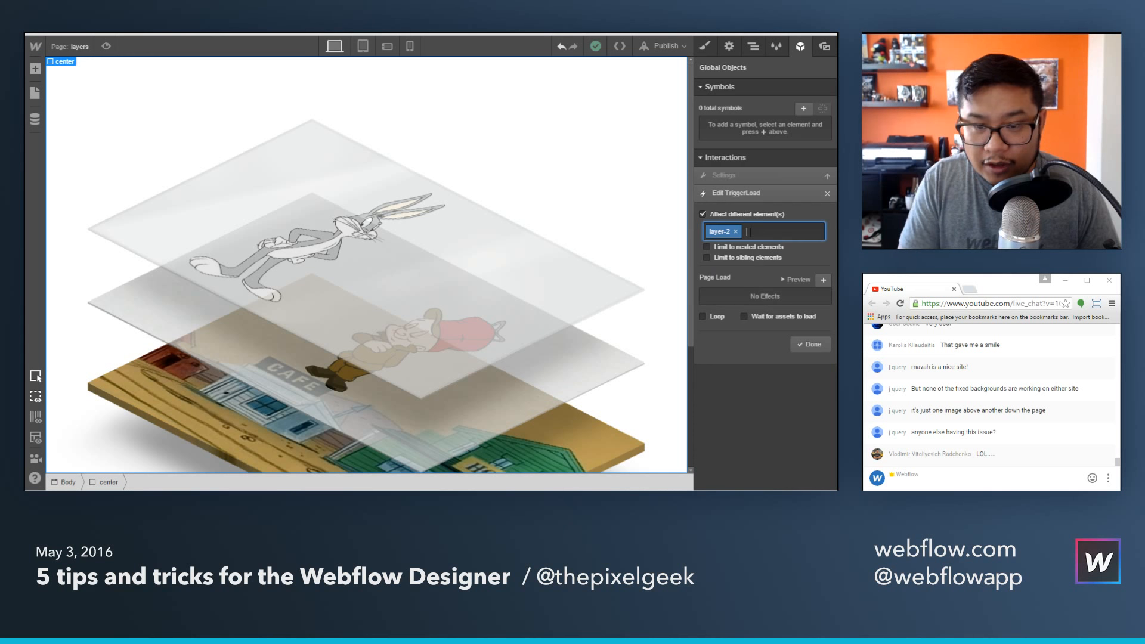
click(752, 317)
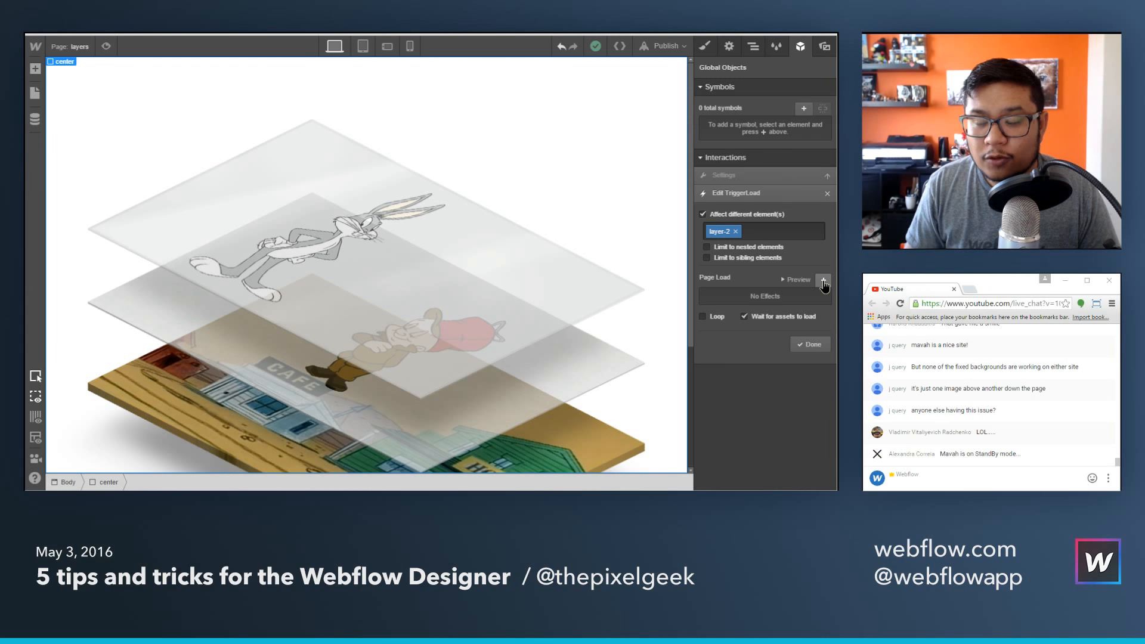
Add a page-load step for layer-2 with a wait time of 250 ms.
click(823, 281)
click(734, 425)
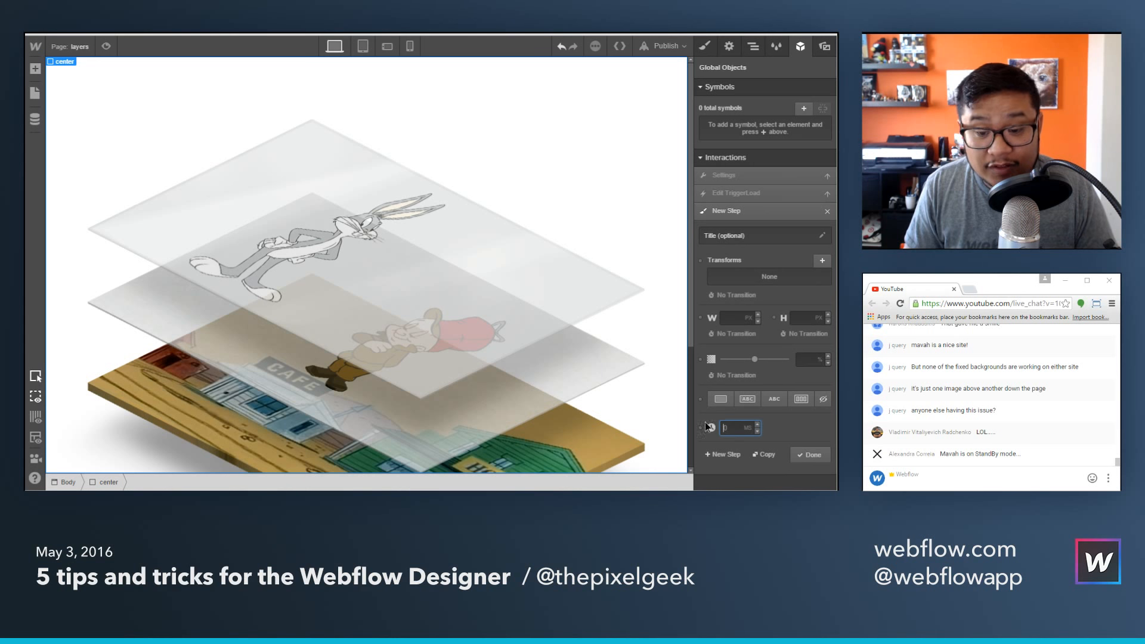
text(250)
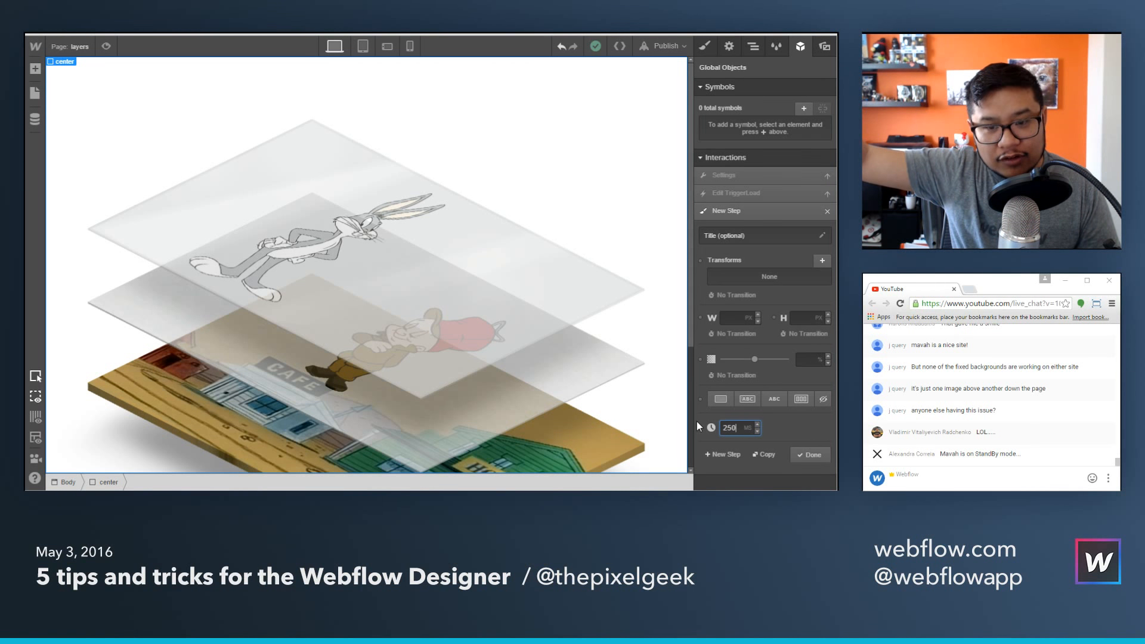
key(Return)
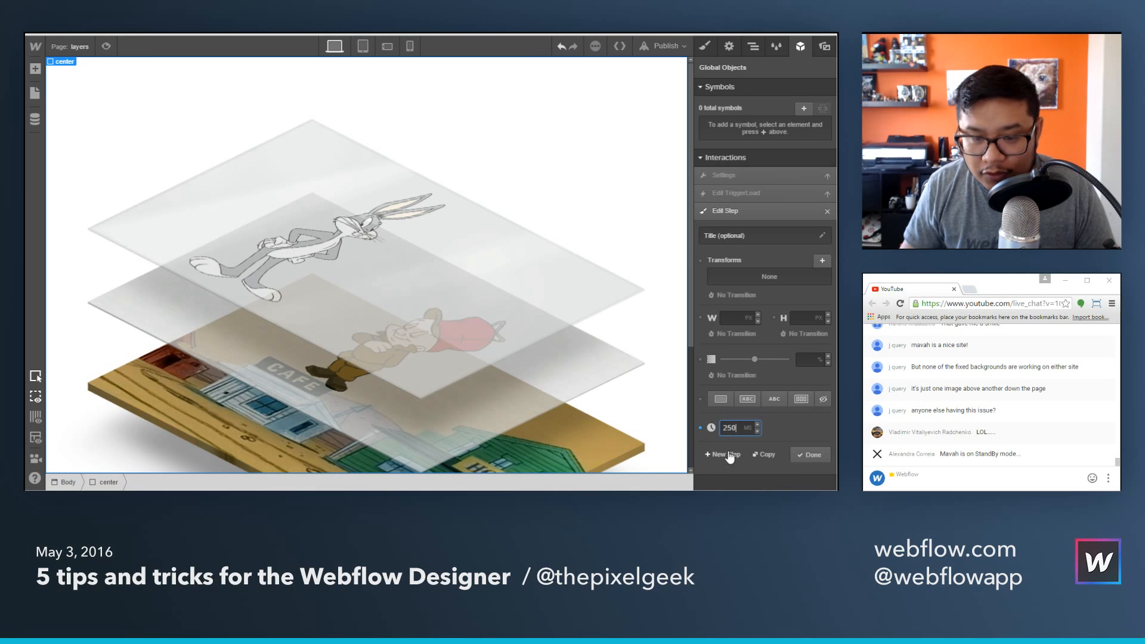
Add a second page-load step that moves layer-2 to its origin at 100% opacity, and finish its trigger.
click(731, 457)
click(822, 261)
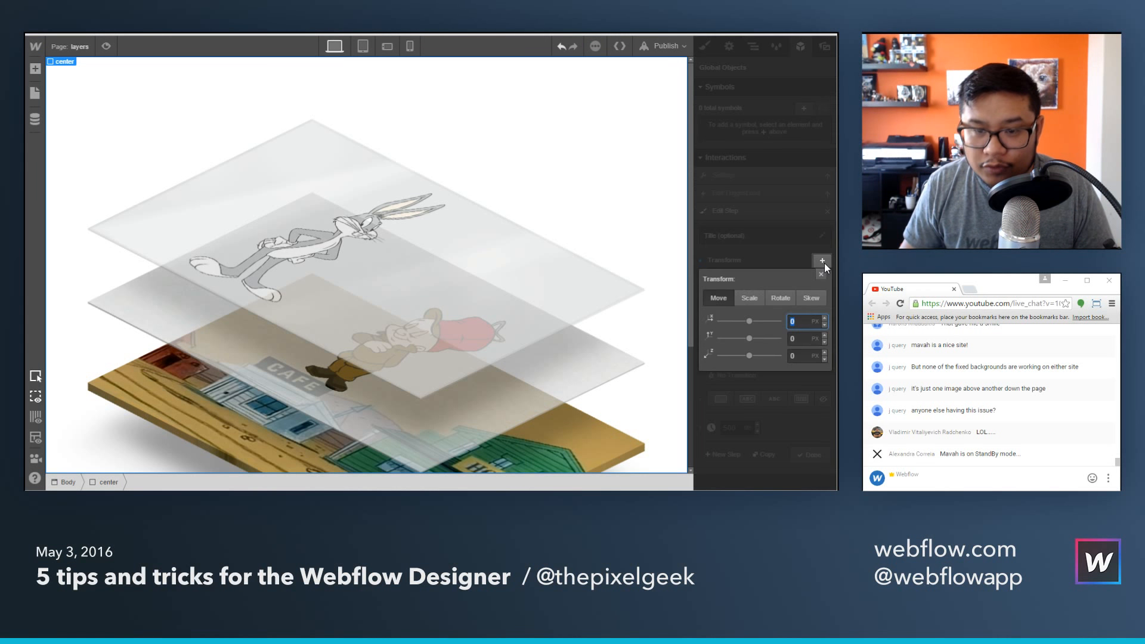
click(824, 263)
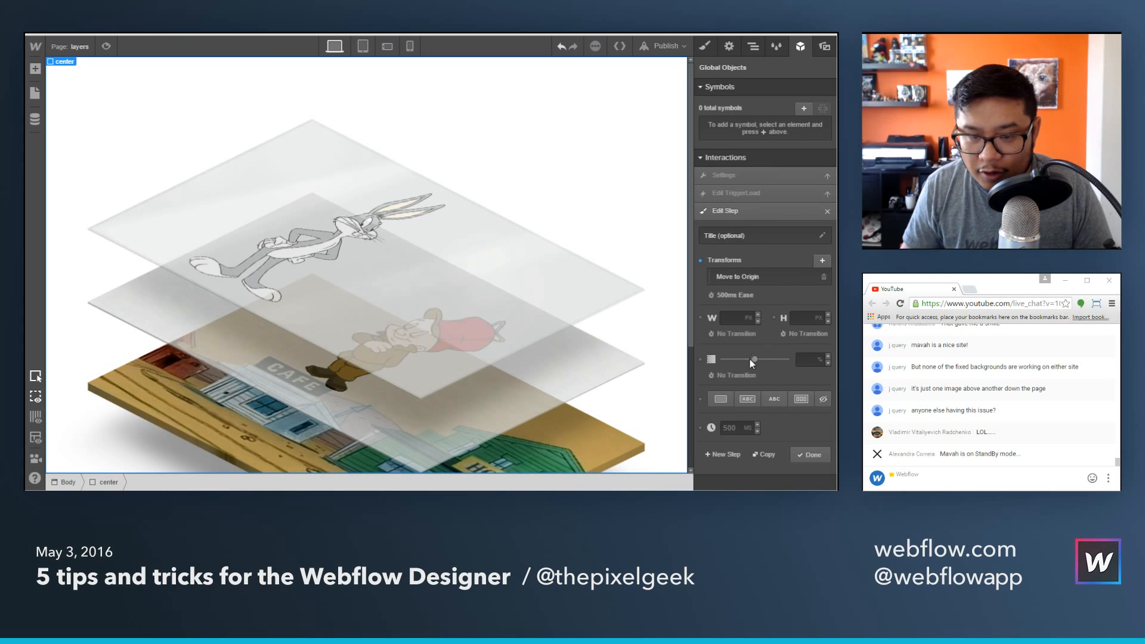
drag(753, 359, 799, 355)
click(813, 453)
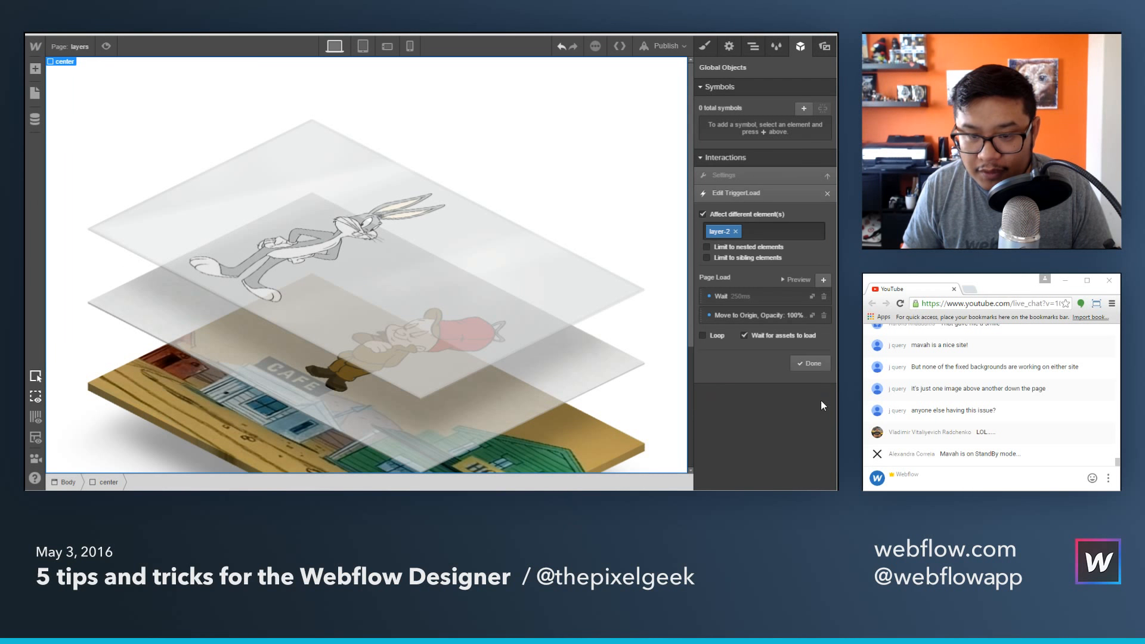
click(806, 363)
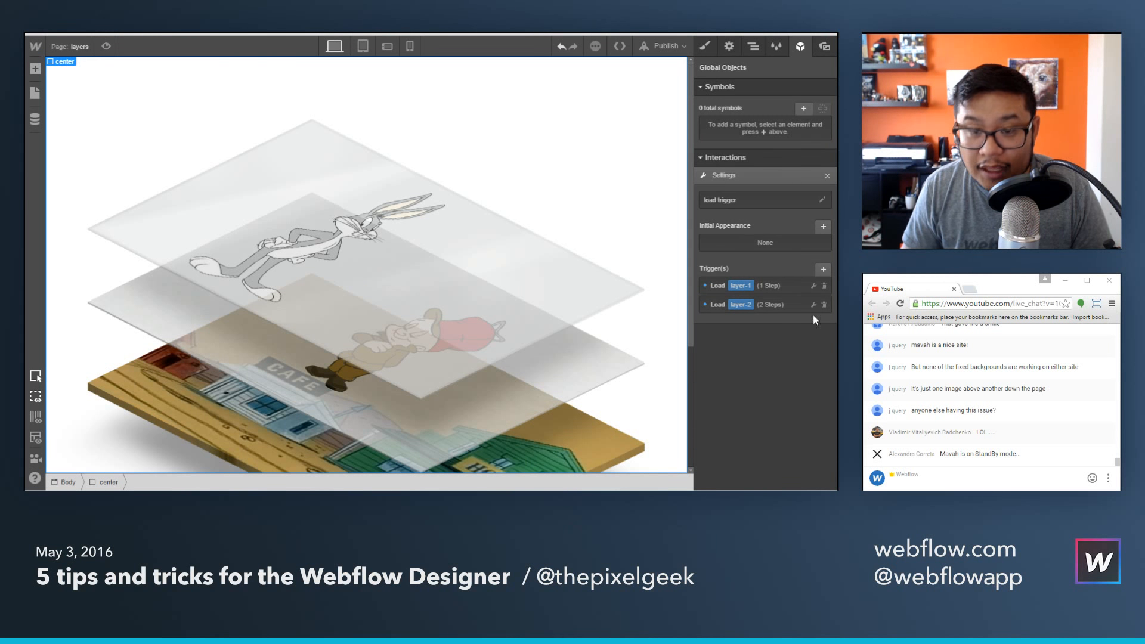
Add a third Load trigger that affects the different element layer-3 and waits for assets to load.
click(823, 270)
click(719, 318)
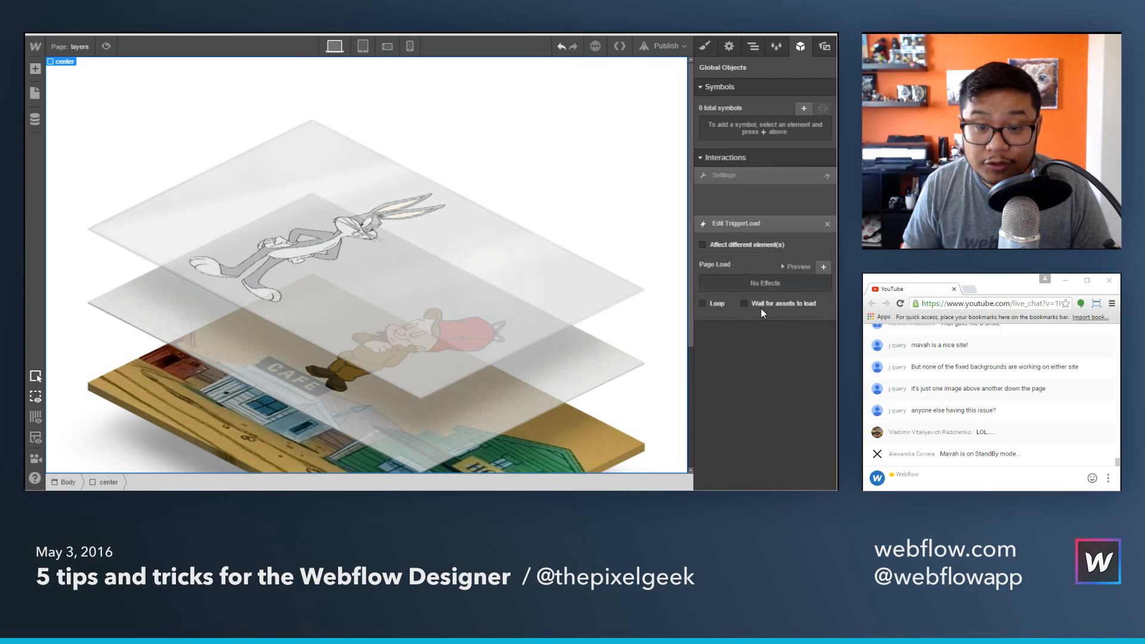
click(739, 214)
click(741, 237)
text(layer)
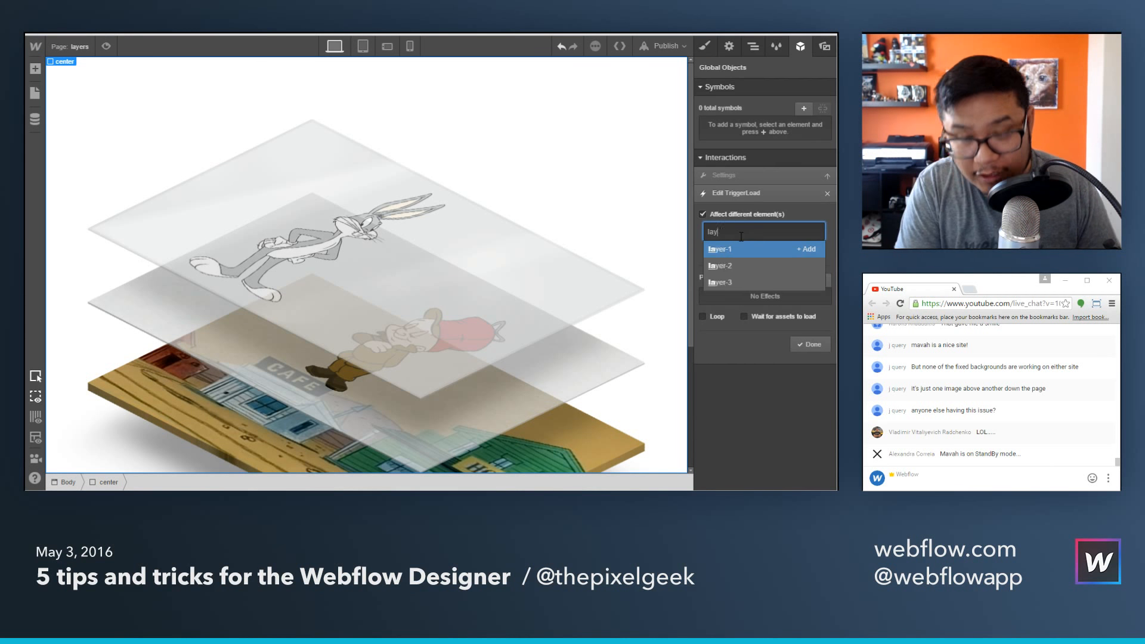
key(Down)
key(Down)
key(Return)
click(745, 316)
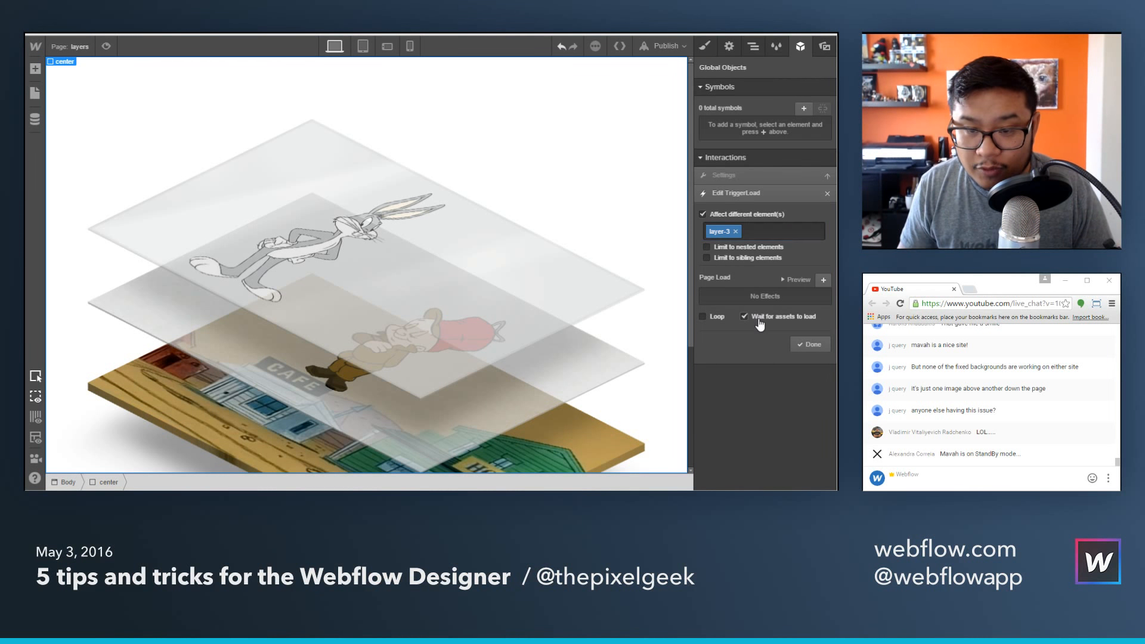
Add a page-load step for layer-3 with a wait time of 500 ms.
click(822, 280)
click(735, 428)
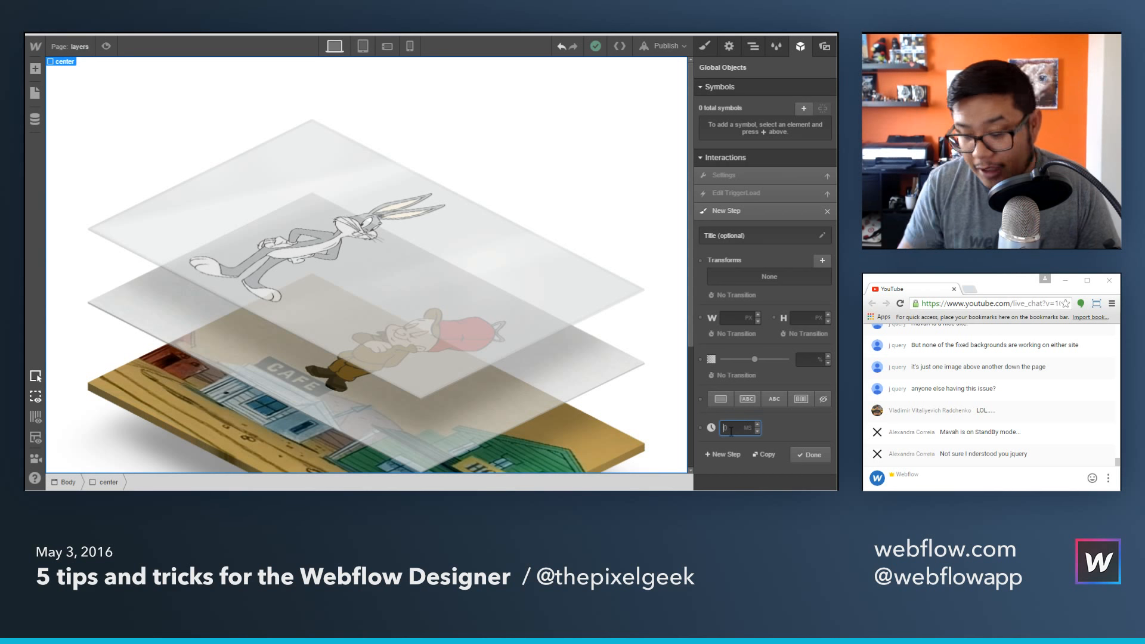
text(500)
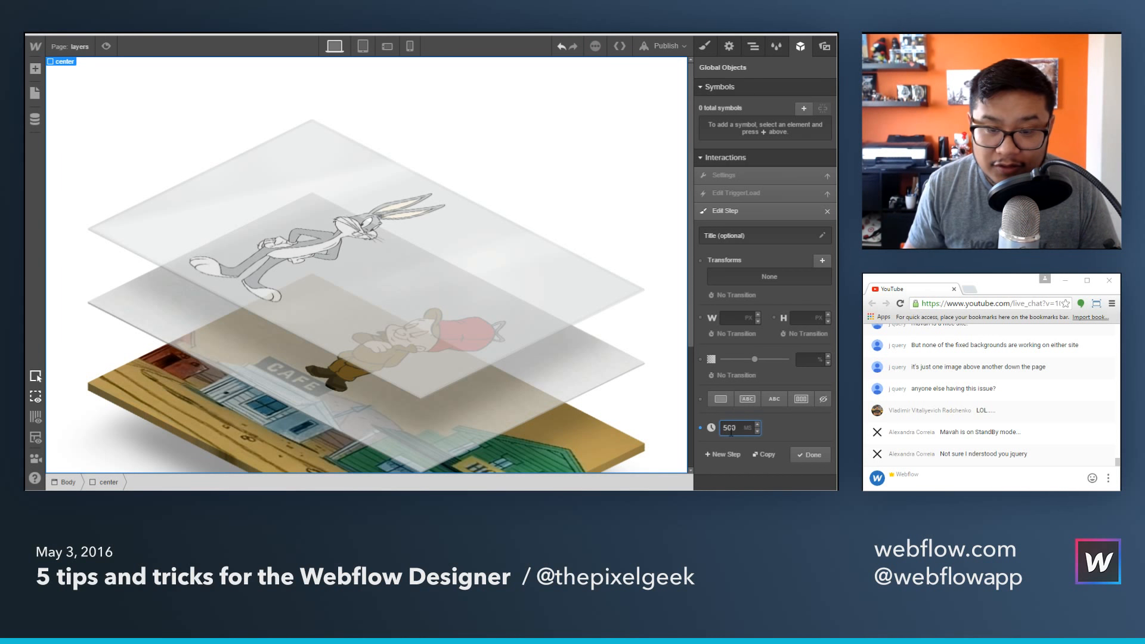
Add a follow-up page-load step that moves layer-3 to its origin at 100% opacity, and finish its trigger.
click(823, 262)
click(825, 262)
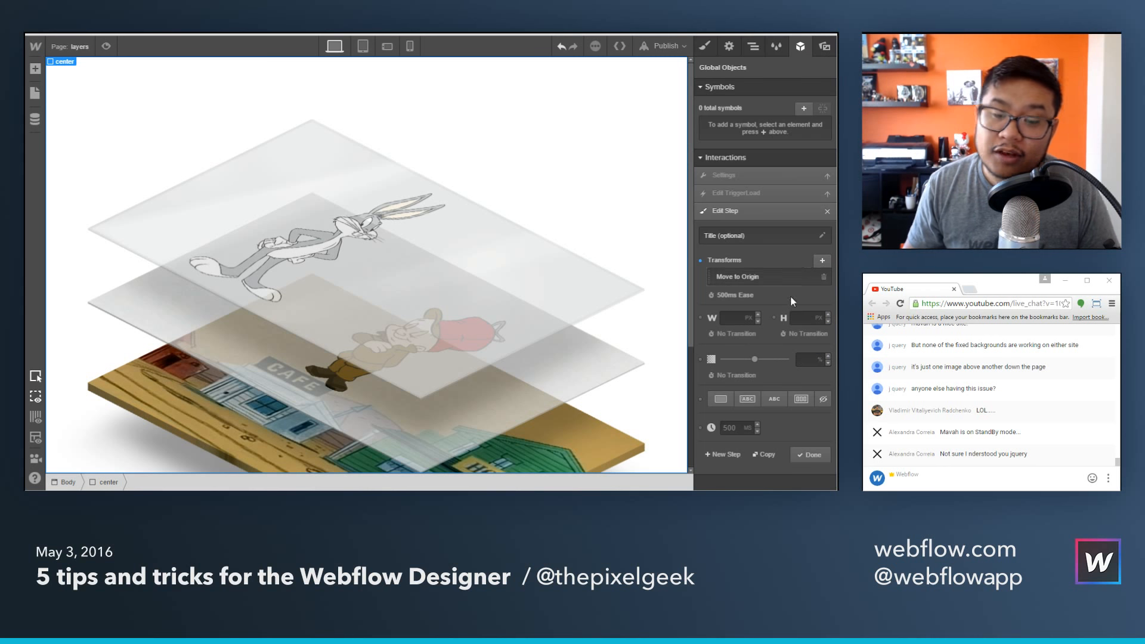
click(755, 363)
click(812, 455)
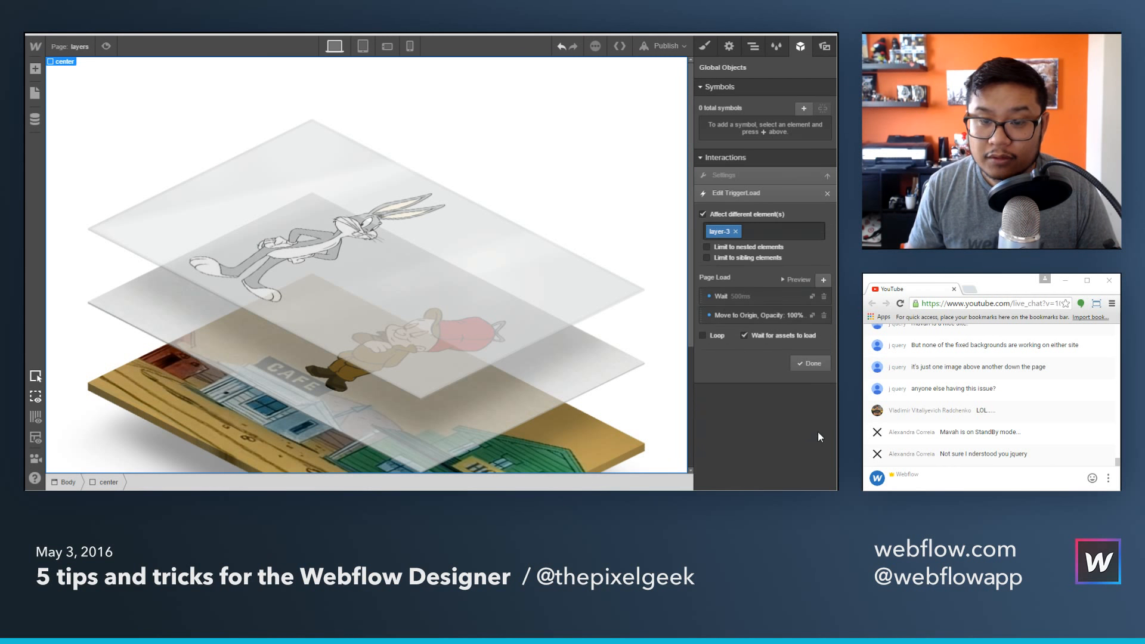
click(813, 364)
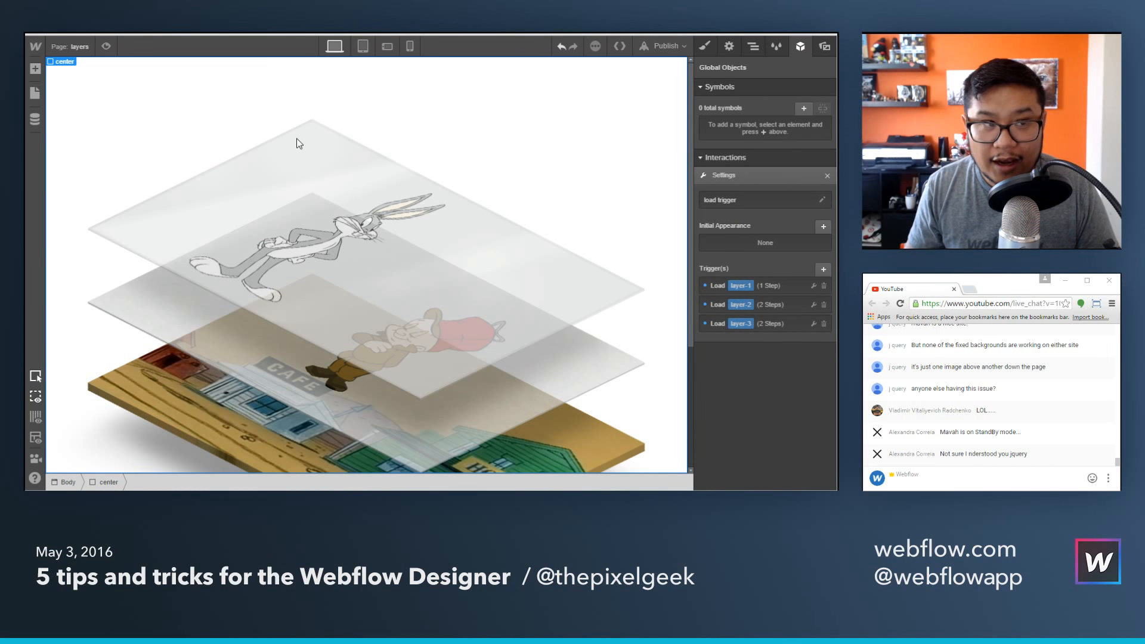
Preview the layers page twice to check the staggered load animation of the three layers.
click(105, 48)
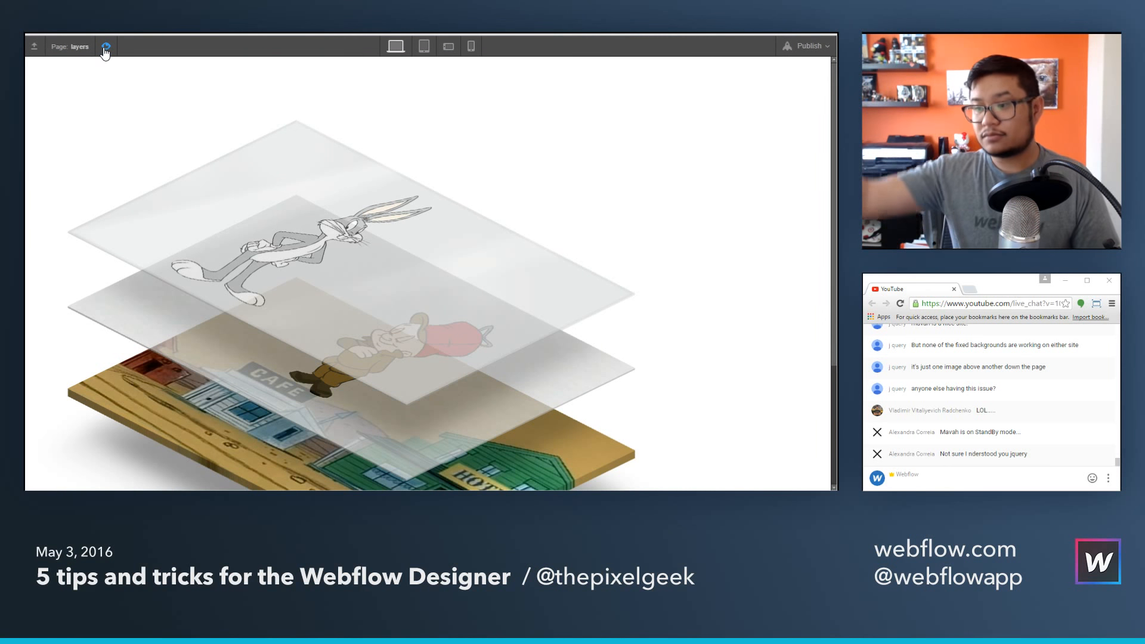
click(105, 47)
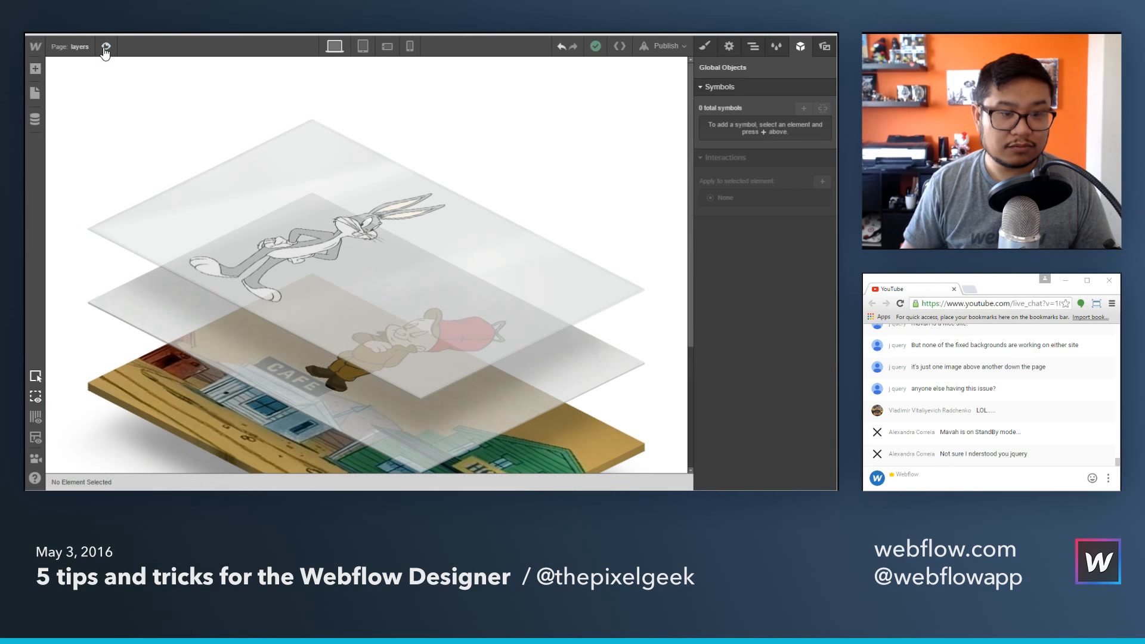
click(105, 47)
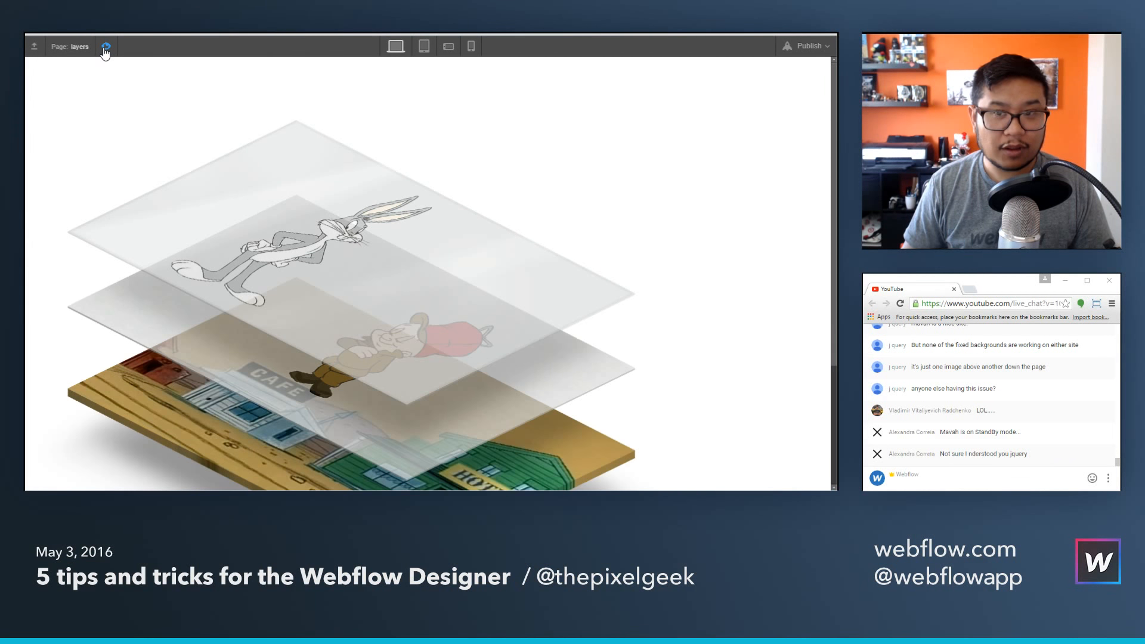
click(105, 48)
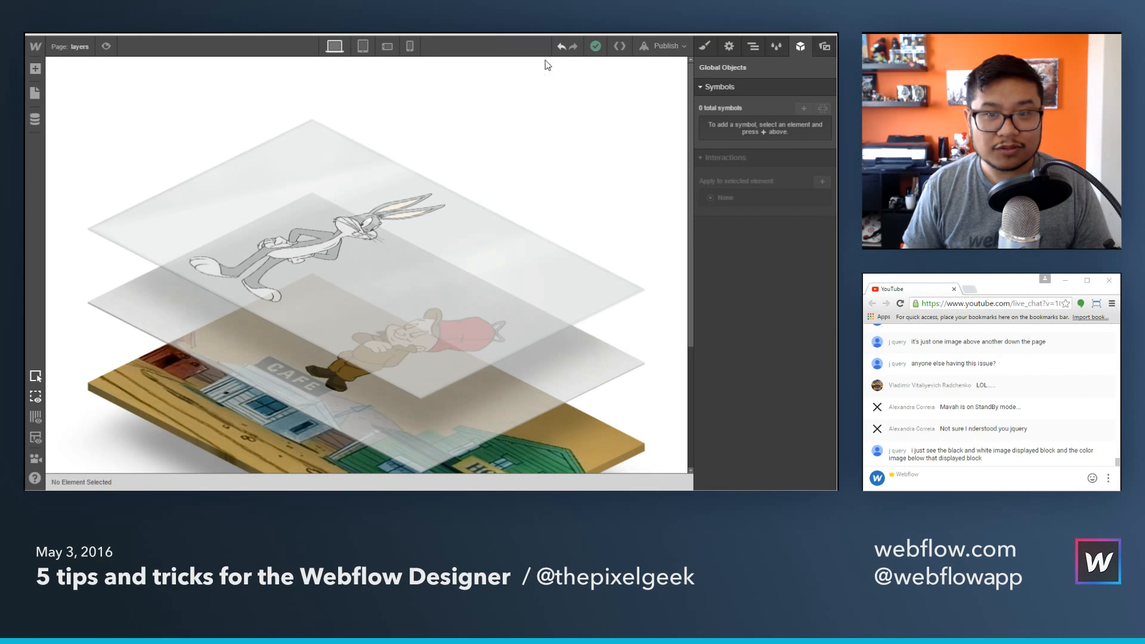
Publish the site to 5-tips.webflow.io and switch to the live site in the browser.
click(663, 46)
click(567, 161)
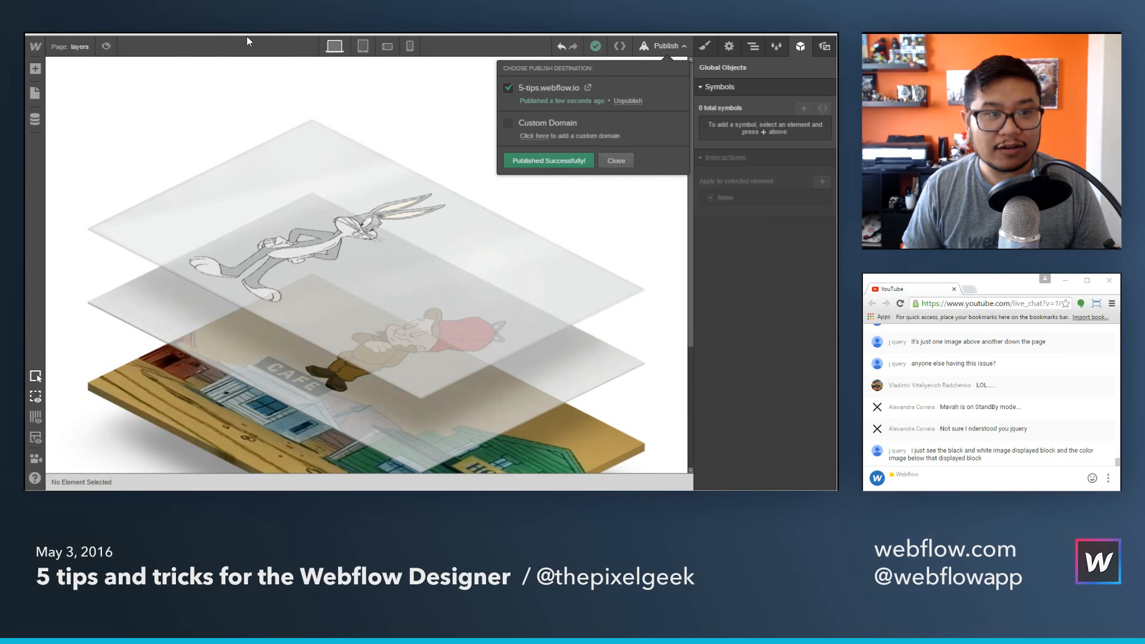
key(ctrl+Tab)
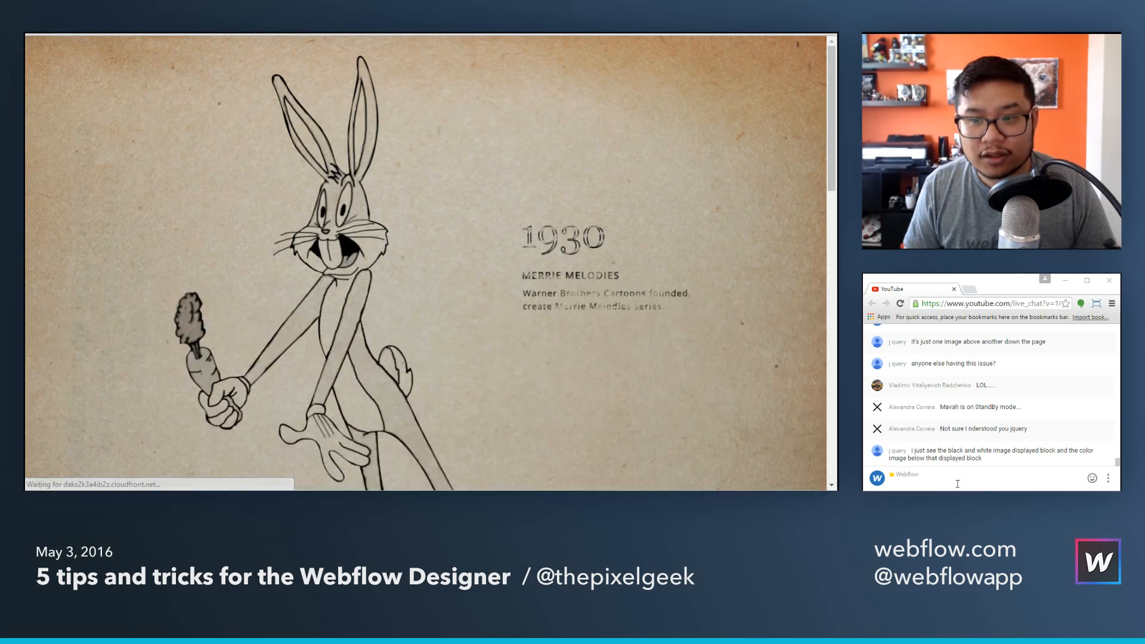
click(963, 485)
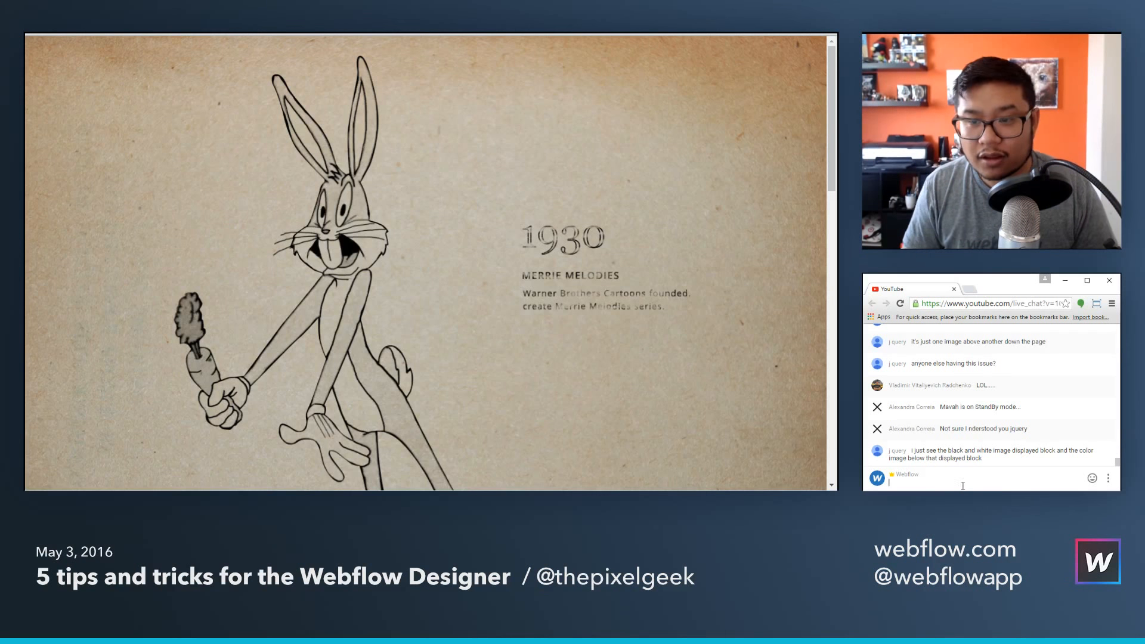
text(http://5-tips.webflow.io/)
key(Return)
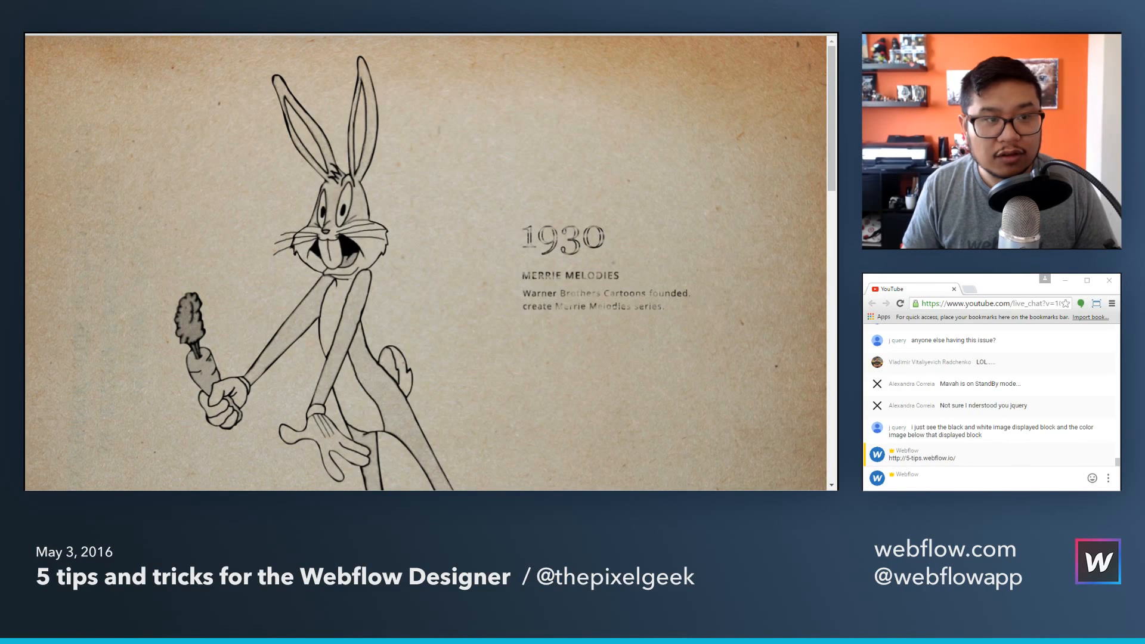
text(/layers)
key(Return)
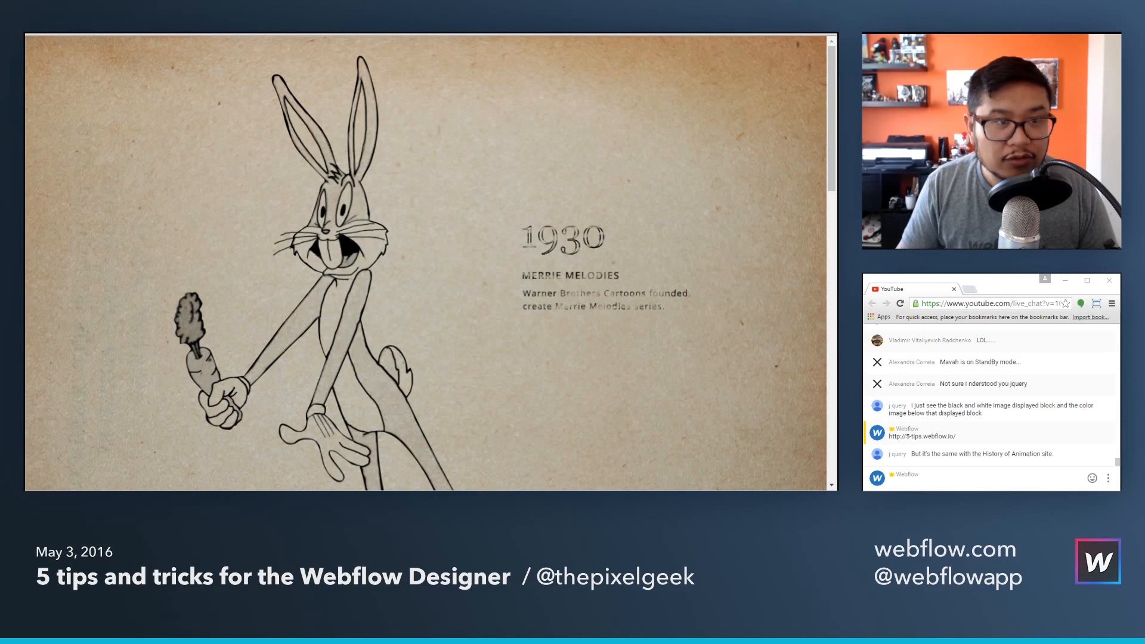
click(934, 486)
text(http://5-tips.webflow.io/layers)
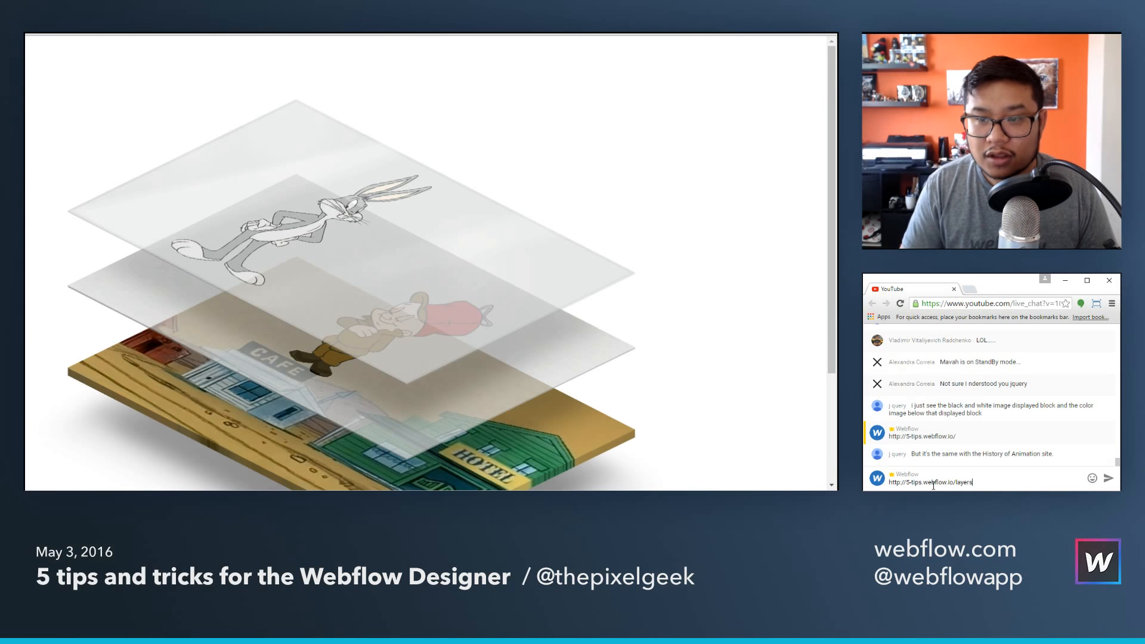
key(Return)
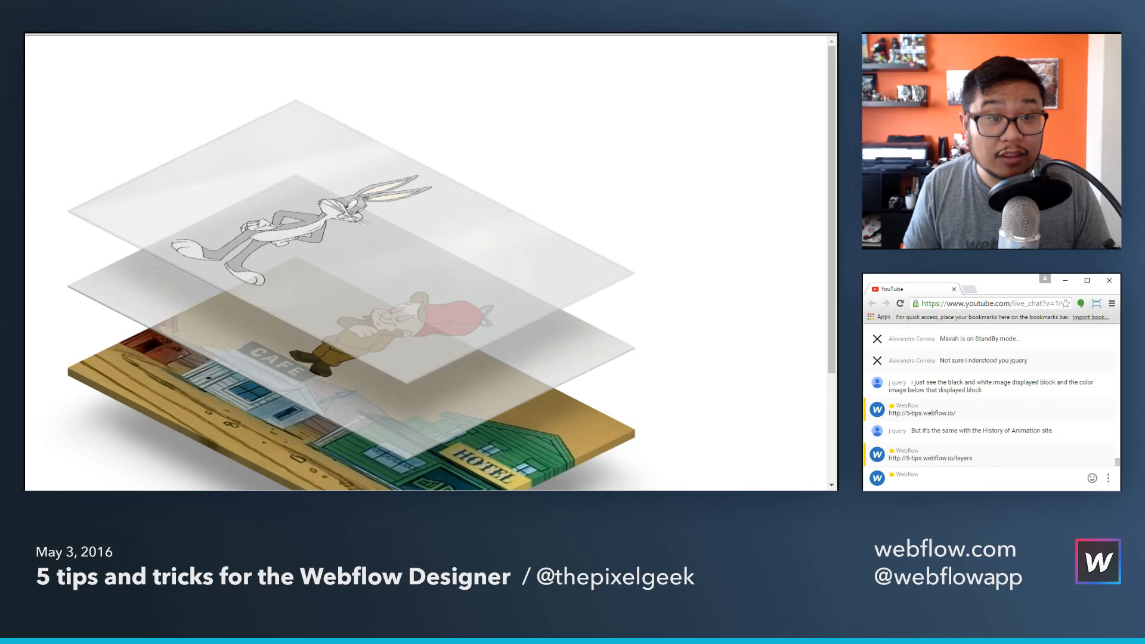
Return to the Webflow Designer and read through the viewers' questions and comments in the live chat.
key(alt+Tab)
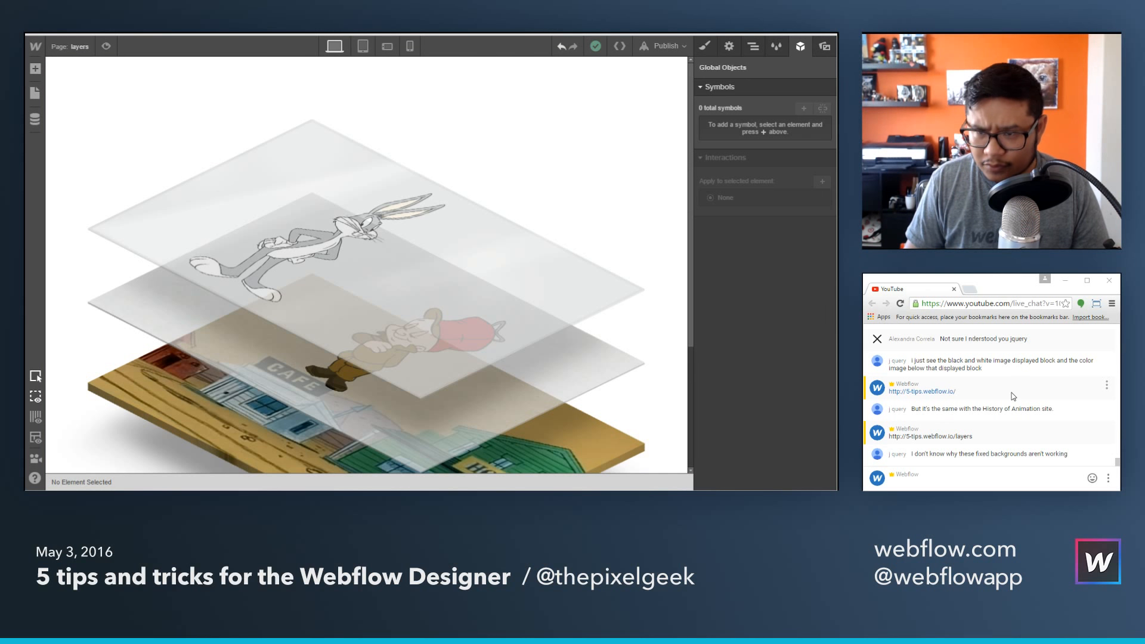
scroll(1012, 396, up, 1)
scroll(1011, 396, down, 1)
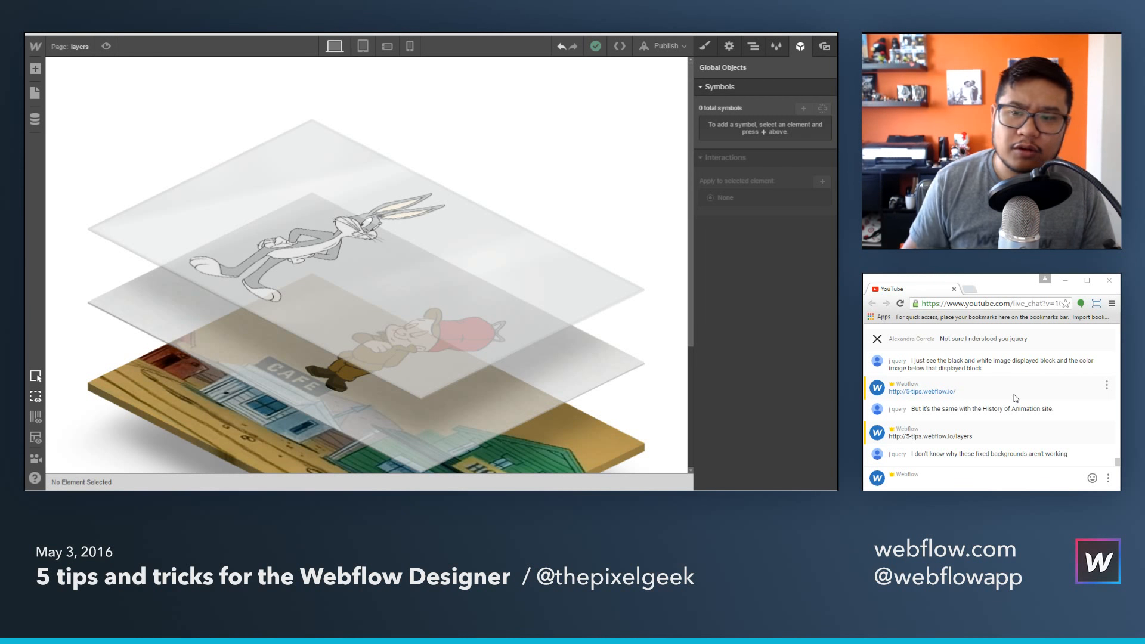
scroll(1016, 398, down, 5)
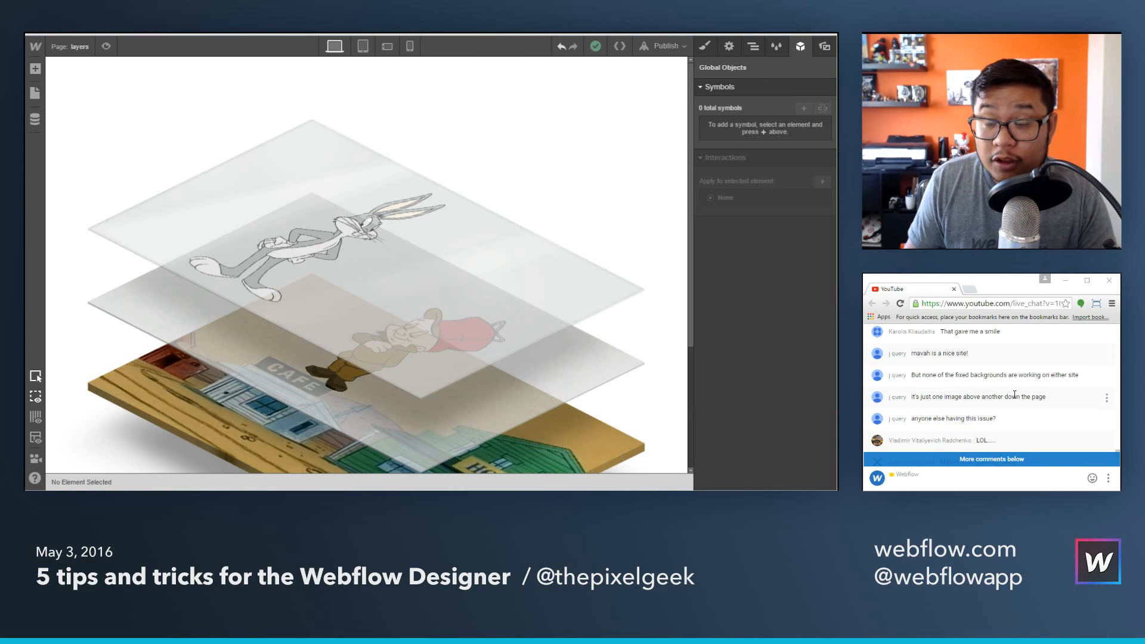
scroll(1014, 395, down, 5)
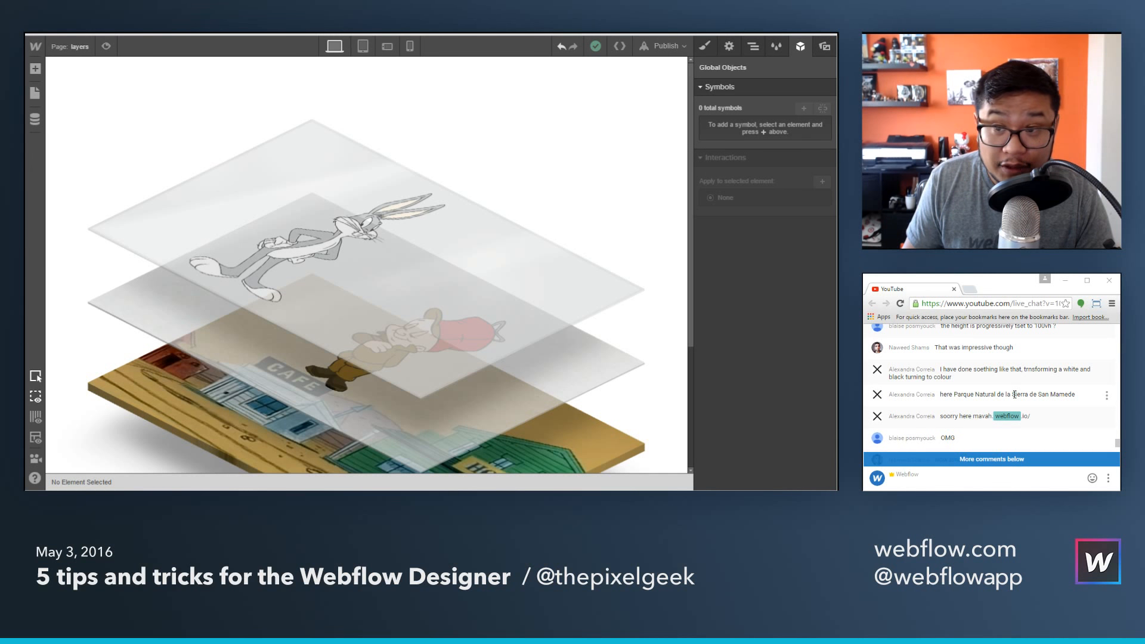
scroll(1015, 394, up, 4)
scroll(1014, 396, down, 4)
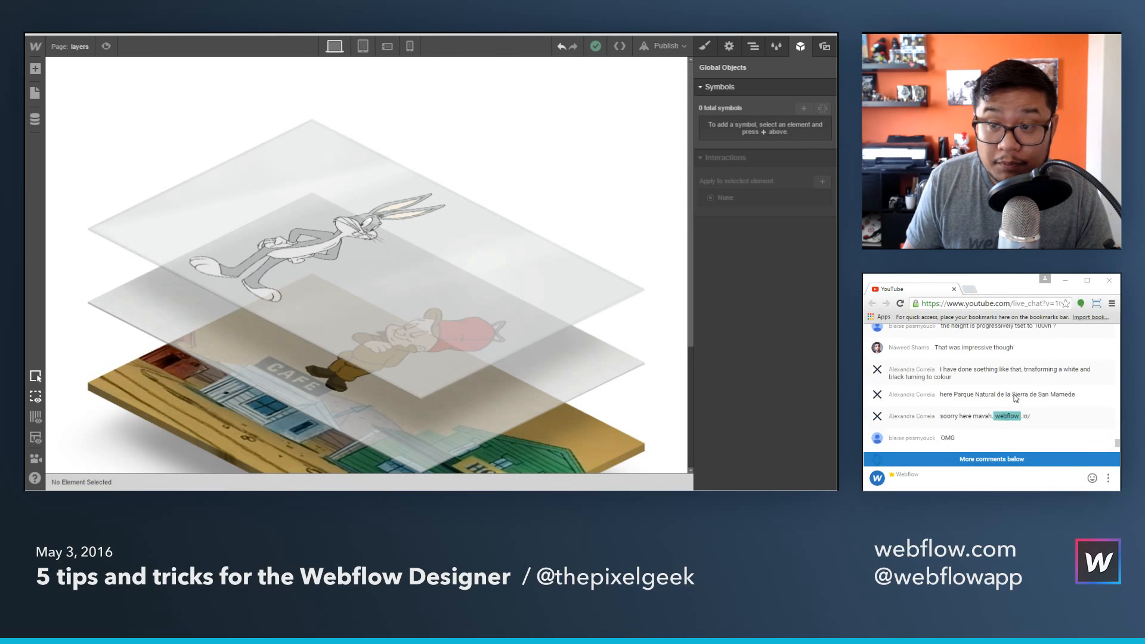
scroll(1016, 398, down, 5)
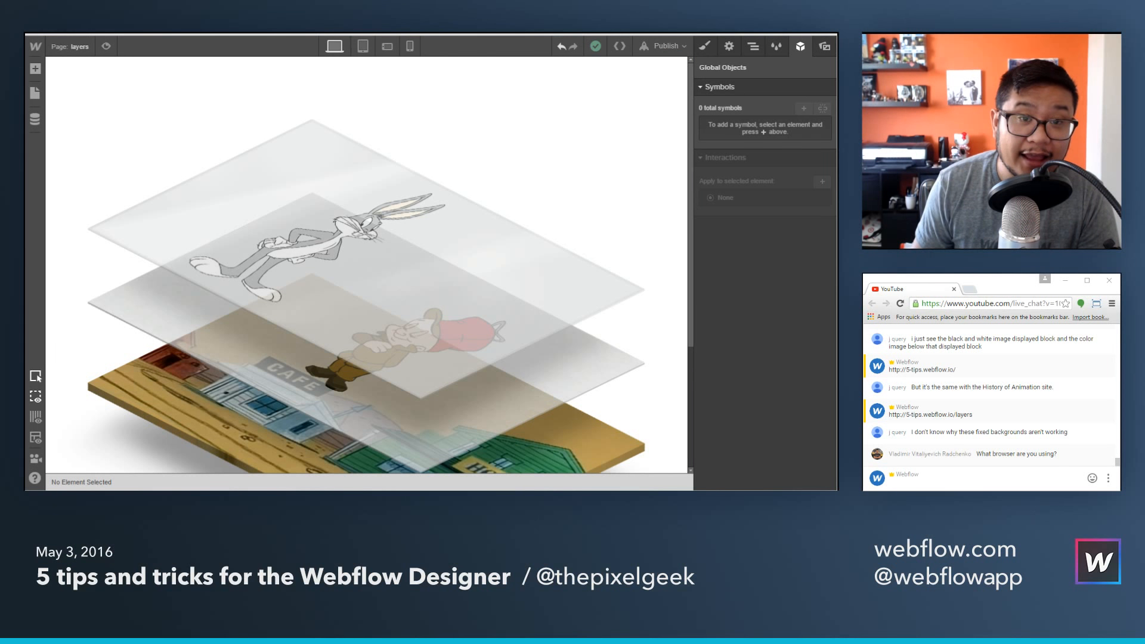
Examine the stacked cartoon layers on the live example site, and switch back to the Webflow Designer.
click(450, 32)
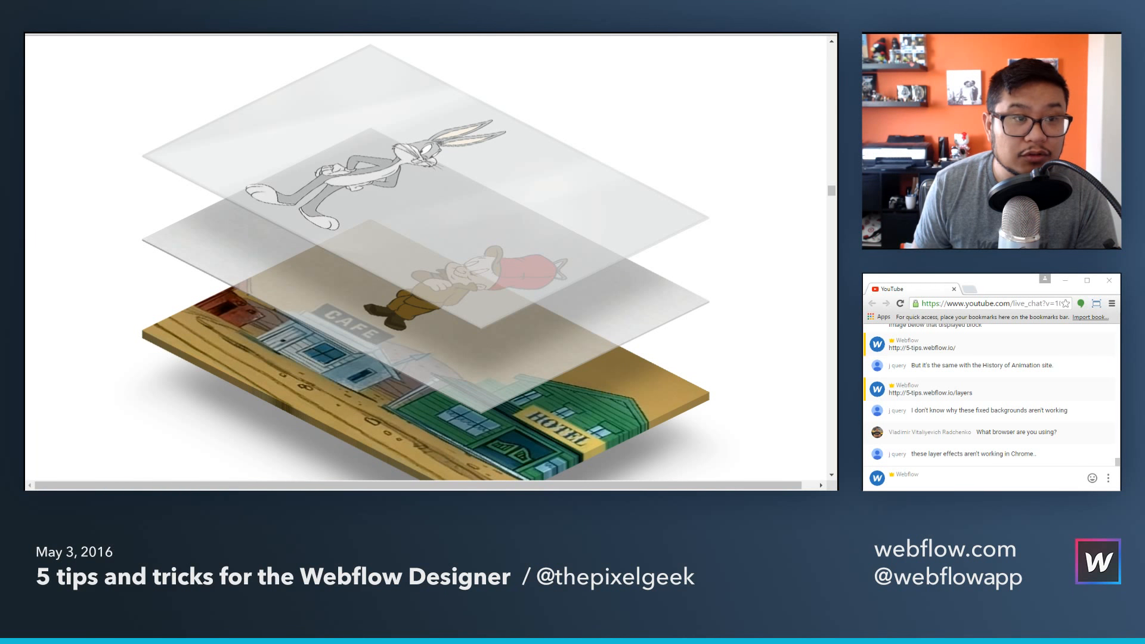
key(ctrl+Tab)
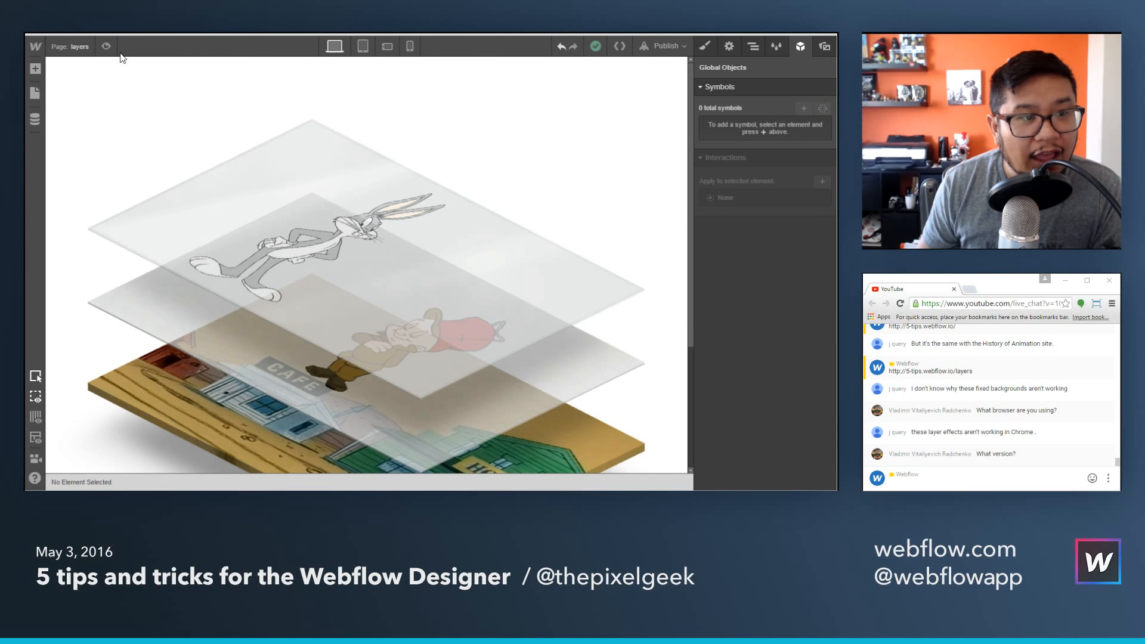
Open the Home page in the Designer and take a brief look at the site's CMS collections.
click(70, 46)
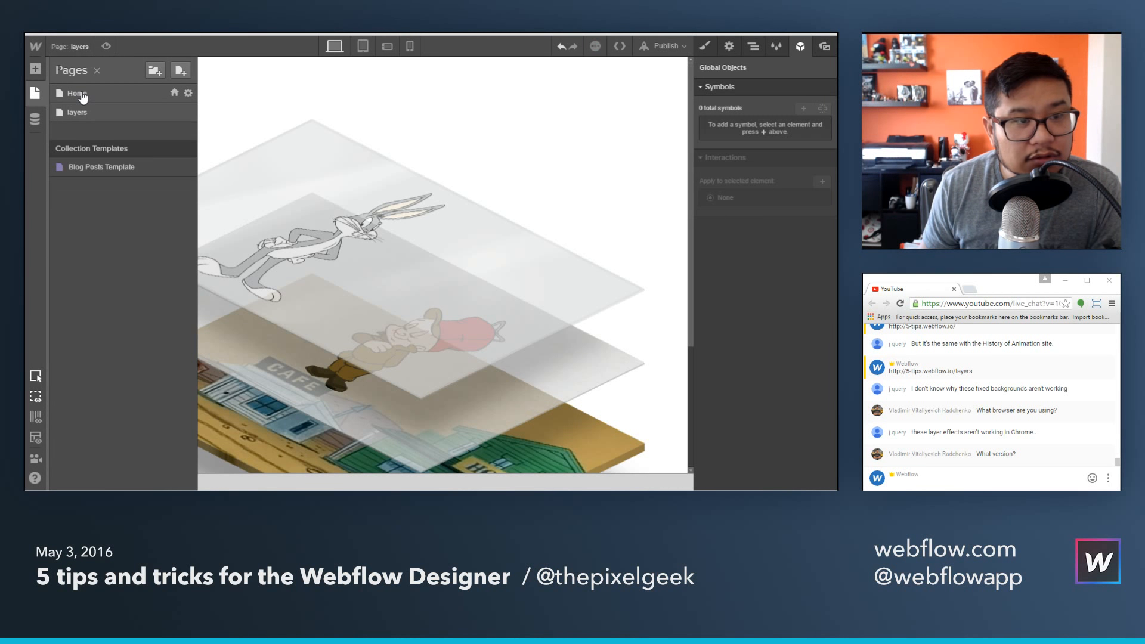
click(82, 95)
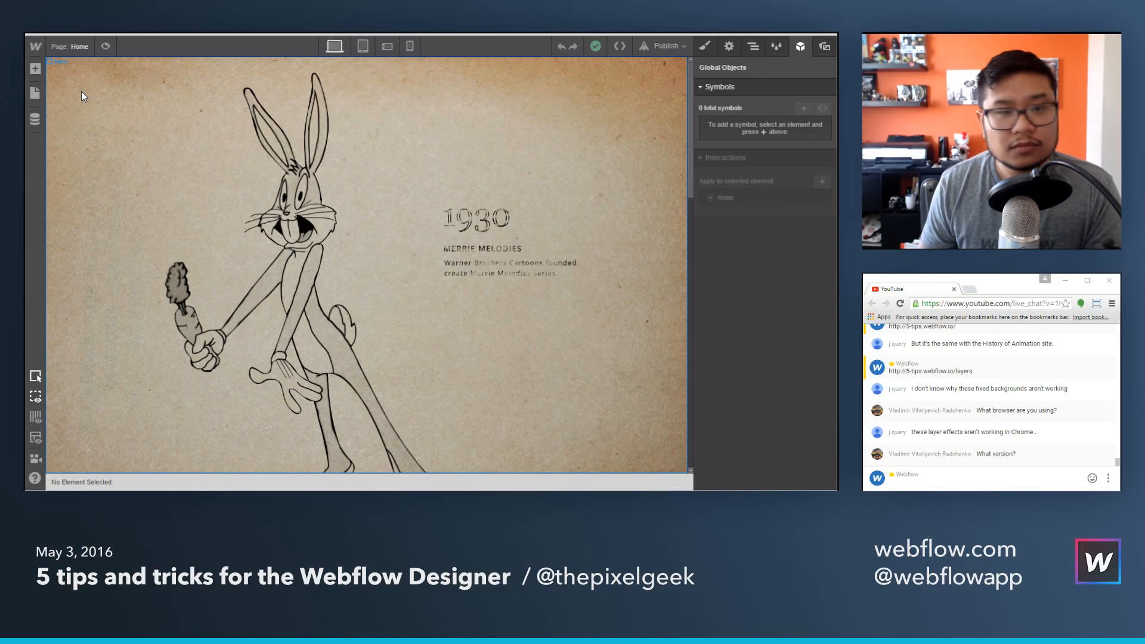
click(34, 119)
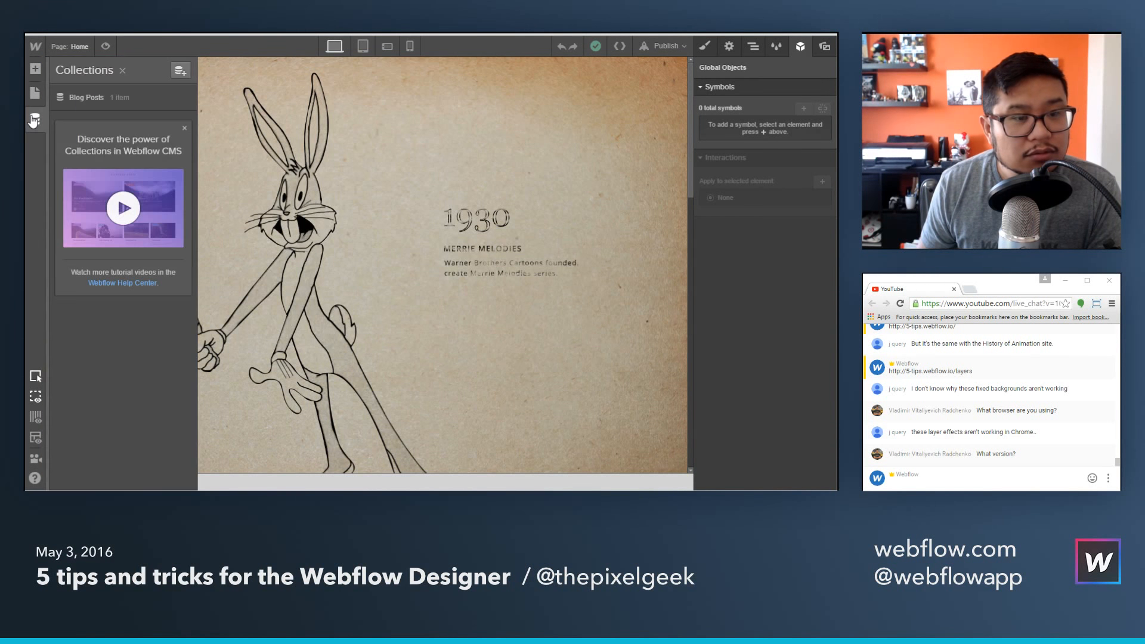
click(309, 163)
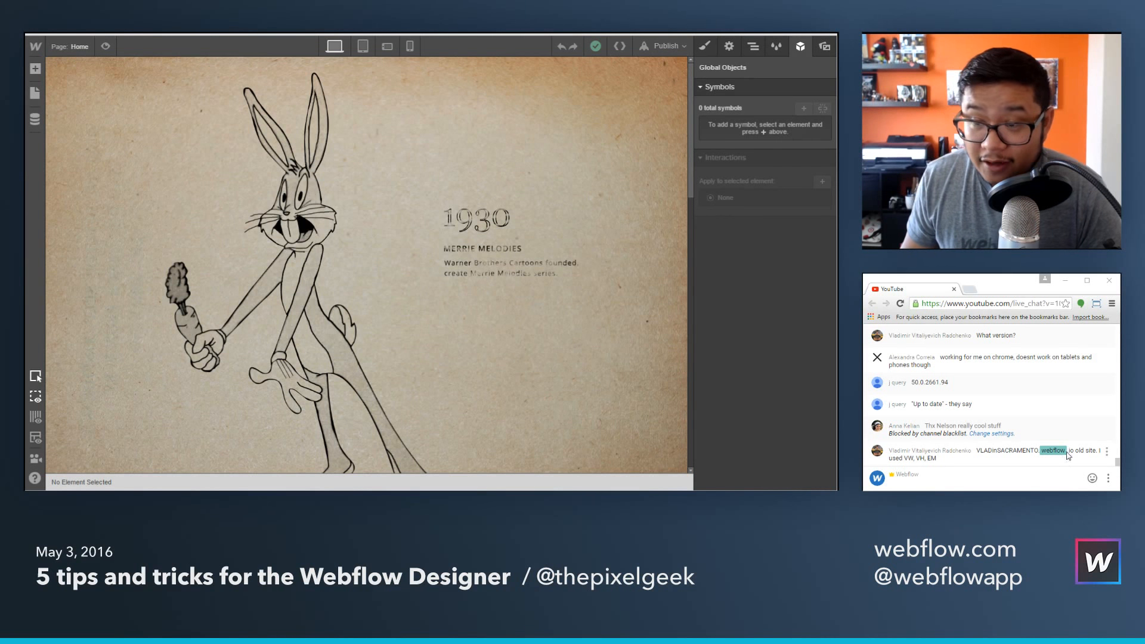
Open the old webflow.io site a viewer posted in the live chat and look through its welcome and introduction sections.
drag(1074, 452, 976, 451)
key(ctrl+c)
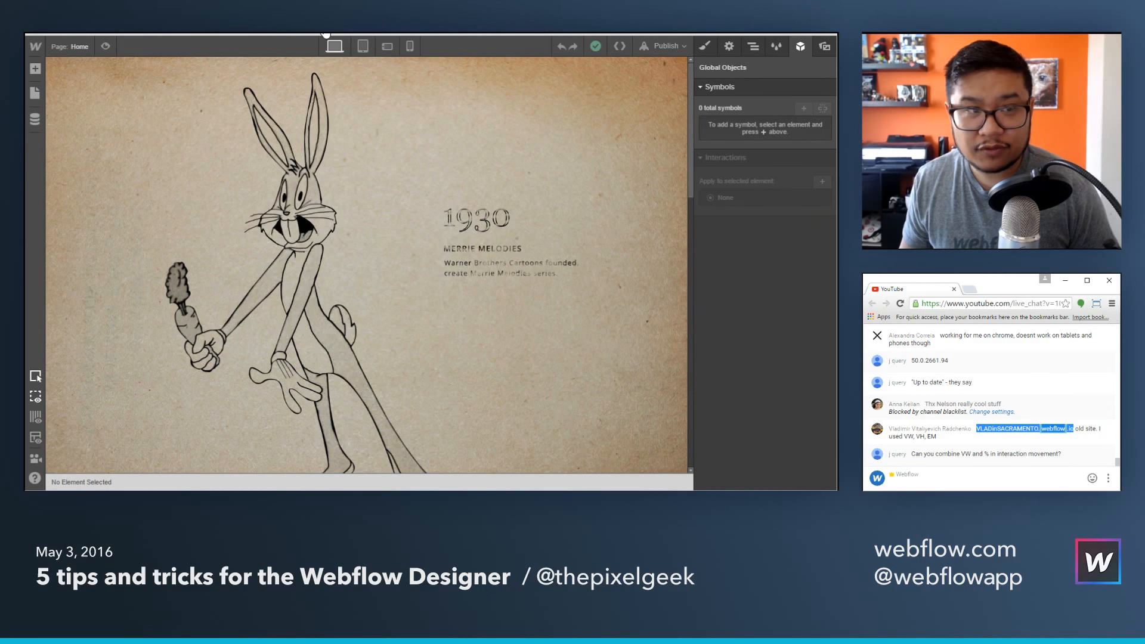
click(326, 33)
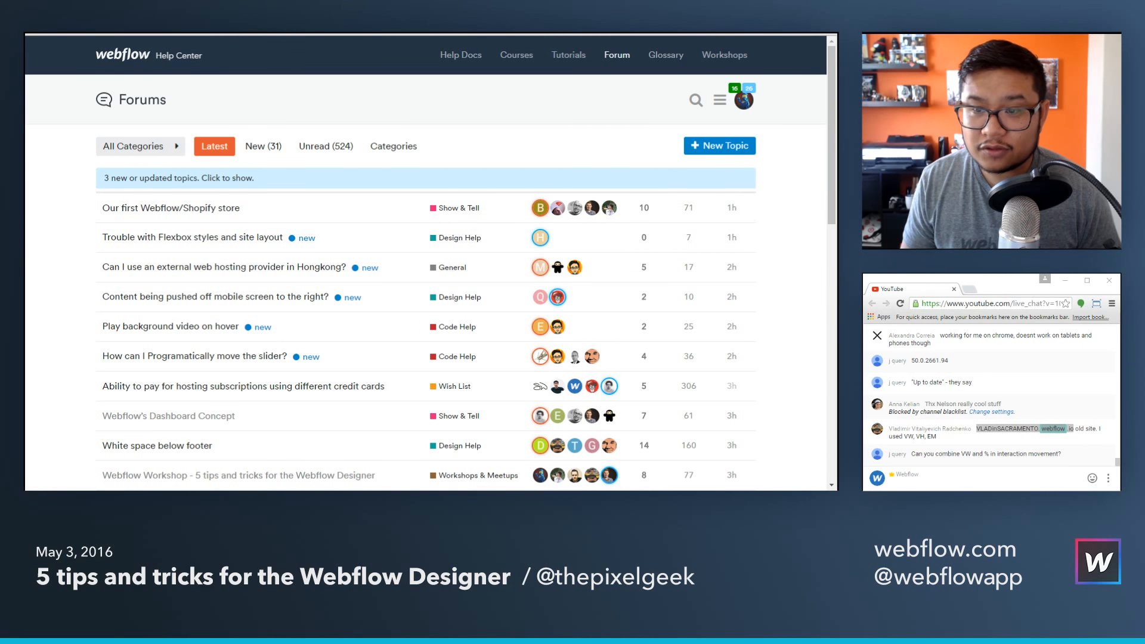
key(ctrl+v)
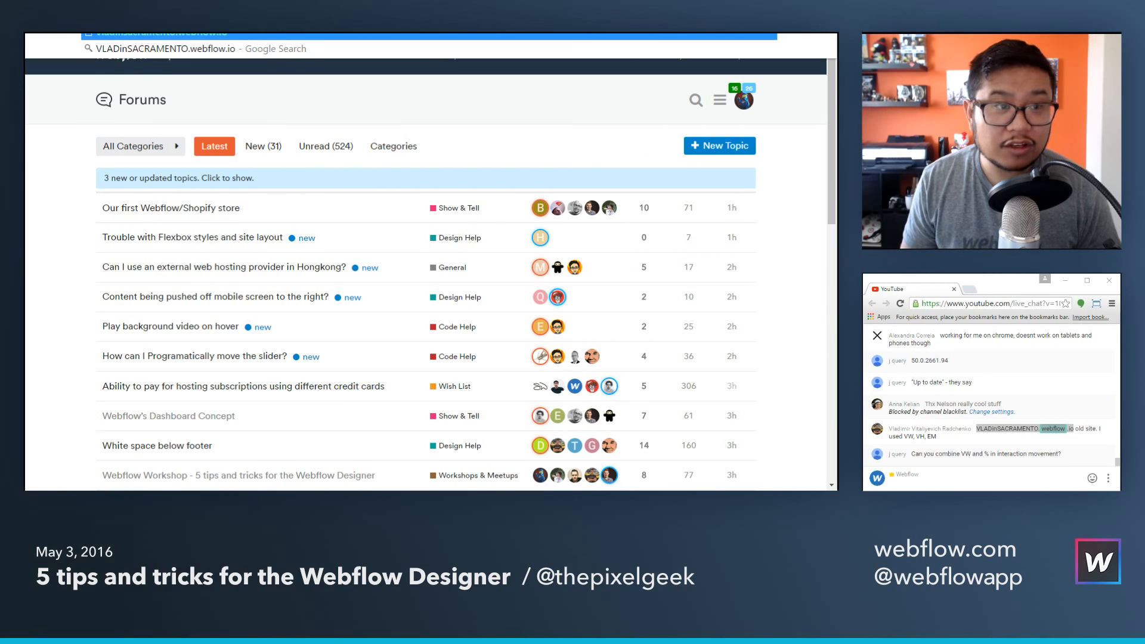
key(Return)
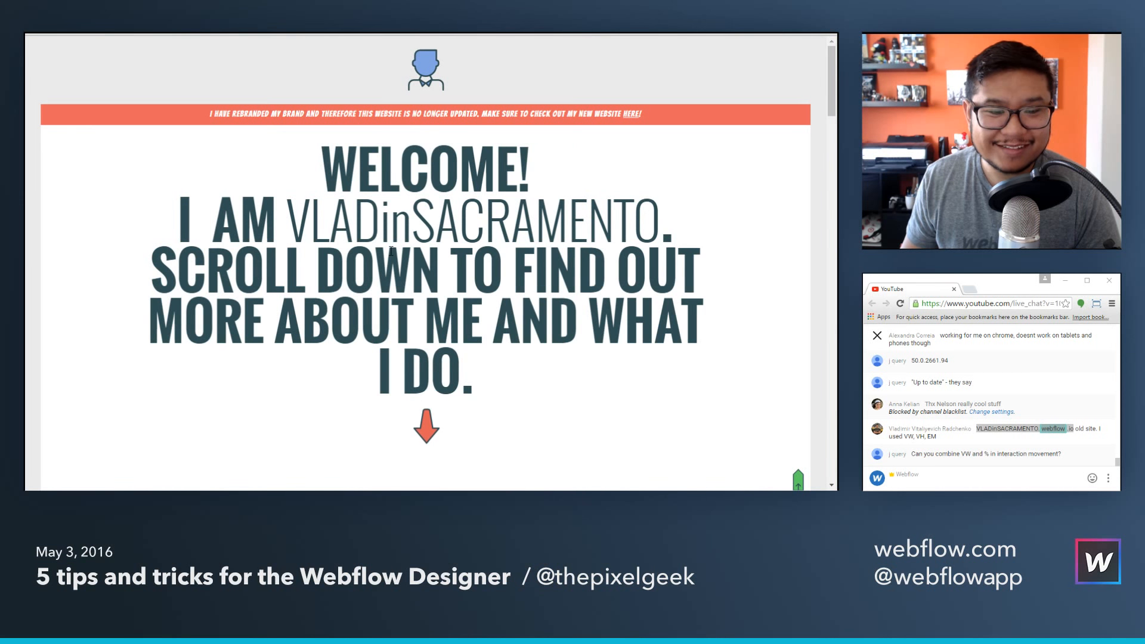
scroll(391, 251, down, 2)
scroll(391, 251, up, 2)
scroll(391, 251, down, 1)
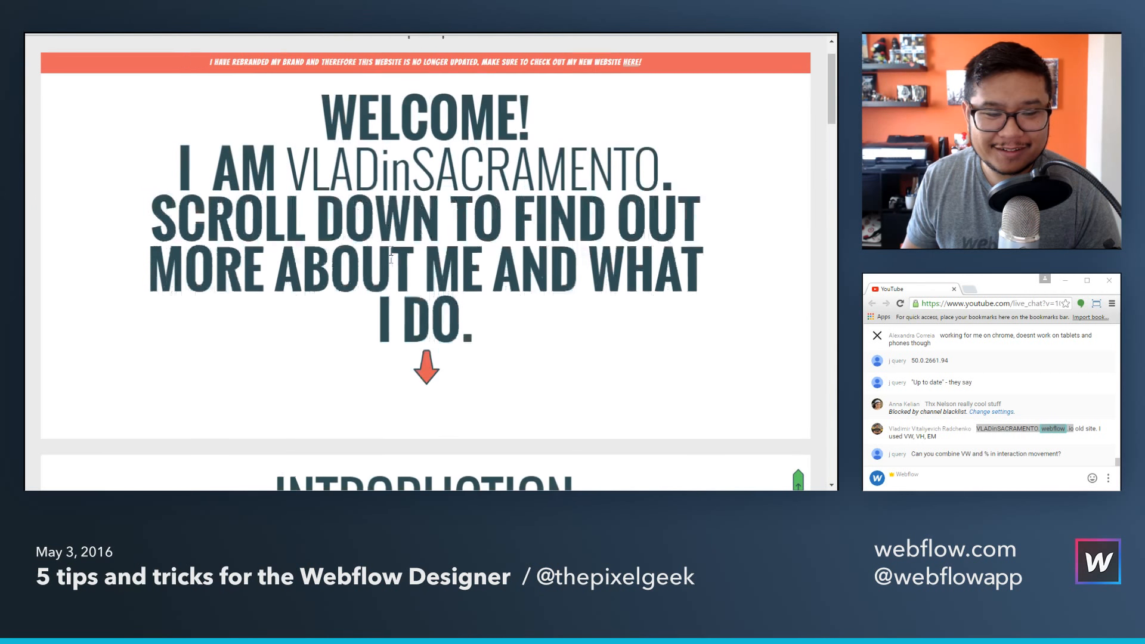
scroll(390, 251, up, 1)
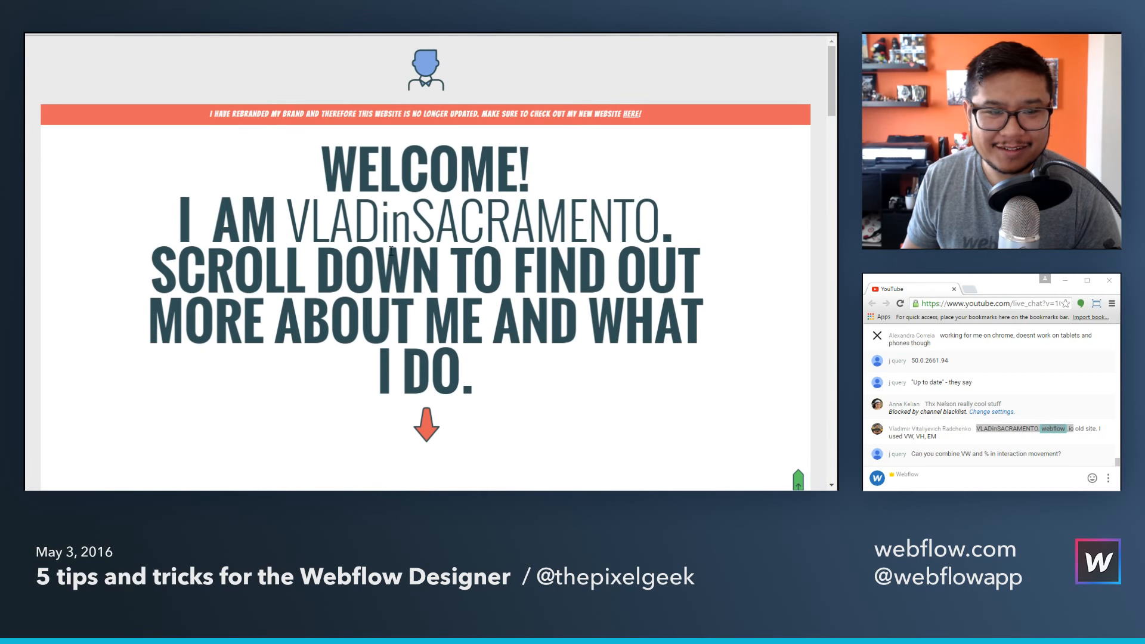
click(432, 445)
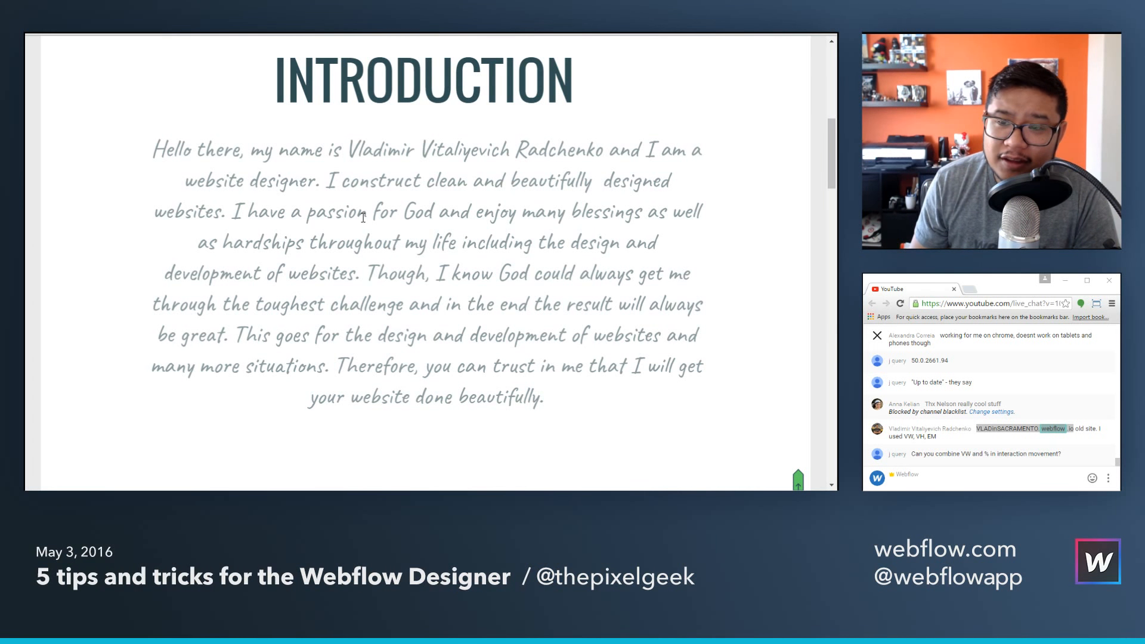
Return to the Webflow Designer and open the layers page.
key(ctrl+Tab)
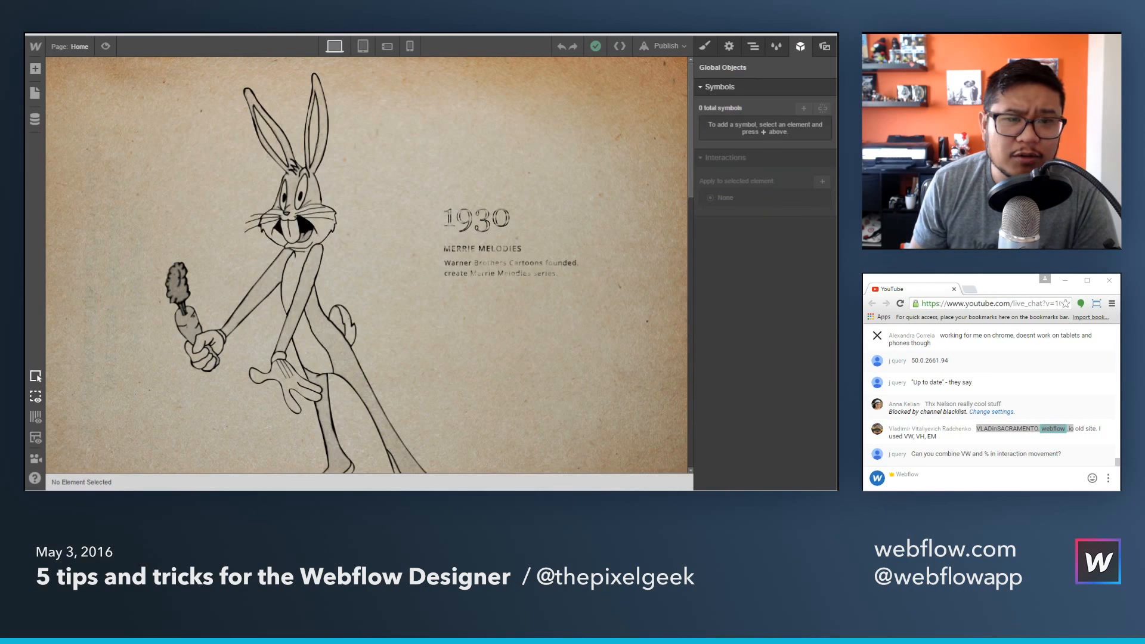
click(79, 46)
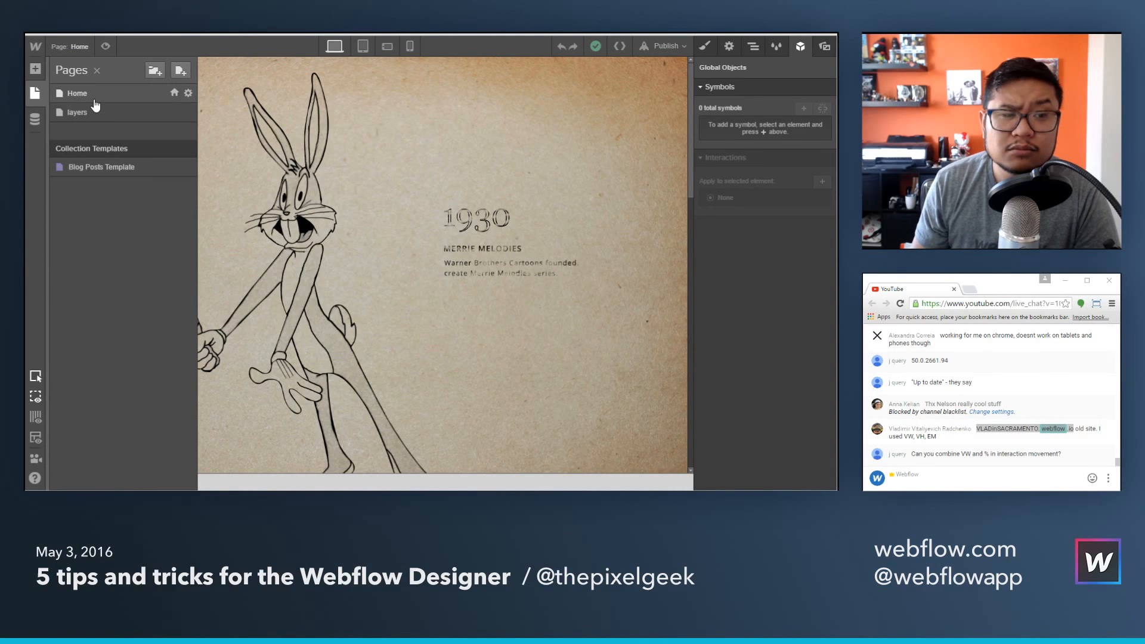
click(77, 112)
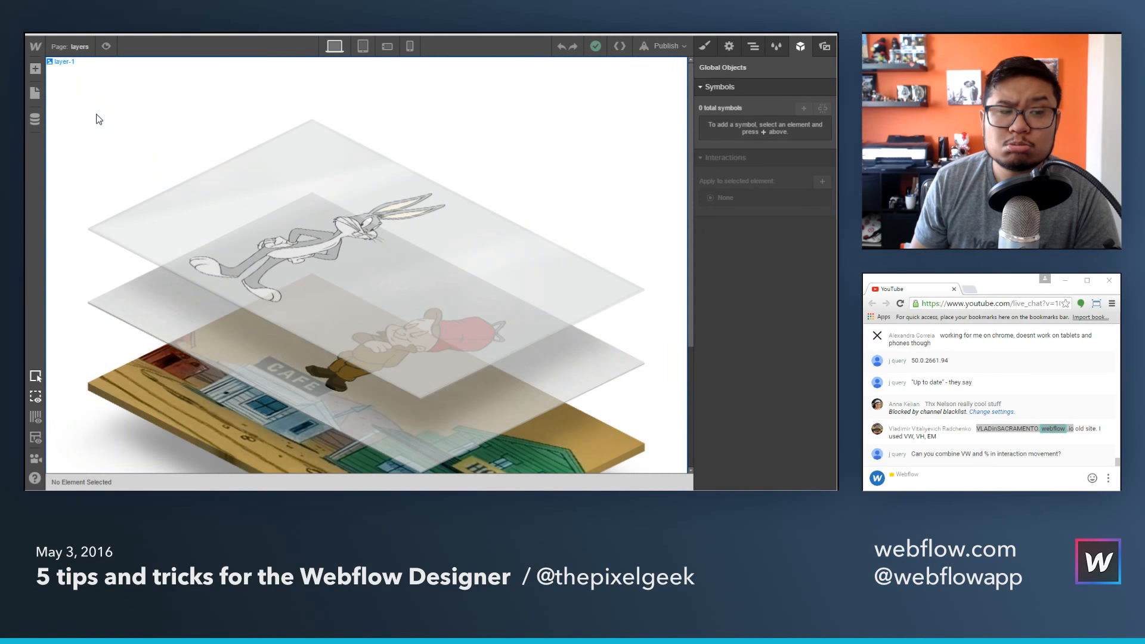
In the center element's load trigger interaction, set the vertical move of the layer-1 page-load step to 10vh.
click(349, 191)
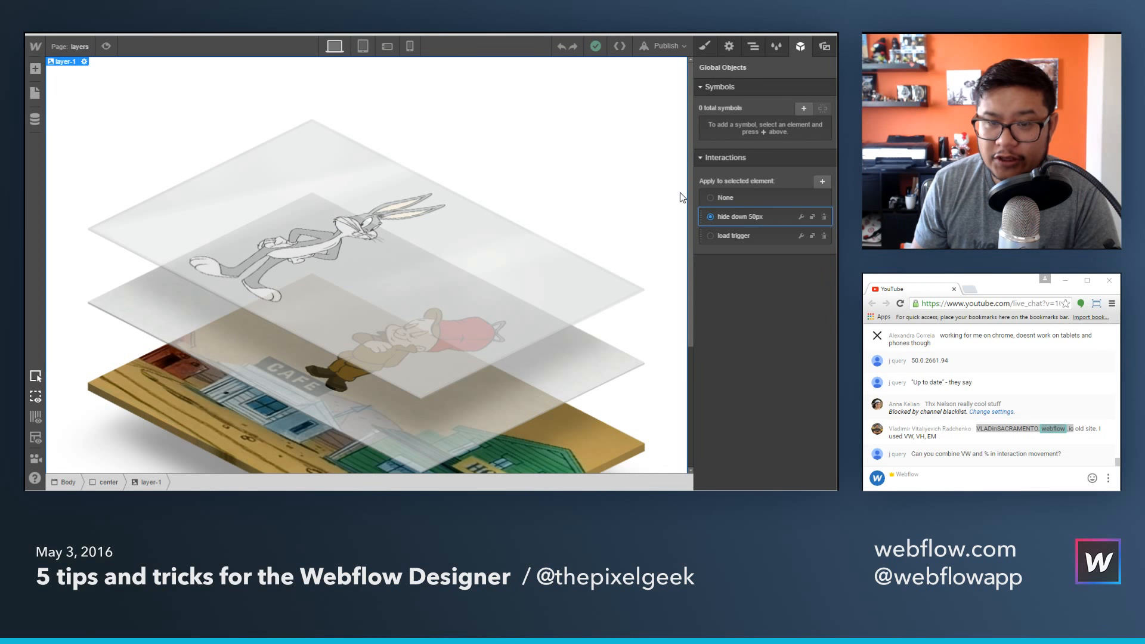
click(753, 46)
click(749, 100)
click(800, 46)
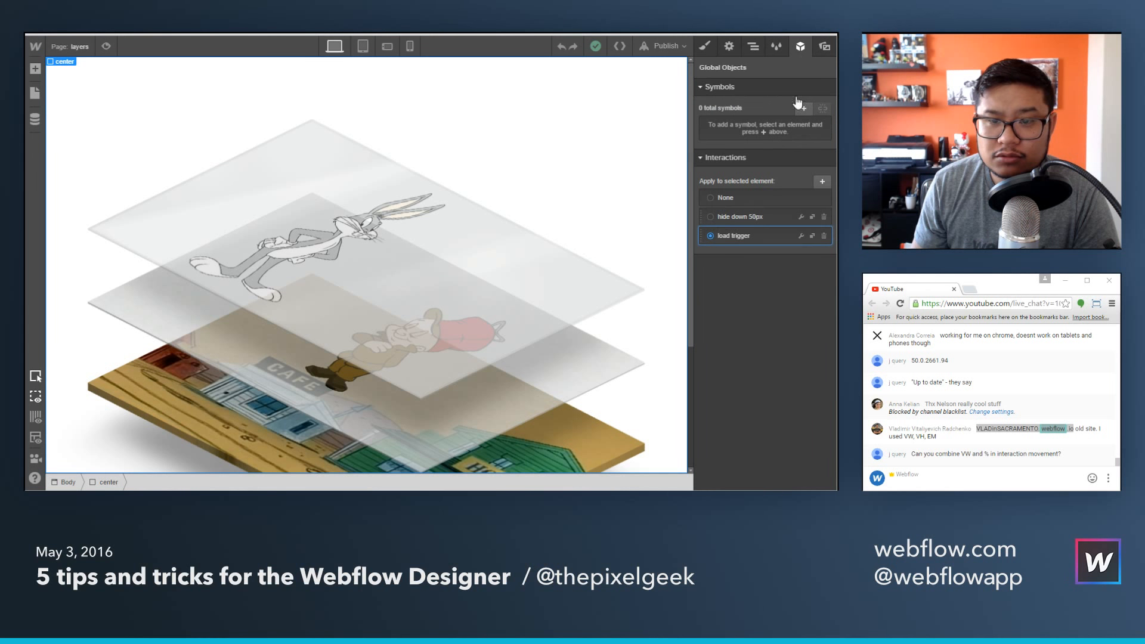
click(802, 236)
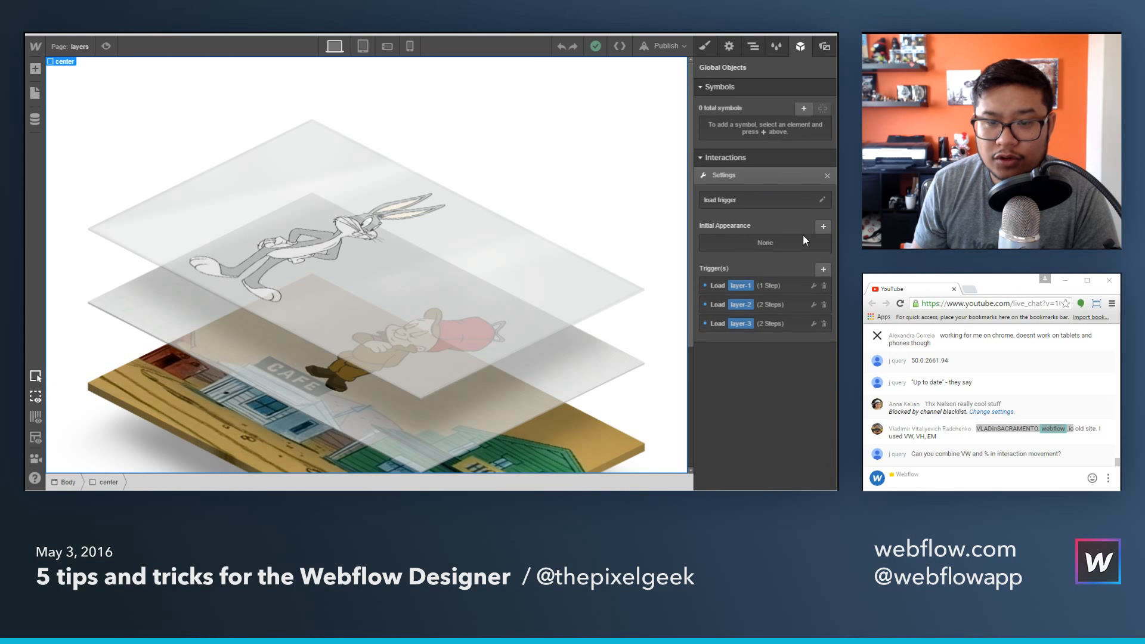
click(806, 282)
click(768, 298)
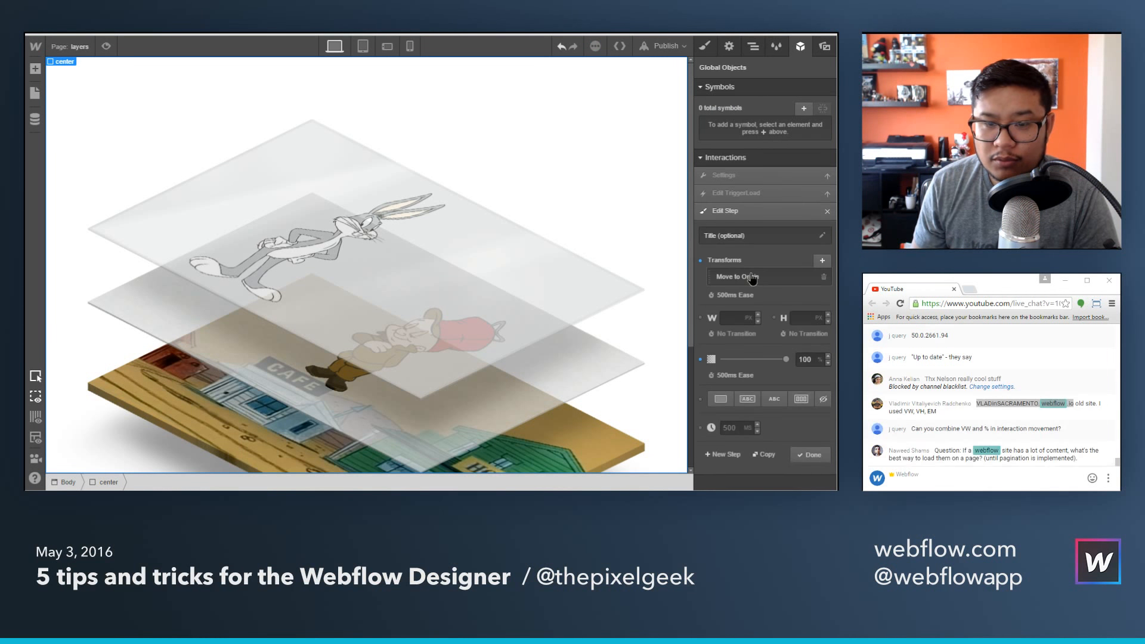
click(767, 276)
key(Tab)
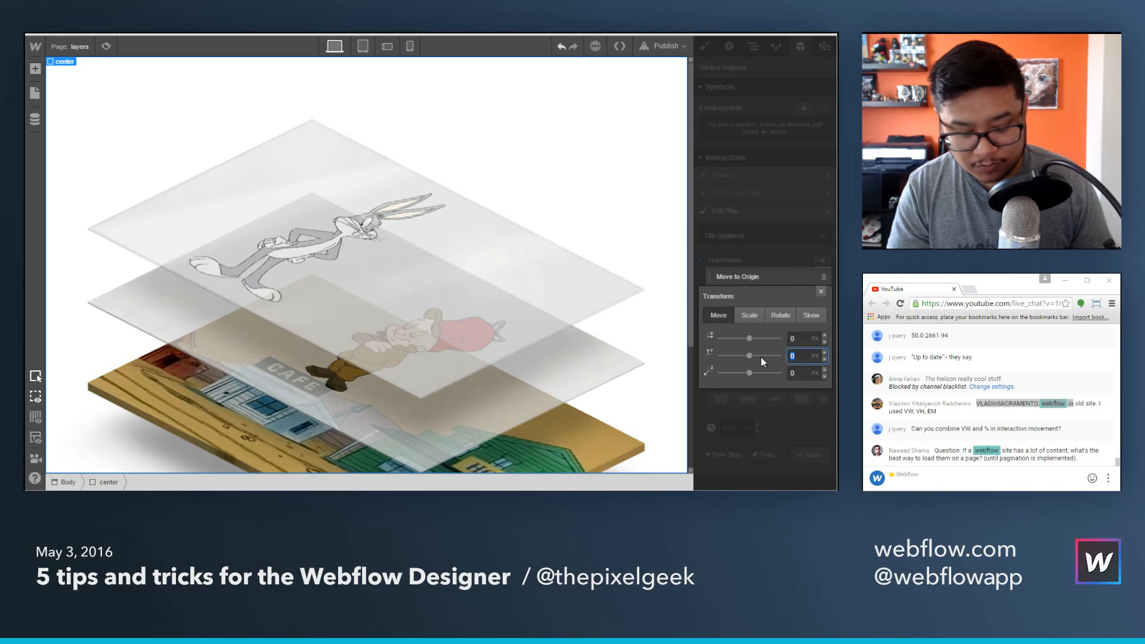
text(10vh)
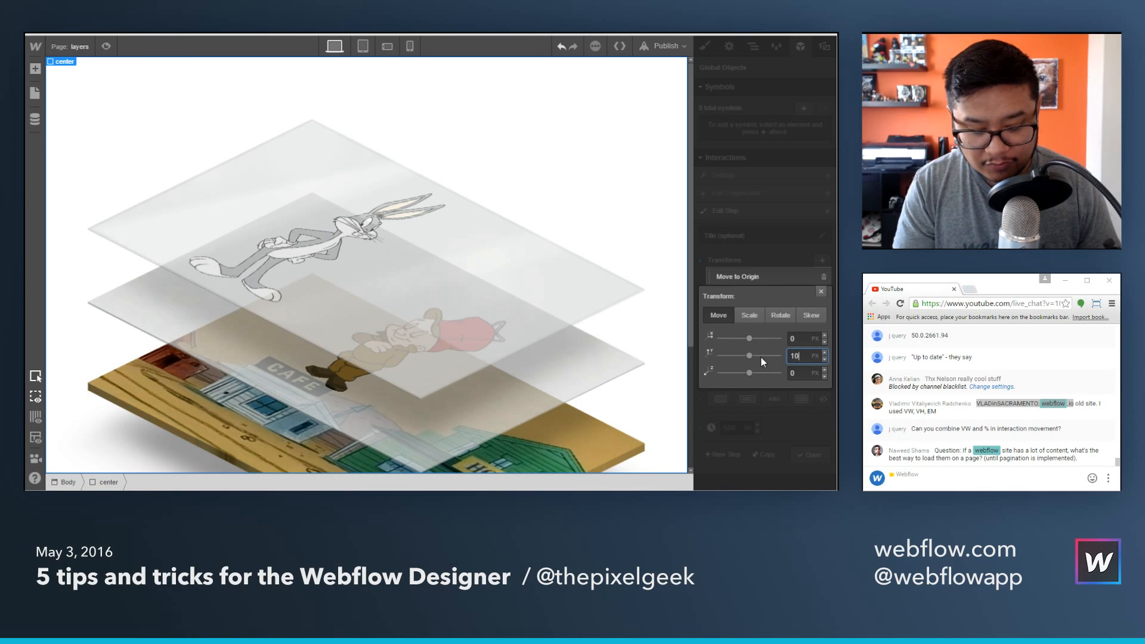
key(Return)
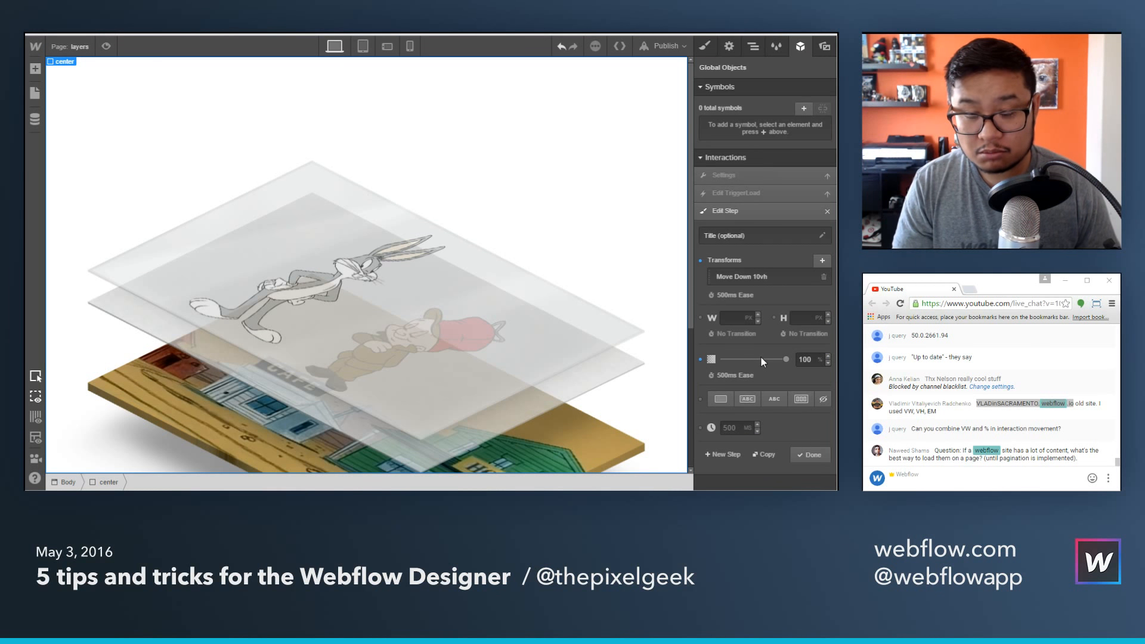
Change the layer-1 step's vertical move to -20vh and save the step.
click(738, 279)
drag(753, 352, 743, 358)
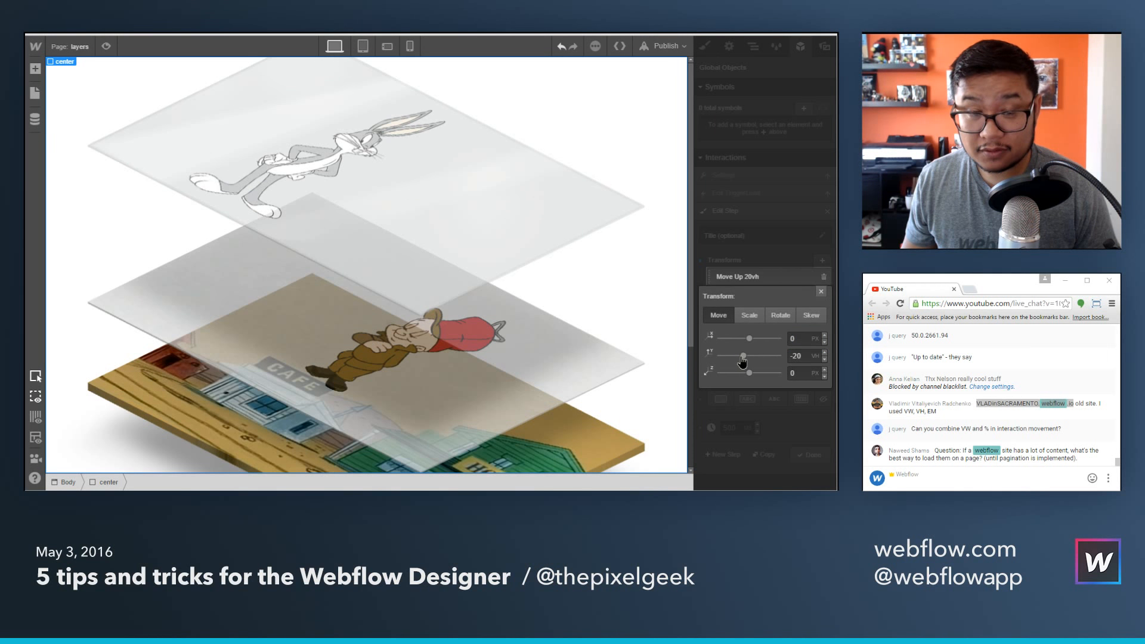
click(821, 292)
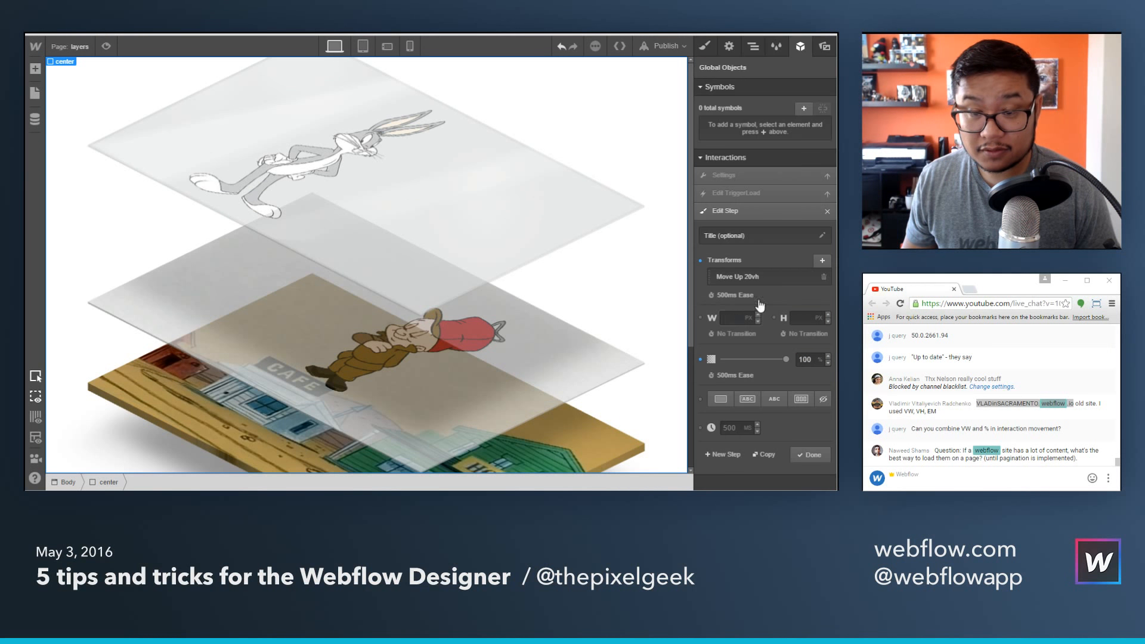
click(807, 455)
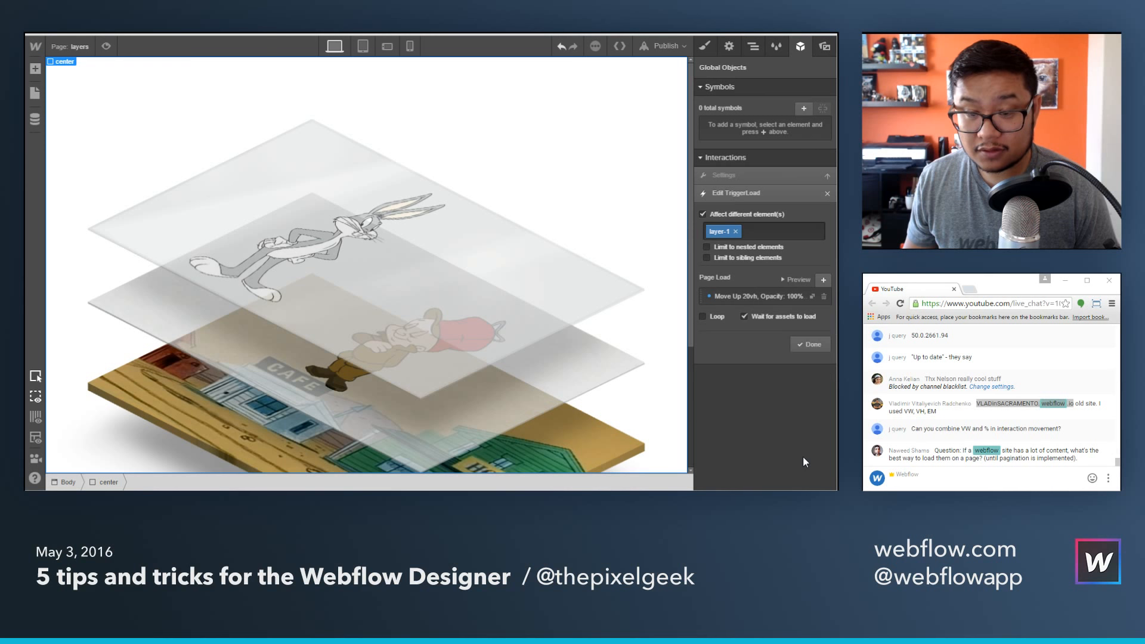
Preview the layers page several times to examine the layer-1 load animation, and return to the editing view.
click(108, 47)
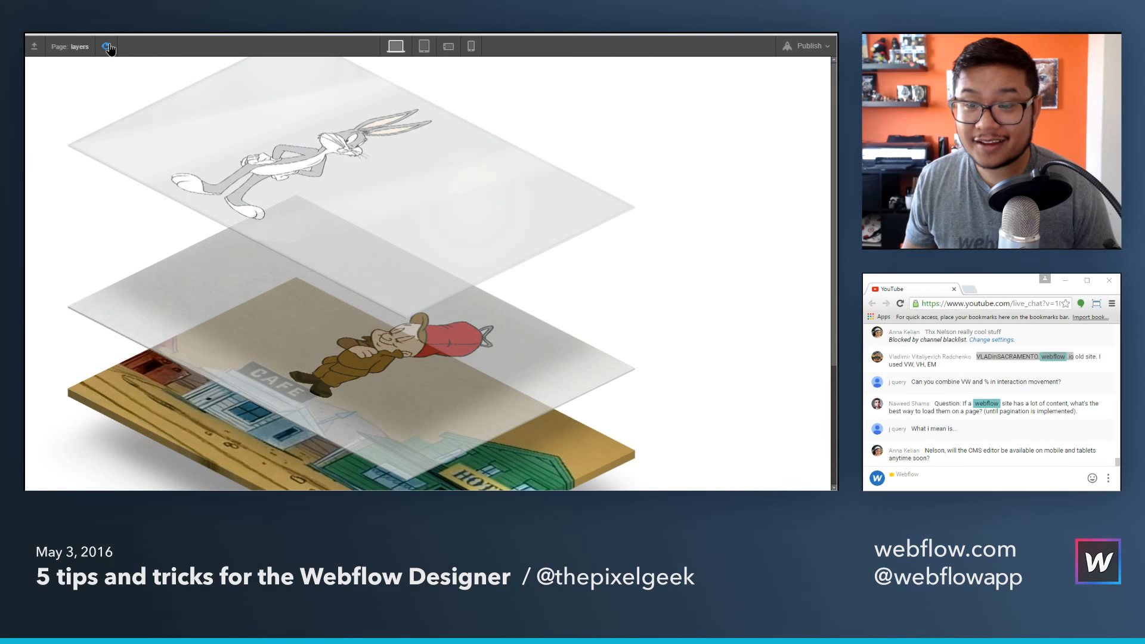
click(107, 47)
click(107, 47)
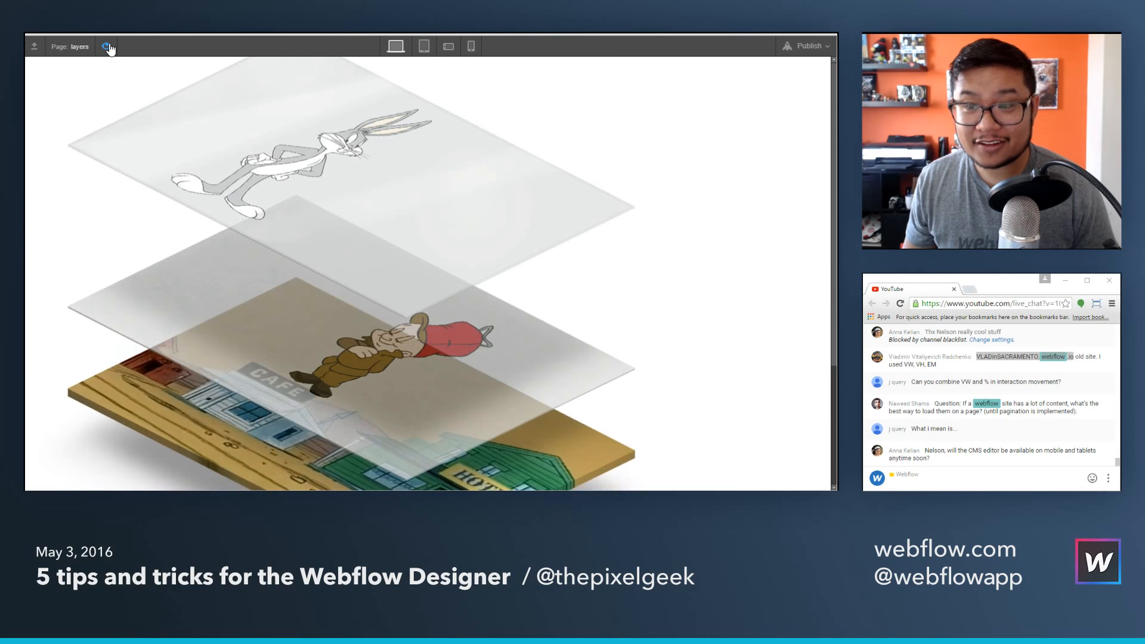
click(107, 47)
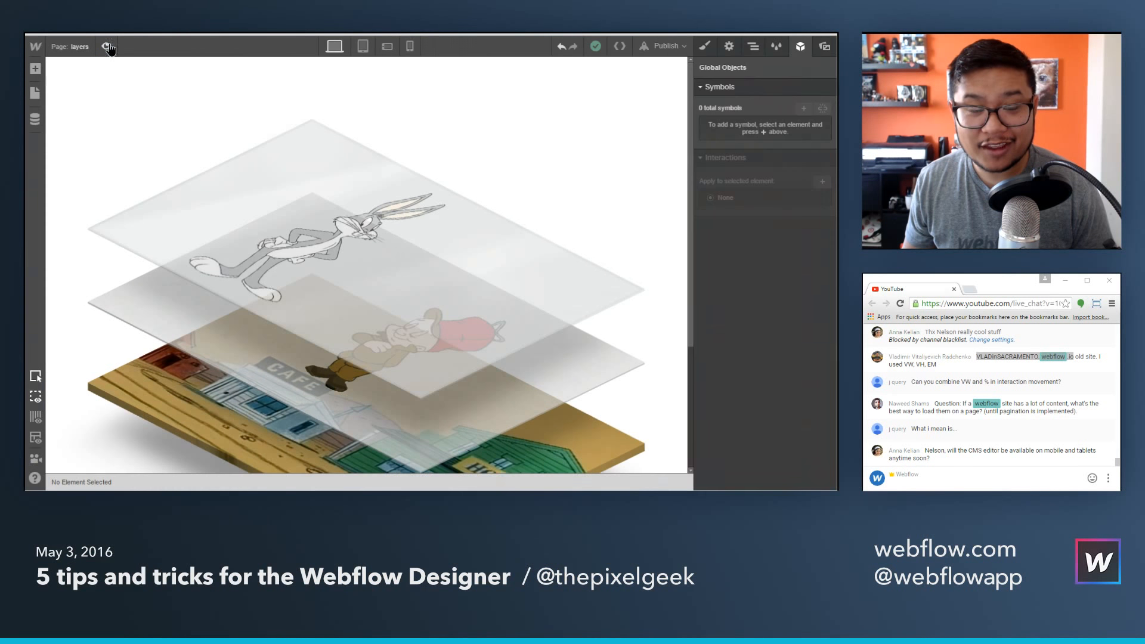
click(107, 47)
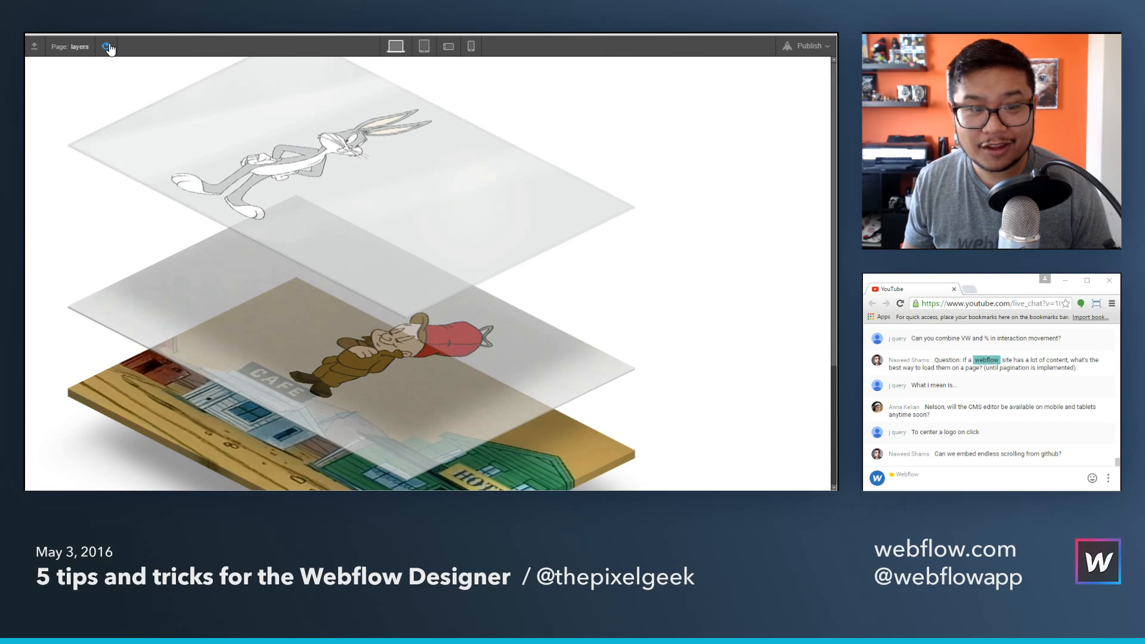
click(107, 47)
click(107, 47)
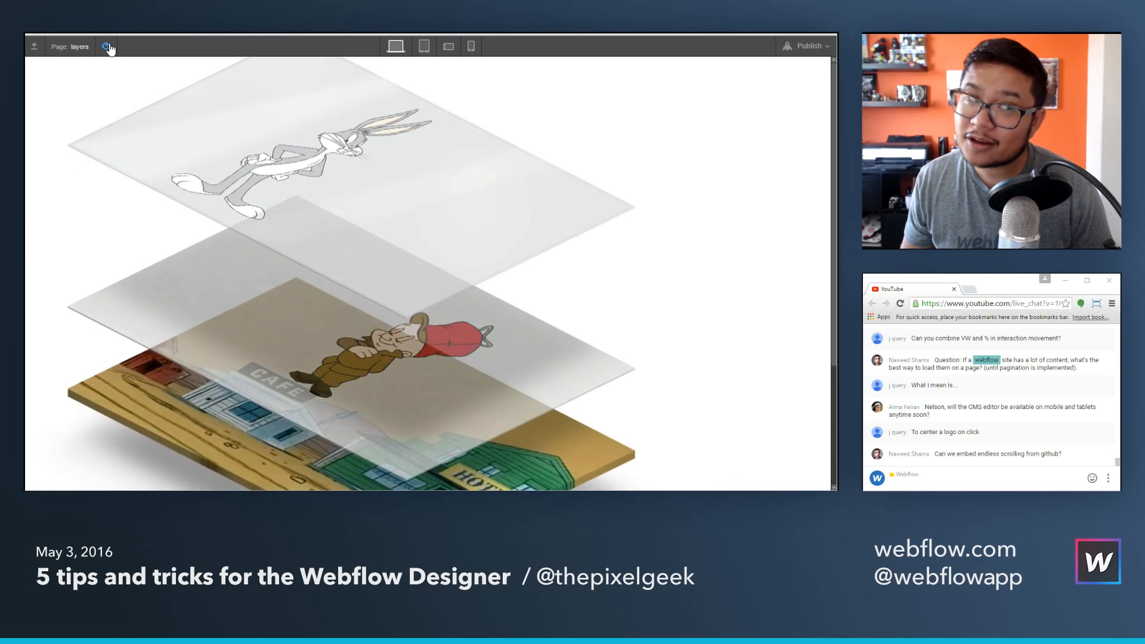
click(107, 47)
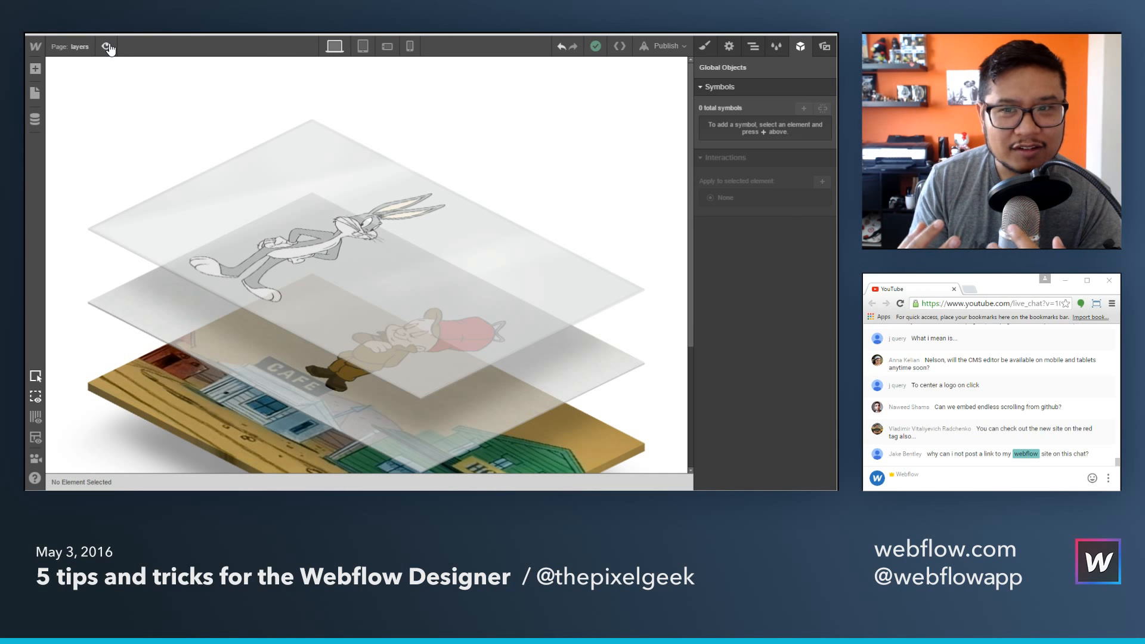
Read through the viewers' questions in the live chat and take a brief look at the site's publish destinations.
scroll(981, 424, up, 1)
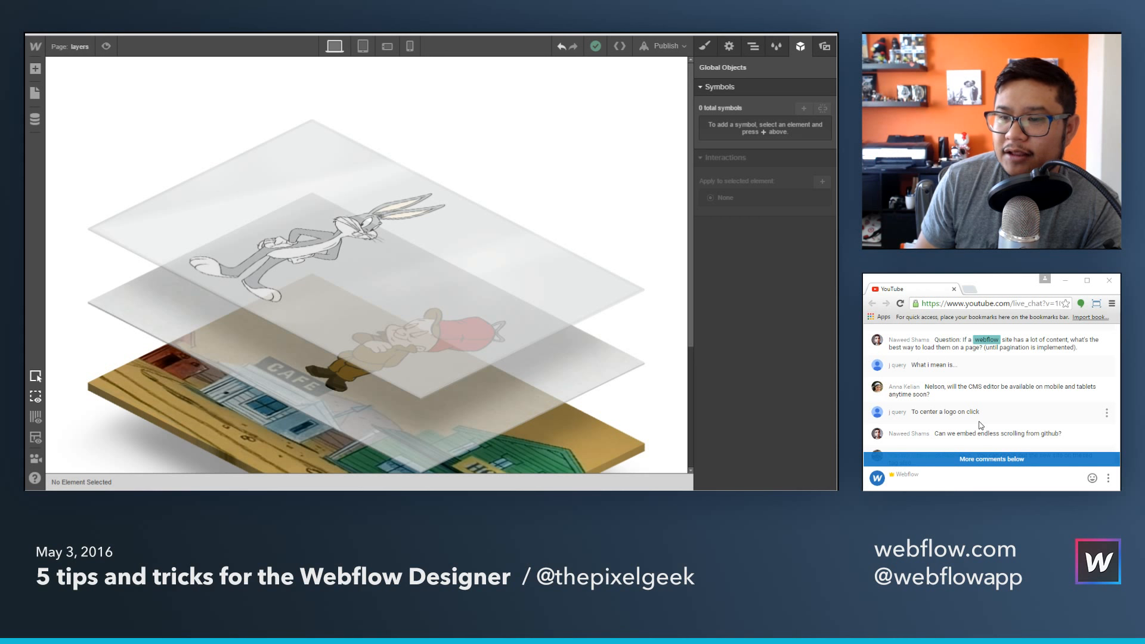
scroll(981, 425, down, 1)
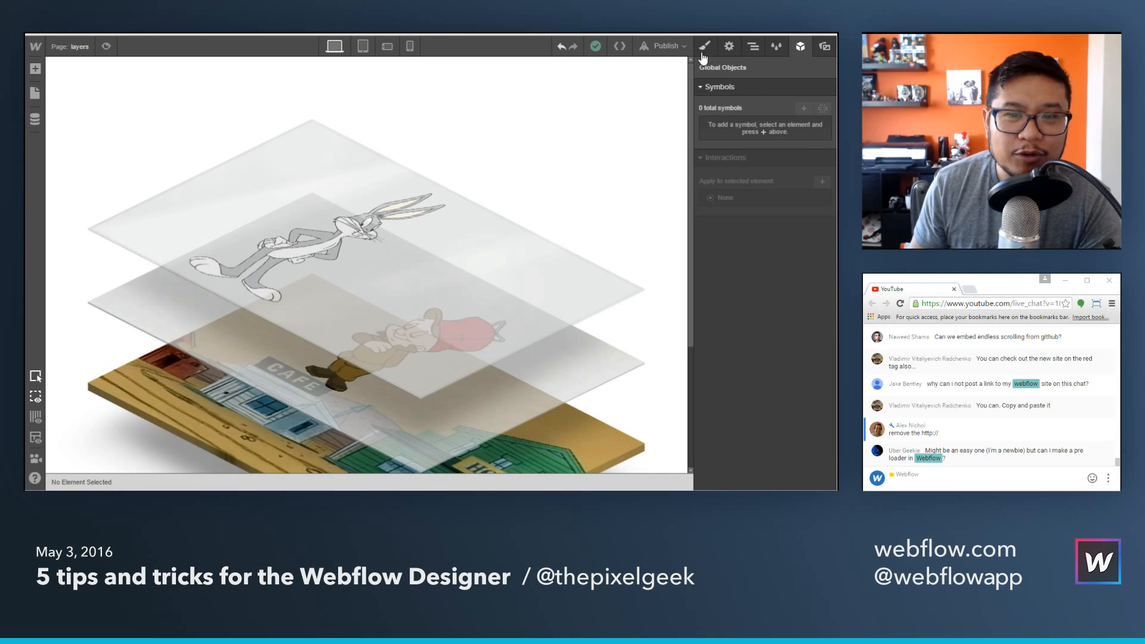
click(666, 46)
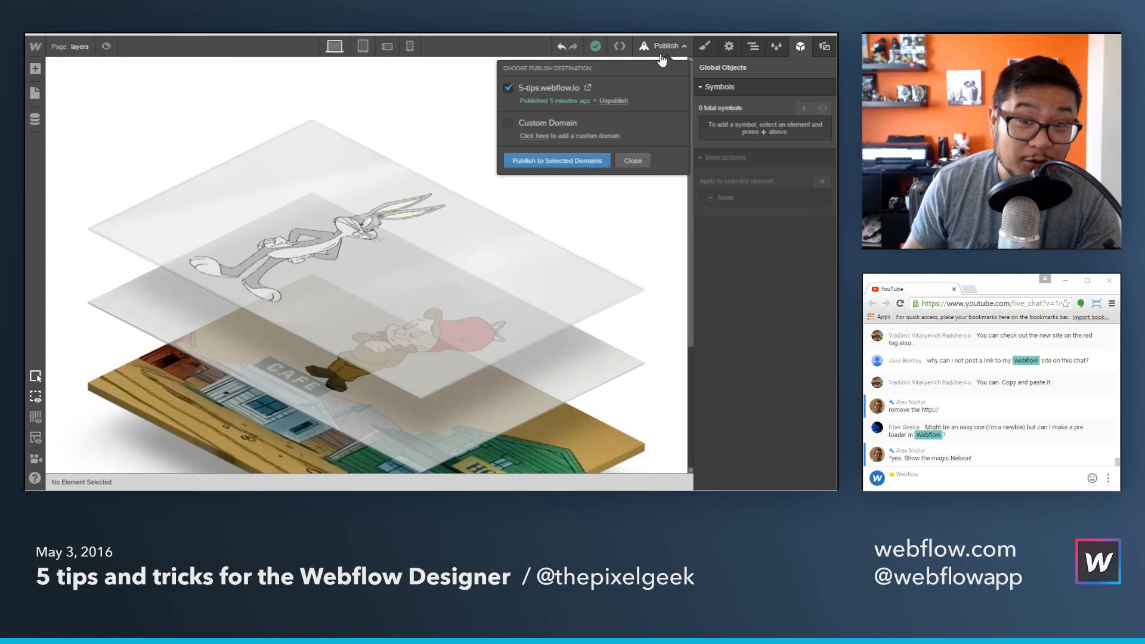
click(680, 48)
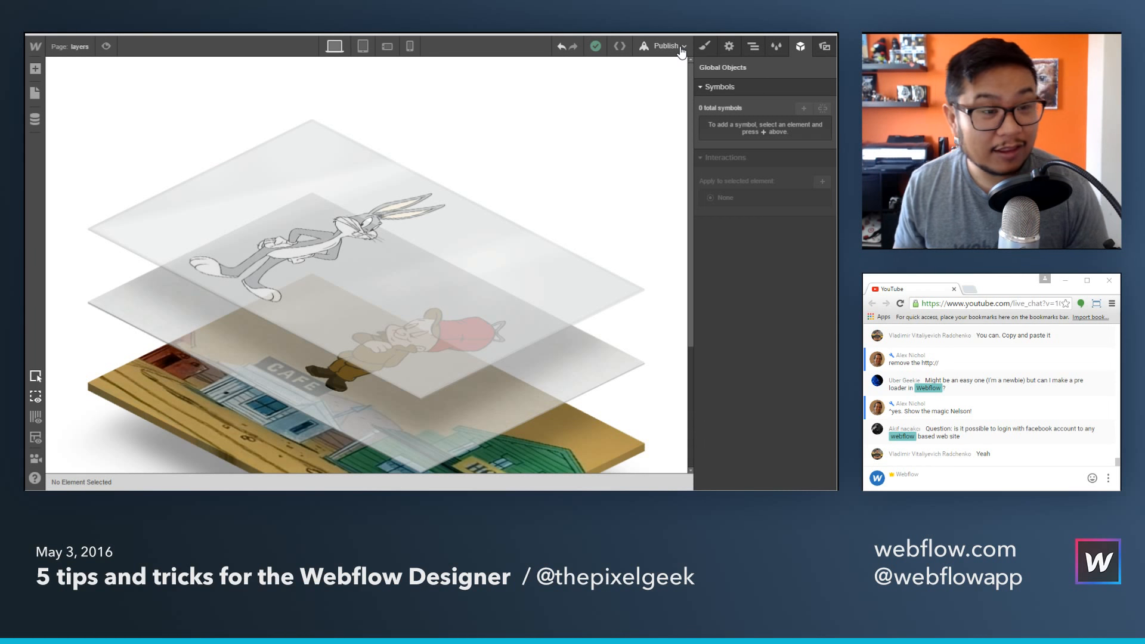
scroll(922, 426, up, 1)
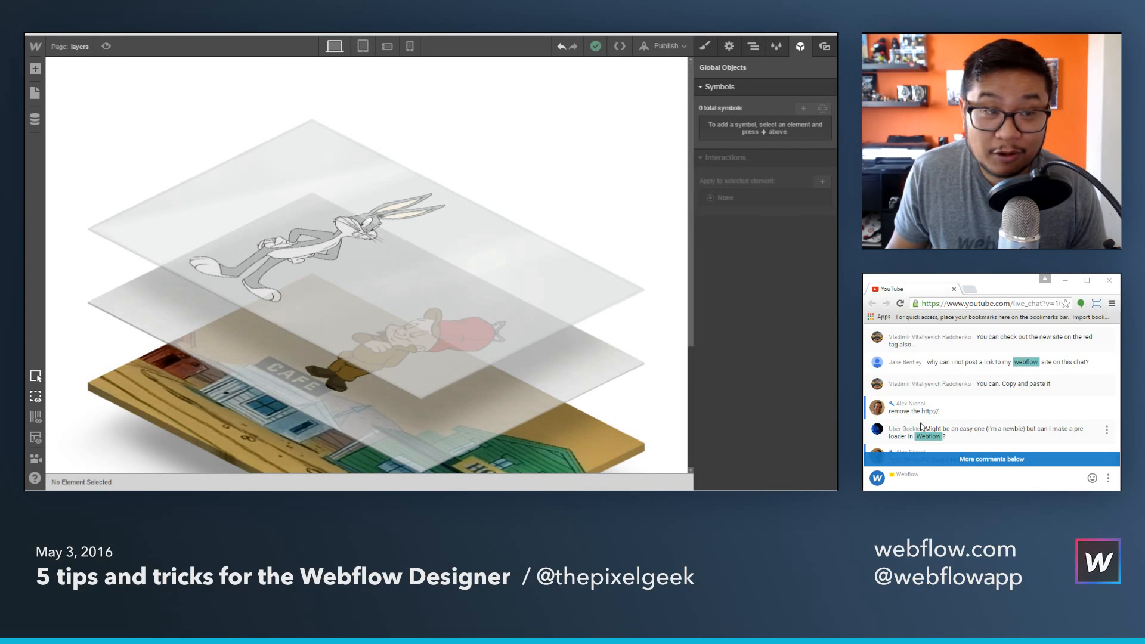
scroll(921, 426, up, 1)
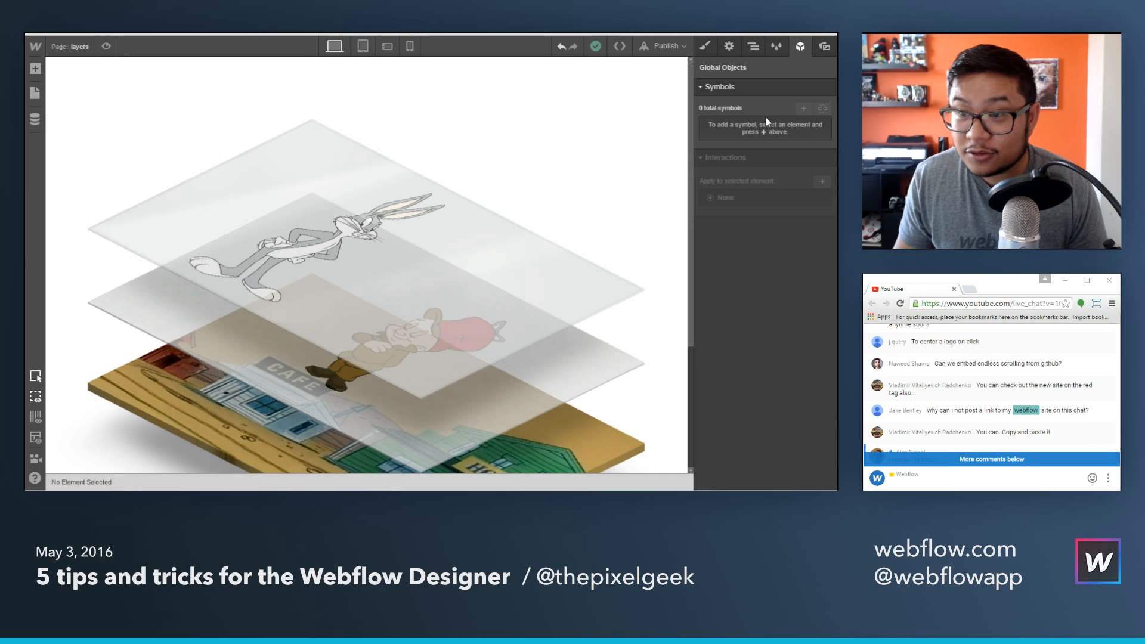
Switch to the viewer's old site, follow its banner link to the new website, and examine the ShopForce project there.
click(217, 34)
scroll(553, 211, up, 1)
scroll(553, 211, up, 5)
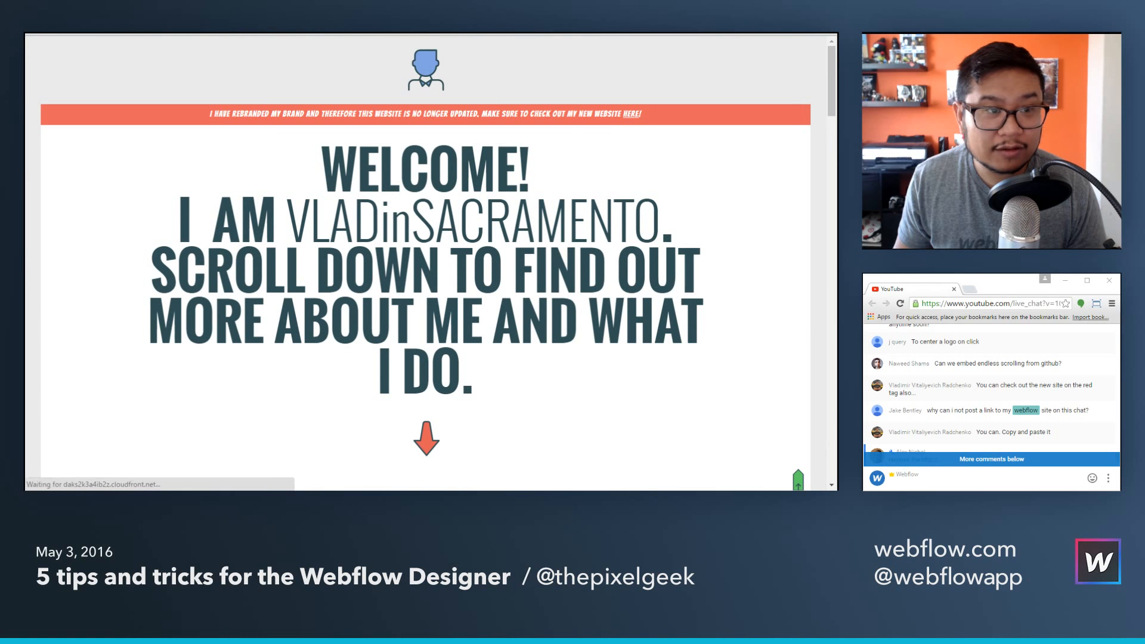
scroll(417, 71, down, 5)
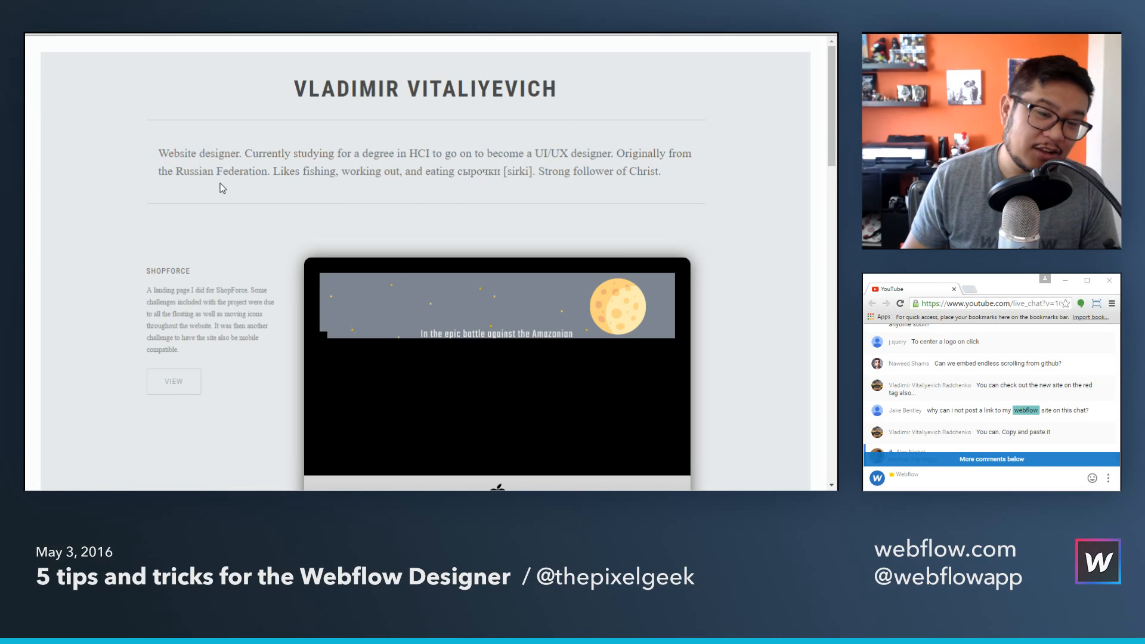
scroll(270, 255, down, 3)
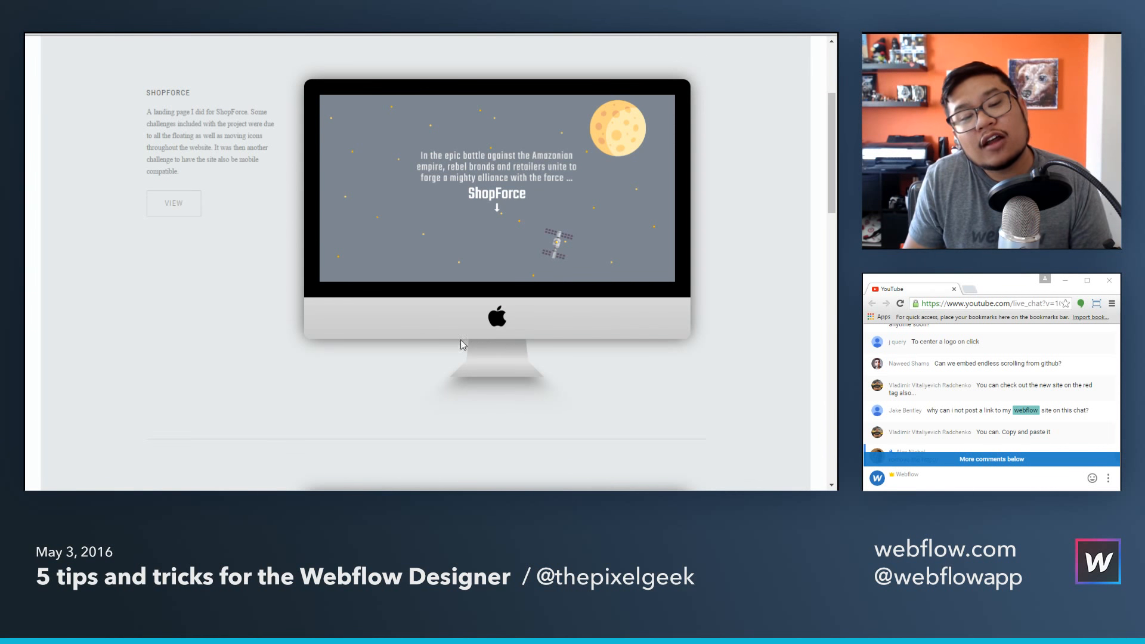
double_click(498, 319)
click(670, 325)
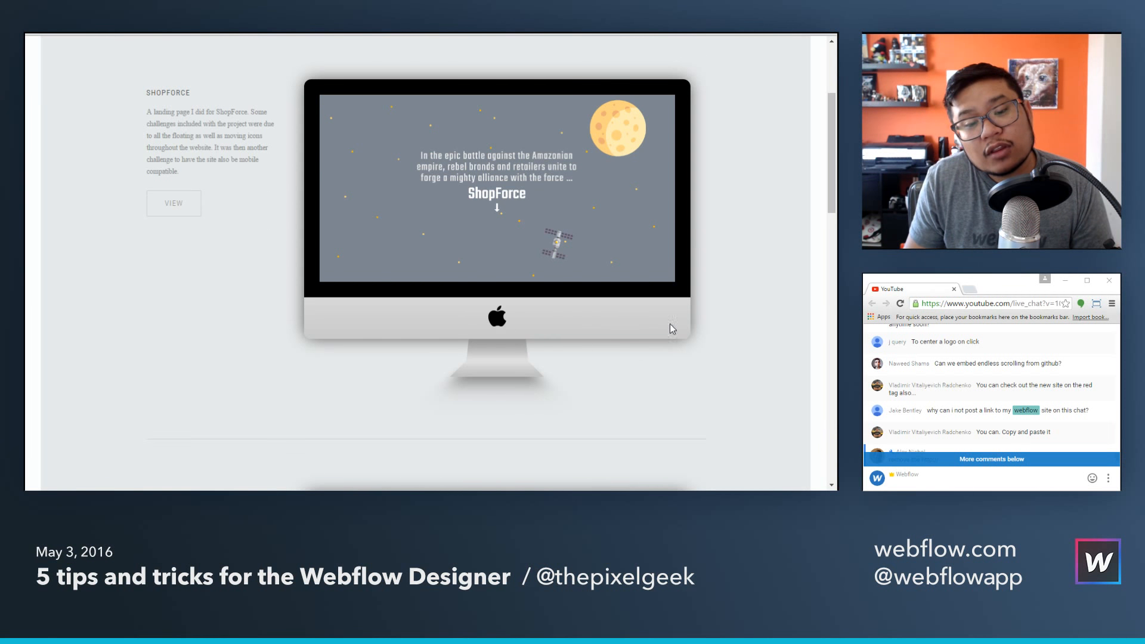